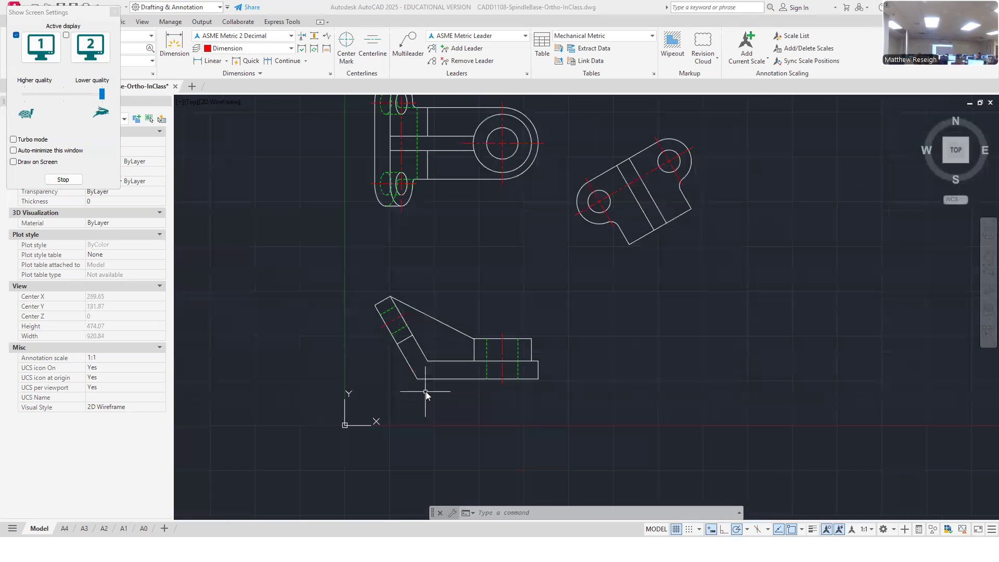
{"action": "left_click_drag", "start_coordinate": [85, 13], "coordinate": [0, 30]}
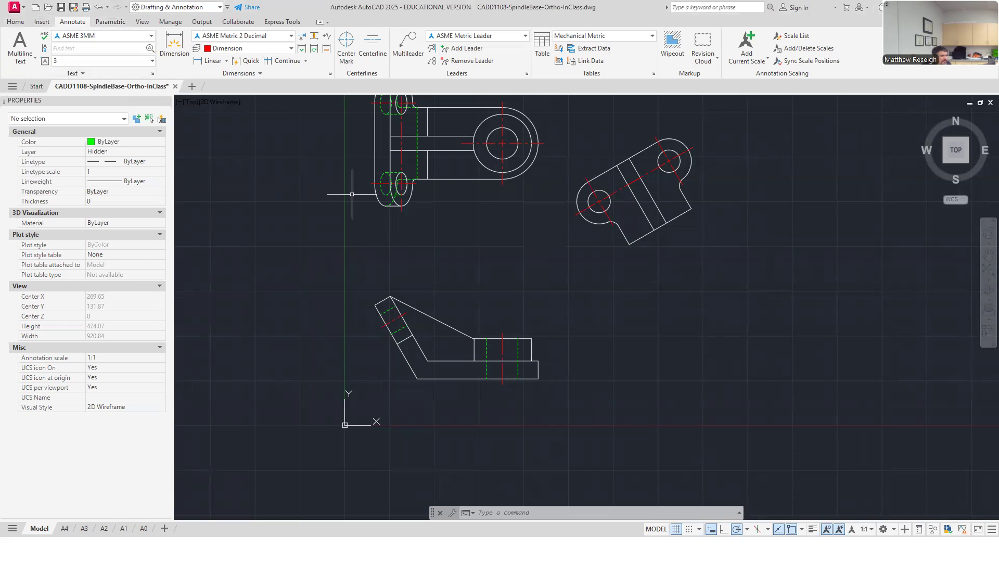
{"action": "scroll", "coordinate": [392, 249], "scroll_direction": "down", "scroll_amount": 2}
{"action": "scroll", "coordinate": [350, 184], "scroll_direction": "up", "scroll_amount": 2}
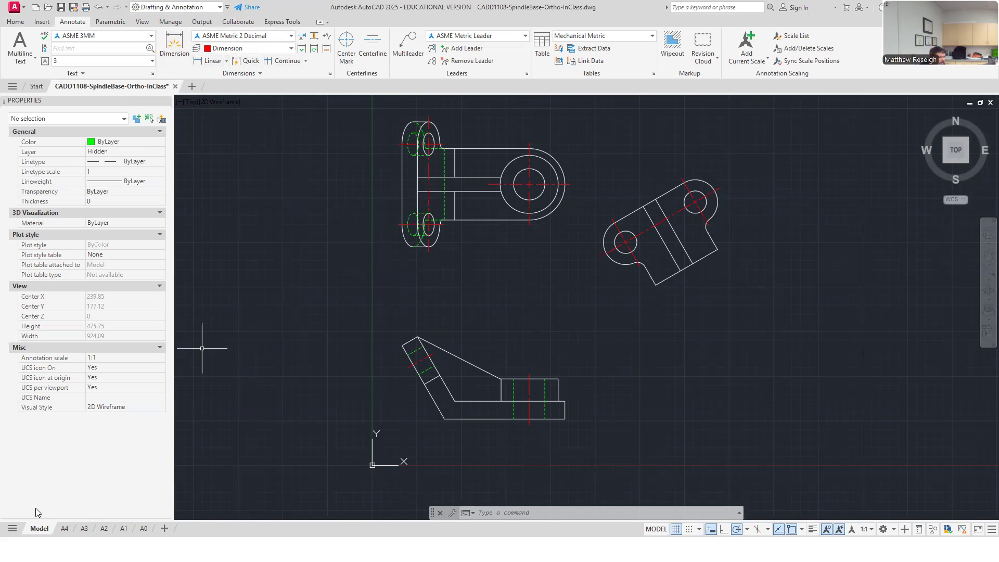
- On the A3 layout, set the viewport scale to 1:2 and reposition its contents so all three part views fit inside
{"action": "mouse_move", "coordinate": [86, 530]}
{"action": "left_click", "coordinate": [84, 529]}
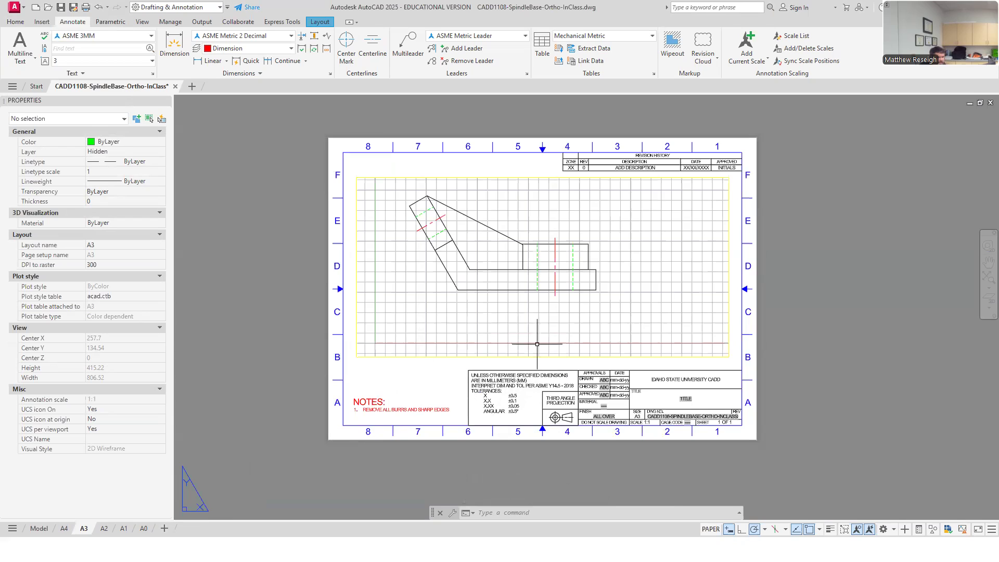
{"action": "double_click", "coordinate": [636, 319]}
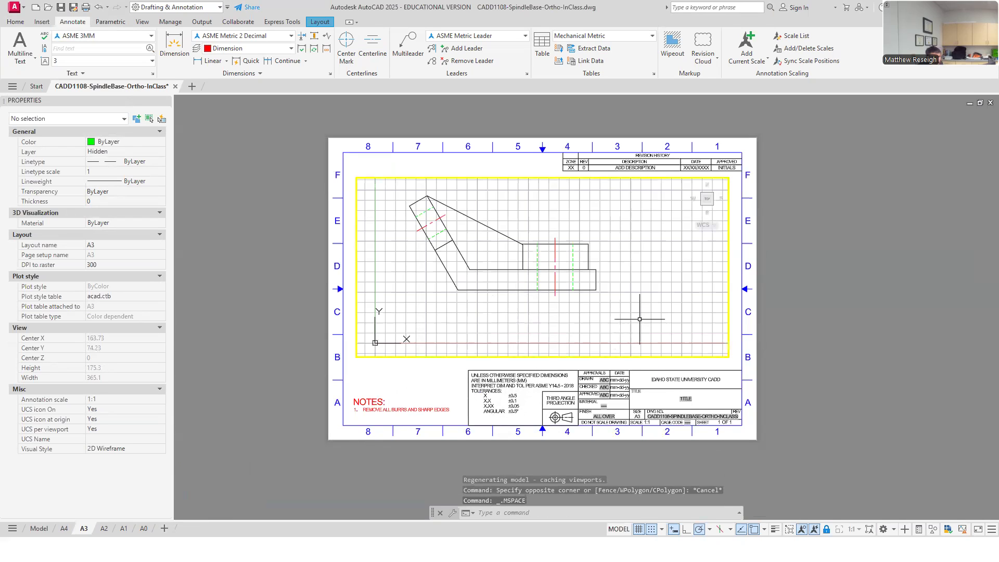
{"action": "left_click", "coordinate": [860, 529]}
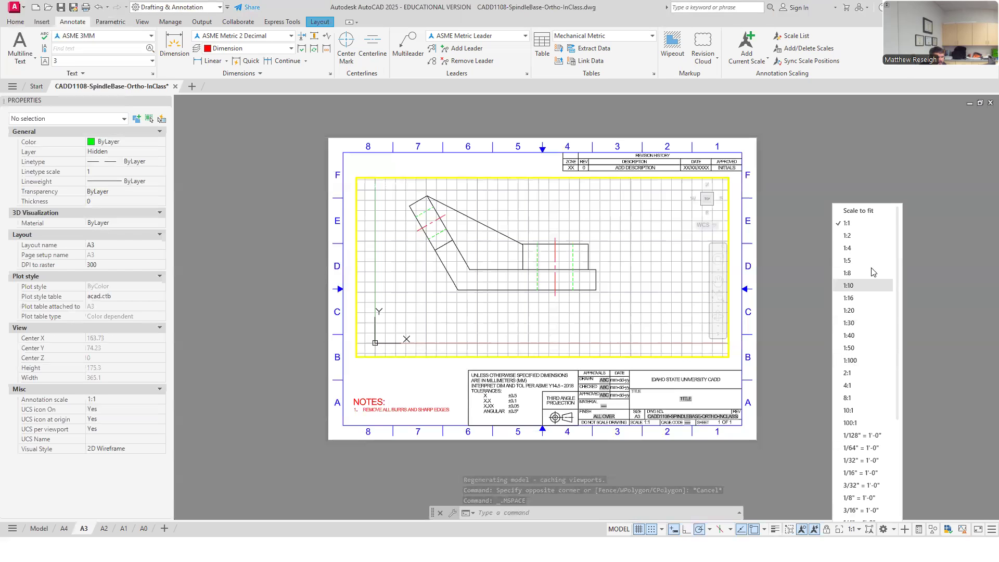
{"action": "left_click", "coordinate": [850, 237]}
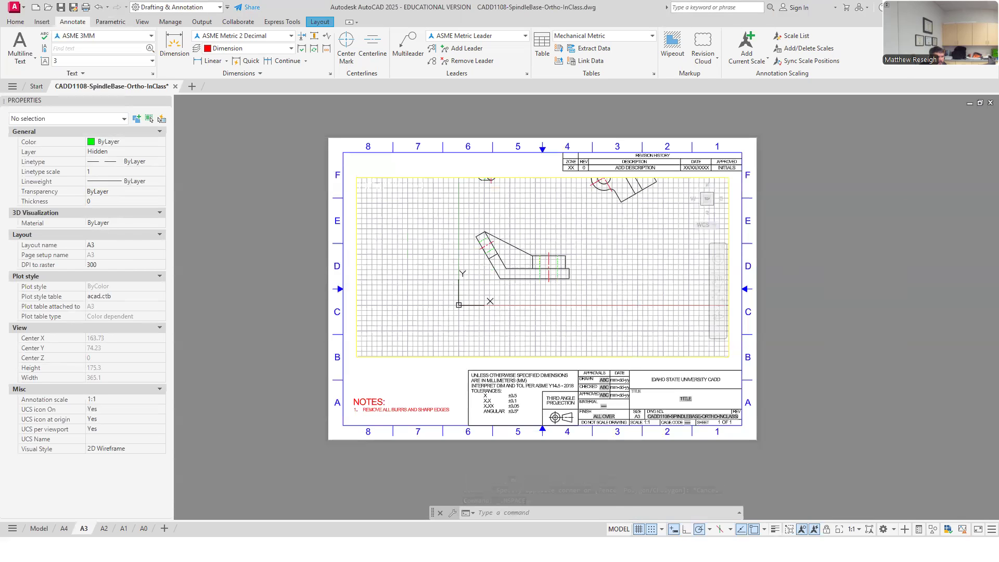
{"action": "middle_click_drag", "start_coordinate": [610, 272], "coordinate": [537, 344]}
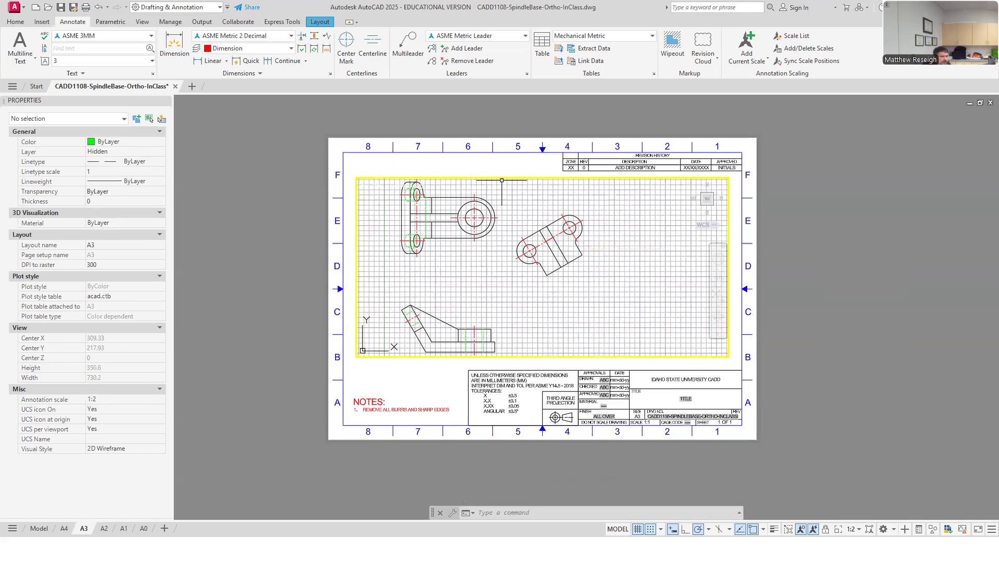
{"action": "double_click", "coordinate": [637, 359]}
{"action": "left_click", "coordinate": [636, 359]}
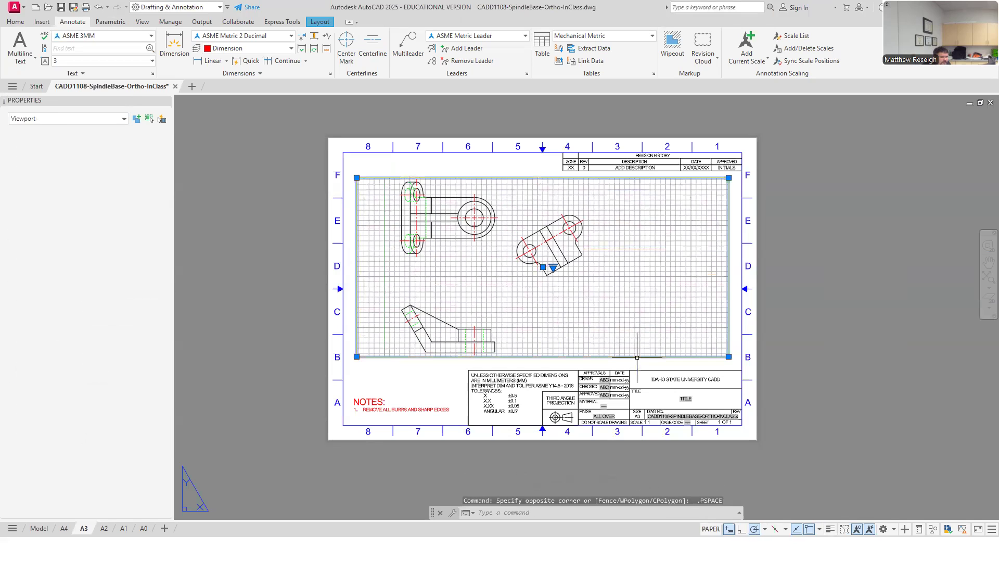
{"action": "left_click", "coordinate": [728, 356]}
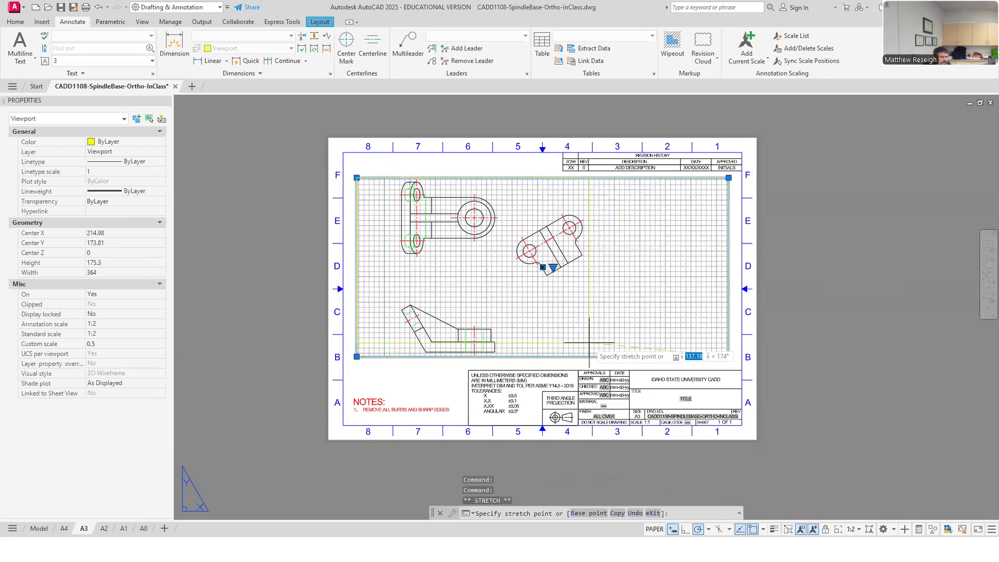
{"action": "key", "text": "Escape"}
{"action": "key", "text": "Escape"}
- Stretch the viewport's lower-left and upper-left corners to resize it to about 359 mm wide and 195 mm high
{"action": "left_click", "coordinate": [362, 357]}
{"action": "left_click", "coordinate": [357, 357]}
{"action": "left_click", "coordinate": [356, 368]}
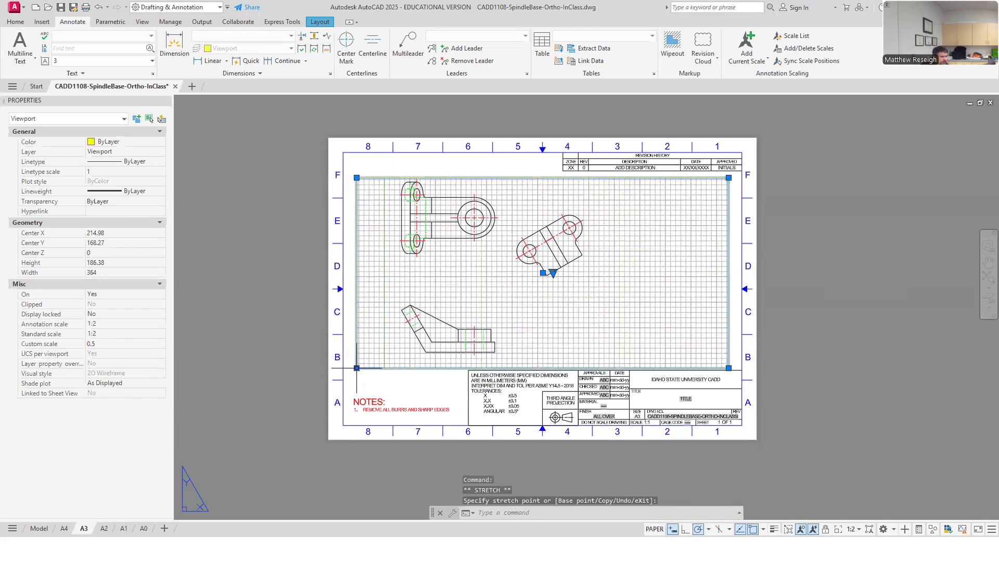
{"action": "left_click", "coordinate": [362, 169]}
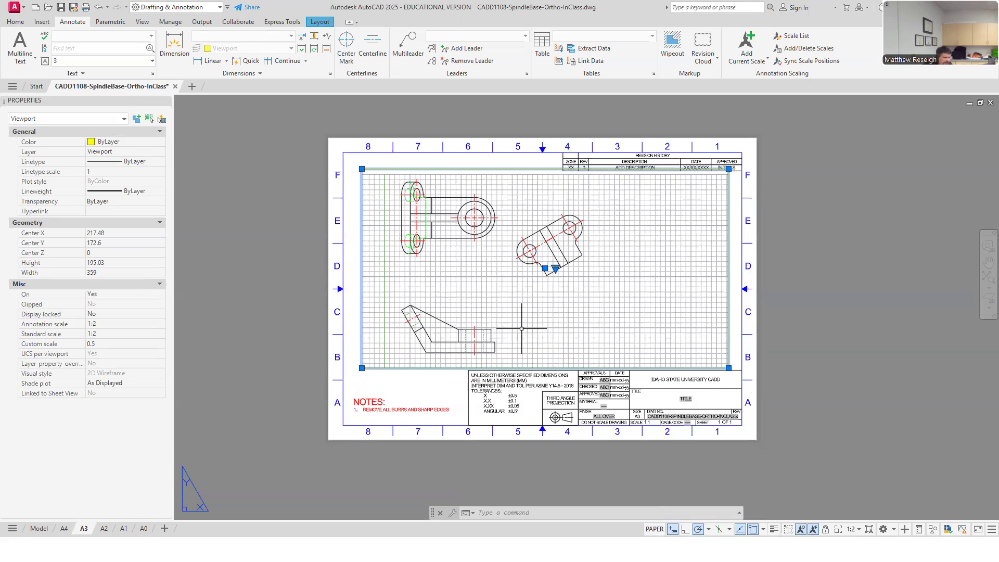
- Maximize the layout viewport and dimension the front view's overall width, placing the dimension above the view
{"action": "left_click", "coordinate": [789, 529]}
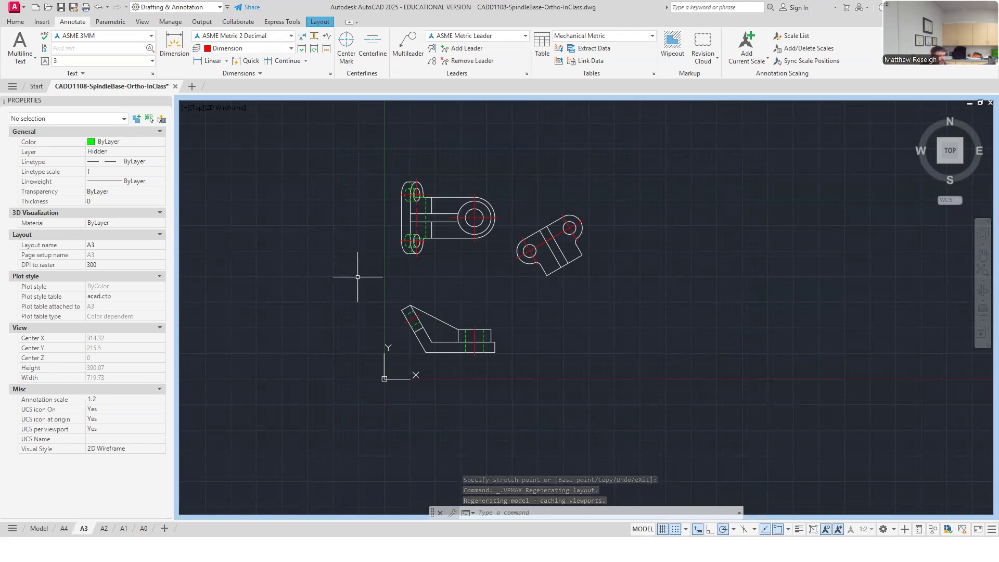
{"action": "scroll", "coordinate": [442, 372], "scroll_direction": "up", "scroll_amount": 2}
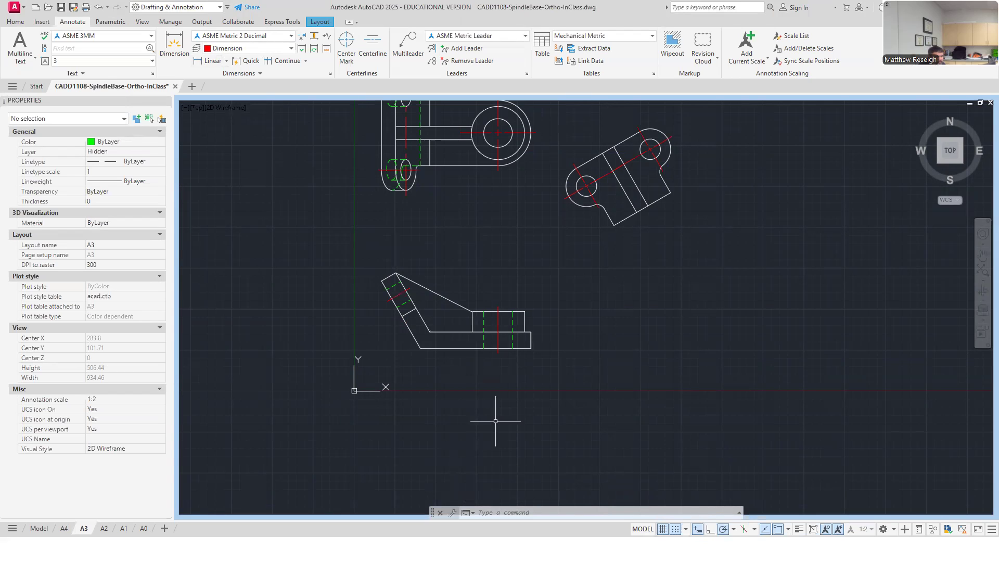
{"action": "scroll", "coordinate": [508, 396], "scroll_direction": "down", "scroll_amount": 2}
{"action": "scroll", "coordinate": [498, 241], "scroll_direction": "up", "scroll_amount": 2}
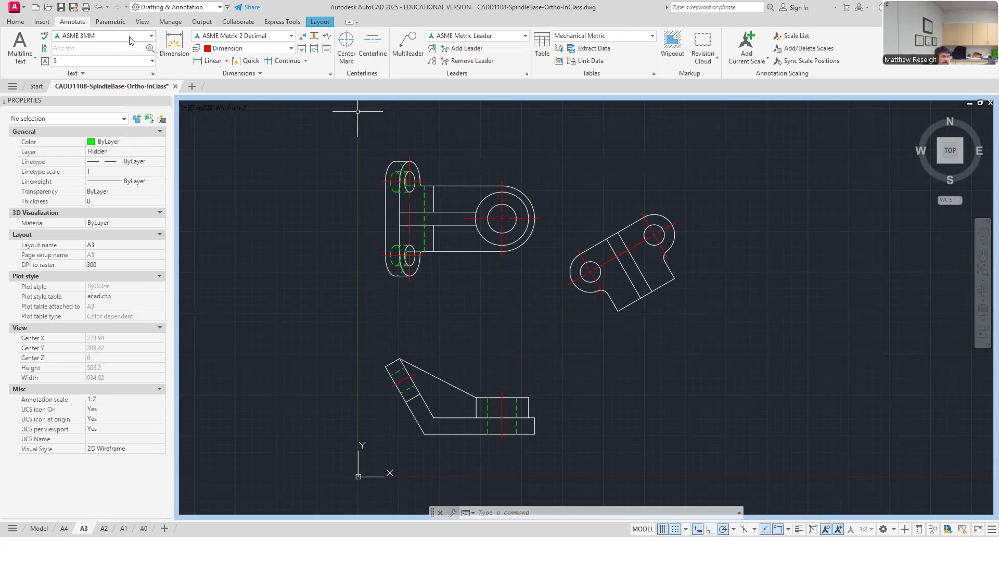
{"action": "left_click", "coordinate": [167, 56]}
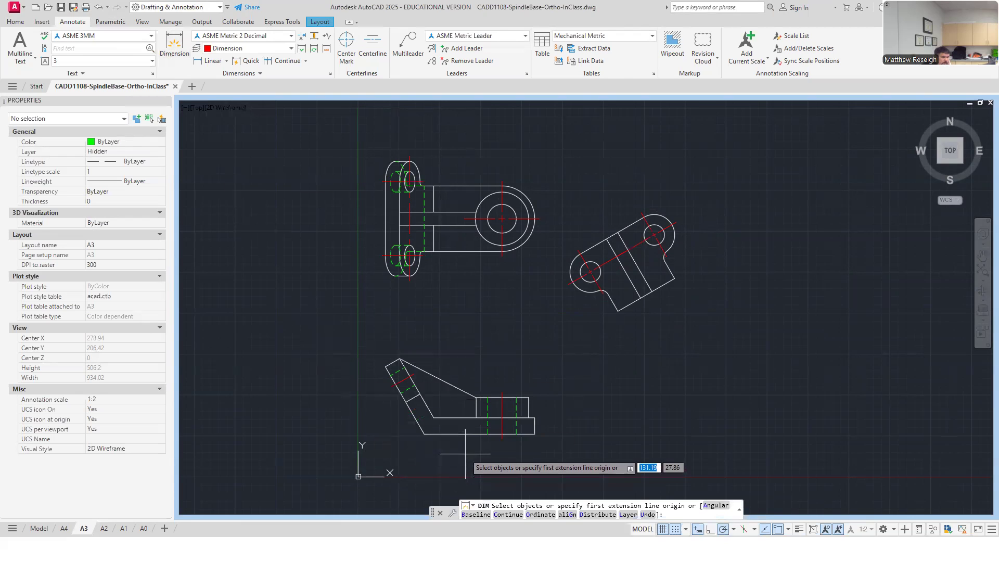
{"action": "scroll", "coordinate": [465, 454], "scroll_direction": "up", "scroll_amount": 2}
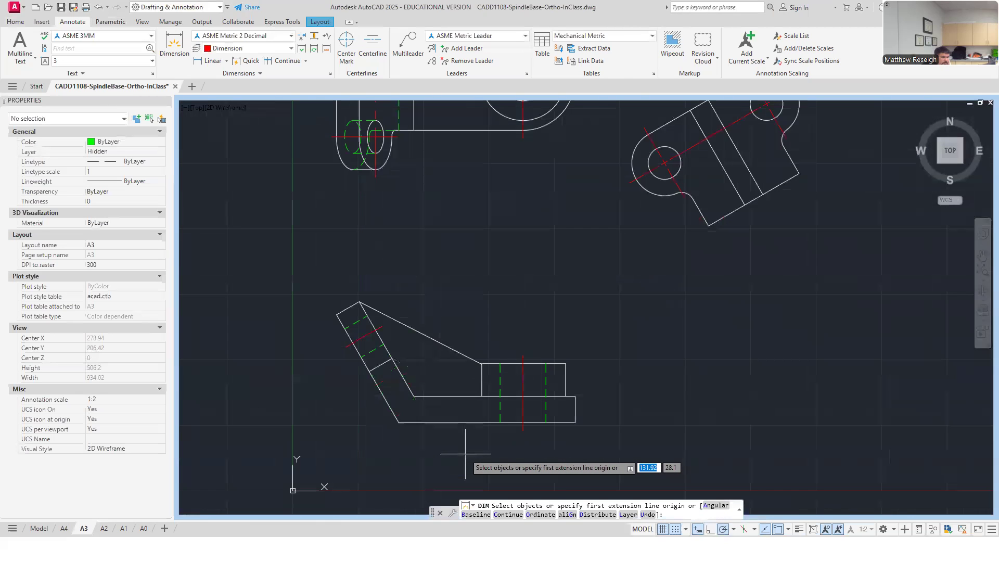
{"action": "left_click", "coordinate": [336, 314]}
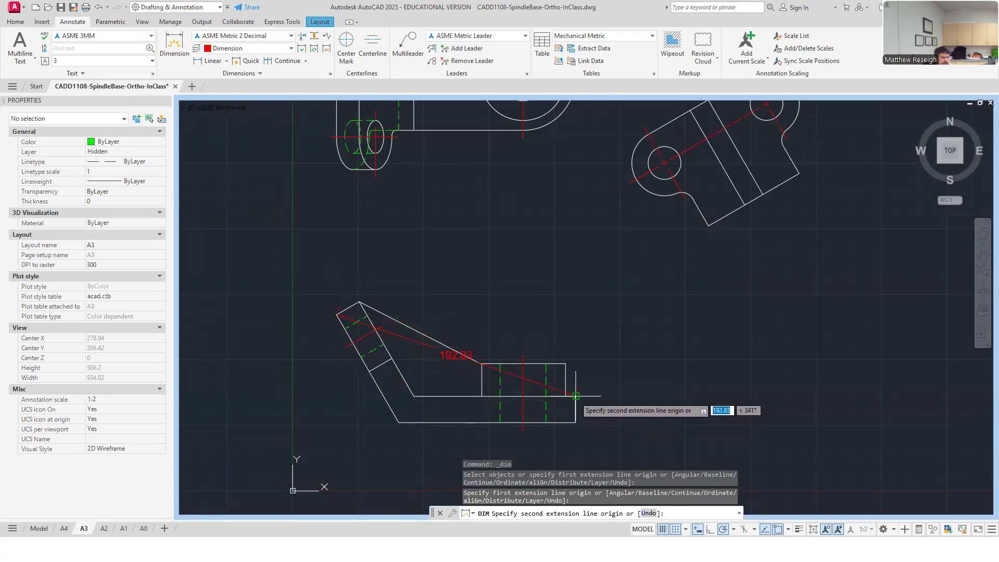
{"action": "left_click", "coordinate": [330, 214]}
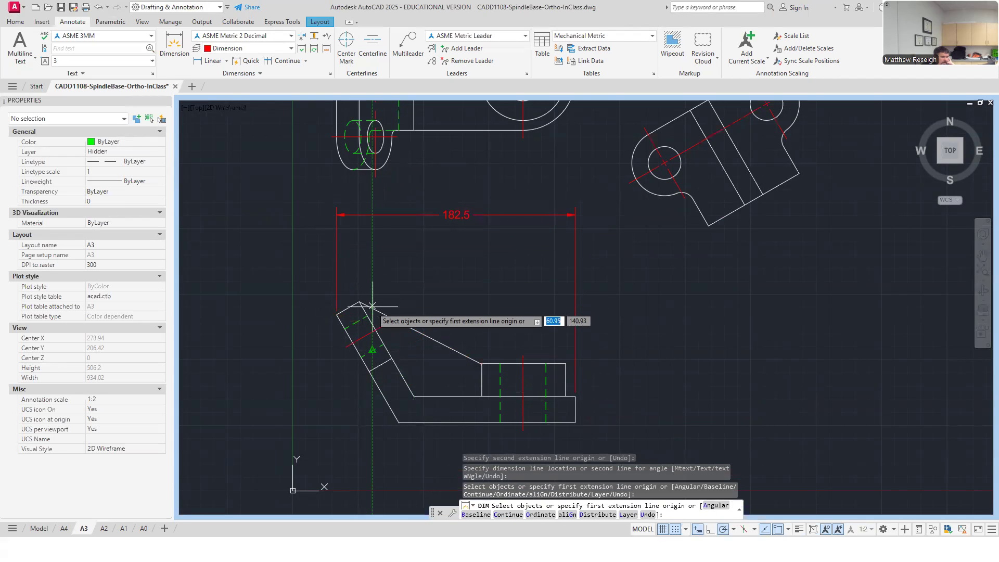
- Dimension the front view's overall height from the angled arm's peak to the base's bottom edge, placed to the left of the view
{"action": "scroll", "coordinate": [370, 315], "scroll_direction": "down", "scroll_amount": 2}
{"action": "scroll", "coordinate": [372, 315], "scroll_direction": "up", "scroll_amount": 2}
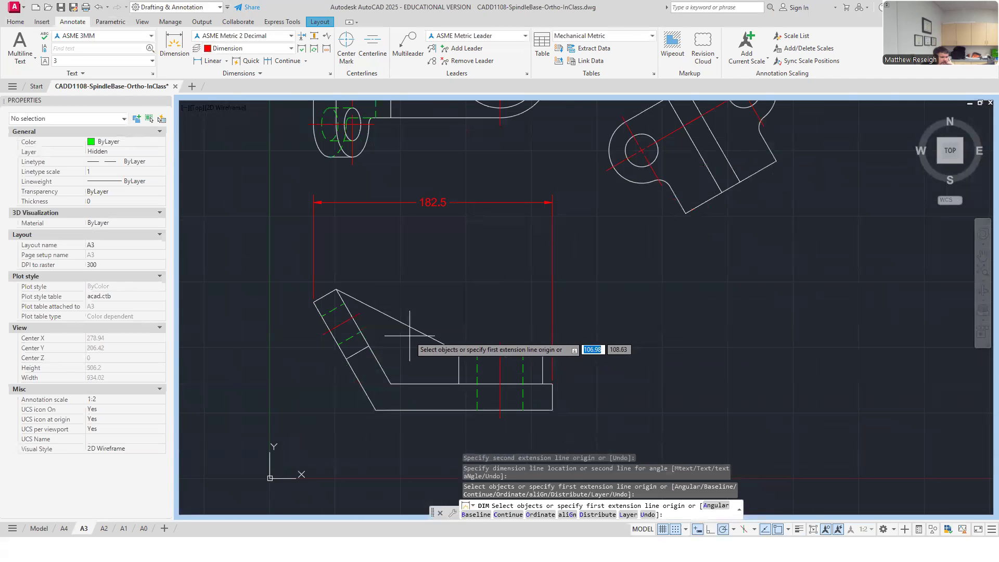
{"action": "left_click", "coordinate": [337, 289]}
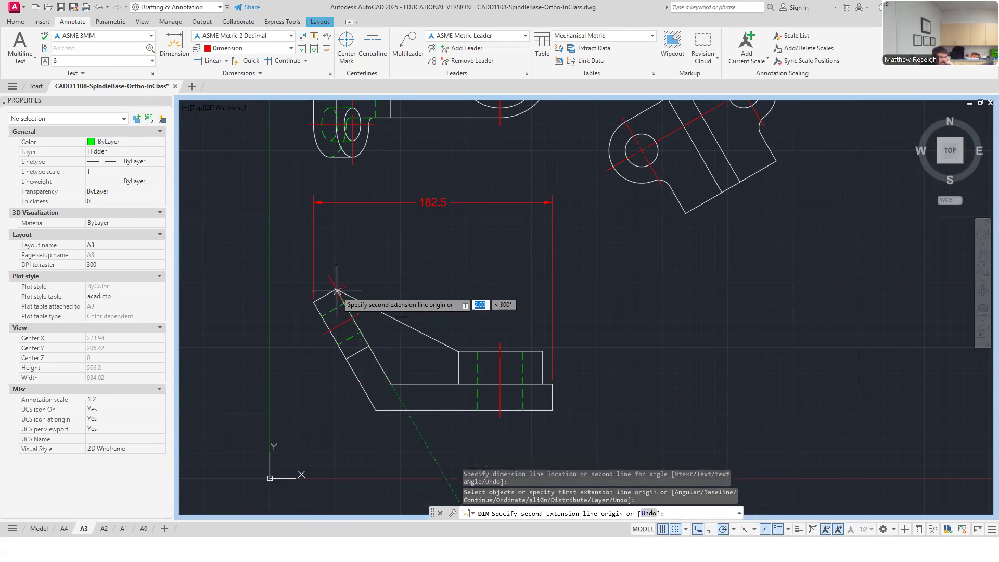
{"action": "left_click", "coordinate": [375, 411]}
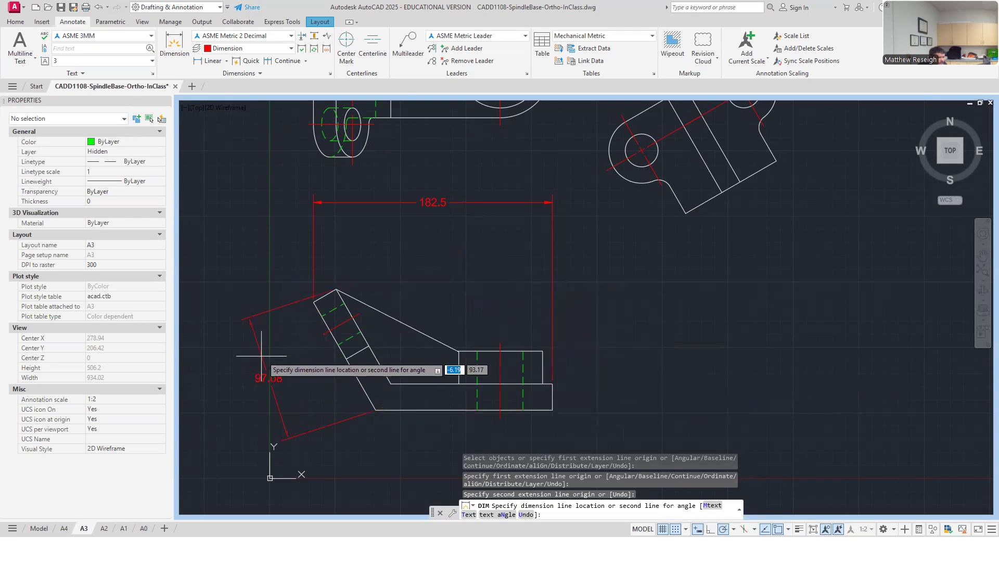
{"action": "left_click", "coordinate": [245, 346]}
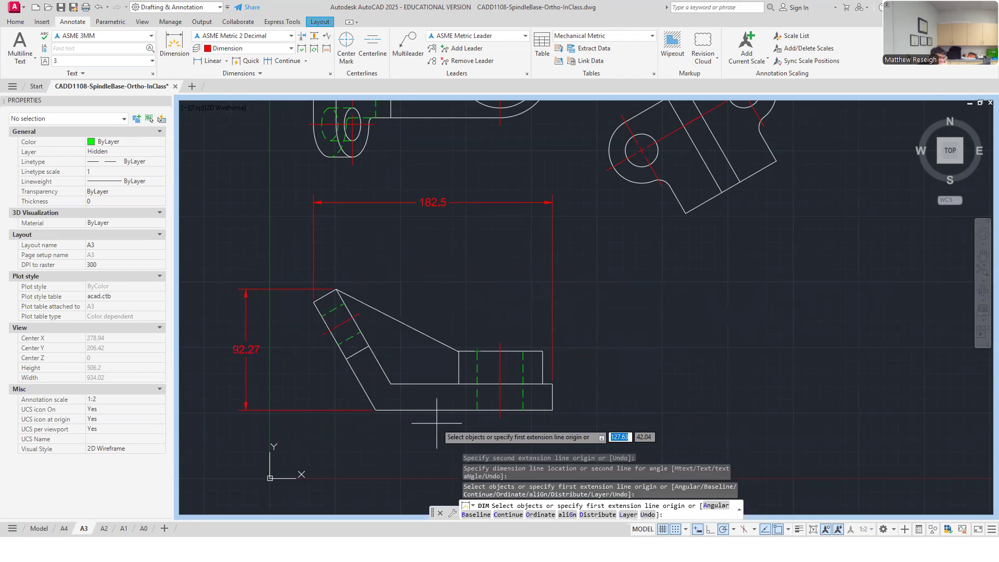
{"action": "scroll", "coordinate": [415, 400], "scroll_direction": "down", "scroll_amount": 4}
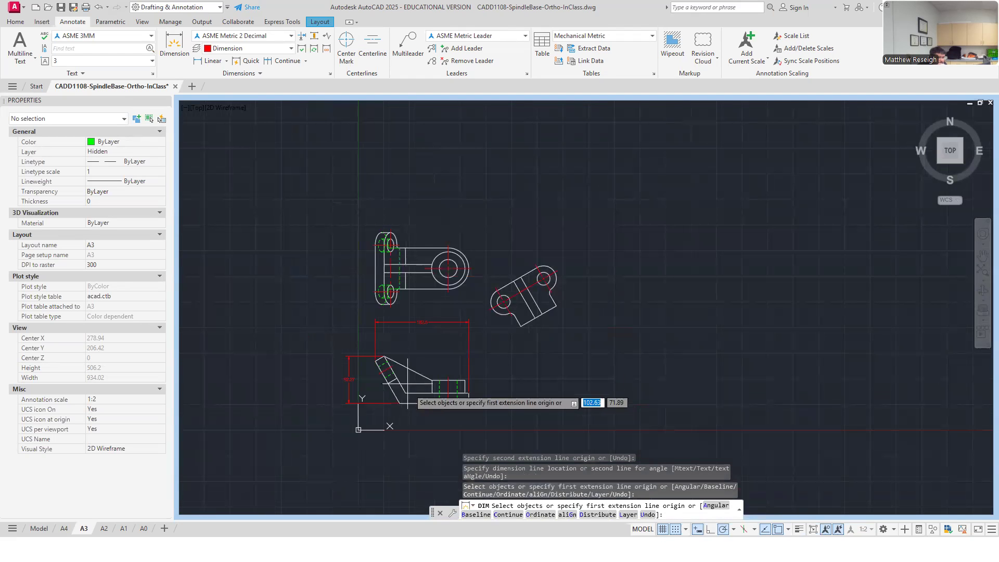
{"action": "scroll", "coordinate": [376, 304], "scroll_direction": "up", "scroll_amount": 3}
{"action": "scroll", "coordinate": [377, 299], "scroll_direction": "up", "scroll_amount": 1}
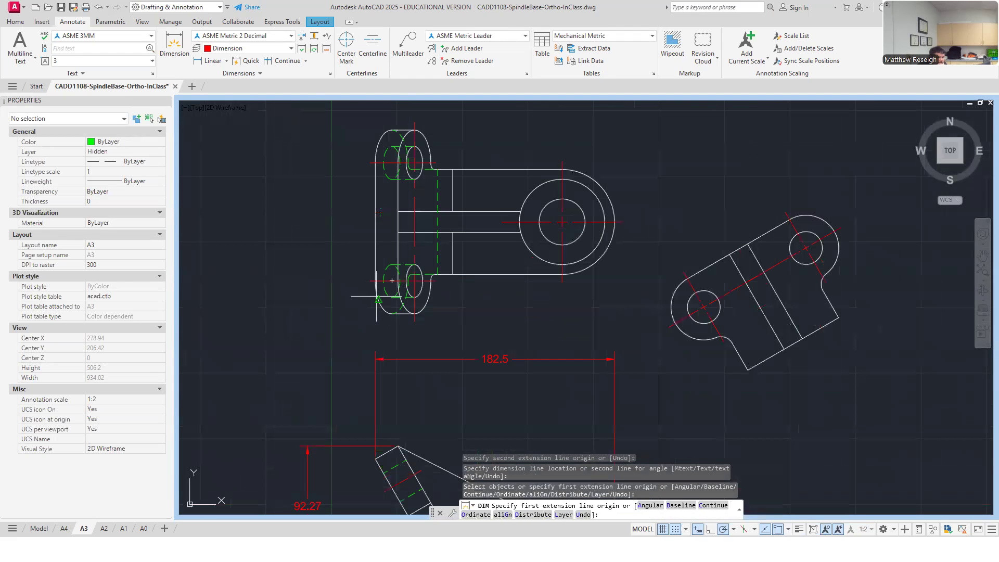
{"action": "scroll", "coordinate": [397, 330], "scroll_direction": "down", "scroll_amount": 2}
{"action": "scroll", "coordinate": [446, 362], "scroll_direction": "up", "scroll_amount": 1}
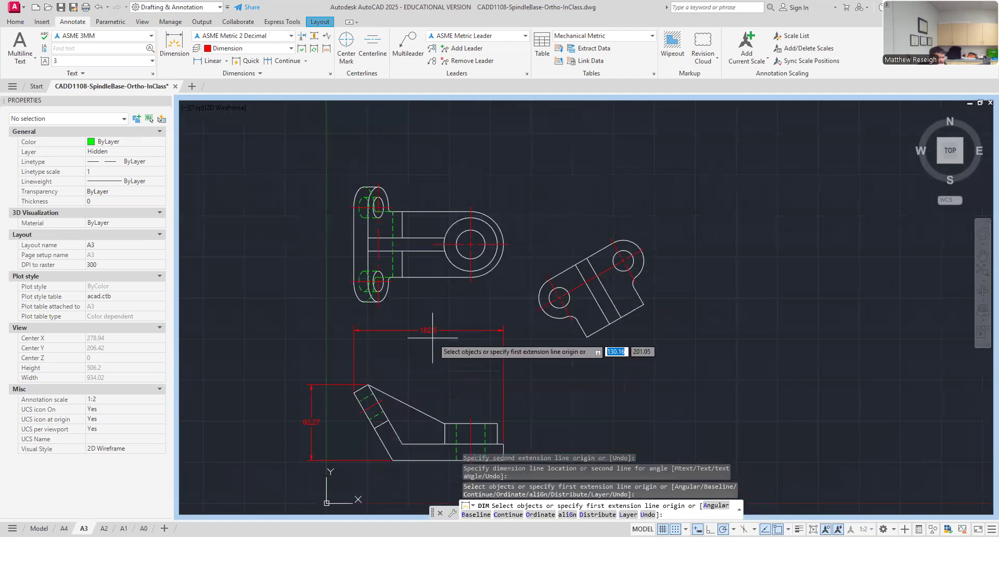
{"action": "scroll", "coordinate": [413, 348], "scroll_direction": "up", "scroll_amount": 2}
{"action": "scroll", "coordinate": [328, 434], "scroll_direction": "down", "scroll_amount": 2}
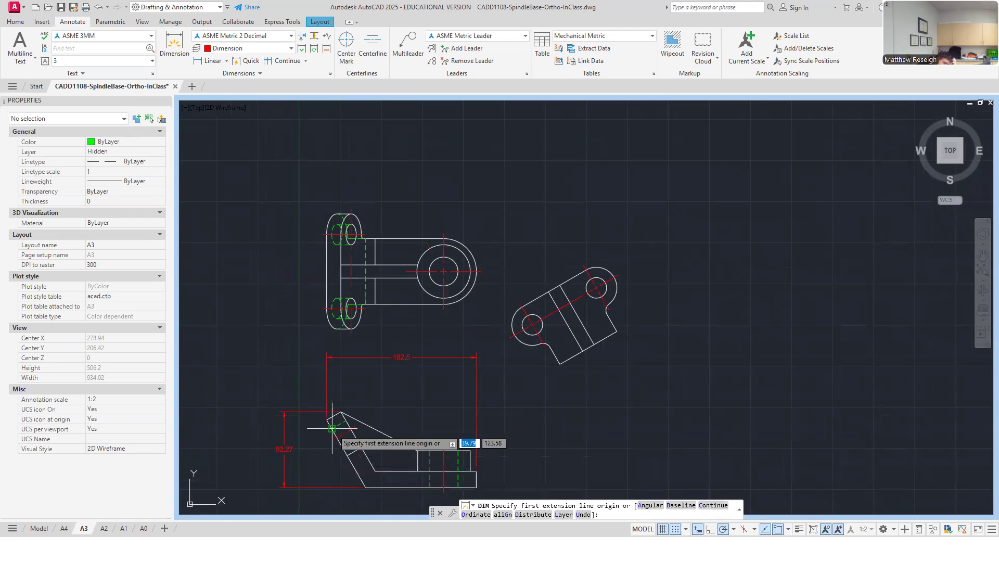
{"action": "scroll", "coordinate": [329, 430], "scroll_direction": "up", "scroll_amount": 4}
{"action": "key", "text": "Return"}
{"action": "key", "text": "Escape"}
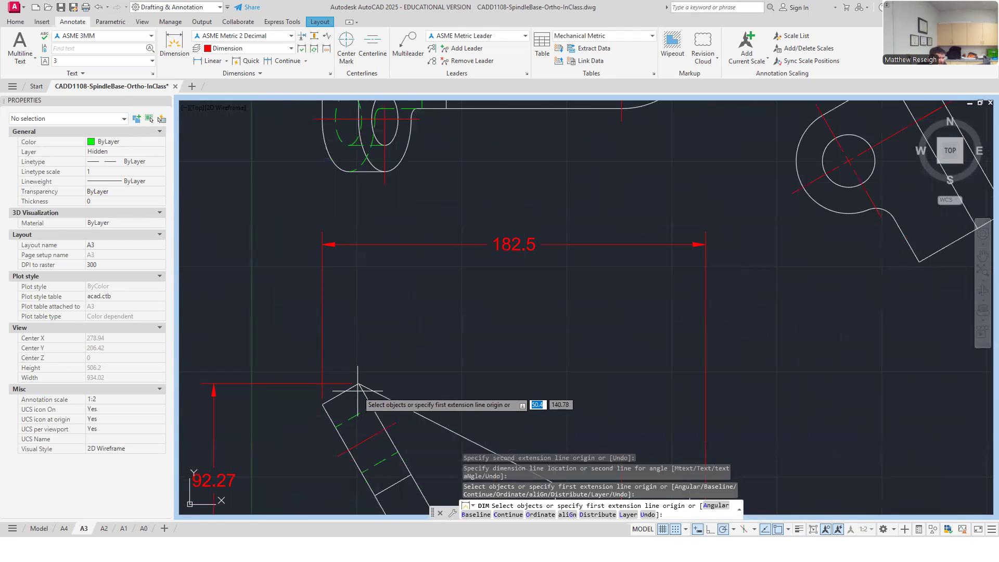
{"action": "scroll", "coordinate": [346, 398], "scroll_direction": "down", "scroll_amount": 2}
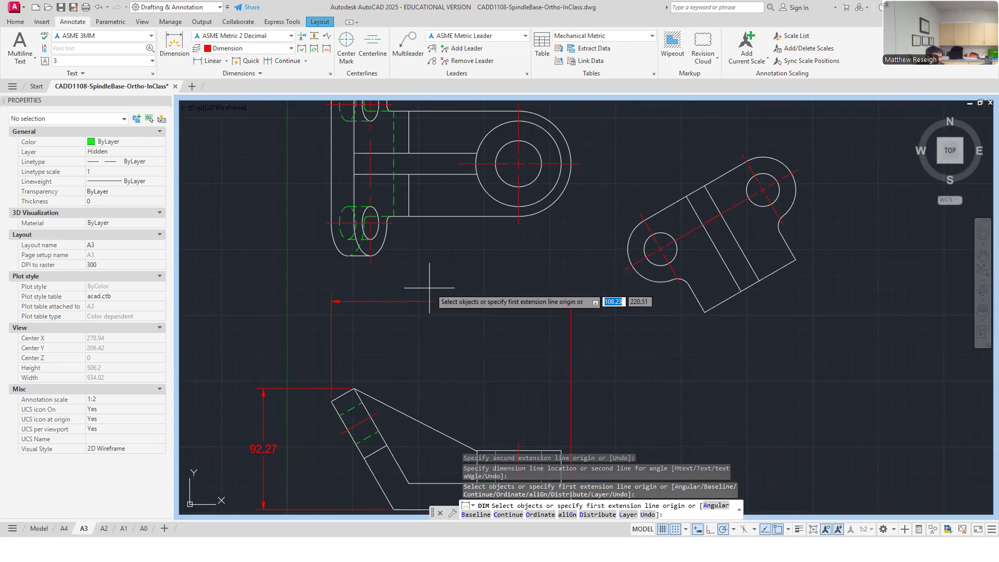
- Add a vertical dimension across the full height of the top view's angled plate, placed to the left of the view
{"action": "scroll", "coordinate": [428, 288], "scroll_direction": "down", "scroll_amount": 2}
{"action": "scroll", "coordinate": [376, 146], "scroll_direction": "up", "scroll_amount": 4}
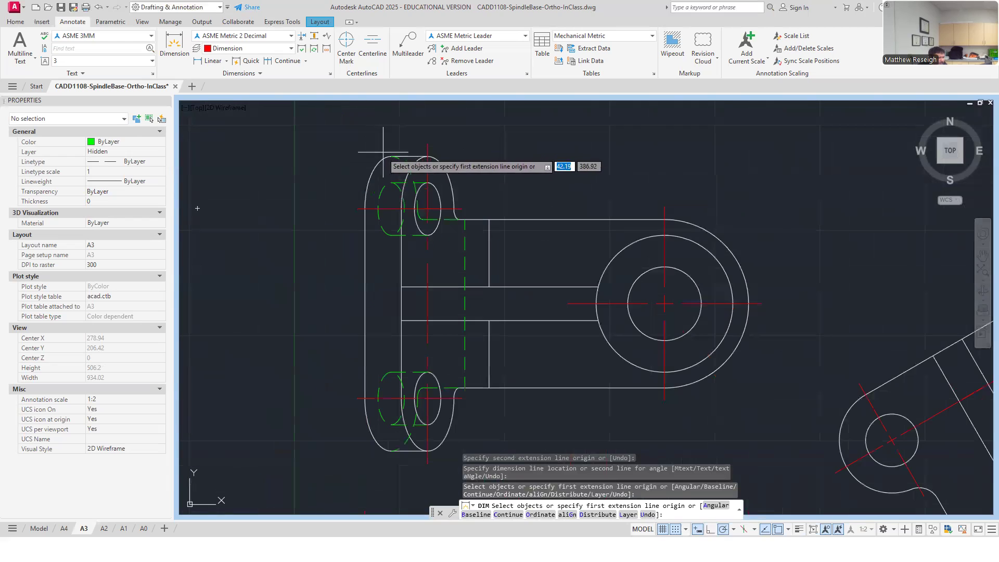
{"action": "left_click", "coordinate": [391, 156]}
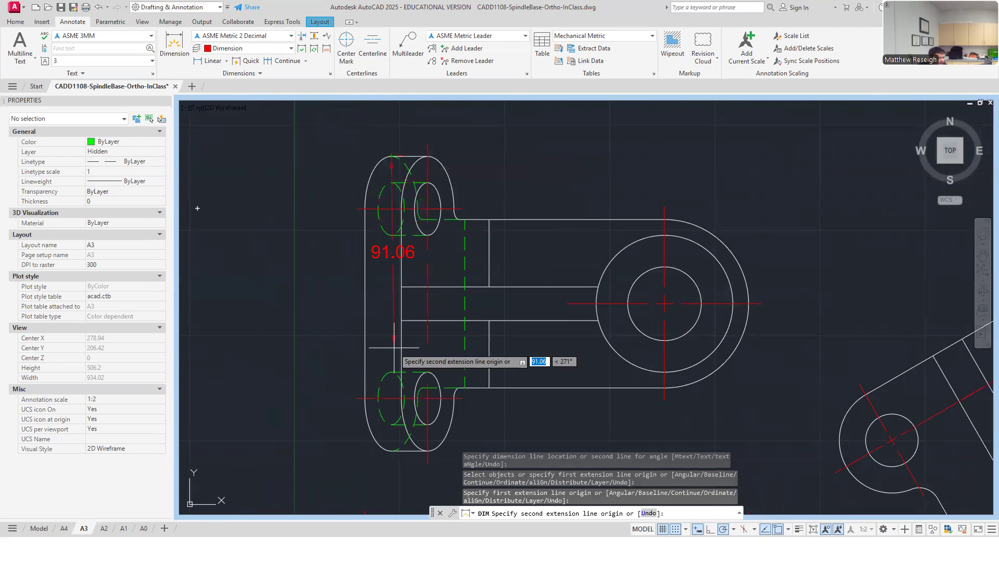
{"action": "left_click", "coordinate": [391, 451]}
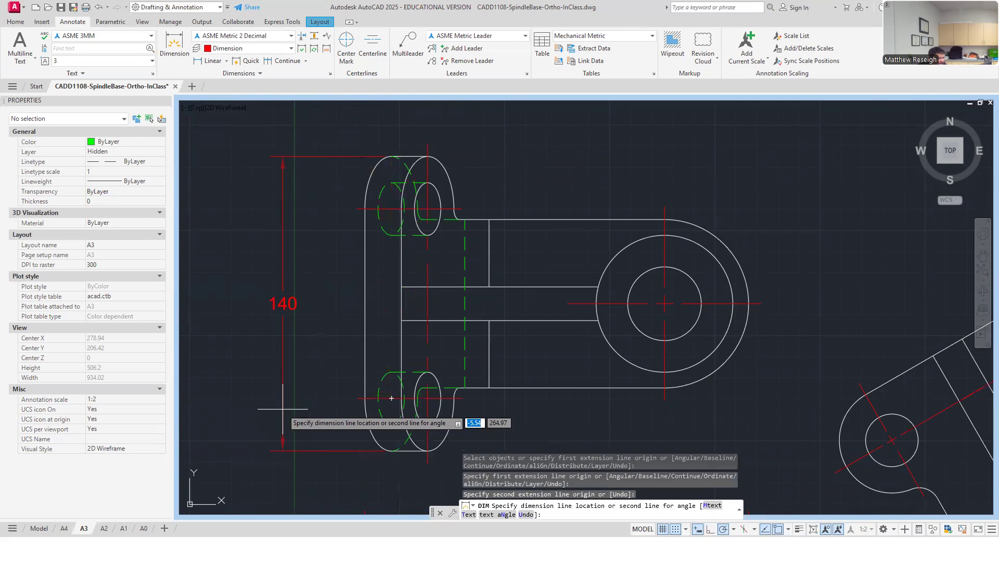
{"action": "left_click", "coordinate": [256, 400]}
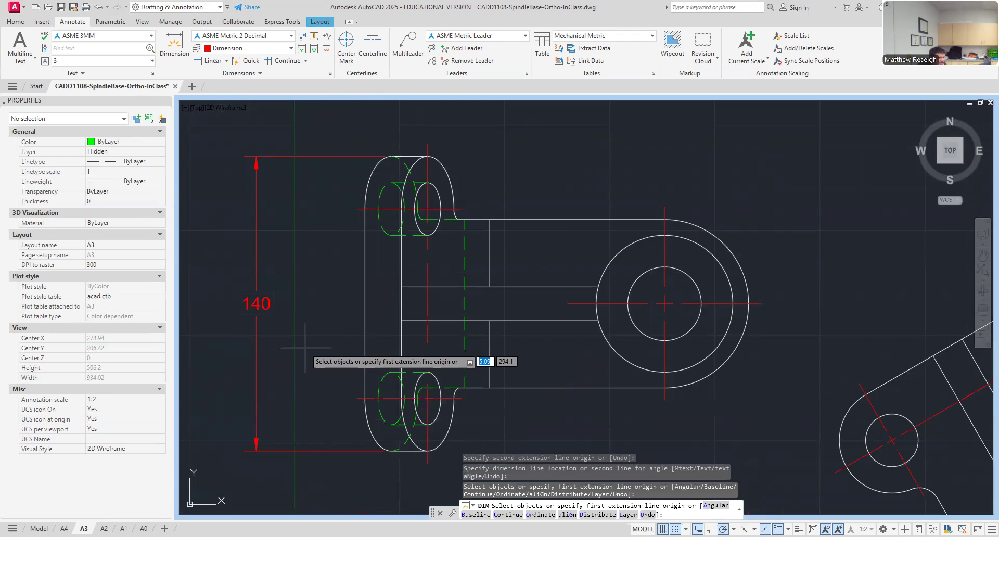
{"action": "scroll", "coordinate": [327, 363], "scroll_direction": "down", "scroll_amount": 8}
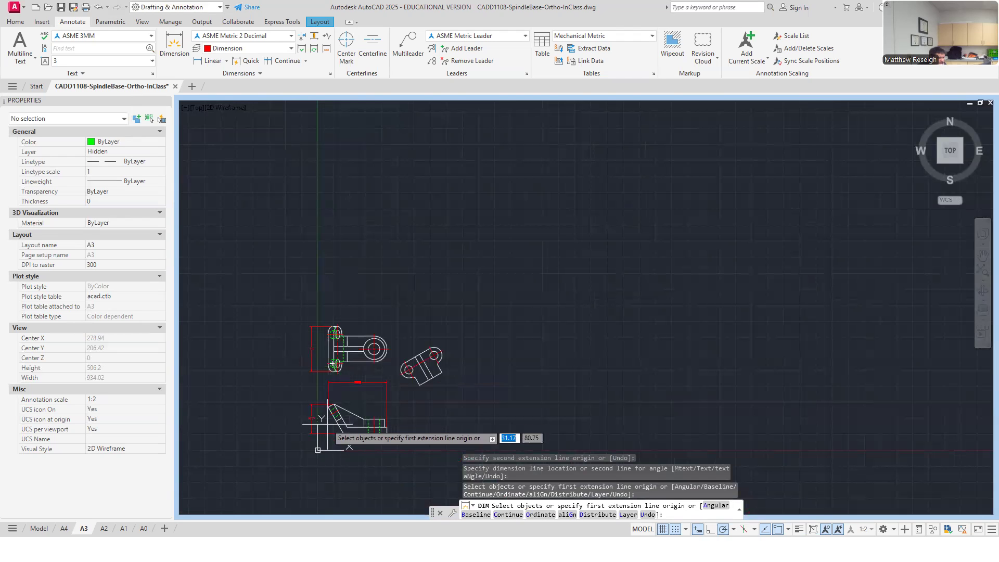
{"action": "scroll", "coordinate": [328, 426], "scroll_direction": "up", "scroll_amount": 8}
{"action": "scroll", "coordinate": [327, 379], "scroll_direction": "down", "scroll_amount": 4}
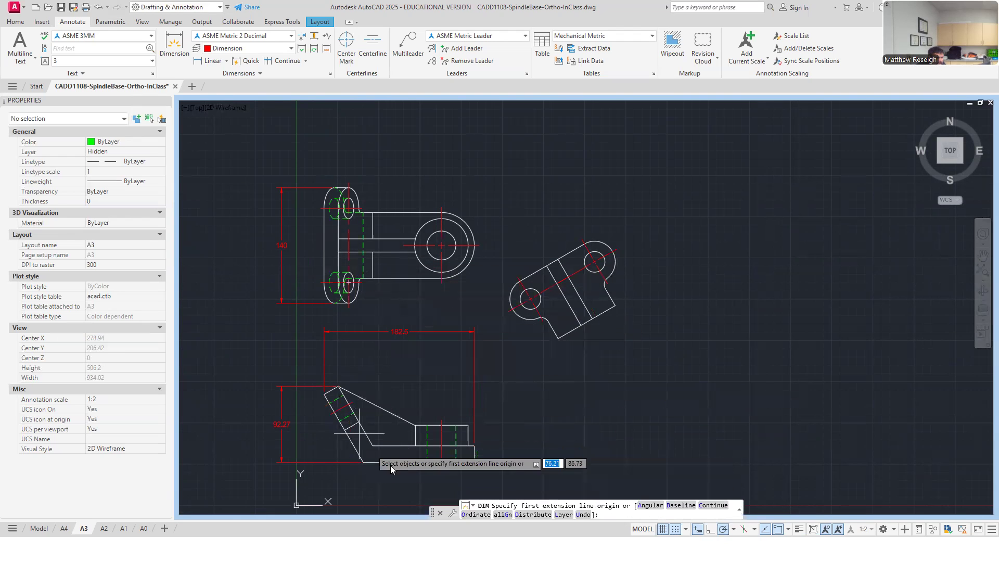
{"action": "scroll", "coordinate": [383, 438], "scroll_direction": "down", "scroll_amount": 4}
{"action": "scroll", "coordinate": [387, 452], "scroll_direction": "up", "scroll_amount": 6}
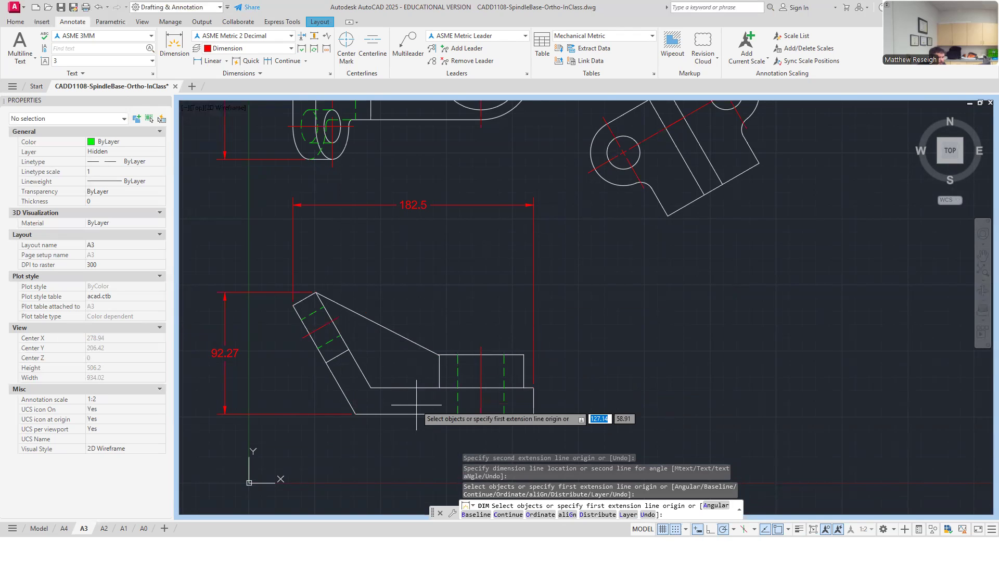
- Dimension the base plate's thickness at the right end of the front view, placed to the right of the view
{"action": "scroll", "coordinate": [417, 404], "scroll_direction": "down", "scroll_amount": 3}
{"action": "scroll", "coordinate": [415, 387], "scroll_direction": "up", "scroll_amount": 3}
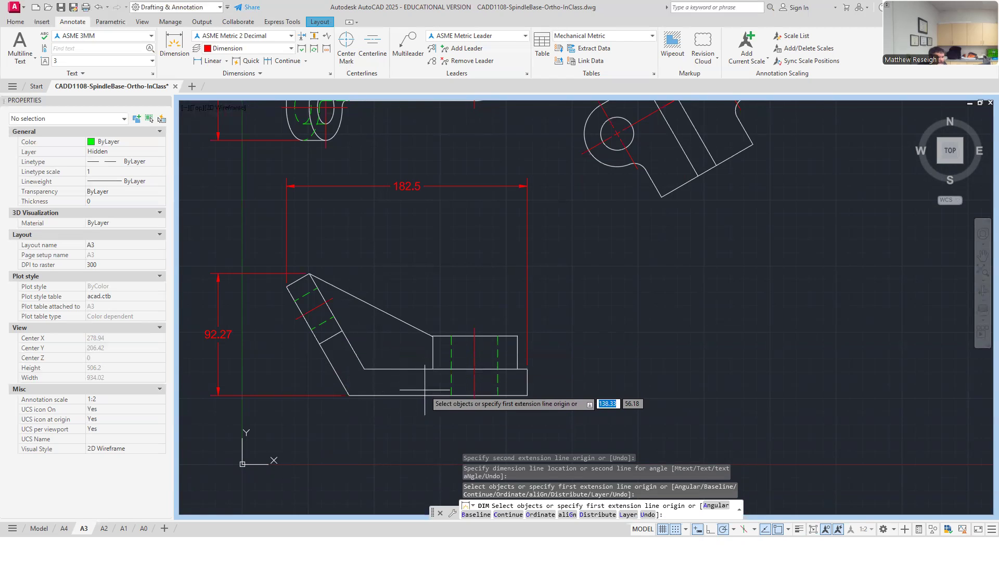
{"action": "scroll", "coordinate": [410, 399], "scroll_direction": "down", "scroll_amount": 4}
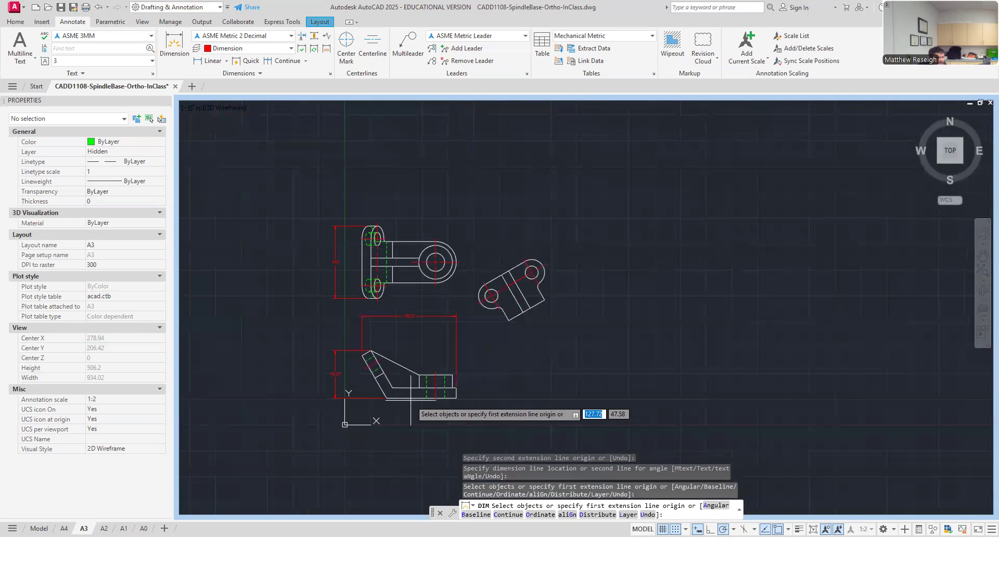
{"action": "scroll", "coordinate": [413, 267], "scroll_direction": "up", "scroll_amount": 2}
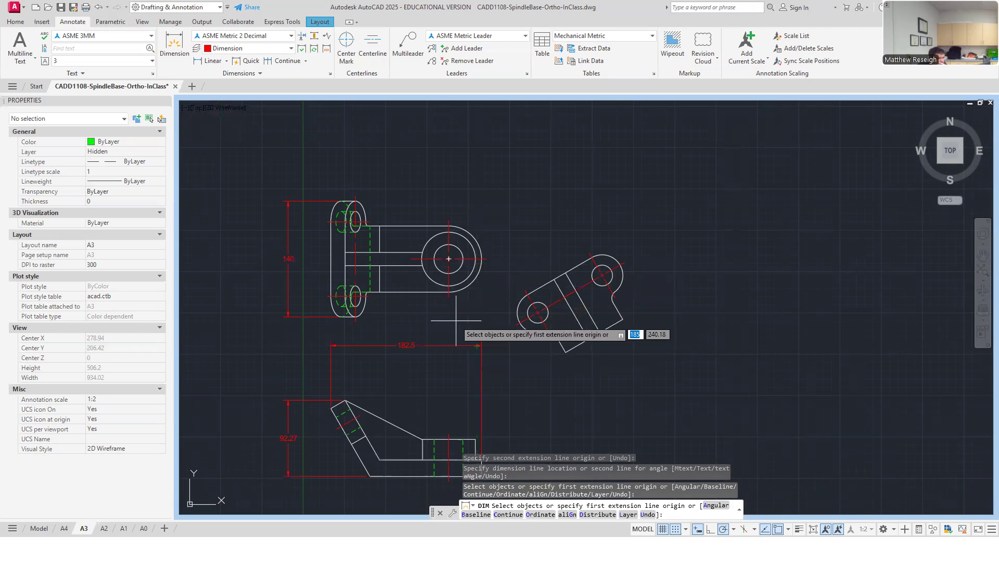
{"action": "scroll", "coordinate": [456, 322], "scroll_direction": "down", "scroll_amount": 2}
{"action": "scroll", "coordinate": [443, 390], "scroll_direction": "up", "scroll_amount": 2}
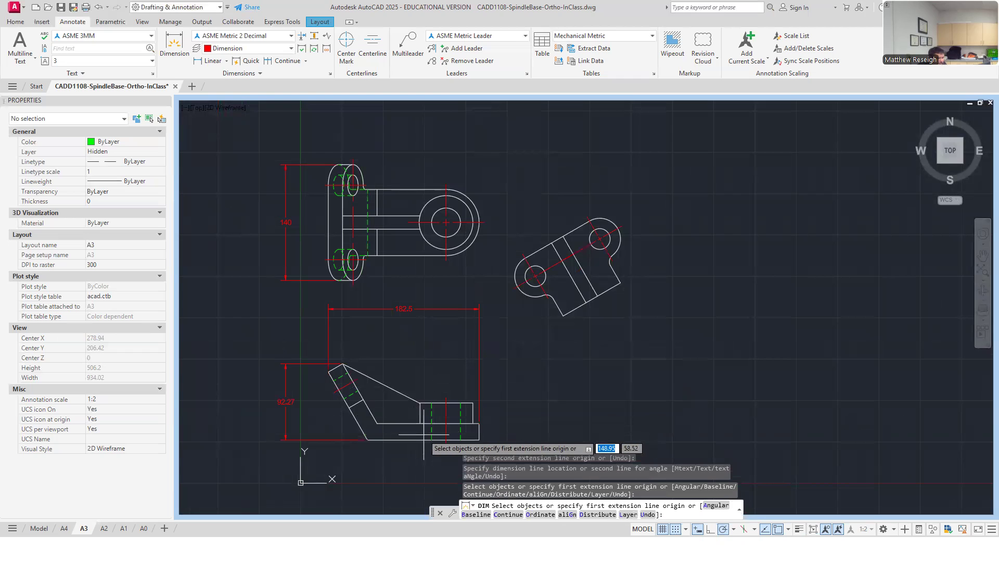
{"action": "scroll", "coordinate": [462, 433], "scroll_direction": "down", "scroll_amount": 2}
{"action": "scroll", "coordinate": [466, 439], "scroll_direction": "up", "scroll_amount": 2}
{"action": "scroll", "coordinate": [467, 438], "scroll_direction": "up", "scroll_amount": 4}
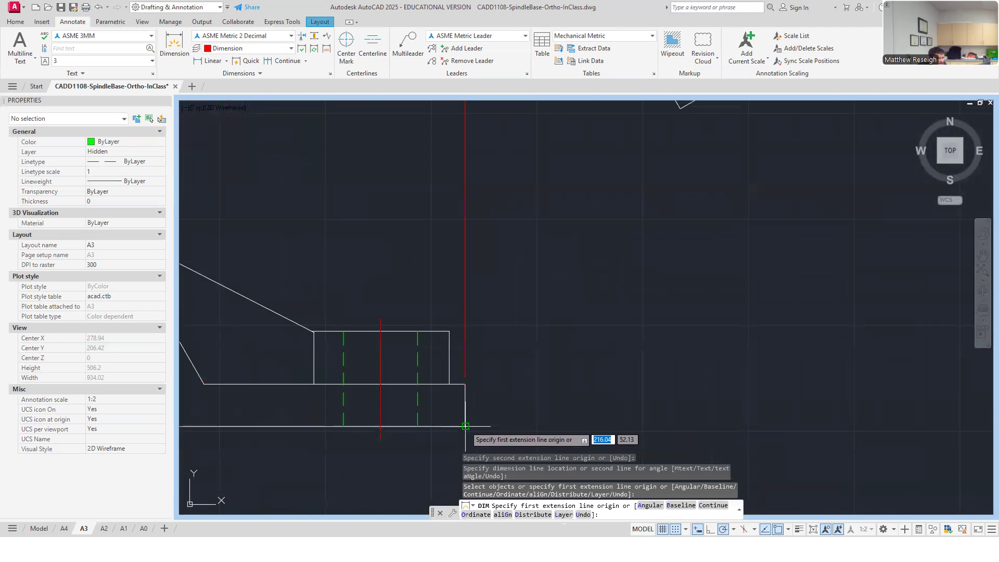
{"action": "left_click", "coordinate": [477, 436]}
{"action": "left_click", "coordinate": [465, 385]}
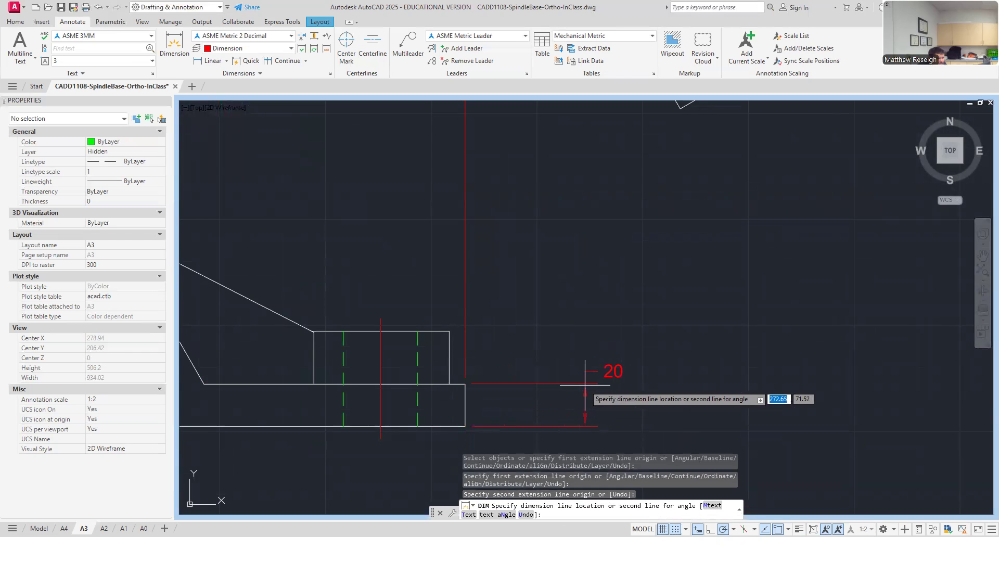
{"action": "left_click", "coordinate": [586, 373]}
- Dimension the base's upper edge in the front view from its right corner to the inner bend, placed below the overall width
{"action": "scroll", "coordinate": [547, 374], "scroll_direction": "down", "scroll_amount": 3}
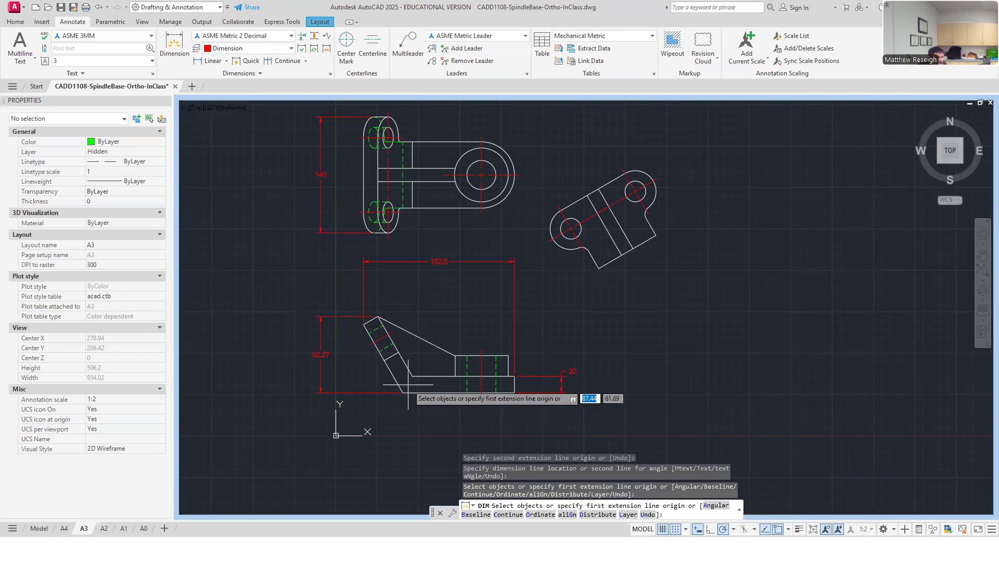
{"action": "scroll", "coordinate": [408, 384], "scroll_direction": "up", "scroll_amount": 1}
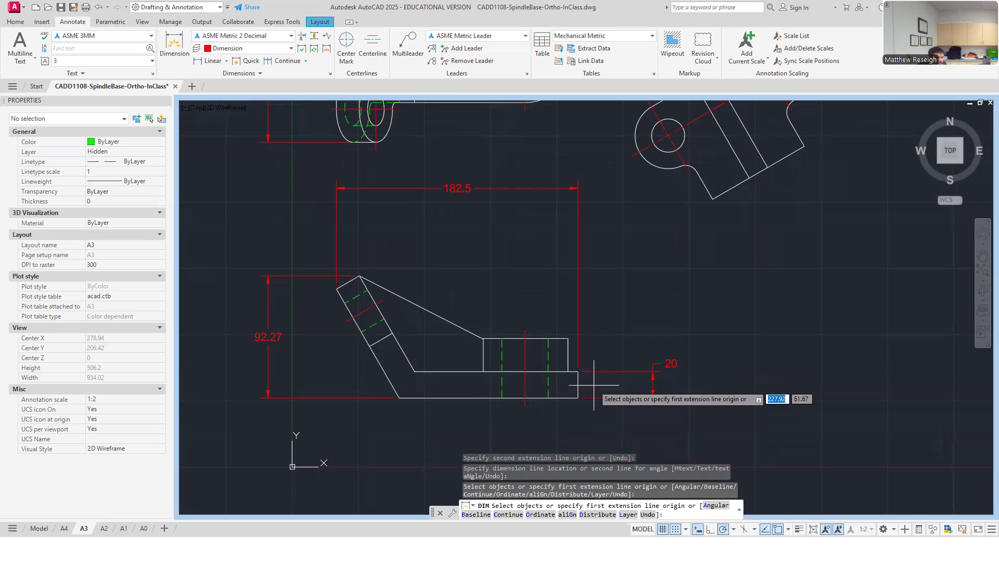
{"action": "left_click", "coordinate": [577, 372]}
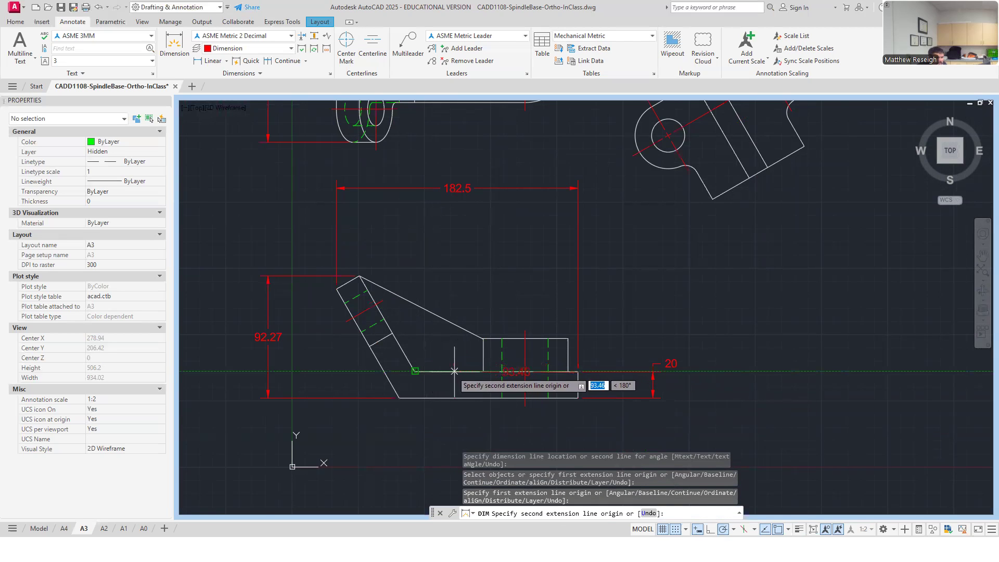
{"action": "left_click", "coordinate": [414, 371]}
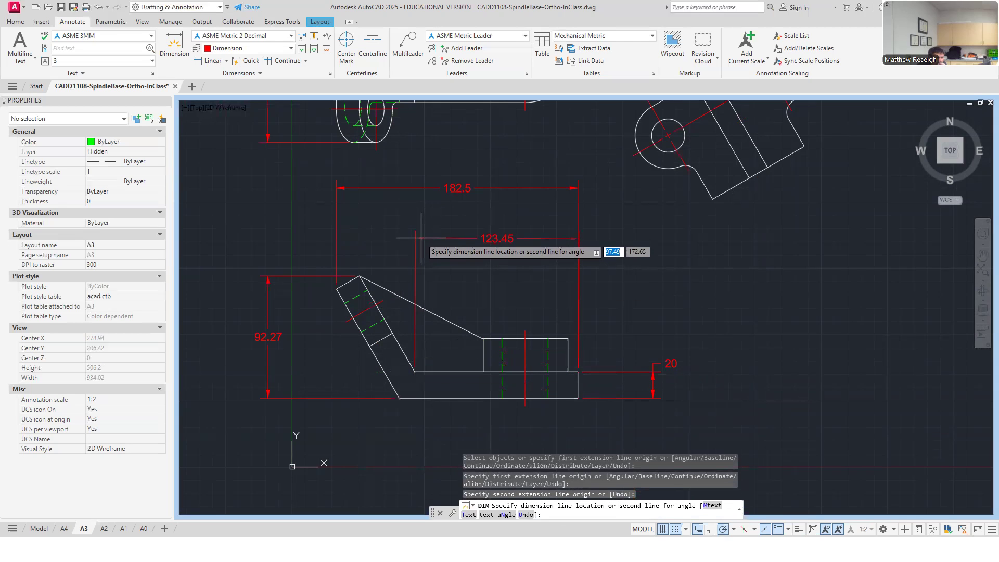
{"action": "left_click", "coordinate": [419, 233]}
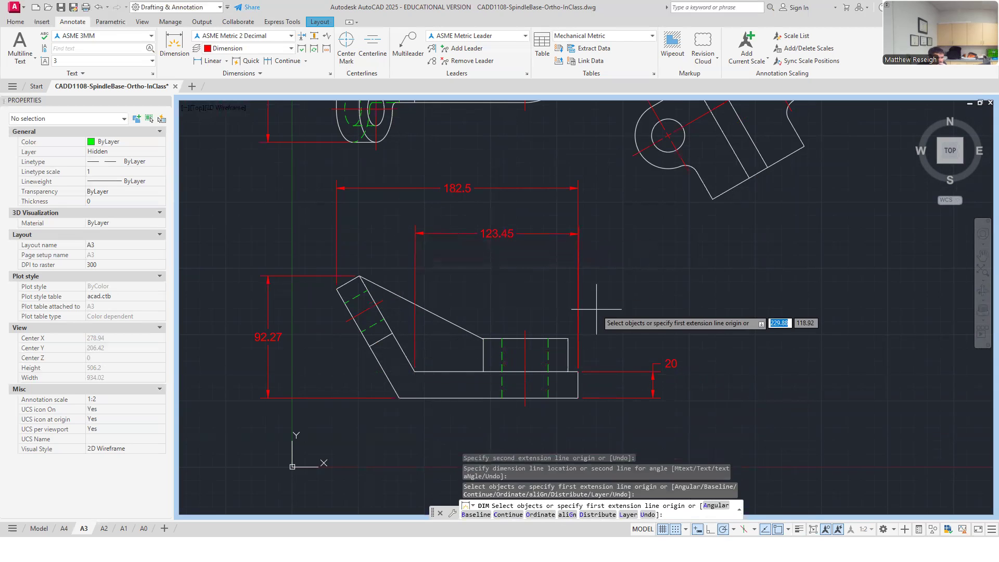
{"action": "key", "text": "Escape"}
- Inspect the slightly skewed dimension between the front view's inner bend and right edge, and delete it
{"action": "scroll", "coordinate": [579, 234], "scroll_direction": "up", "scroll_amount": 12}
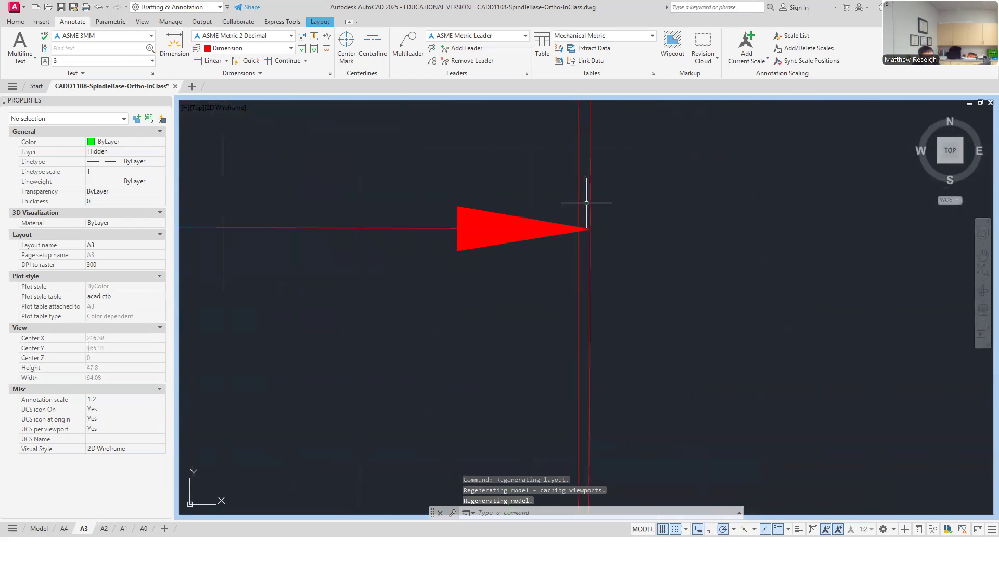
{"action": "scroll", "coordinate": [593, 209], "scroll_direction": "down", "scroll_amount": 6}
{"action": "scroll", "coordinate": [558, 218], "scroll_direction": "up", "scroll_amount": 2}
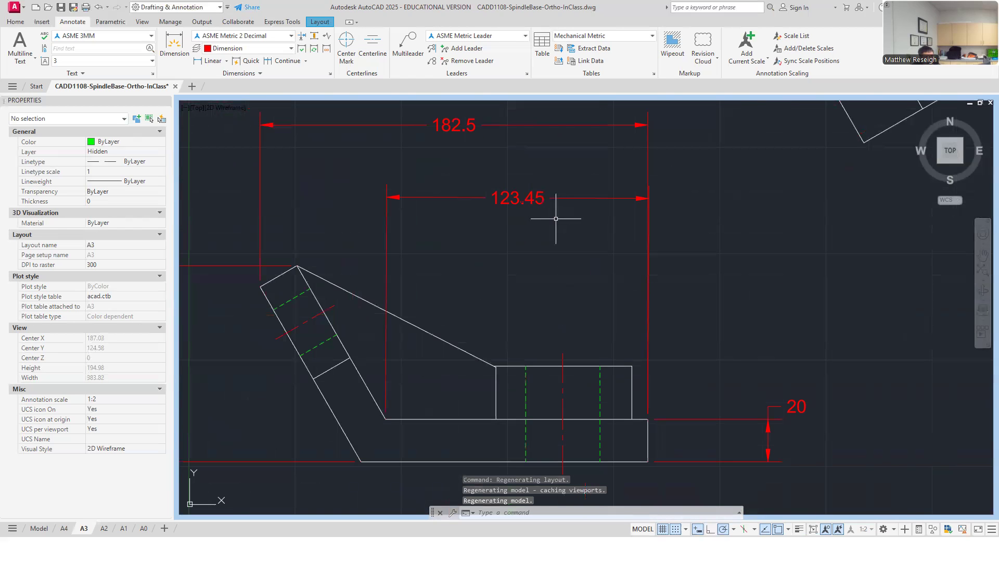
{"action": "left_click", "coordinate": [534, 200]}
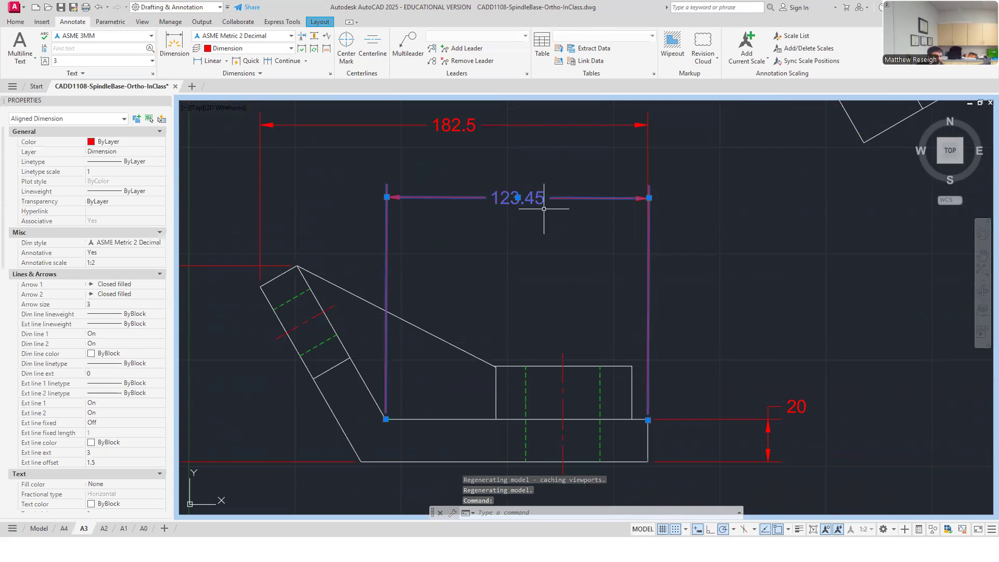
{"action": "key", "text": "Escape"}
{"action": "scroll", "coordinate": [646, 198], "scroll_direction": "up", "scroll_amount": 10}
{"action": "scroll", "coordinate": [650, 214], "scroll_direction": "down", "scroll_amount": 10}
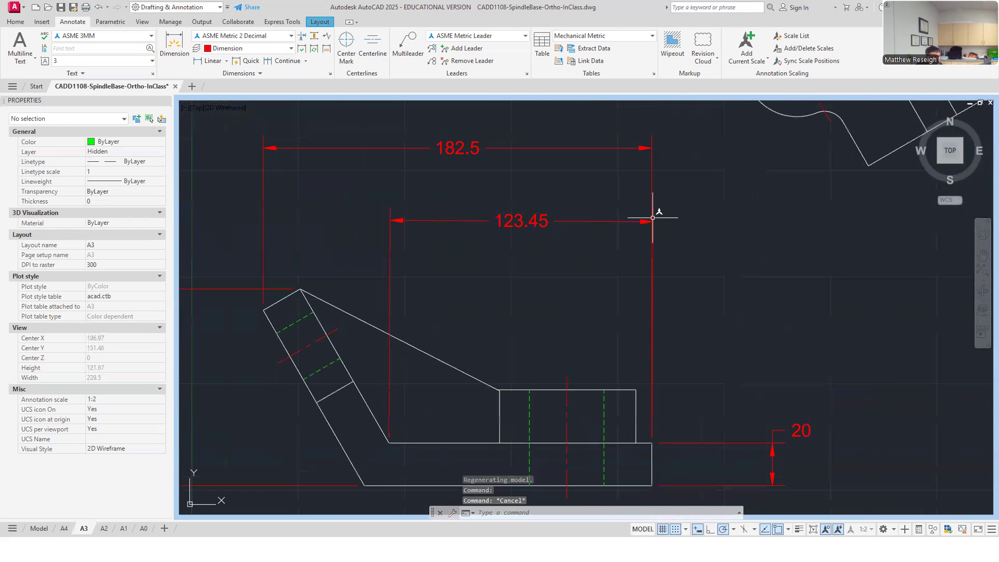
{"action": "left_click", "coordinate": [533, 223]}
{"action": "key", "text": "Delete"}
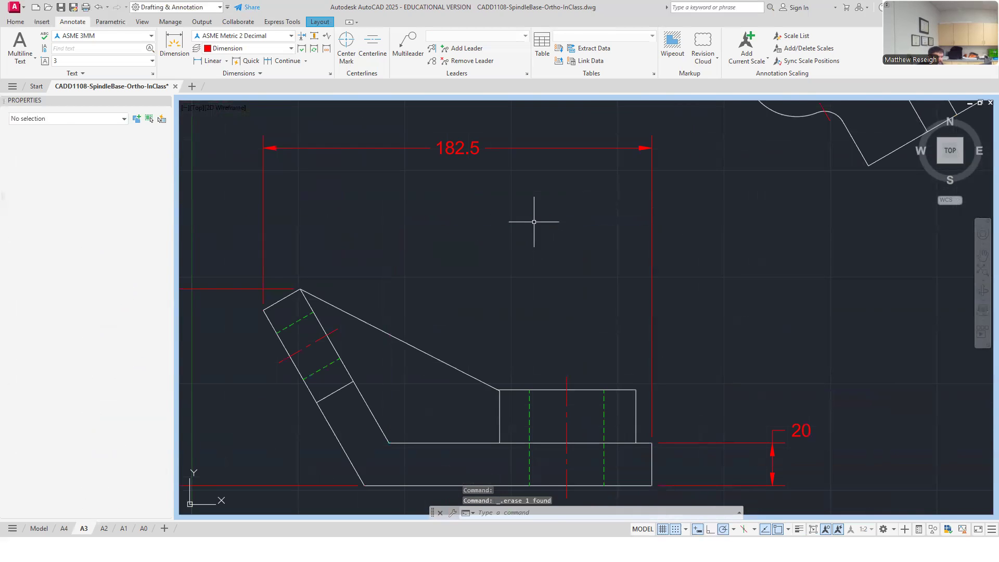
- Dimension the front view's upper base edge from the inner bend to the right corner, placed horizontally beneath the overall width dimension
{"action": "left_click", "coordinate": [175, 54]}
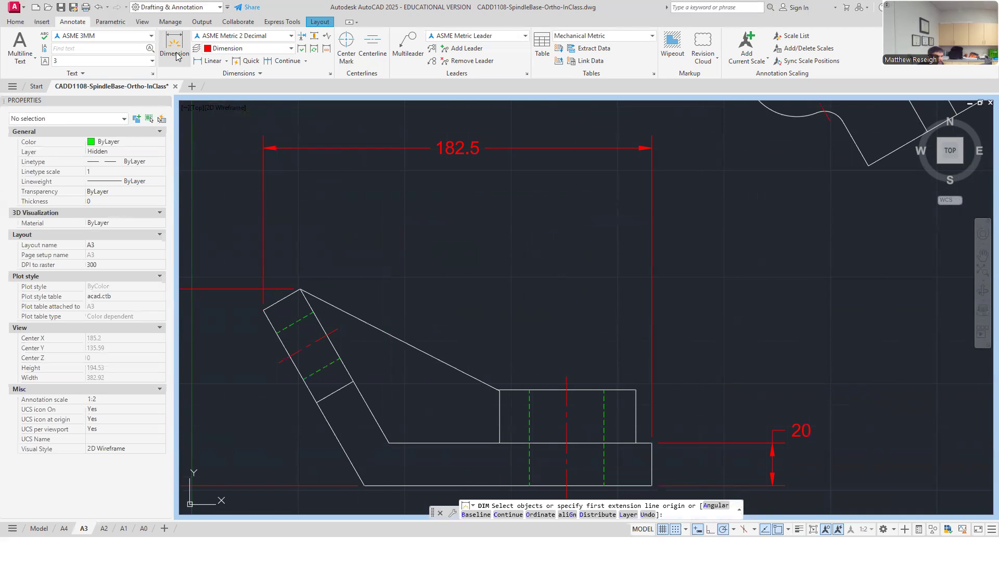
{"action": "left_click", "coordinate": [388, 443]}
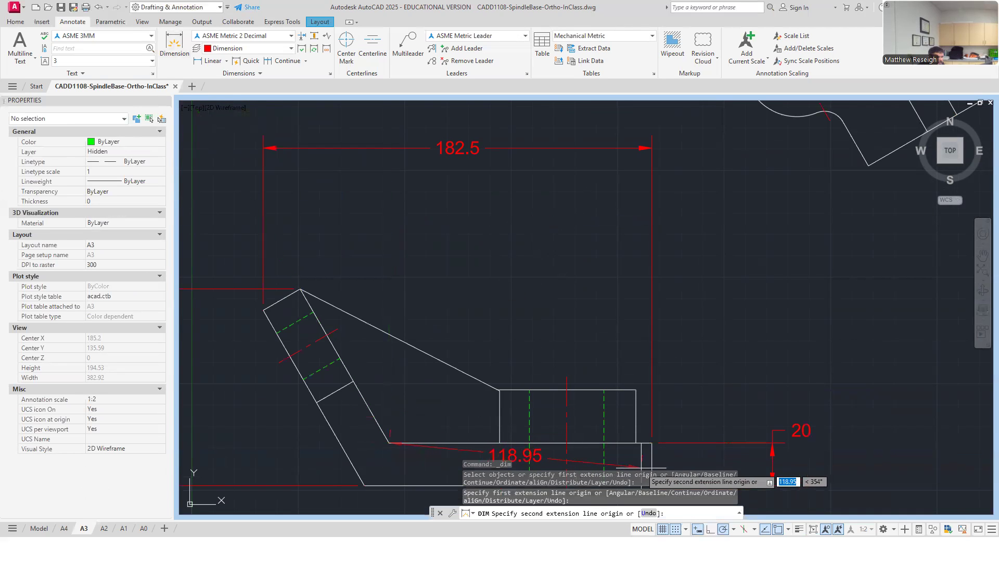
{"action": "left_click", "coordinate": [651, 443]}
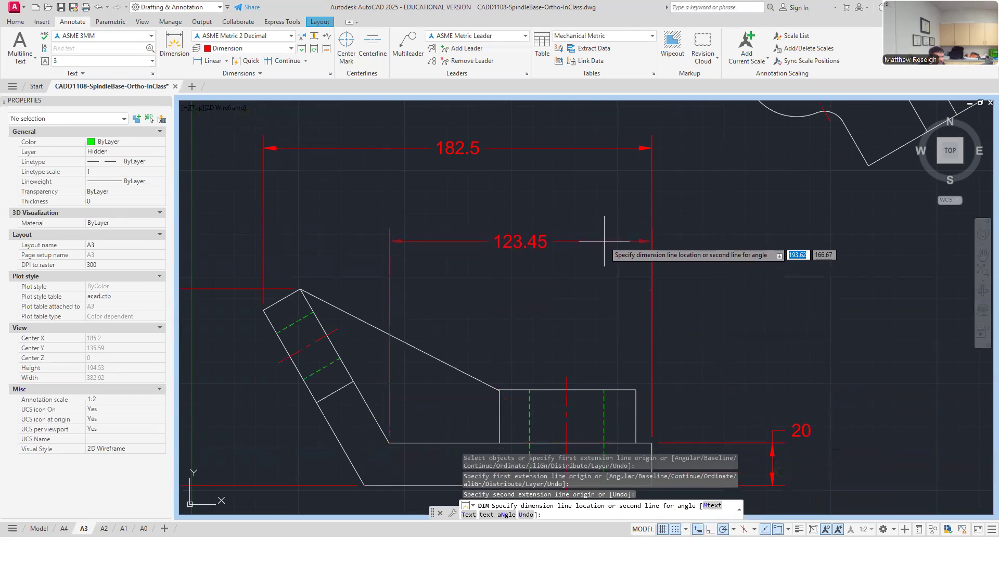
{"action": "scroll", "coordinate": [616, 181], "scroll_direction": "up", "scroll_amount": 4}
{"action": "scroll", "coordinate": [609, 205], "scroll_direction": "down", "scroll_amount": 4}
{"action": "left_click", "coordinate": [616, 211]}
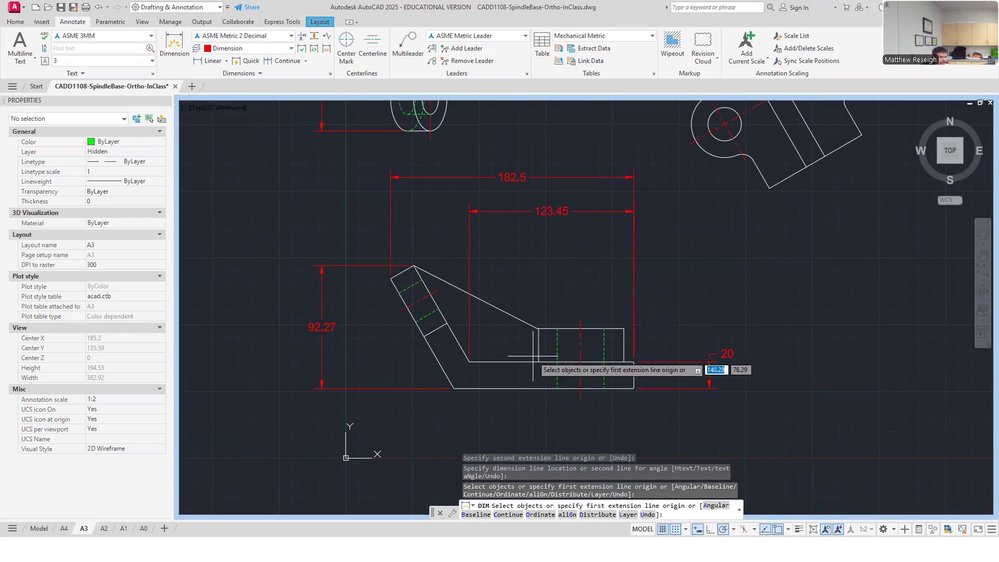
- Dimension the top view's arm width between the two ends of its rounded end arc, placed to the right of the view
{"action": "scroll", "coordinate": [533, 356], "scroll_direction": "down", "scroll_amount": 5}
{"action": "scroll", "coordinate": [558, 276], "scroll_direction": "up", "scroll_amount": 5}
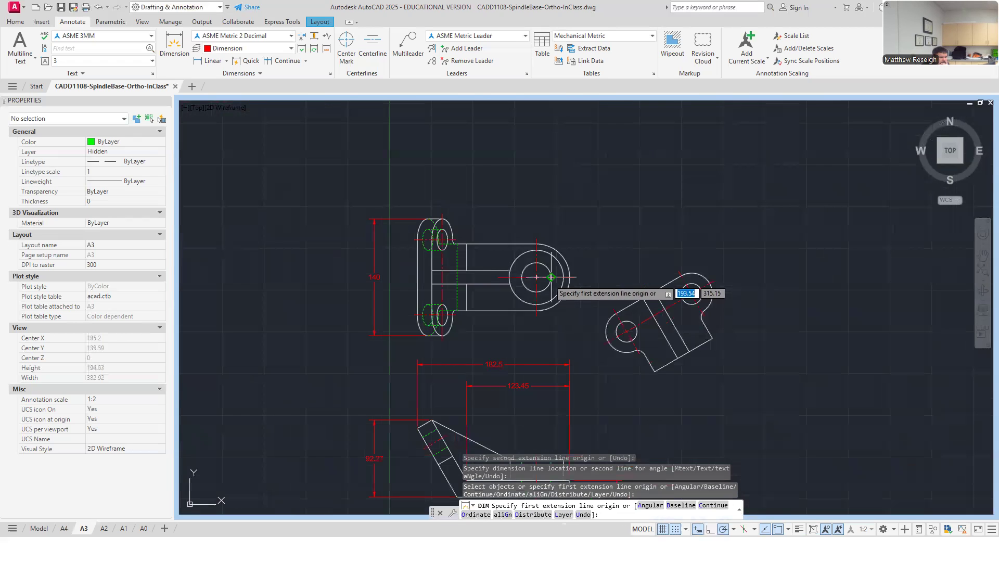
{"action": "scroll", "coordinate": [537, 255], "scroll_direction": "up", "scroll_amount": 3}
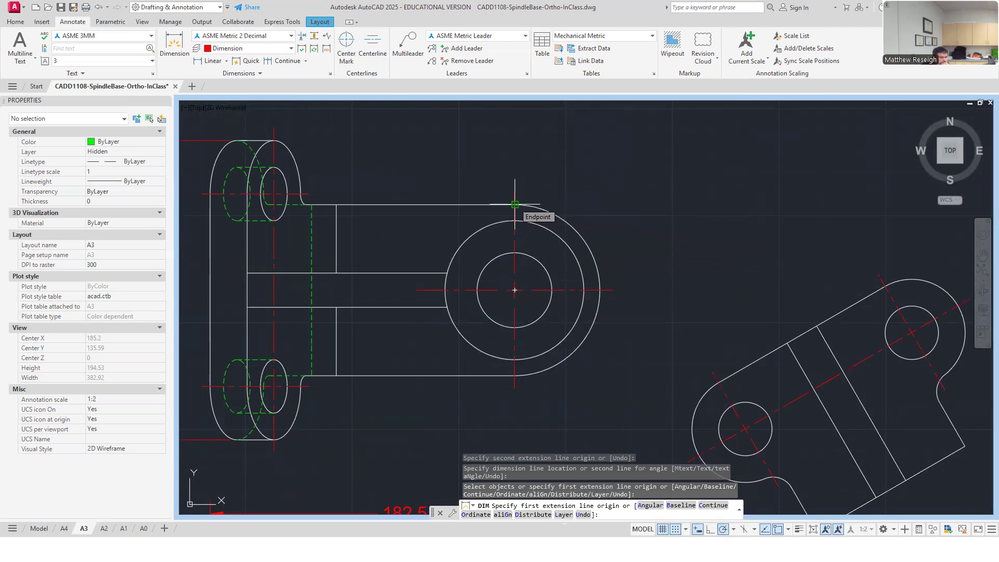
{"action": "left_click", "coordinate": [514, 204]}
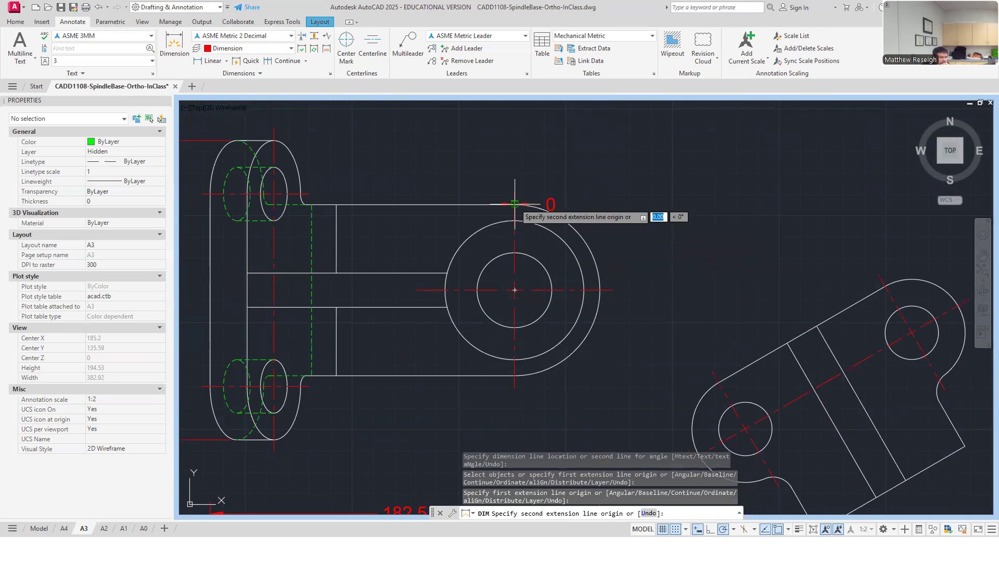
{"action": "left_click", "coordinate": [515, 374]}
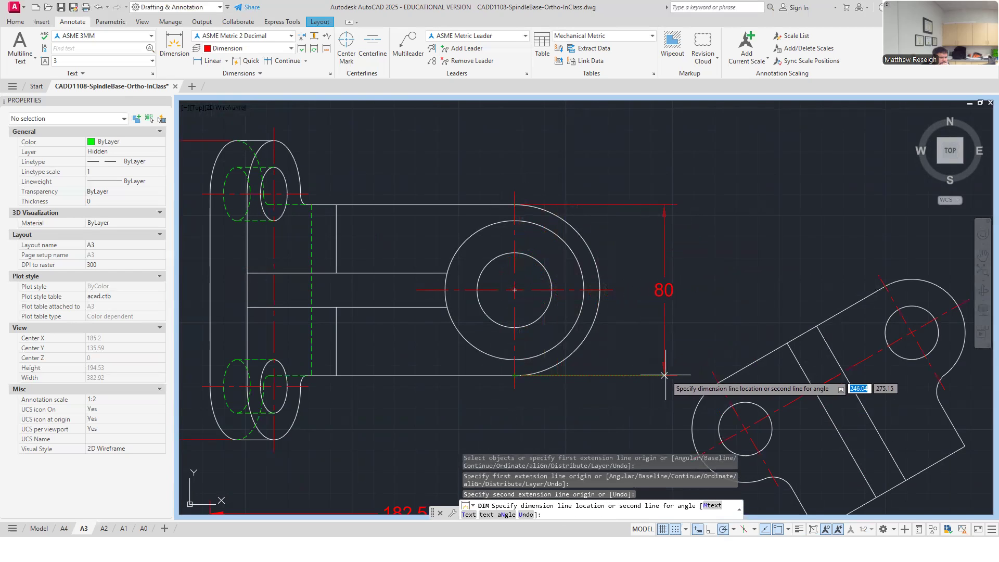
{"action": "left_click", "coordinate": [664, 375]}
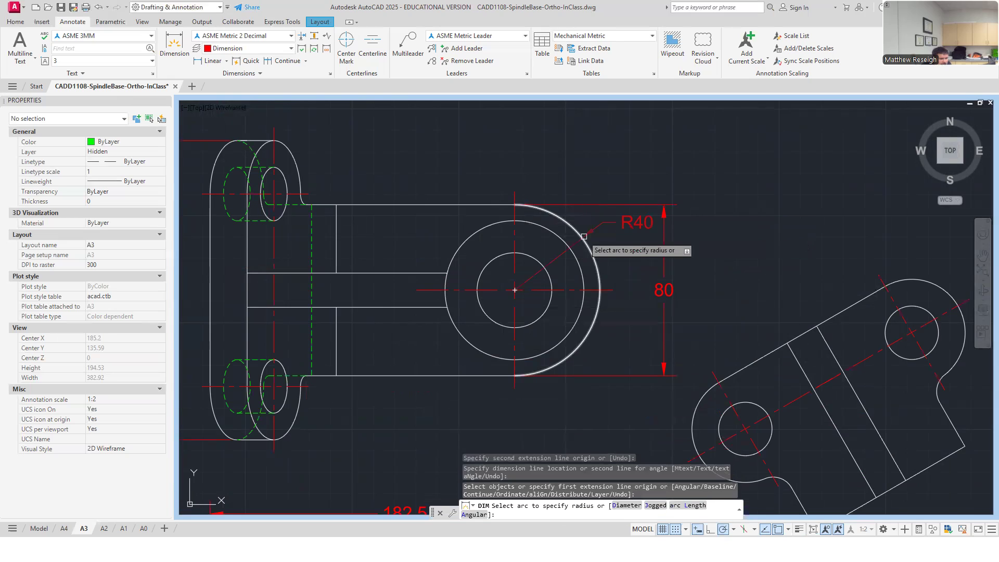
- Add a radius dimension to the outer rounded end of the top view's arm, with its text above and right of the arc
{"action": "left_click", "coordinate": [226, 61]}
{"action": "left_click", "coordinate": [223, 163]}
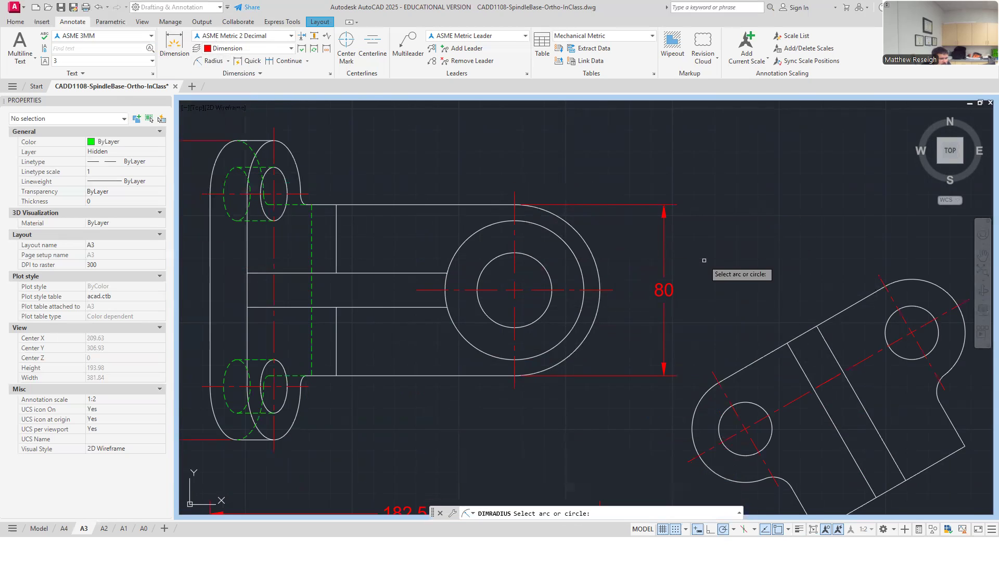
{"action": "left_click", "coordinate": [569, 225]}
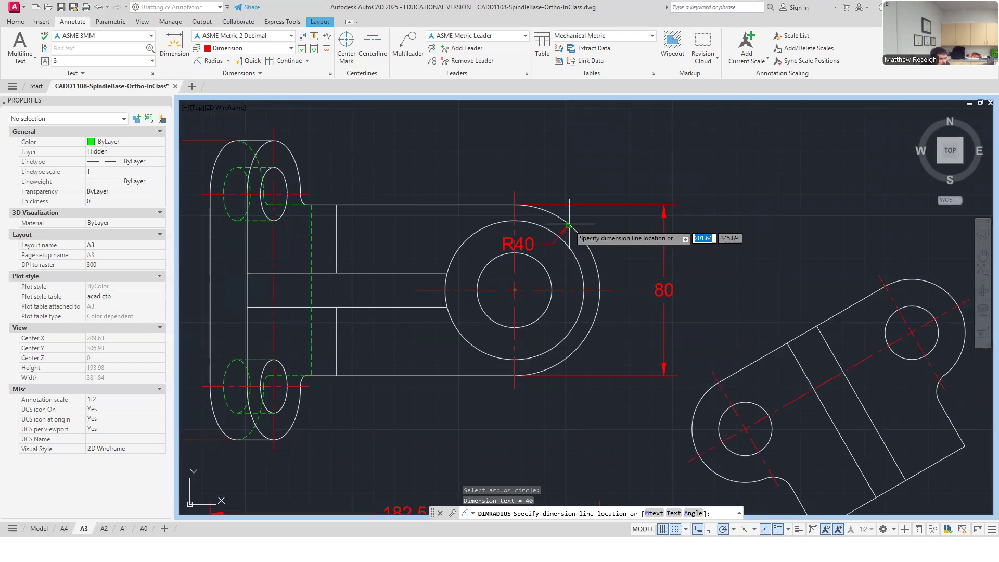
{"action": "left_click", "coordinate": [592, 175]}
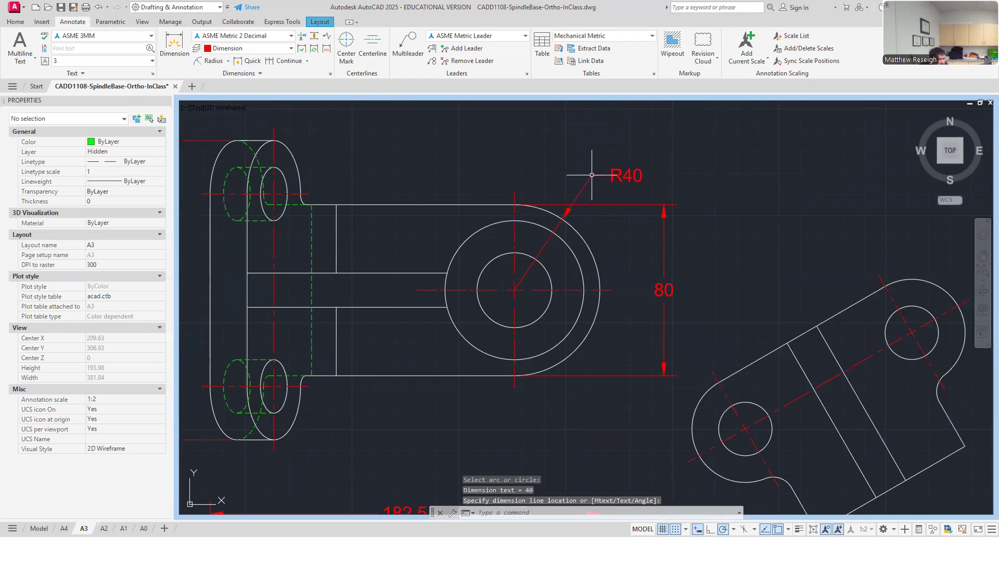
- Dimension the vertical distance from the top view's large hole centre to the arm's lower edge, placed between the arm and the overall width dimension
{"action": "scroll", "coordinate": [606, 355], "scroll_direction": "down", "scroll_amount": 4}
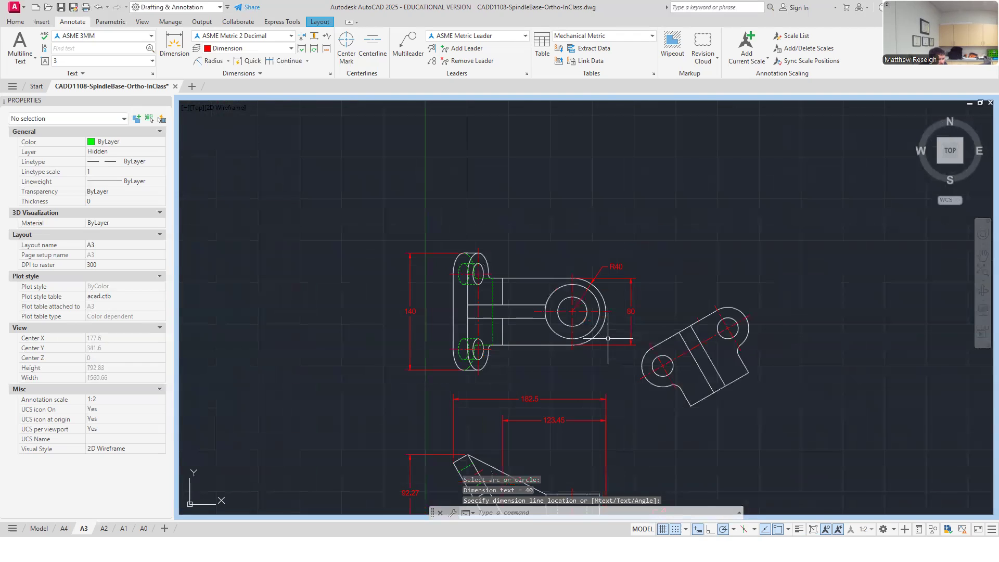
{"action": "scroll", "coordinate": [608, 339], "scroll_direction": "up", "scroll_amount": 4}
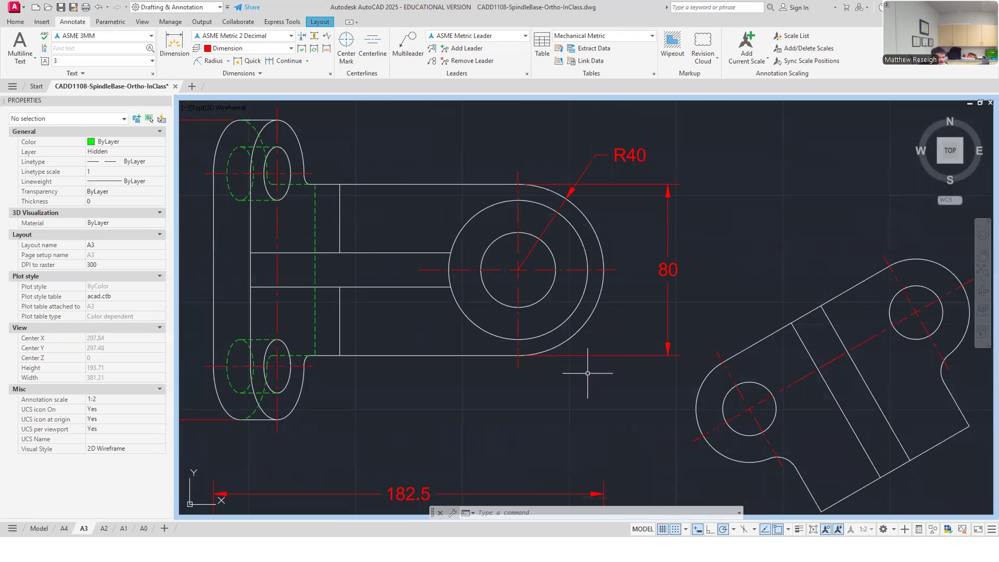
{"action": "scroll", "coordinate": [521, 333], "scroll_direction": "down", "scroll_amount": 2}
{"action": "scroll", "coordinate": [513, 338], "scroll_direction": "up", "scroll_amount": 2}
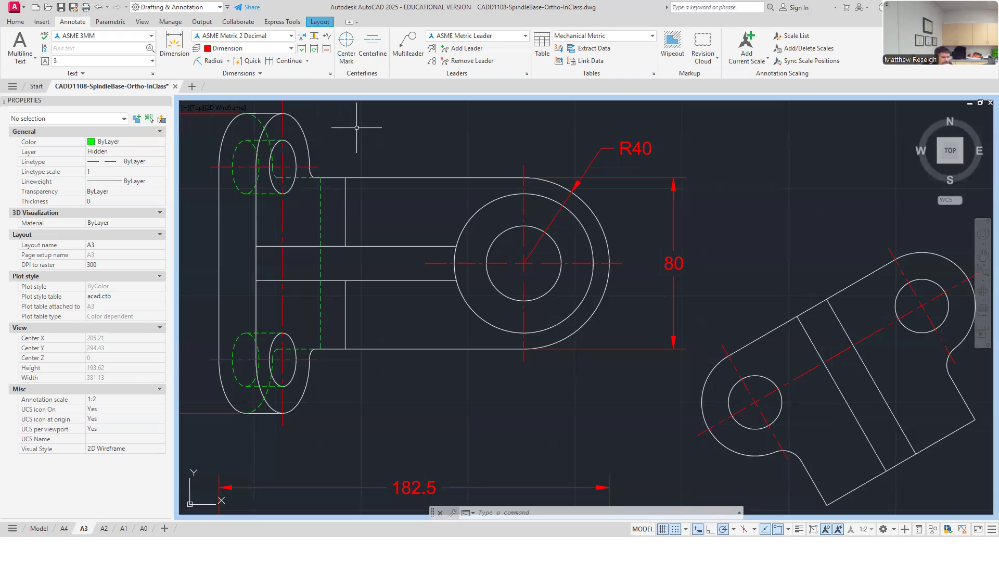
{"action": "left_click", "coordinate": [175, 45]}
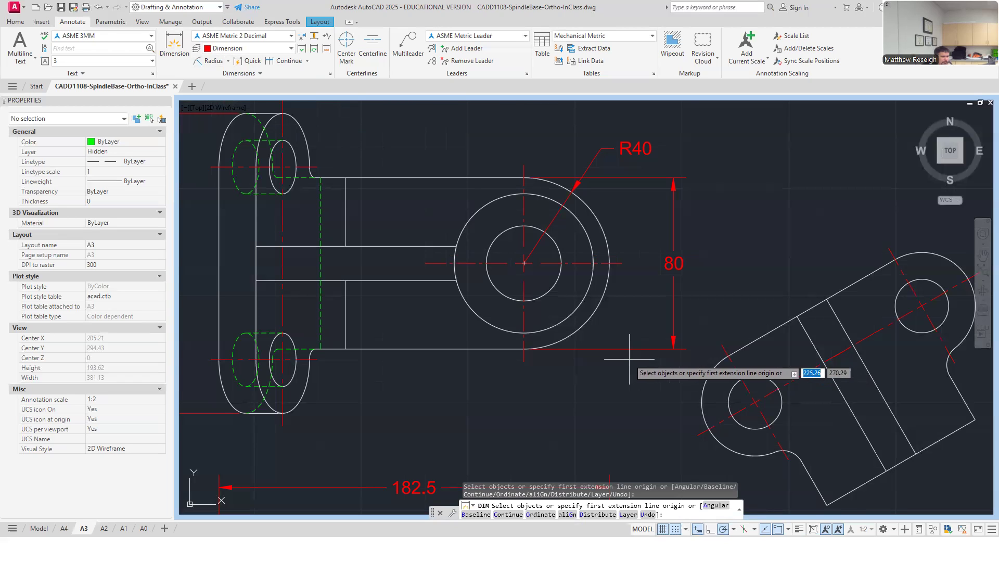
{"action": "scroll", "coordinate": [632, 357], "scroll_direction": "up", "scroll_amount": 2}
{"action": "scroll", "coordinate": [664, 289], "scroll_direction": "down", "scroll_amount": 2}
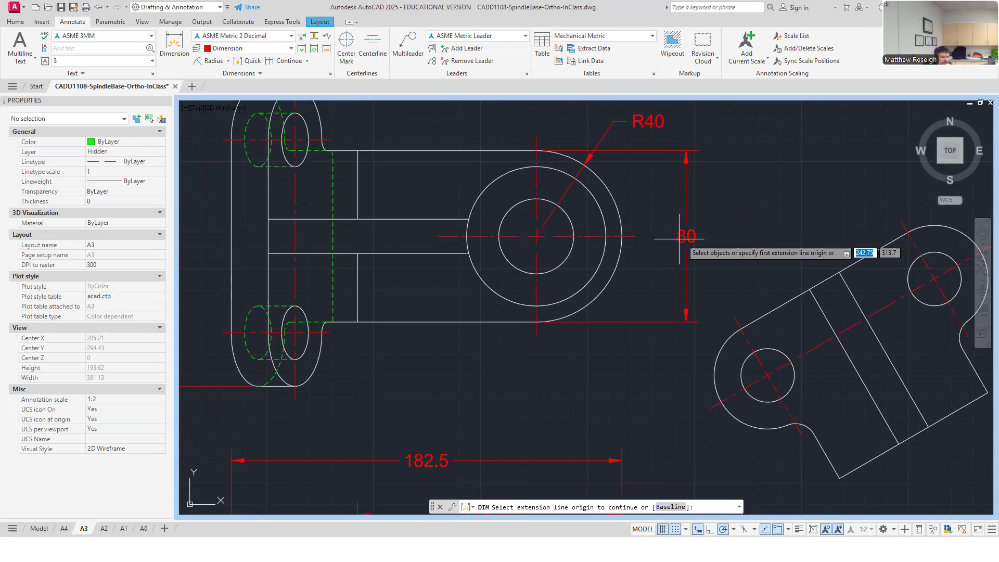
{"action": "key", "text": "Return"}
{"action": "scroll", "coordinate": [696, 231], "scroll_direction": "up", "scroll_amount": 2}
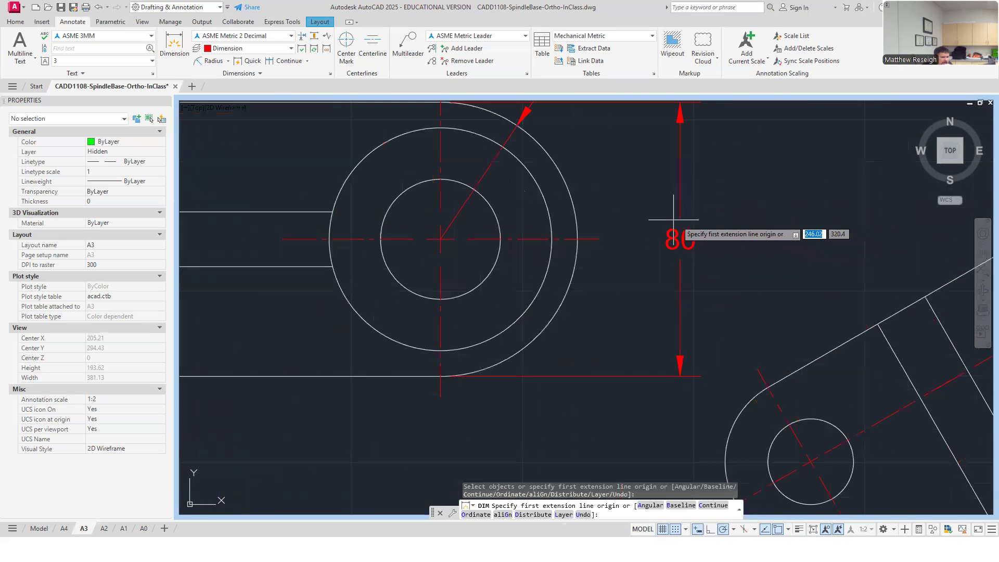
{"action": "scroll", "coordinate": [672, 253], "scroll_direction": "down", "scroll_amount": 2}
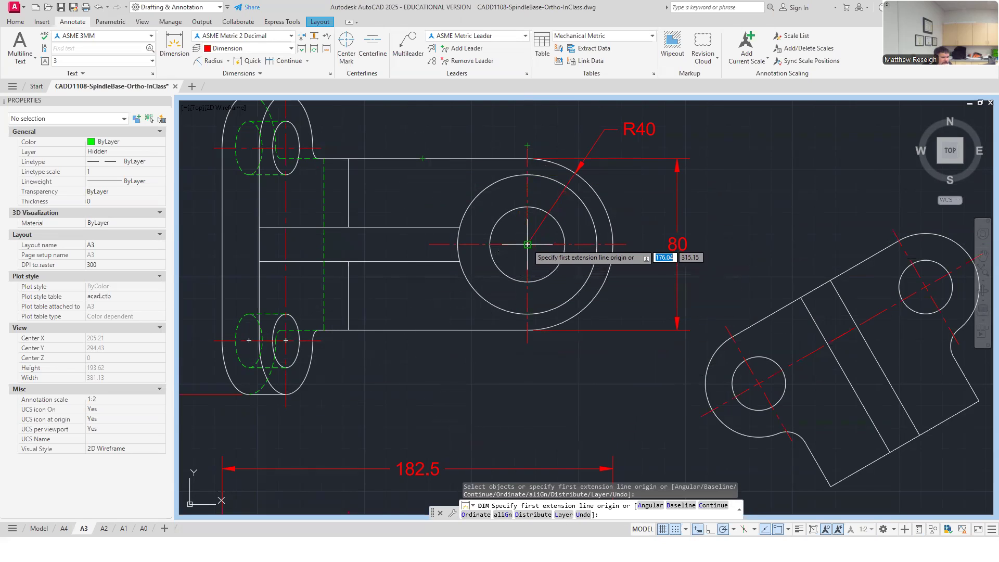
{"action": "left_click", "coordinate": [527, 244]}
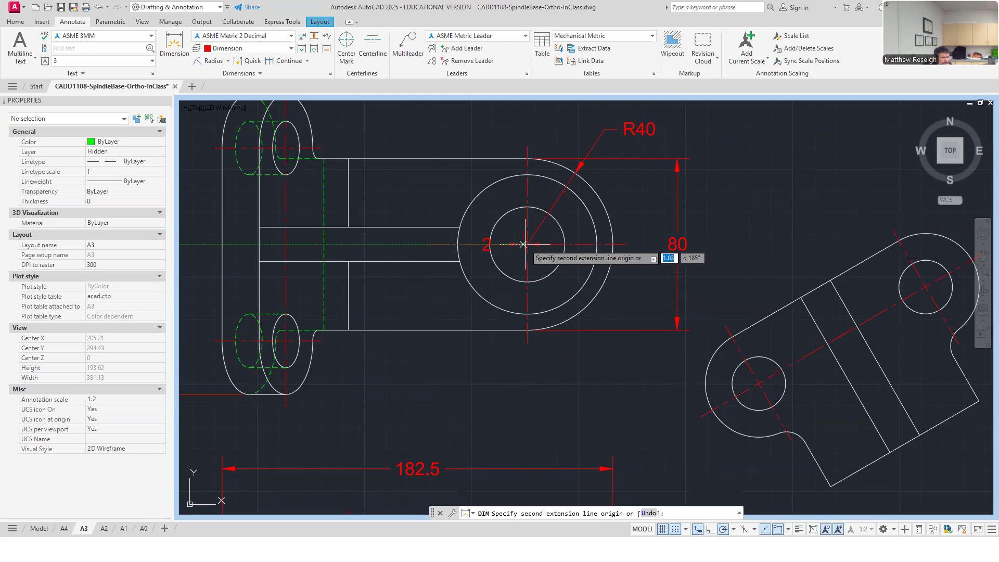
{"action": "left_click", "coordinate": [527, 330]}
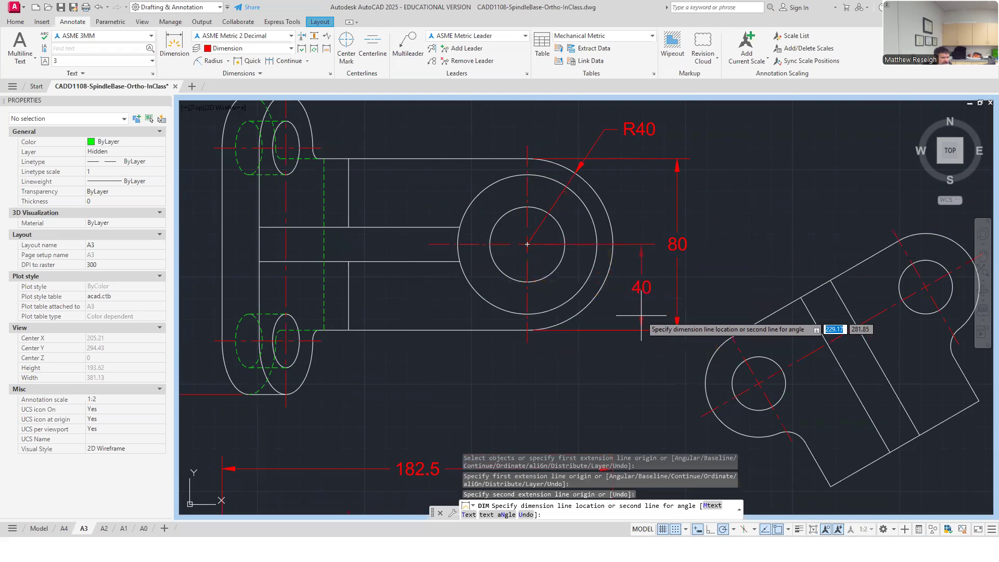
{"action": "left_click", "coordinate": [641, 326]}
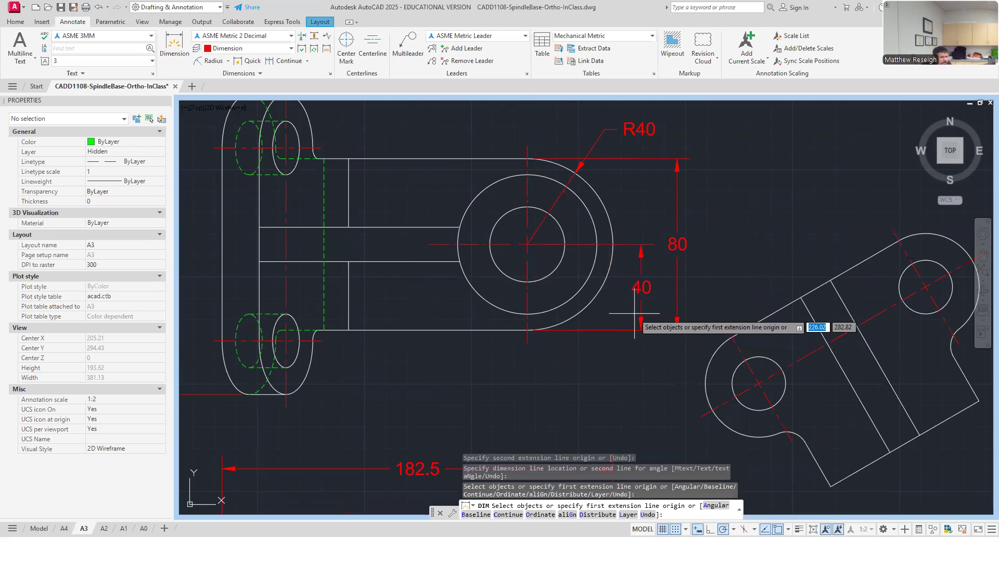
{"action": "key", "text": "Return"}
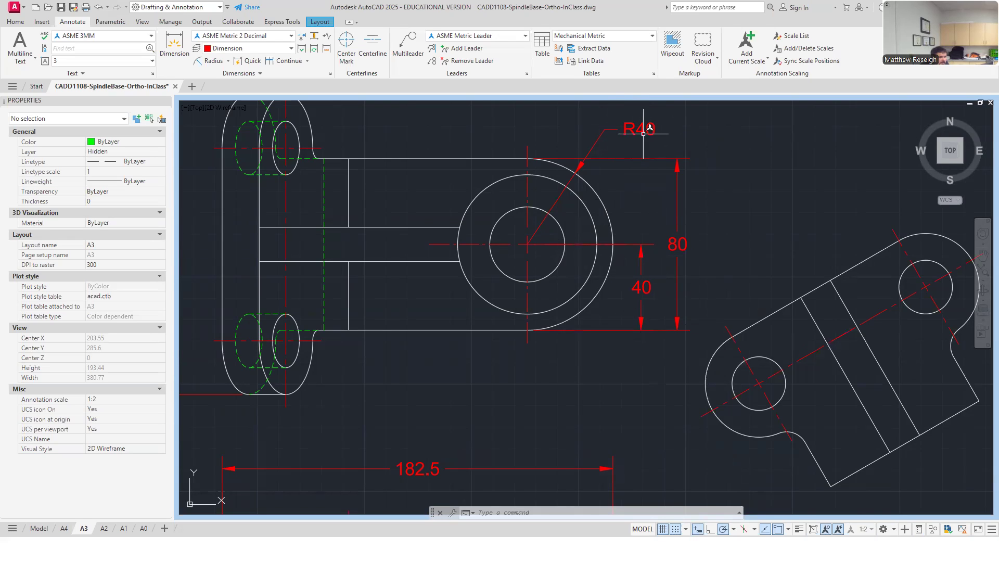
- Move the half-width dimension's upper extension line origin from the hole centre to the outer arc's right quadrant in the top view
{"action": "mouse_move", "coordinate": [644, 134]}
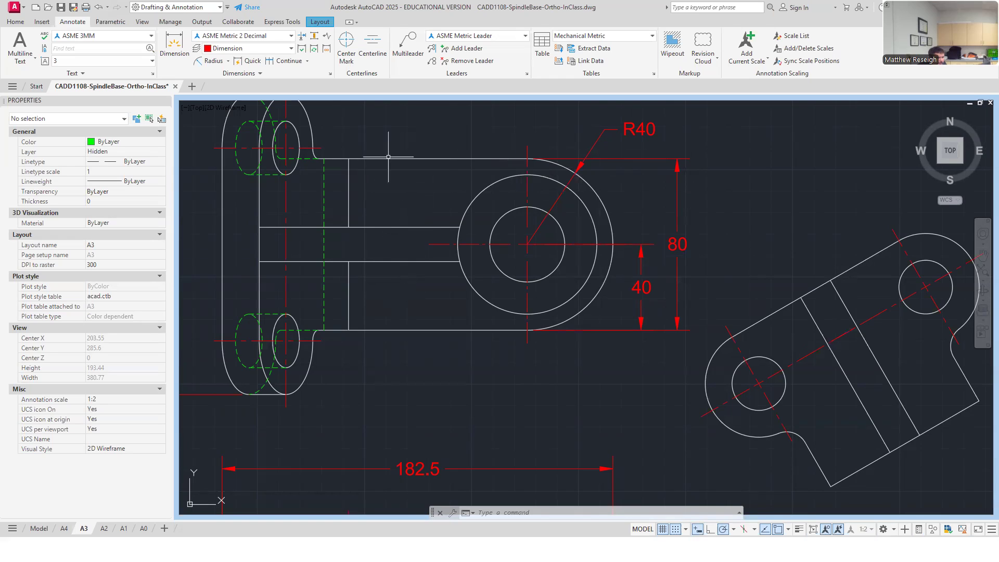
{"action": "left_click", "coordinate": [643, 286]}
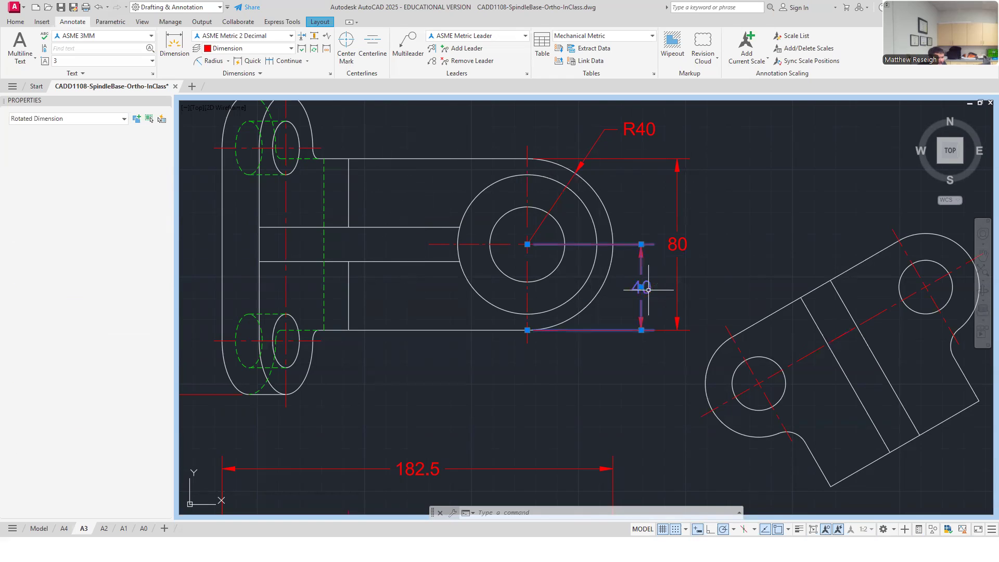
{"action": "left_click", "coordinate": [527, 243]}
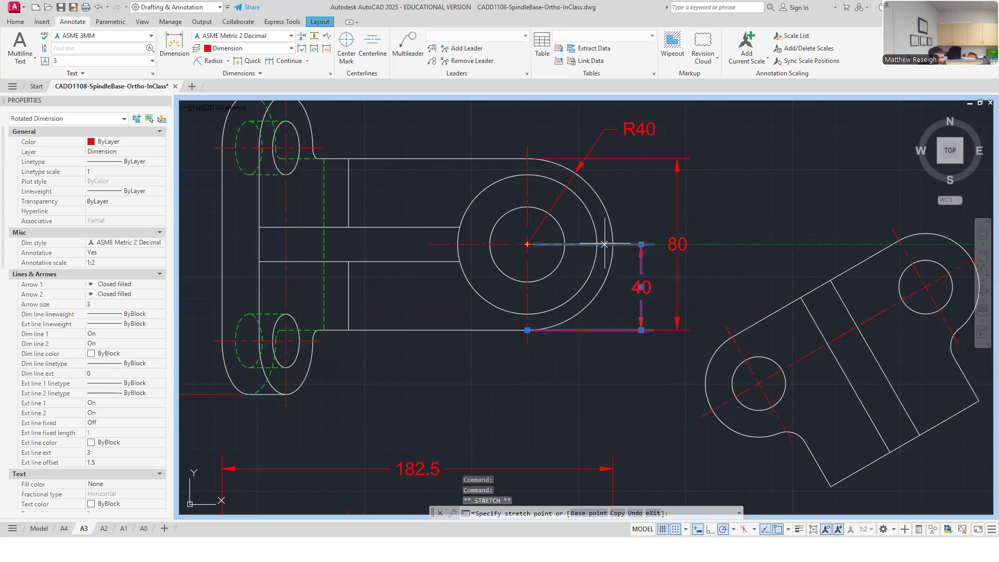
{"action": "left_click", "coordinate": [613, 243]}
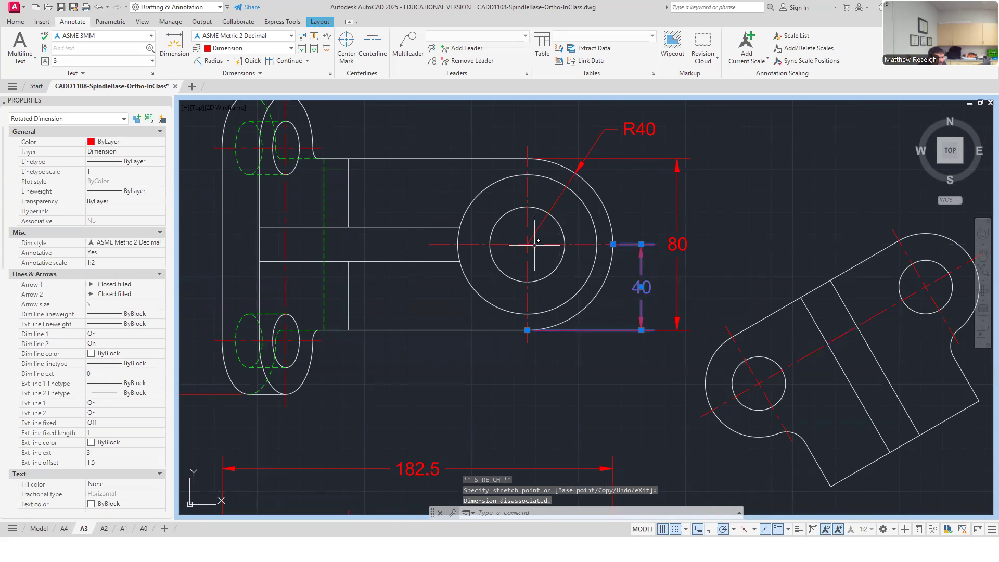
{"action": "left_click", "coordinate": [619, 301]}
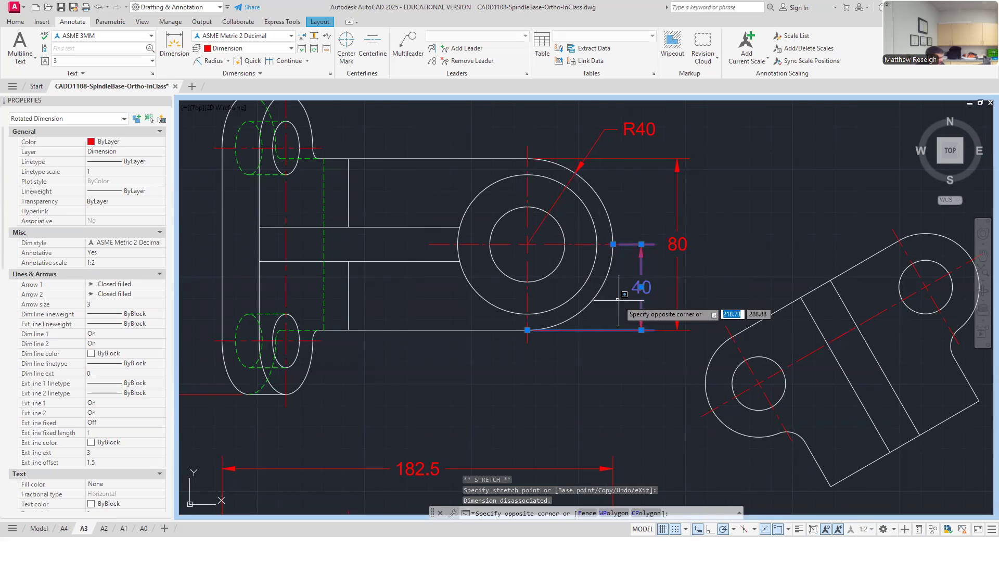
{"action": "key", "text": "Escape"}
{"action": "key", "text": "Escape"}
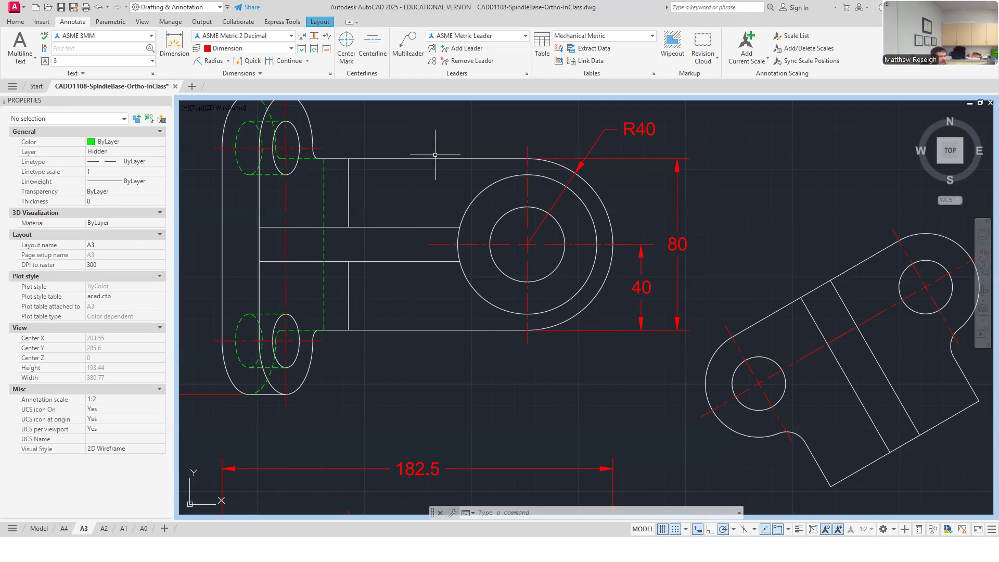
- Add an angular dimension between the front view's outer slanted edge and bottom edge, placed outside the bend to the left of the slanted leg
{"action": "scroll", "coordinate": [424, 254], "scroll_direction": "down", "scroll_amount": 3}
{"action": "scroll", "coordinate": [406, 340], "scroll_direction": "up", "scroll_amount": 2}
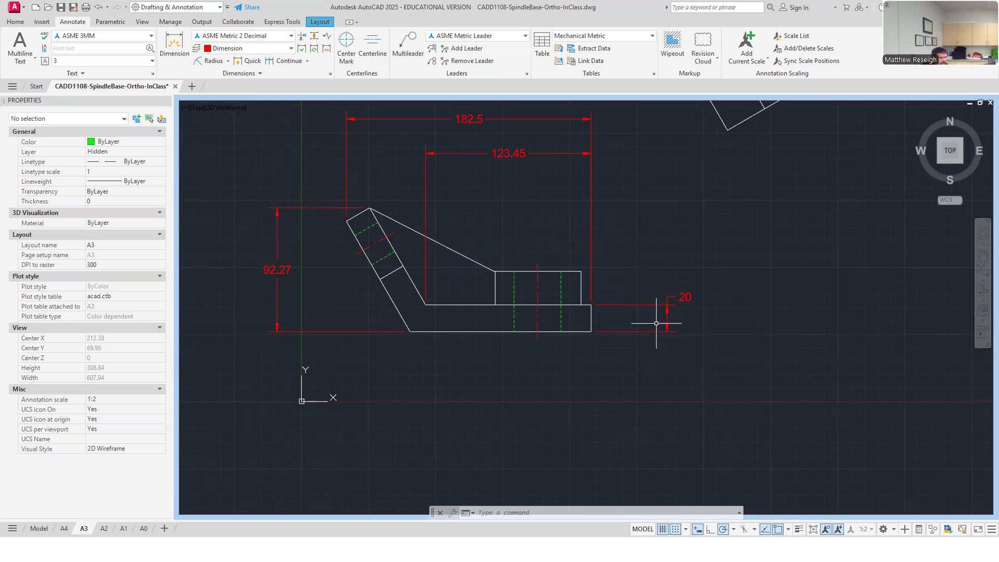
{"action": "scroll", "coordinate": [647, 328], "scroll_direction": "down", "scroll_amount": 3}
{"action": "scroll", "coordinate": [635, 334], "scroll_direction": "up", "scroll_amount": 1}
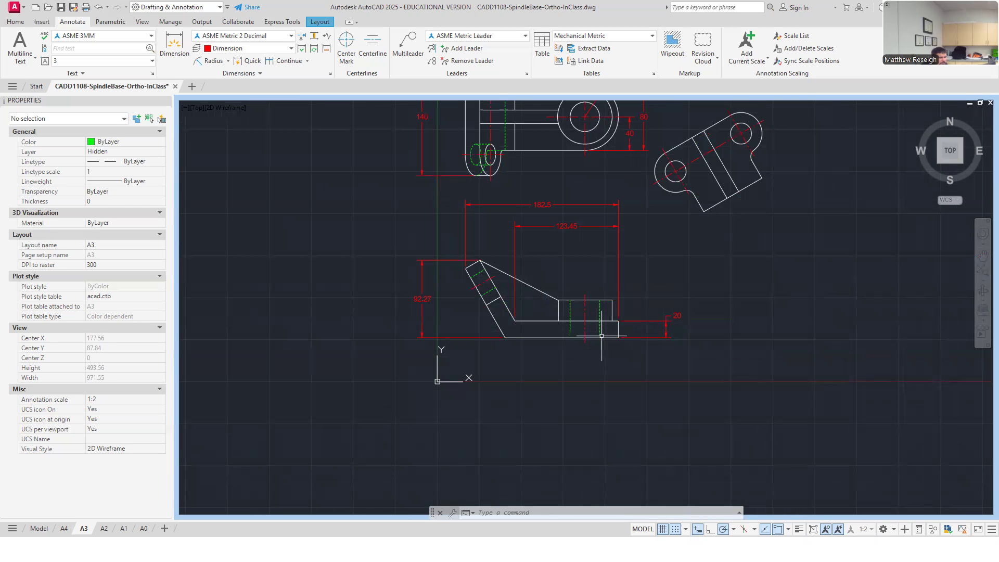
{"action": "scroll", "coordinate": [632, 330], "scroll_direction": "up", "scroll_amount": 2}
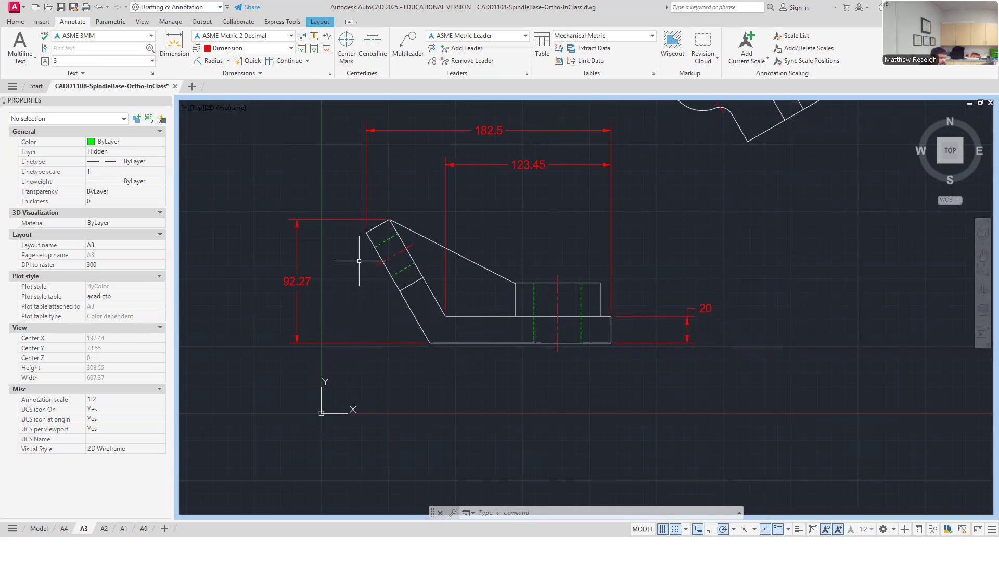
{"action": "left_click", "coordinate": [228, 62]}
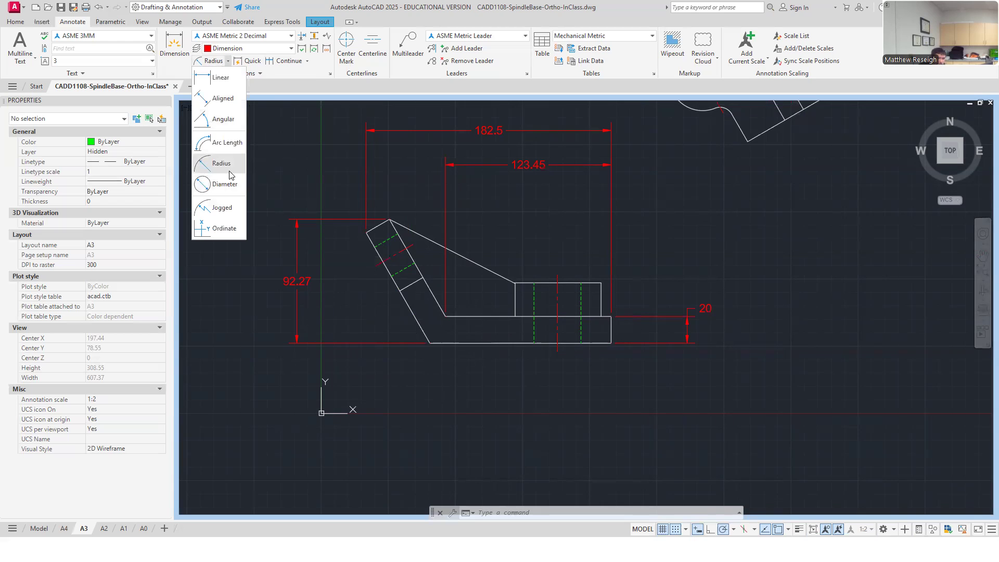
{"action": "left_click", "coordinate": [229, 120]}
{"action": "left_click", "coordinate": [416, 318]}
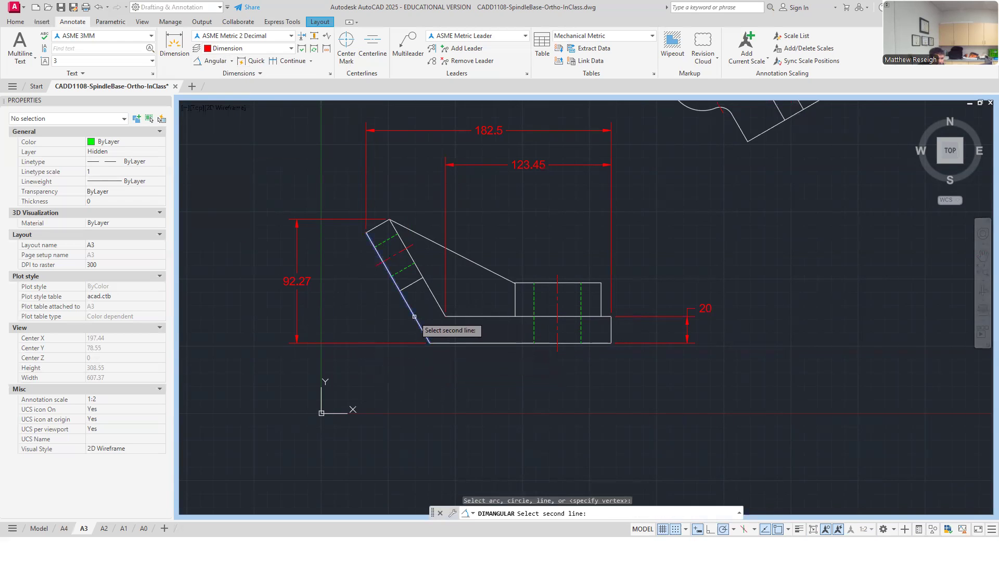
{"action": "left_click", "coordinate": [449, 343]}
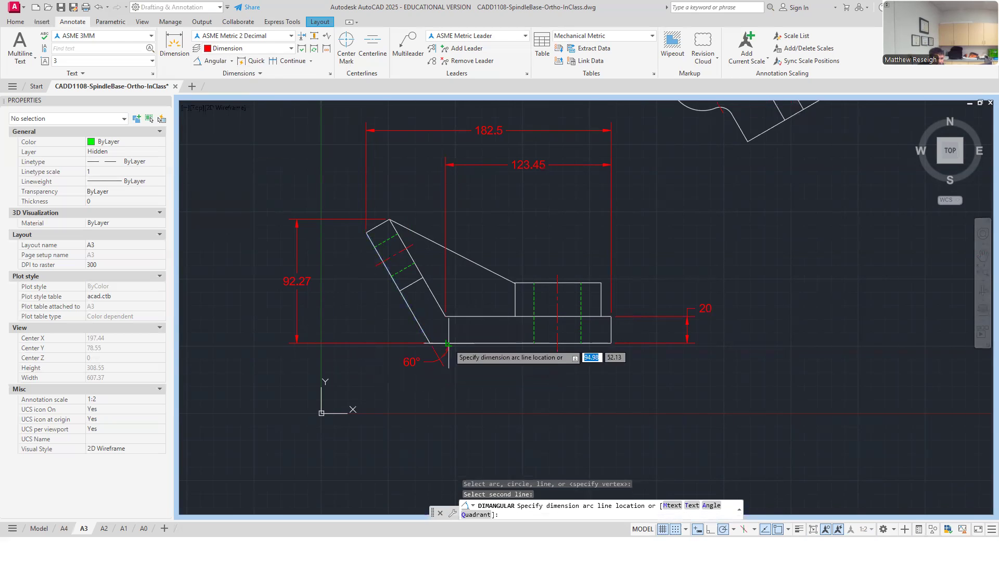
{"action": "left_click", "coordinate": [385, 316]}
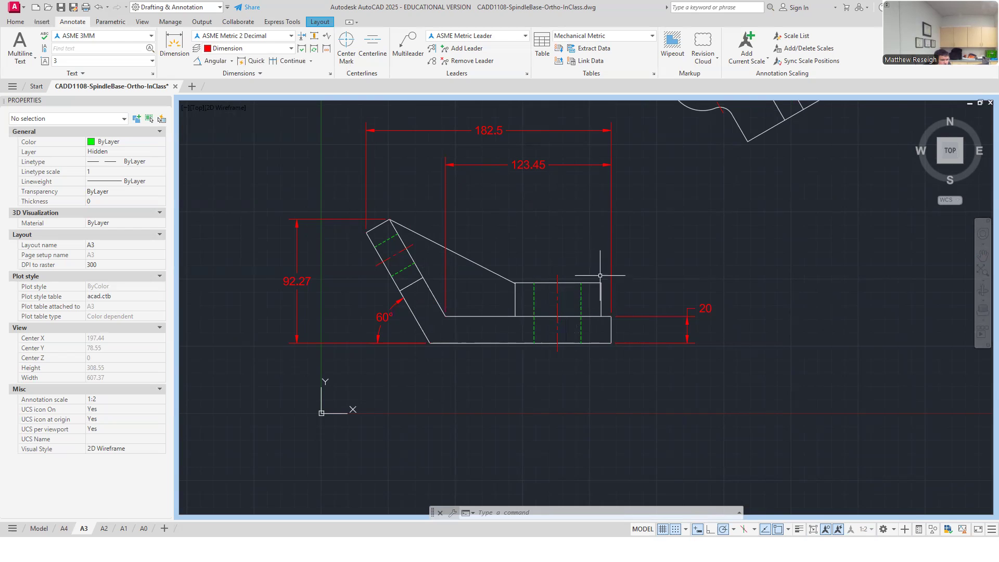
- Stretch the right extension origin of the front view's inner horizontal dimension to the top end of the large hole's centerline
{"action": "left_click", "coordinate": [533, 165]}
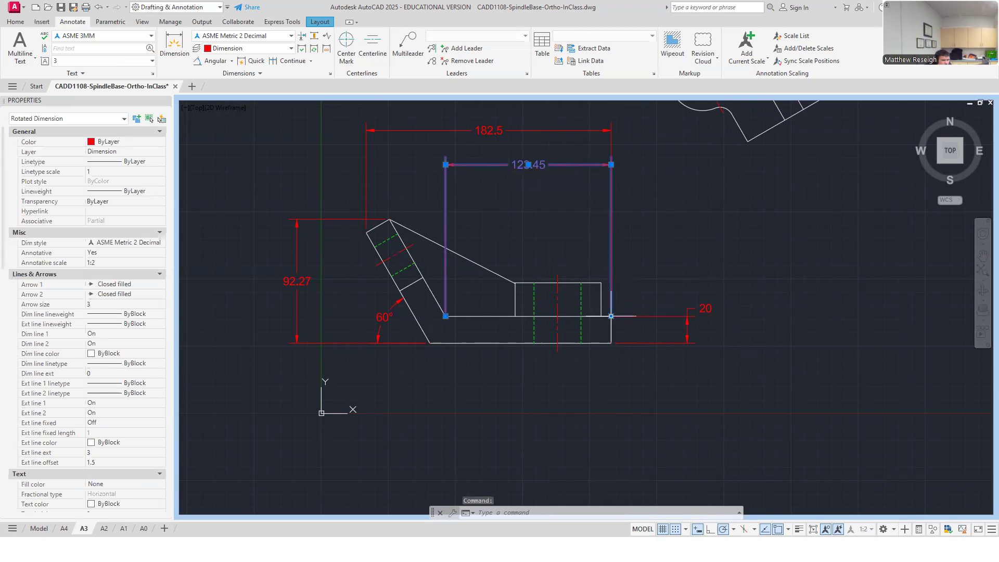
{"action": "left_click", "coordinate": [611, 316]}
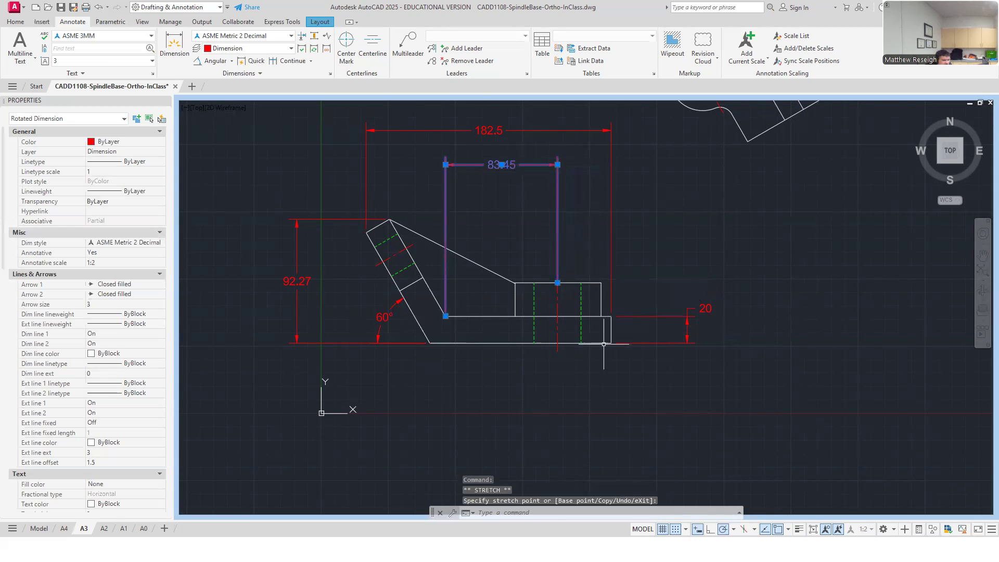
{"action": "key", "text": "Escape"}
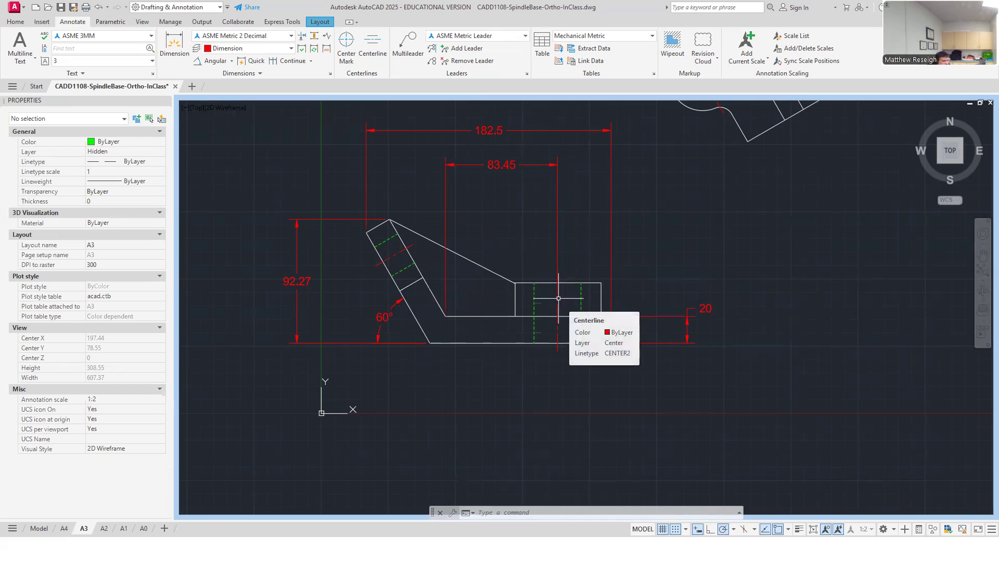
- Dimension horizontally from the large hole's centerline to the front view's right edge, placed in line with the adjacent bend-to-centerline dimension
{"action": "right_click", "coordinate": [521, 261]}
{"action": "left_click", "coordinate": [501, 232]}
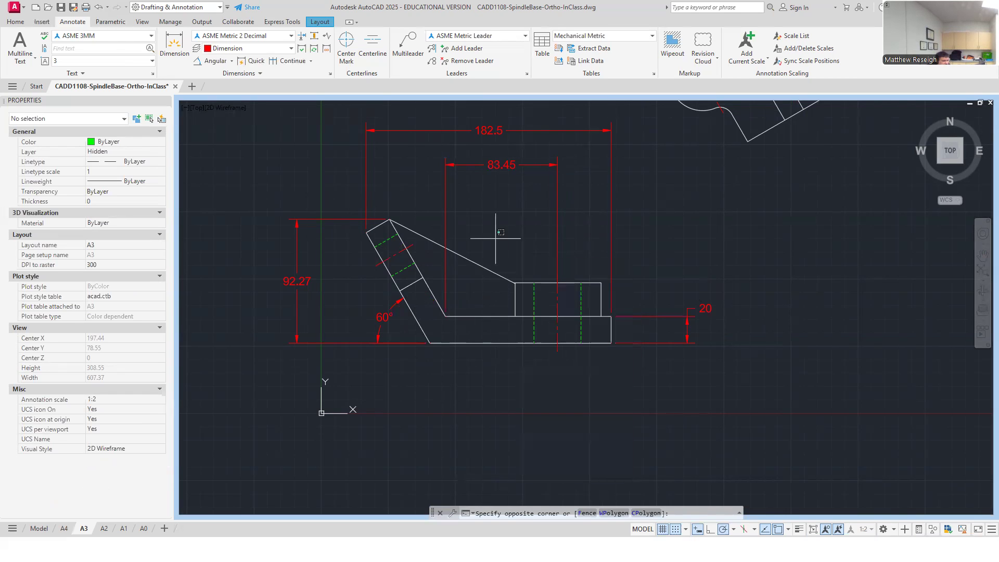
{"action": "left_click", "coordinate": [174, 44]}
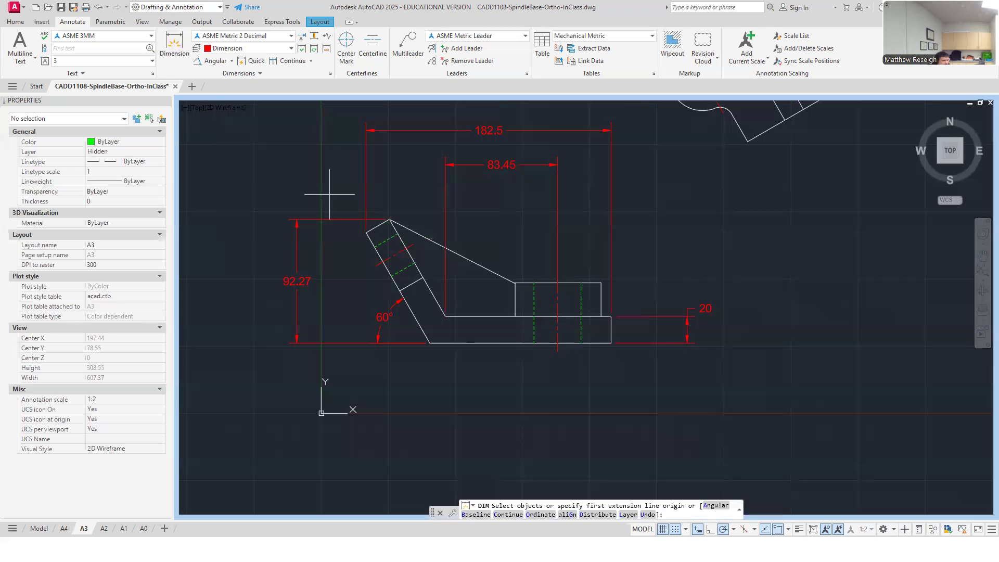
{"action": "left_click", "coordinate": [558, 283]}
{"action": "left_click", "coordinate": [612, 316]}
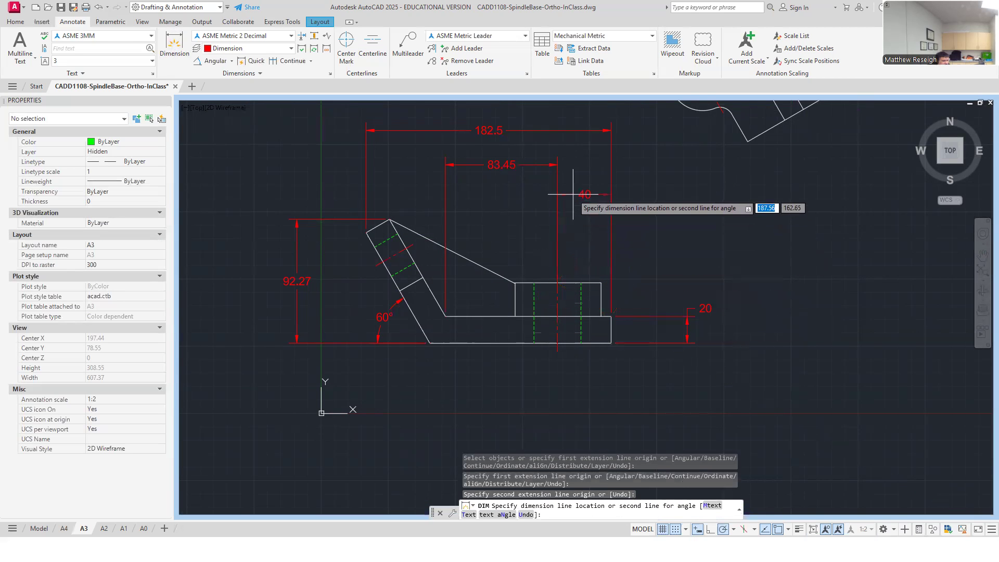
{"action": "left_click", "coordinate": [578, 167]}
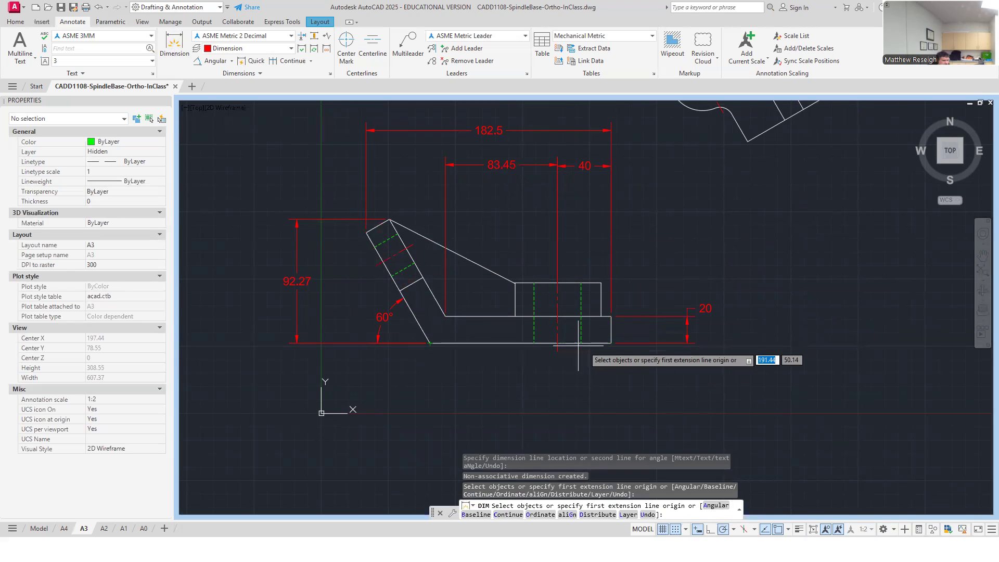
{"action": "key", "text": "Return"}
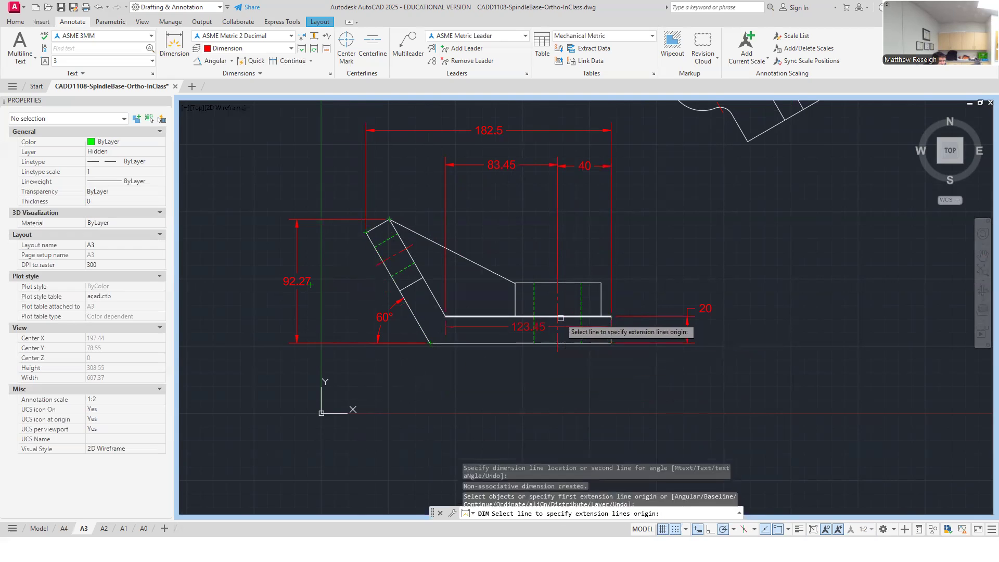
{"action": "left_click", "coordinate": [430, 343]}
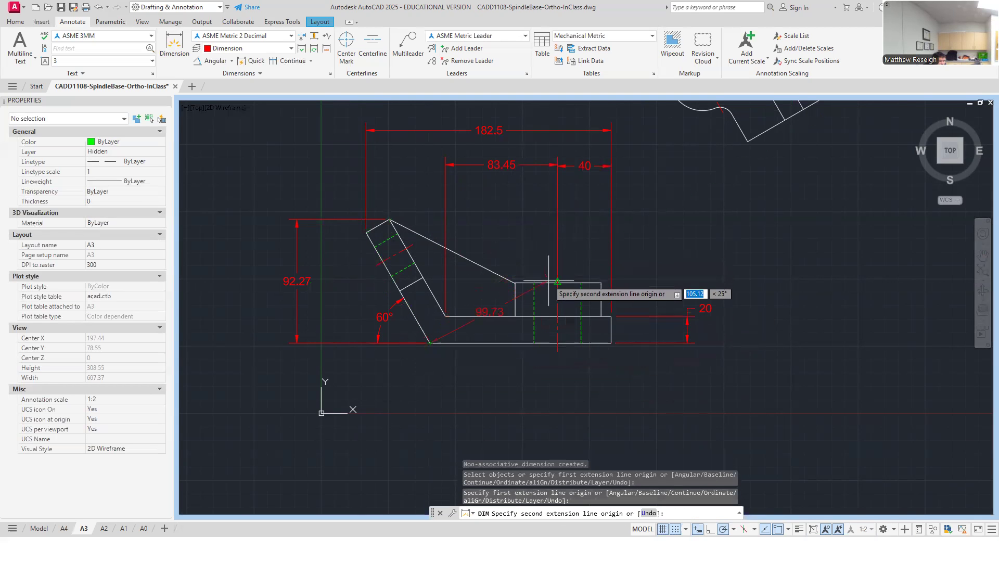
{"action": "left_click", "coordinate": [540, 249]}
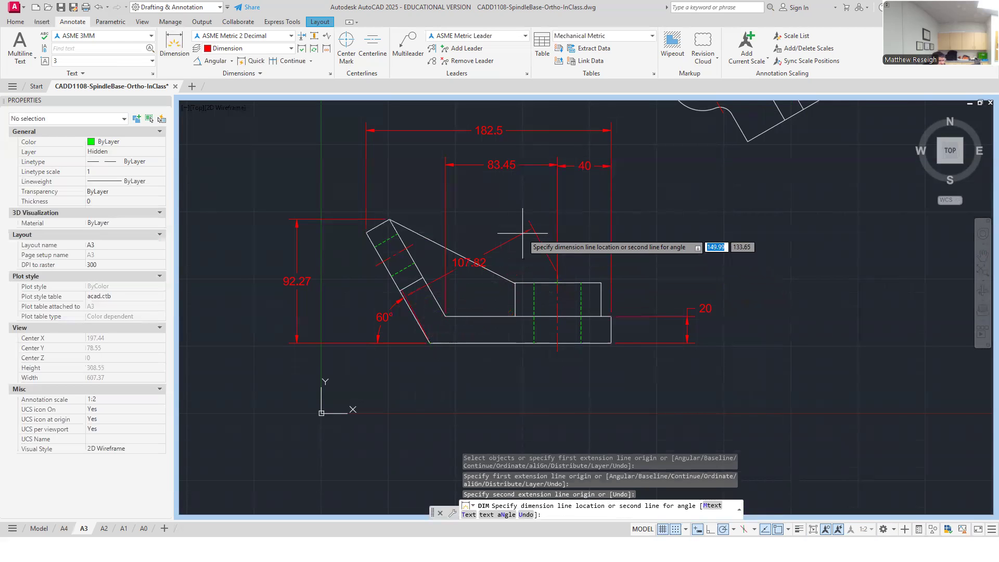
{"action": "key", "text": "Escape"}
- Dimension horizontally from the front view's lower bend corner to the large hole's centerline, placed between the overall and inner width dimensions
{"action": "left_click", "coordinate": [174, 46]}
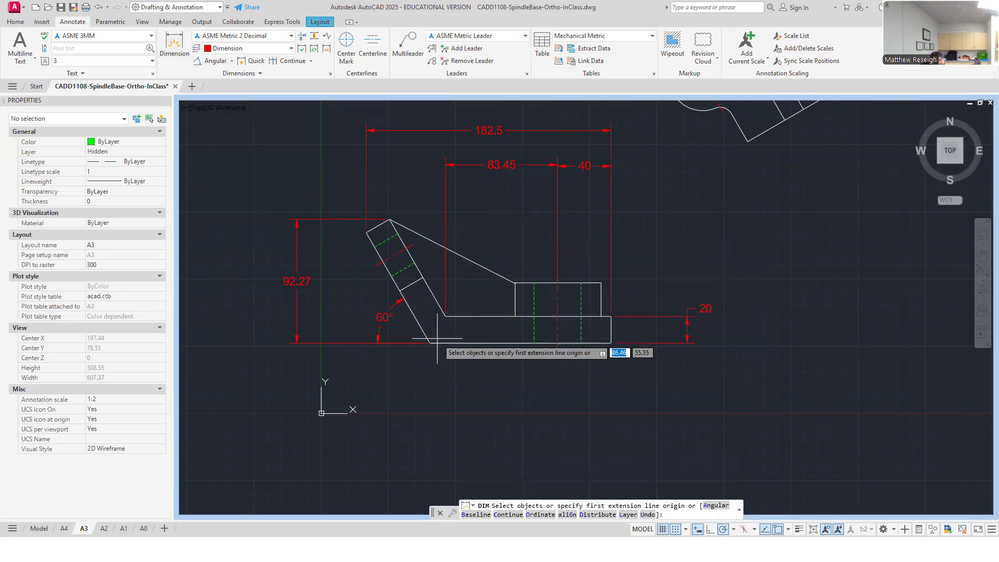
{"action": "left_click", "coordinate": [430, 343]}
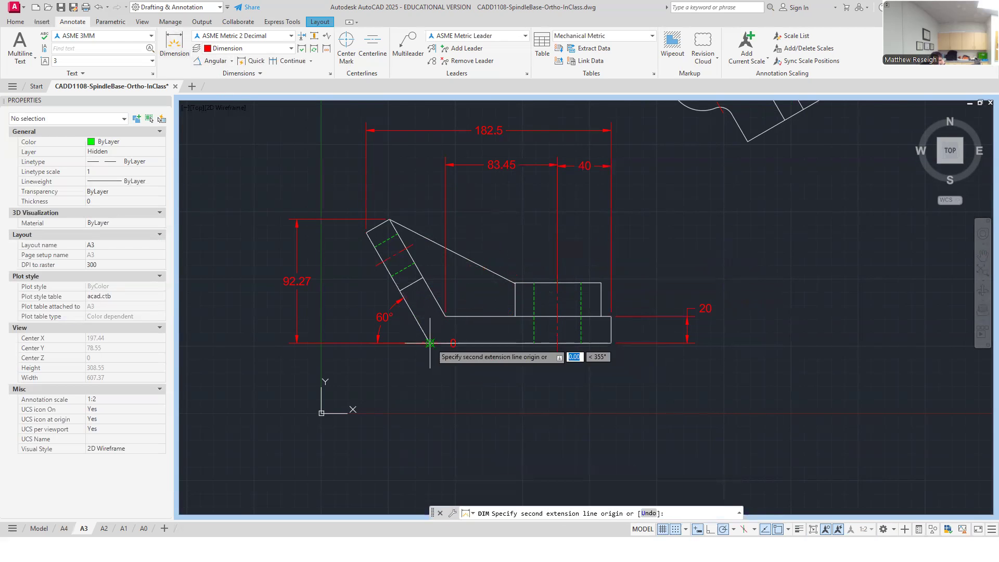
{"action": "left_click", "coordinate": [556, 282]}
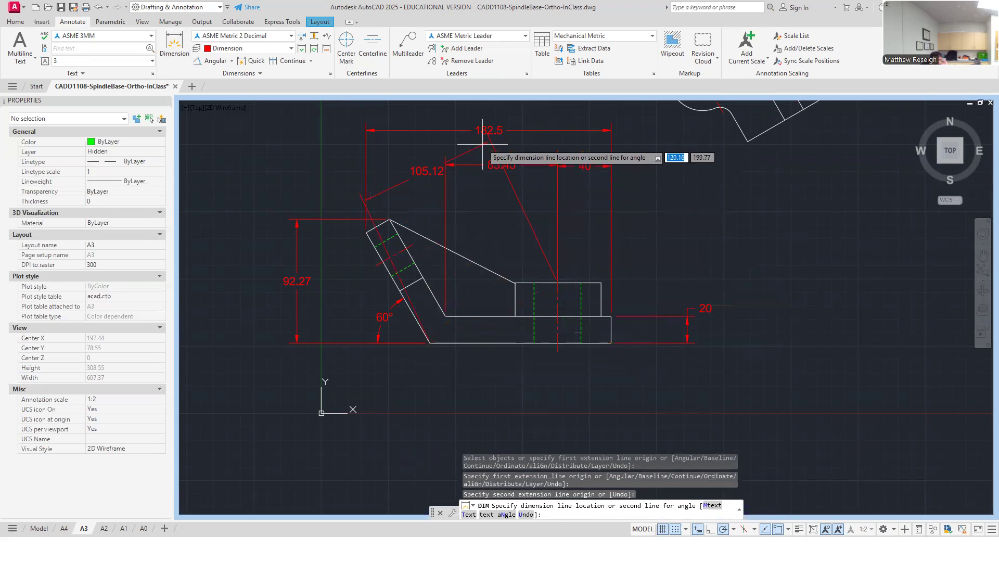
{"action": "left_click", "coordinate": [544, 148]}
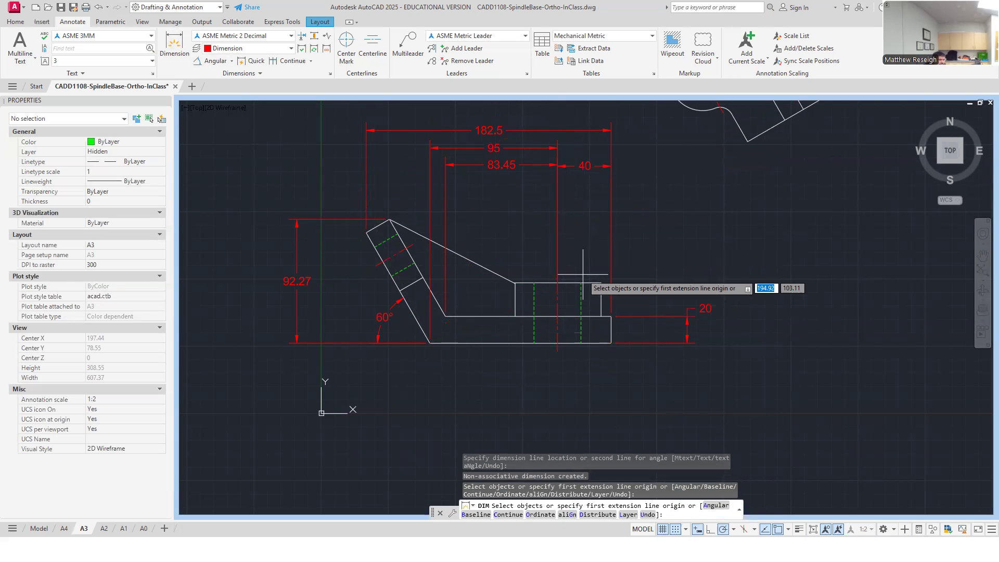
{"action": "scroll", "coordinate": [507, 307], "scroll_direction": "down", "scroll_amount": 2}
{"action": "scroll", "coordinate": [499, 260], "scroll_direction": "up", "scroll_amount": 2}
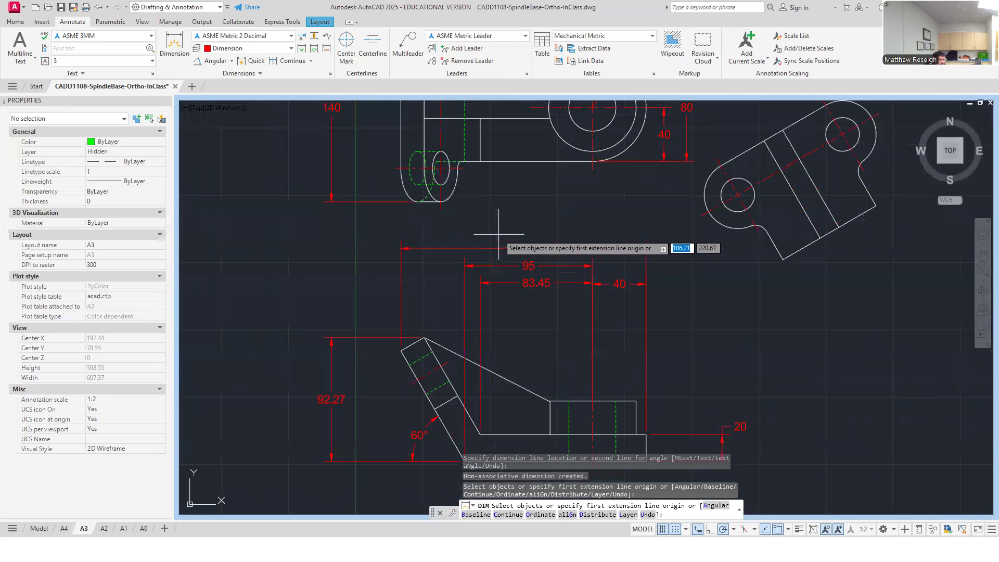
{"action": "key", "text": "Escape"}
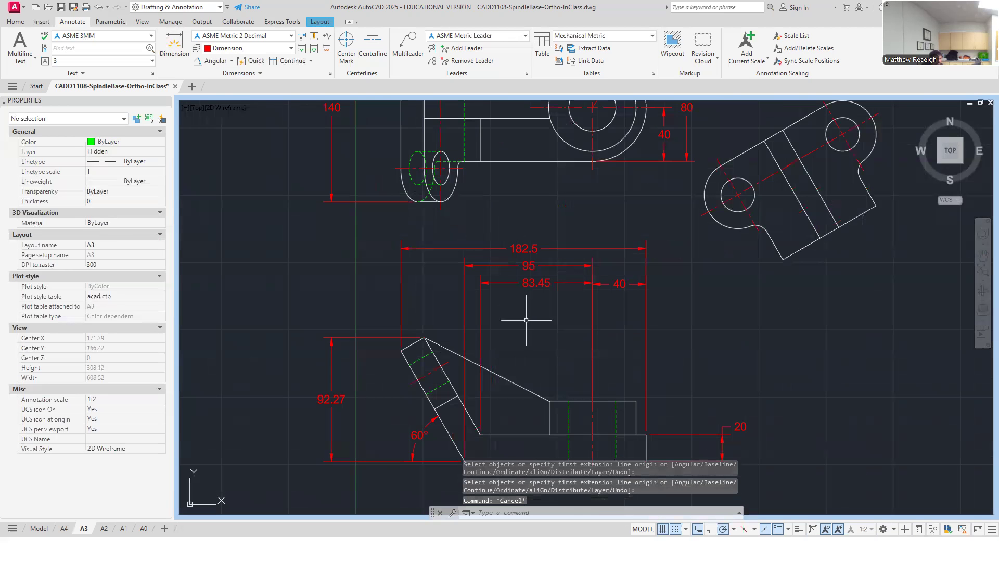
- Move the inner bend-to-centerline dimension and the adjacent centerline-to-right-edge dimension down, closer to the front view, keeping them roughly in line
{"action": "left_click", "coordinate": [539, 284]}
{"action": "left_click", "coordinate": [536, 283]}
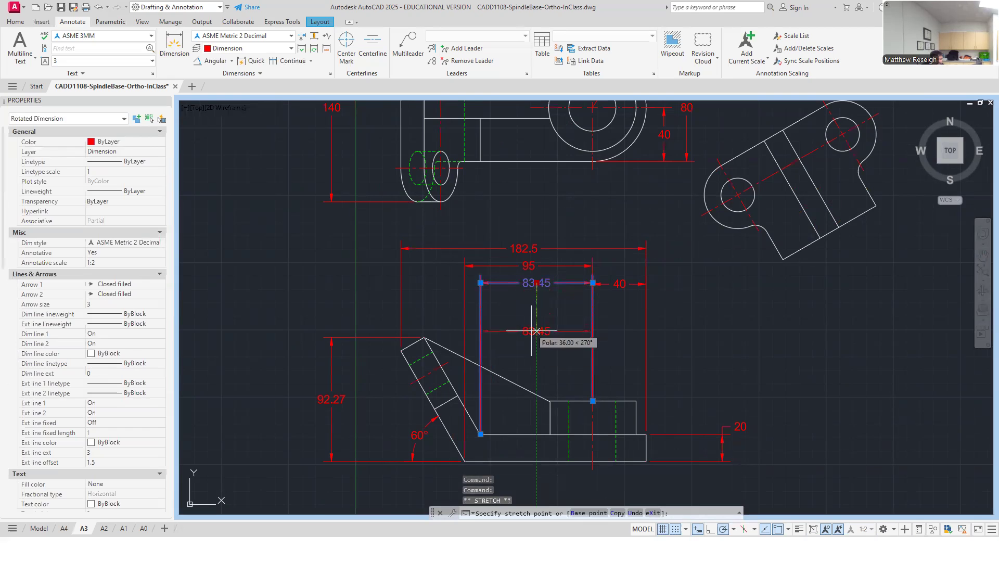
{"action": "left_click", "coordinate": [536, 331]}
{"action": "key", "text": "Escape"}
{"action": "left_click", "coordinate": [620, 283]}
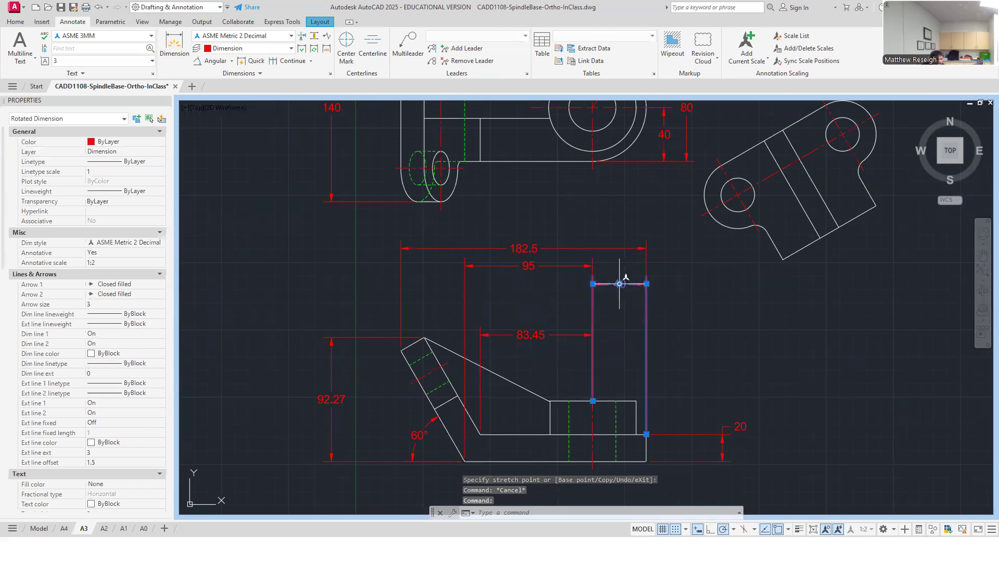
{"action": "left_click", "coordinate": [620, 283]}
{"action": "left_click", "coordinate": [619, 338]}
{"action": "key", "text": "Escape"}
- Lower the lower-bend-corner dimension to just above the inner dimension row, and raise the front view's overall width dimension slightly
{"action": "left_click", "coordinate": [529, 265]}
{"action": "left_click", "coordinate": [530, 266]}
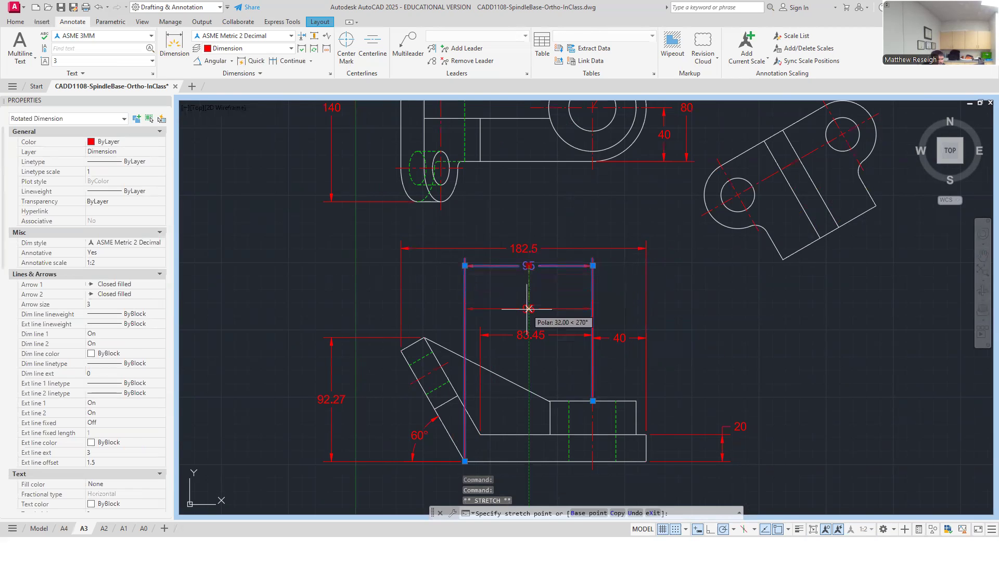
{"action": "left_click", "coordinate": [529, 309]}
{"action": "key", "text": "Escape"}
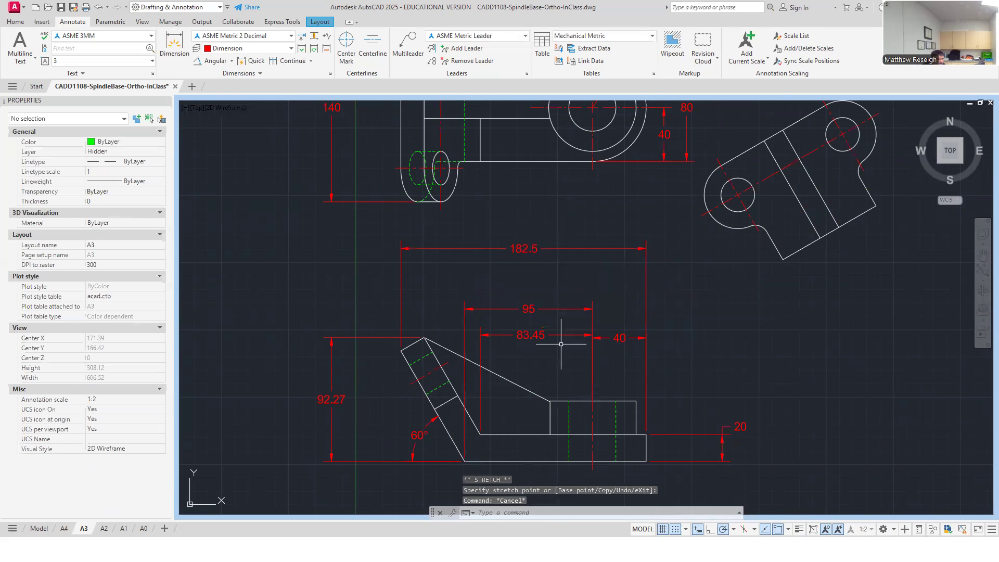
{"action": "left_click", "coordinate": [526, 248]}
{"action": "left_click", "coordinate": [524, 249]}
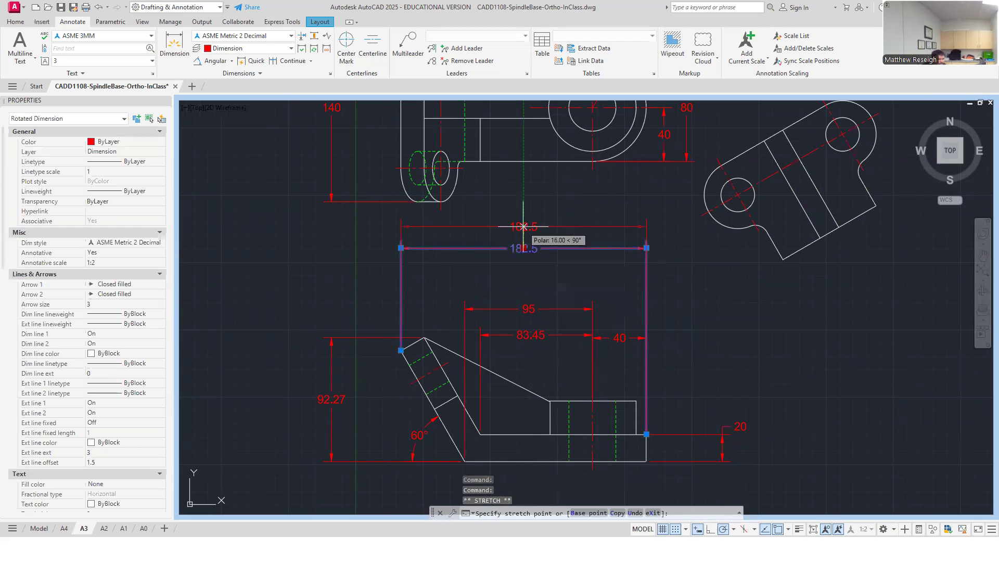
{"action": "left_click", "coordinate": [525, 235]}
{"action": "key", "text": "Escape"}
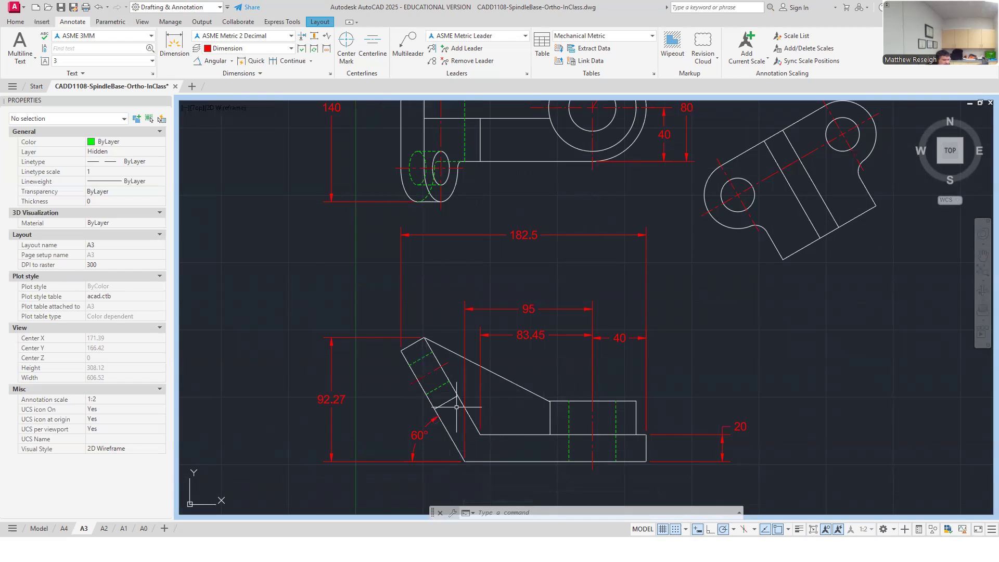
{"action": "left_click", "coordinate": [177, 52]}
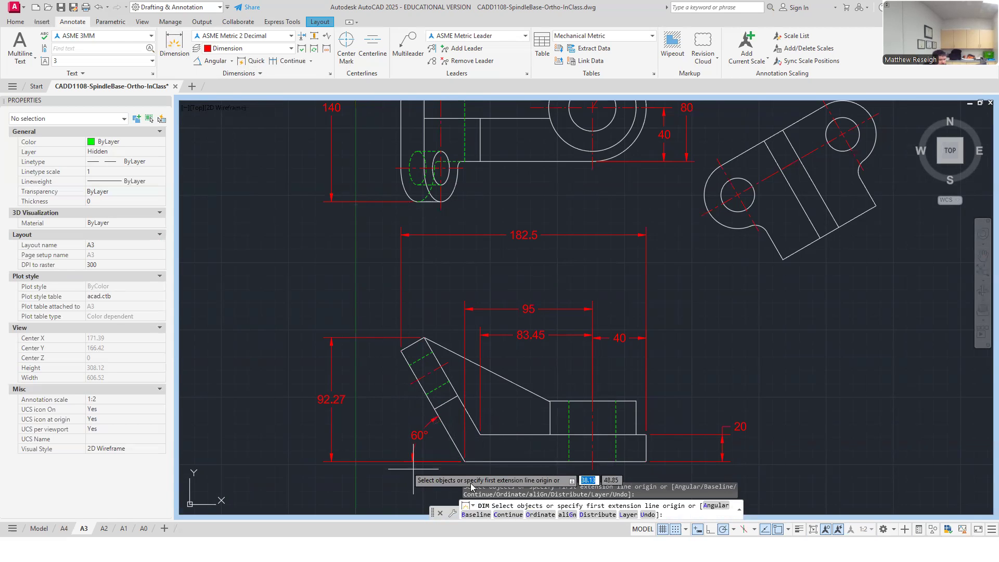
{"action": "scroll", "coordinate": [518, 467], "scroll_direction": "up", "scroll_amount": 2}
{"action": "key", "text": "Escape"}
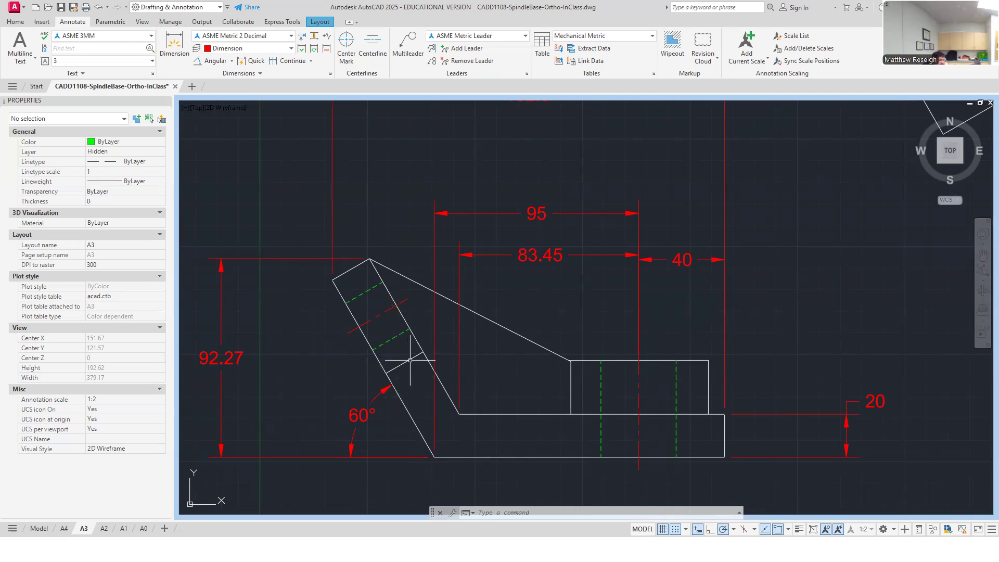
- Dimension horizontally from the slanted leg's topmost corner to the large hole's centerline, placed above the lower-bend-corner dimension
{"action": "left_click", "coordinate": [174, 58]}
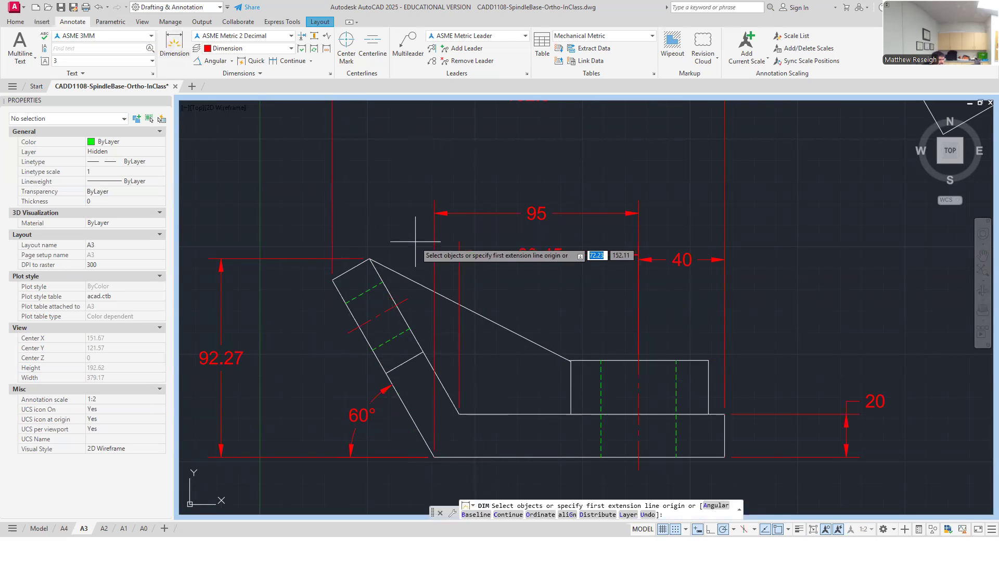
{"action": "left_click", "coordinate": [369, 259]}
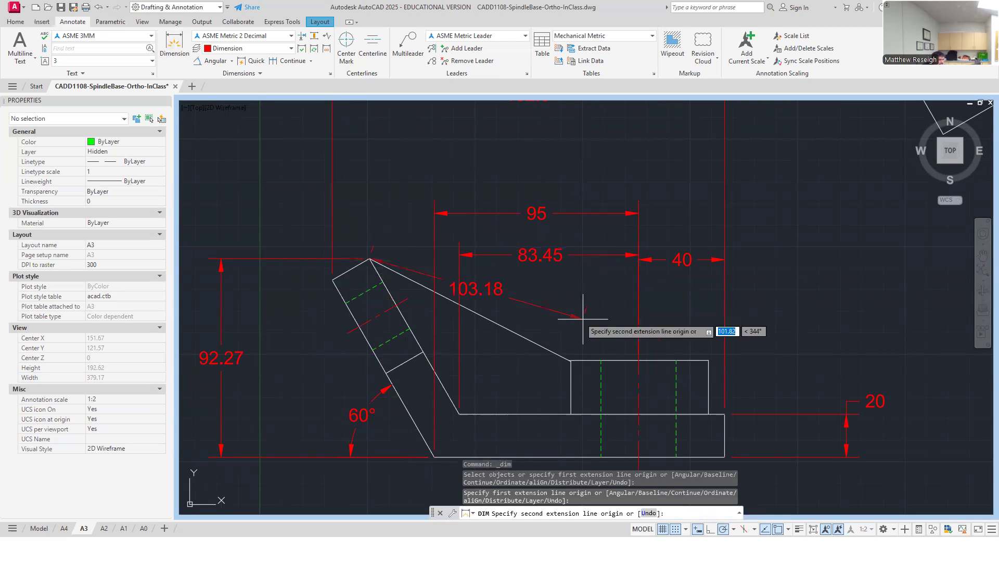
{"action": "left_click", "coordinate": [639, 361]}
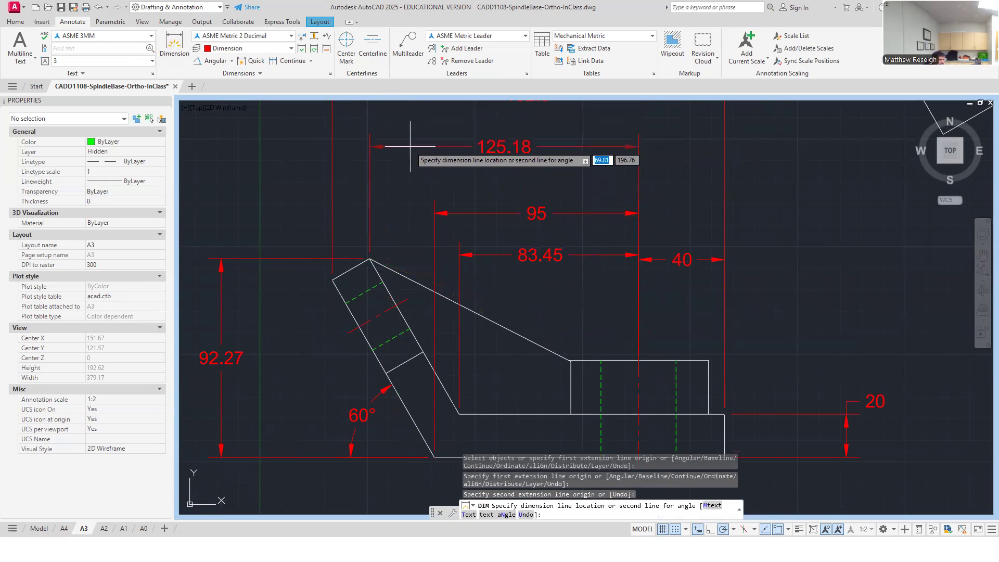
{"action": "left_click", "coordinate": [388, 171]}
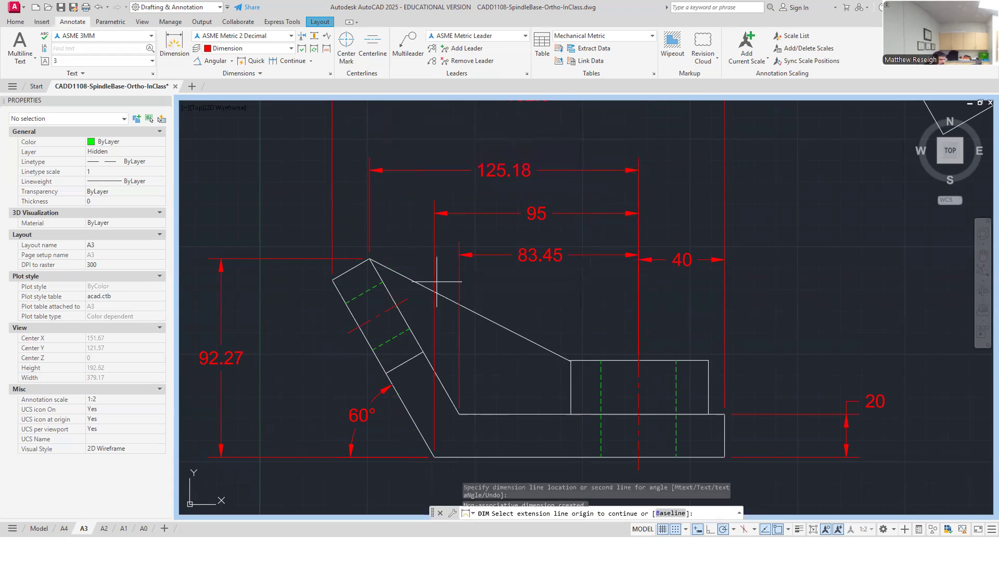
- Dimension horizontally from the slanted leg's leftmost corner to the large hole's centerline, placed just below the overall width dimension
{"action": "scroll", "coordinate": [442, 280], "scroll_direction": "down", "scroll_amount": 2}
{"action": "scroll", "coordinate": [452, 186], "scroll_direction": "up", "scroll_amount": 2}
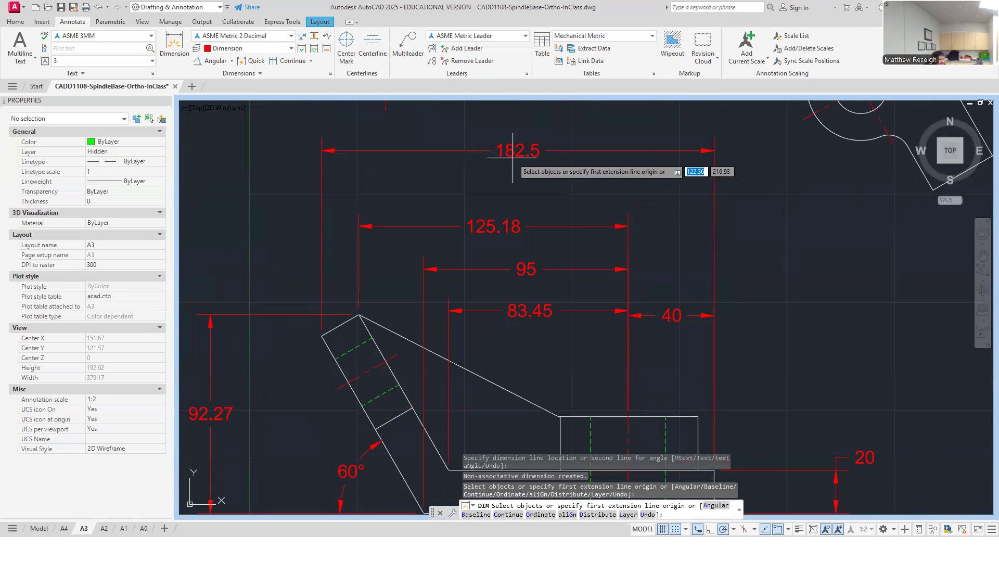
{"action": "scroll", "coordinate": [323, 328], "scroll_direction": "down", "scroll_amount": 2}
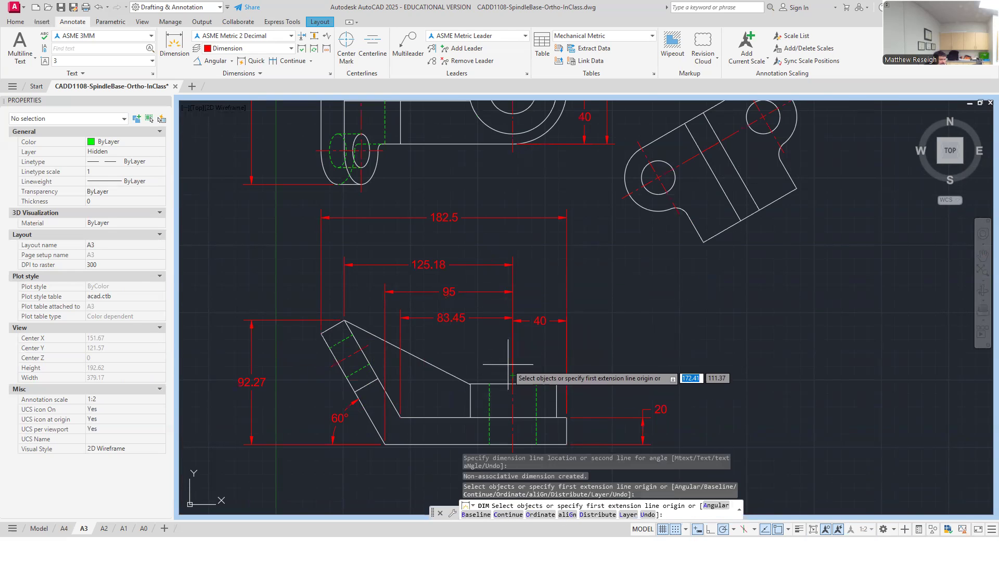
{"action": "scroll", "coordinate": [505, 348], "scroll_direction": "down", "scroll_amount": 2}
{"action": "scroll", "coordinate": [508, 352], "scroll_direction": "up", "scroll_amount": 2}
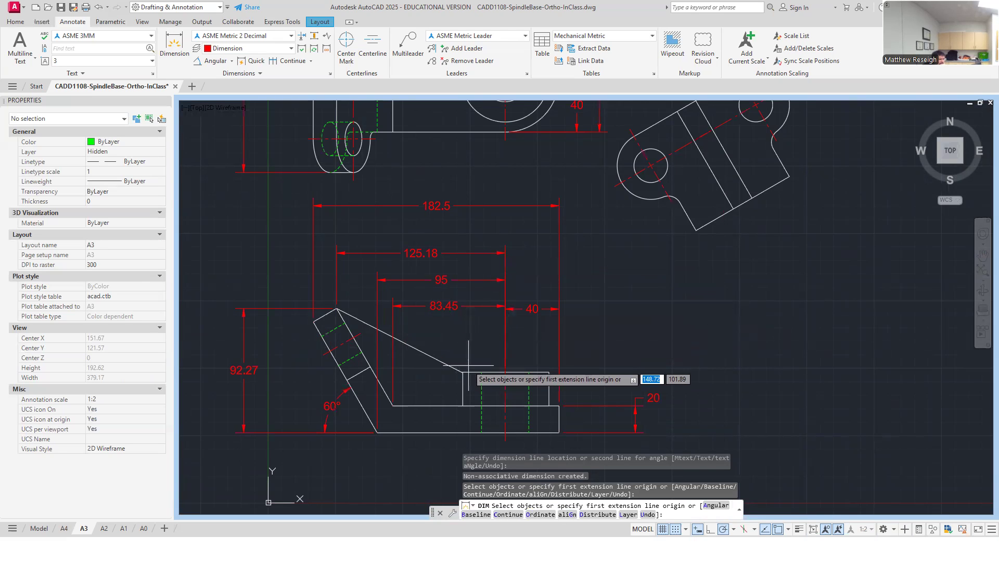
{"action": "scroll", "coordinate": [457, 362], "scroll_direction": "down", "scroll_amount": 2}
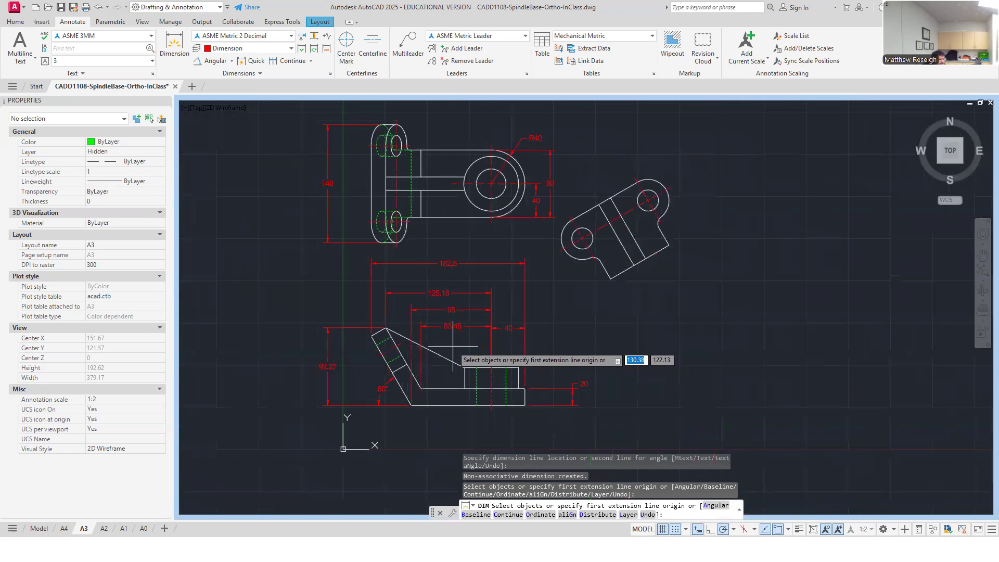
{"action": "scroll", "coordinate": [453, 345], "scroll_direction": "up", "scroll_amount": 2}
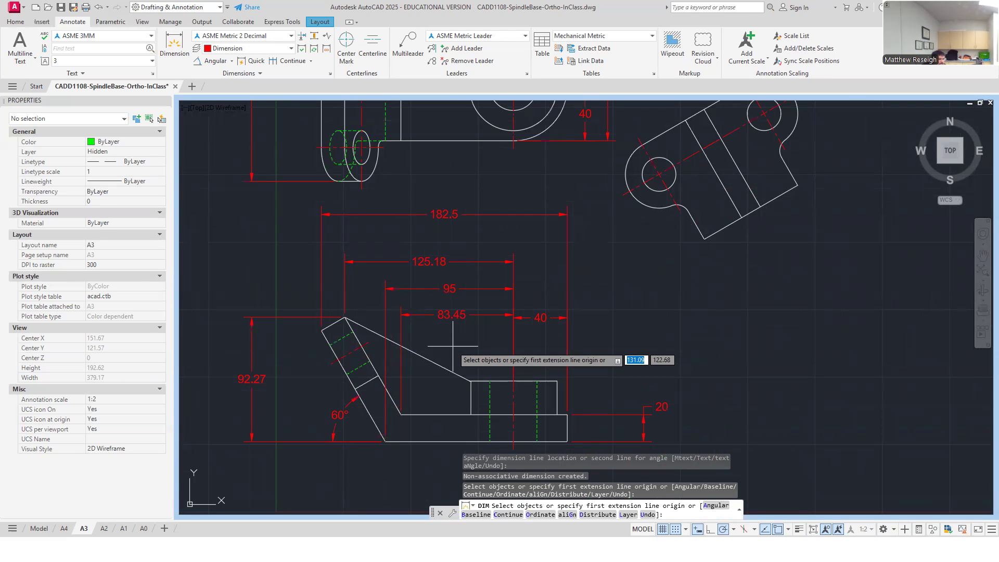
{"action": "left_click", "coordinate": [323, 329]}
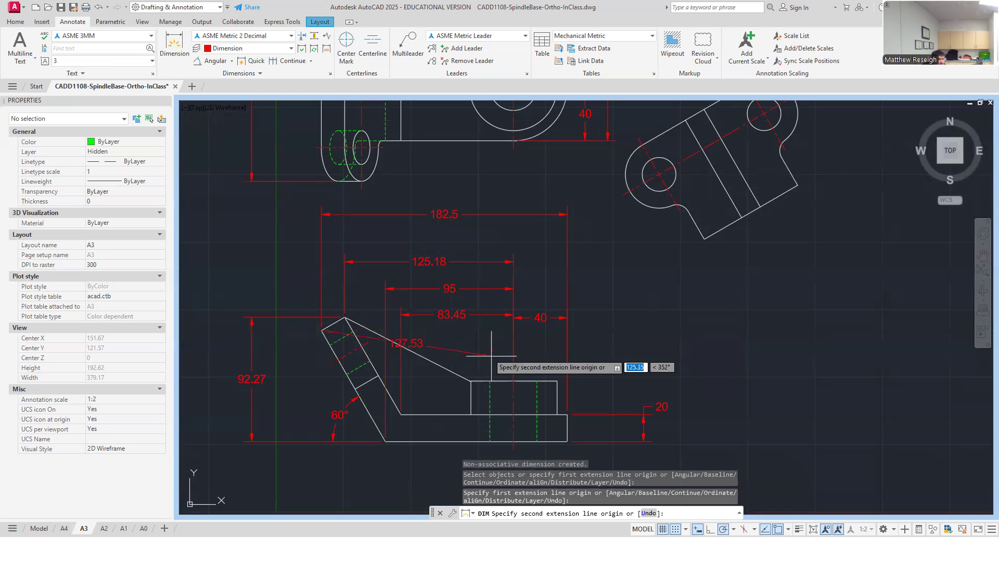
{"action": "left_click", "coordinate": [513, 380]}
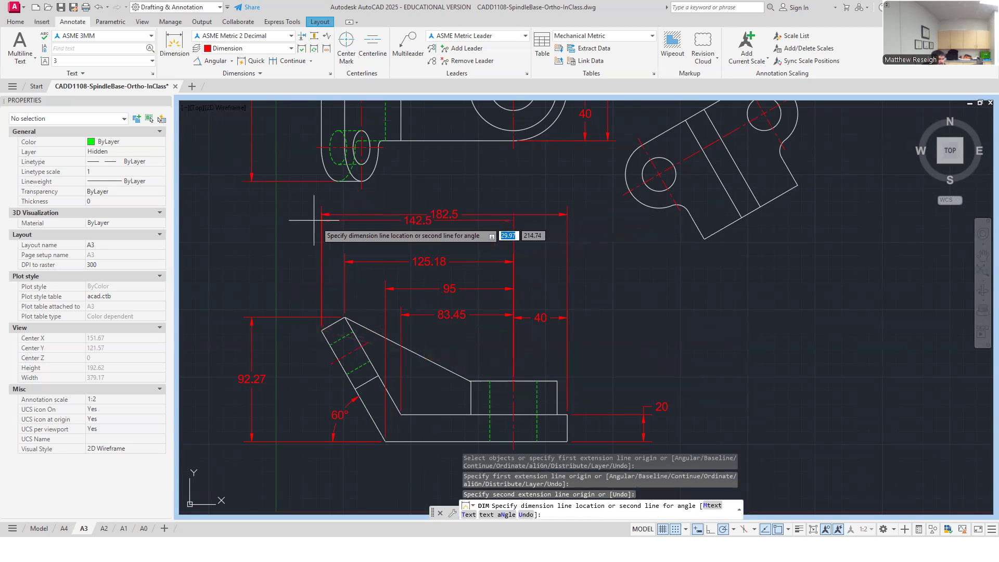
{"action": "left_click", "coordinate": [336, 235]}
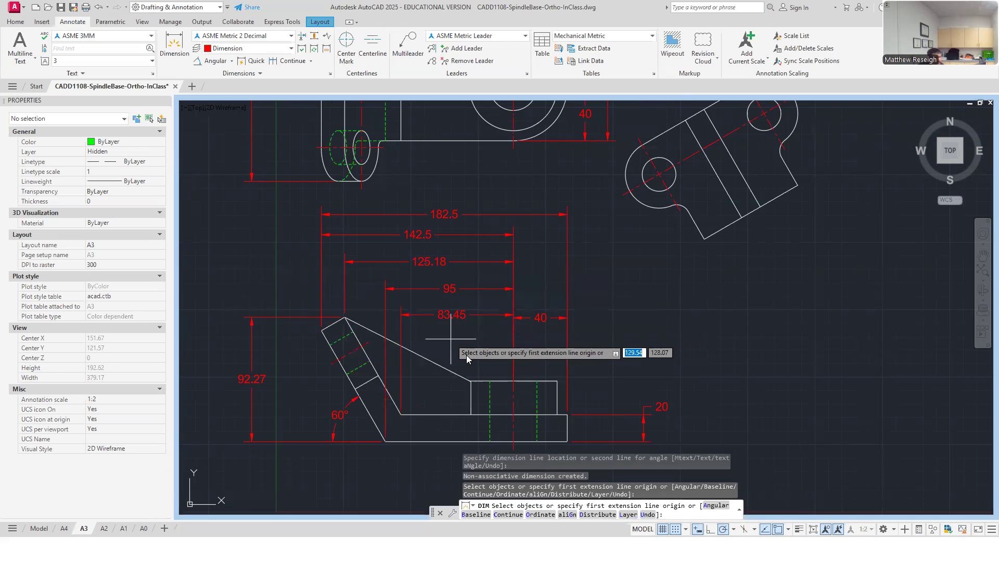
{"action": "key", "text": "Return"}
- Stretch the overall width dimension's right extension origin from the base's right edge to the large hole centerline at the boss's top edge
{"action": "left_click", "coordinate": [448, 215]}
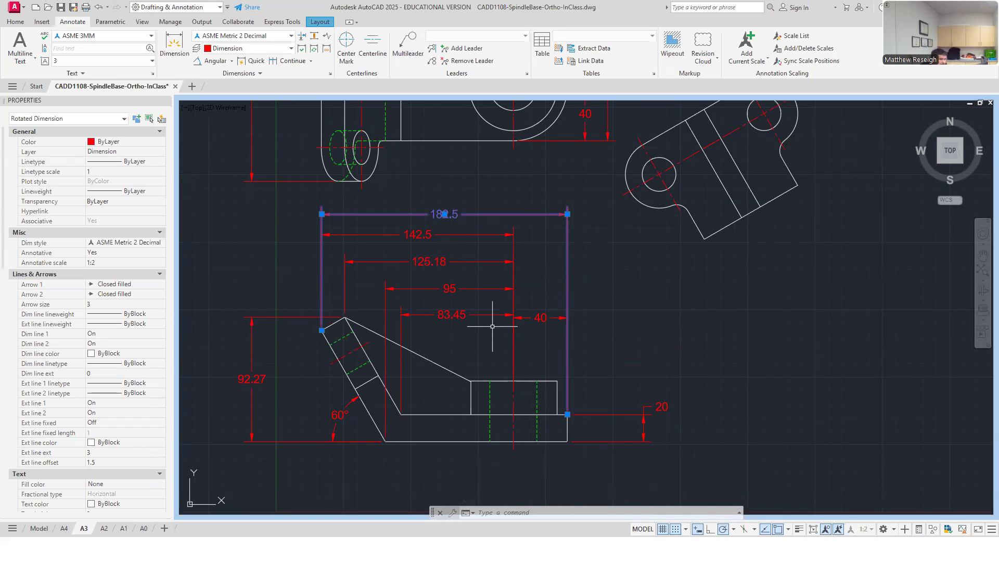
{"action": "left_click", "coordinate": [567, 414]}
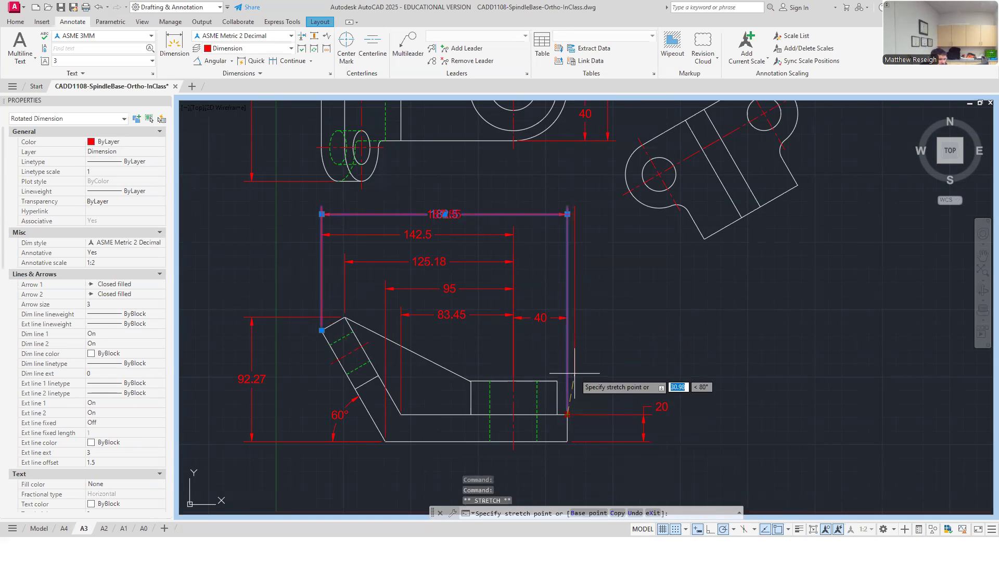
{"action": "left_click", "coordinate": [514, 380]}
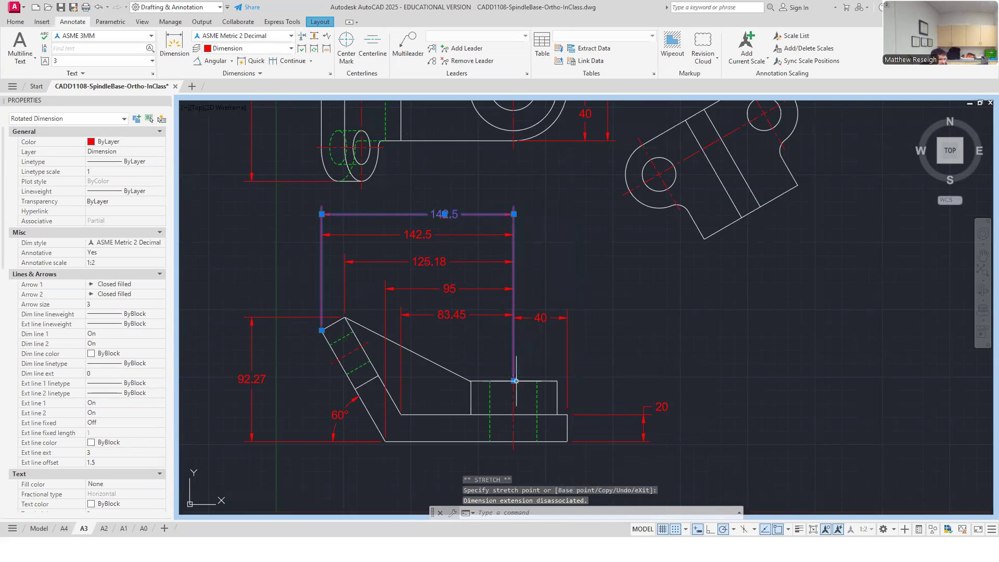
{"action": "left_click", "coordinate": [640, 331]}
{"action": "key", "text": "Escape"}
{"action": "key", "text": "Escape"}
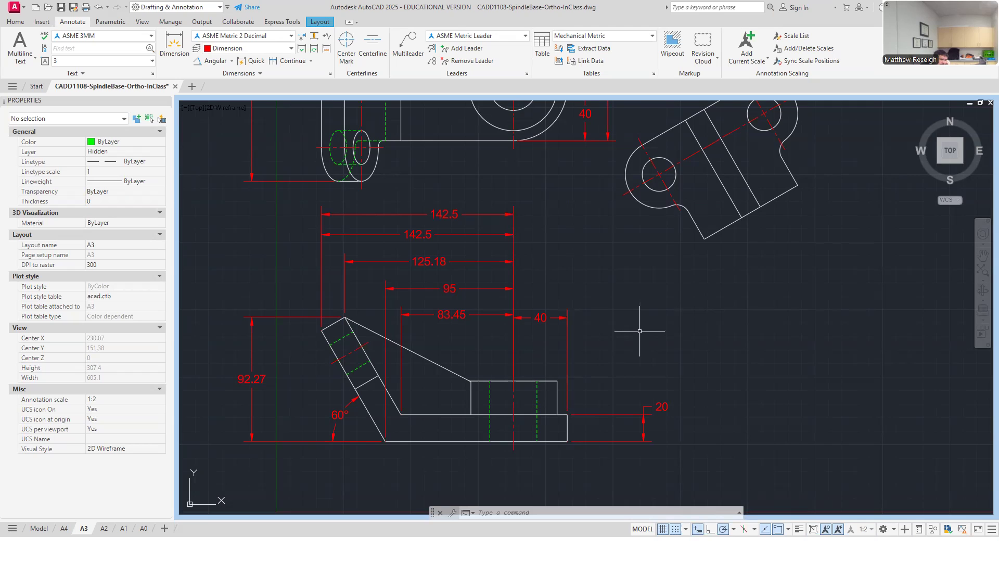
- Lower the two topmost horizontal dimensions of the front view slightly, shifting the lower one's text to the left to stagger it
{"action": "scroll", "coordinate": [408, 215], "scroll_direction": "up", "scroll_amount": 2}
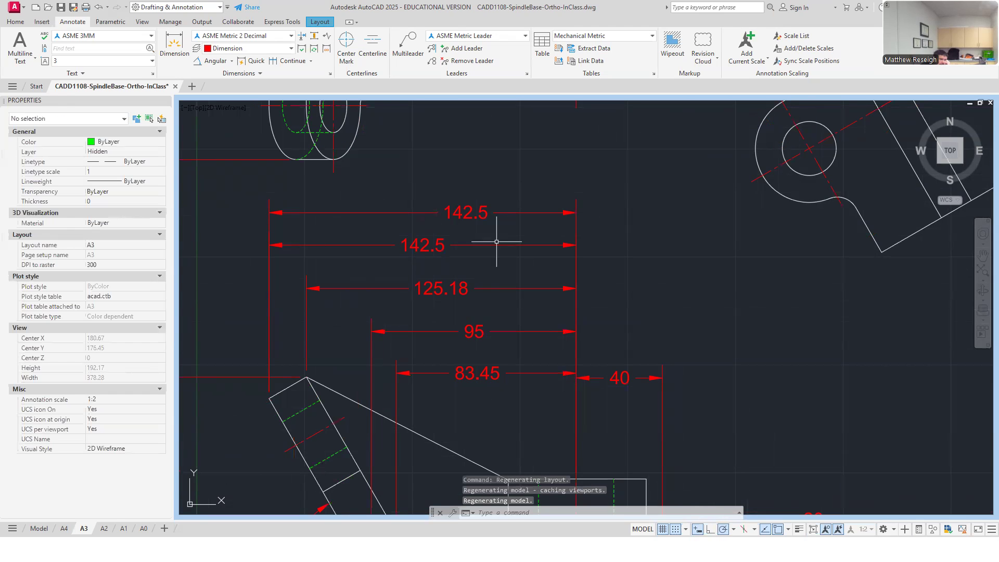
{"action": "left_click", "coordinate": [425, 247]}
{"action": "left_click", "coordinate": [410, 245]}
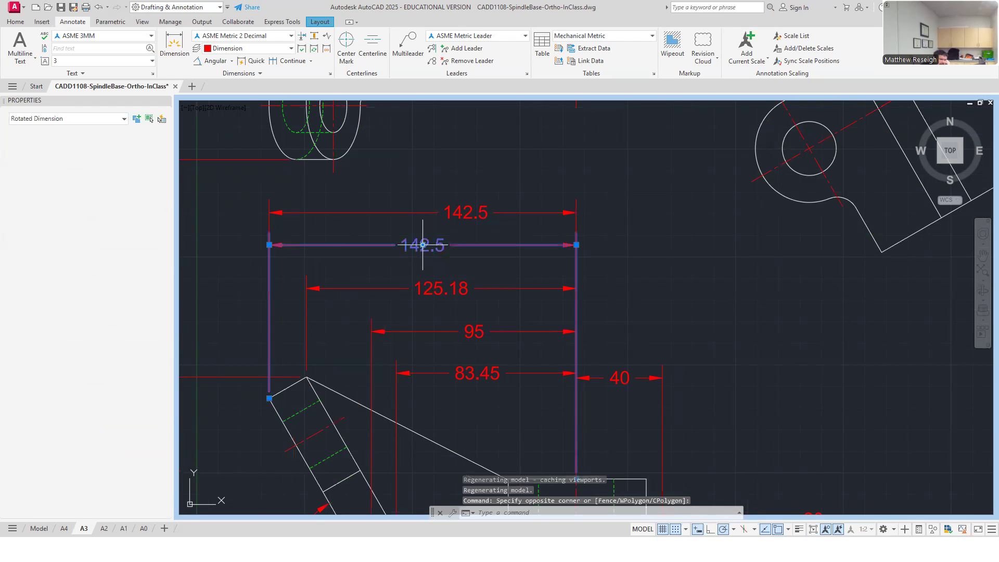
{"action": "left_click", "coordinate": [423, 244]}
{"action": "left_click", "coordinate": [388, 251]}
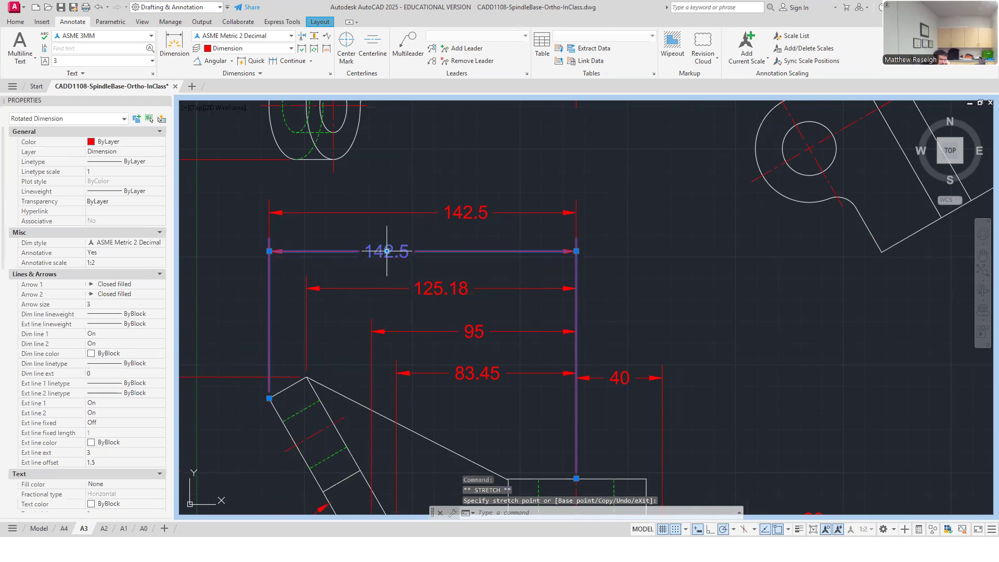
{"action": "left_click", "coordinate": [470, 214]}
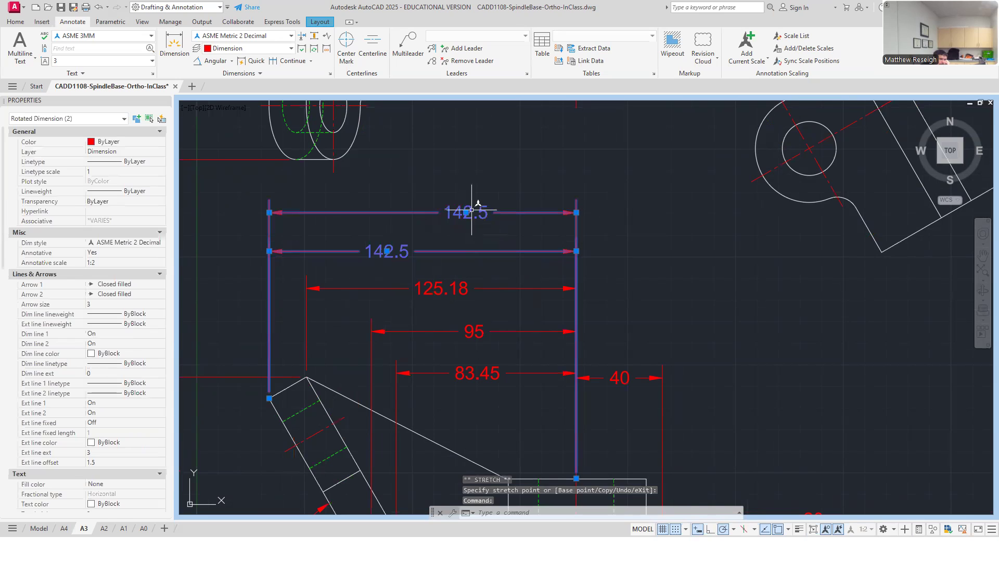
{"action": "left_click", "coordinate": [462, 219]}
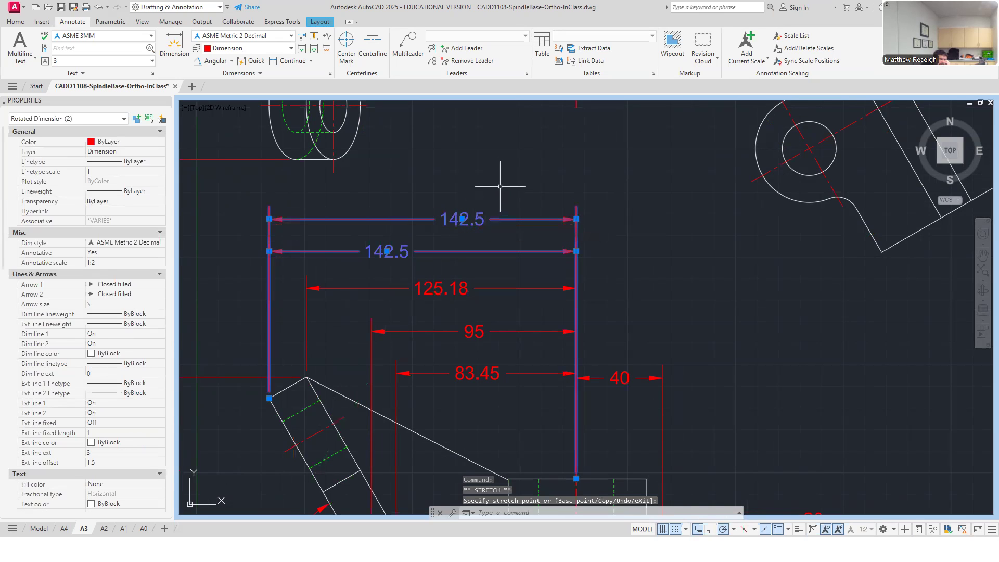
- Stretch the topmost horizontal dimension's right extension origin from the large hole centerline to the base's upper-right corner
{"action": "left_click", "coordinate": [501, 185]}
{"action": "key", "text": "Escape"}
{"action": "key", "text": "Escape"}
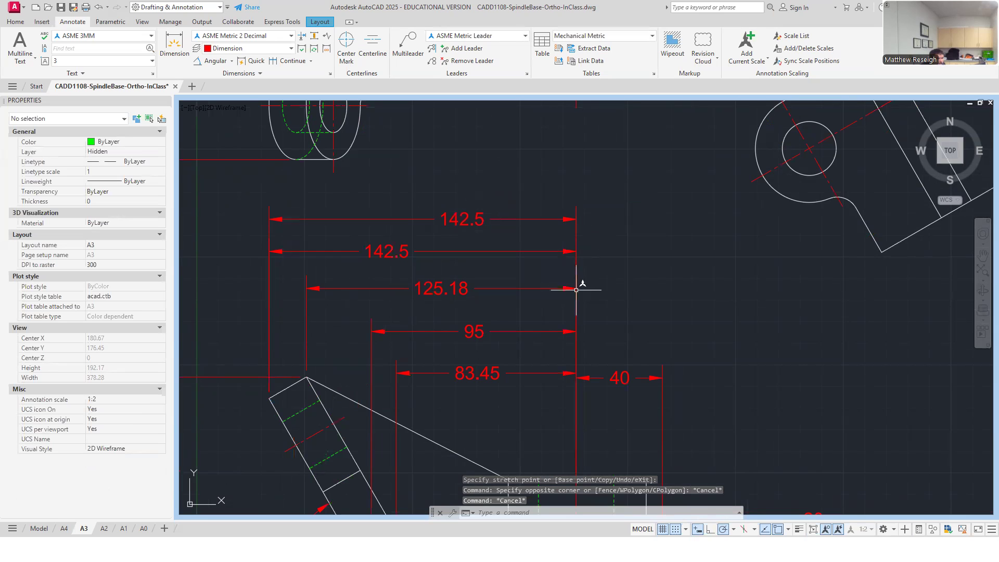
{"action": "scroll", "coordinate": [609, 250], "scroll_direction": "down", "scroll_amount": 2}
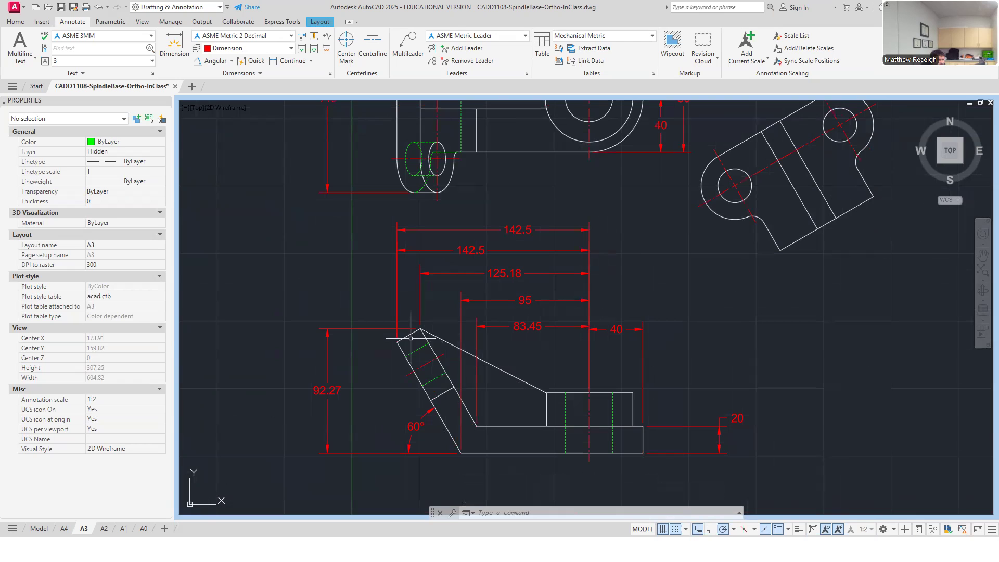
{"action": "scroll", "coordinate": [453, 268], "scroll_direction": "up", "scroll_amount": 2}
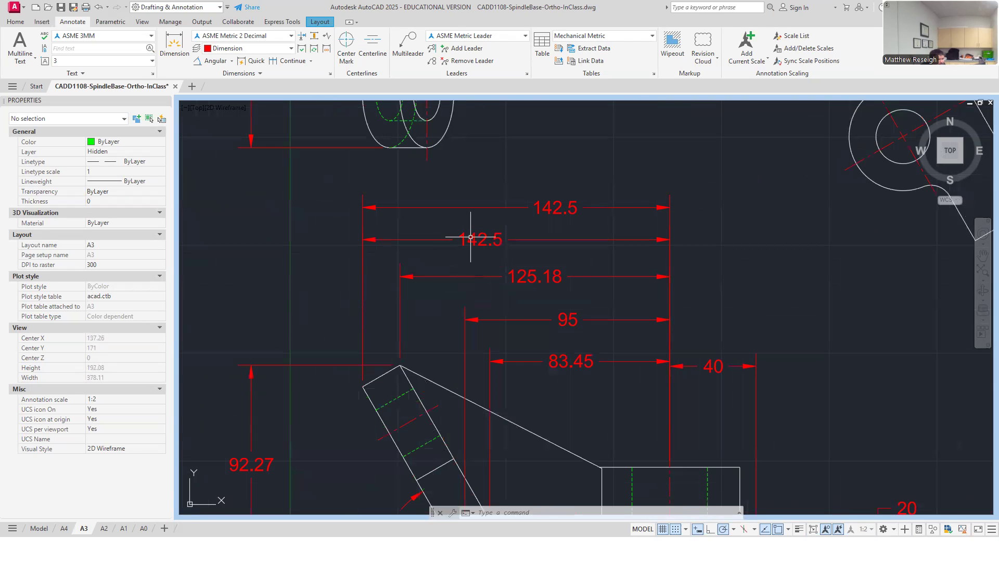
{"action": "left_click", "coordinate": [561, 209]}
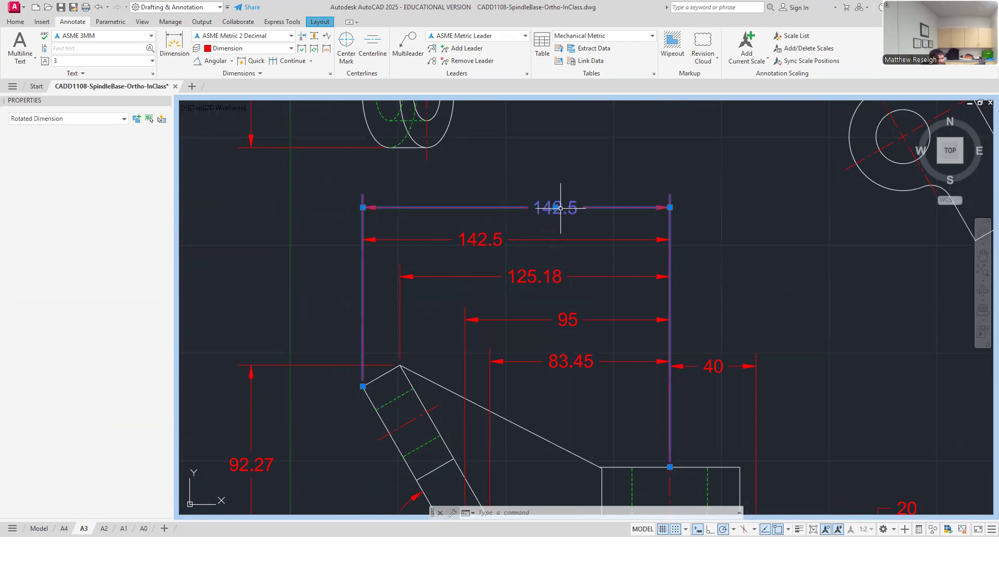
{"action": "scroll", "coordinate": [670, 467], "scroll_direction": "down", "scroll_amount": 4}
{"action": "scroll", "coordinate": [660, 401], "scroll_direction": "up", "scroll_amount": 4}
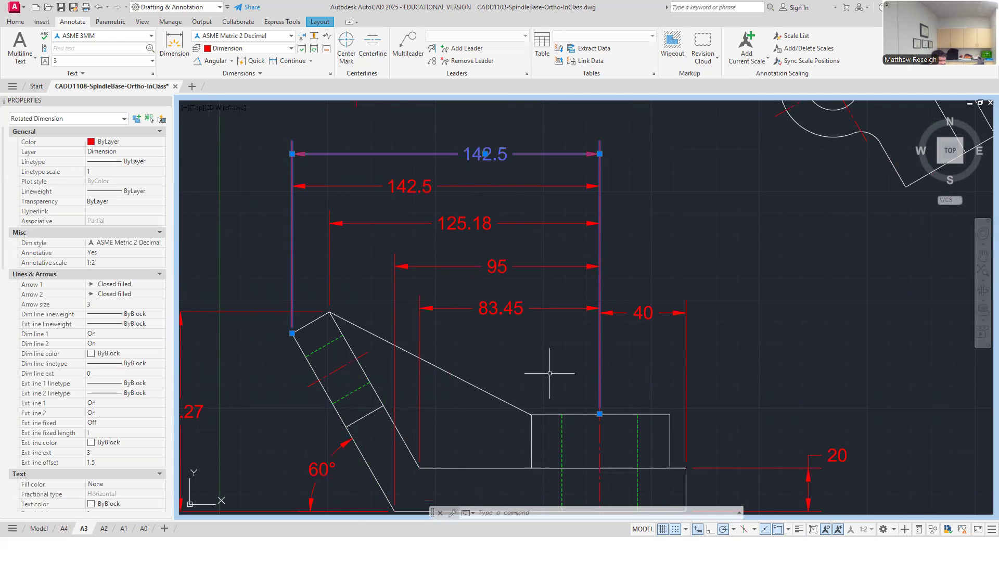
{"action": "left_click", "coordinate": [600, 414]}
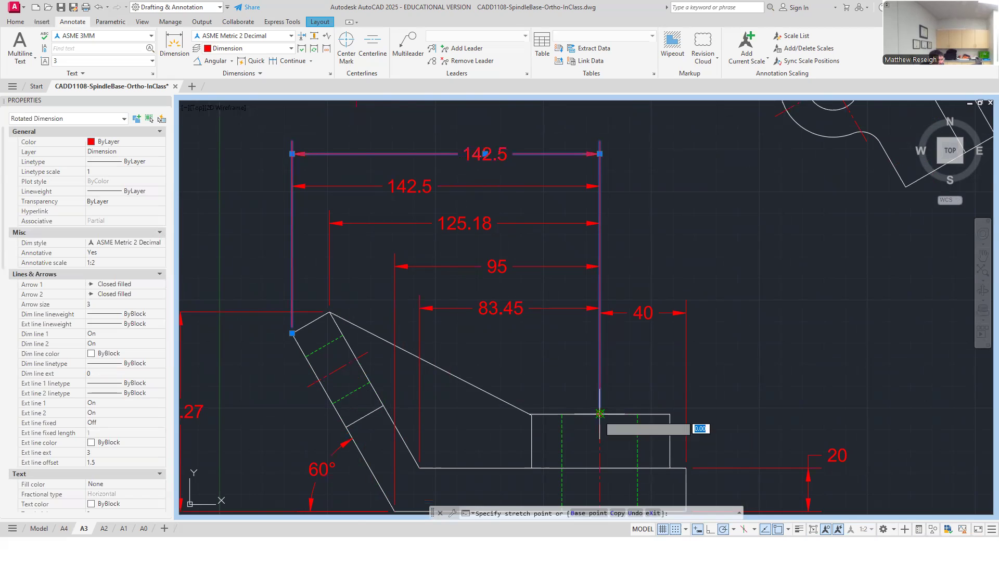
{"action": "left_click", "coordinate": [686, 468]}
{"action": "left_click", "coordinate": [747, 354]}
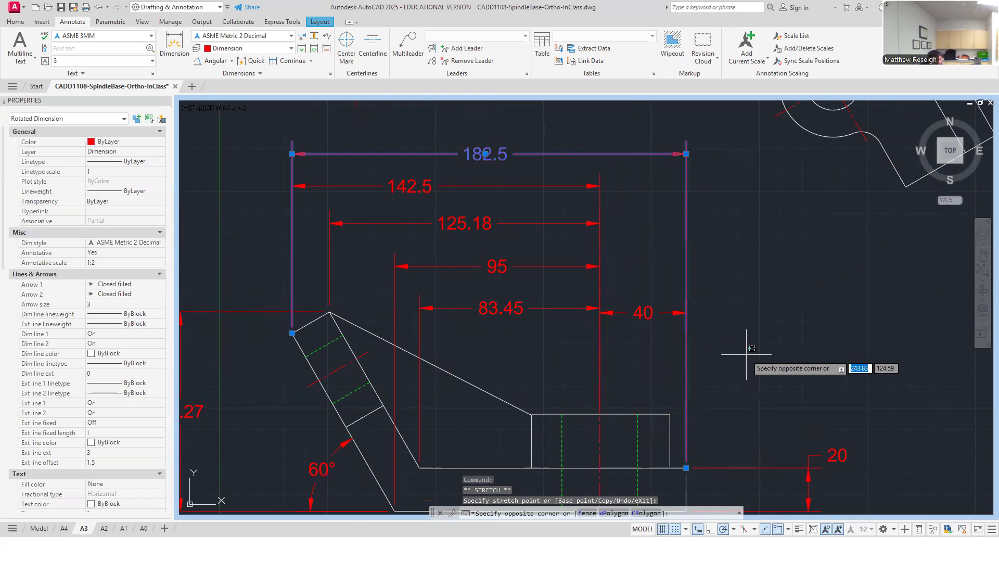
{"action": "key", "text": "Escape"}
{"action": "key", "text": "Escape"}
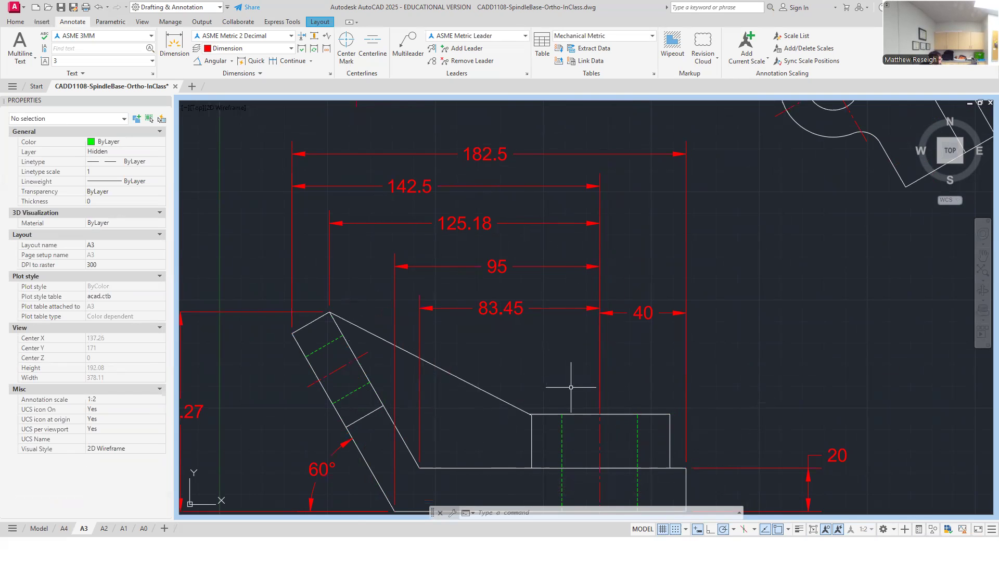
- Enclose the overall width dimension's text in parentheses to mark it as a reference dimension
{"action": "left_click", "coordinate": [489, 155]}
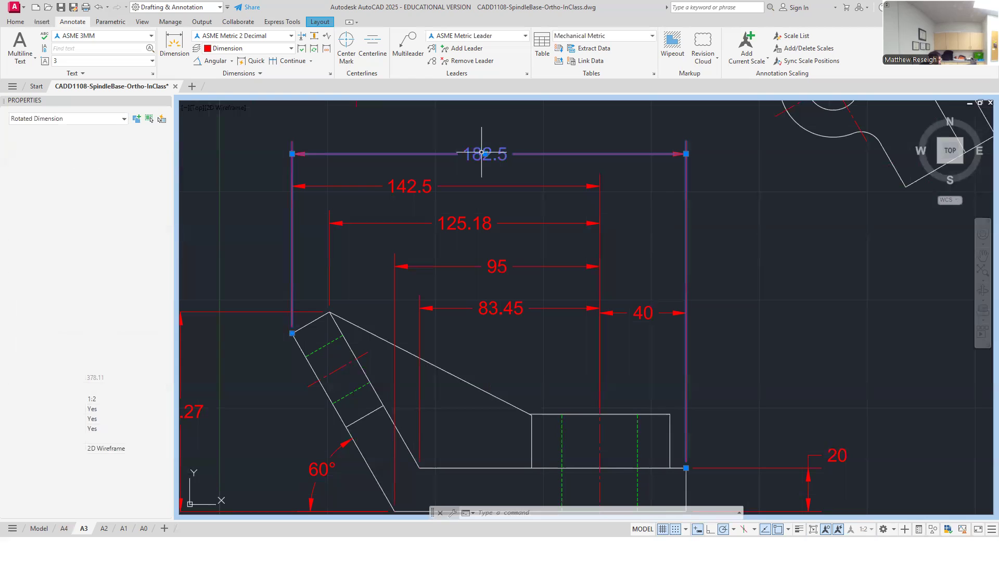
{"action": "double_click", "coordinate": [485, 154]}
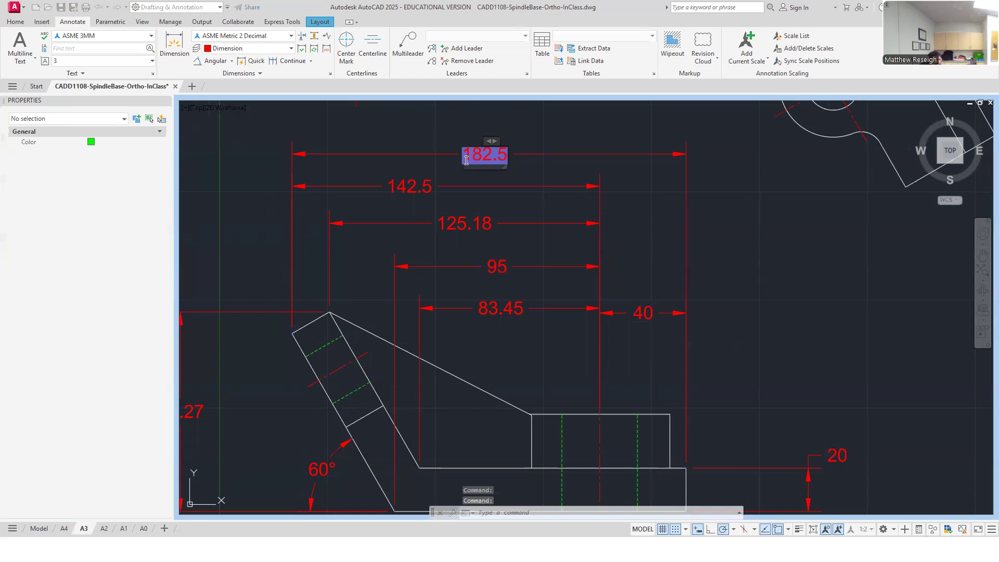
{"action": "type", "text": "("}
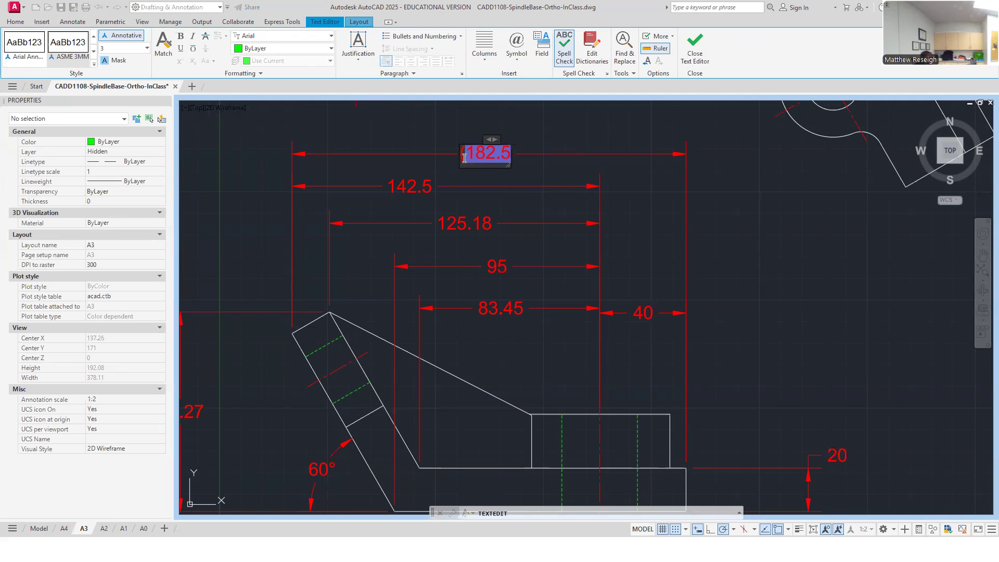
{"action": "type", "text": ")"}
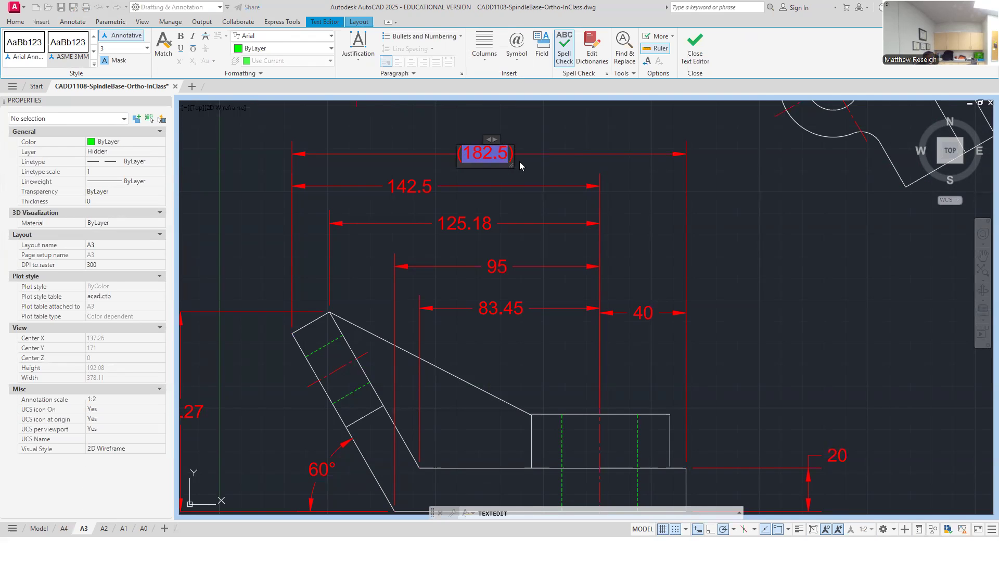
{"action": "left_click", "coordinate": [544, 127]}
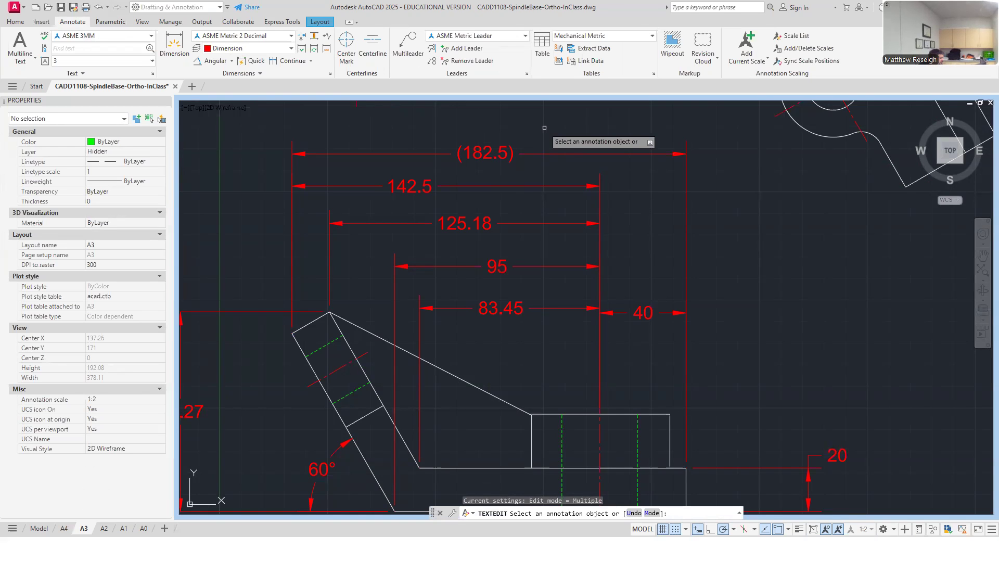
{"action": "scroll", "coordinate": [606, 260], "scroll_direction": "down", "scroll_amount": 3}
{"action": "scroll", "coordinate": [606, 256], "scroll_direction": "up", "scroll_amount": 3}
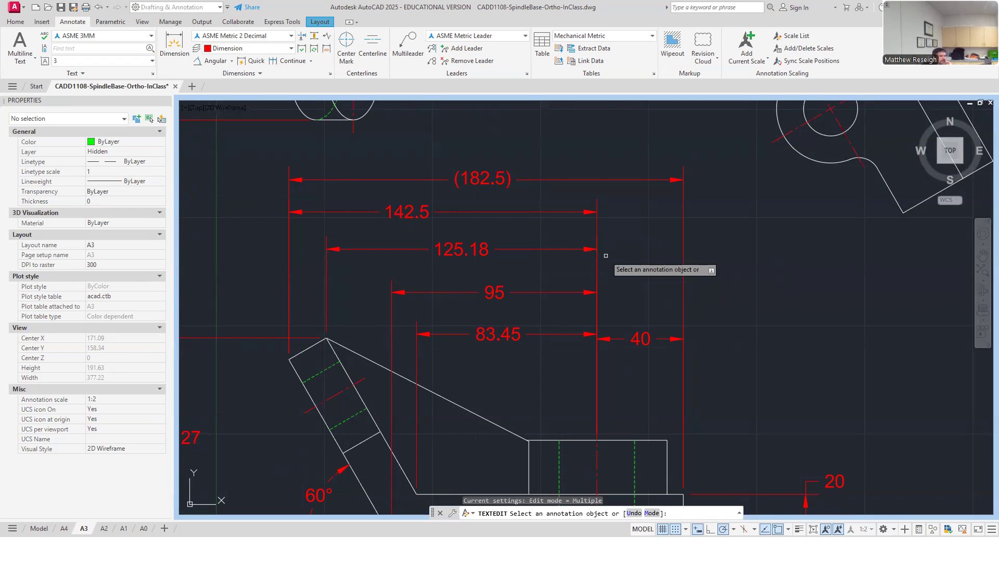
{"action": "scroll", "coordinate": [605, 256], "scroll_direction": "down", "scroll_amount": 4}
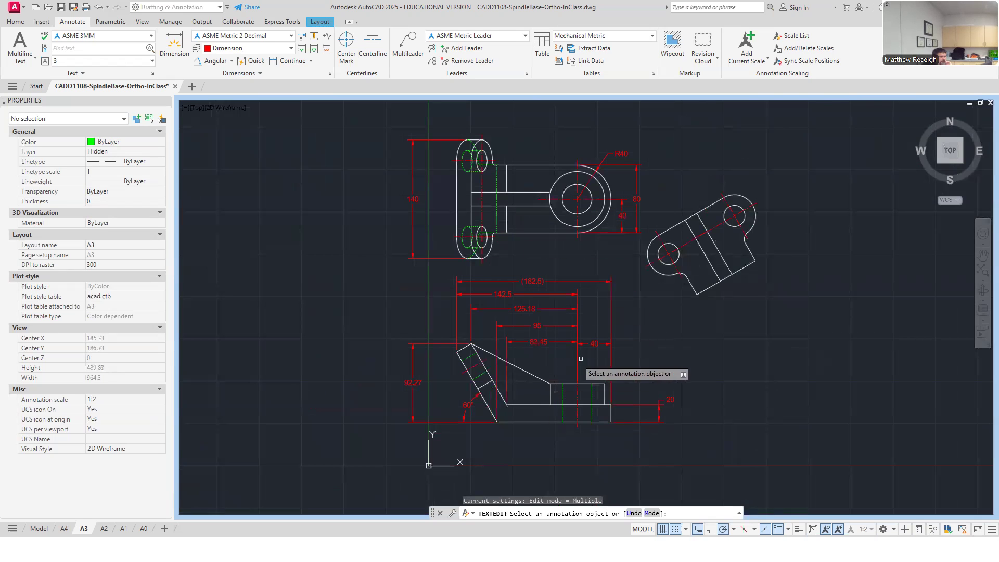
{"action": "scroll", "coordinate": [541, 363], "scroll_direction": "up", "scroll_amount": 2}
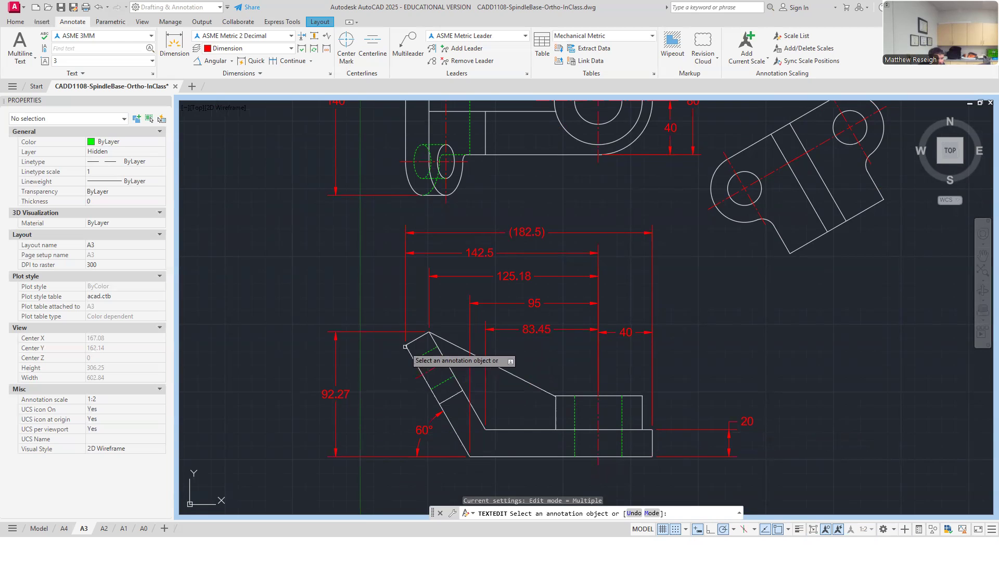
- Dimension vertically from the lower bend corner to the slanted leg's leftmost corner, placed between the overall height dimension and the leg
{"action": "left_click", "coordinate": [175, 44]}
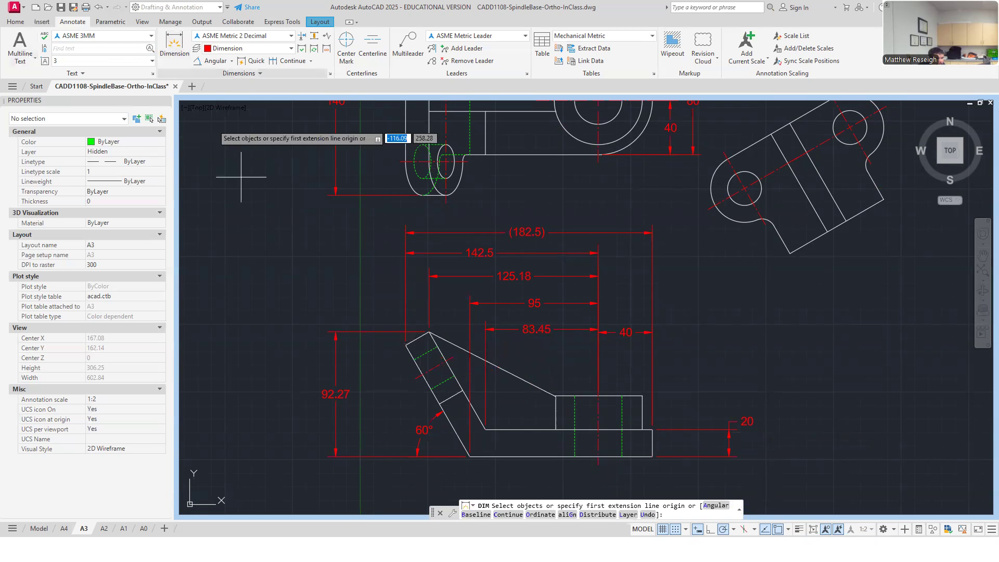
{"action": "key", "text": "Return"}
{"action": "left_click", "coordinate": [470, 456]}
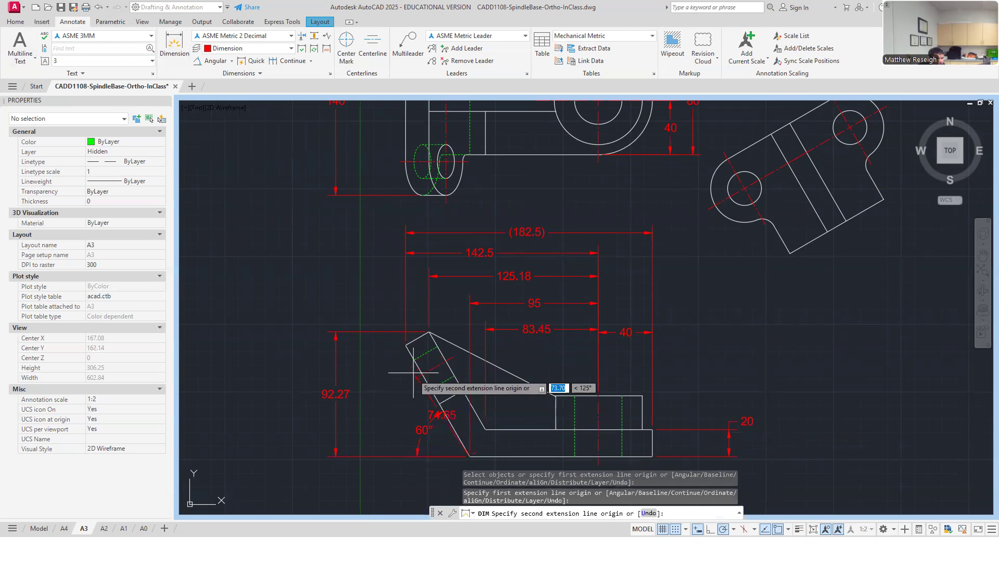
{"action": "left_click", "coordinate": [406, 344]}
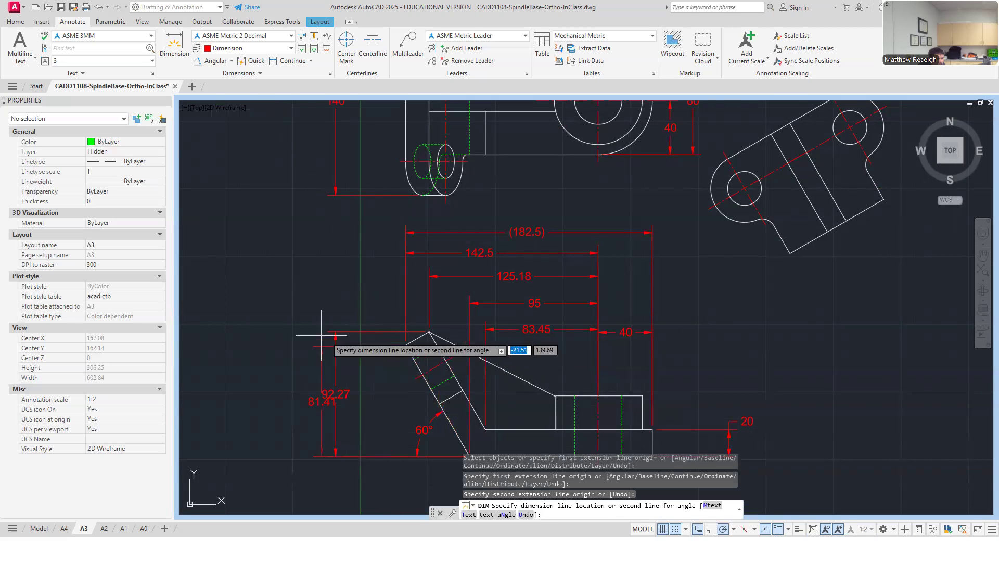
{"action": "left_click", "coordinate": [375, 358]}
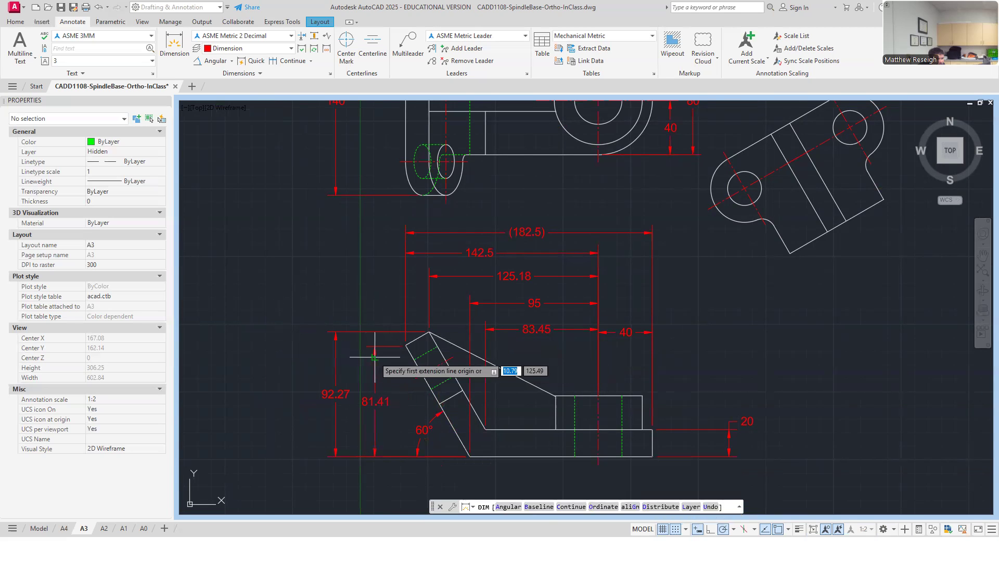
{"action": "key", "text": "Return"}
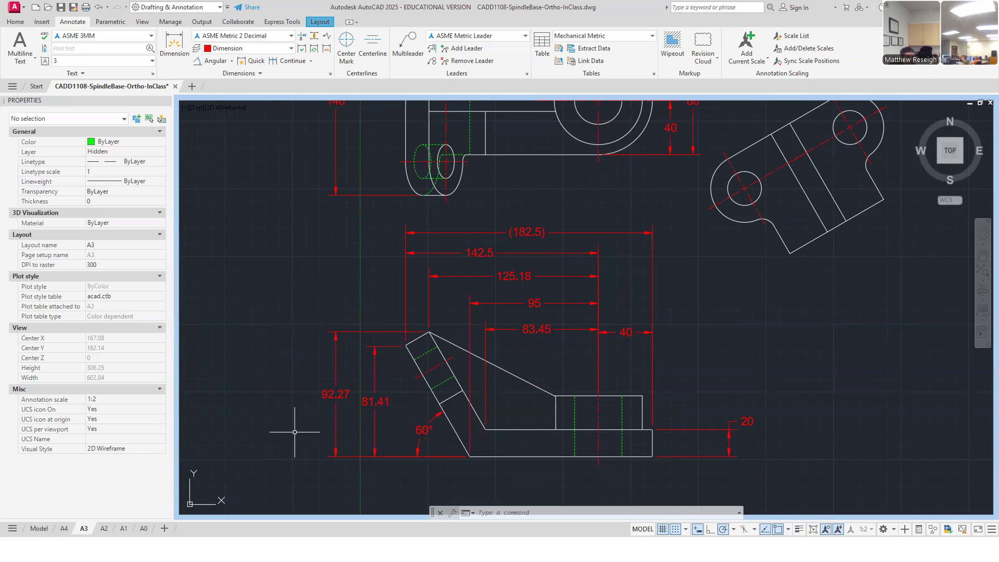
- Stretch the inner vertical dimension's upper extension origin exactly onto the slanted leg's leftmost corner
{"action": "scroll", "coordinate": [383, 415], "scroll_direction": "up", "scroll_amount": 3}
{"action": "scroll", "coordinate": [391, 419], "scroll_direction": "down", "scroll_amount": 3}
{"action": "scroll", "coordinate": [464, 457], "scroll_direction": "up", "scroll_amount": 5}
{"action": "scroll", "coordinate": [430, 408], "scroll_direction": "down", "scroll_amount": 3}
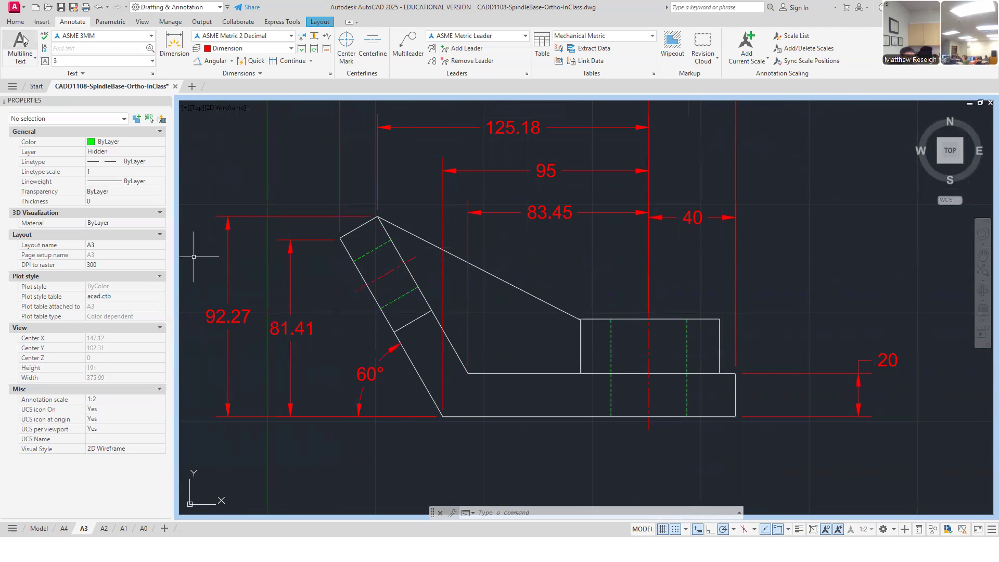
{"action": "left_click", "coordinate": [175, 41]}
{"action": "scroll", "coordinate": [336, 242], "scroll_direction": "up", "scroll_amount": 4}
{"action": "scroll", "coordinate": [336, 239], "scroll_direction": "up", "scroll_amount": 3}
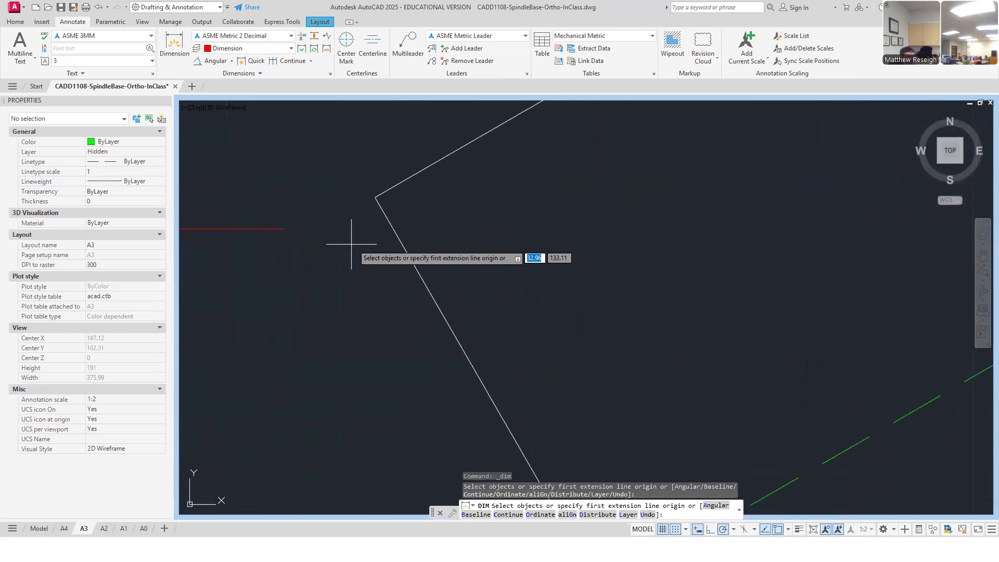
{"action": "left_click", "coordinate": [276, 229]}
{"action": "key", "text": "Escape"}
{"action": "left_click", "coordinate": [277, 229]}
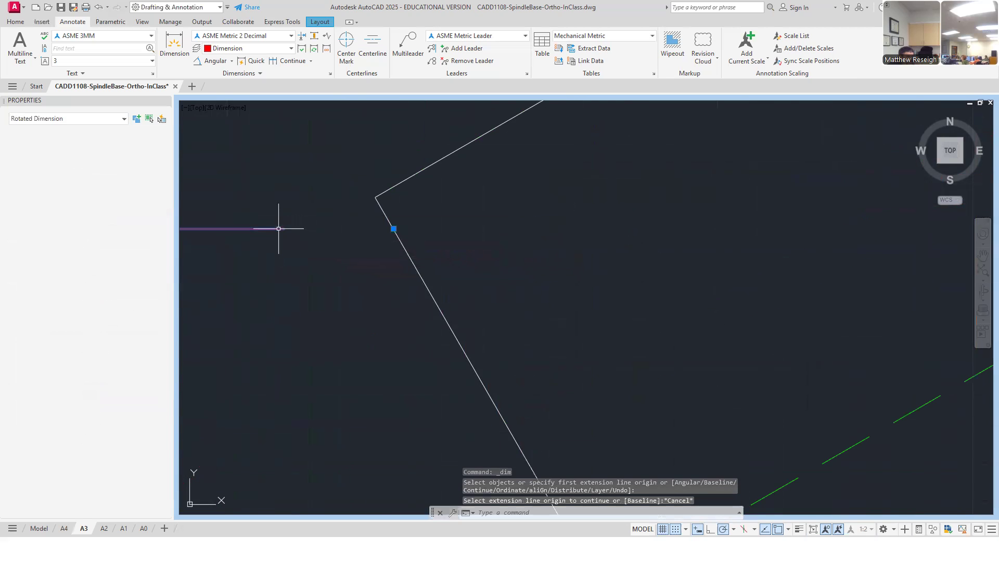
{"action": "left_click", "coordinate": [394, 229]}
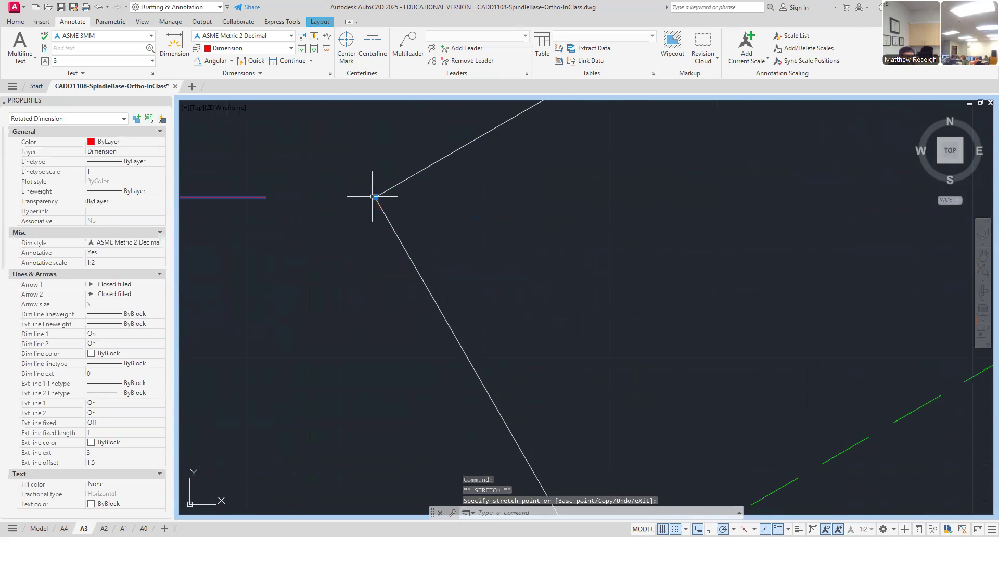
{"action": "key", "text": "Escape"}
{"action": "scroll", "coordinate": [390, 344], "scroll_direction": "down", "scroll_amount": 4}
{"action": "scroll", "coordinate": [390, 398], "scroll_direction": "up", "scroll_amount": 2}
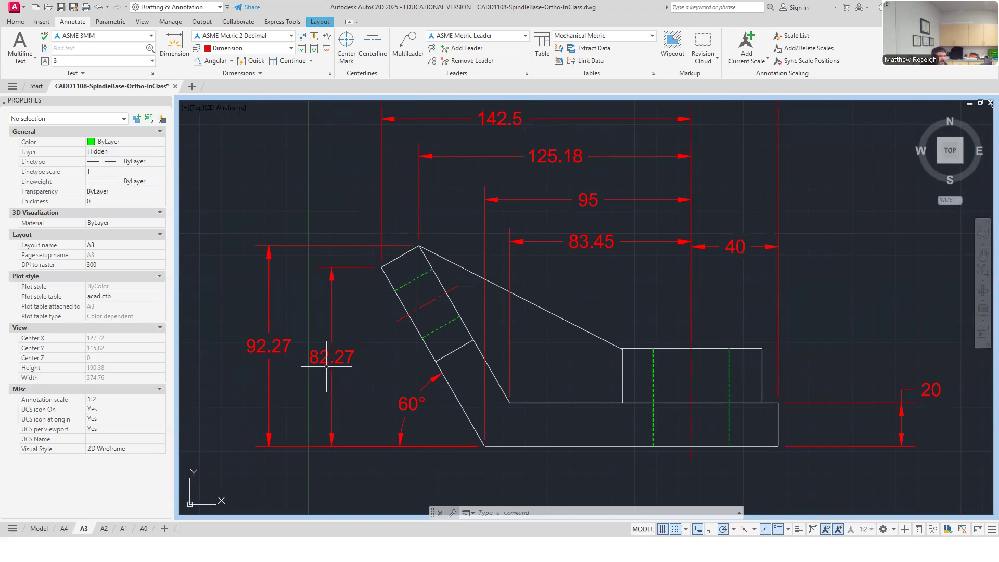
{"action": "left_click", "coordinate": [232, 61]}
{"action": "left_click", "coordinate": [219, 96]}
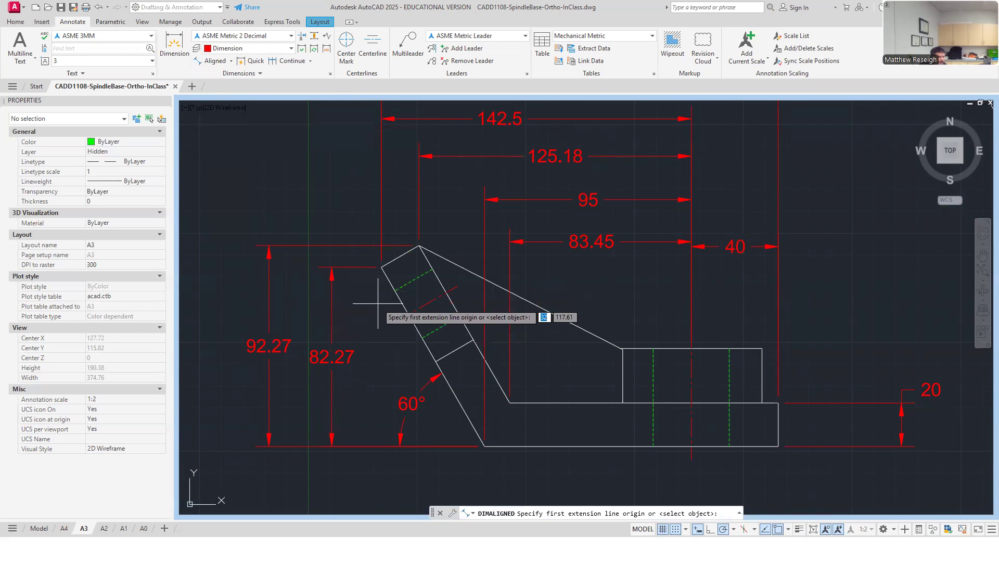
{"action": "left_click", "coordinate": [382, 267]}
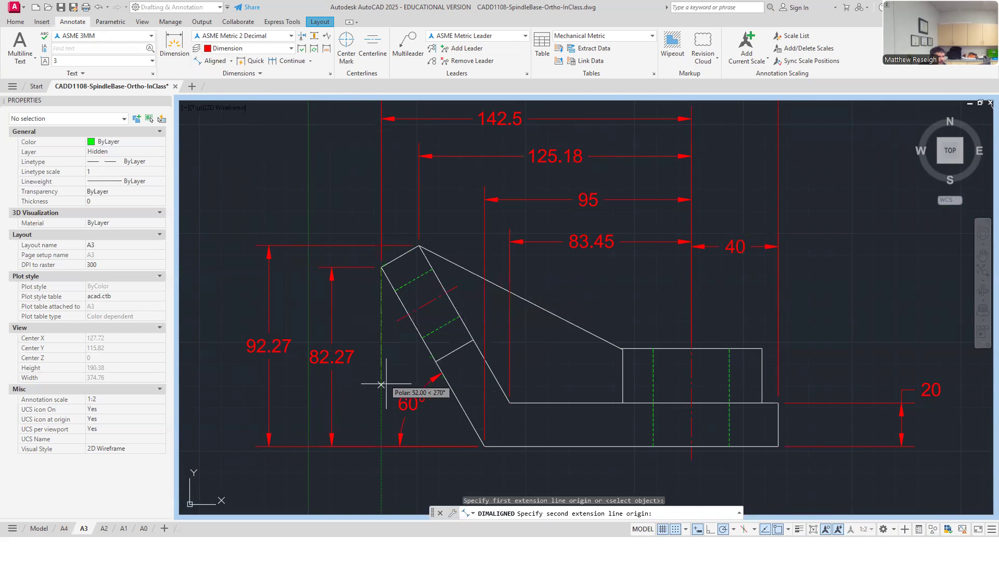
{"action": "left_click", "coordinate": [485, 446]}
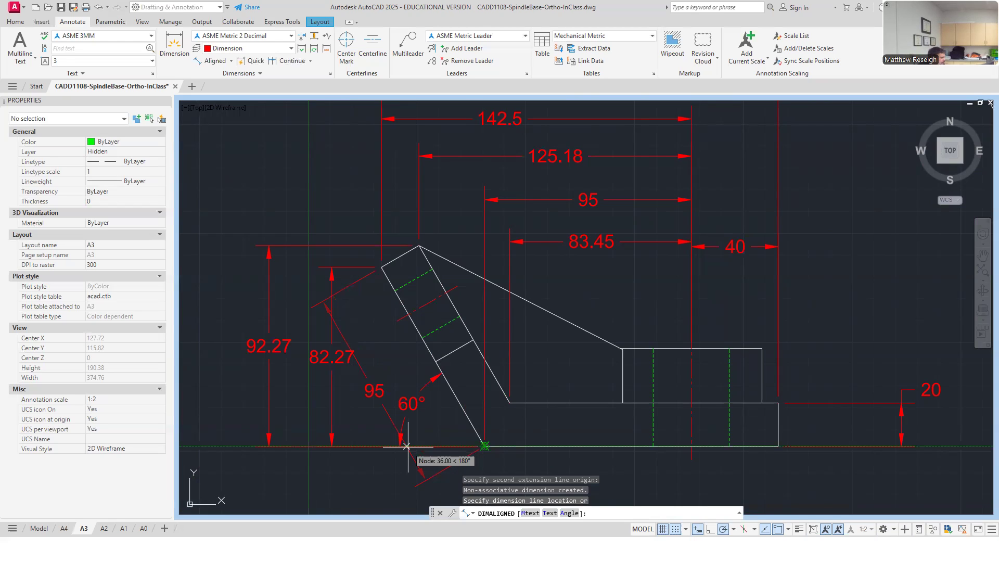
{"action": "key", "text": "Escape"}
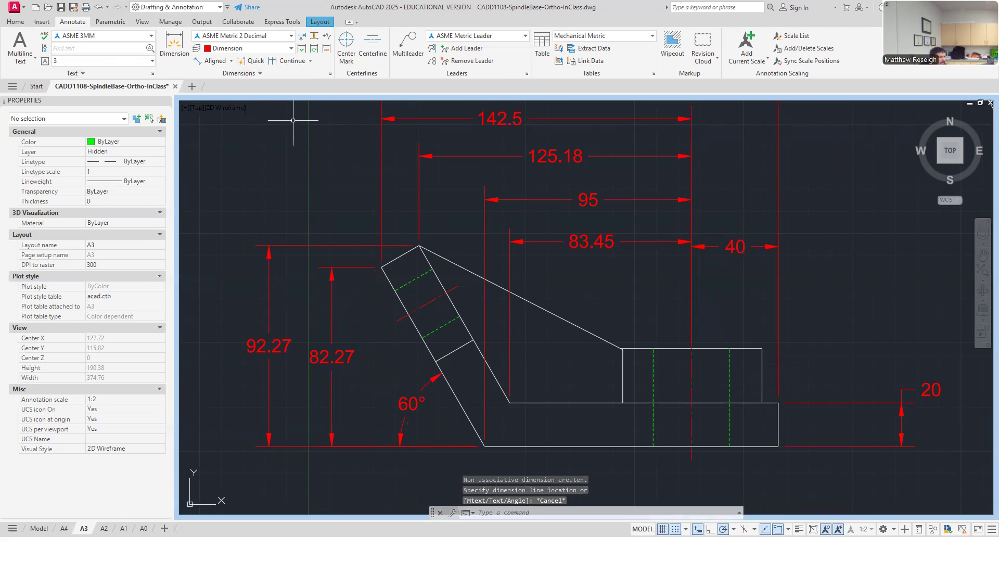
{"action": "left_click", "coordinate": [173, 57]}
{"action": "key", "text": "Return"}
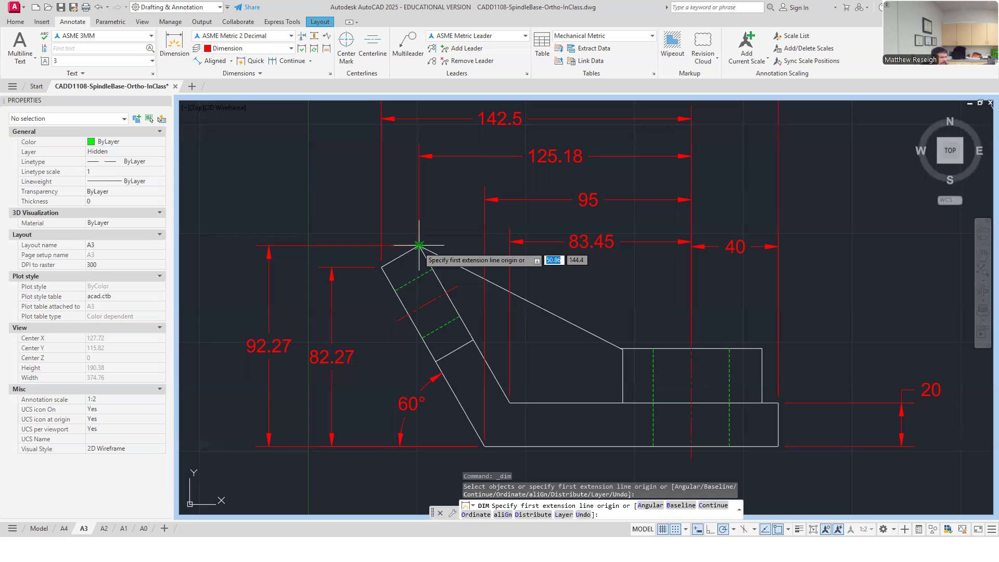
{"action": "left_click", "coordinate": [419, 245]}
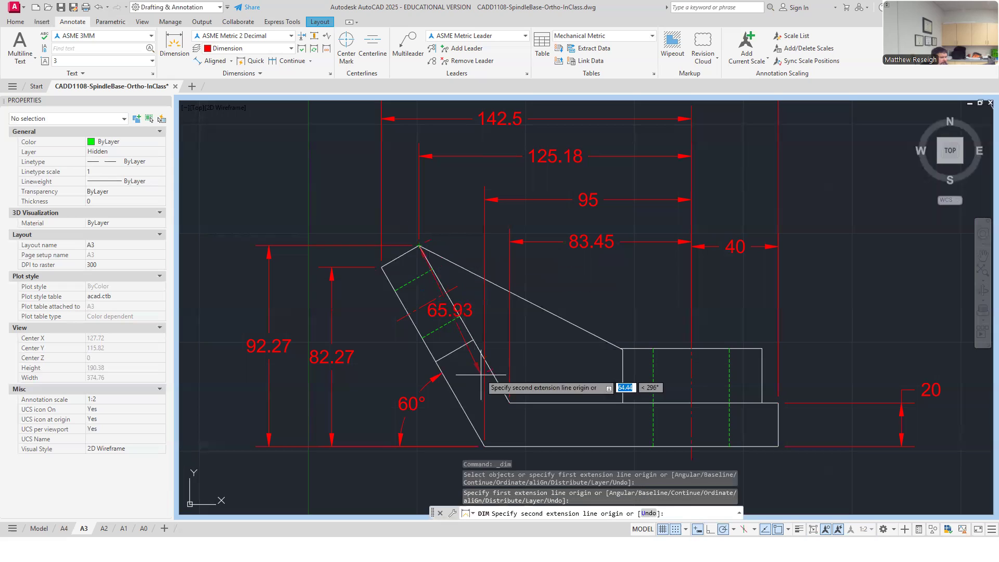
{"action": "left_click", "coordinate": [510, 402]}
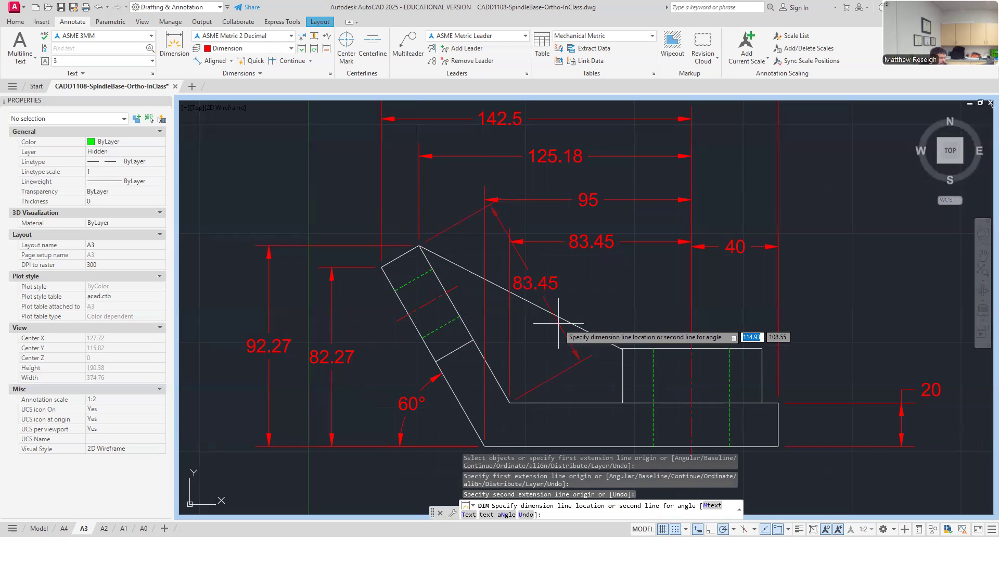
{"action": "key", "text": "Escape"}
{"action": "scroll", "coordinate": [575, 335], "scroll_direction": "down", "scroll_amount": 4}
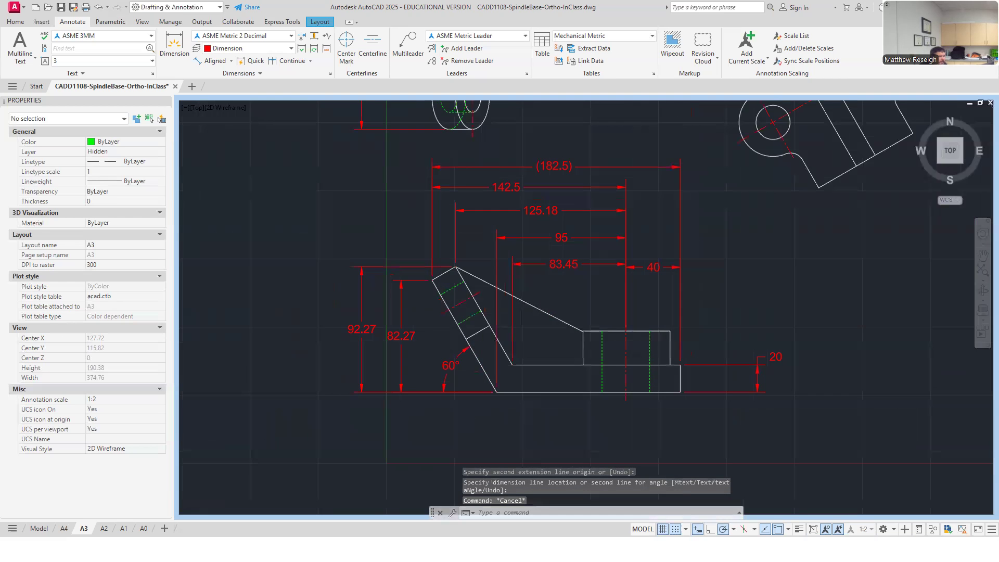
{"action": "scroll", "coordinate": [535, 326], "scroll_direction": "up", "scroll_amount": 3}
{"action": "scroll", "coordinate": [535, 327], "scroll_direction": "down", "scroll_amount": 3}
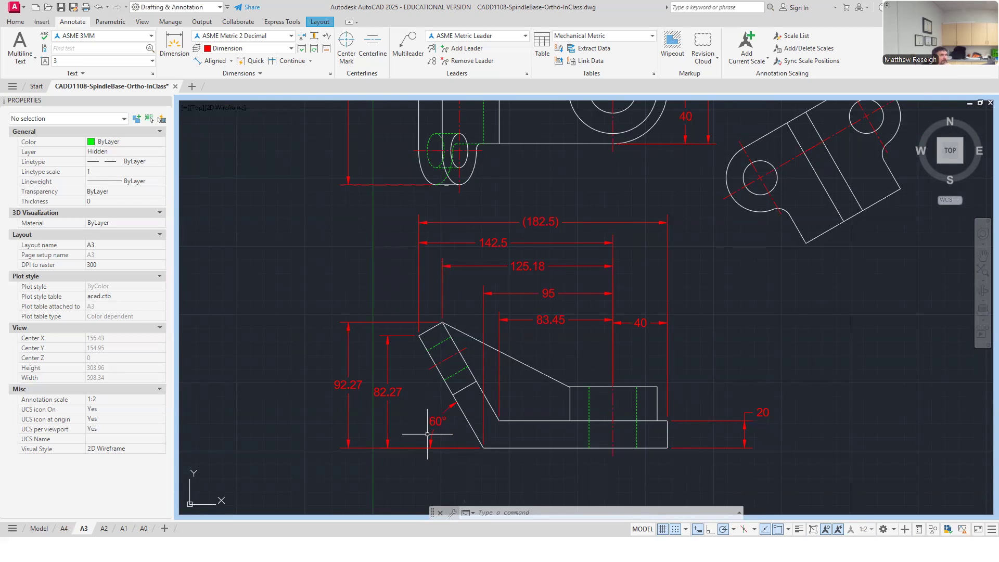
- Extend the large hole's center mark horizontally to the far left edge of the top view as the view's centerline
{"action": "scroll", "coordinate": [428, 433], "scroll_direction": "down", "scroll_amount": 7}
{"action": "scroll", "coordinate": [446, 375], "scroll_direction": "up", "scroll_amount": 7}
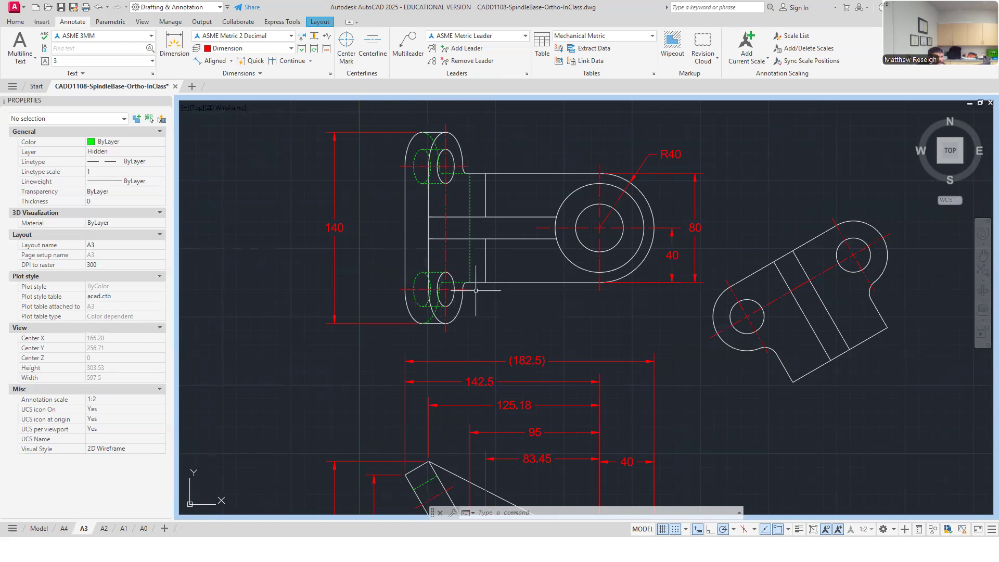
{"action": "left_click", "coordinate": [546, 231]}
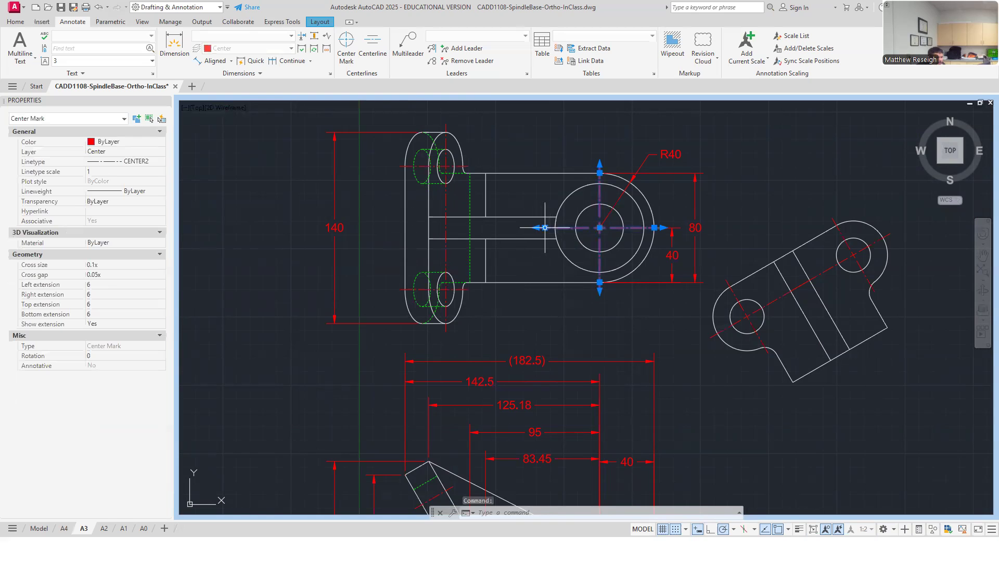
{"action": "left_click", "coordinate": [545, 228]}
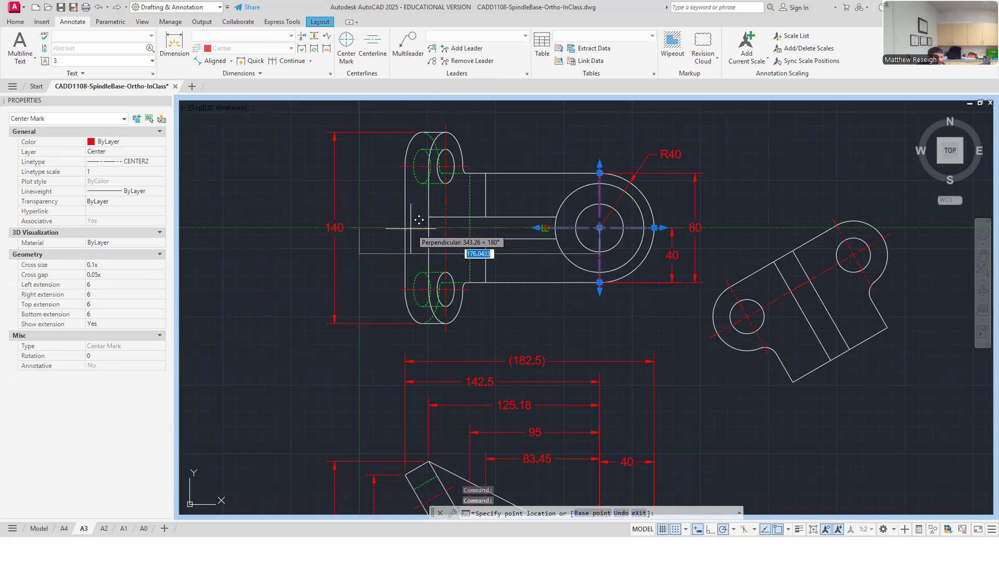
{"action": "left_click", "coordinate": [407, 224]}
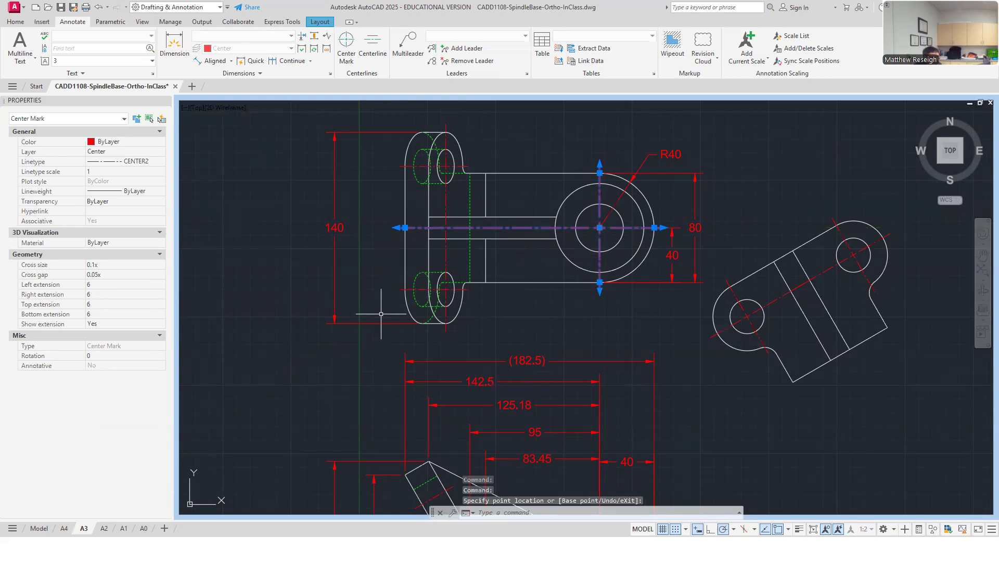
{"action": "key", "text": "Escape"}
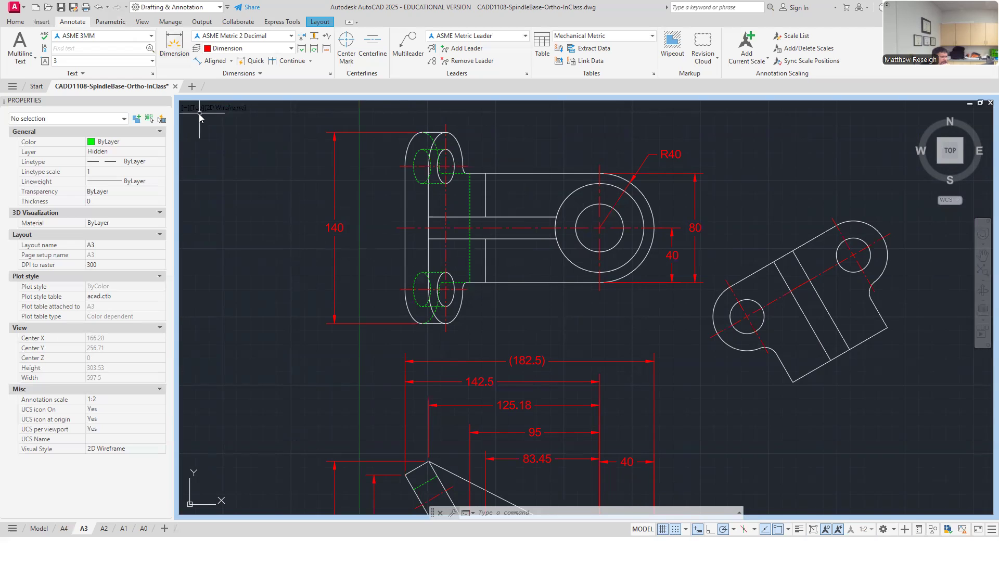
{"action": "left_click", "coordinate": [174, 44]}
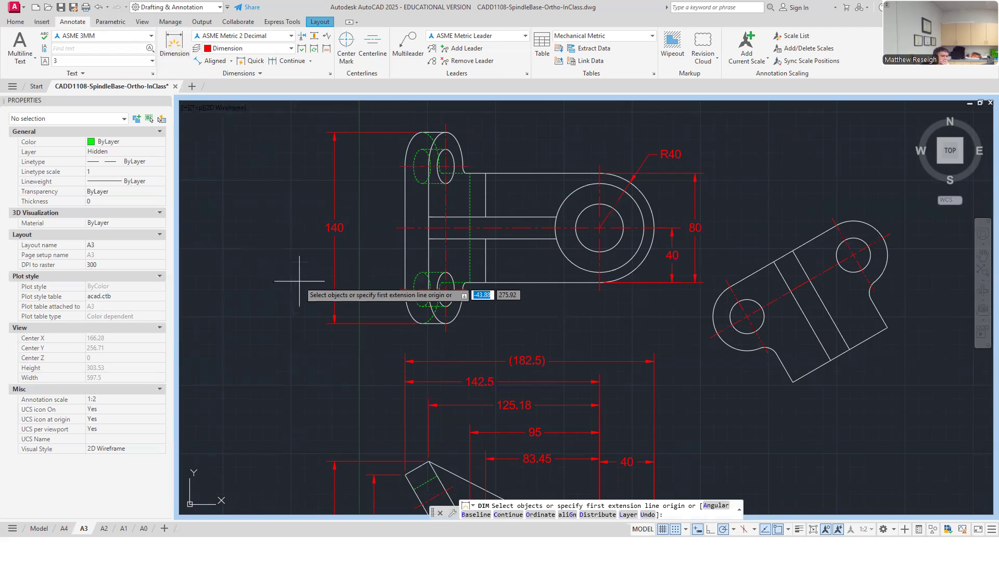
{"action": "scroll", "coordinate": [392, 245], "scroll_direction": "up", "scroll_amount": 2}
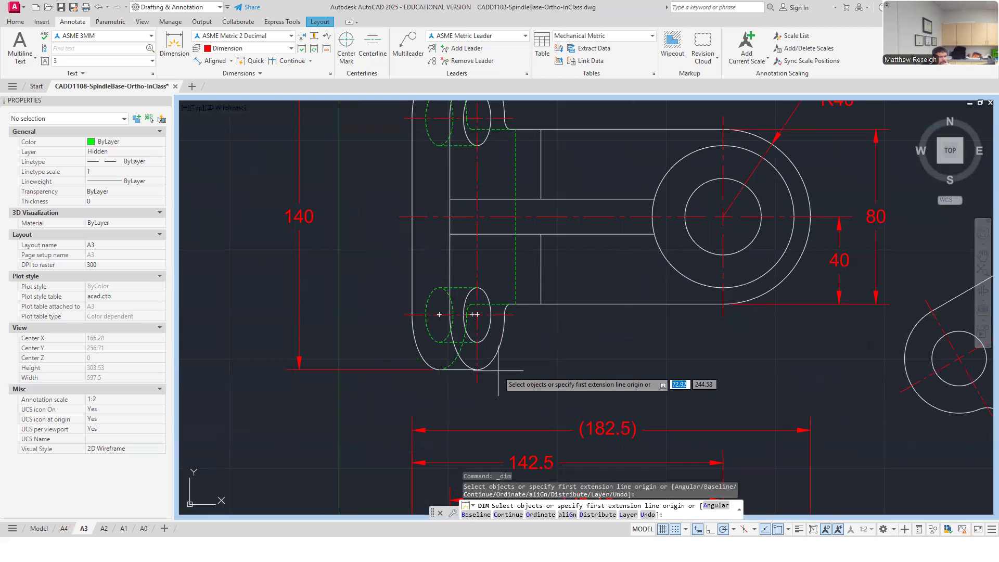
{"action": "key", "text": "Return"}
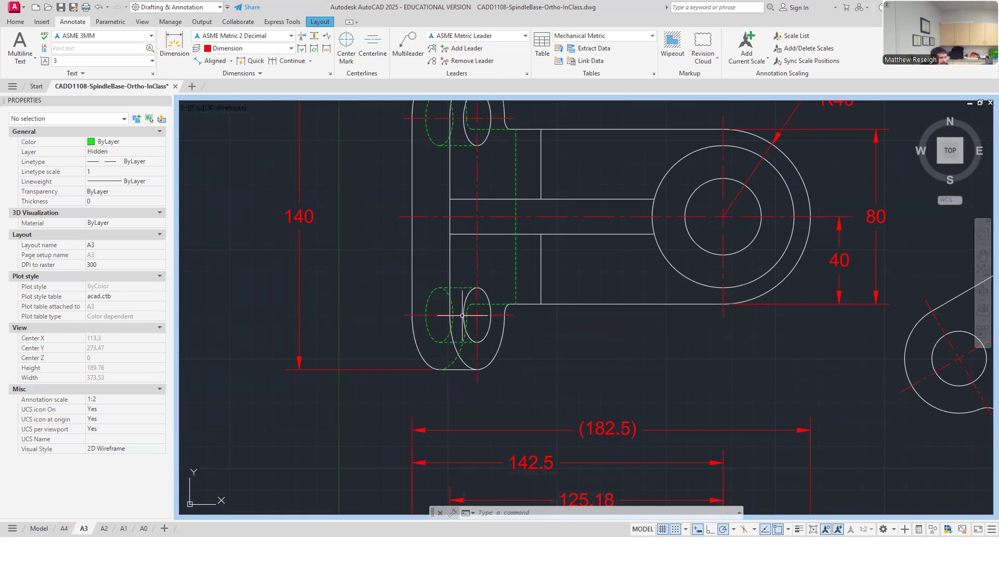
- Dimension vertically from the top view's horizontal centerline to the lower leg hole's center, placed between the view and the overall height dimension
{"action": "left_click", "coordinate": [175, 43]}
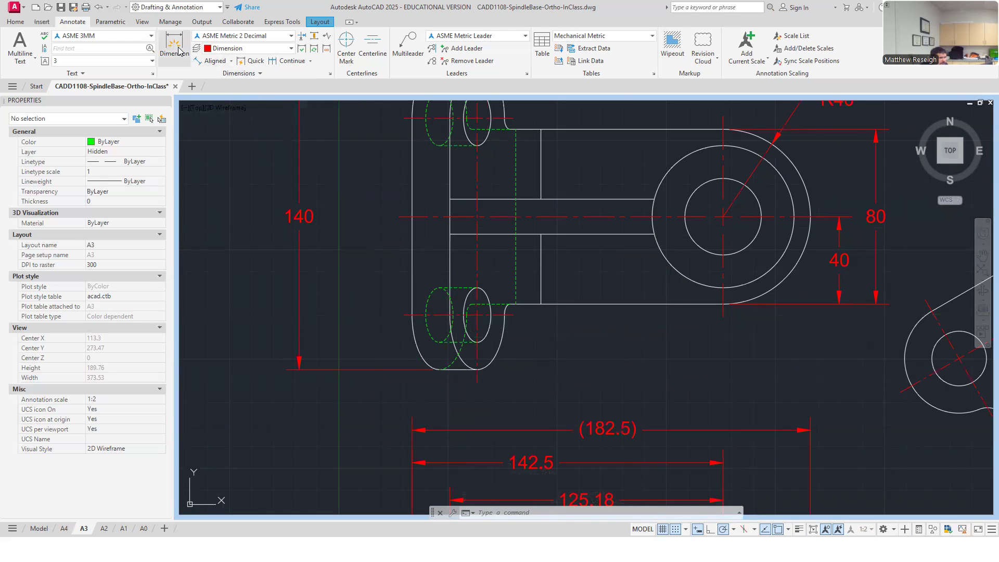
{"action": "left_click", "coordinate": [412, 217]}
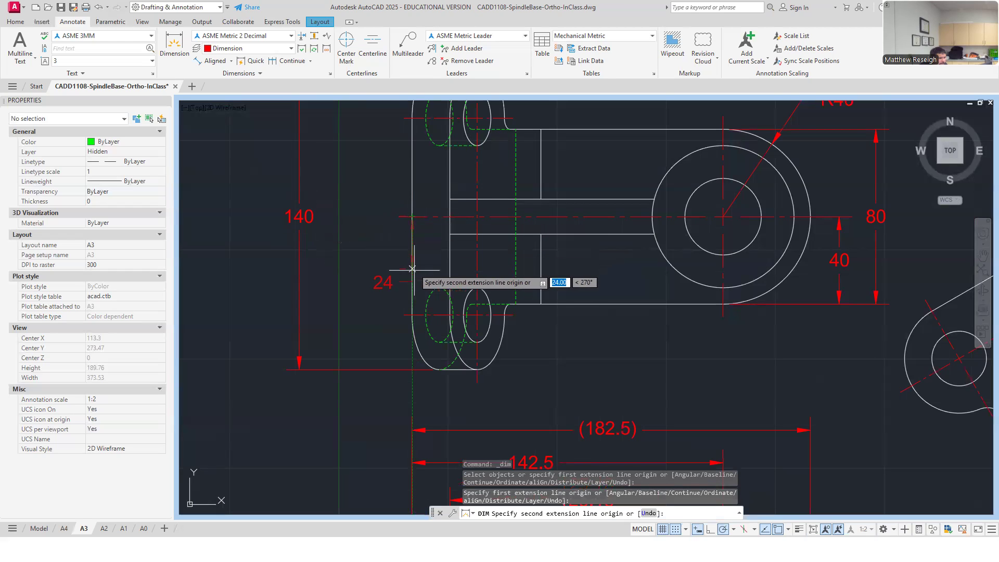
{"action": "left_click", "coordinate": [412, 315]}
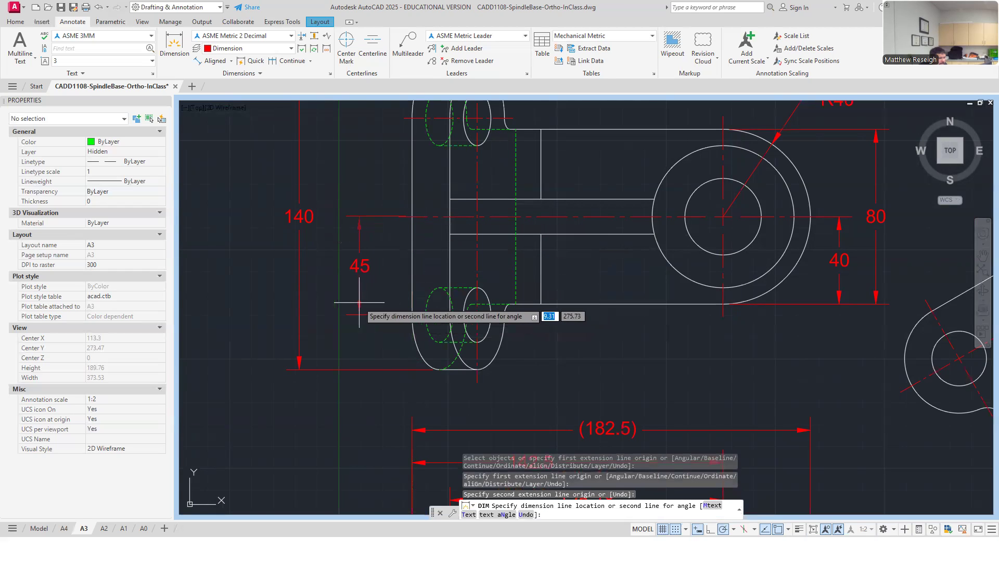
{"action": "left_click", "coordinate": [377, 305]}
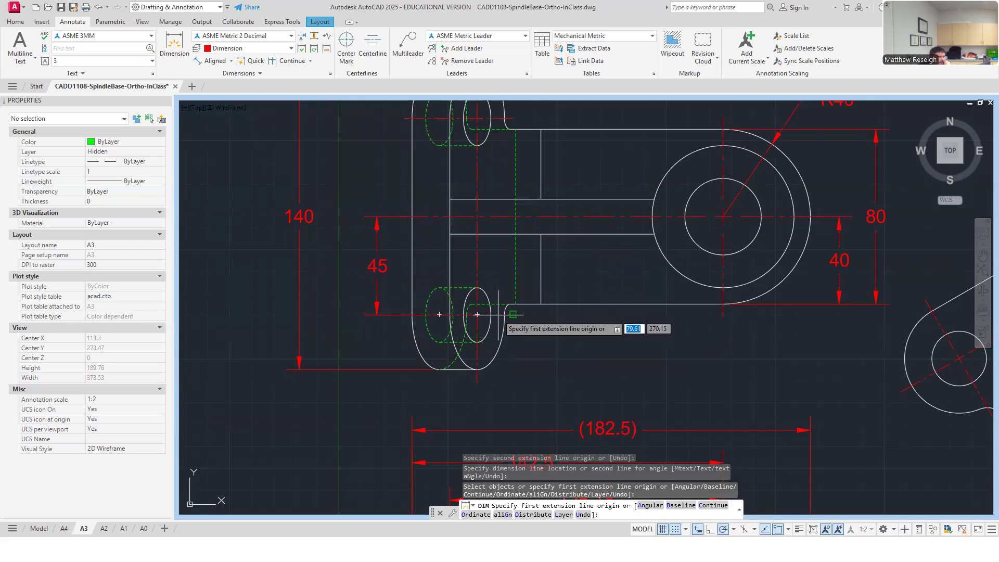
- Dimension vertically from the horizontal centerline to the upper leg hole's center, aligned with the lower hole's dimension
{"action": "scroll", "coordinate": [405, 338], "scroll_direction": "down", "scroll_amount": 3}
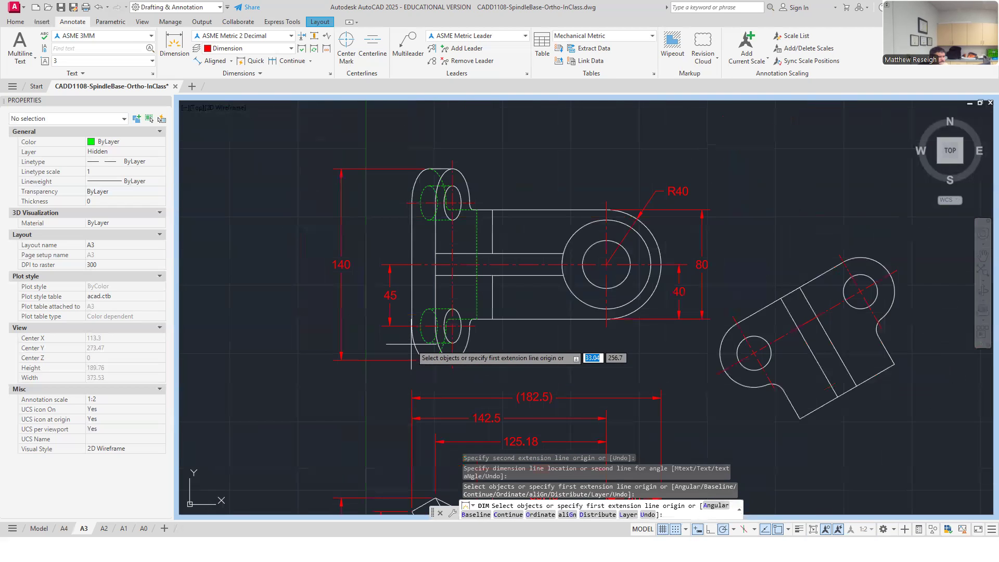
{"action": "scroll", "coordinate": [401, 279], "scroll_direction": "up", "scroll_amount": 4}
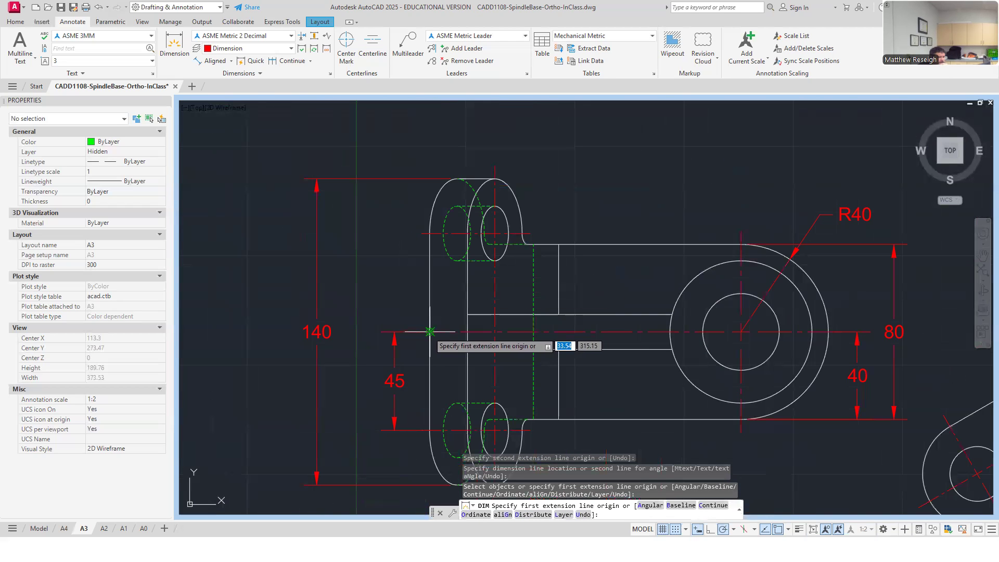
{"action": "left_click", "coordinate": [413, 294]}
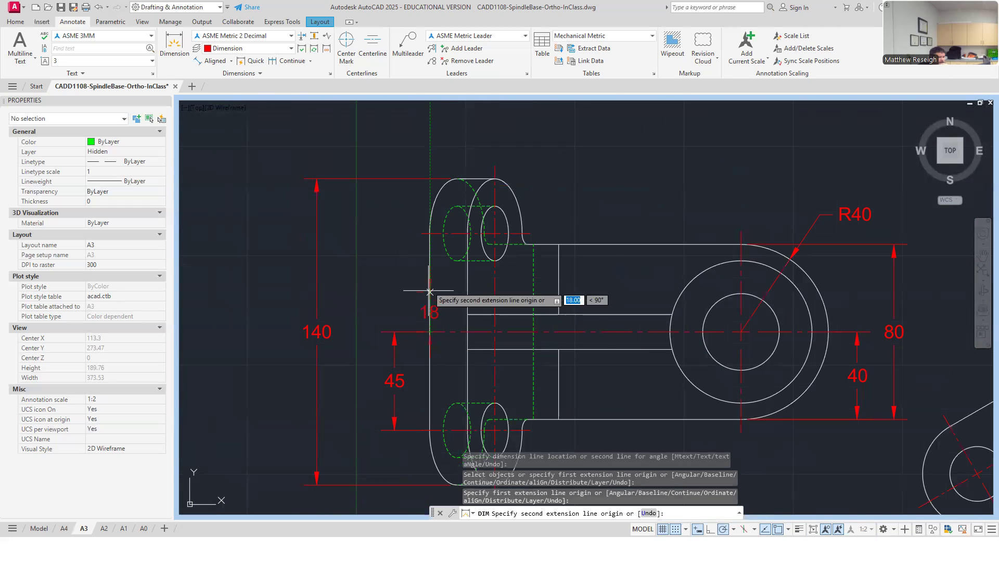
{"action": "left_click", "coordinate": [430, 234]}
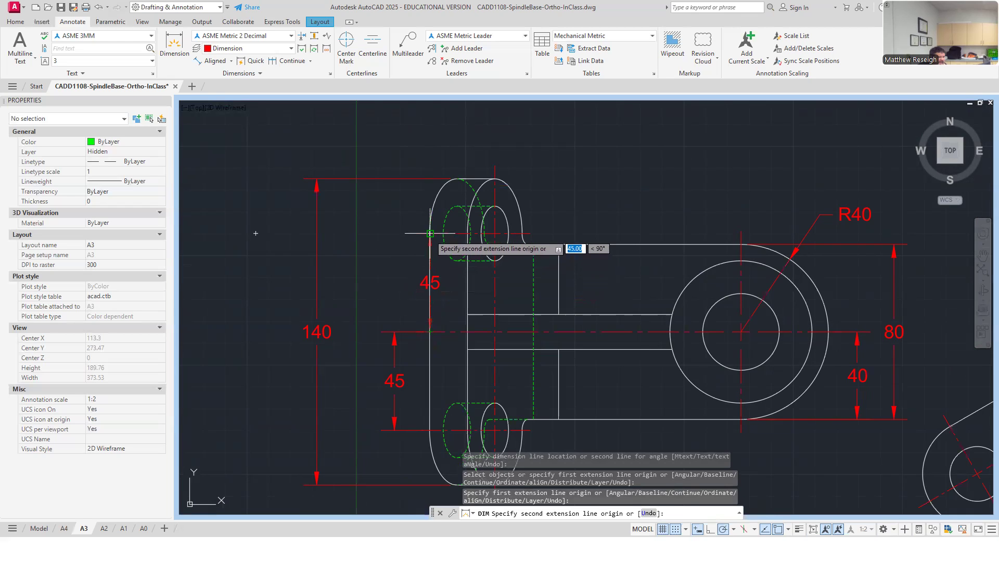
{"action": "left_click", "coordinate": [395, 232]}
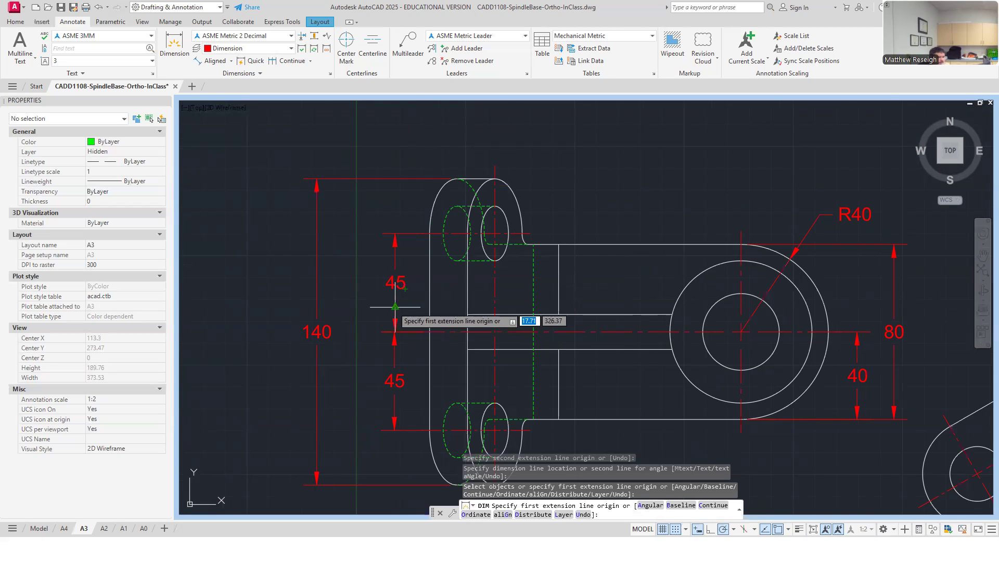
{"action": "scroll", "coordinate": [395, 307], "scroll_direction": "down", "scroll_amount": 2}
{"action": "scroll", "coordinate": [404, 340], "scroll_direction": "up", "scroll_amount": 2}
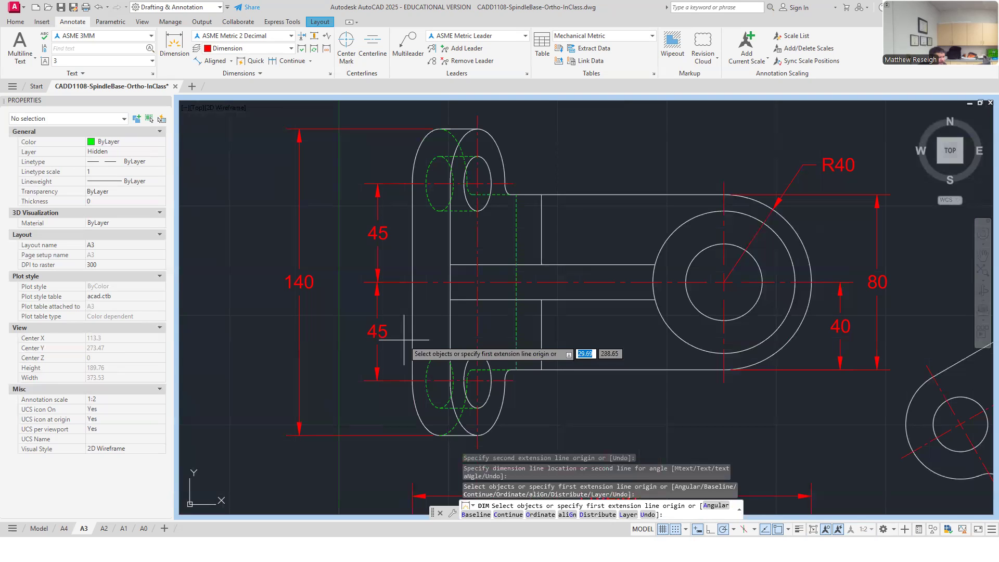
{"action": "key", "text": "Escape"}
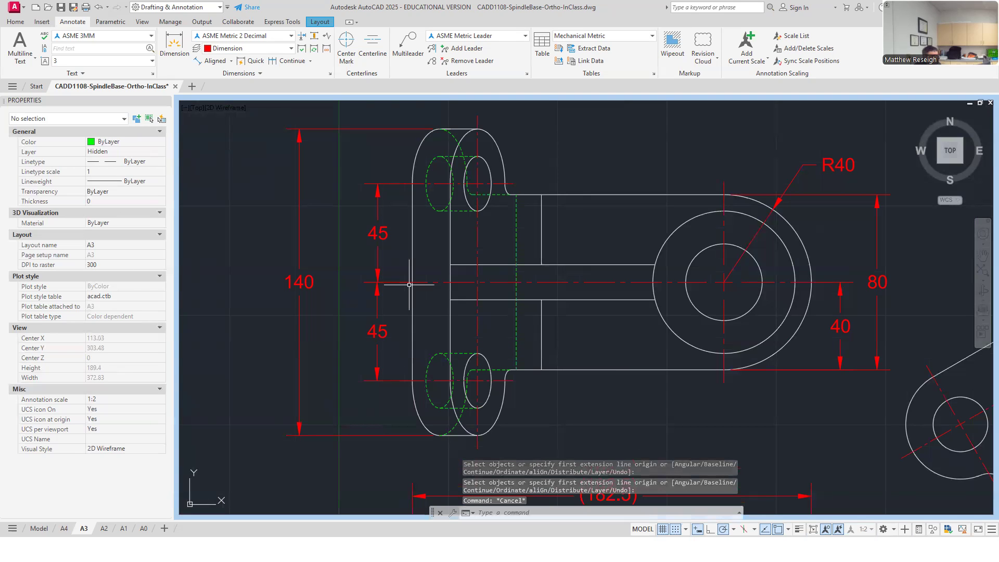
- Move both hole-to-centerline dimensions outward, closer to the overall height dimension of the top view
{"action": "left_click", "coordinate": [376, 231]}
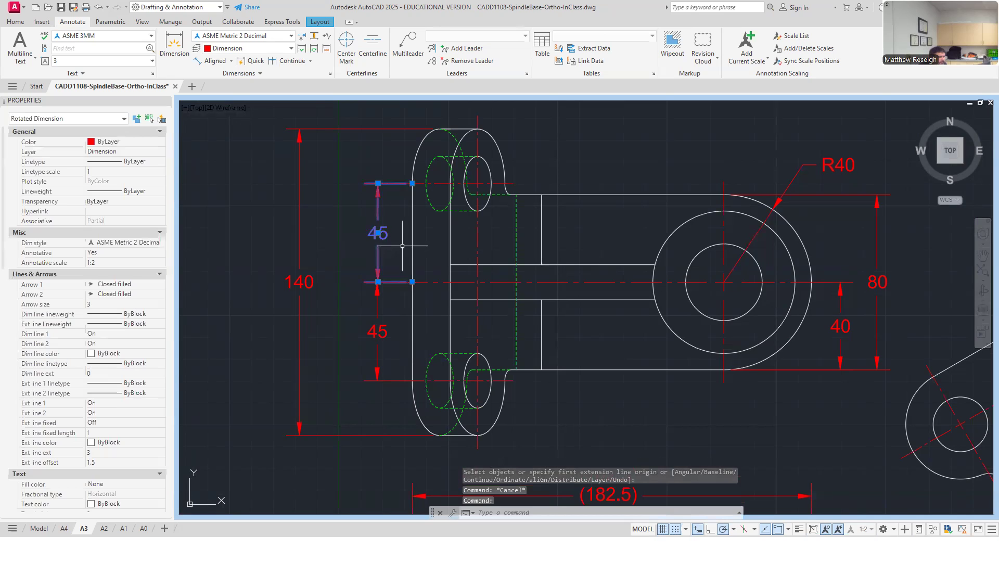
{"action": "left_click", "coordinate": [378, 232]}
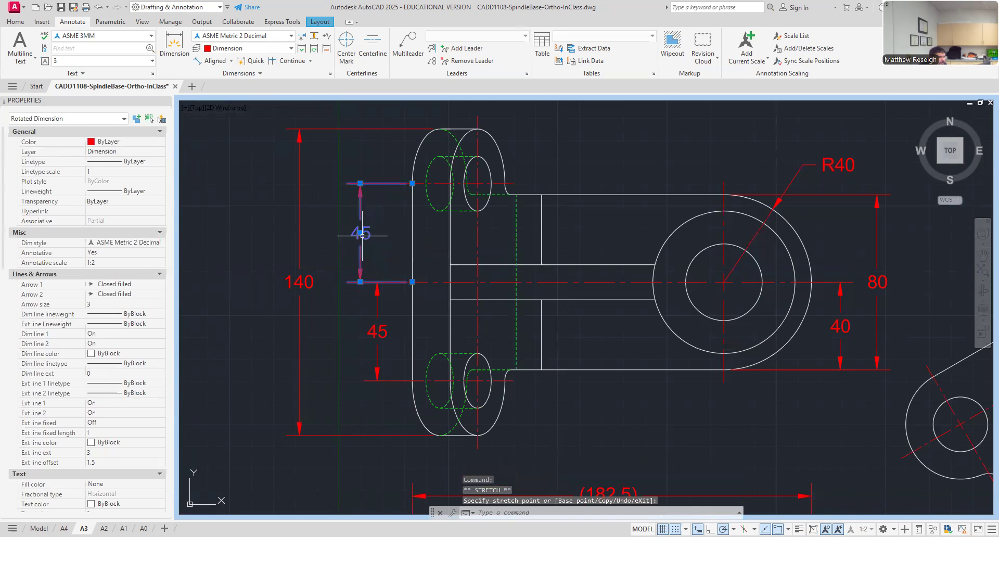
{"action": "left_click", "coordinate": [375, 324]}
{"action": "left_click", "coordinate": [380, 333]}
{"action": "left_click", "coordinate": [377, 332]}
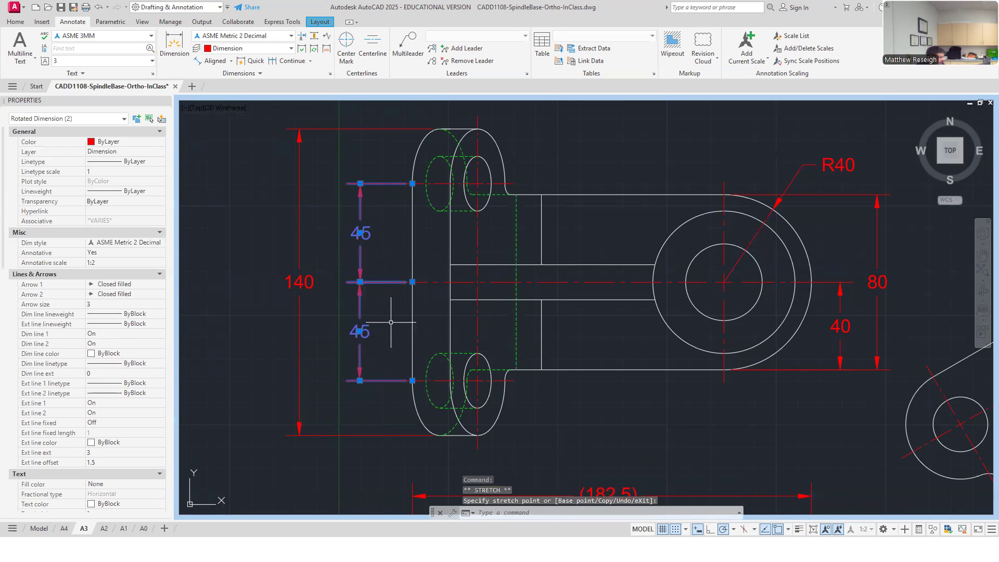
{"action": "key", "text": "Escape"}
{"action": "key", "text": "Escape"}
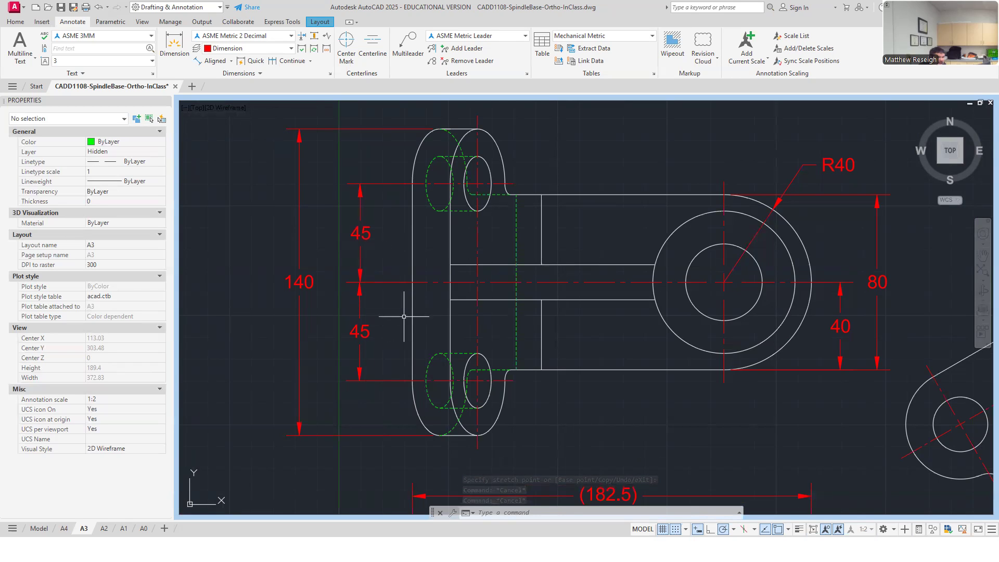
- Move both hole-to-centerline dimensions back toward the top view, keeping them aligned with each other
{"action": "left_click", "coordinate": [376, 241]}
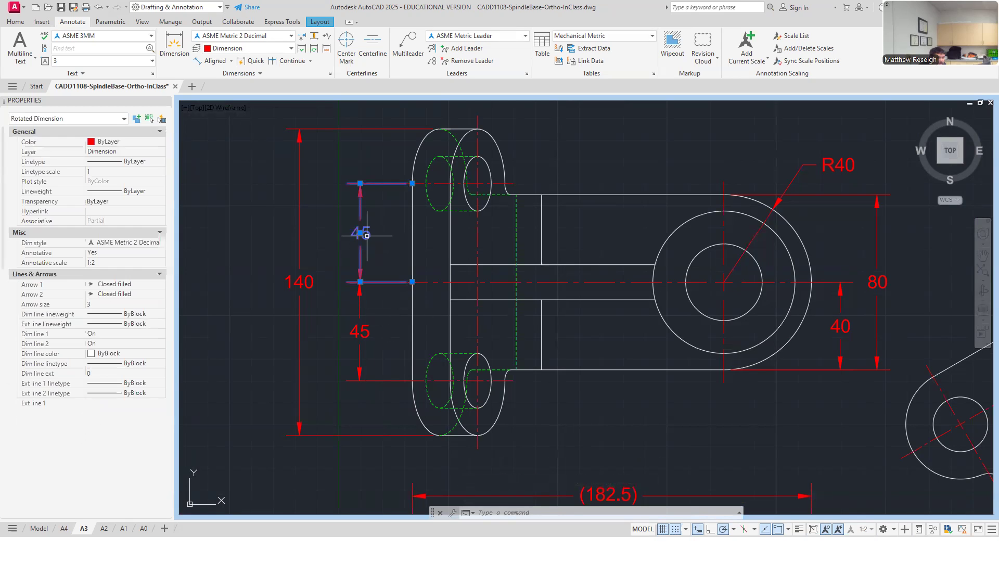
{"action": "left_click", "coordinate": [363, 235]}
{"action": "left_click", "coordinate": [378, 233]}
{"action": "left_click", "coordinate": [361, 332]}
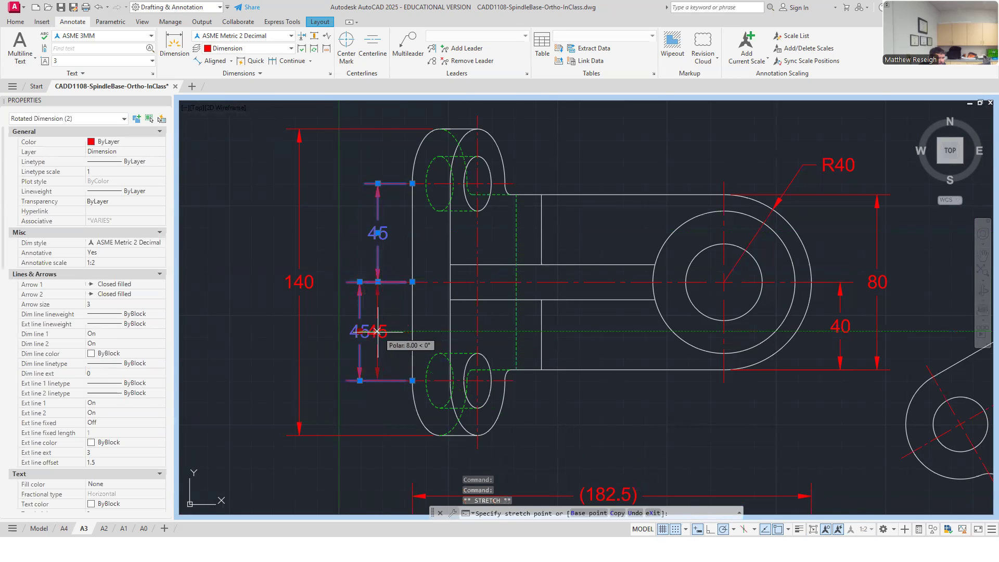
{"action": "left_click", "coordinate": [377, 331]}
- Dimension the vertical distance between the two leg hole centers, placed between the centerline dimensions and the overall height dimension
{"action": "left_click", "coordinate": [174, 44]}
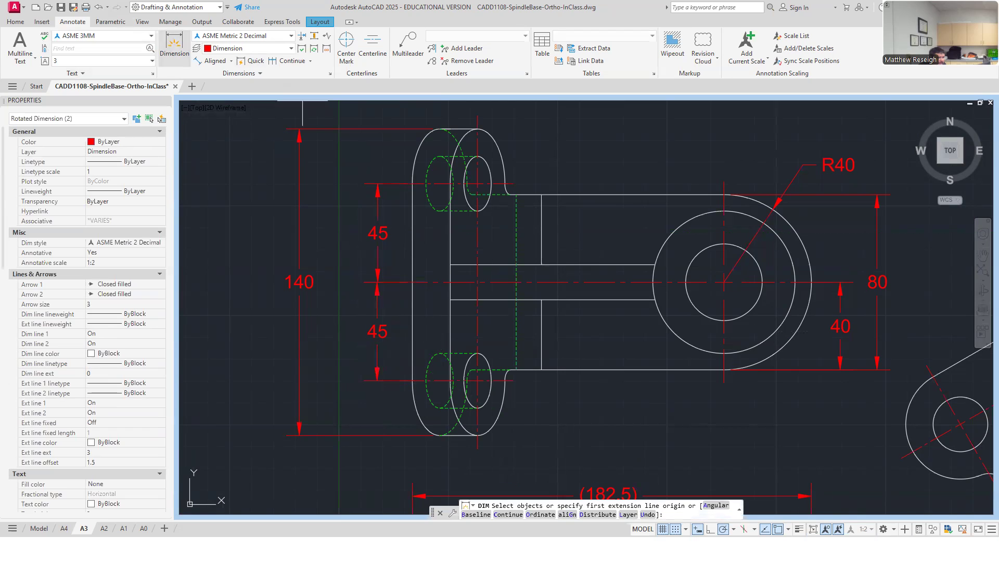
{"action": "left_click", "coordinate": [415, 183]}
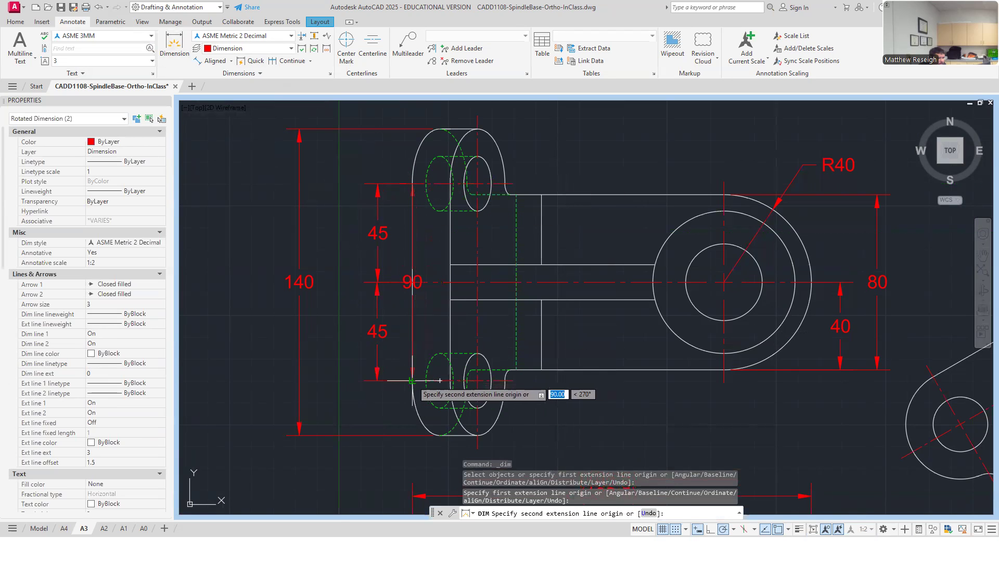
{"action": "left_click", "coordinate": [440, 381]}
{"action": "left_click", "coordinate": [343, 359]}
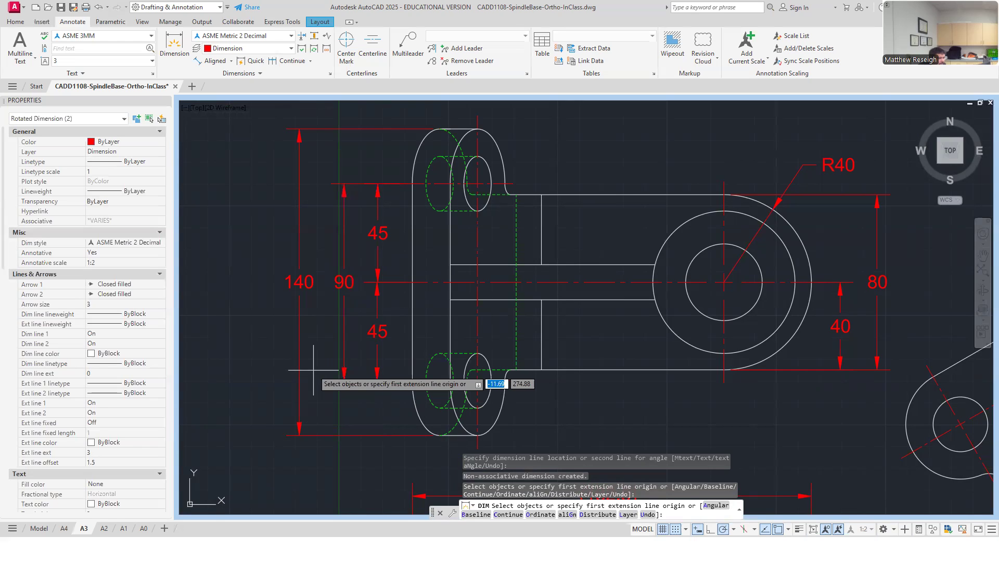
{"action": "scroll", "coordinate": [391, 313], "scroll_direction": "down", "scroll_amount": 2}
{"action": "scroll", "coordinate": [398, 333], "scroll_direction": "up", "scroll_amount": 2}
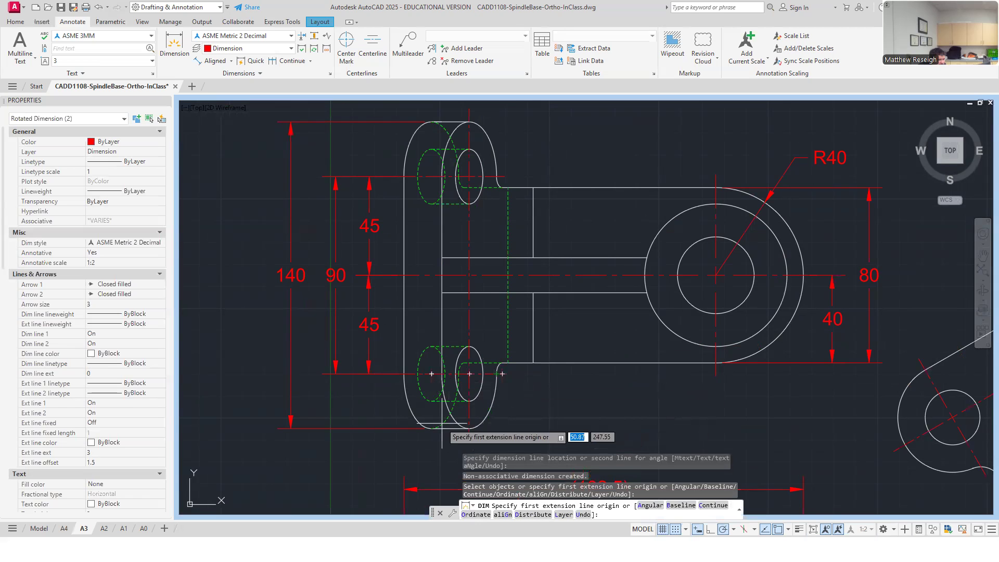
{"action": "scroll", "coordinate": [447, 426], "scroll_direction": "down", "scroll_amount": 4}
{"action": "scroll", "coordinate": [448, 365], "scroll_direction": "up", "scroll_amount": 4}
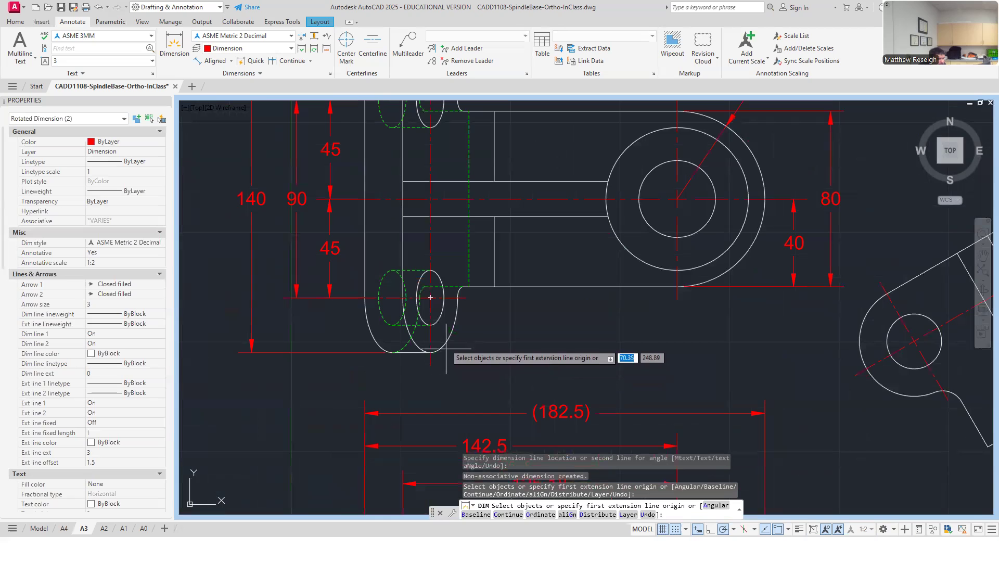
{"action": "key", "text": "Escape"}
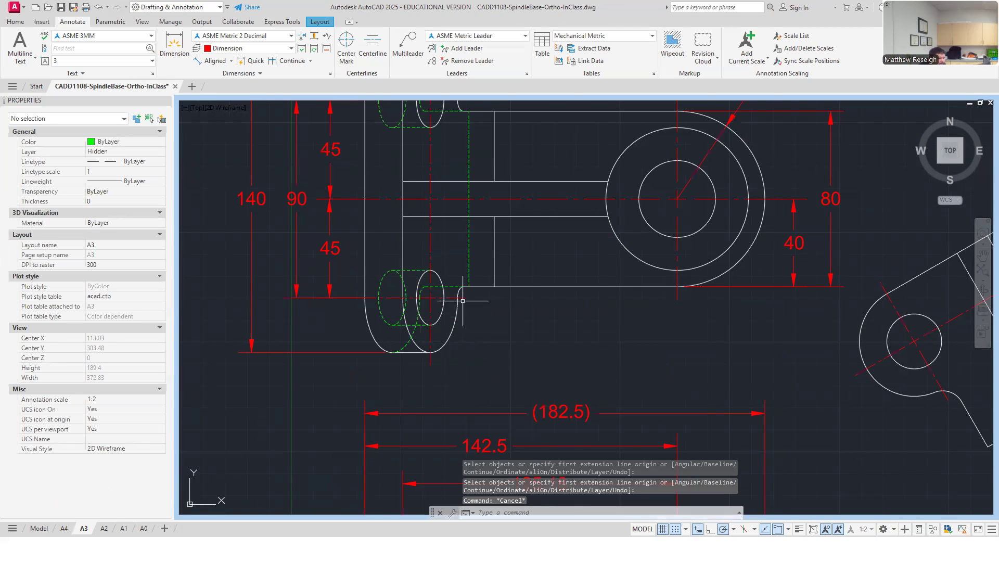
- Add a radius dimension to the upper rounded leg end in the auxiliary view, with its text placed above the arc
{"action": "scroll", "coordinate": [453, 306], "scroll_direction": "down", "scroll_amount": 2}
{"action": "scroll", "coordinate": [451, 299], "scroll_direction": "down", "scroll_amount": 2}
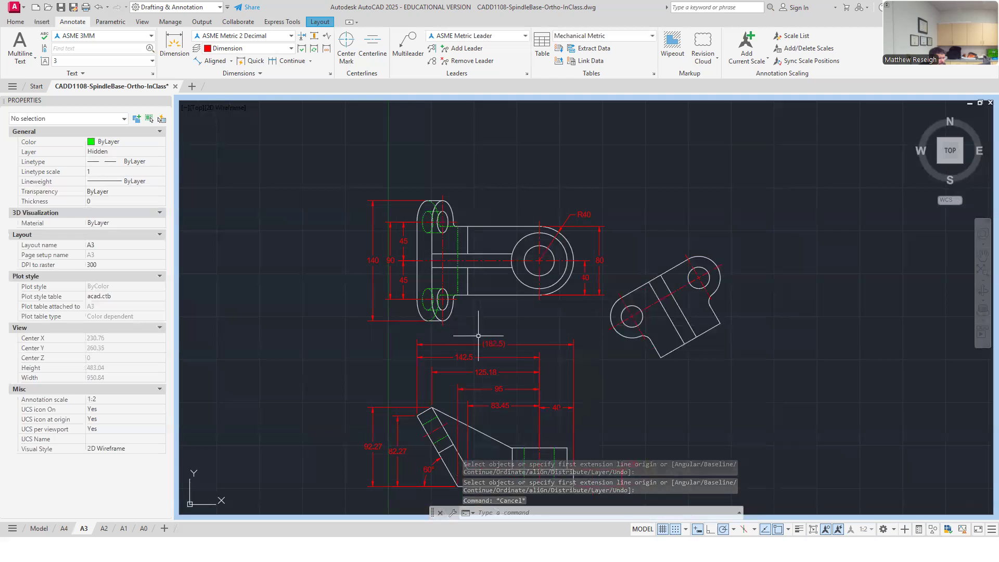
{"action": "scroll", "coordinate": [640, 320], "scroll_direction": "up", "scroll_amount": 4}
{"action": "scroll", "coordinate": [482, 312], "scroll_direction": "down", "scroll_amount": 4}
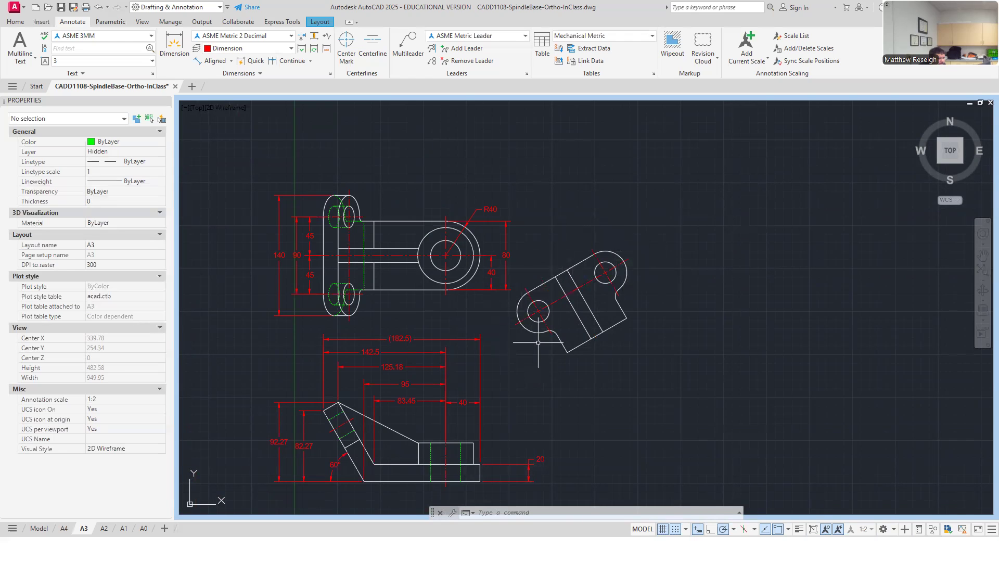
{"action": "left_click", "coordinate": [232, 62]}
{"action": "left_click", "coordinate": [219, 164]}
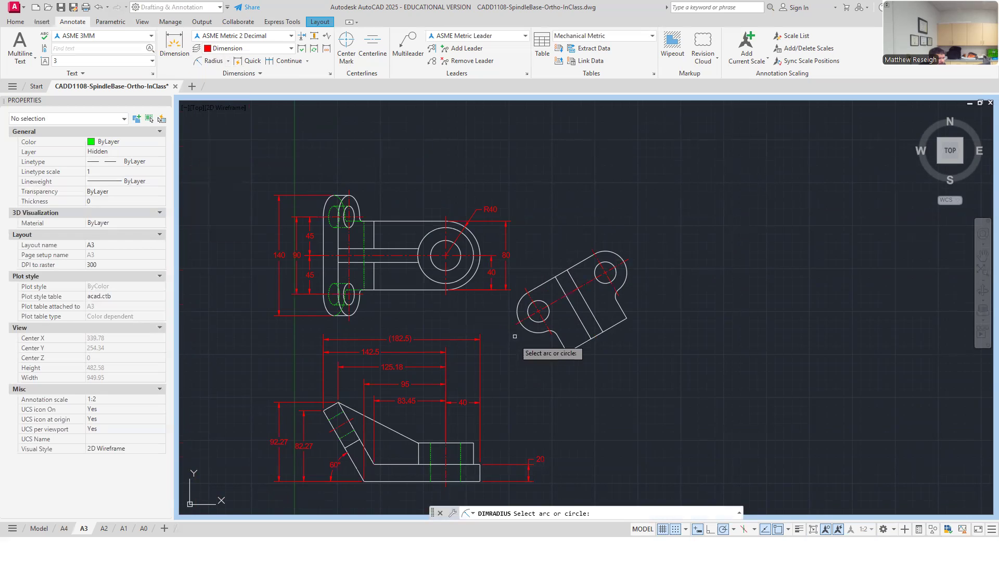
{"action": "scroll", "coordinate": [514, 333], "scroll_direction": "up", "scroll_amount": 4}
{"action": "scroll", "coordinate": [526, 307], "scroll_direction": "down", "scroll_amount": 4}
{"action": "scroll", "coordinate": [619, 236], "scroll_direction": "up", "scroll_amount": 4}
{"action": "left_click", "coordinate": [619, 236]}
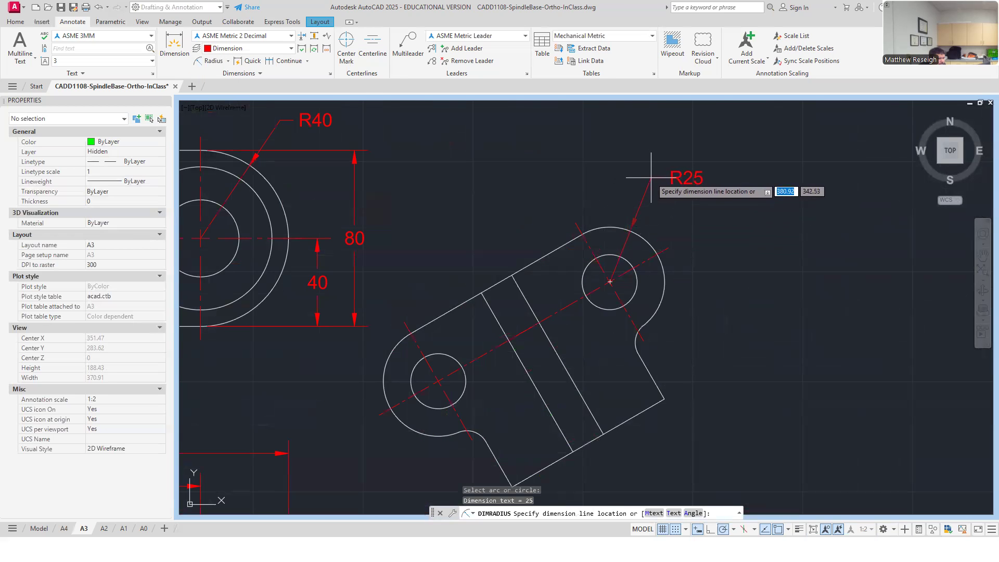
{"action": "left_click", "coordinate": [648, 170]}
- Add the prefix 2X before the radius value of the auxiliary view's upper leg end
{"action": "scroll", "coordinate": [552, 322], "scroll_direction": "down", "scroll_amount": 4}
{"action": "scroll", "coordinate": [567, 330], "scroll_direction": "up", "scroll_amount": 1}
{"action": "scroll", "coordinate": [567, 330], "scroll_direction": "up", "scroll_amount": 4}
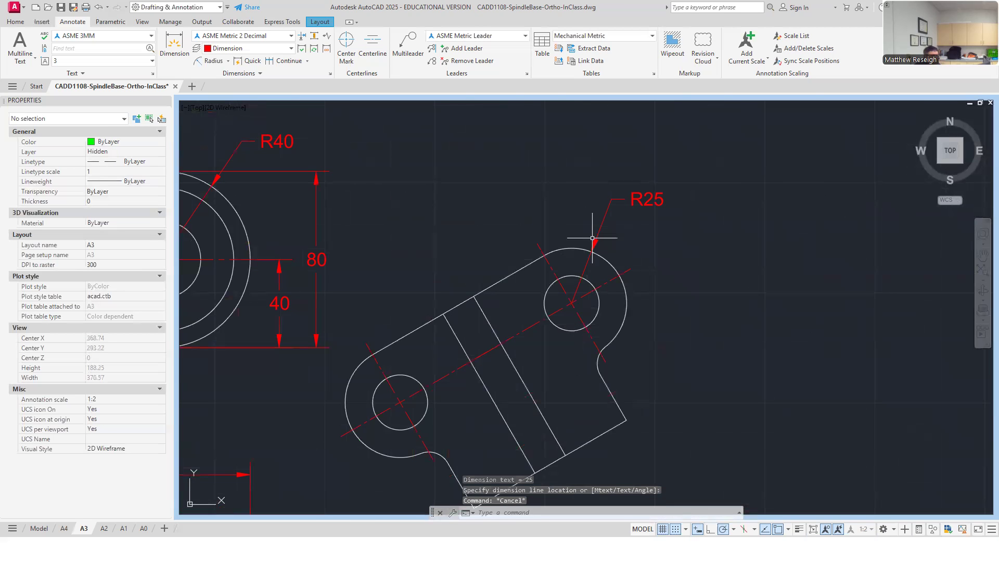
{"action": "double_click", "coordinate": [637, 199]}
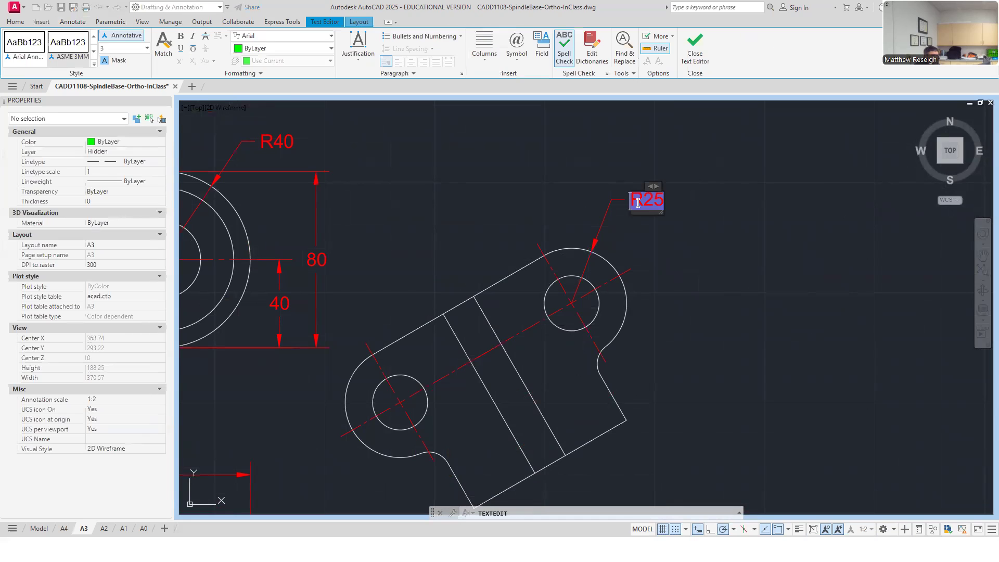
{"action": "left_click", "coordinate": [638, 203]}
{"action": "type", "text": "2x"}
{"action": "key", "text": "BackSpace"}
{"action": "type", "text": "X"}
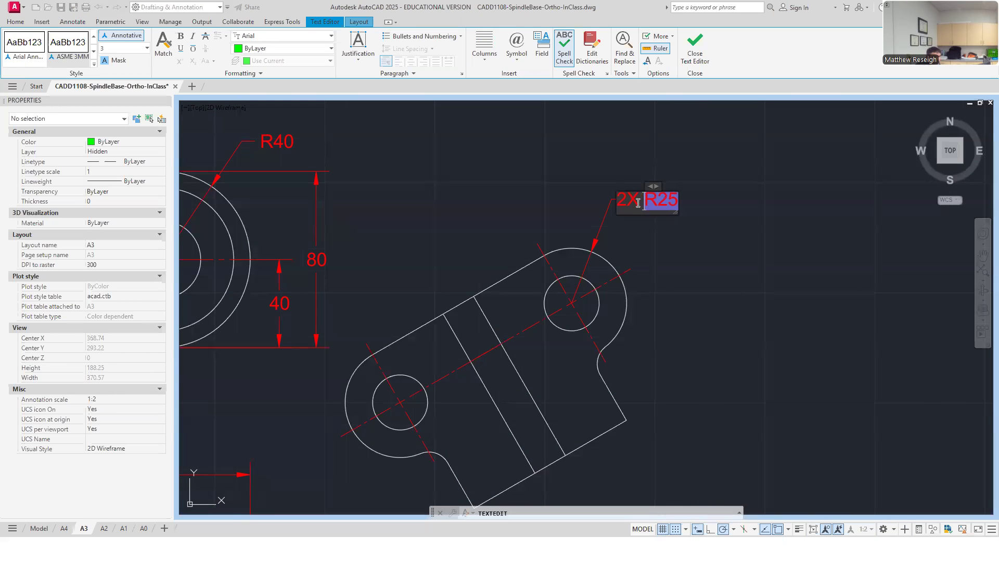
{"action": "left_click", "coordinate": [739, 244]}
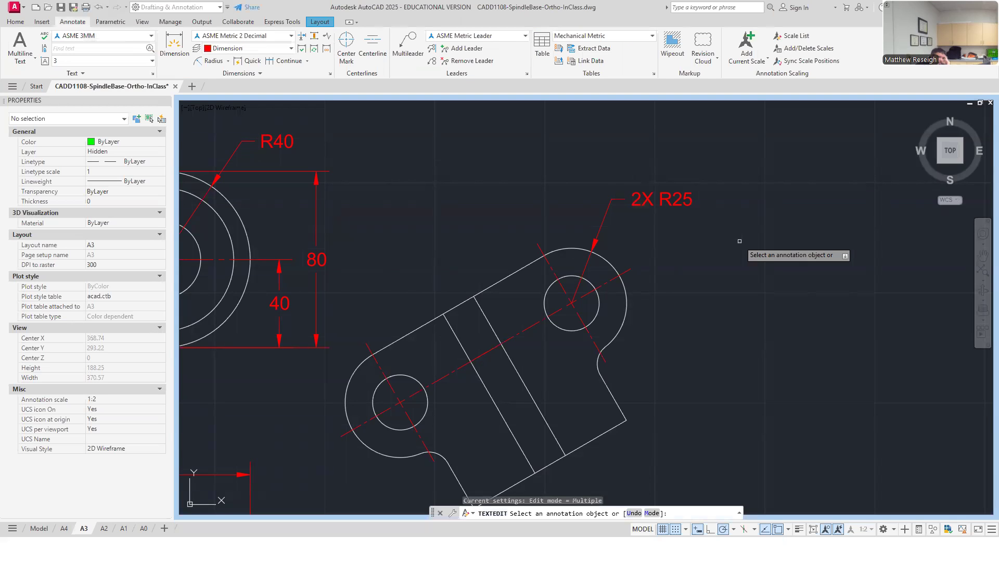
- Add a radius dimension to the fillet beneath the upper leg end in the auxiliary view, with its text placed outside the part
{"action": "scroll", "coordinate": [740, 240], "scroll_direction": "down", "scroll_amount": 2}
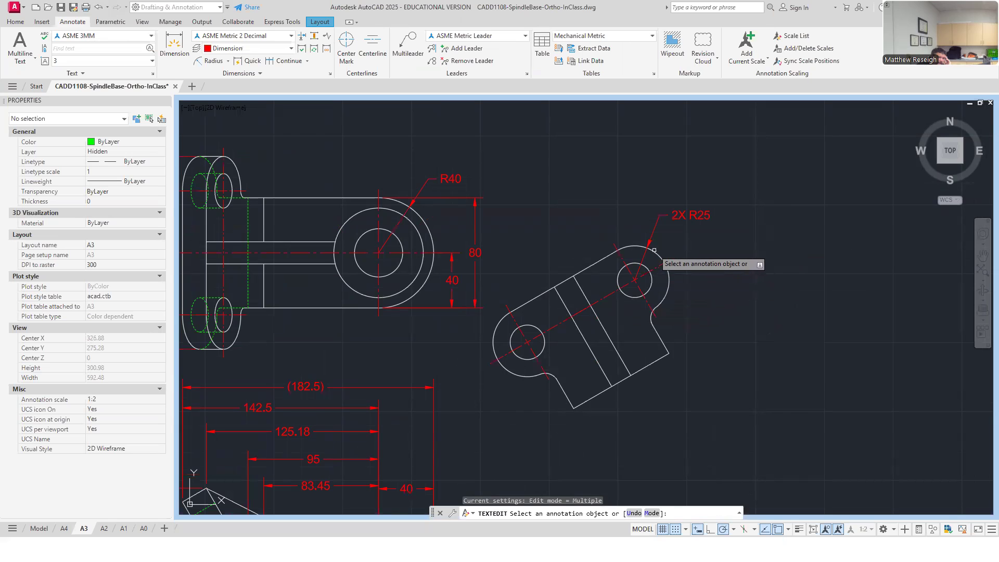
{"action": "scroll", "coordinate": [297, 289], "scroll_direction": "down", "scroll_amount": 2}
{"action": "scroll", "coordinate": [218, 278], "scroll_direction": "up", "scroll_amount": 5}
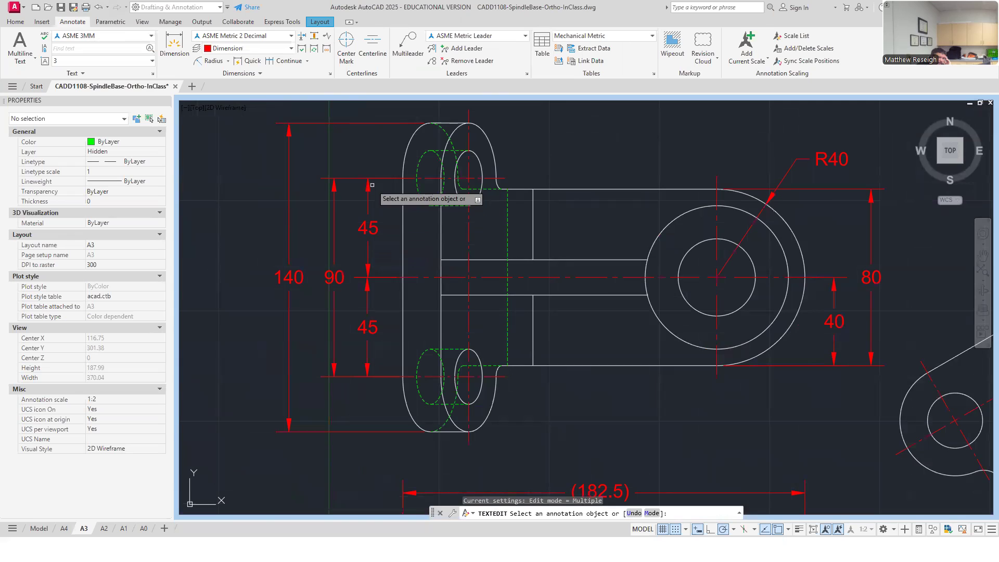
{"action": "scroll", "coordinate": [374, 263], "scroll_direction": "down", "scroll_amount": 5}
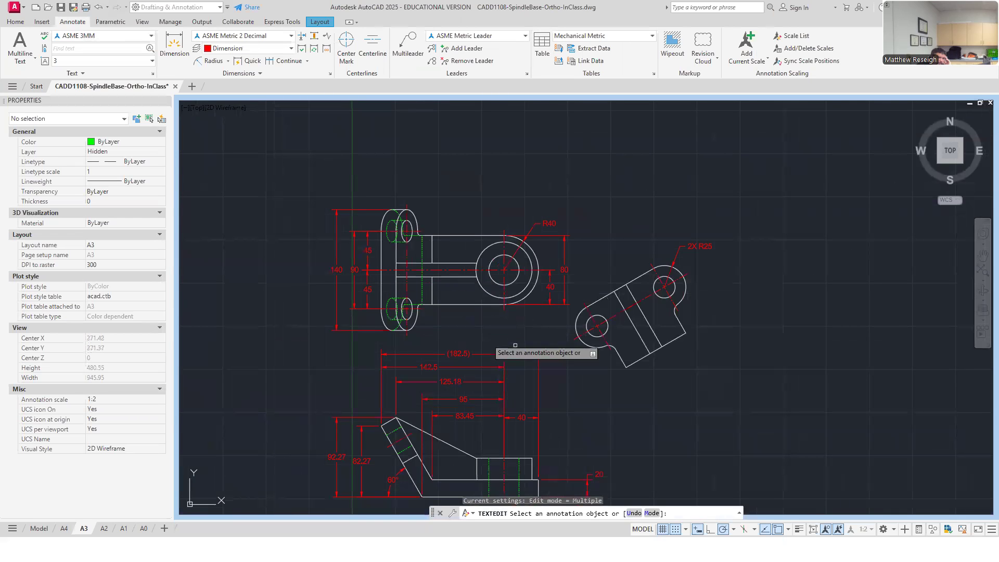
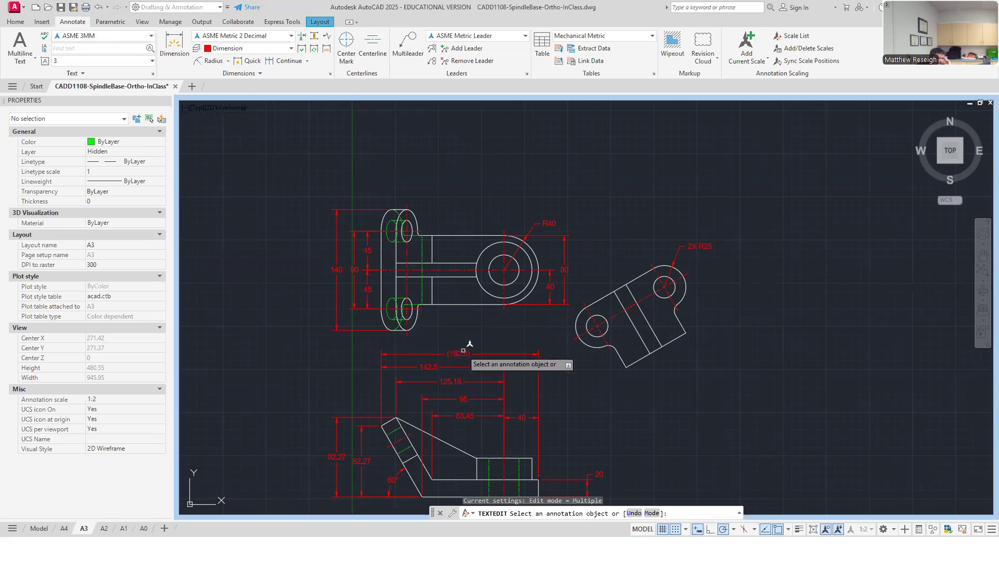
{"action": "left_click", "coordinate": [213, 60]}
{"action": "scroll", "coordinate": [721, 309], "scroll_direction": "up", "scroll_amount": 2}
{"action": "scroll", "coordinate": [720, 309], "scroll_direction": "up", "scroll_amount": 4}
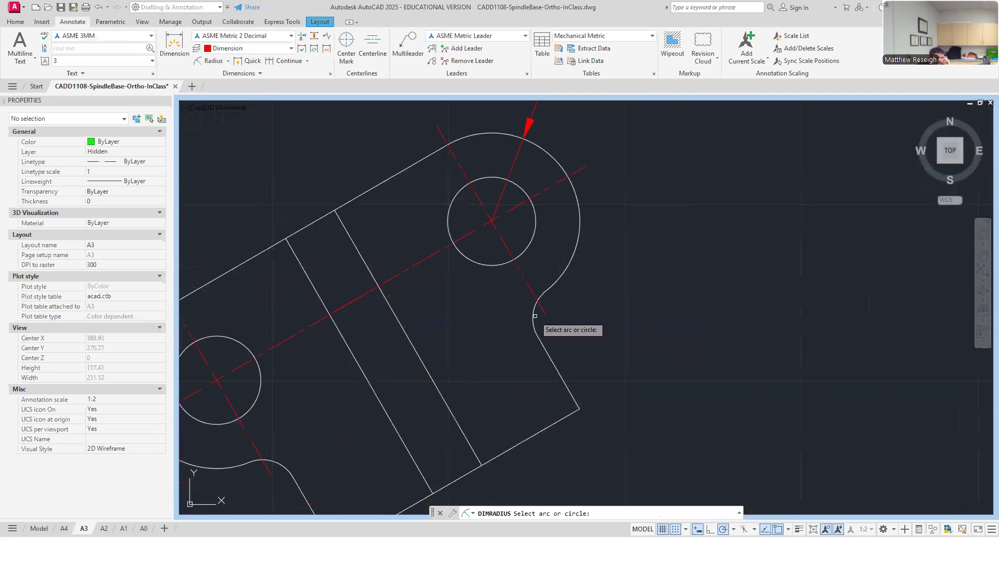
{"action": "left_click", "coordinate": [533, 314]}
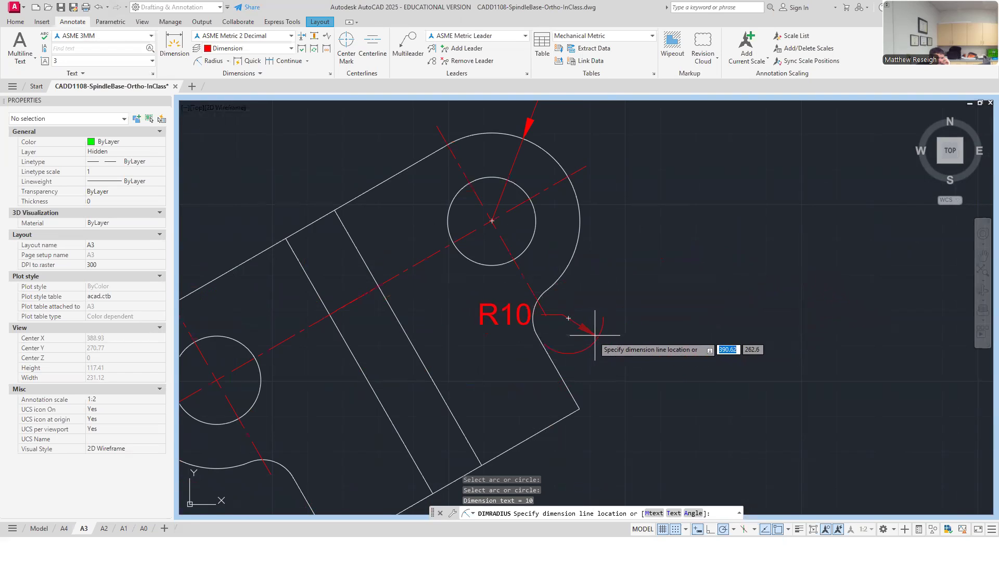
{"action": "left_click", "coordinate": [620, 326]}
{"action": "scroll", "coordinate": [593, 319], "scroll_direction": "down", "scroll_amount": 3}
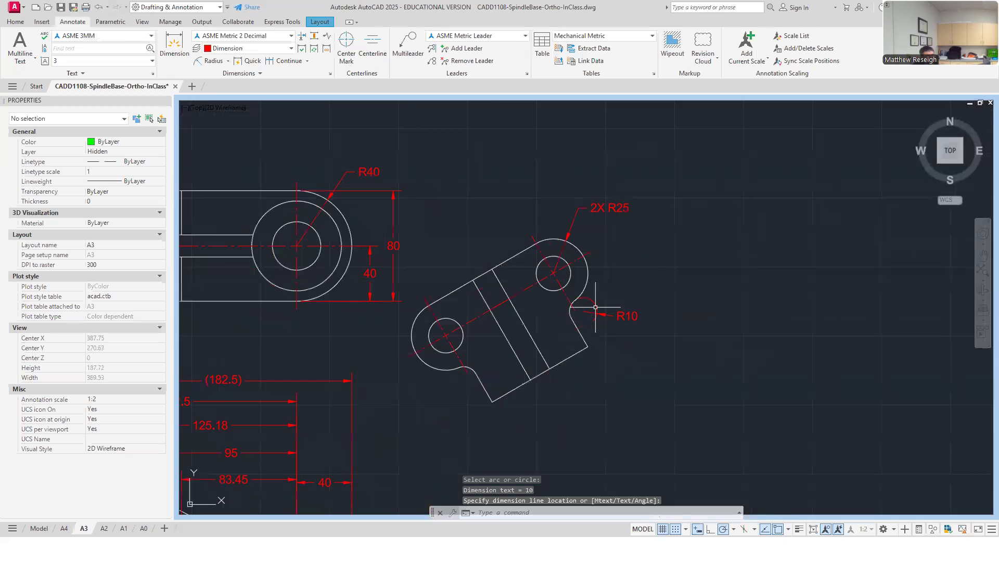
- Add the prefix 2X before the fillet's radius value in the auxiliary view and finish text editing
{"action": "scroll", "coordinate": [618, 328], "scroll_direction": "up", "scroll_amount": 3}
{"action": "key", "text": "Escape"}
{"action": "left_click", "coordinate": [632, 320]}
{"action": "left_click", "coordinate": [631, 313]}
{"action": "double_click", "coordinate": [633, 316]}
{"action": "key", "text": "Home"}
{"action": "type", "text": "2X"}
{"action": "left_click", "coordinate": [666, 239]}
{"action": "key", "text": "Escape"}
- Move the fillet's radius dimension text lower so its leader angles diagonally down, away from the auxiliary view
{"action": "scroll", "coordinate": [632, 242], "scroll_direction": "down", "scroll_amount": 5}
{"action": "scroll", "coordinate": [622, 251], "scroll_direction": "up", "scroll_amount": 5}
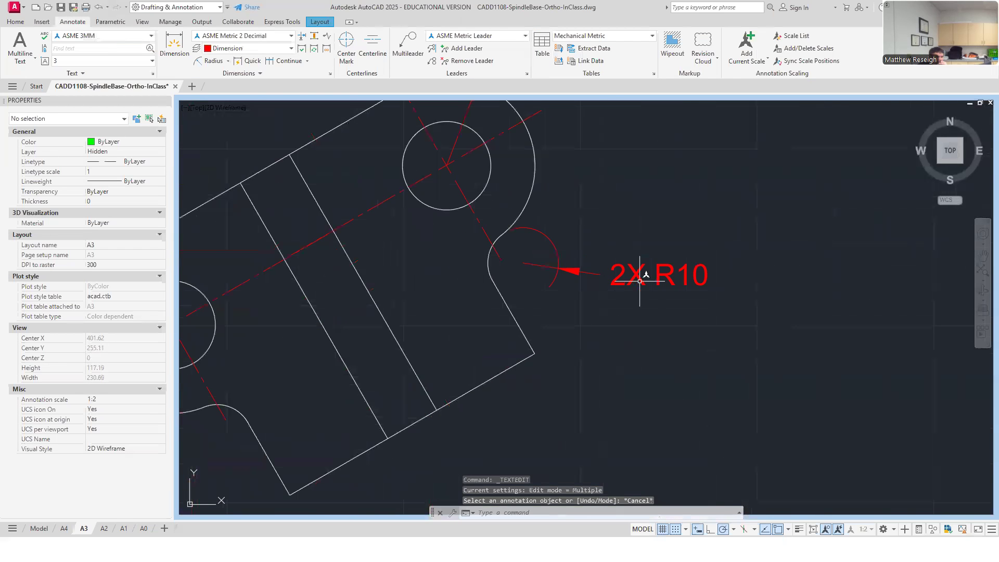
{"action": "left_click", "coordinate": [655, 274]}
{"action": "left_click", "coordinate": [659, 274]}
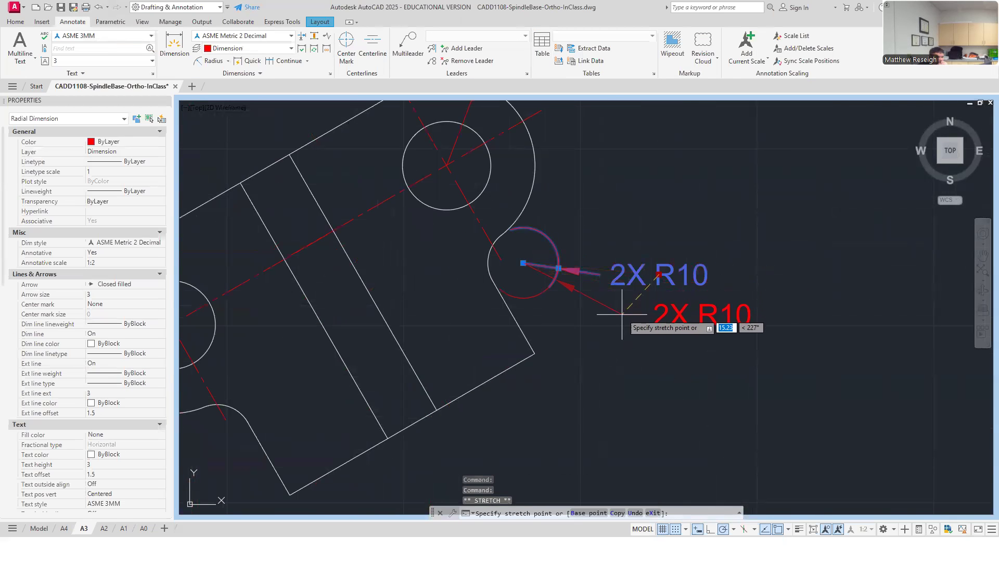
{"action": "left_click", "coordinate": [585, 330]}
{"action": "left_click", "coordinate": [649, 214]}
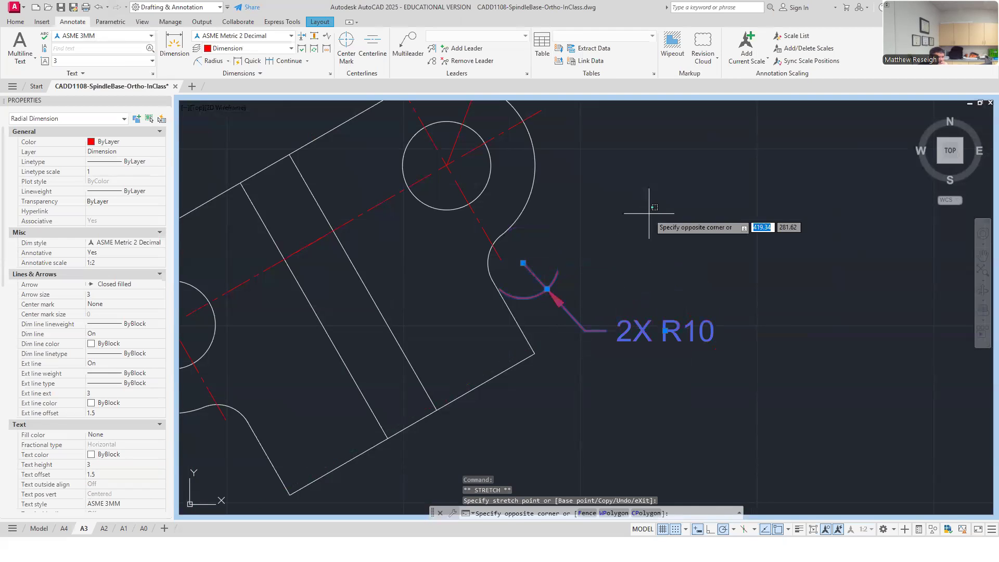
{"action": "key", "text": "Escape"}
{"action": "key", "text": "Escape"}
{"action": "scroll", "coordinate": [637, 218], "scroll_direction": "down", "scroll_amount": 4}
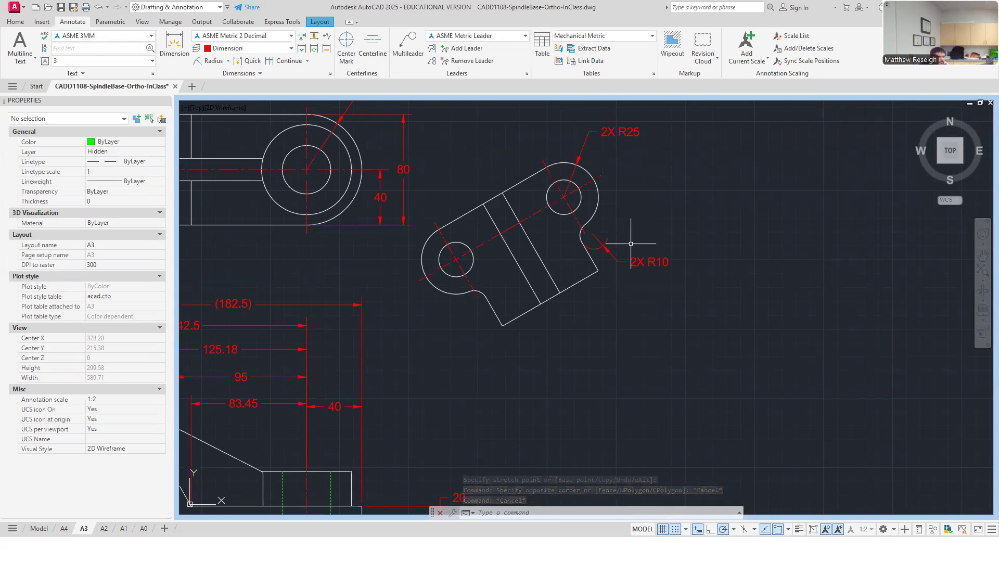
- Examine the auxiliary view's fillet arc and its radius dimension, and compare them with the corresponding leg features in the top view
{"action": "scroll", "coordinate": [594, 243], "scroll_direction": "up", "scroll_amount": 4}
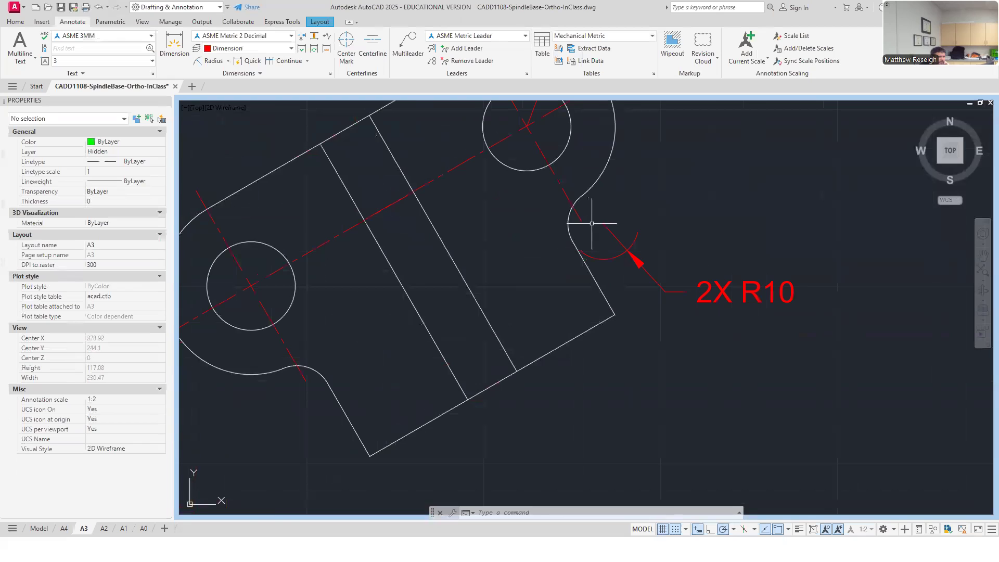
{"action": "left_click", "coordinate": [568, 229]}
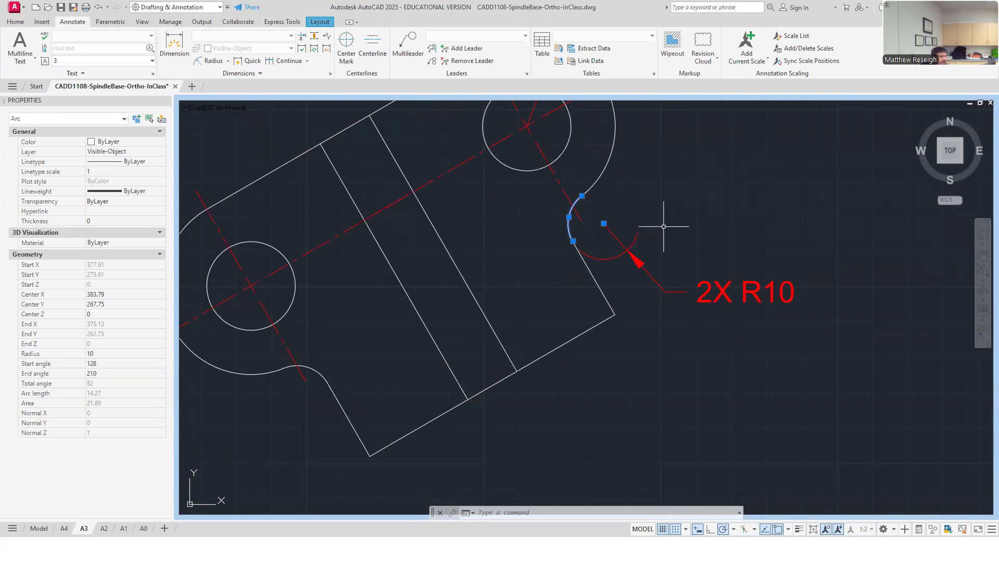
{"action": "key", "text": "Escape"}
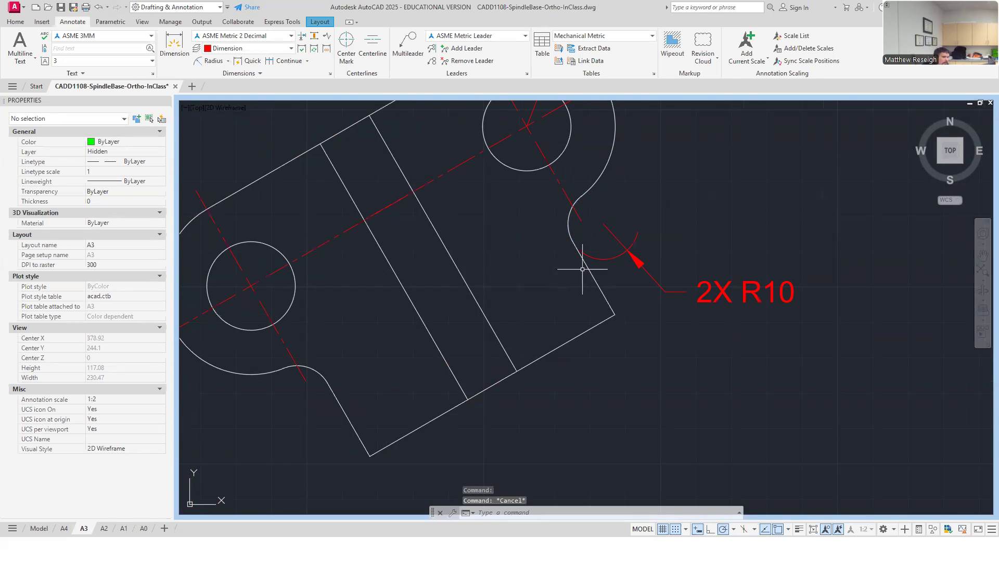
{"action": "scroll", "coordinate": [671, 260], "scroll_direction": "down", "scroll_amount": 5}
{"action": "scroll", "coordinate": [680, 247], "scroll_direction": "up", "scroll_amount": 3}
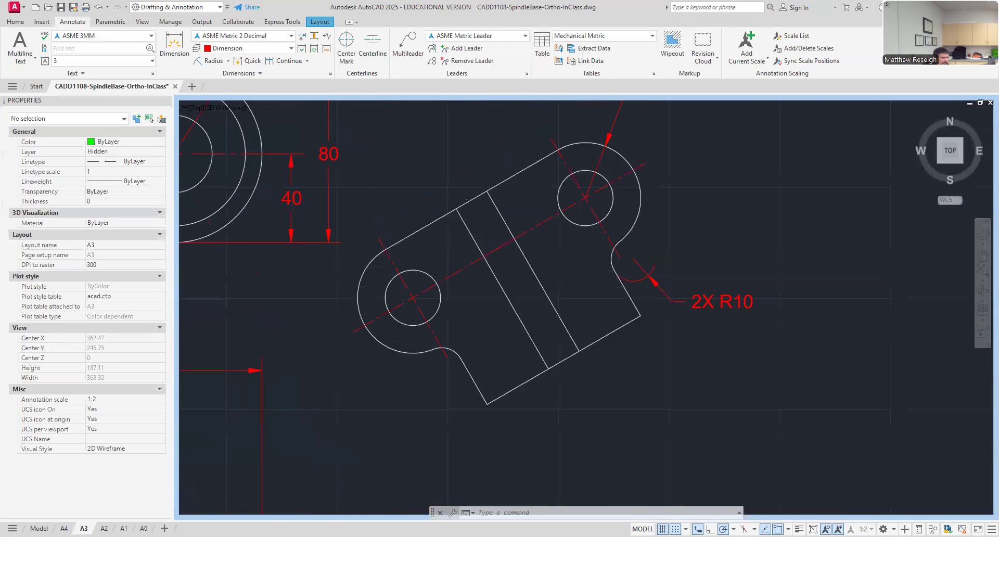
{"action": "scroll", "coordinate": [571, 237], "scroll_direction": "down", "scroll_amount": 3}
{"action": "scroll", "coordinate": [499, 244], "scroll_direction": "up", "scroll_amount": 3}
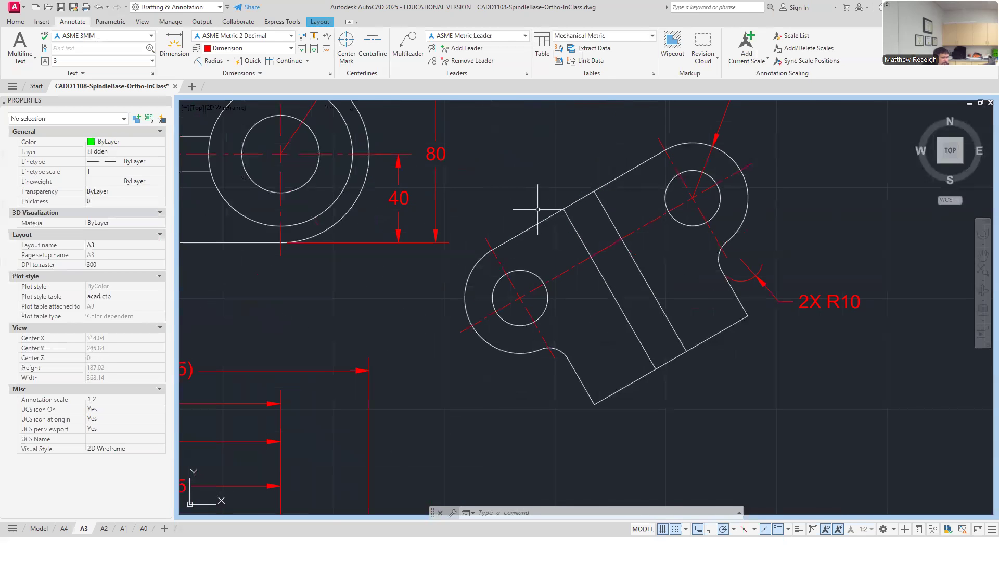
{"action": "scroll", "coordinate": [747, 342], "scroll_direction": "down", "scroll_amount": 2}
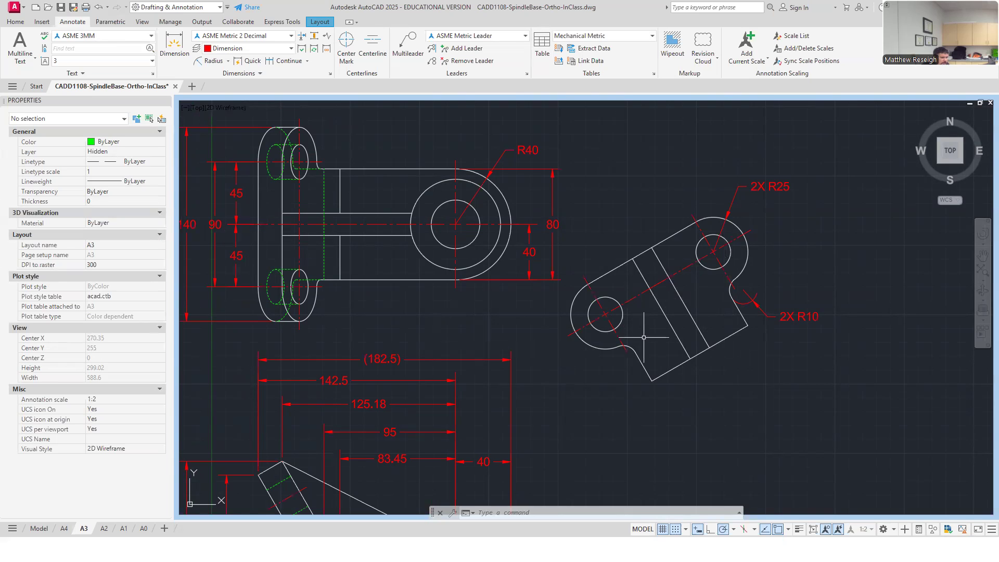
{"action": "scroll", "coordinate": [740, 309], "scroll_direction": "up", "scroll_amount": 4}
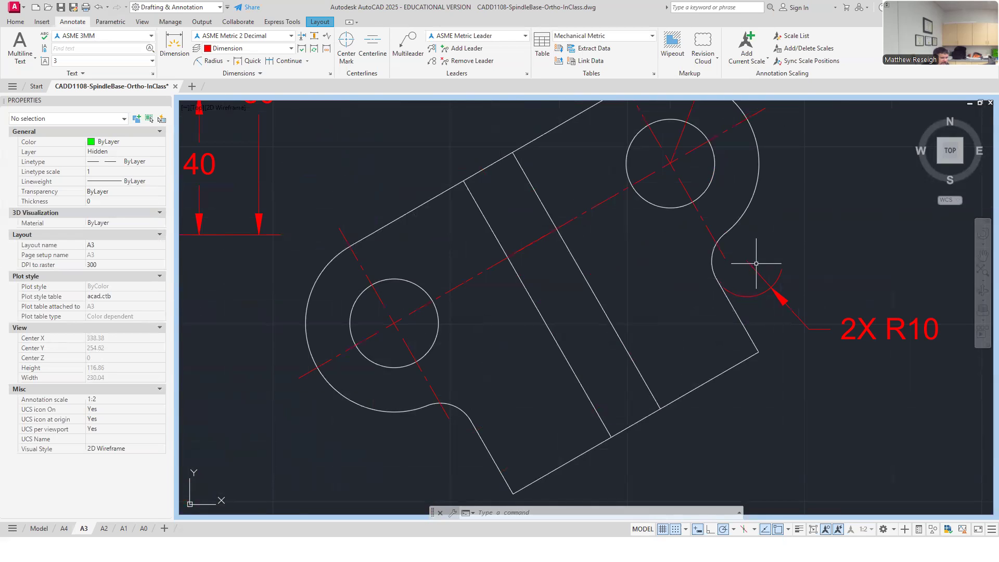
{"action": "scroll", "coordinate": [712, 278], "scroll_direction": "down", "scroll_amount": 2}
{"action": "scroll", "coordinate": [390, 286], "scroll_direction": "down", "scroll_amount": 2}
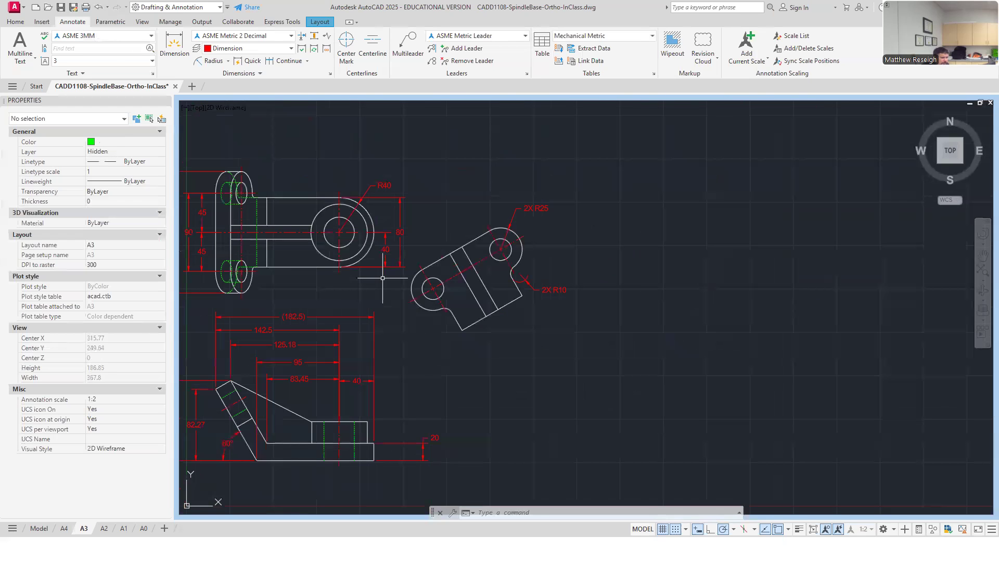
{"action": "scroll", "coordinate": [265, 276], "scroll_direction": "up", "scroll_amount": 3}
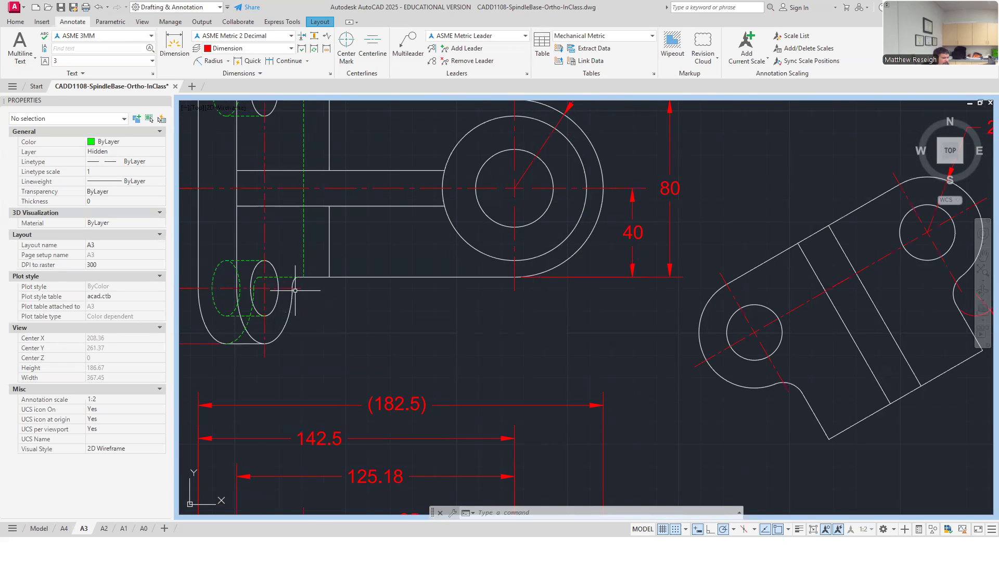
{"action": "scroll", "coordinate": [337, 295], "scroll_direction": "down", "scroll_amount": 2}
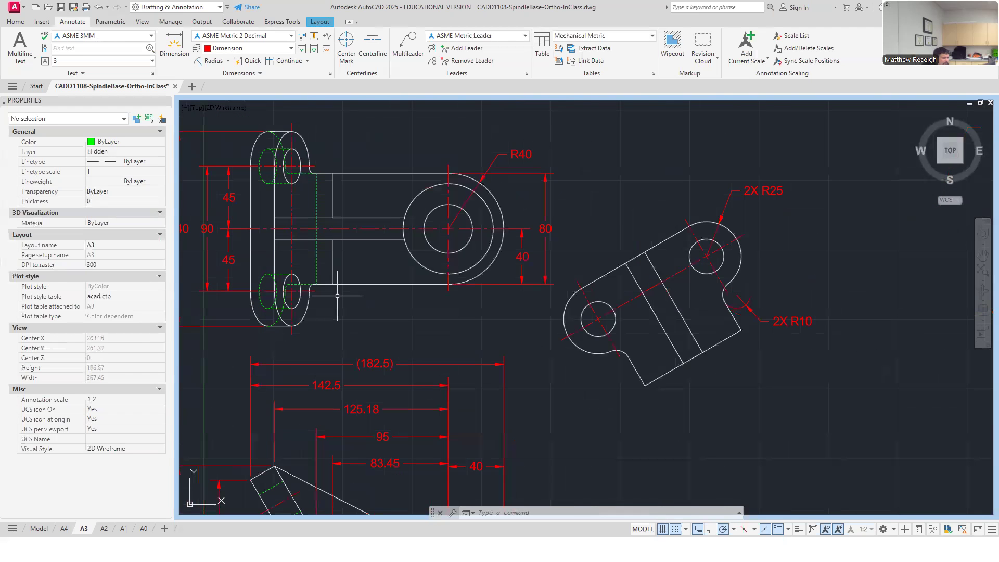
{"action": "scroll", "coordinate": [337, 295], "scroll_direction": "down", "scroll_amount": 2}
{"action": "scroll", "coordinate": [336, 297], "scroll_direction": "up", "scroll_amount": 2}
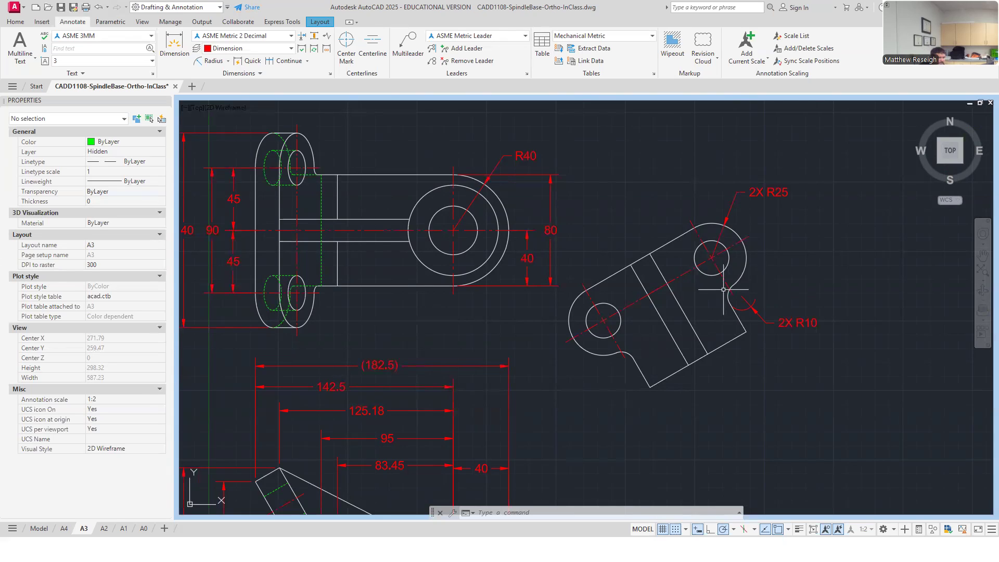
{"action": "scroll", "coordinate": [615, 302], "scroll_direction": "down", "scroll_amount": 2}
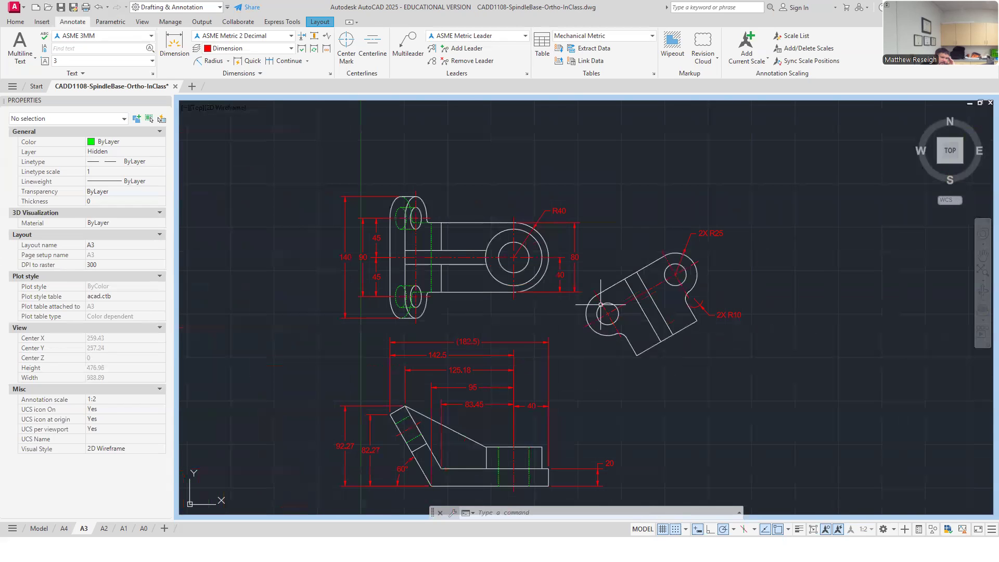
{"action": "scroll", "coordinate": [448, 293], "scroll_direction": "up", "scroll_amount": 2}
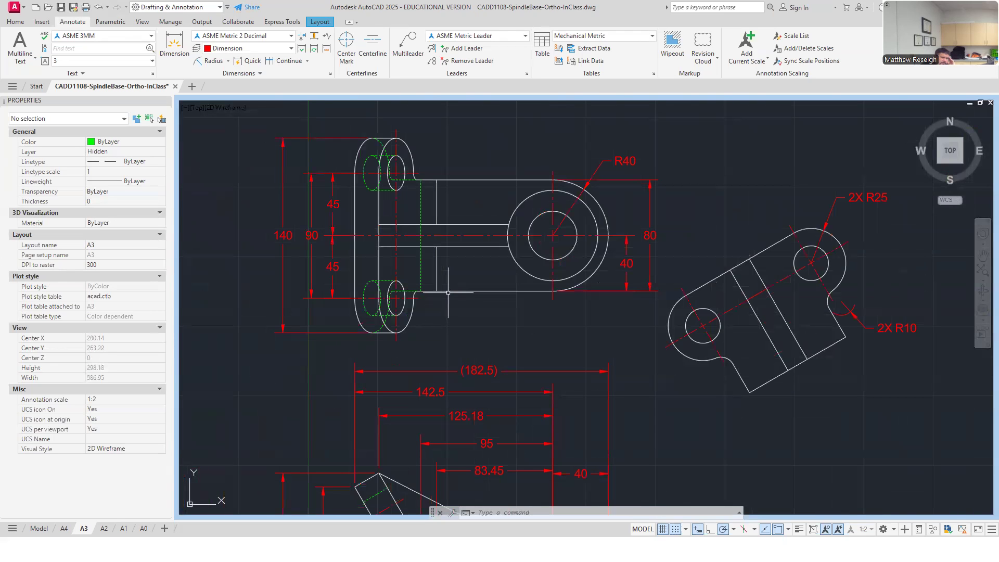
- Save the drawing with its current dimensions
{"action": "key", "text": "ctrl+s"}
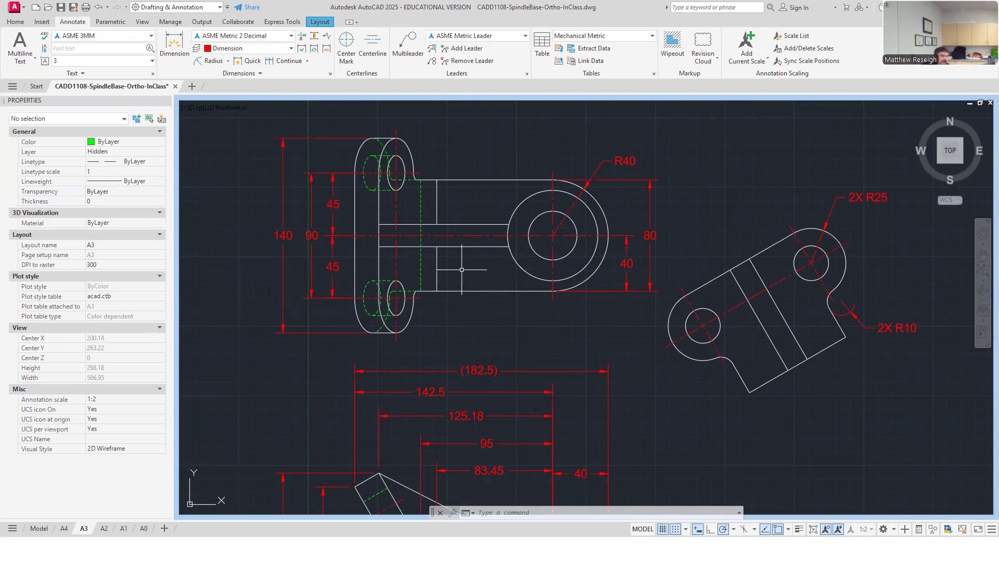
{"action": "scroll", "coordinate": [452, 281], "scroll_direction": "down", "scroll_amount": 4}
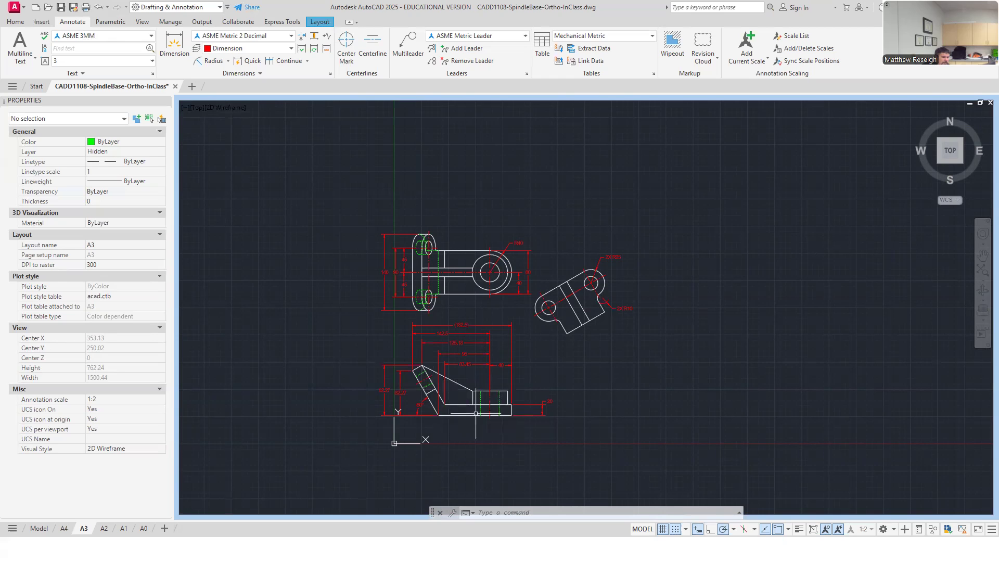
{"action": "scroll", "coordinate": [425, 383], "scroll_direction": "up", "scroll_amount": 2}
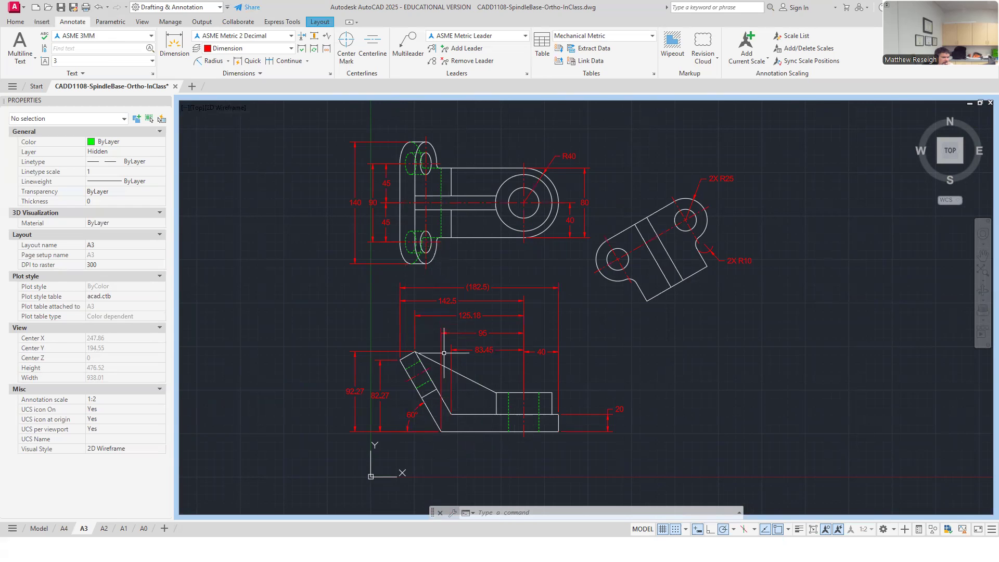
- Add a diameter dimension to the upper hole in the auxiliary view, placing its text above and left of the hole
{"action": "scroll", "coordinate": [426, 370], "scroll_direction": "up", "scroll_amount": 2}
{"action": "scroll", "coordinate": [426, 369], "scroll_direction": "down", "scroll_amount": 2}
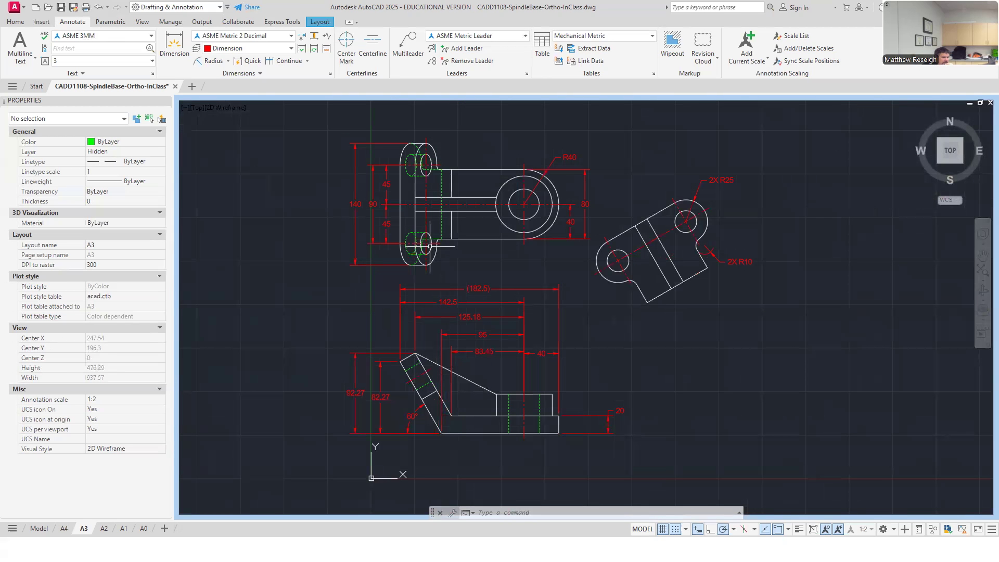
{"action": "scroll", "coordinate": [431, 241], "scroll_direction": "up", "scroll_amount": 2}
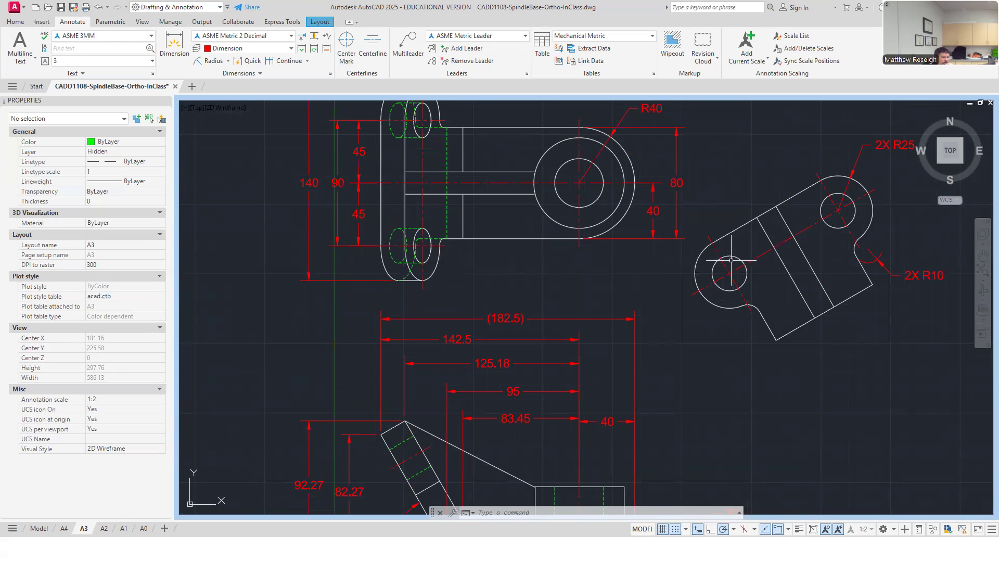
{"action": "scroll", "coordinate": [722, 308], "scroll_direction": "down", "scroll_amount": 2}
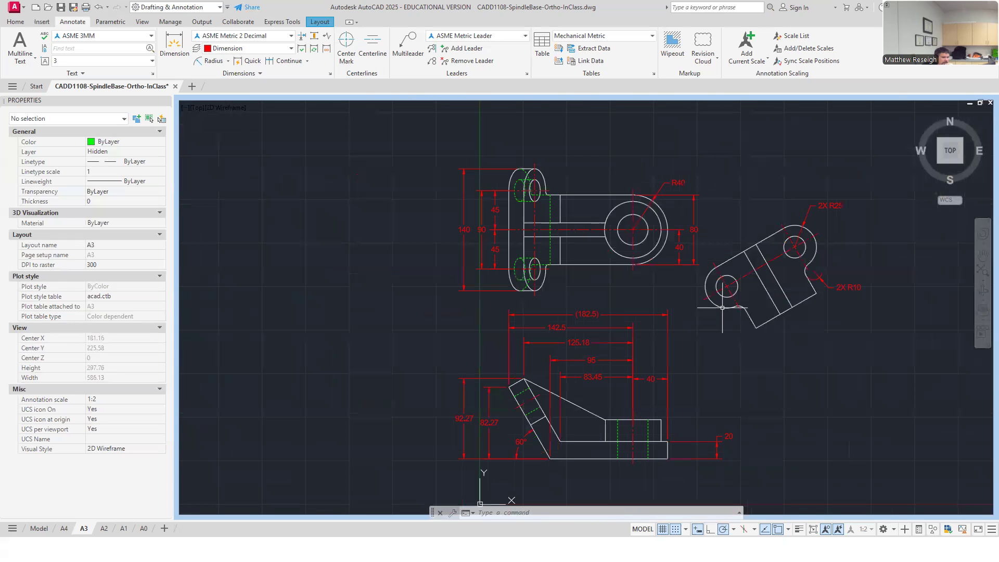
{"action": "left_click", "coordinate": [228, 61]}
{"action": "left_click", "coordinate": [229, 192]}
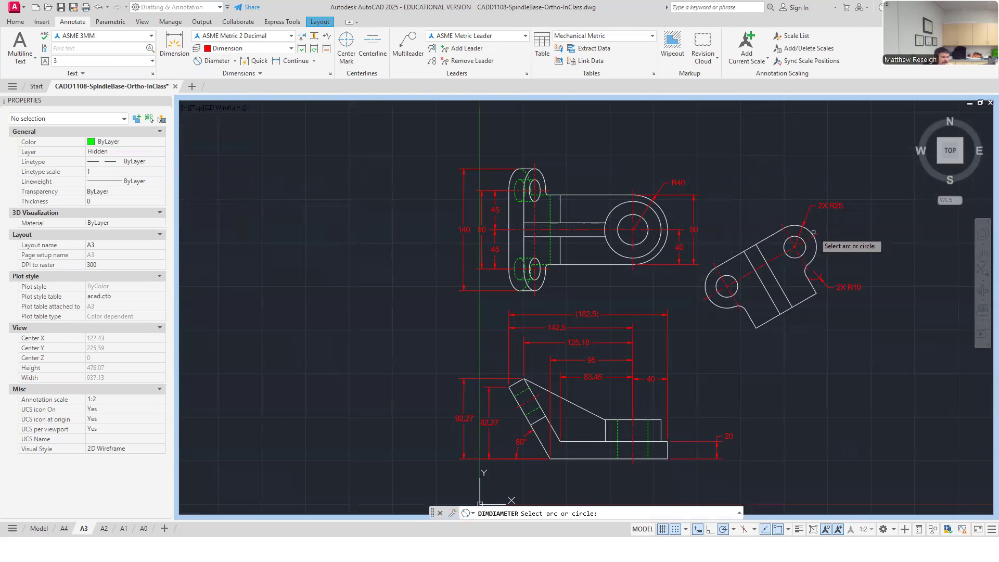
{"action": "scroll", "coordinate": [813, 232], "scroll_direction": "up", "scroll_amount": 4}
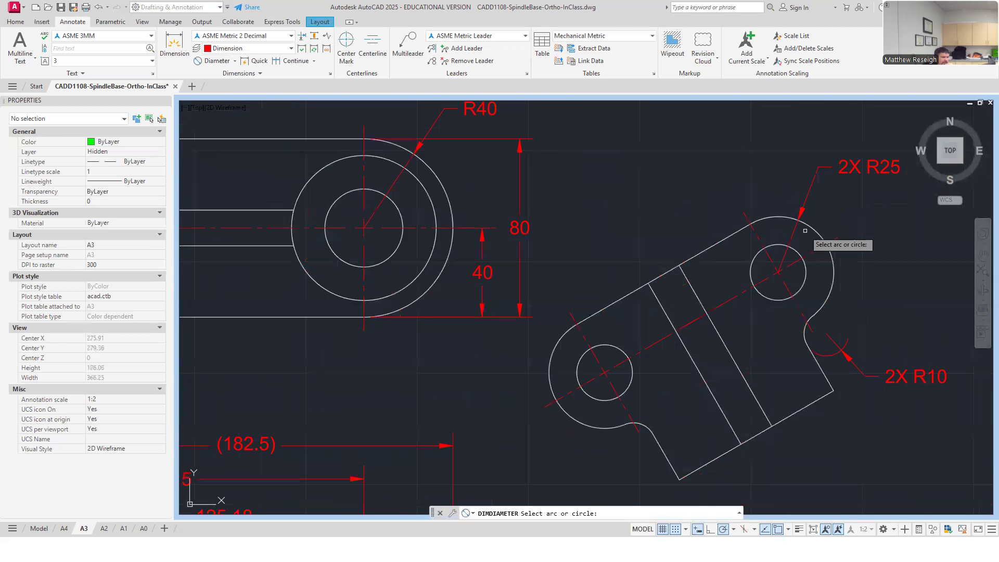
{"action": "left_click", "coordinate": [774, 245]}
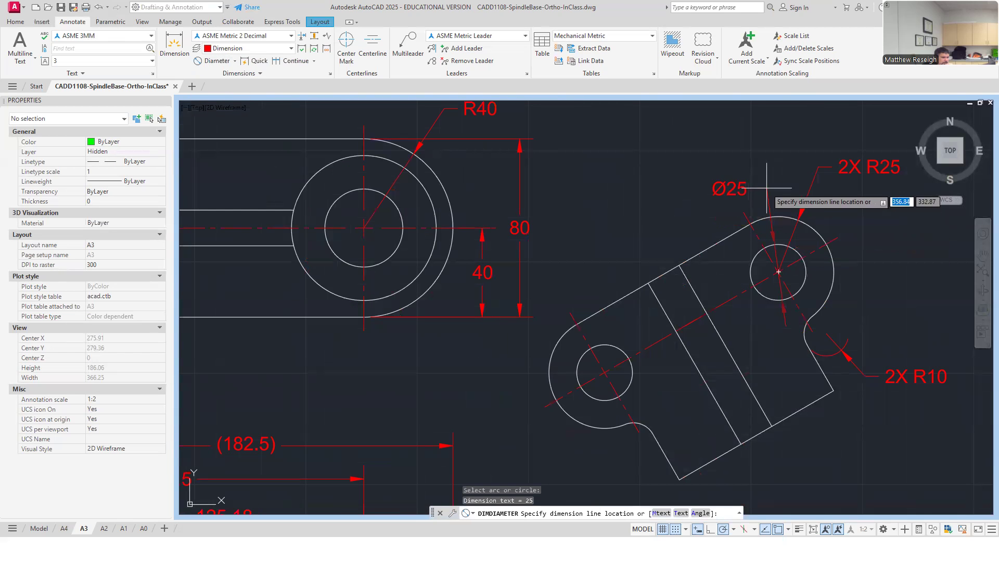
{"action": "left_click", "coordinate": [752, 165]}
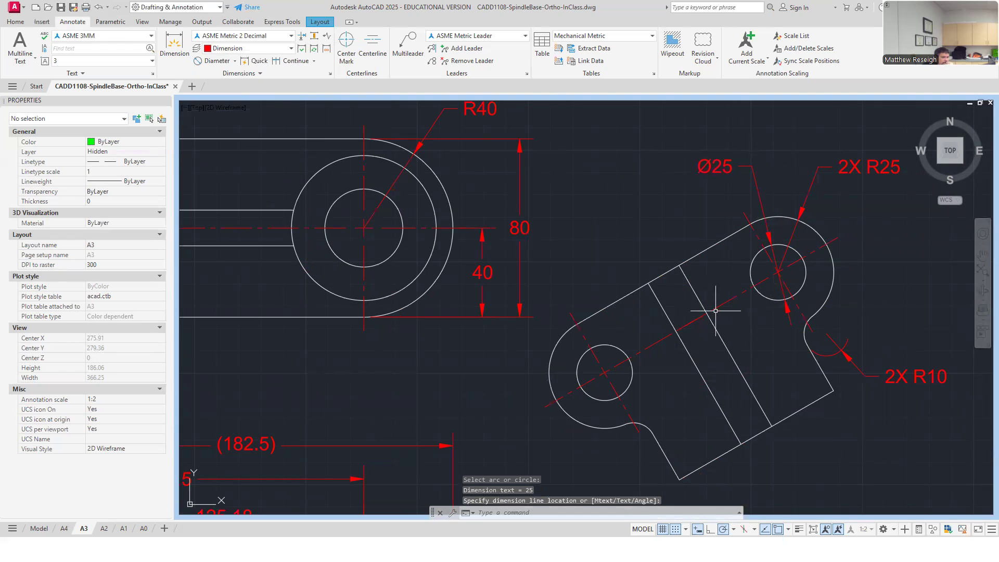
- Add the prefix 2X before the hole's diameter value in the auxiliary view and finish text editing
{"action": "double_click", "coordinate": [715, 167]}
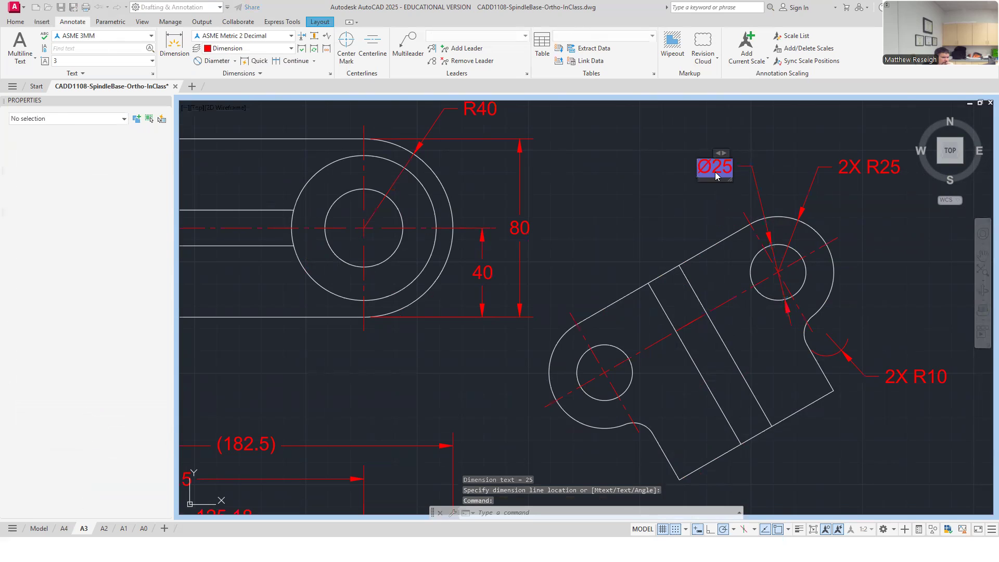
{"action": "left_click", "coordinate": [713, 173]}
{"action": "type", "text": "2X"}
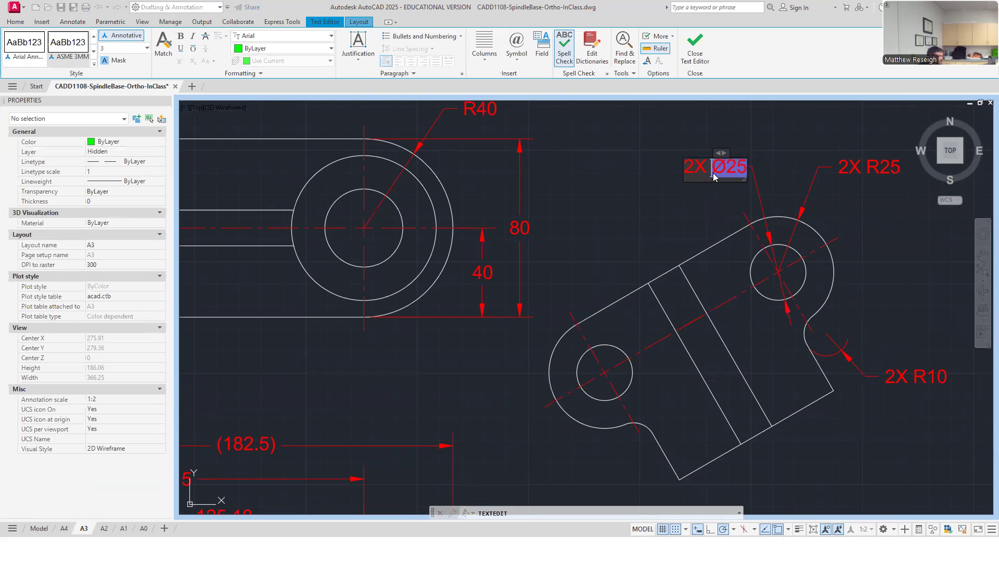
{"action": "left_click", "coordinate": [685, 189]}
{"action": "key", "text": "Escape"}
{"action": "key", "text": "Escape"}
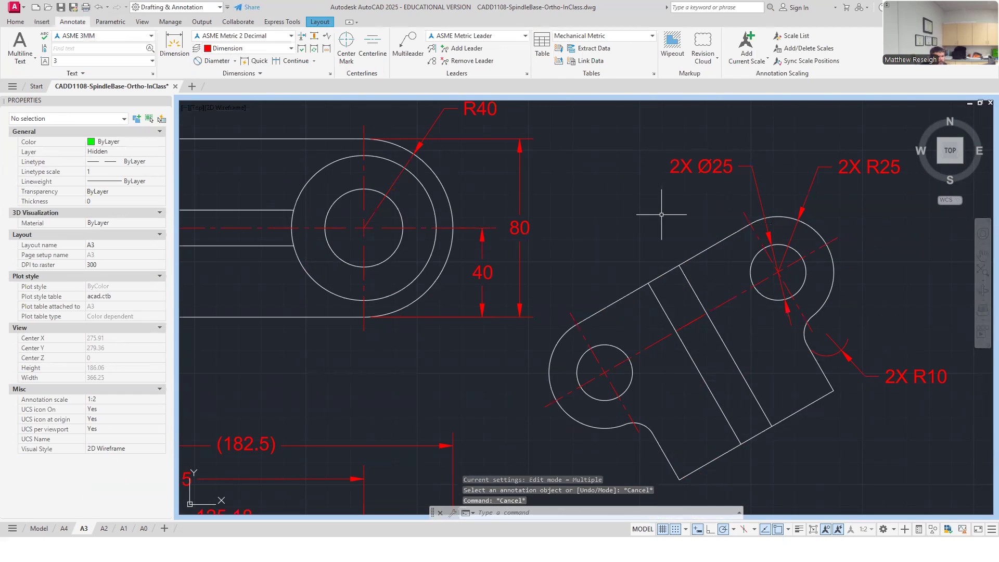
- Examine the dimensions in the top, front and auxiliary views, including the extension line at the front view's angled leg, for missing dimensions
{"action": "scroll", "coordinate": [669, 233], "scroll_direction": "down", "scroll_amount": 1}
{"action": "scroll", "coordinate": [649, 245], "scroll_direction": "up", "scroll_amount": 1}
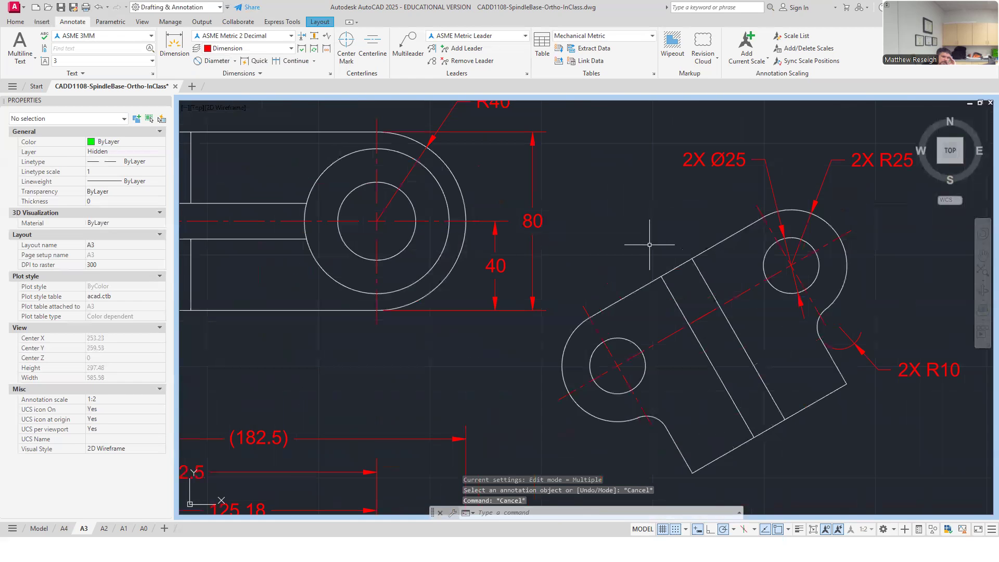
{"action": "scroll", "coordinate": [650, 245], "scroll_direction": "down", "scroll_amount": 1}
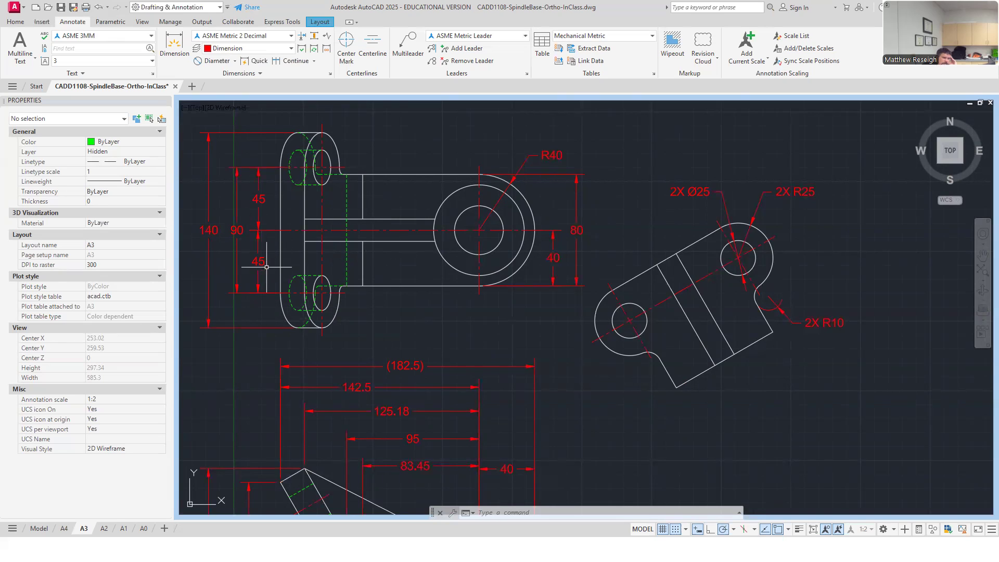
{"action": "scroll", "coordinate": [341, 289], "scroll_direction": "down", "scroll_amount": 2}
{"action": "scroll", "coordinate": [328, 429], "scroll_direction": "up", "scroll_amount": 4}
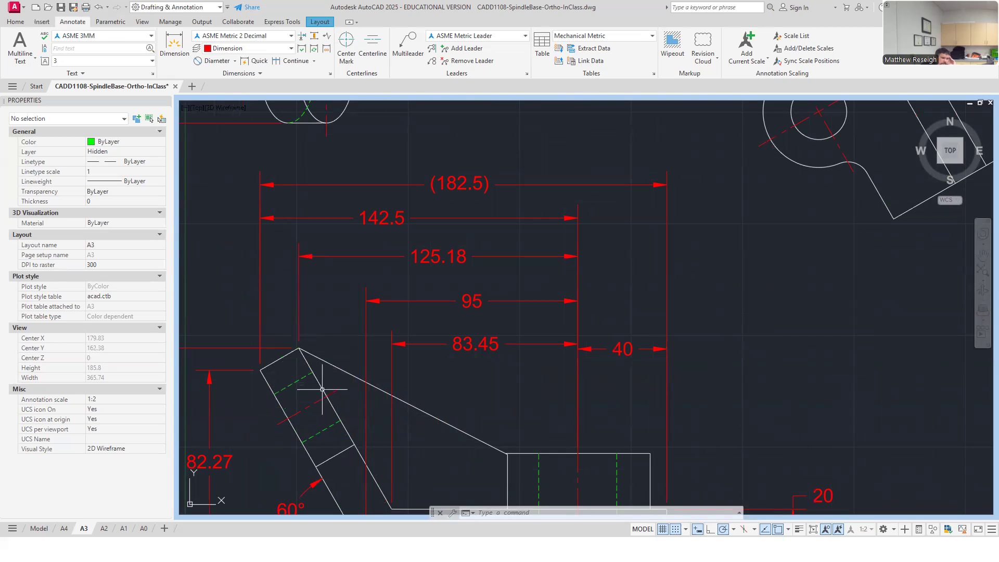
{"action": "left_click", "coordinate": [299, 348]}
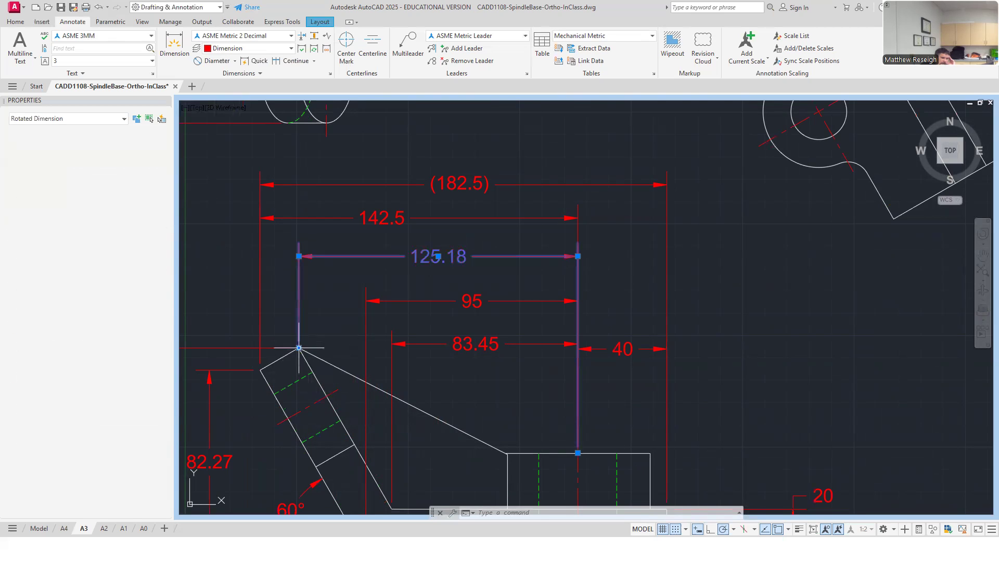
{"action": "key", "text": "Escape"}
{"action": "key", "text": "Escape"}
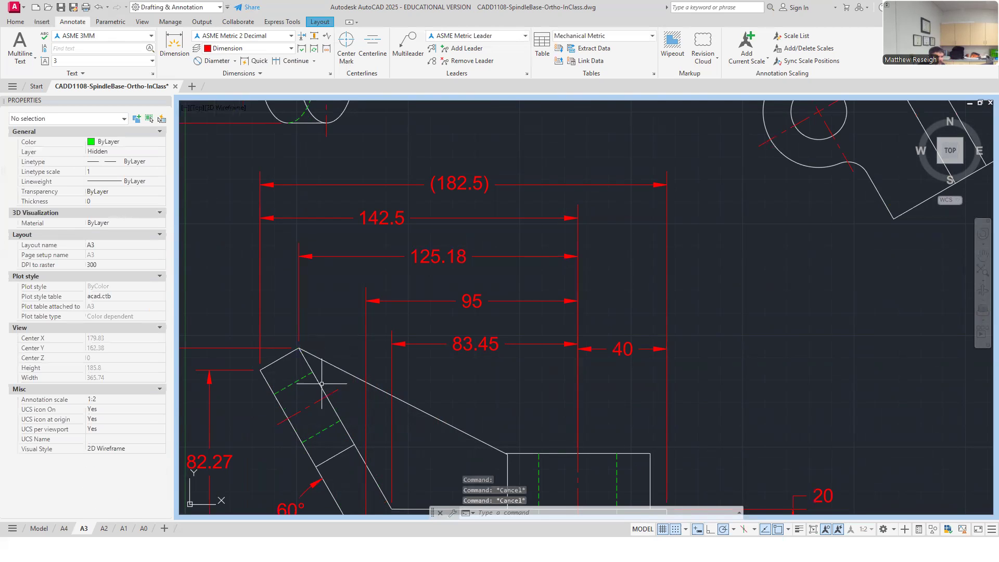
{"action": "scroll", "coordinate": [322, 387], "scroll_direction": "down", "scroll_amount": 2}
{"action": "scroll", "coordinate": [322, 387], "scroll_direction": "down", "scroll_amount": 3}
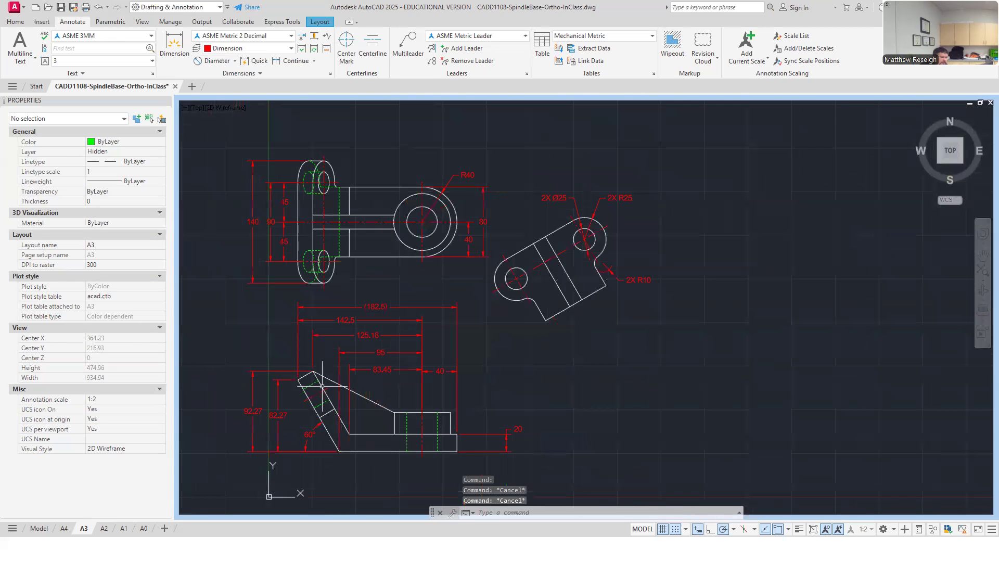
{"action": "scroll", "coordinate": [518, 283], "scroll_direction": "up", "scroll_amount": 5}
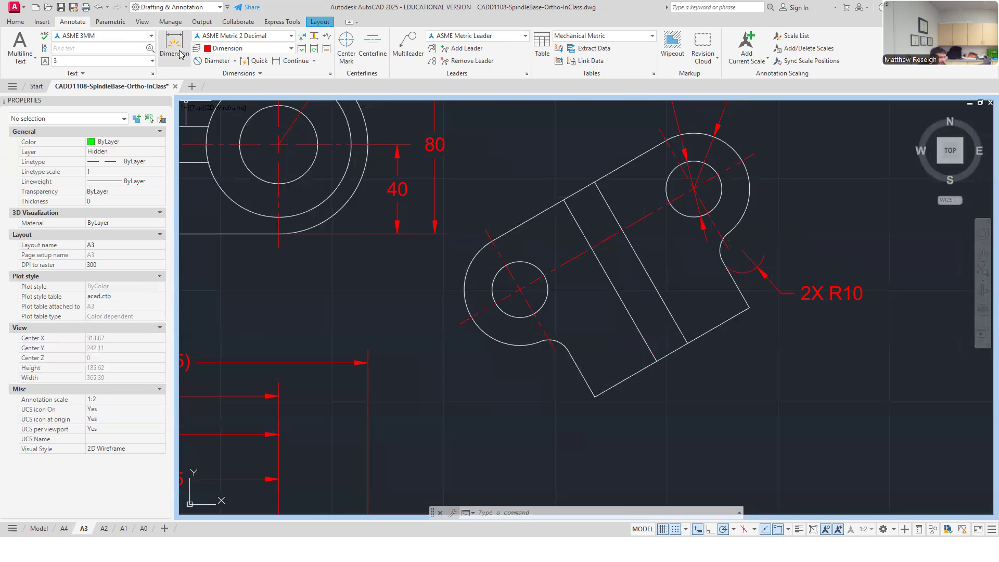
{"action": "scroll", "coordinate": [338, 288], "scroll_direction": "down", "scroll_amount": 6}
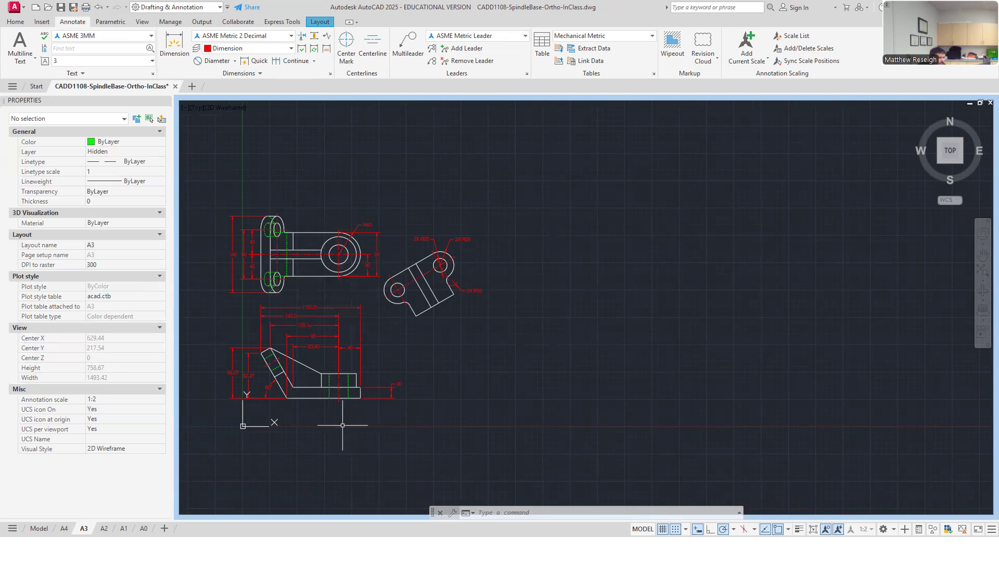
{"action": "scroll", "coordinate": [318, 402], "scroll_direction": "up", "scroll_amount": 4}
{"action": "scroll", "coordinate": [357, 365], "scroll_direction": "down", "scroll_amount": 4}
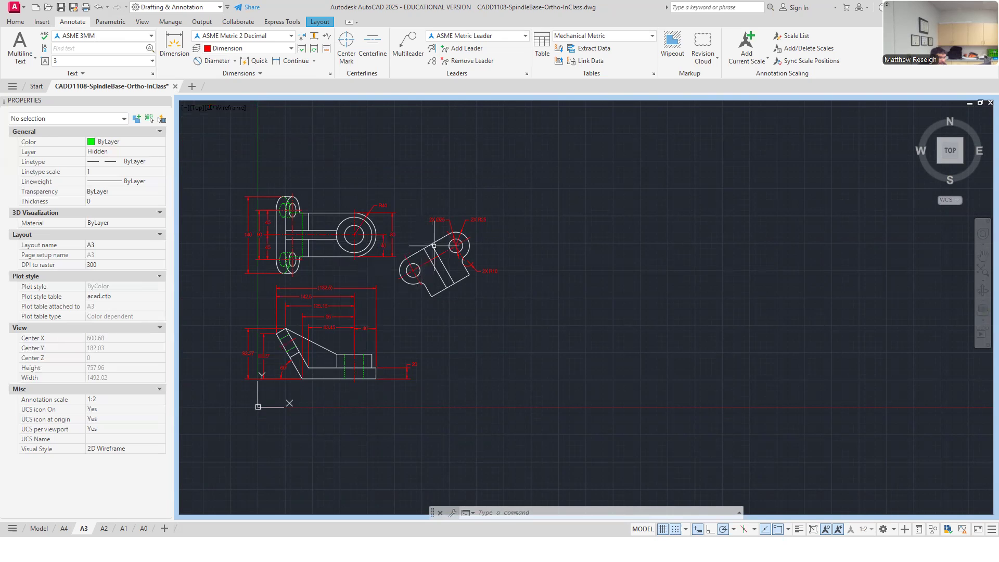
{"action": "scroll", "coordinate": [412, 269], "scroll_direction": "up", "scroll_amount": 2}
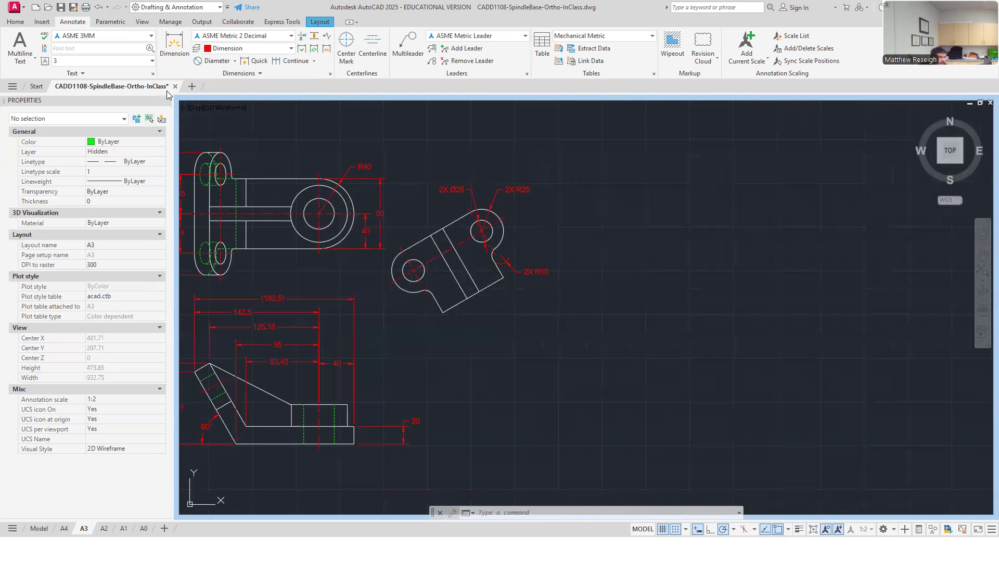
{"action": "left_click", "coordinate": [174, 43]}
{"action": "scroll", "coordinate": [396, 327], "scroll_direction": "up", "scroll_amount": 2}
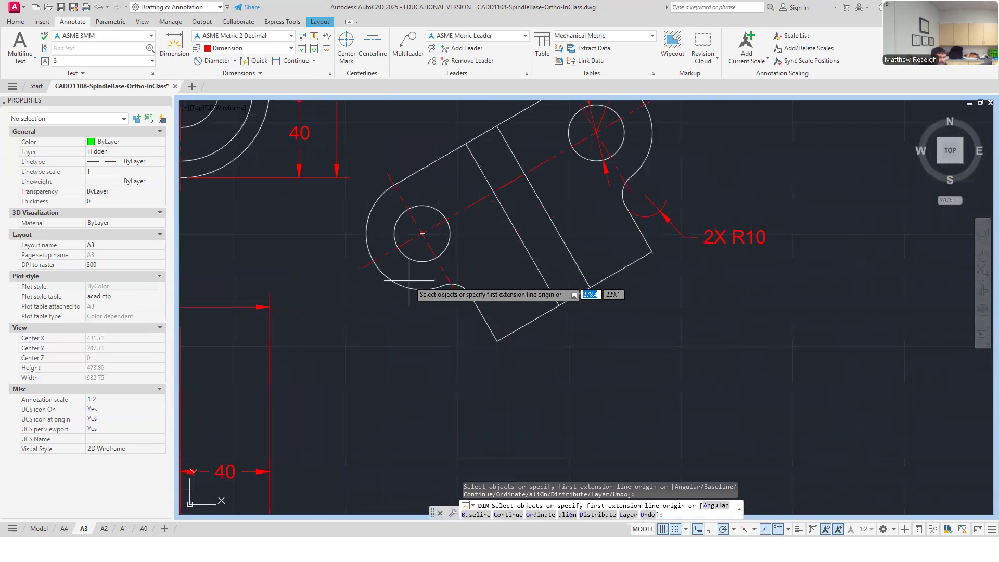
{"action": "left_click", "coordinate": [395, 185]}
{"action": "left_click", "coordinate": [422, 234]}
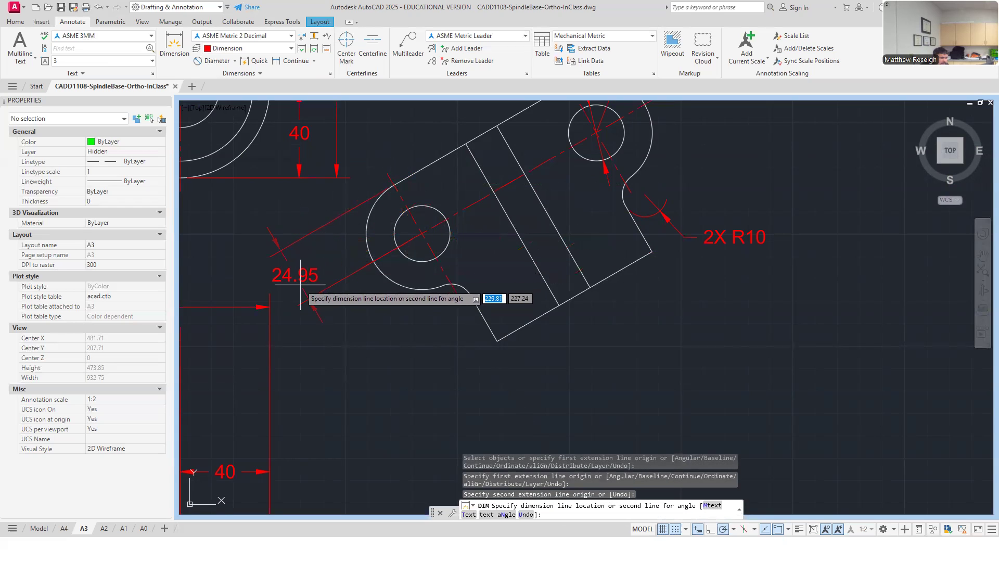
{"action": "key", "text": "Escape"}
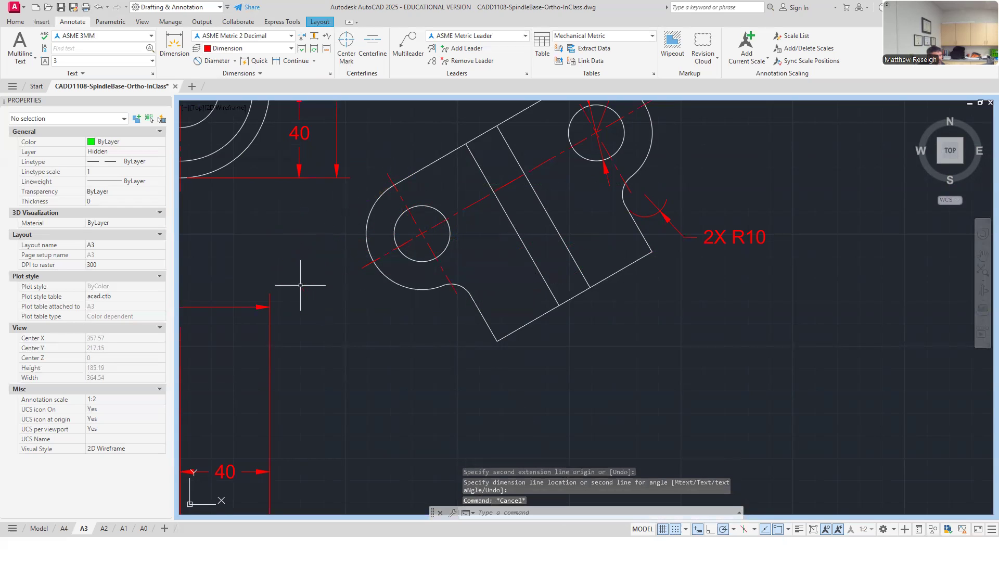
- Make the Dimension layer the current layer
{"action": "scroll", "coordinate": [396, 284], "scroll_direction": "down", "scroll_amount": 3}
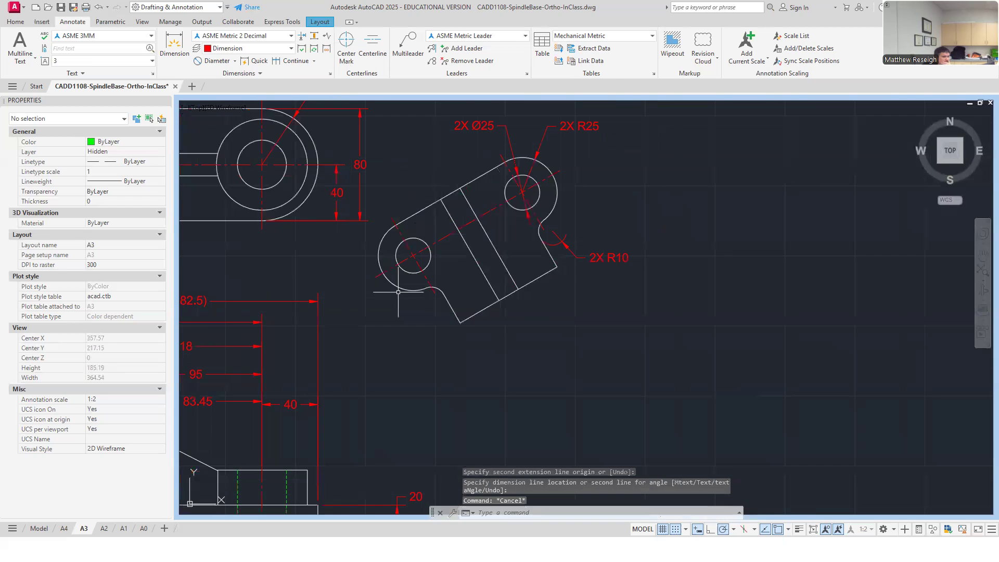
{"action": "scroll", "coordinate": [398, 272], "scroll_direction": "up", "scroll_amount": 3}
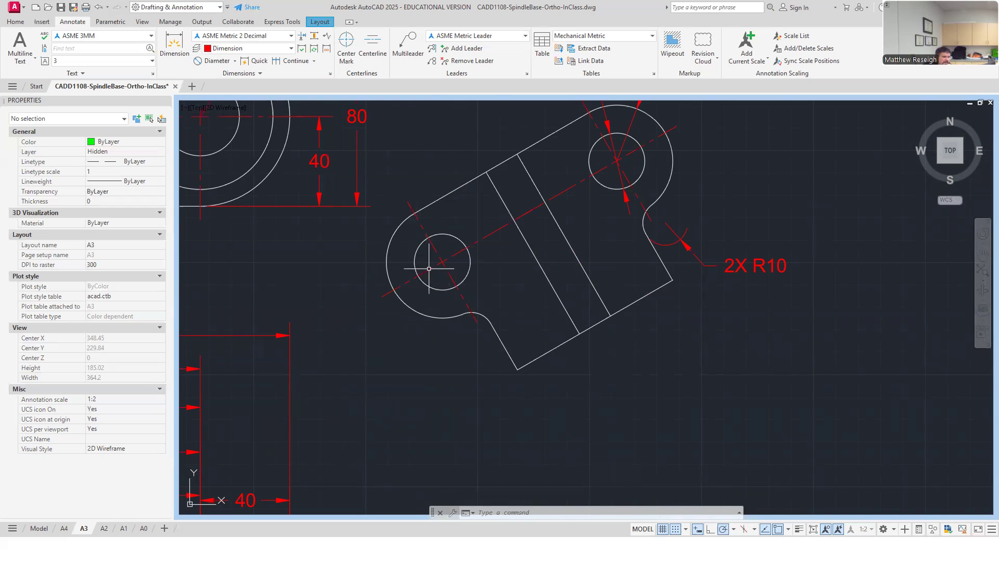
{"action": "left_click", "coordinate": [20, 22]}
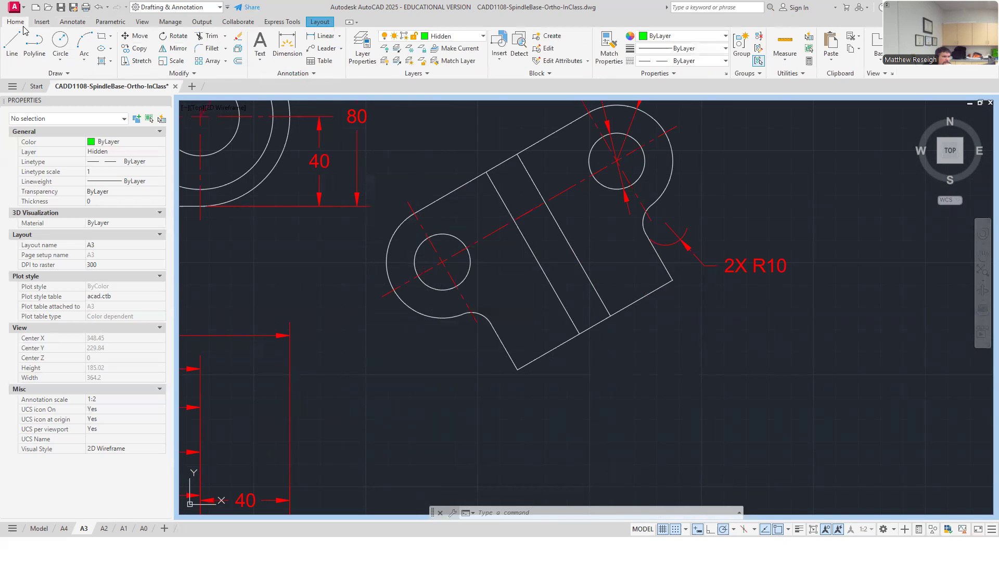
{"action": "left_click", "coordinate": [483, 37]}
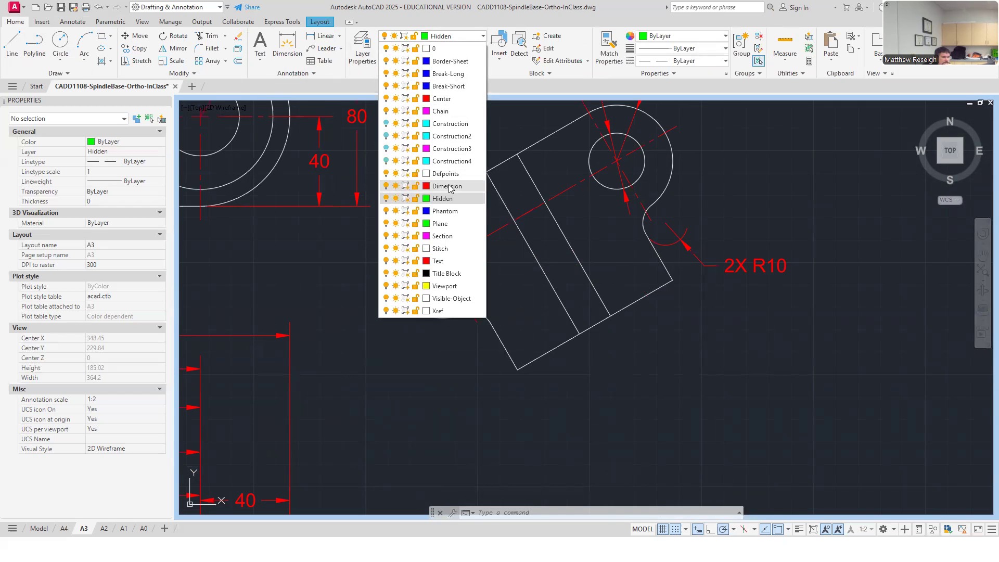
{"action": "left_click", "coordinate": [451, 187]}
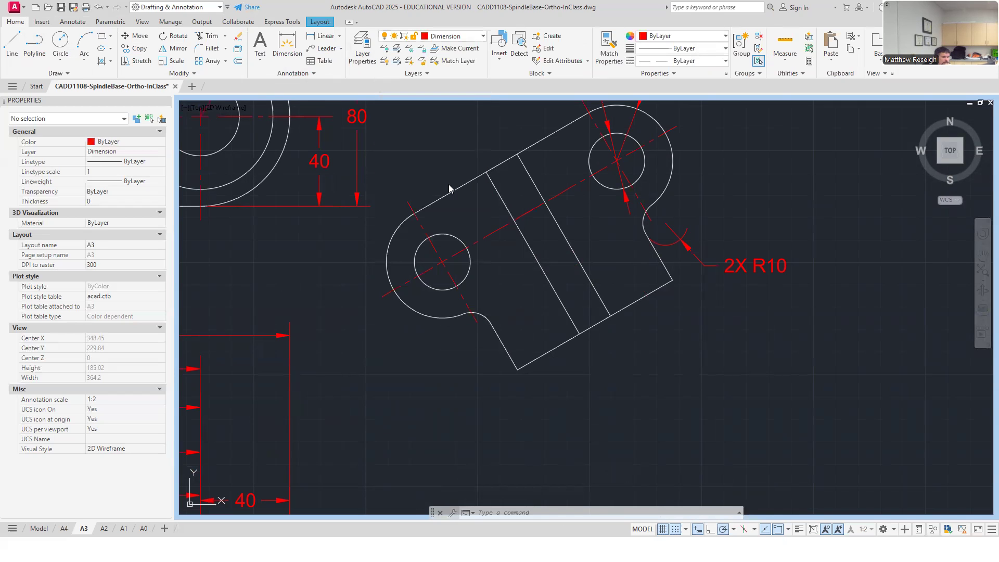
- Draw a line about 58 mm long at 210° from the auxiliary view's upper straight edge, starting where it meets the lower-left rounded end
{"action": "left_click", "coordinate": [13, 44]}
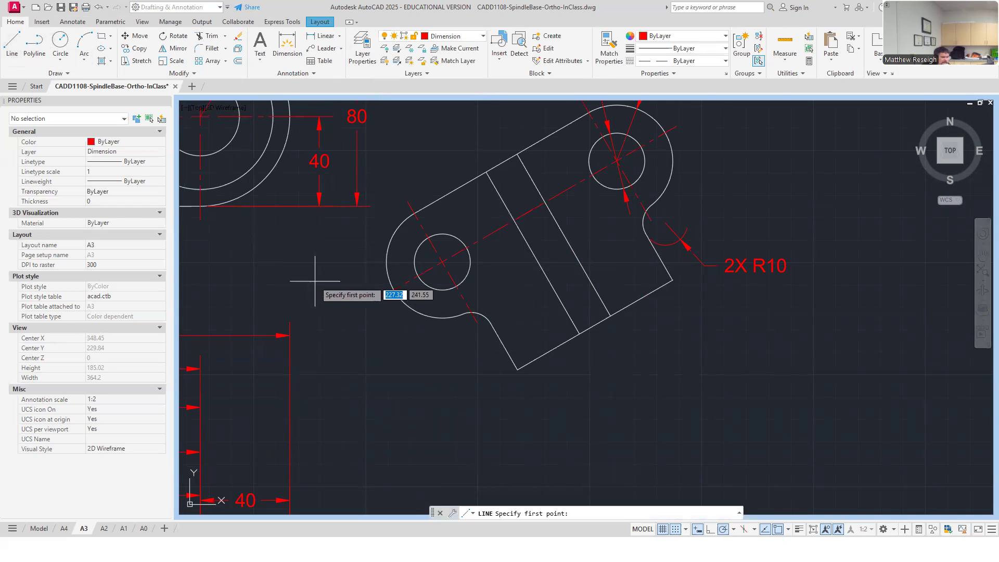
{"action": "scroll", "coordinate": [369, 222], "scroll_direction": "up", "scroll_amount": 2}
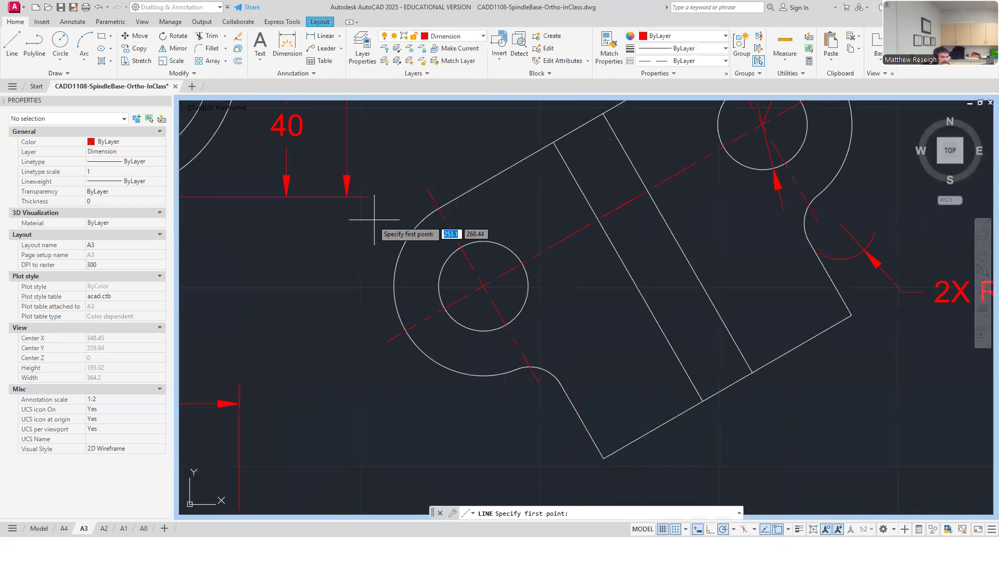
{"action": "left_click", "coordinate": [439, 208]}
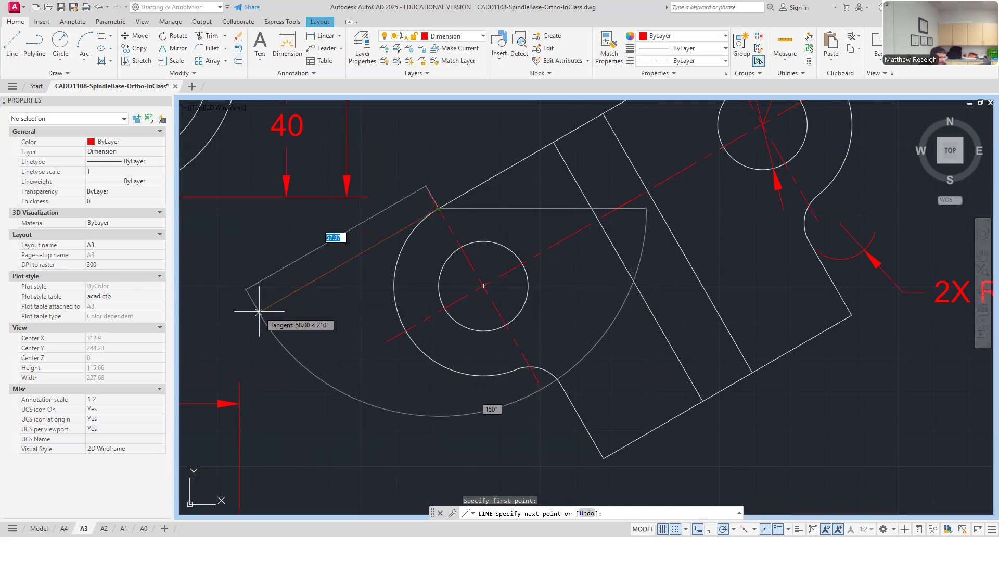
{"action": "left_click", "coordinate": [258, 312]}
{"action": "key", "text": "Escape"}
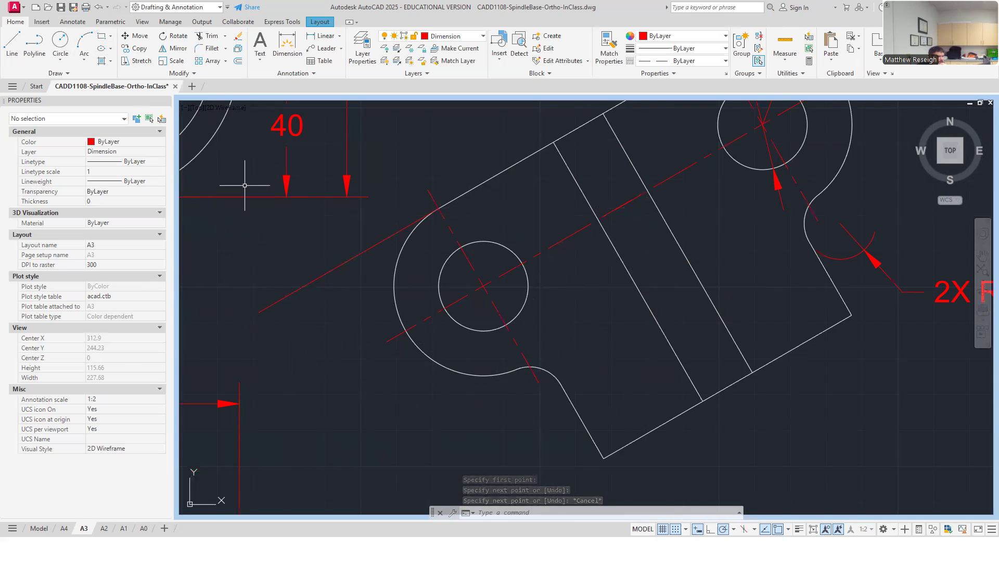
- Add an aligned dimension between the auxiliary view's lengthwise centerline and the angled extension line, placed beyond the lower-left rounded end
{"action": "left_click", "coordinate": [72, 22]}
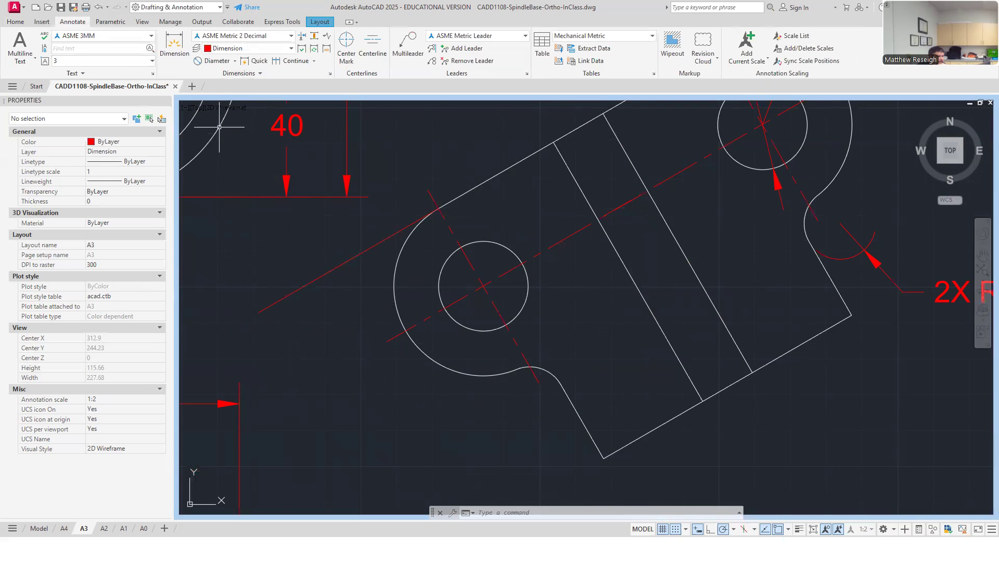
{"action": "left_click", "coordinate": [178, 54]}
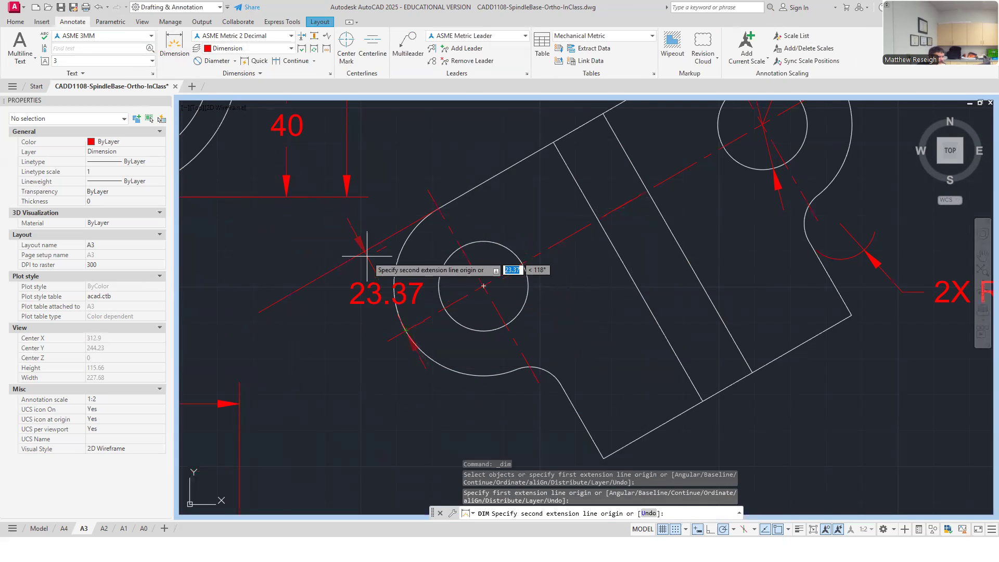
{"action": "scroll", "coordinate": [362, 254], "scroll_direction": "up", "scroll_amount": 4}
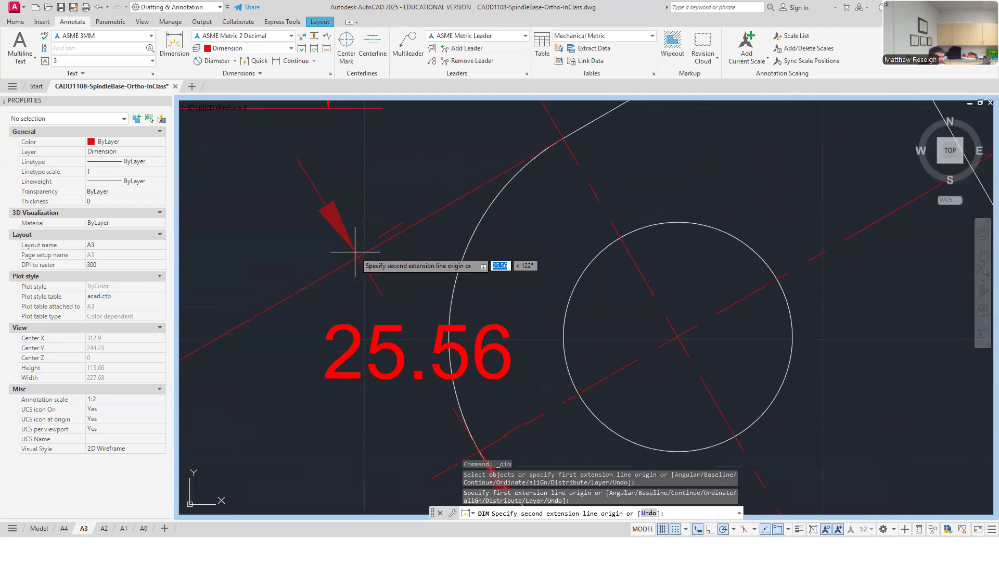
{"action": "scroll", "coordinate": [364, 253], "scroll_direction": "down", "scroll_amount": 4}
{"action": "scroll", "coordinate": [447, 213], "scroll_direction": "up", "scroll_amount": 2}
{"action": "scroll", "coordinate": [393, 265], "scroll_direction": "down", "scroll_amount": 2}
{"action": "scroll", "coordinate": [344, 310], "scroll_direction": "up", "scroll_amount": 1}
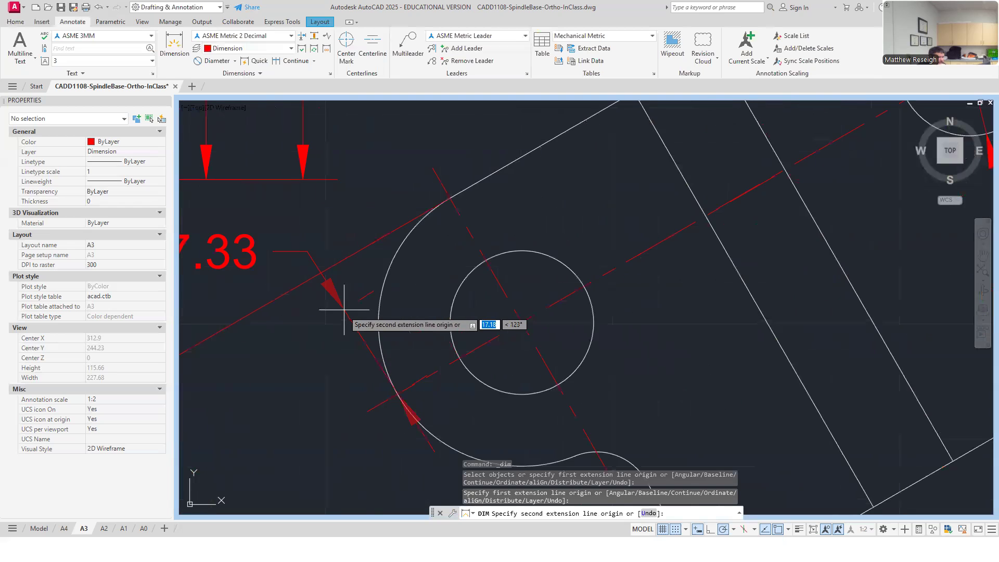
{"action": "left_click", "coordinate": [325, 271]}
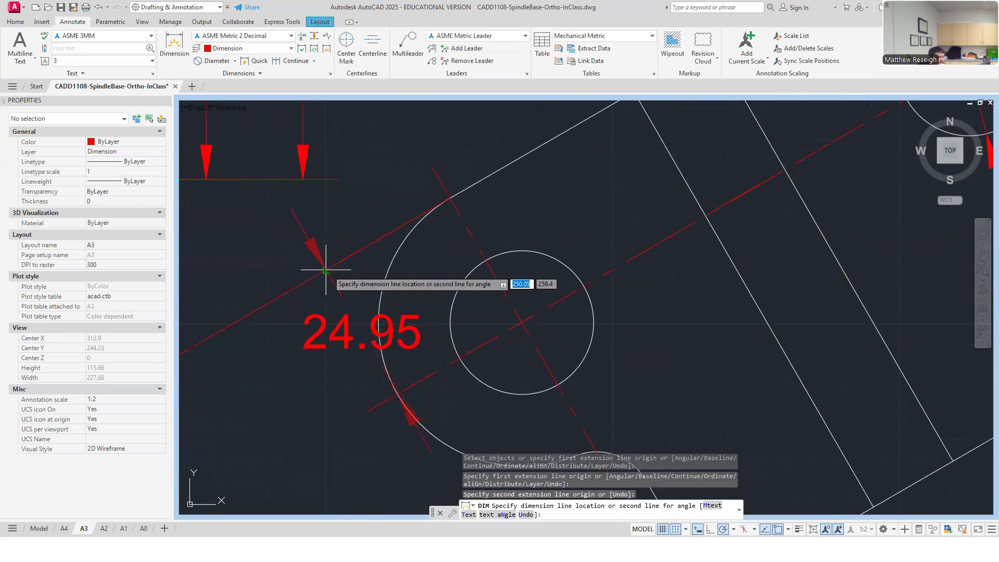
{"action": "scroll", "coordinate": [312, 278], "scroll_direction": "down", "scroll_amount": 2}
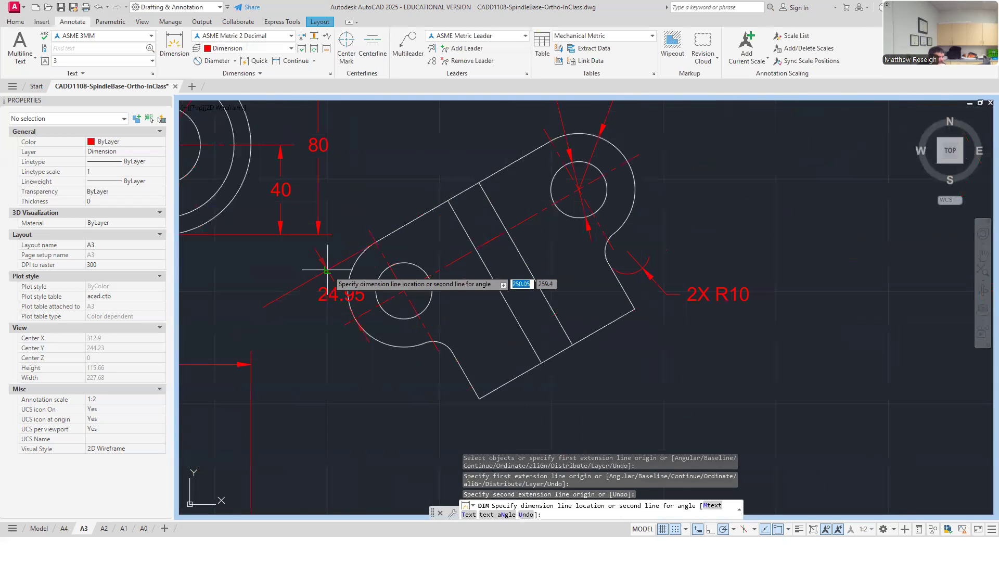
{"action": "left_click", "coordinate": [292, 293]}
{"action": "key", "text": "Return"}
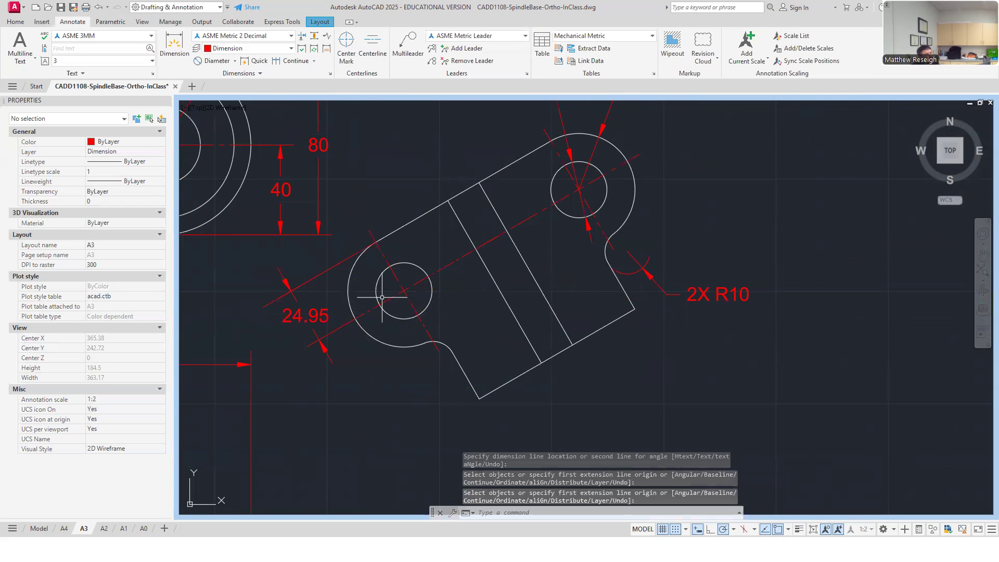
- Add an aligned dimension from the top corner of the front view's angled leg to its hole centerline, placed to the right of the leg
{"action": "scroll", "coordinate": [382, 292], "scroll_direction": "down", "scroll_amount": 3}
{"action": "scroll", "coordinate": [390, 285], "scroll_direction": "up", "scroll_amount": 1}
{"action": "scroll", "coordinate": [390, 285], "scroll_direction": "down", "scroll_amount": 2}
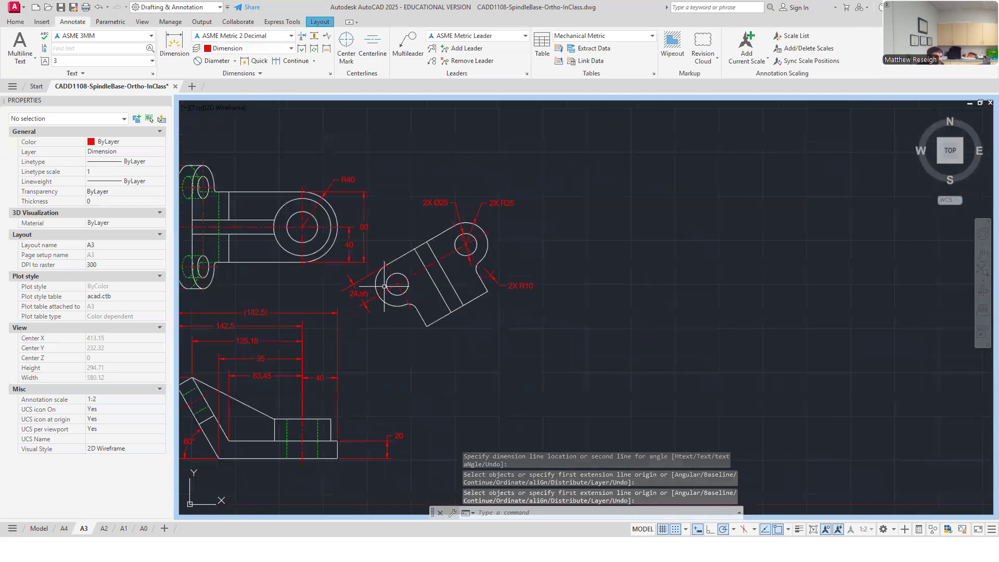
{"action": "scroll", "coordinate": [251, 386], "scroll_direction": "up", "scroll_amount": 1}
{"action": "scroll", "coordinate": [272, 291], "scroll_direction": "up", "scroll_amount": 5}
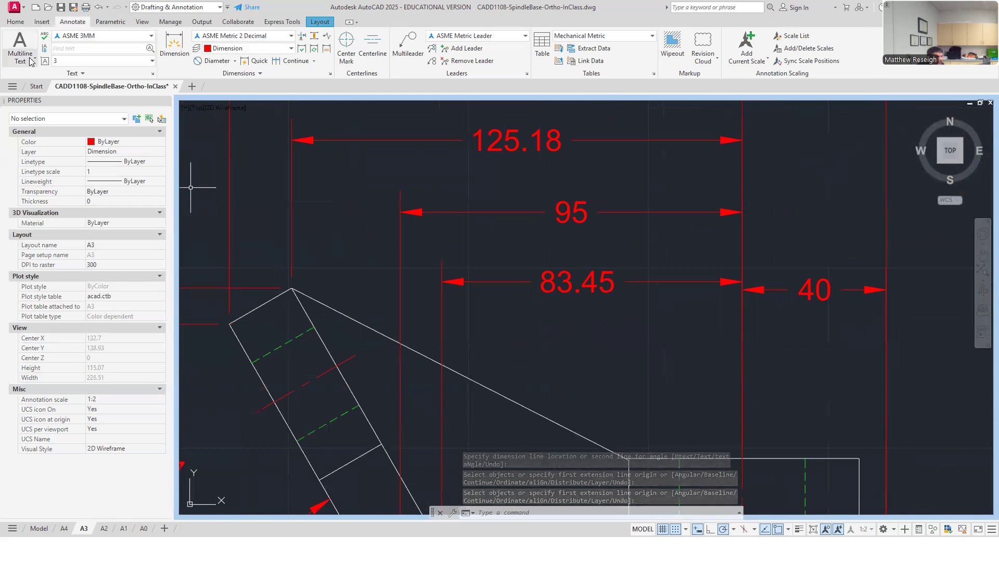
{"action": "left_click", "coordinate": [174, 44]}
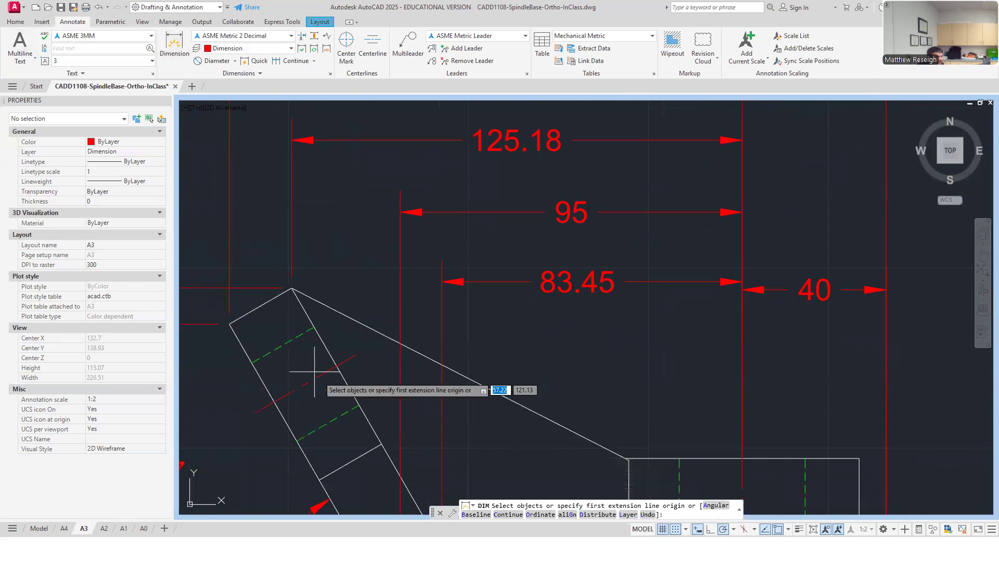
{"action": "left_click", "coordinate": [296, 296]}
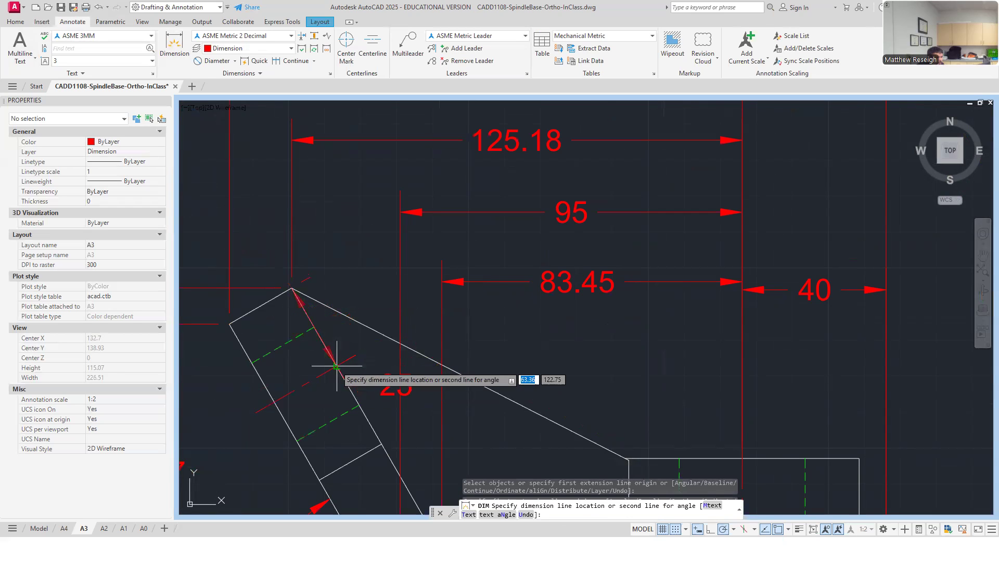
{"action": "left_click", "coordinate": [337, 366]}
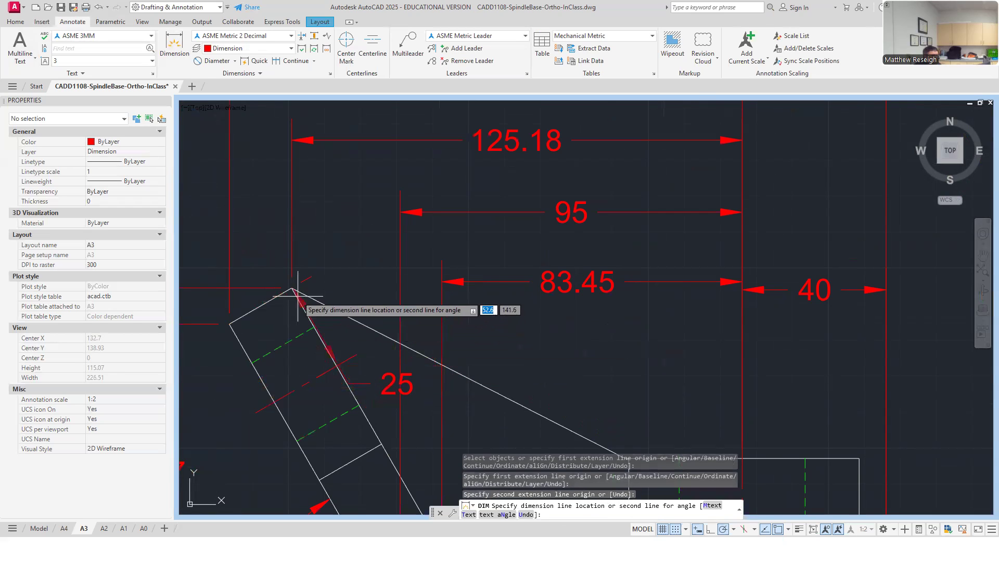
{"action": "left_click", "coordinate": [350, 267]}
{"action": "key", "text": "Return"}
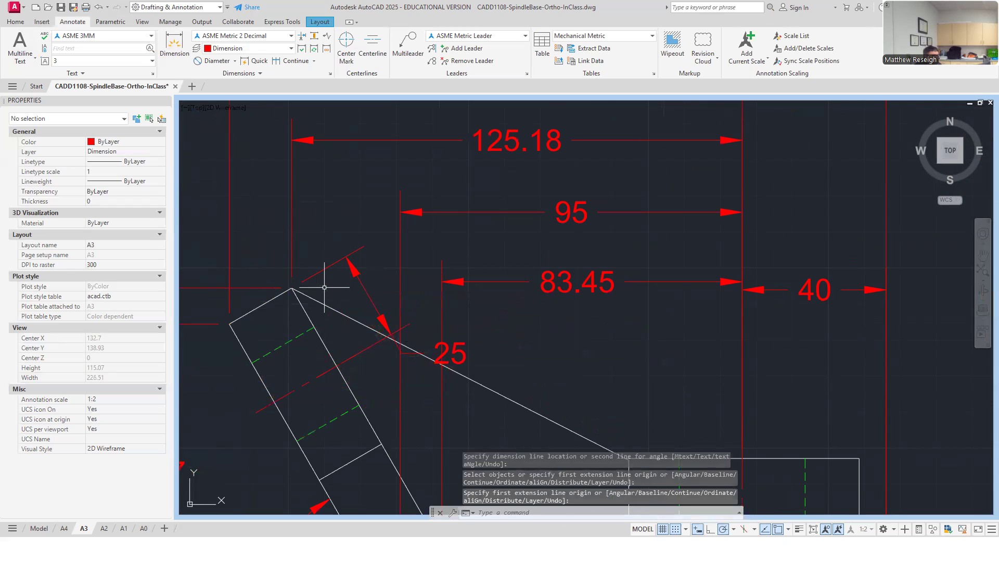
- Examine the 24.95 dimension's extension origins, the tangent edge and the hole's center mark in the inclined view
{"action": "scroll", "coordinate": [323, 289], "scroll_direction": "down", "scroll_amount": 4}
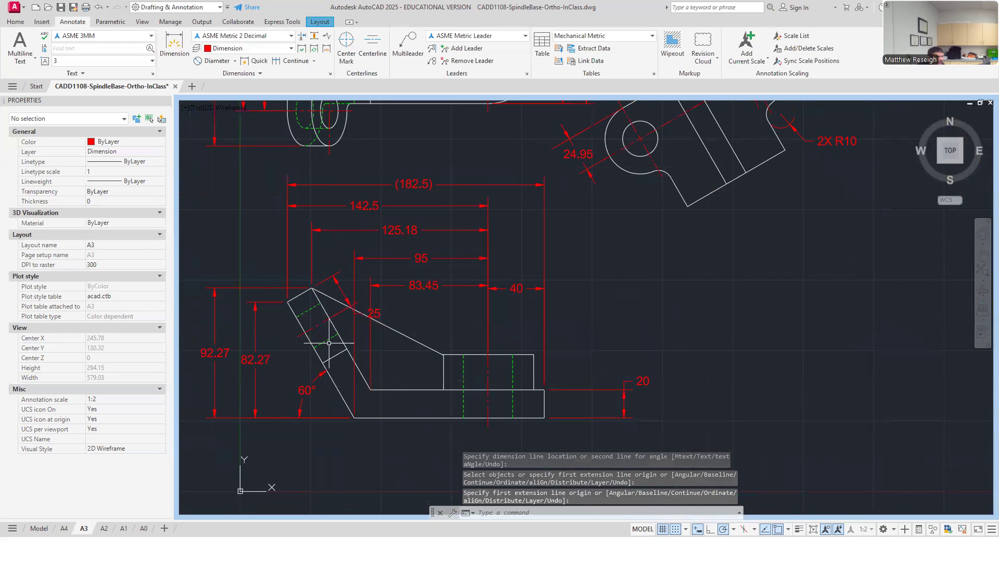
{"action": "scroll", "coordinate": [324, 343], "scroll_direction": "down", "scroll_amount": 4}
{"action": "scroll", "coordinate": [434, 257], "scroll_direction": "up", "scroll_amount": 4}
{"action": "scroll", "coordinate": [434, 258], "scroll_direction": "up", "scroll_amount": 10}
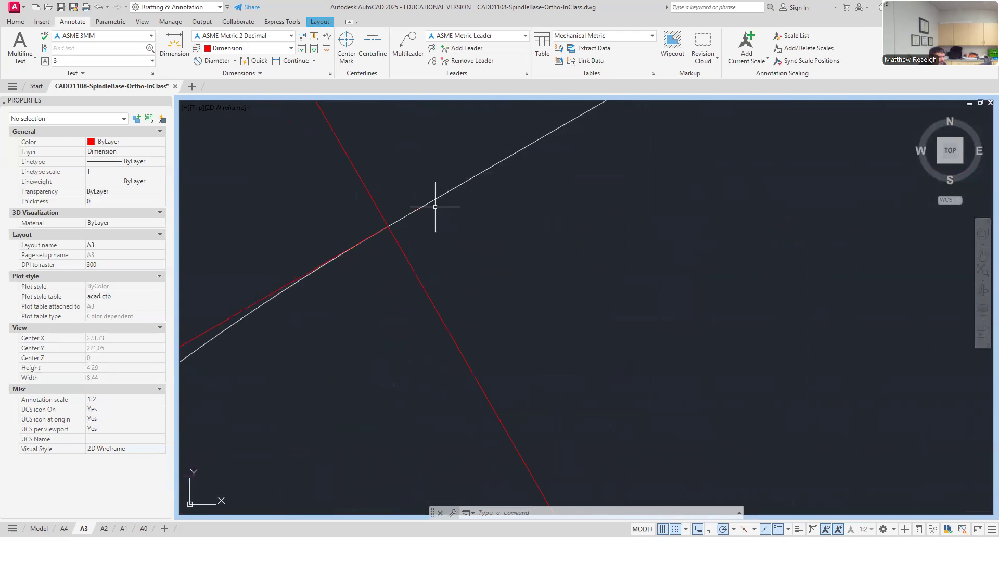
{"action": "left_click", "coordinate": [426, 207]}
{"action": "scroll", "coordinate": [437, 212], "scroll_direction": "down", "scroll_amount": 7}
{"action": "scroll", "coordinate": [450, 281], "scroll_direction": "up", "scroll_amount": 2}
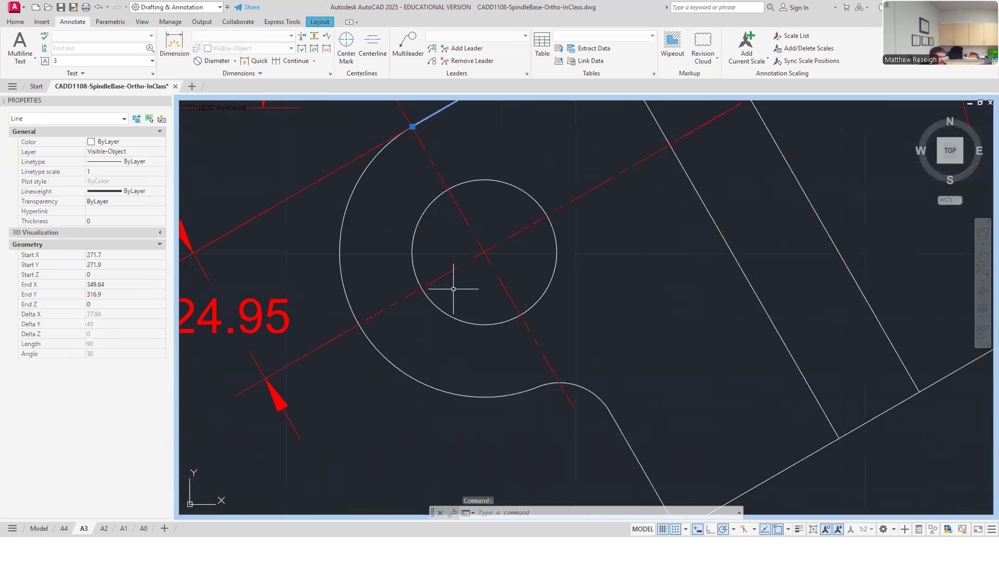
{"action": "key", "text": "Escape"}
{"action": "scroll", "coordinate": [453, 288], "scroll_direction": "up", "scroll_amount": 2}
{"action": "left_click", "coordinate": [440, 266]}
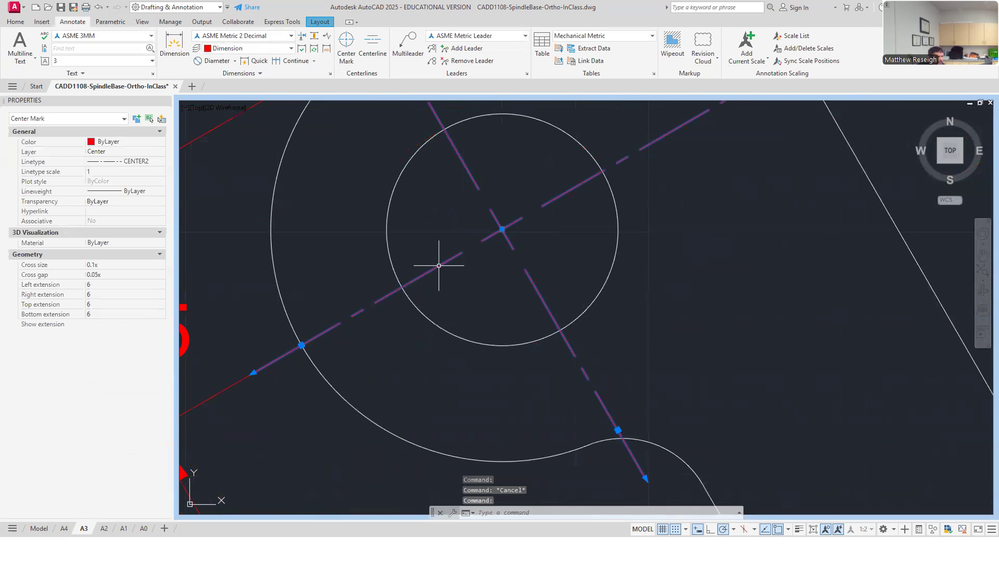
{"action": "scroll", "coordinate": [443, 298], "scroll_direction": "down", "scroll_amount": 2}
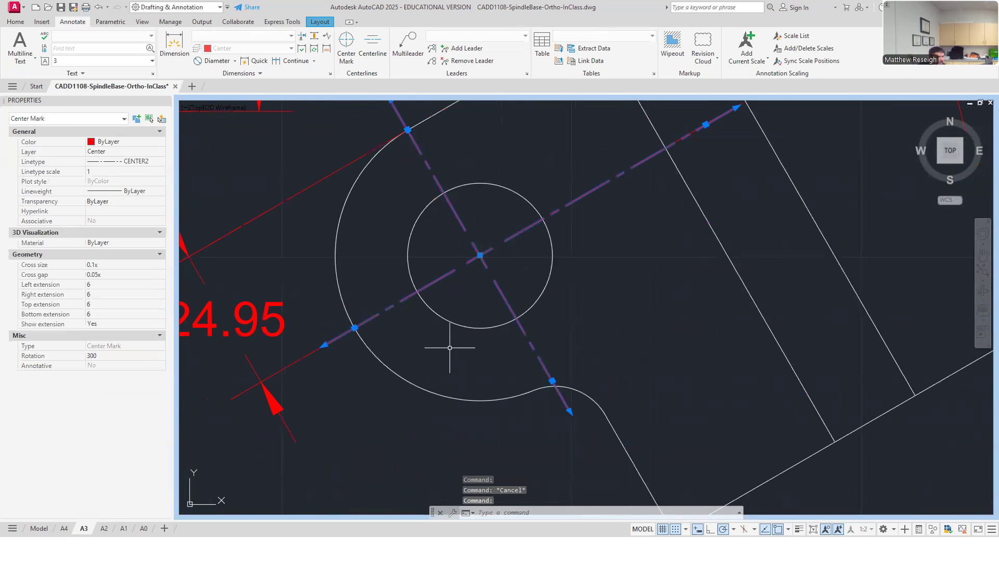
{"action": "key", "text": "Escape"}
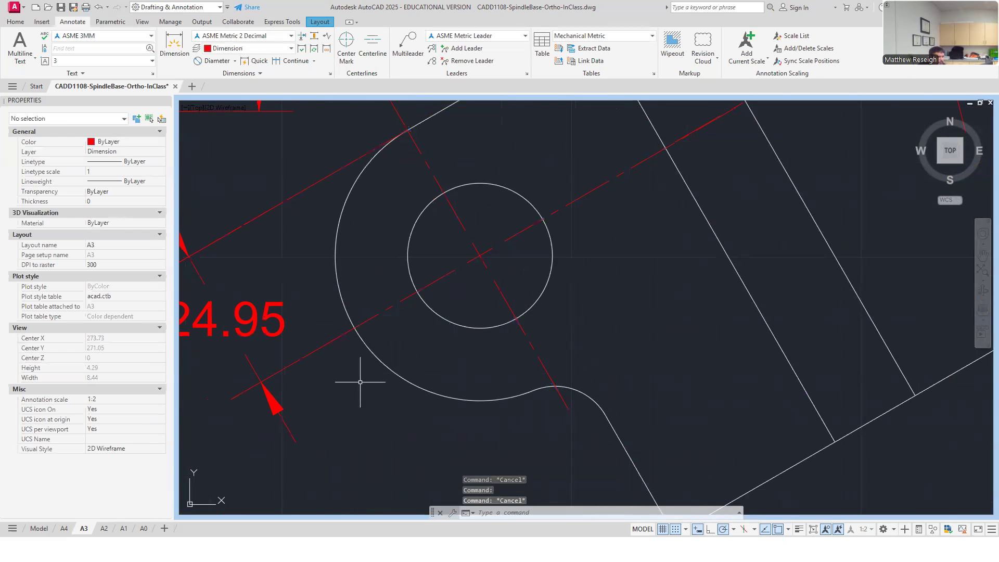
{"action": "left_click", "coordinate": [189, 50]}
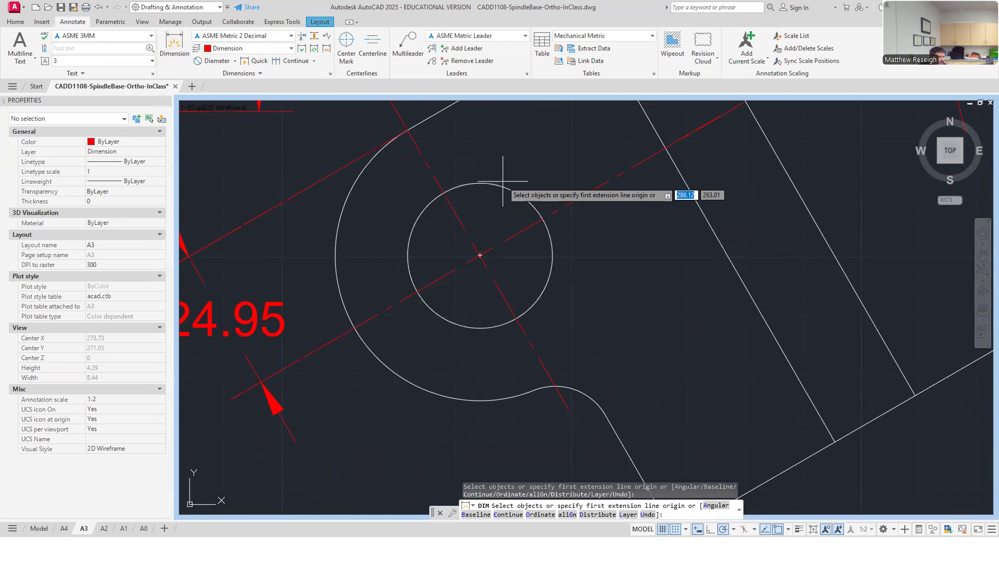
{"action": "right_click", "coordinate": [497, 232], "text": "shift"}
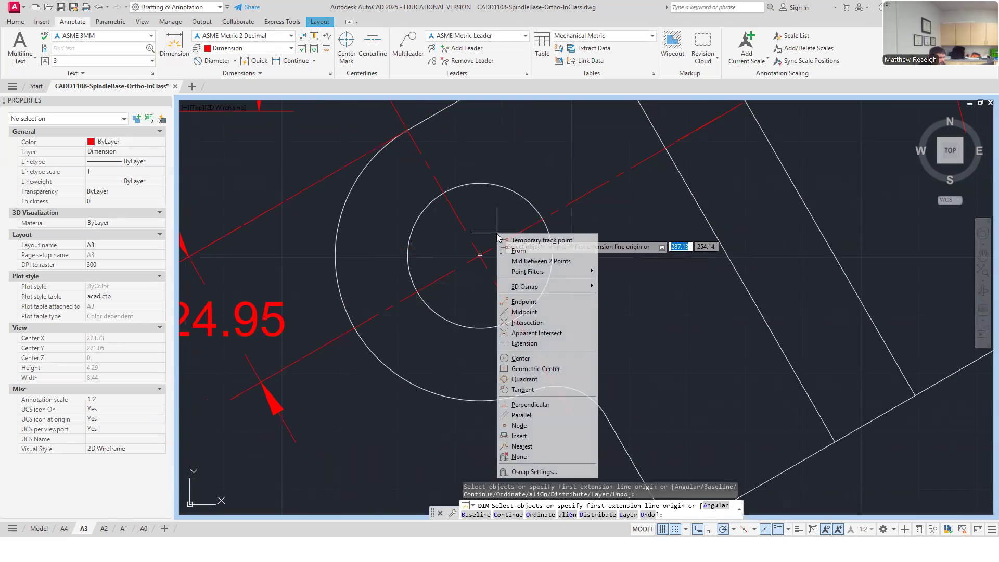
{"action": "left_click", "coordinate": [521, 357]}
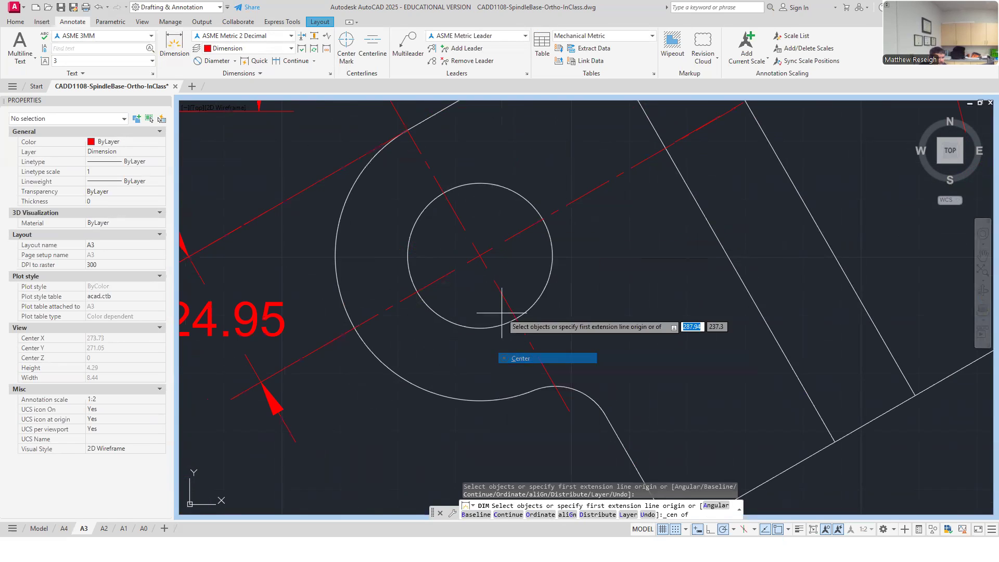
{"action": "left_click", "coordinate": [480, 255]}
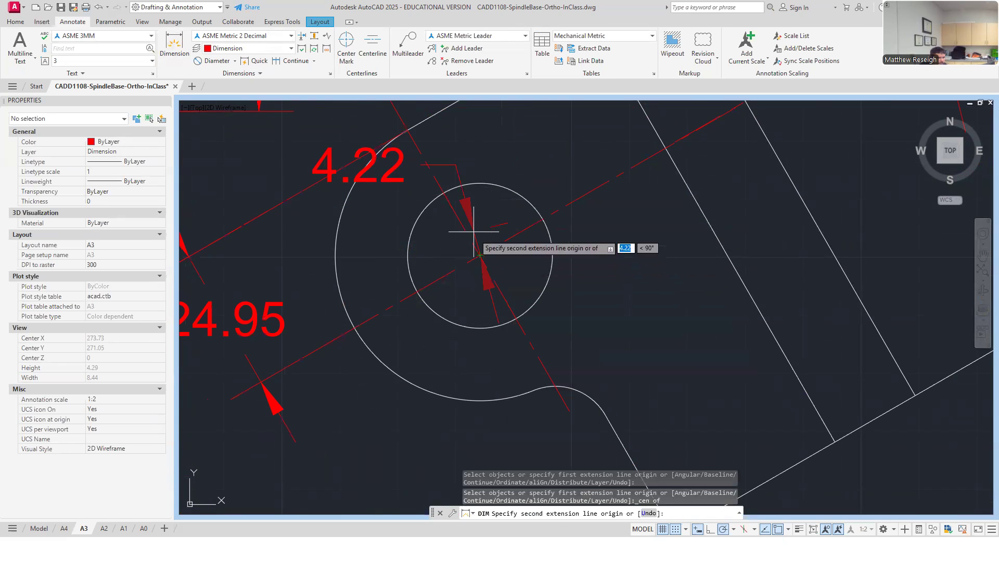
{"action": "scroll", "coordinate": [408, 130], "scroll_direction": "down", "scroll_amount": 4}
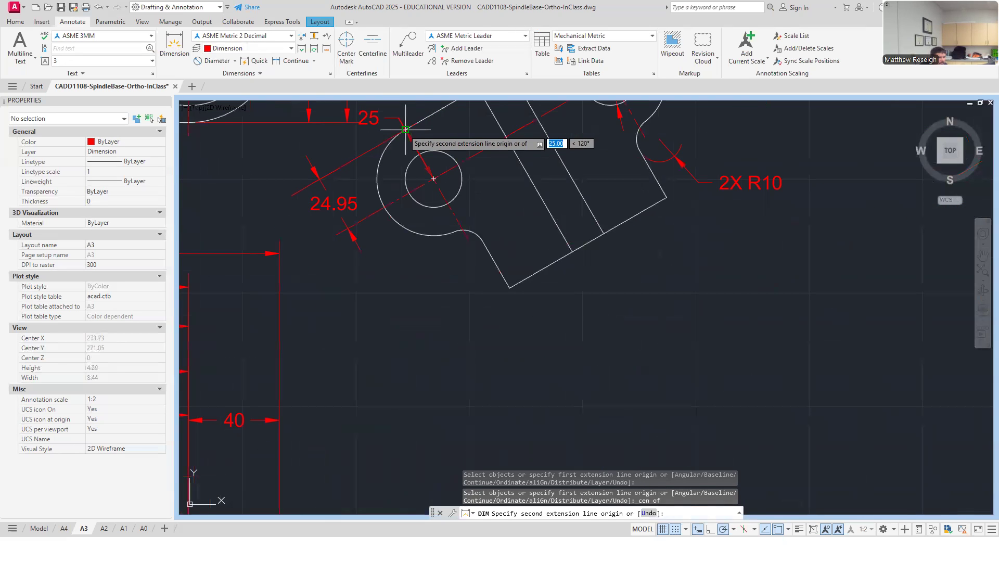
{"action": "left_click", "coordinate": [405, 129]}
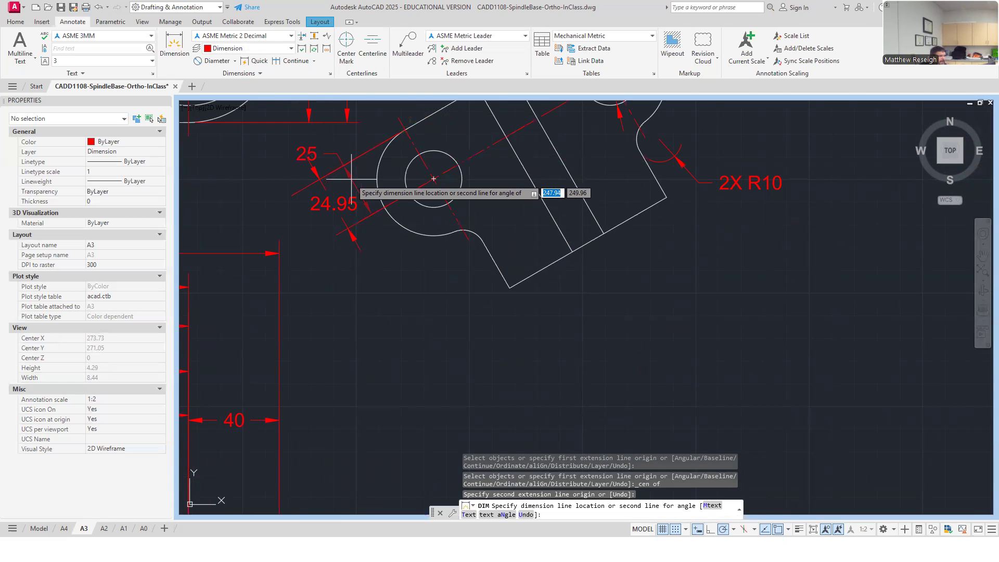
{"action": "key", "text": "Escape"}
- Delete the 24.95 dimension and the leftover overlapping extension line beside the rounded end of the inclined view
{"action": "scroll", "coordinate": [364, 174], "scroll_direction": "down", "scroll_amount": 1}
{"action": "scroll", "coordinate": [388, 177], "scroll_direction": "up", "scroll_amount": 3}
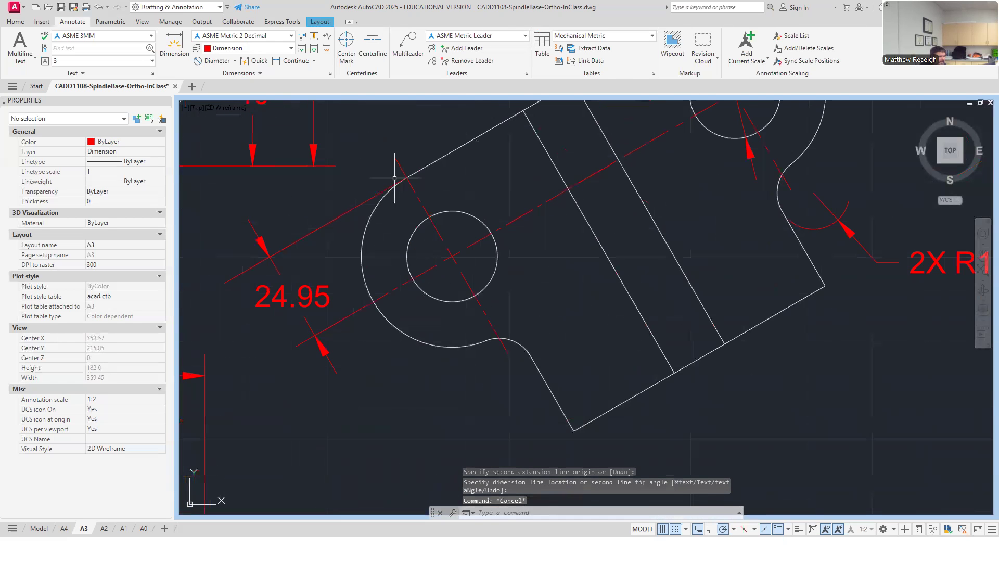
{"action": "left_click", "coordinate": [326, 289]}
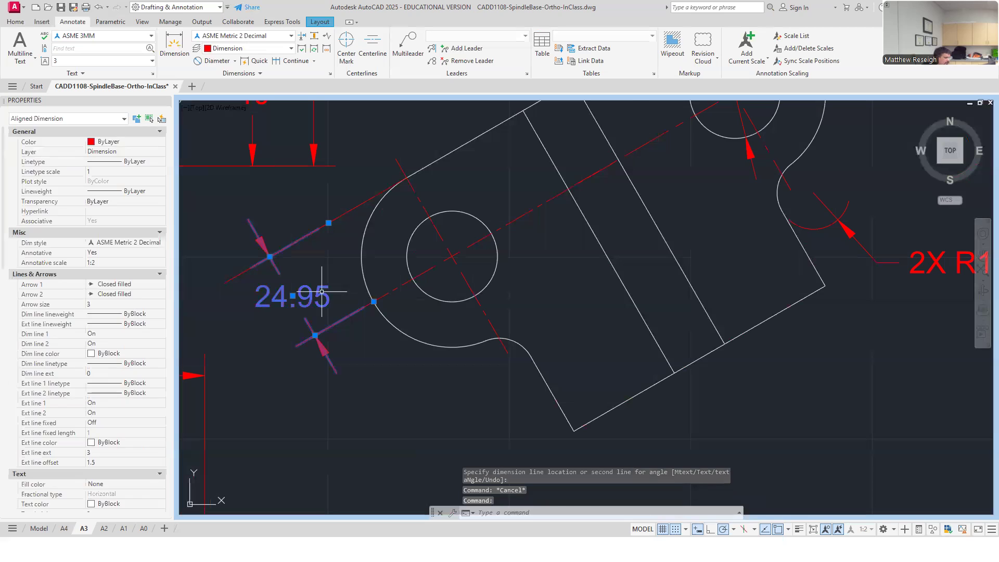
{"action": "key", "text": "Delete"}
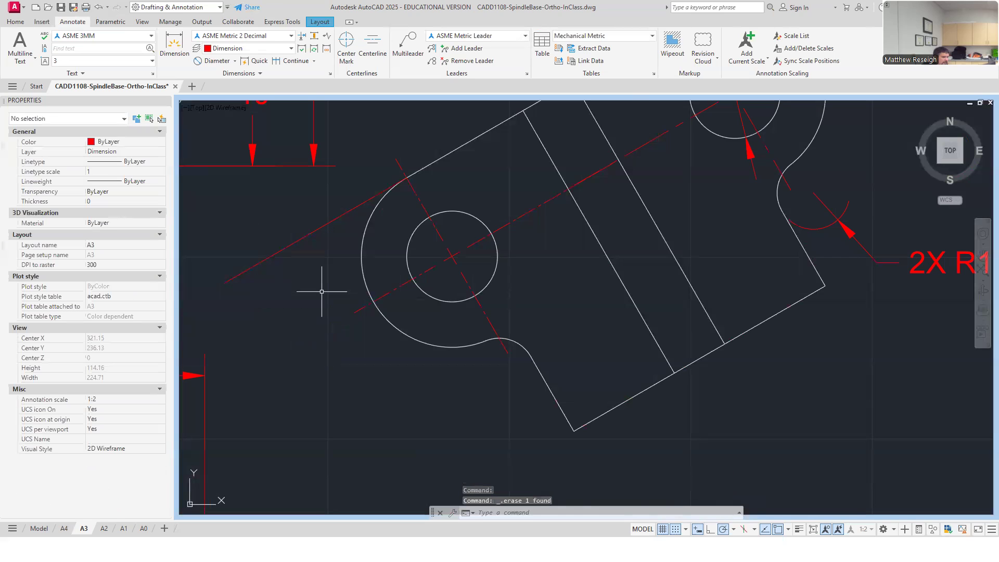
{"action": "left_click", "coordinate": [295, 243]}
{"action": "key", "text": "Delete"}
{"action": "scroll", "coordinate": [462, 265], "scroll_direction": "up", "scroll_amount": 2}
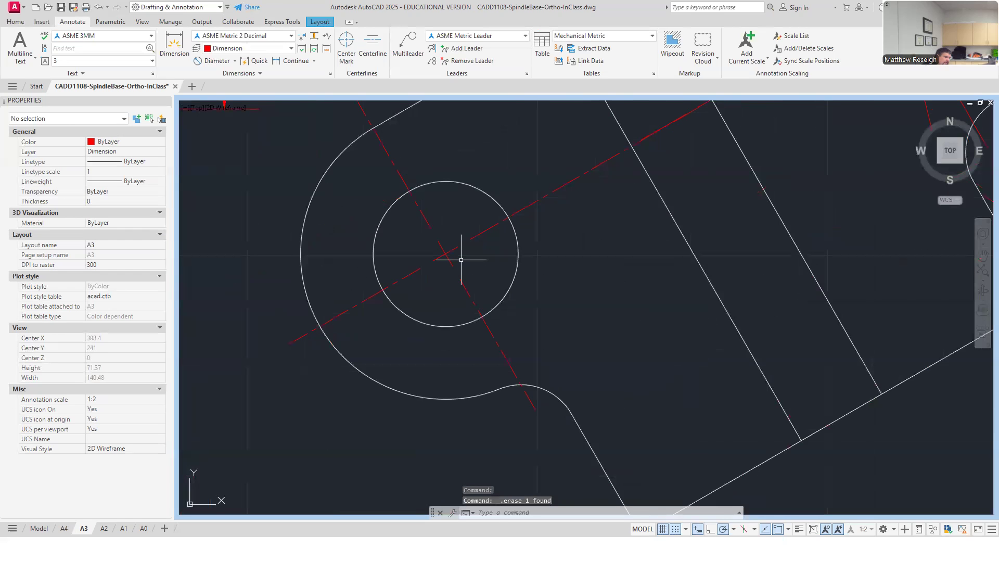
{"action": "scroll", "coordinate": [461, 259], "scroll_direction": "down", "scroll_amount": 2}
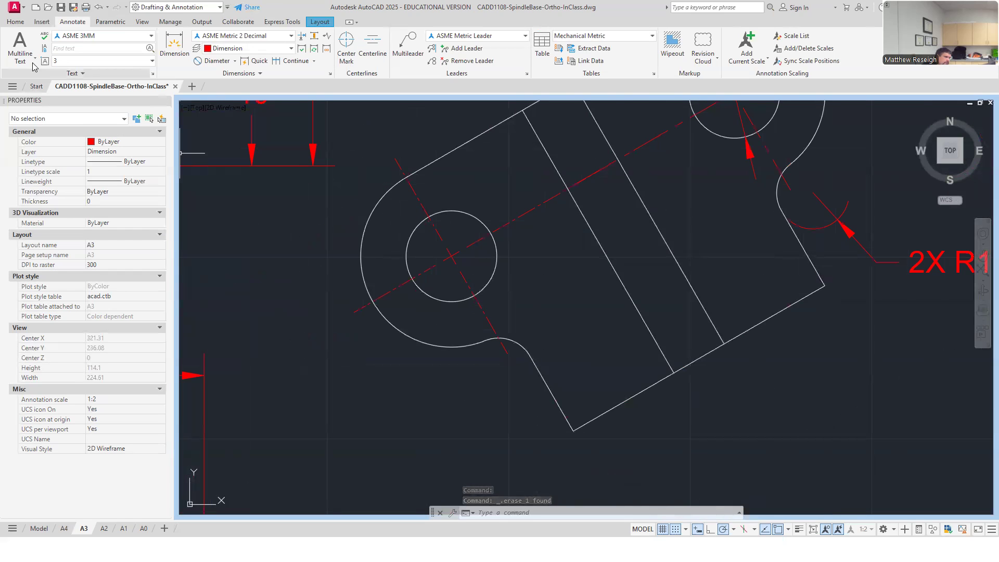
{"action": "left_click", "coordinate": [171, 46]}
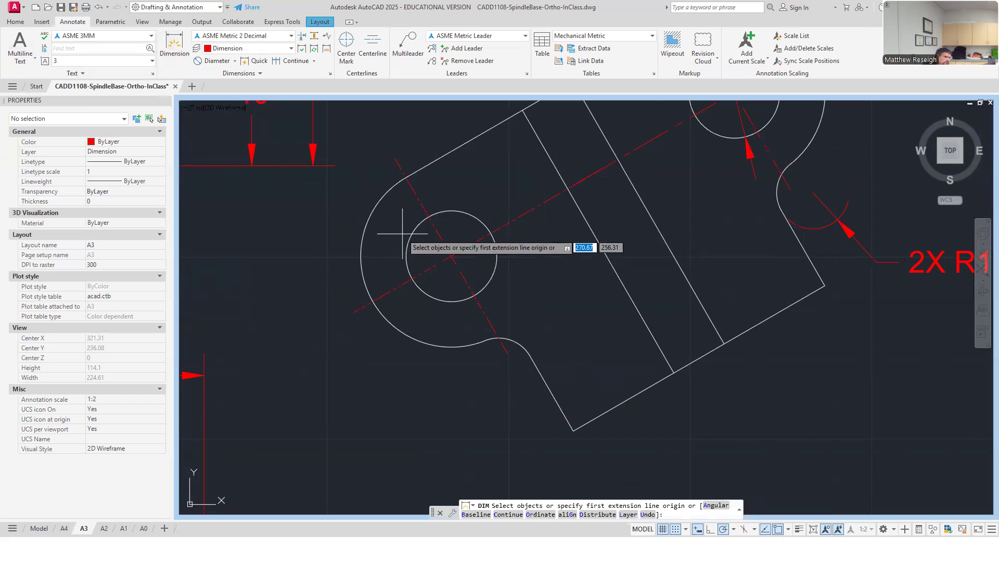
{"action": "left_click", "coordinate": [451, 255]}
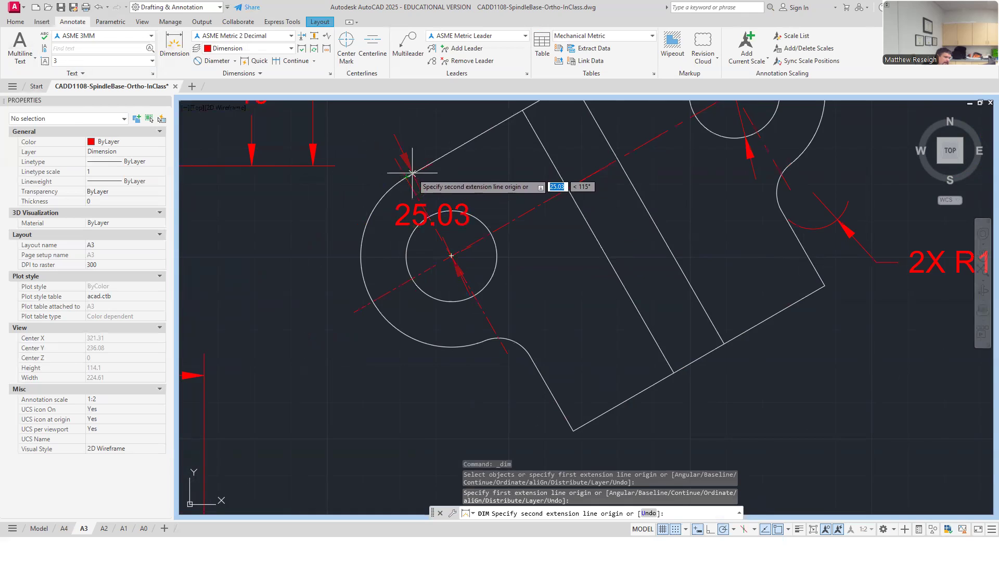
{"action": "scroll", "coordinate": [405, 177], "scroll_direction": "up", "scroll_amount": 6}
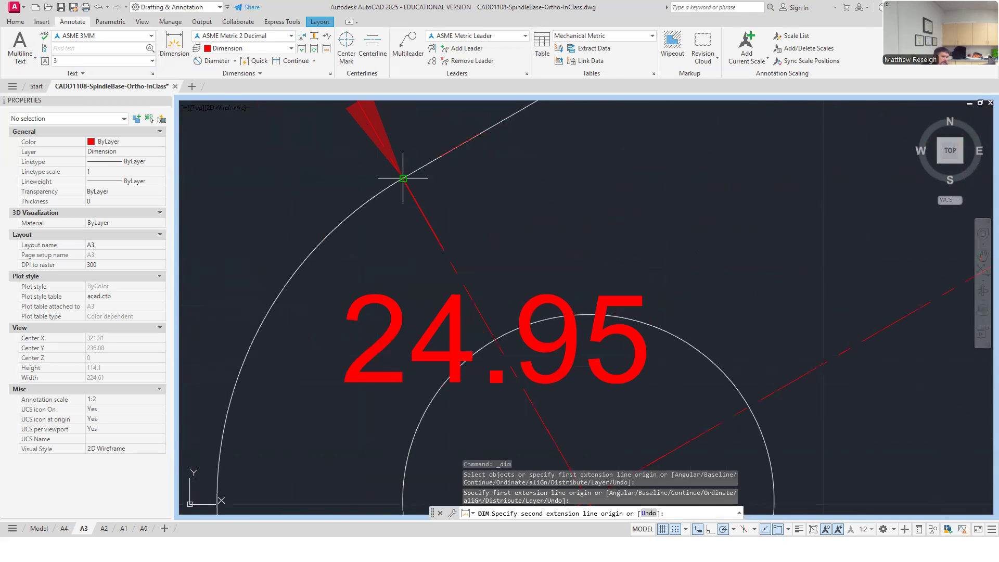
{"action": "key", "text": "Escape"}
{"action": "scroll", "coordinate": [404, 174], "scroll_direction": "down", "scroll_amount": 6}
{"action": "scroll", "coordinate": [475, 258], "scroll_direction": "up", "scroll_amount": 2}
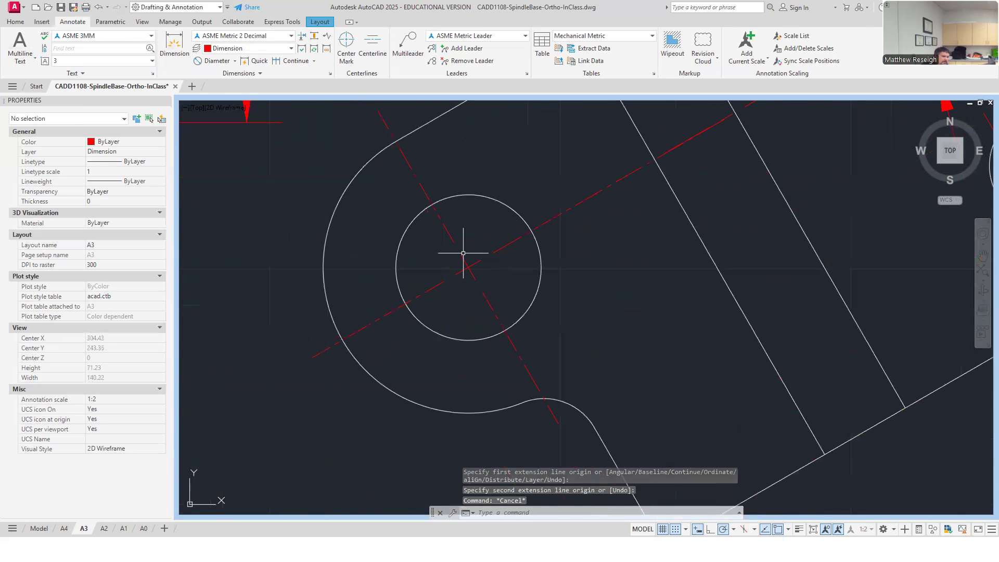
{"action": "left_click", "coordinate": [461, 255]}
{"action": "key", "text": "Escape"}
{"action": "scroll", "coordinate": [465, 262], "scroll_direction": "down", "scroll_amount": 2}
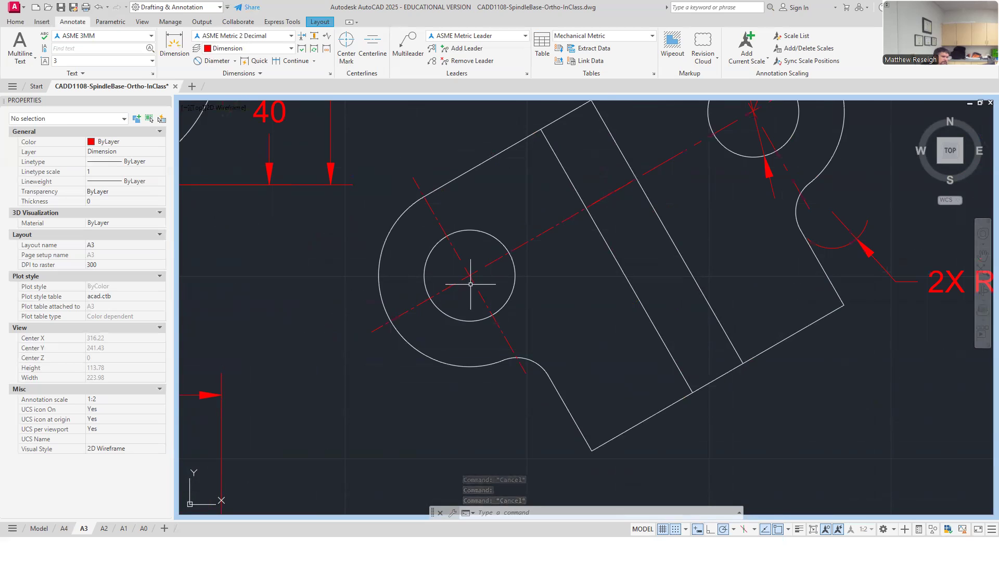
- Add an aligned dimension from the hole's exact center to the arc's tangent endpoint, placed outside the inclined view's rounded end
{"action": "left_click", "coordinate": [177, 48]}
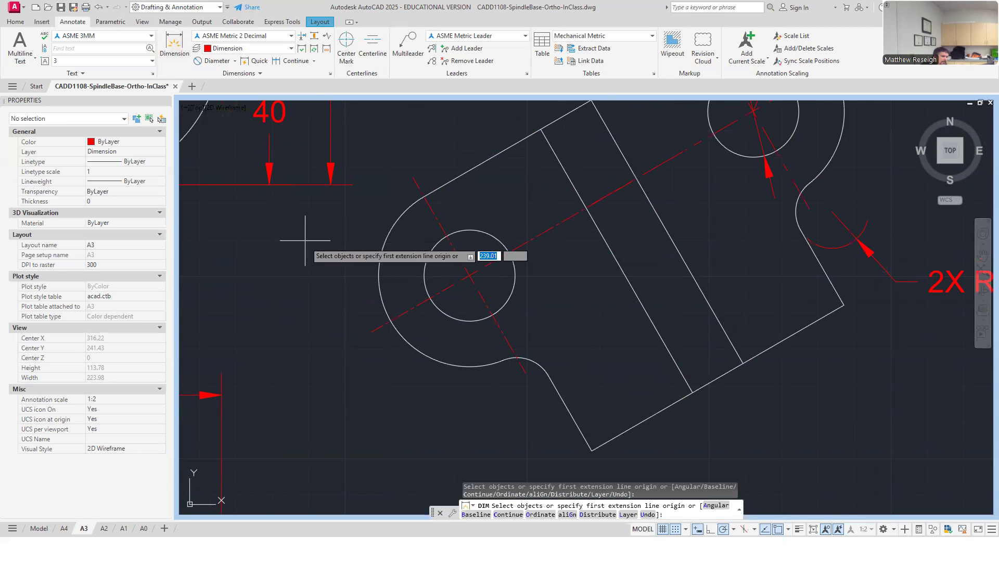
{"action": "right_click", "coordinate": [329, 252], "text": "shift"}
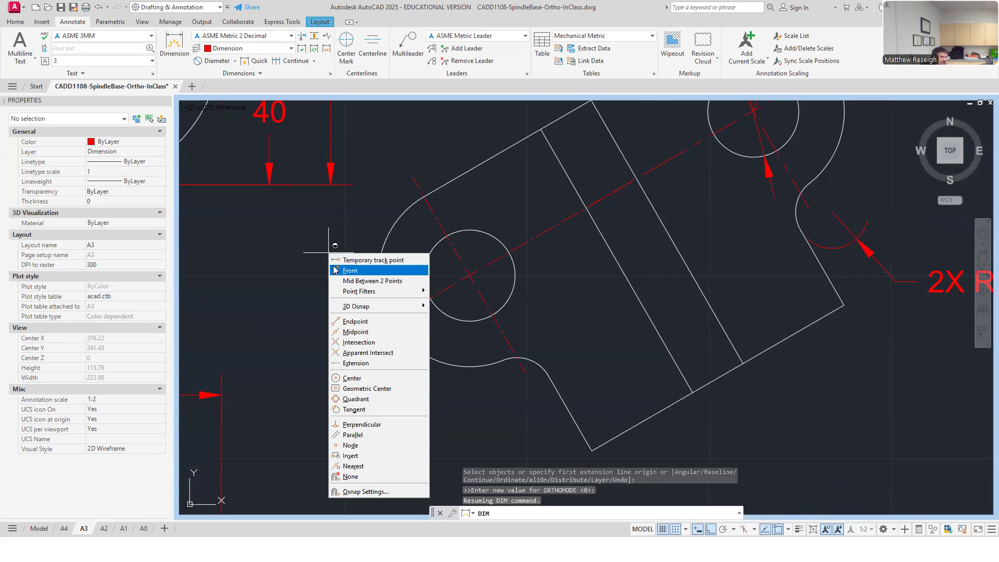
{"action": "left_click", "coordinate": [352, 378]}
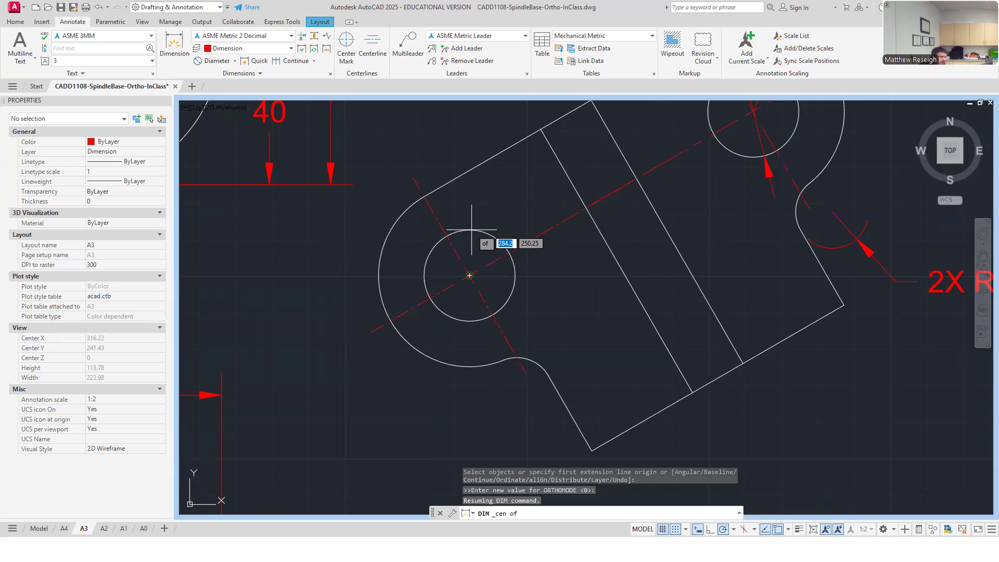
{"action": "left_click", "coordinate": [469, 275]}
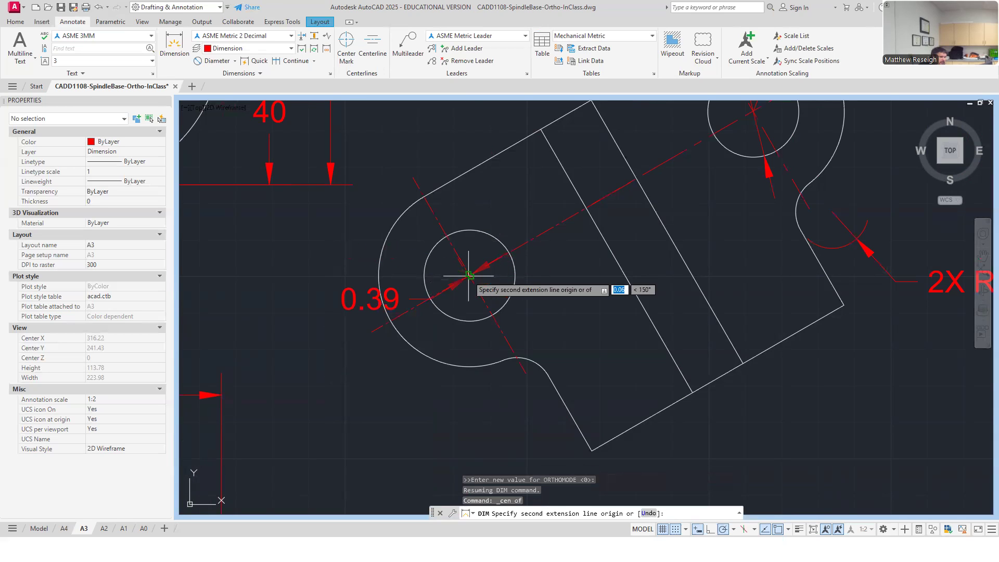
{"action": "scroll", "coordinate": [417, 190], "scroll_direction": "up", "scroll_amount": 2}
{"action": "scroll", "coordinate": [421, 192], "scroll_direction": "down", "scroll_amount": 2}
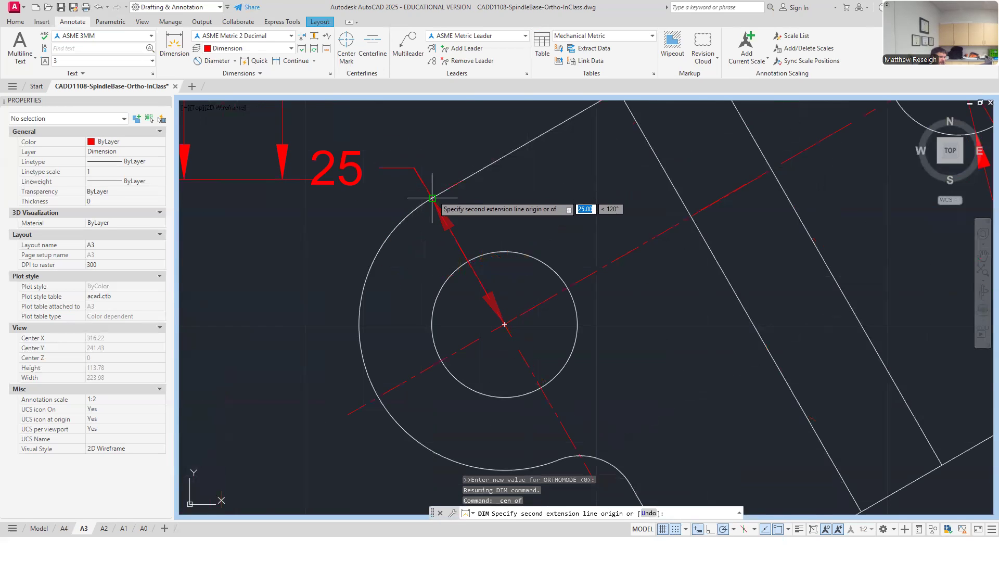
{"action": "left_click", "coordinate": [431, 205]}
{"action": "scroll", "coordinate": [424, 205], "scroll_direction": "down", "scroll_amount": 1}
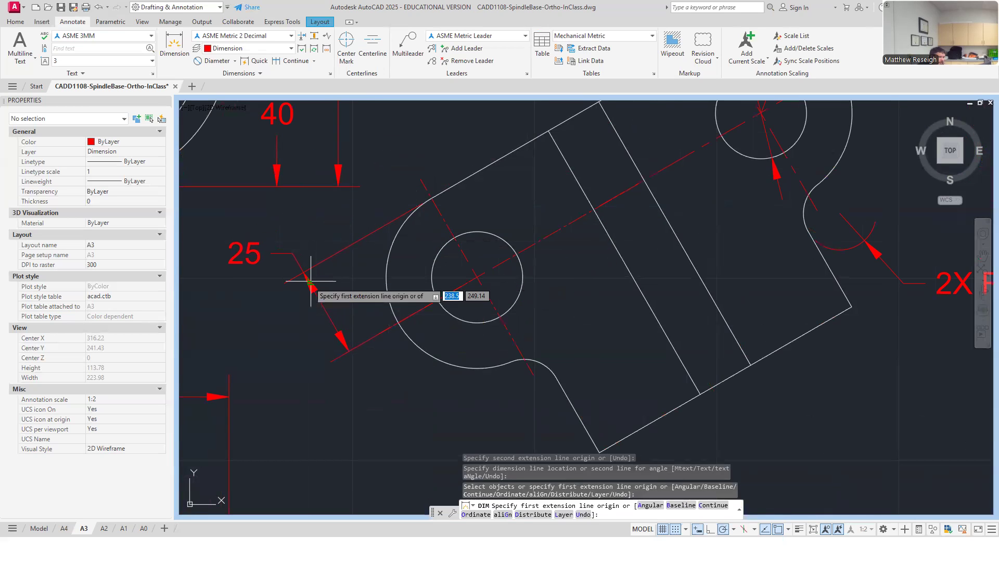
{"action": "left_click", "coordinate": [307, 284]}
{"action": "key", "text": "Escape"}
{"action": "left_click", "coordinate": [365, 340]}
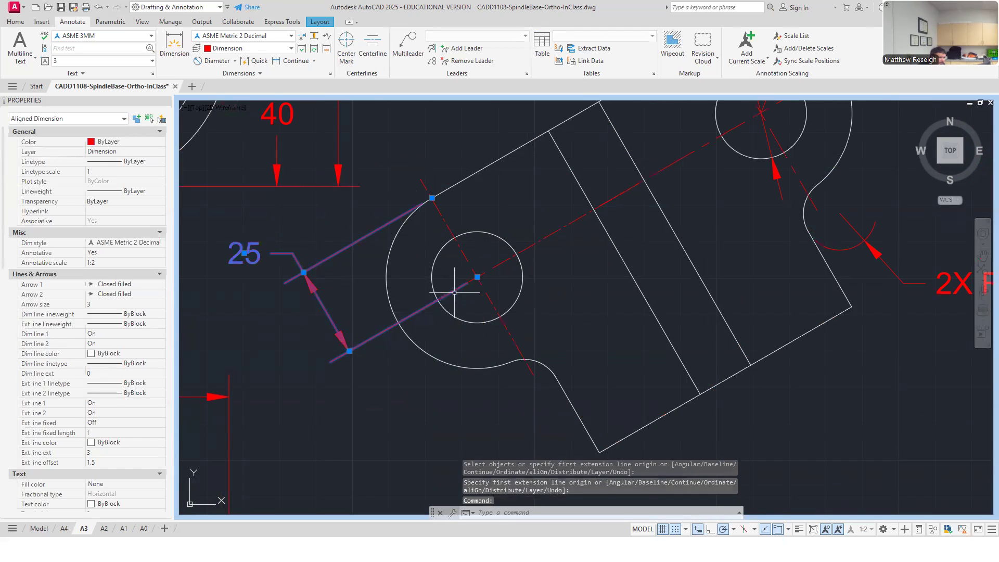
{"action": "left_click", "coordinate": [478, 276]}
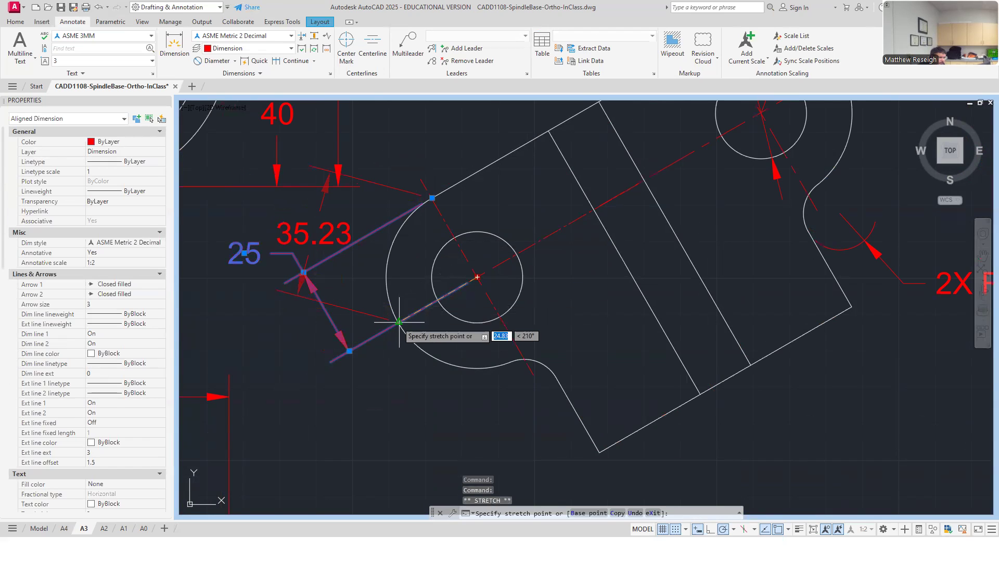
{"action": "key", "text": "Escape"}
{"action": "key", "text": "Escape"}
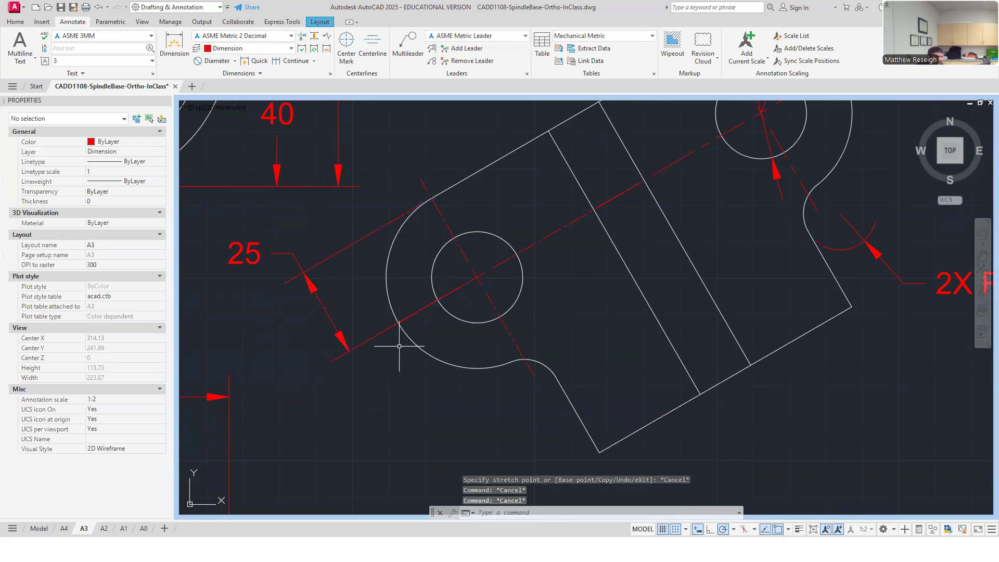
- Draw a line about 52 mm long from the arc's tangent endpoint, extending the straight edge outward past the 25 dimension
{"action": "scroll", "coordinate": [379, 351], "scroll_direction": "up", "scroll_amount": 2}
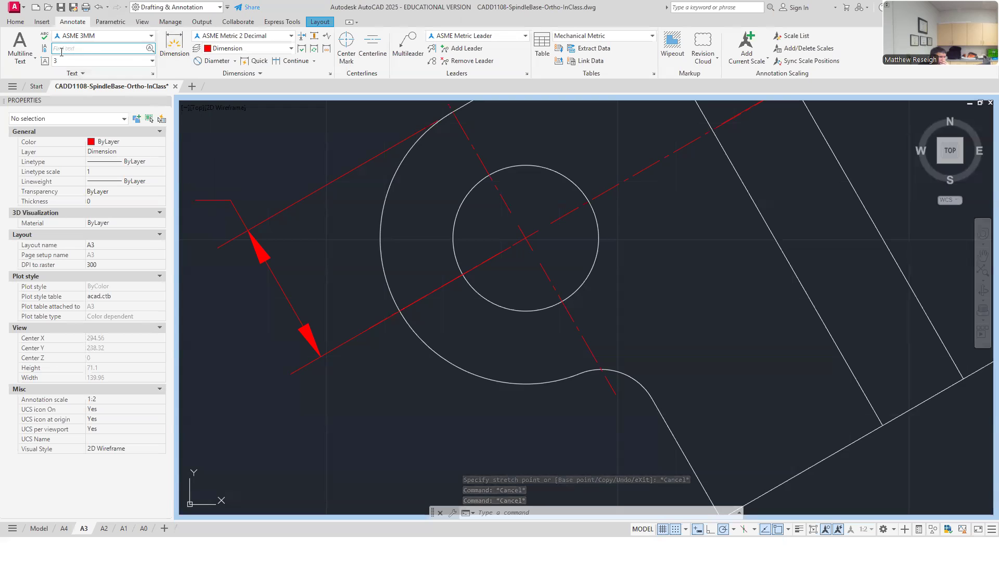
{"action": "left_click", "coordinate": [16, 23]}
{"action": "left_click", "coordinate": [11, 48]}
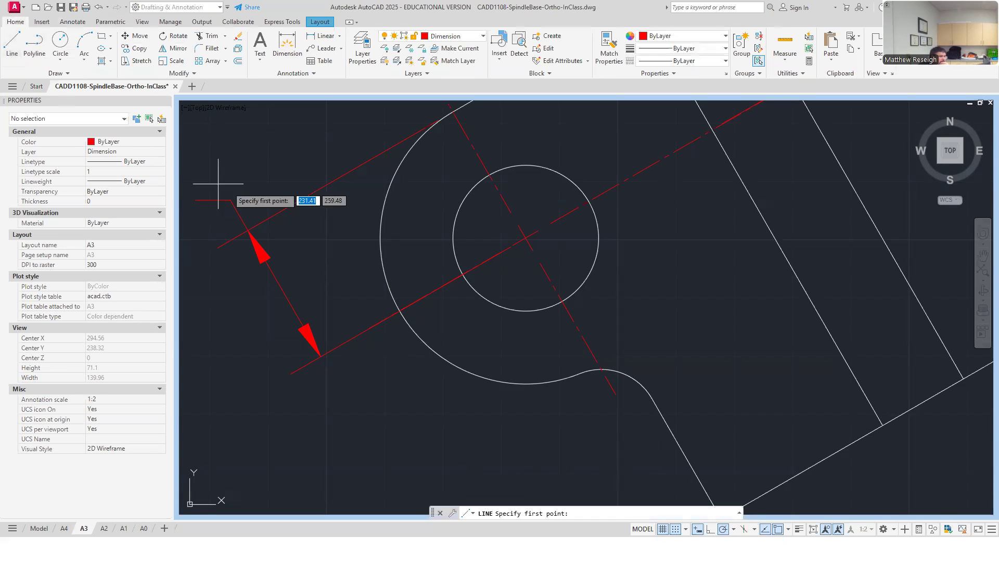
{"action": "scroll", "coordinate": [452, 119], "scroll_direction": "up", "scroll_amount": 5}
{"action": "scroll", "coordinate": [459, 109], "scroll_direction": "down", "scroll_amount": 5}
{"action": "scroll", "coordinate": [397, 166], "scroll_direction": "up", "scroll_amount": 5}
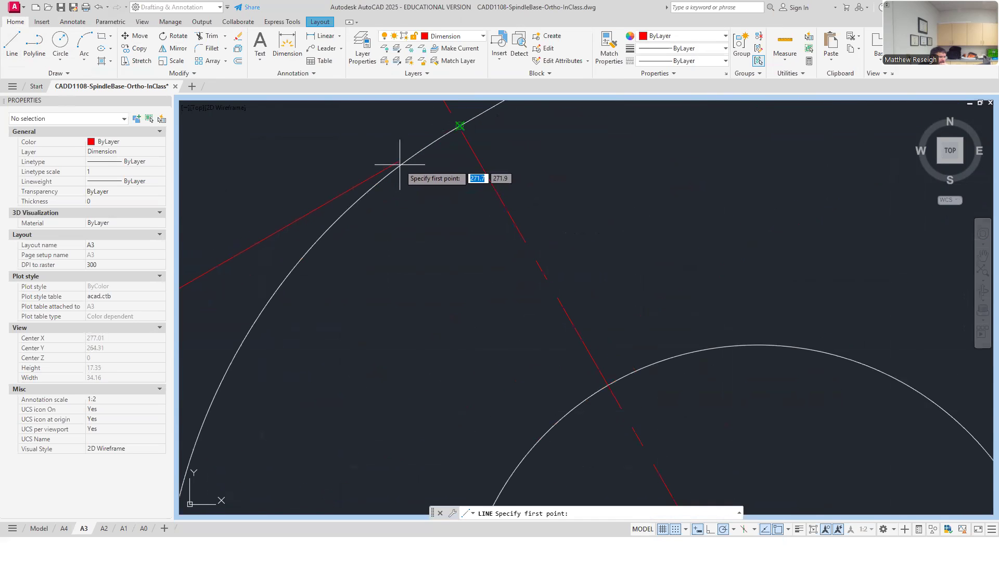
{"action": "left_click", "coordinate": [460, 125]}
{"action": "scroll", "coordinate": [461, 125], "scroll_direction": "down", "scroll_amount": 4}
{"action": "scroll", "coordinate": [447, 130], "scroll_direction": "down", "scroll_amount": 2}
{"action": "scroll", "coordinate": [458, 111], "scroll_direction": "up", "scroll_amount": 5}
{"action": "scroll", "coordinate": [423, 138], "scroll_direction": "down", "scroll_amount": 4}
{"action": "scroll", "coordinate": [442, 116], "scroll_direction": "up", "scroll_amount": 4}
{"action": "scroll", "coordinate": [441, 115], "scroll_direction": "up", "scroll_amount": 2}
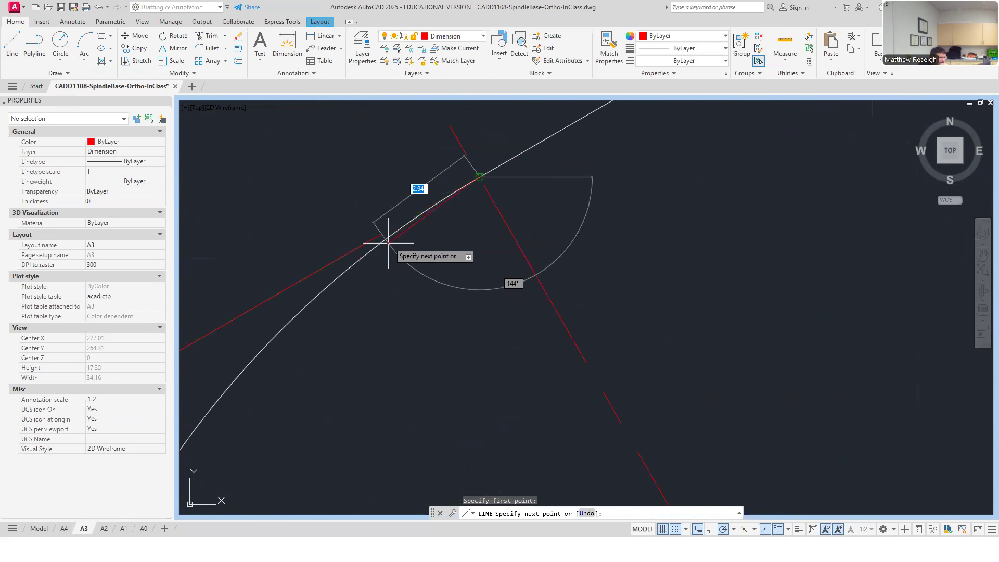
{"action": "scroll", "coordinate": [408, 212], "scroll_direction": "down", "scroll_amount": 5}
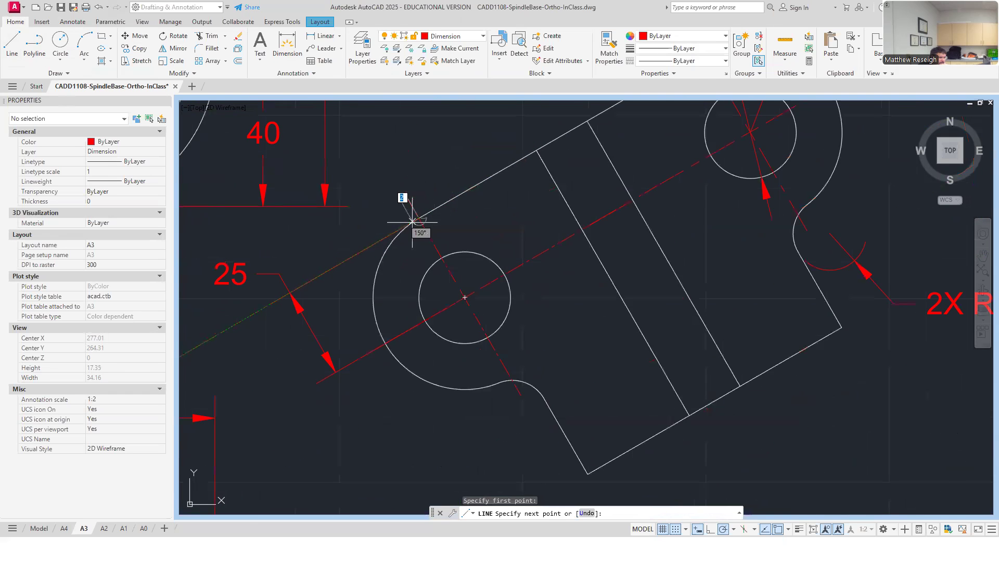
{"action": "scroll", "coordinate": [229, 326], "scroll_direction": "up", "scroll_amount": 2}
{"action": "left_click", "coordinate": [267, 307]}
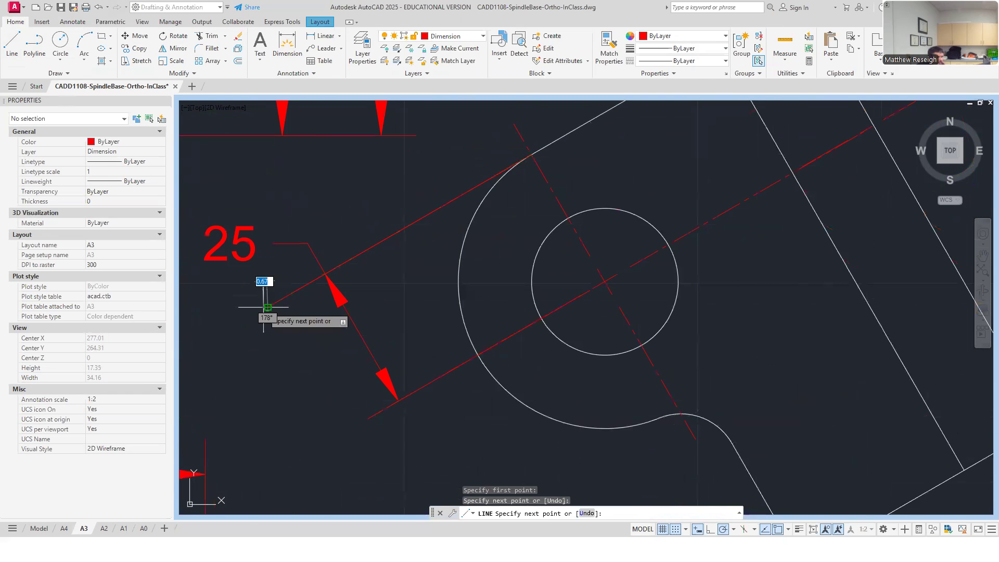
{"action": "key", "text": "Escape"}
{"action": "key", "text": "Escape"}
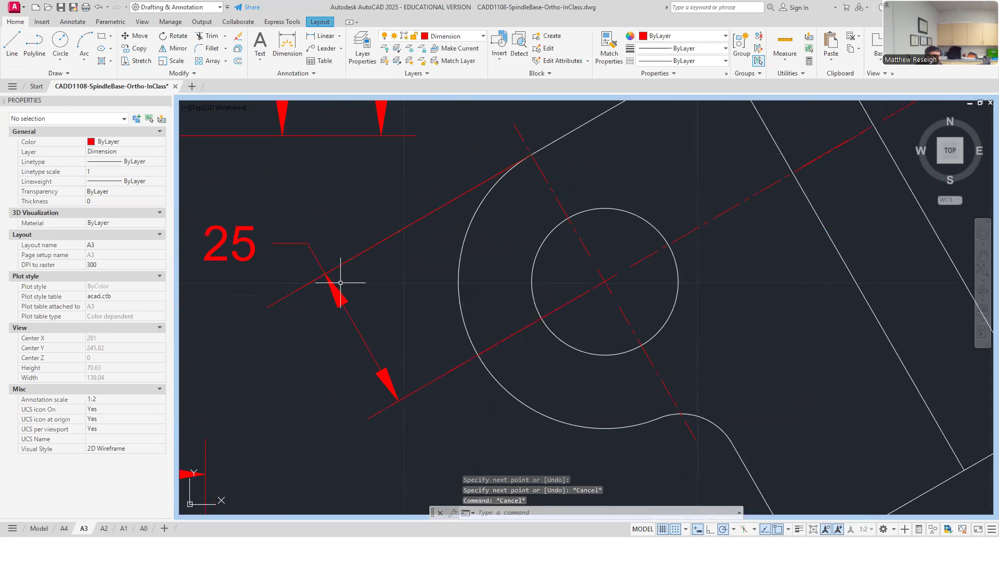
- Try to move the 25 dimension's origin from the hole's center to the center mark's crossing with the rounded end
{"action": "left_click", "coordinate": [332, 272]}
{"action": "key", "text": "Escape"}
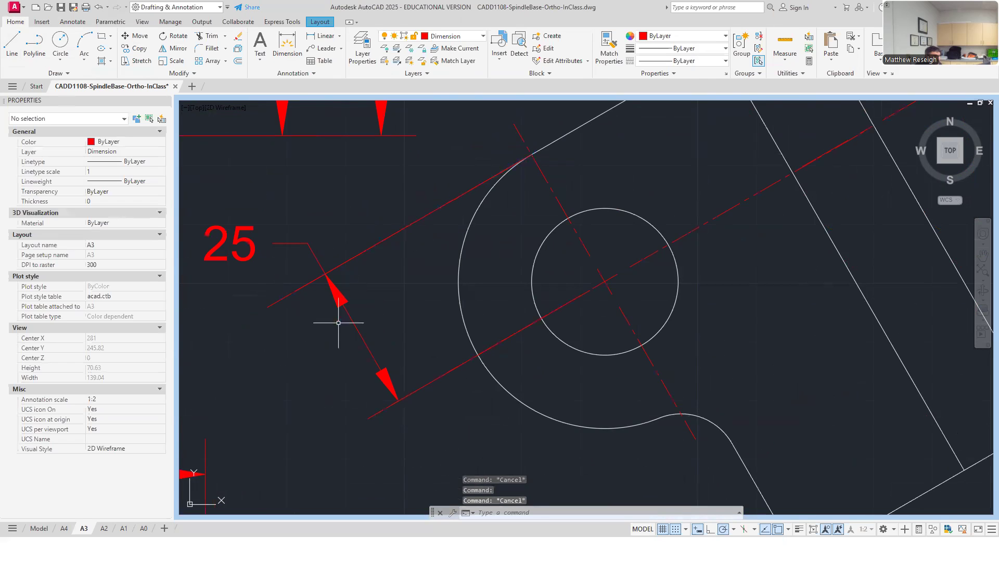
{"action": "left_click", "coordinate": [335, 300]}
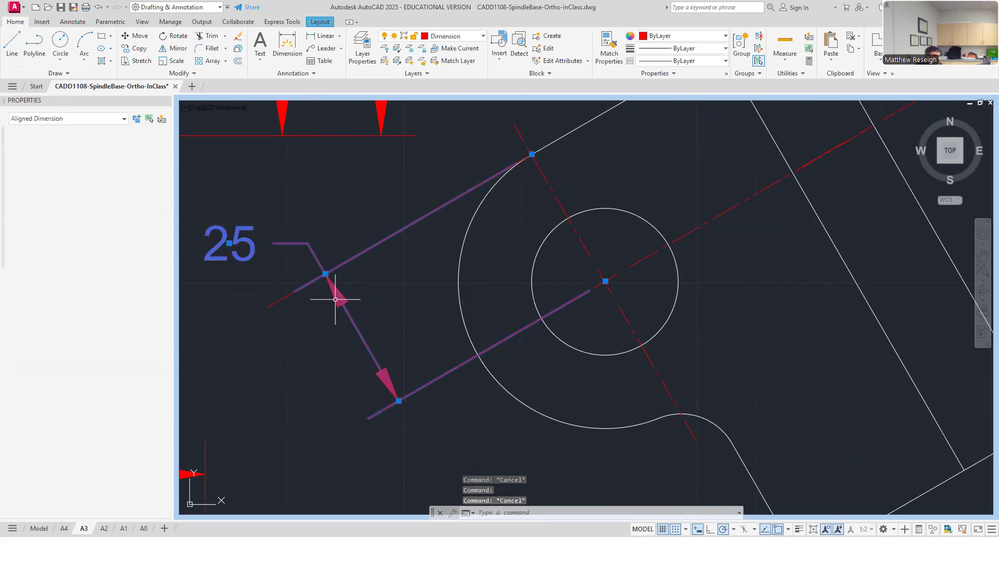
{"action": "left_click", "coordinate": [606, 281]}
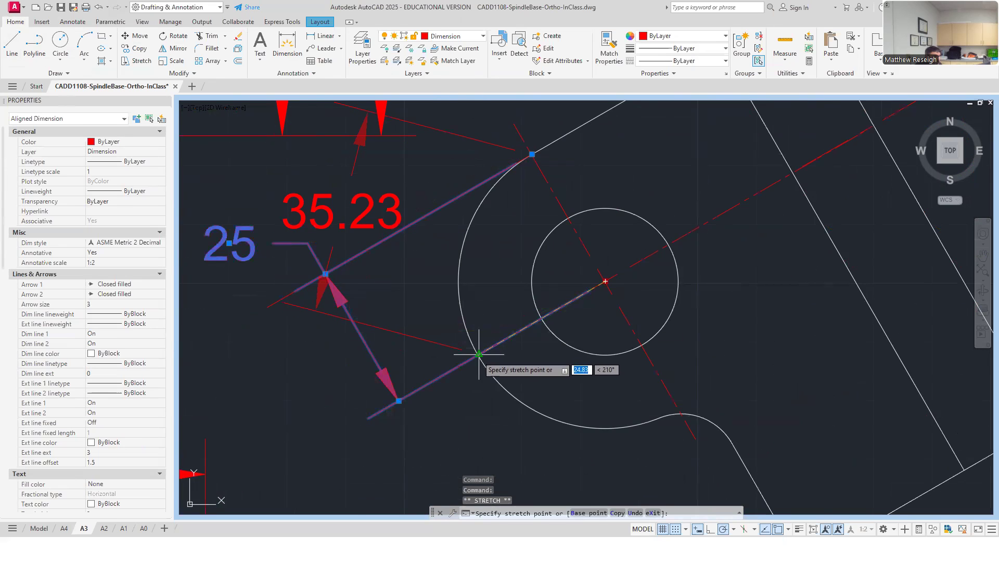
{"action": "scroll", "coordinate": [478, 354], "scroll_direction": "up", "scroll_amount": 3}
{"action": "scroll", "coordinate": [472, 355], "scroll_direction": "up", "scroll_amount": 2}
{"action": "scroll", "coordinate": [471, 354], "scroll_direction": "down", "scroll_amount": 4}
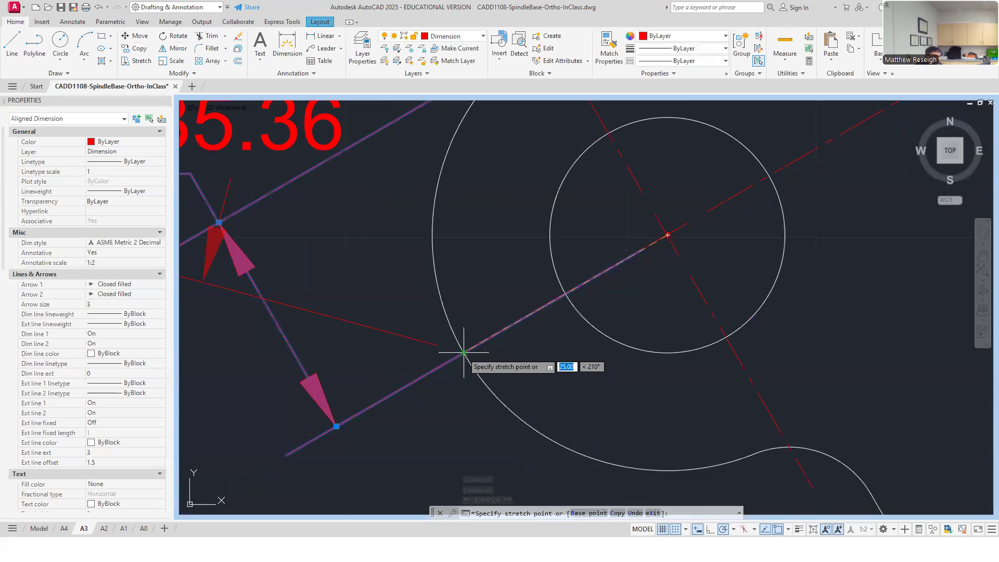
{"action": "scroll", "coordinate": [463, 353], "scroll_direction": "down", "scroll_amount": 2}
{"action": "scroll", "coordinate": [471, 355], "scroll_direction": "up", "scroll_amount": 4}
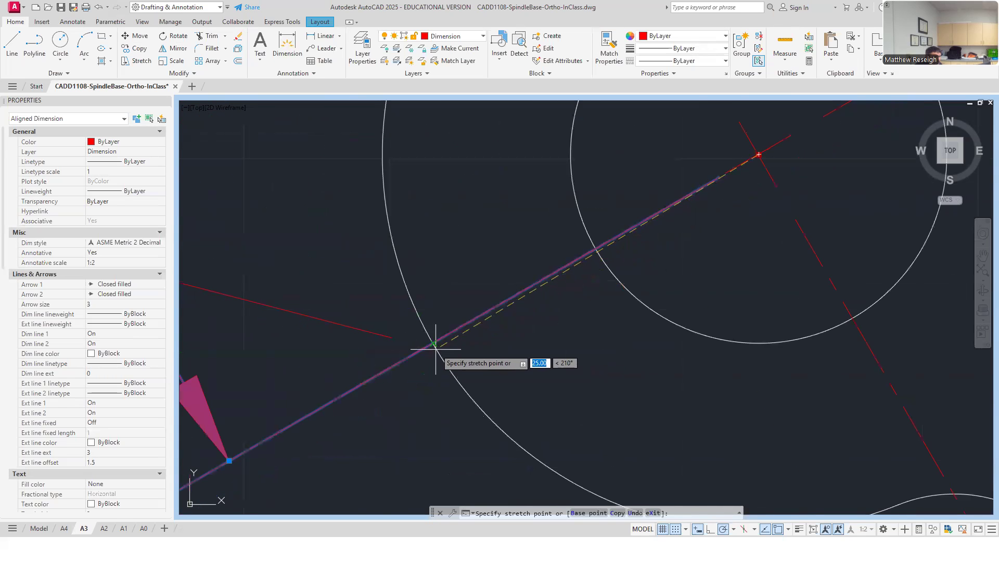
{"action": "scroll", "coordinate": [433, 347], "scroll_direction": "down", "scroll_amount": 5}
{"action": "scroll", "coordinate": [424, 312], "scroll_direction": "up", "scroll_amount": 4}
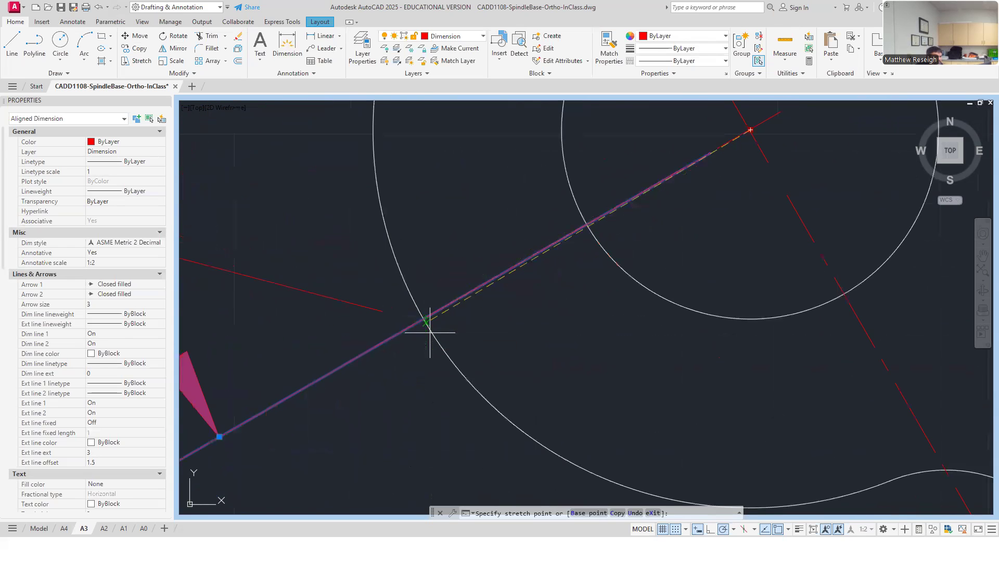
{"action": "scroll", "coordinate": [427, 320], "scroll_direction": "up", "scroll_amount": 3}
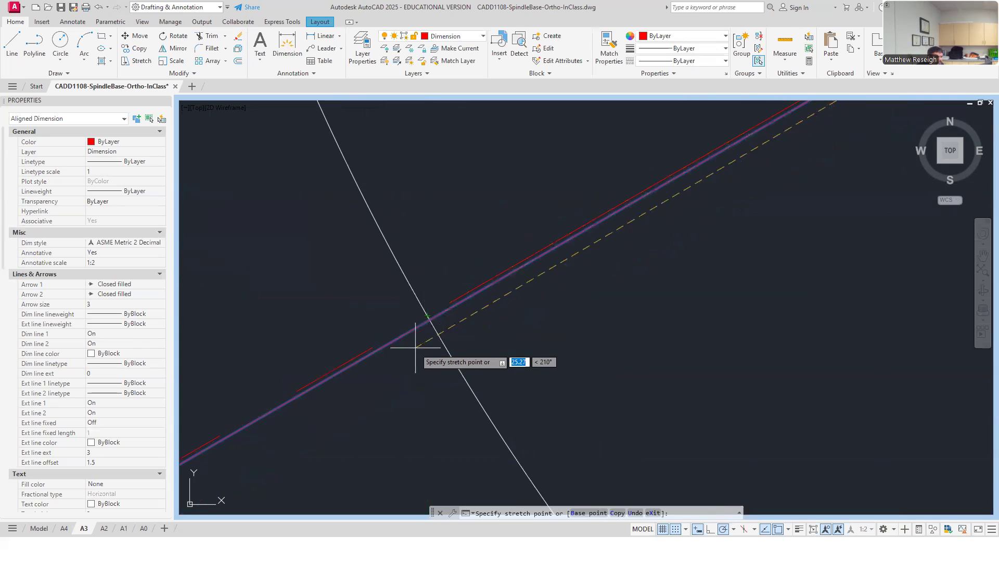
{"action": "left_click", "coordinate": [430, 319]}
{"action": "scroll", "coordinate": [447, 330], "scroll_direction": "down", "scroll_amount": 5}
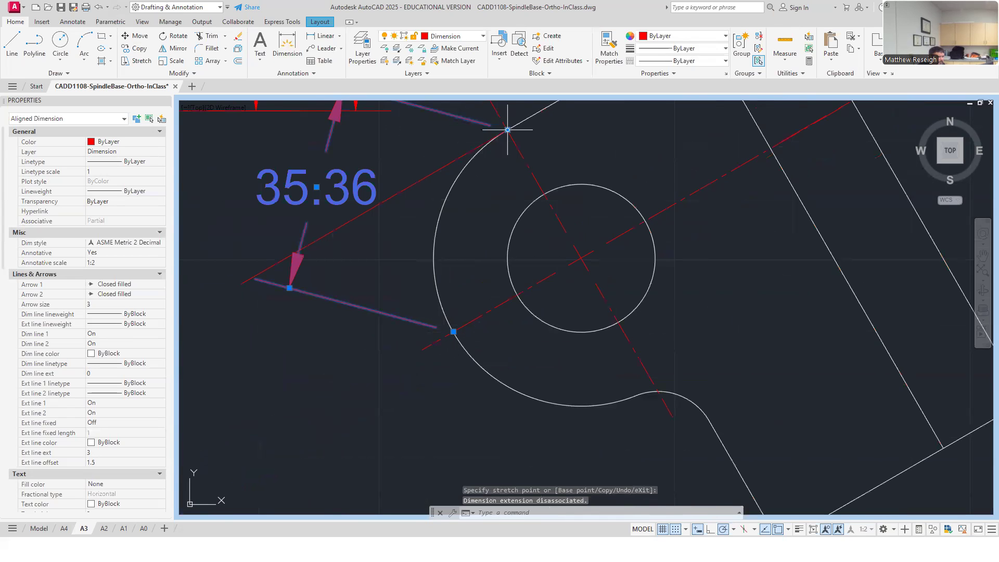
- Delete the skewed aligned dimension beside the inclined view's rounded end
{"action": "left_click", "coordinate": [508, 129]}
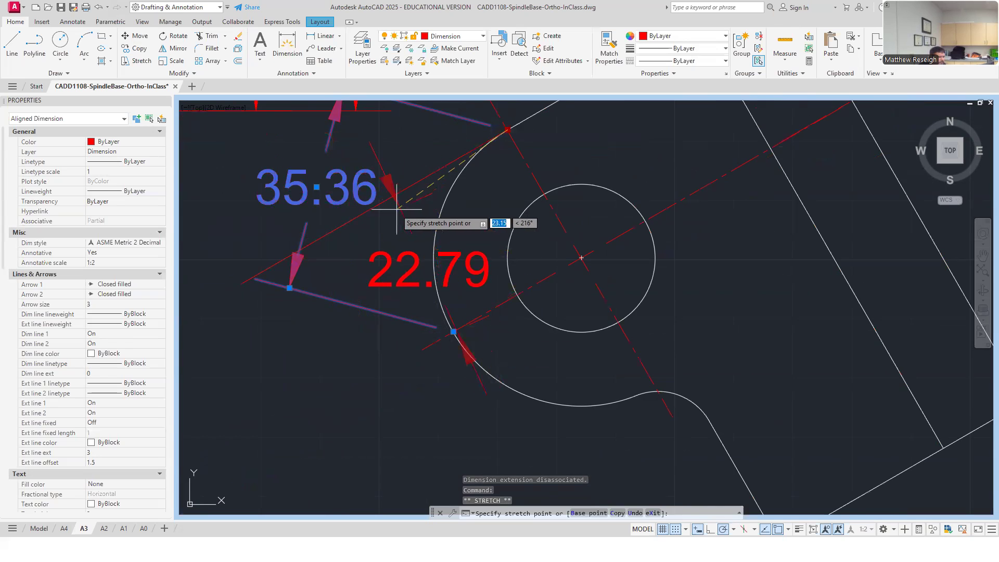
{"action": "key", "text": "Escape"}
{"action": "key", "text": "Escape"}
{"action": "left_click", "coordinate": [344, 191]}
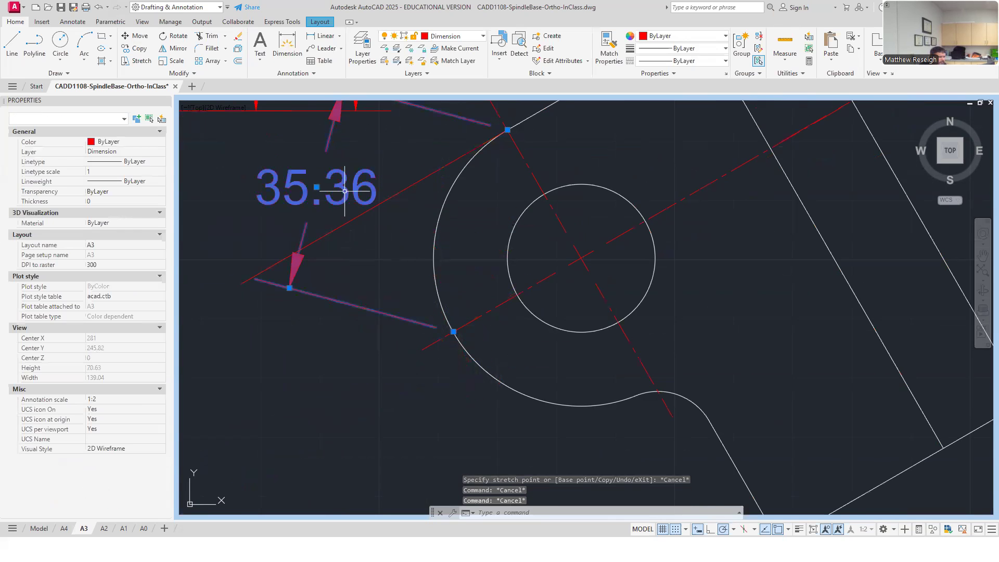
{"action": "key", "text": "Delete"}
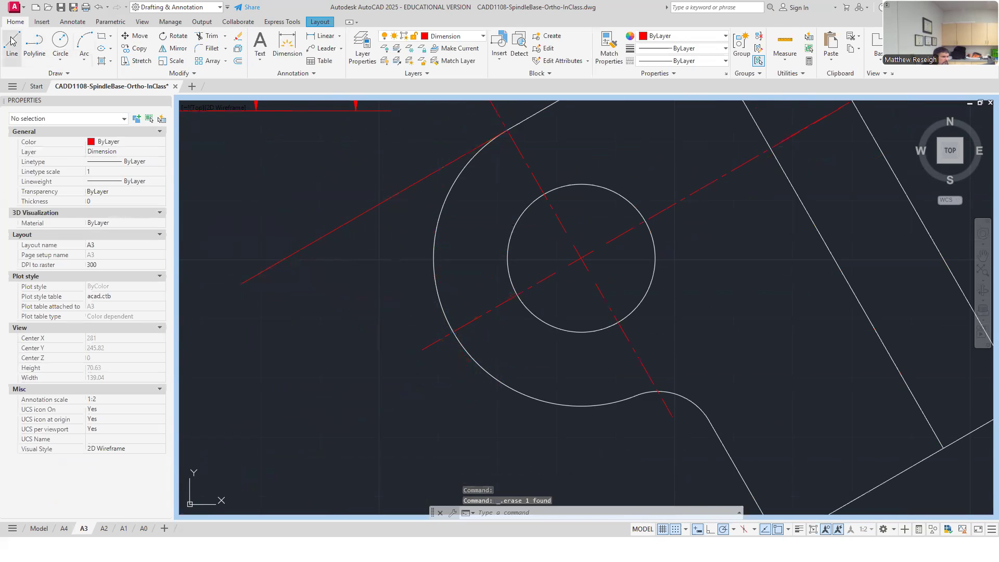
- Try to dimension from the drawn tangent line to the center mark's crossing with the rounded end
{"action": "left_click", "coordinate": [280, 40]}
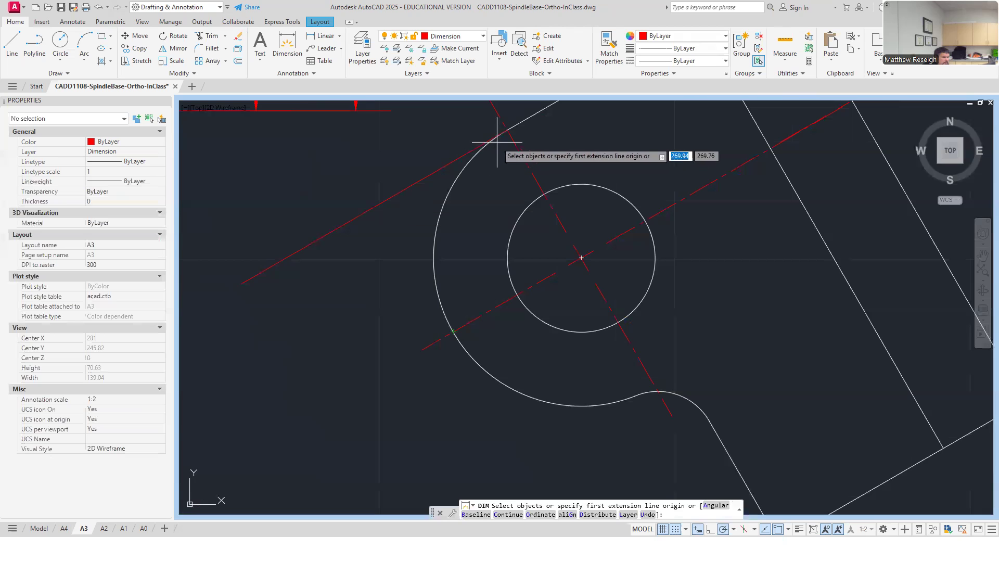
{"action": "key", "text": "Return"}
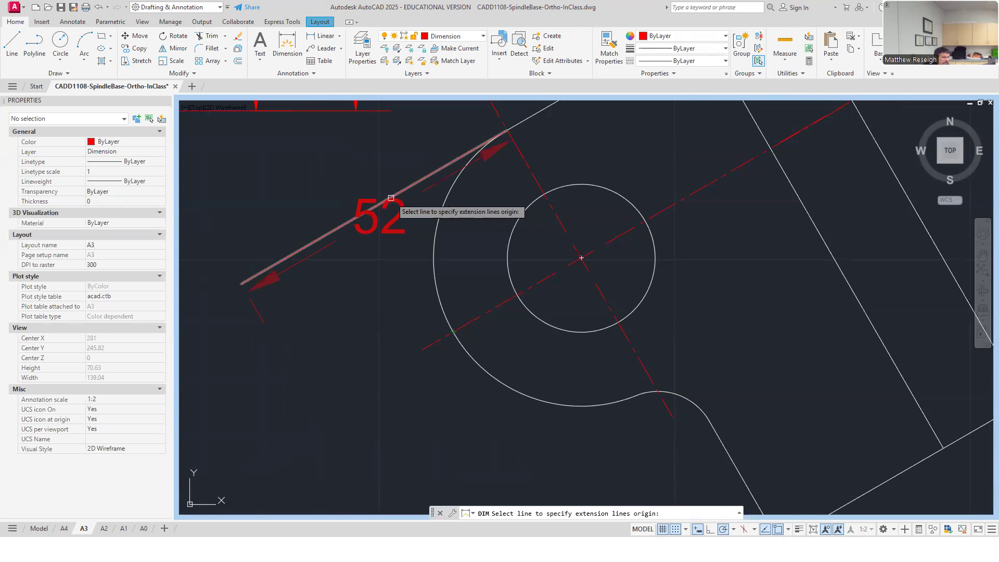
{"action": "left_click", "coordinate": [395, 194]}
{"action": "key", "text": "Escape"}
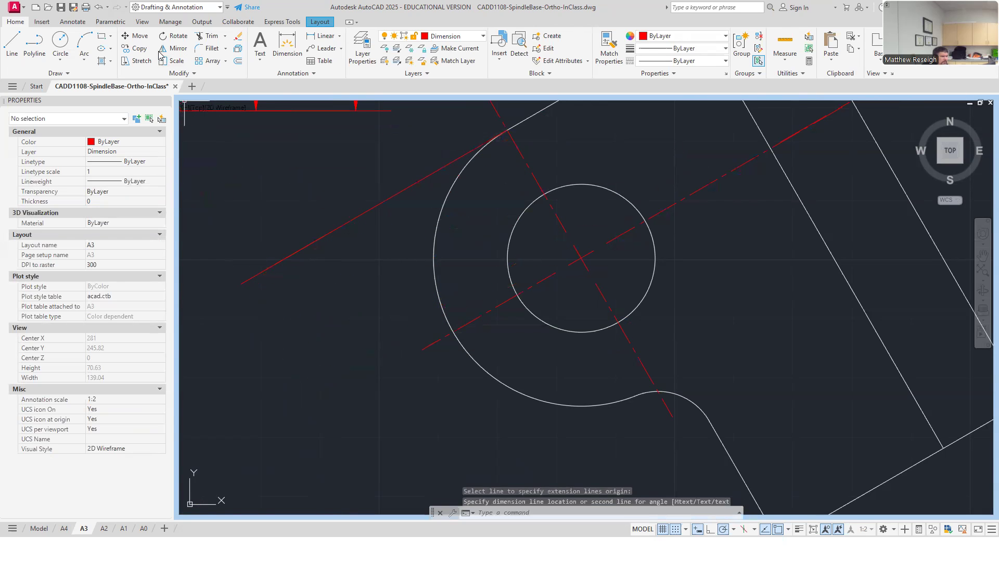
{"action": "left_click", "coordinate": [72, 23]}
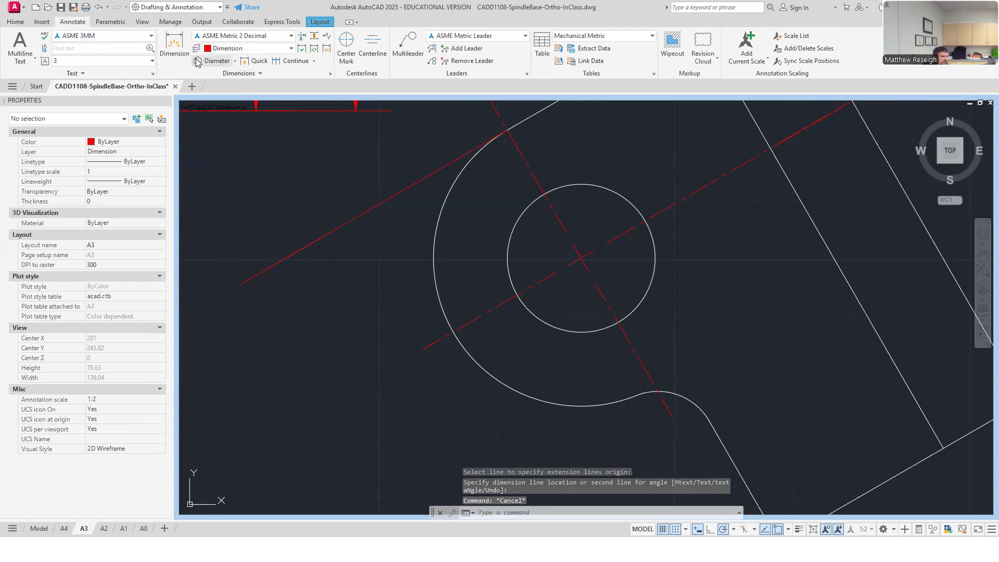
{"action": "left_click", "coordinate": [236, 61]}
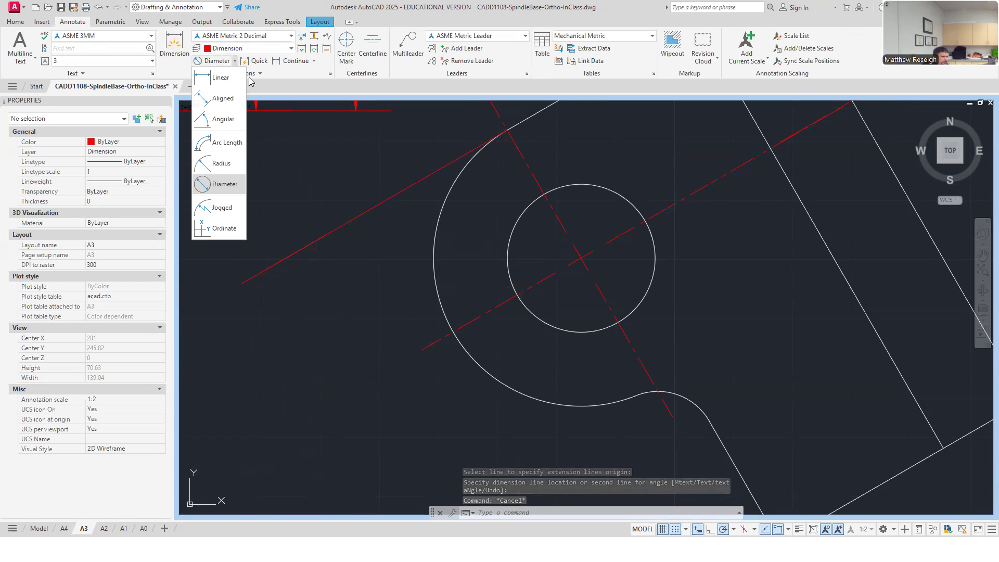
{"action": "left_click", "coordinate": [213, 99]}
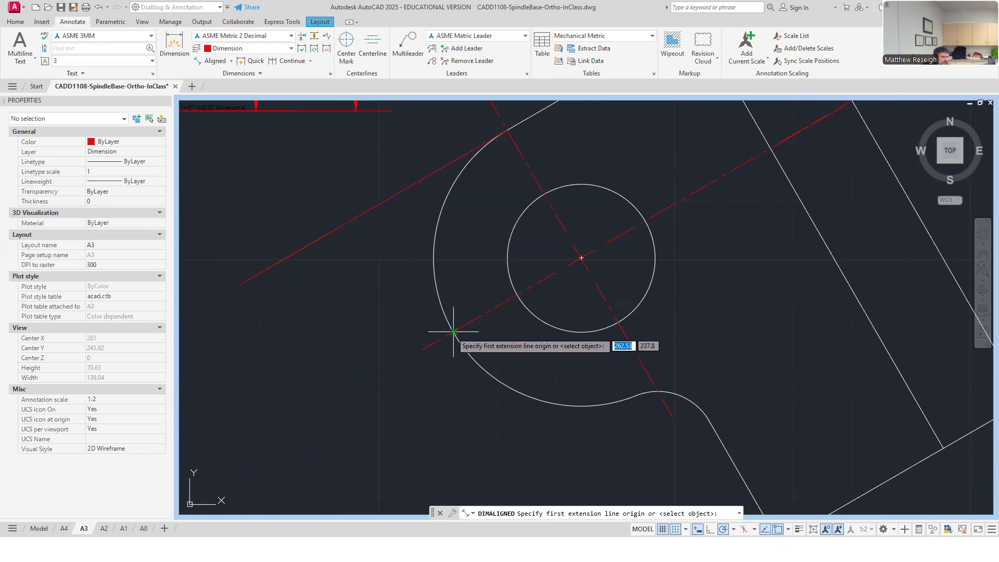
{"action": "left_click", "coordinate": [390, 198]}
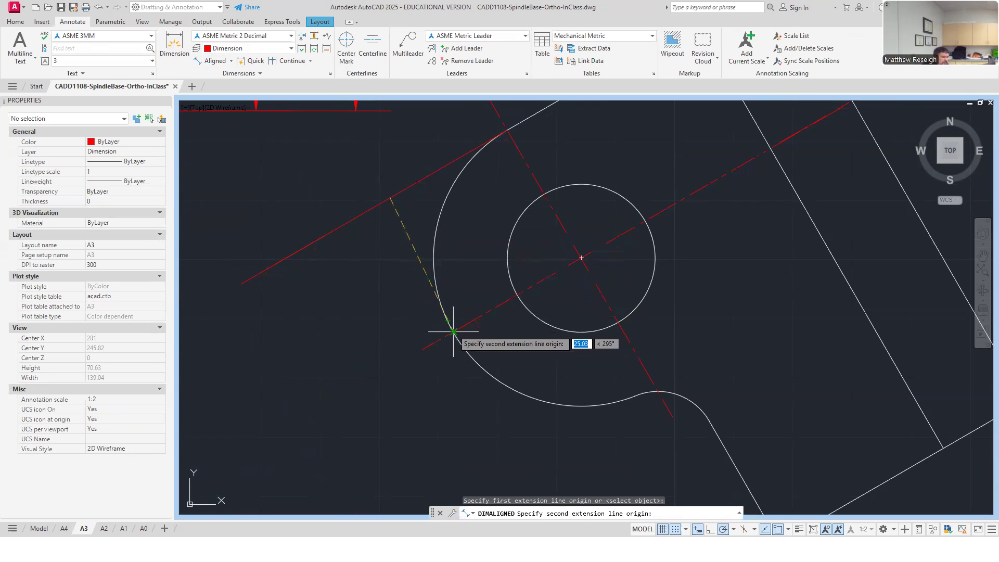
{"action": "left_click", "coordinate": [453, 331]}
{"action": "key", "text": "Escape"}
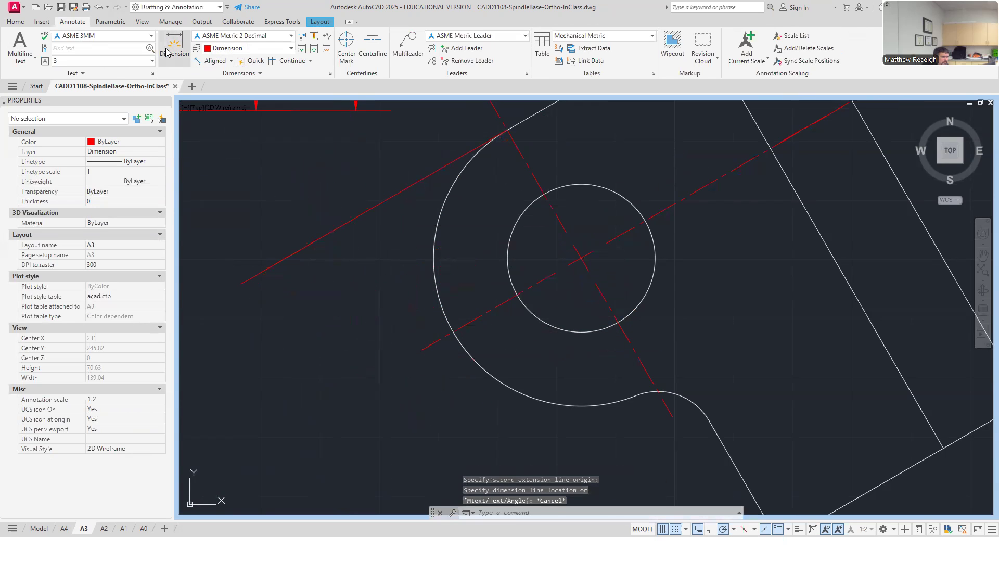
- Delete the center mark of the hole in the inclined view's rounded end
{"action": "left_click", "coordinate": [168, 50]}
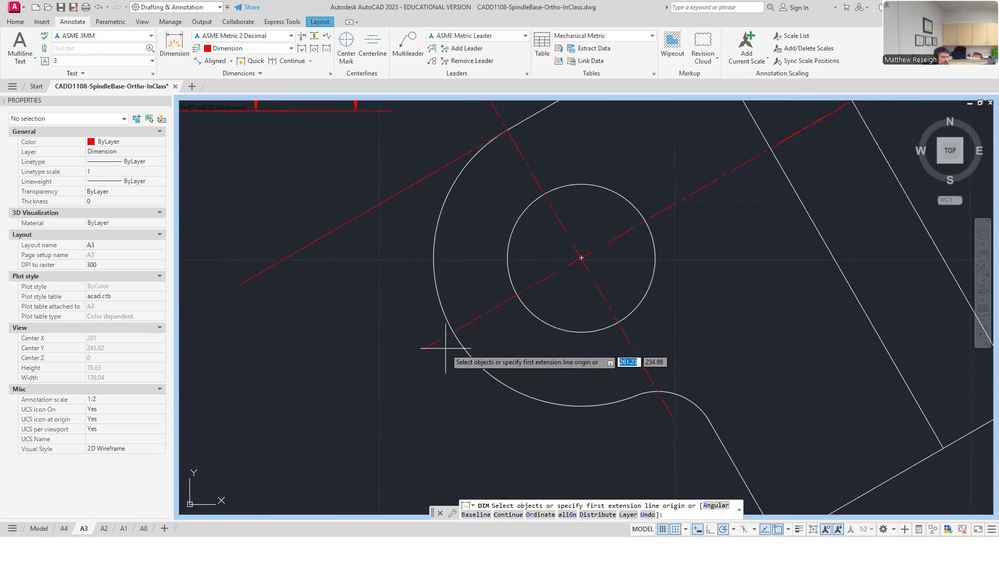
{"action": "key", "text": "Escape"}
{"action": "left_click", "coordinate": [481, 315]}
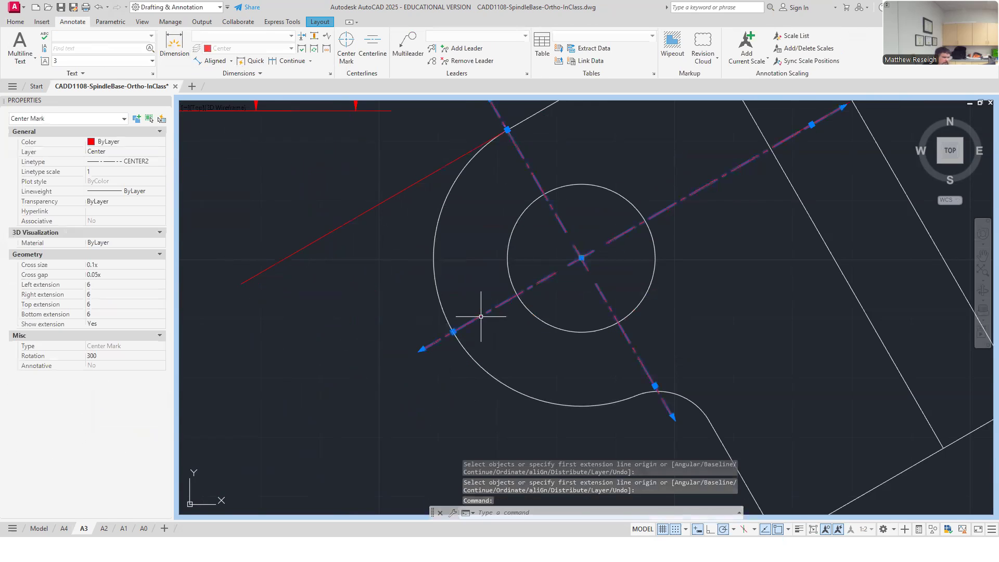
{"action": "key", "text": "Delete"}
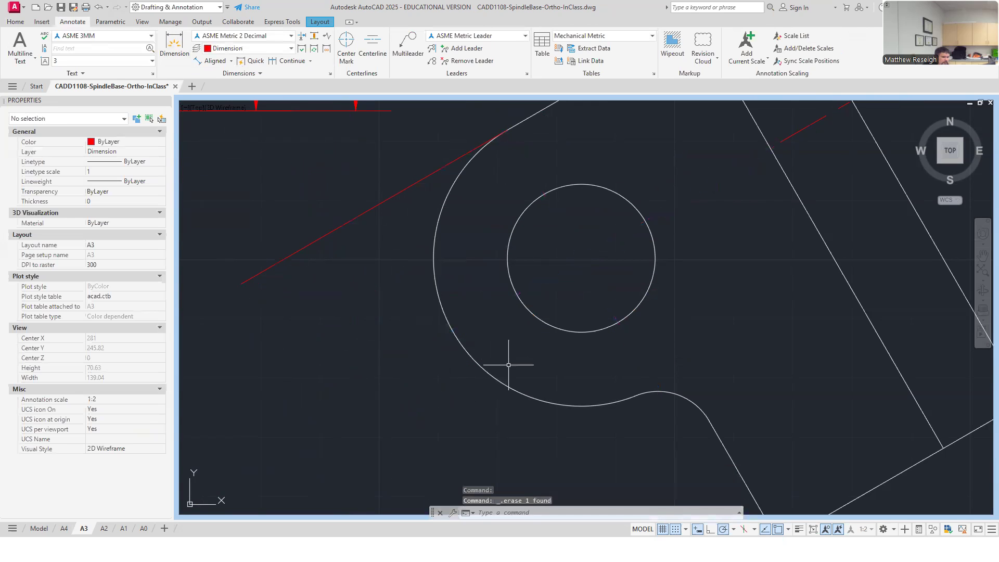
{"action": "left_click", "coordinate": [175, 47]}
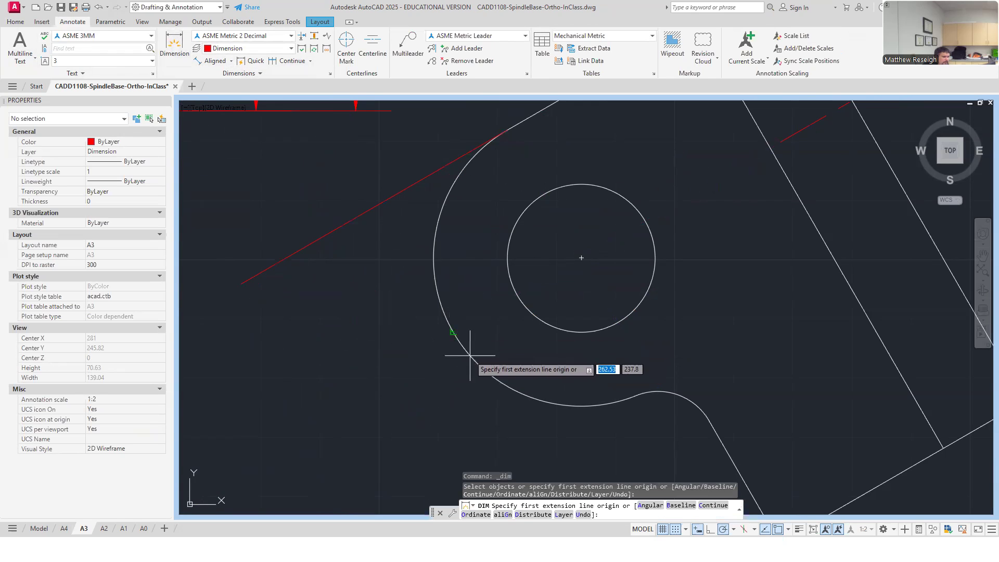
{"action": "key", "text": "Escape"}
{"action": "key", "text": "Escape"}
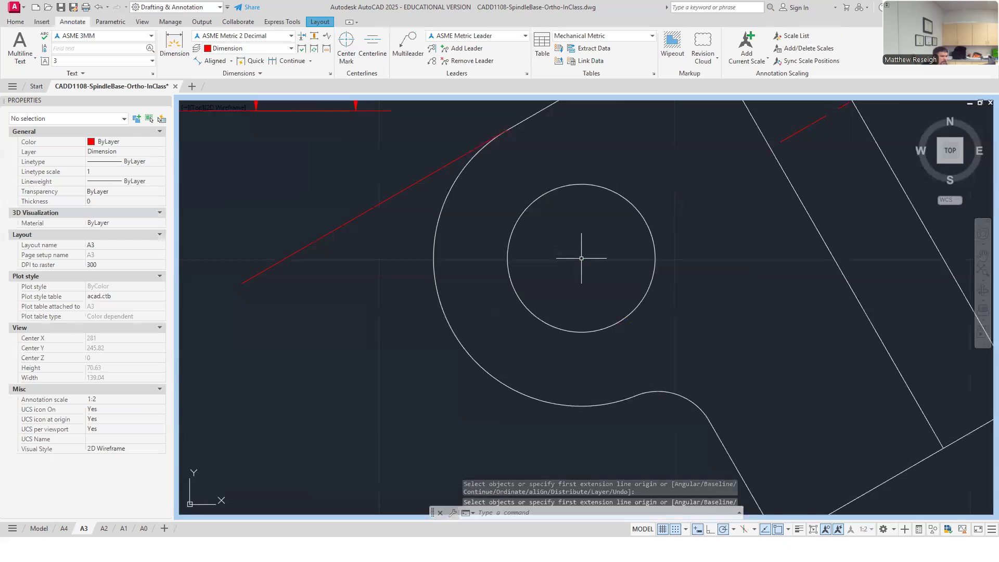
- On the Center layer, draw a line about 32 mm long at 210° from the lower hole's center past the inclined view's rounded end
{"action": "left_click", "coordinate": [15, 22]}
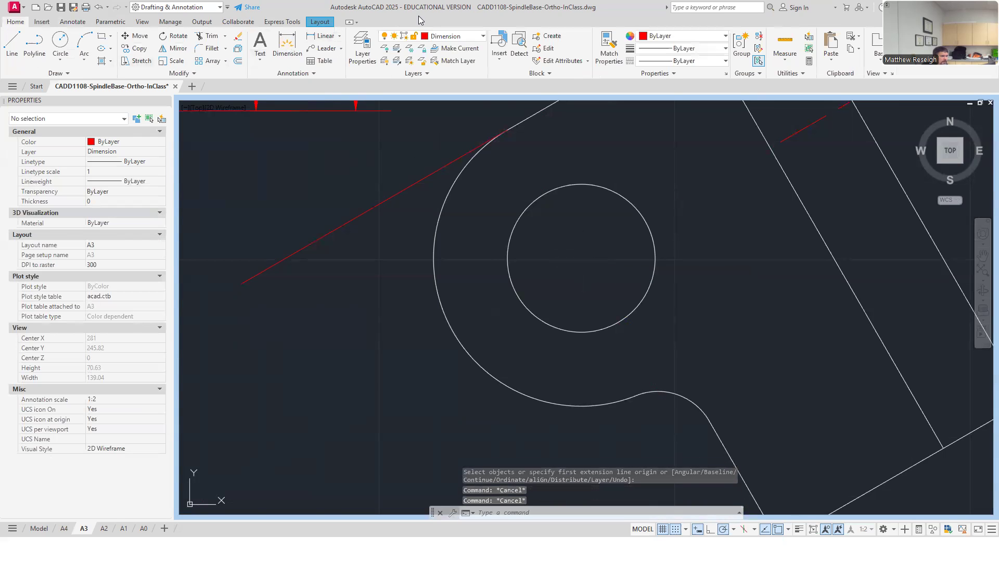
{"action": "left_click", "coordinate": [484, 37]}
{"action": "left_click", "coordinate": [429, 97]}
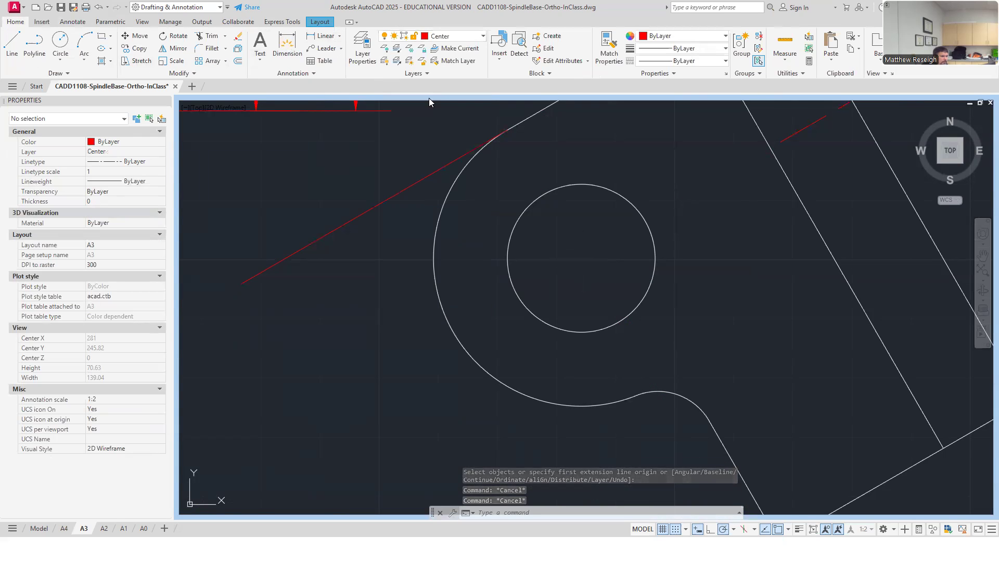
{"action": "left_click", "coordinate": [5, 42]}
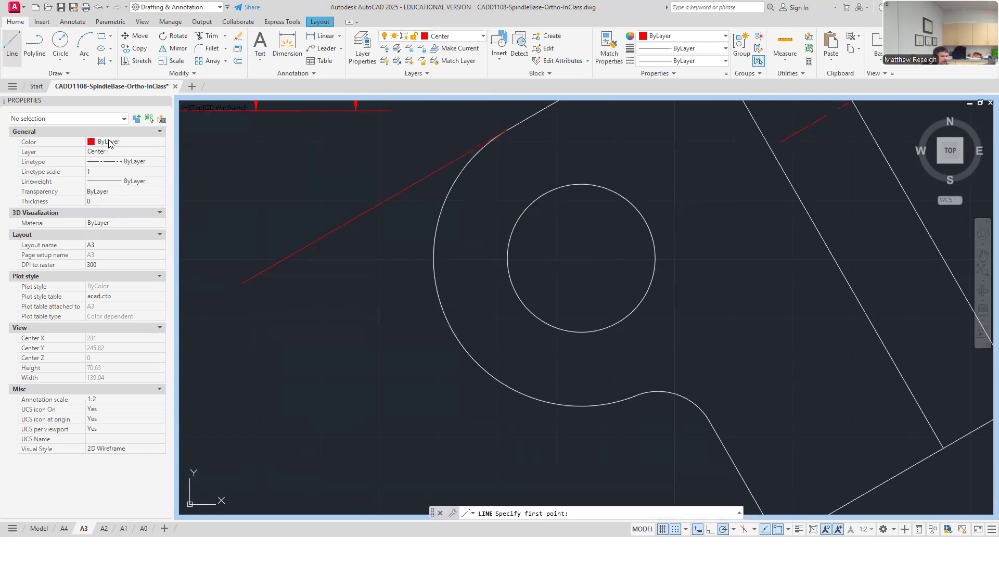
{"action": "left_click", "coordinate": [582, 257]}
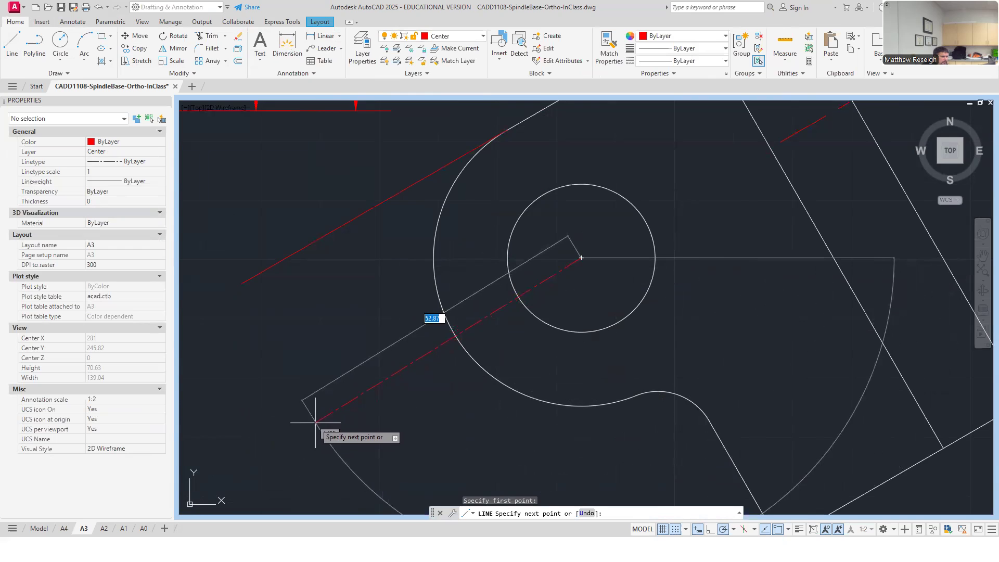
{"action": "left_click", "coordinate": [423, 366]}
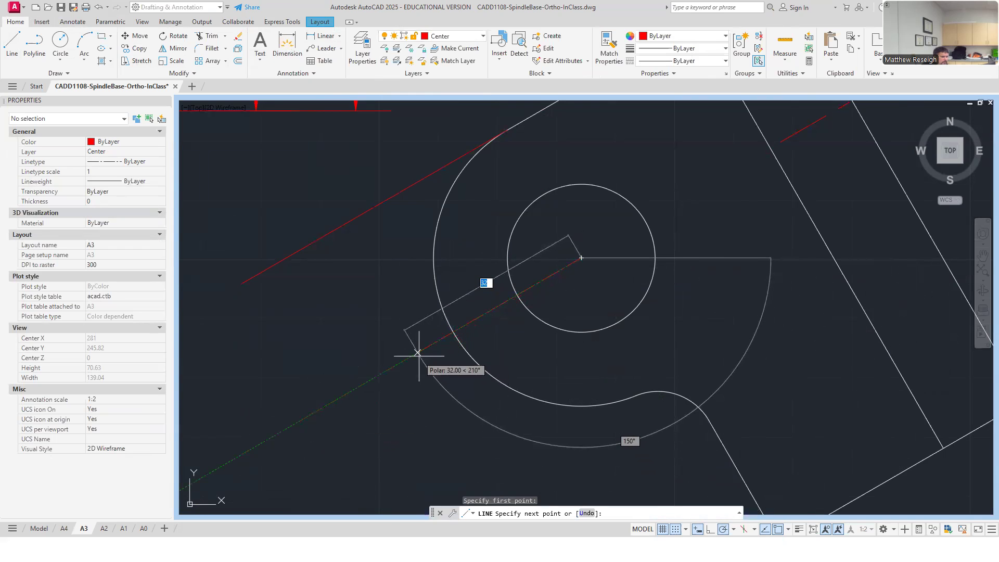
{"action": "key", "text": "Escape"}
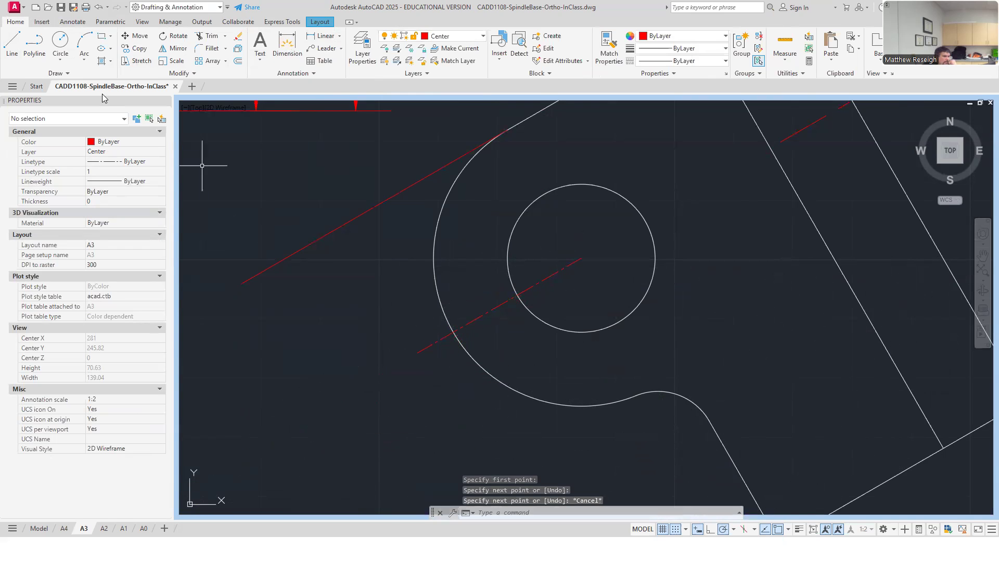
- Dimension from the new center line's crossing with the rounded end perpendicular to the drawn tangent line, placing it outside the part
{"action": "left_click", "coordinate": [285, 45]}
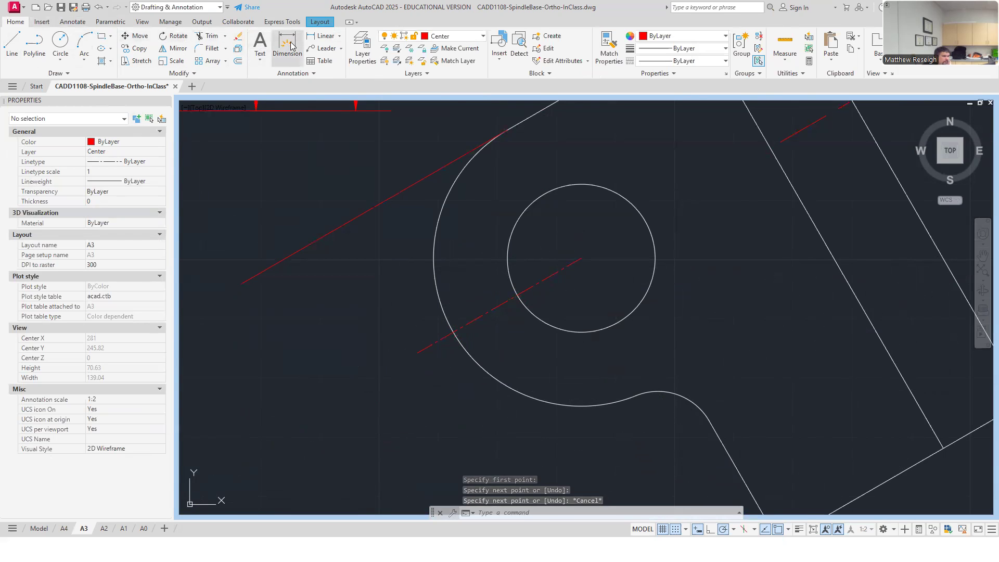
{"action": "left_click", "coordinate": [450, 331]}
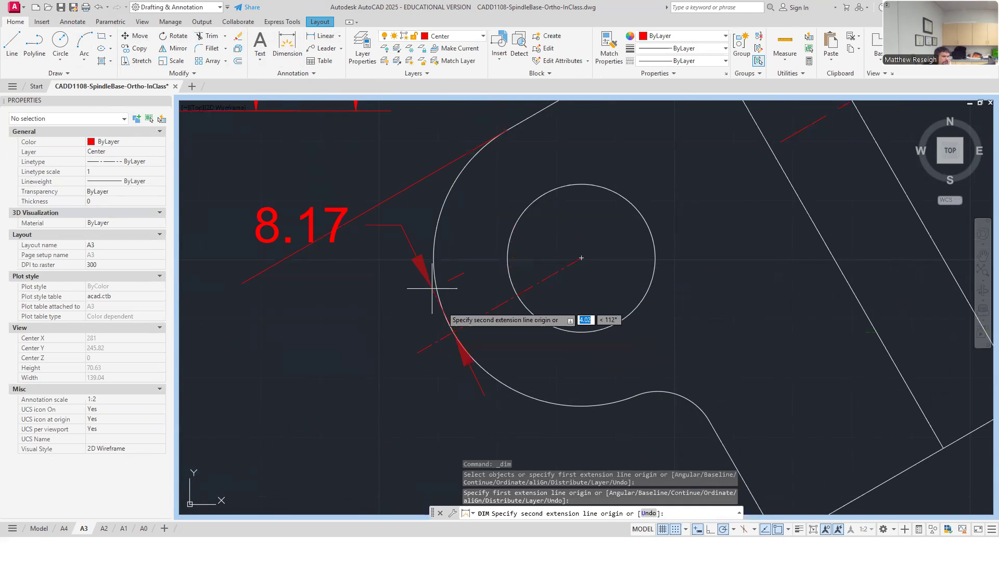
{"action": "left_click", "coordinate": [379, 204]}
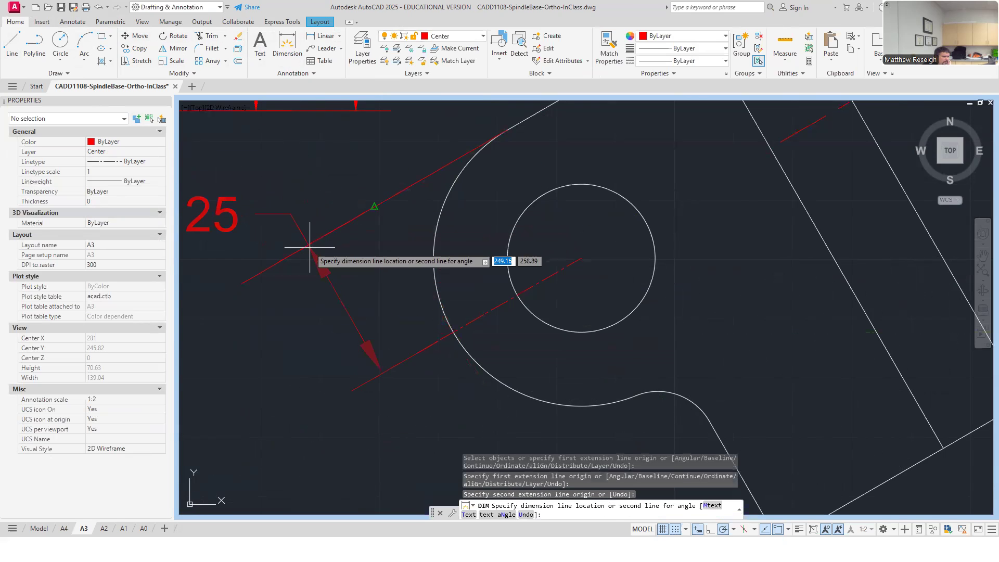
{"action": "left_click", "coordinate": [333, 237]}
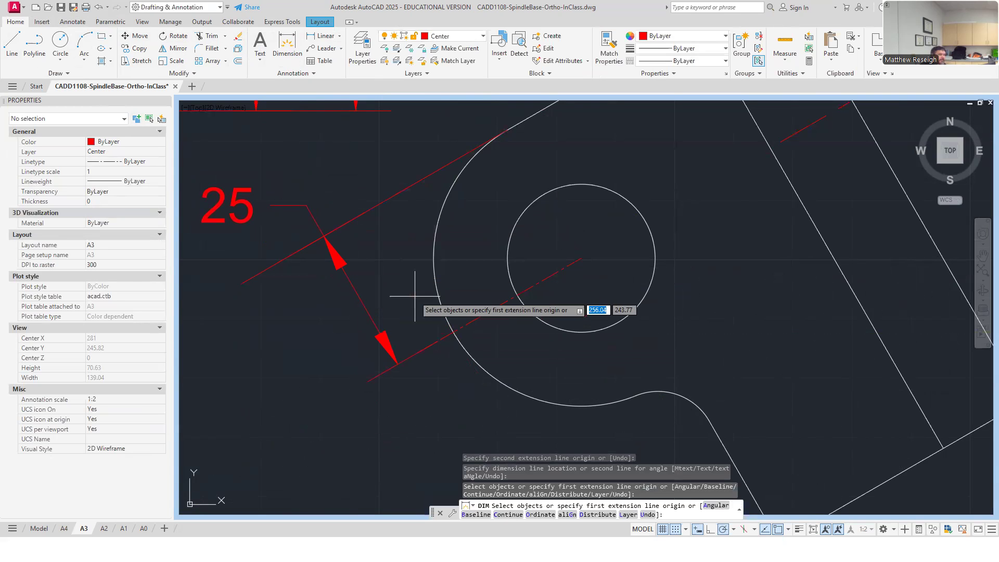
{"action": "key", "text": "Escape"}
- Delete the center mark of the inclined view's upper hole
{"action": "scroll", "coordinate": [414, 290], "scroll_direction": "down", "scroll_amount": 4}
{"action": "scroll", "coordinate": [536, 307], "scroll_direction": "down", "scroll_amount": 3}
{"action": "scroll", "coordinate": [551, 242], "scroll_direction": "up", "scroll_amount": 3}
{"action": "left_click", "coordinate": [530, 226]}
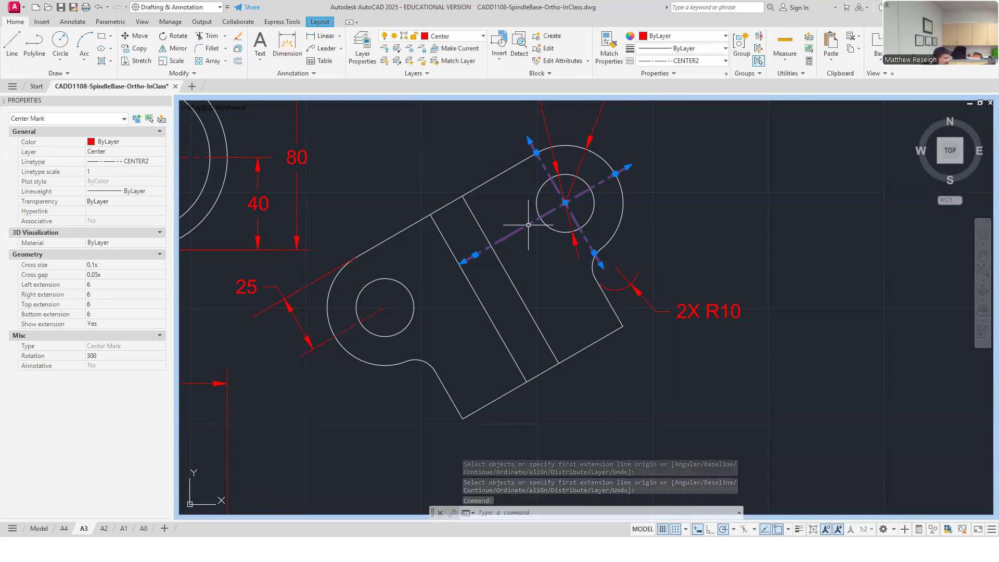
{"action": "key", "text": "Delete"}
- Stretch the center line's inner end through the upper hole's center to the far rounded end, then 6 mm beyond that edge
{"action": "scroll", "coordinate": [540, 241], "scroll_direction": "down", "scroll_amount": 1}
{"action": "scroll", "coordinate": [469, 244], "scroll_direction": "up", "scroll_amount": 2}
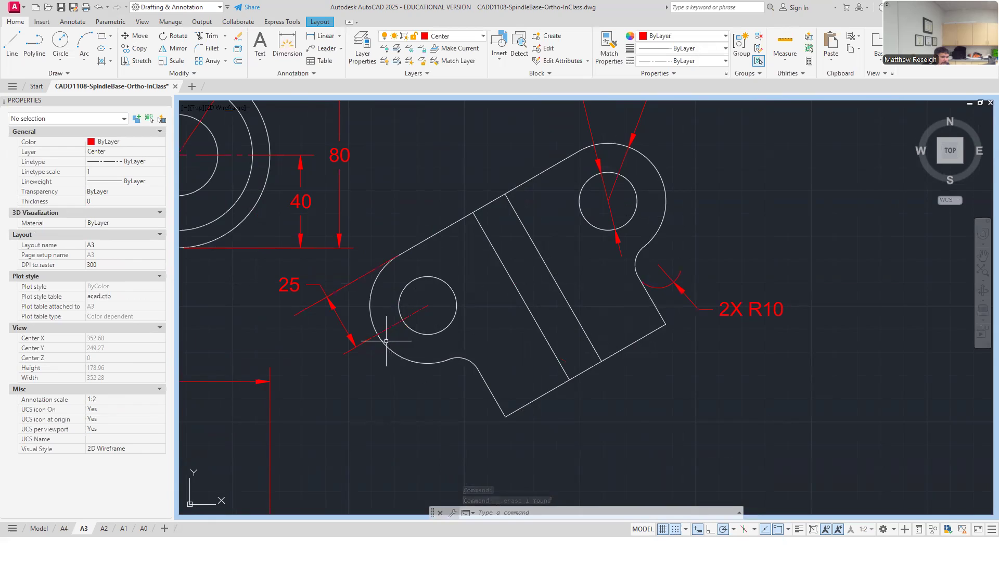
{"action": "scroll", "coordinate": [386, 340], "scroll_direction": "up", "scroll_amount": 4}
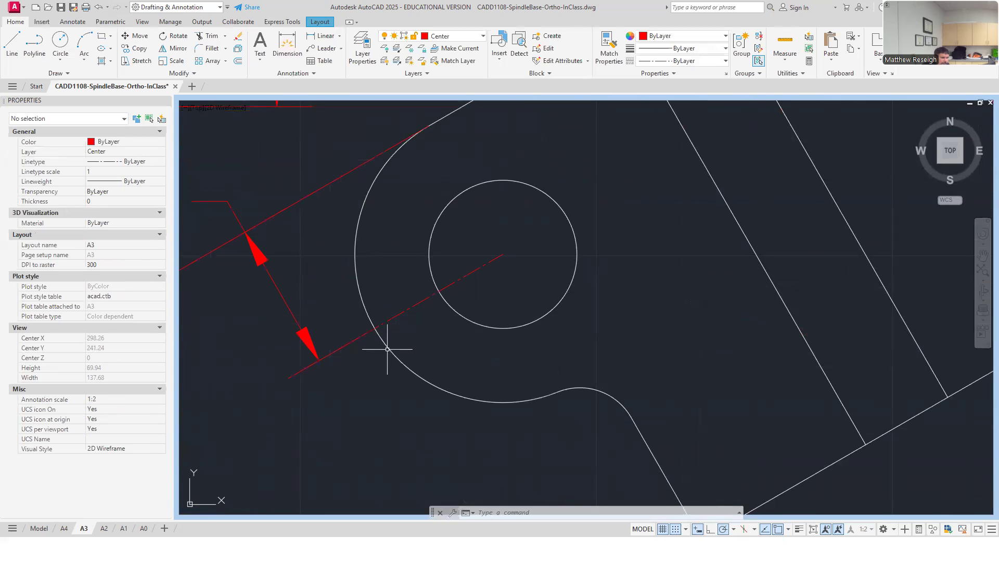
{"action": "scroll", "coordinate": [387, 349], "scroll_direction": "down", "scroll_amount": 4}
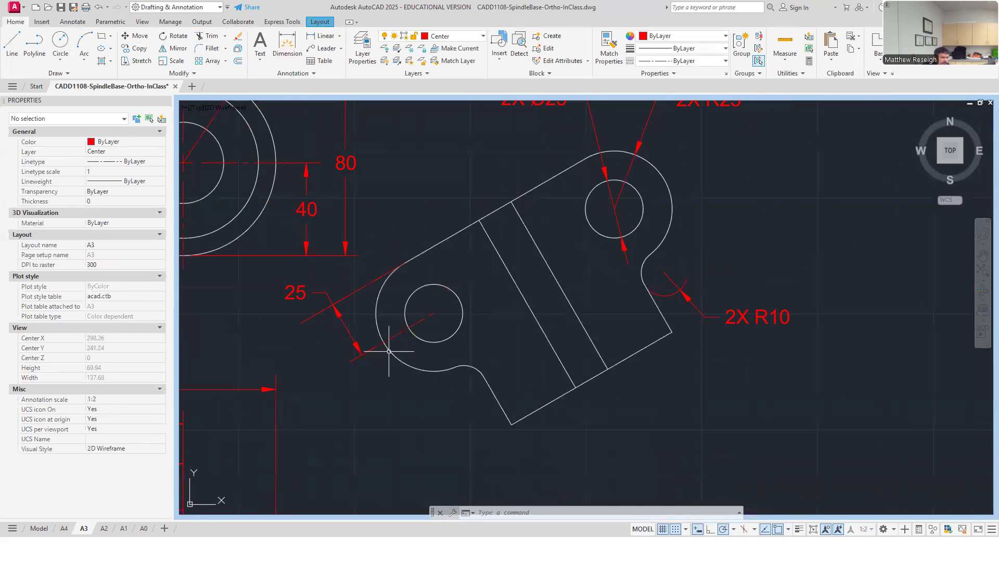
{"action": "left_click", "coordinate": [419, 323]}
{"action": "left_click", "coordinate": [434, 312]}
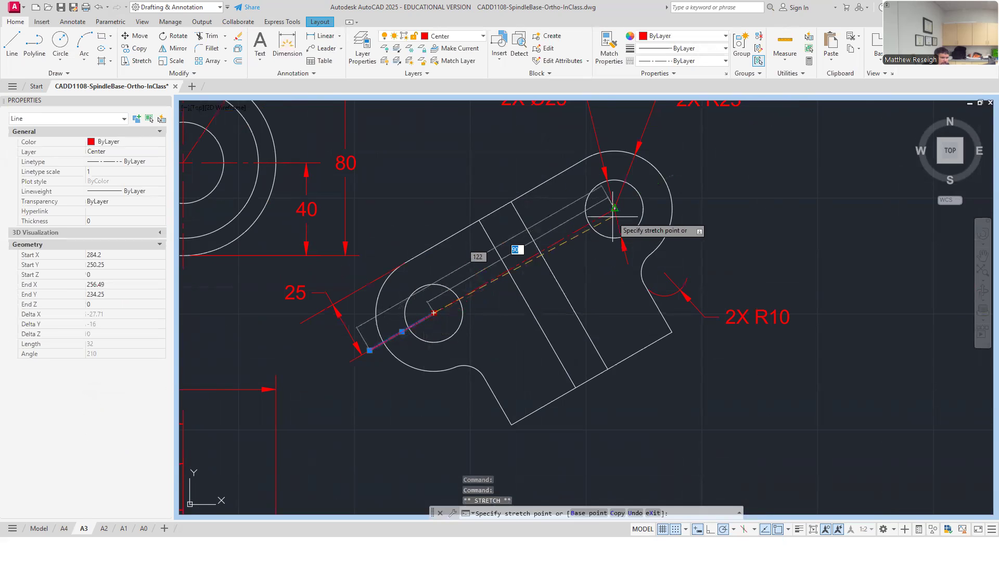
{"action": "left_click", "coordinate": [663, 176]}
{"action": "scroll", "coordinate": [669, 176], "scroll_direction": "up", "scroll_amount": 4}
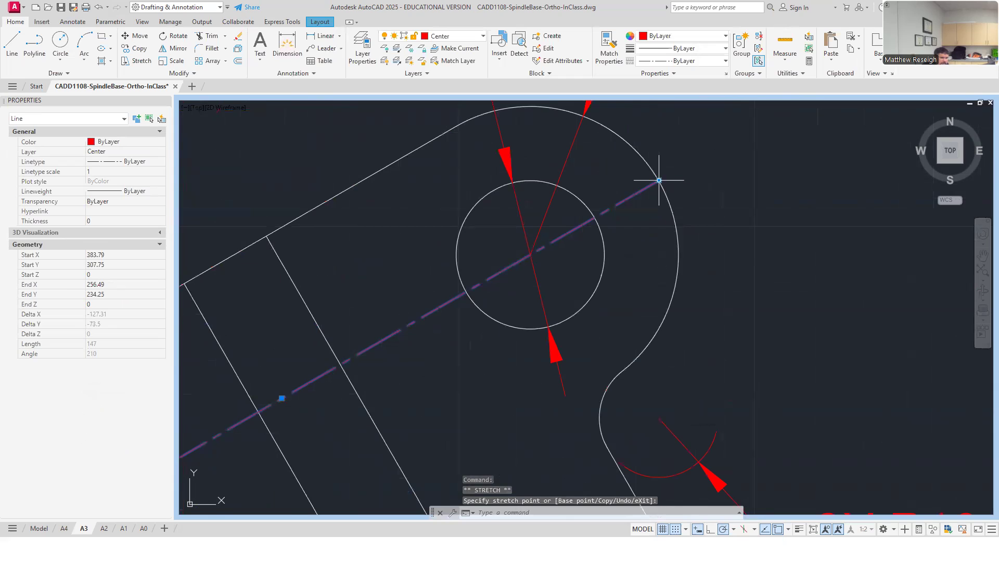
{"action": "left_click", "coordinate": [659, 180]}
{"action": "type", "text": "6"}
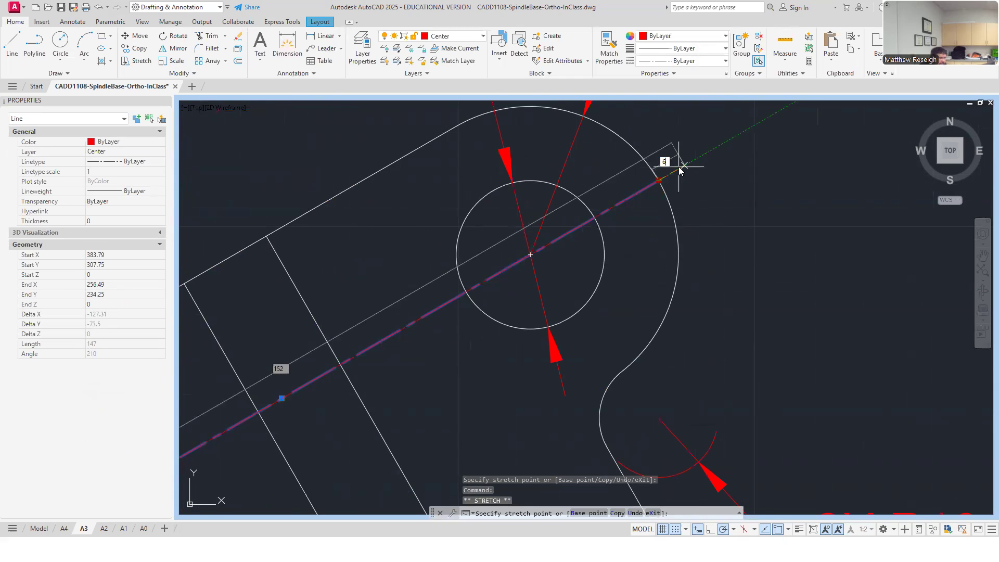
{"action": "key", "text": "Return"}
{"action": "key", "text": "Escape"}
{"action": "scroll", "coordinate": [699, 183], "scroll_direction": "down", "scroll_amount": 4}
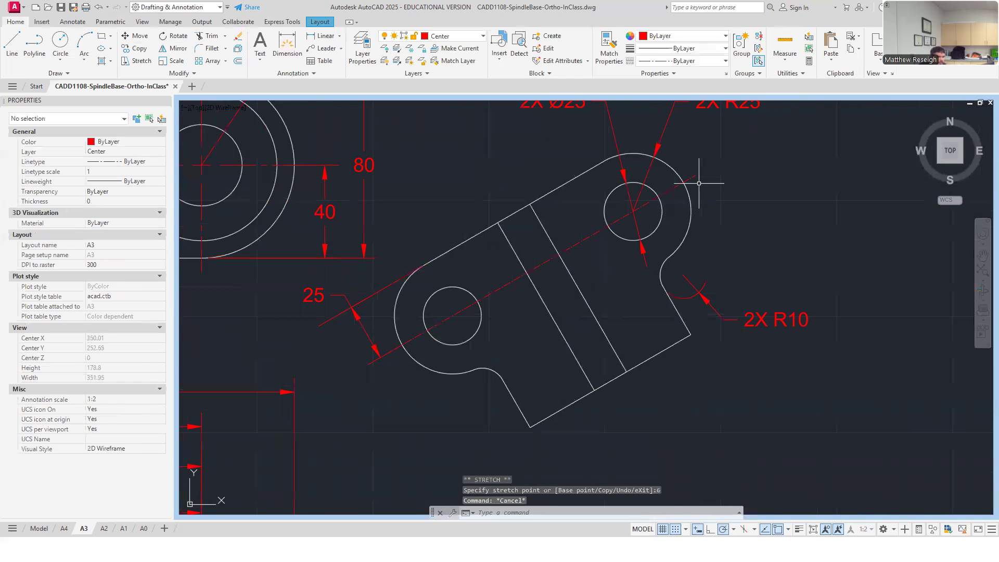
- Adjust the center line's other end to the lower rounded end's edge and extend it 6 mm past that edge
{"action": "scroll", "coordinate": [442, 338], "scroll_direction": "up", "scroll_amount": 4}
{"action": "left_click", "coordinate": [397, 327]}
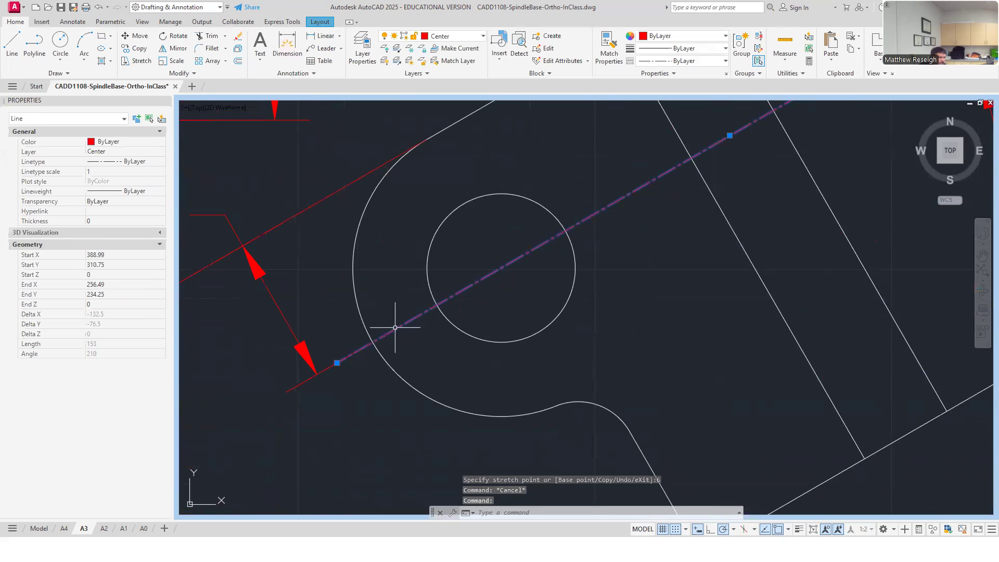
{"action": "left_click", "coordinate": [339, 363]}
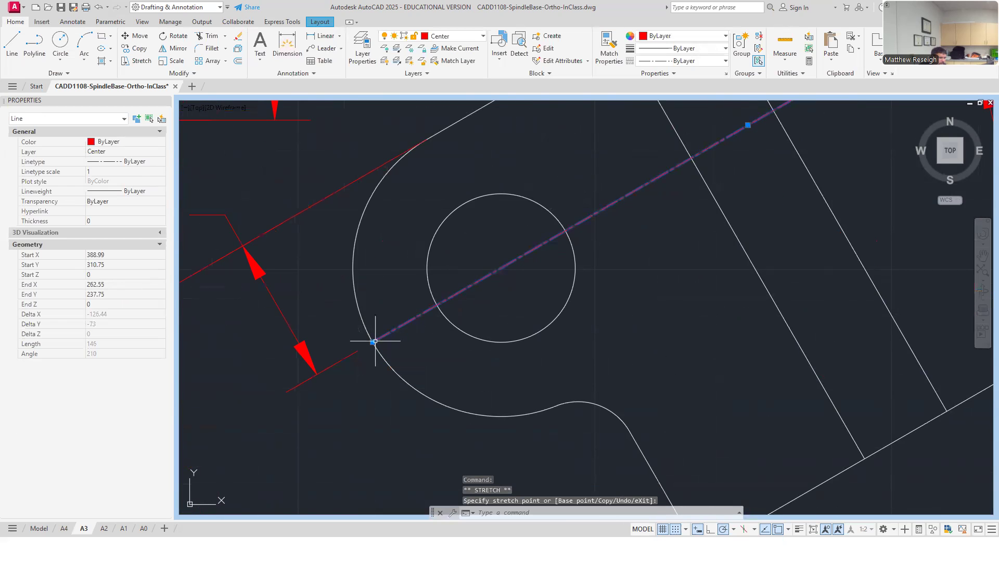
{"action": "type", "text": "6"}
{"action": "key", "text": "Return"}
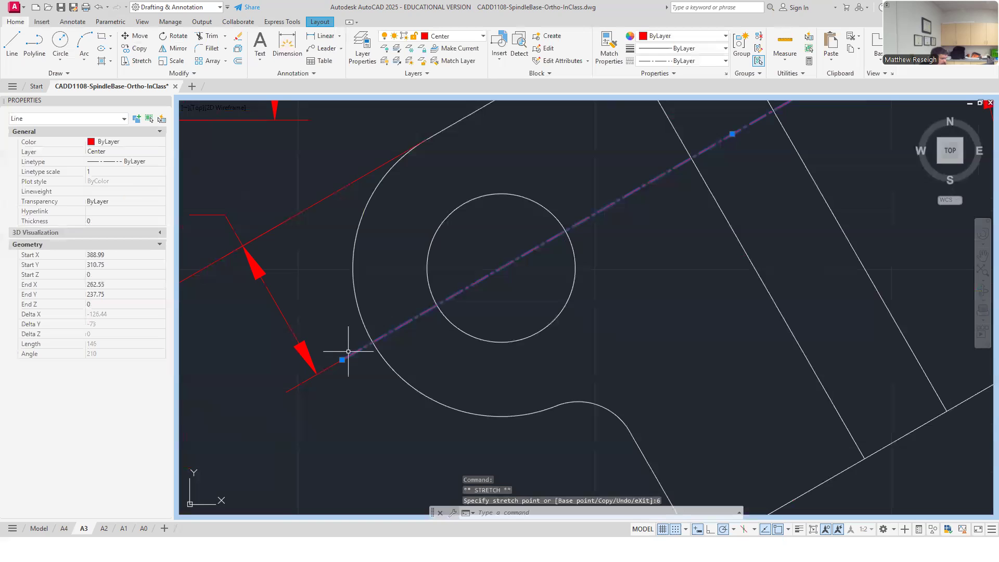
{"action": "key", "text": "Escape"}
{"action": "scroll", "coordinate": [382, 387], "scroll_direction": "down", "scroll_amount": 2}
{"action": "scroll", "coordinate": [383, 387], "scroll_direction": "down", "scroll_amount": 1}
{"action": "scroll", "coordinate": [344, 355], "scroll_direction": "up", "scroll_amount": 1}
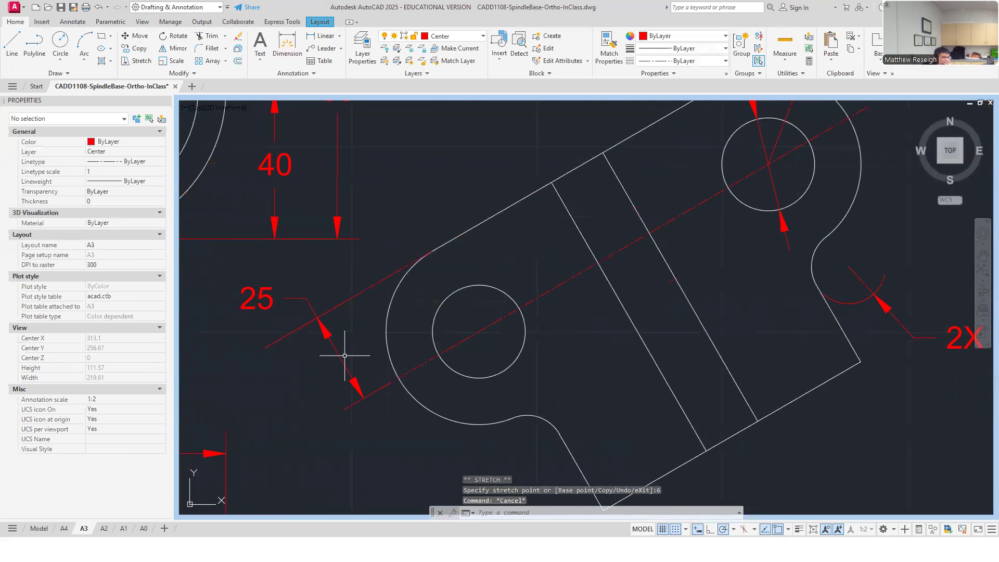
- Shorten the drawn tangent line so it ends at the outer end of the 25 dimension's extension line
{"action": "scroll", "coordinate": [428, 272], "scroll_direction": "up", "scroll_amount": 5}
{"action": "scroll", "coordinate": [316, 313], "scroll_direction": "down", "scroll_amount": 7}
{"action": "scroll", "coordinate": [316, 312], "scroll_direction": "up", "scroll_amount": 2}
{"action": "left_click", "coordinate": [283, 309]}
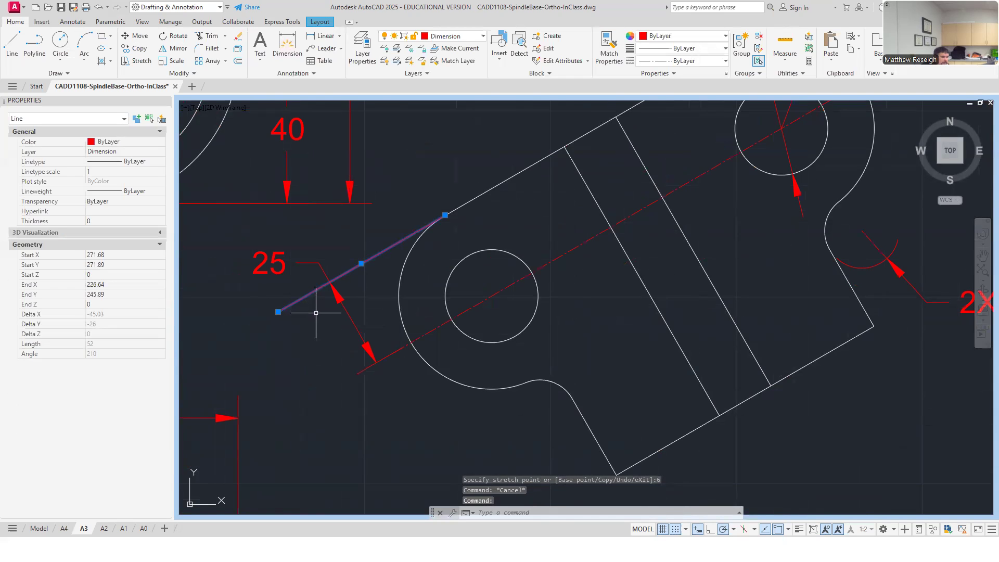
{"action": "scroll", "coordinate": [316, 312], "scroll_direction": "up", "scroll_amount": 2}
{"action": "left_click", "coordinate": [254, 312]}
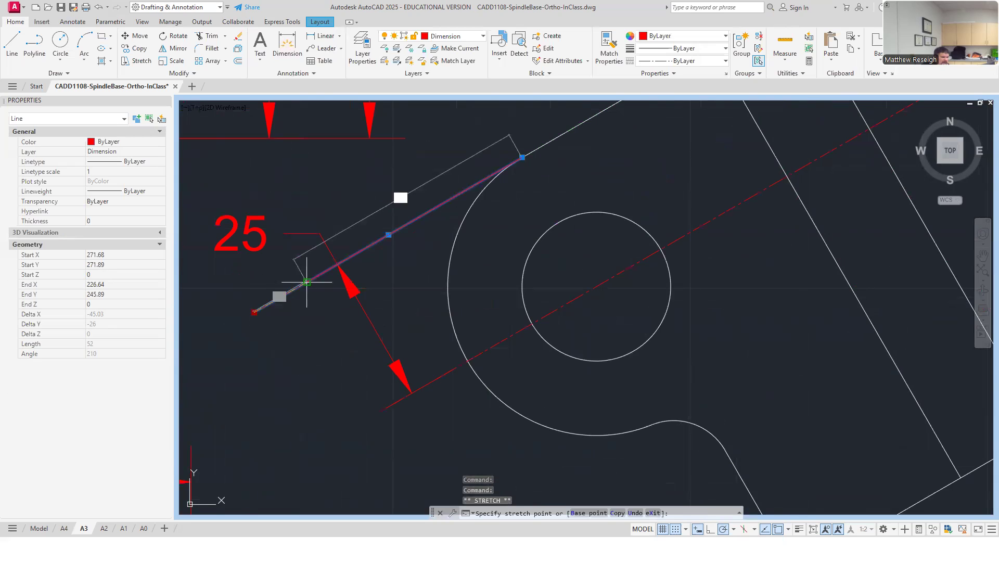
{"action": "left_click", "coordinate": [307, 282]}
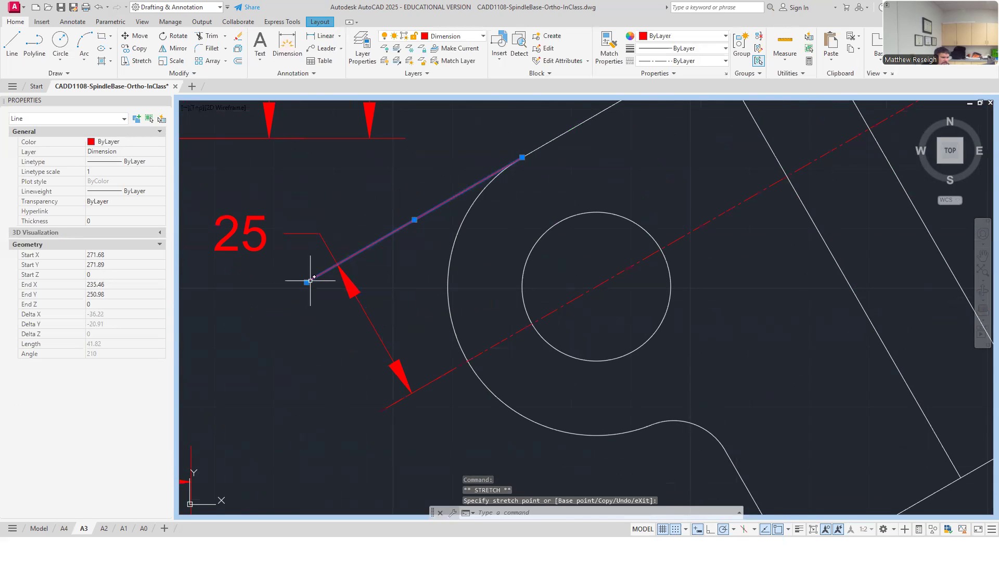
{"action": "key", "text": "Escape"}
{"action": "key", "text": "Escape"}
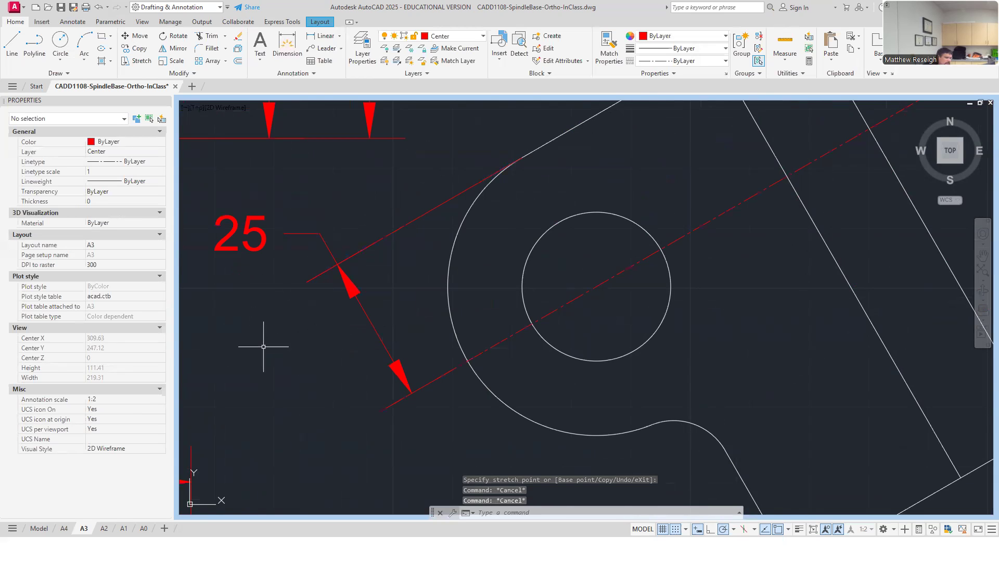
- Move the 25 dimension's text between its two extension lines
{"action": "scroll", "coordinate": [276, 341], "scroll_direction": "down", "scroll_amount": 1}
{"action": "scroll", "coordinate": [351, 359], "scroll_direction": "up", "scroll_amount": 1}
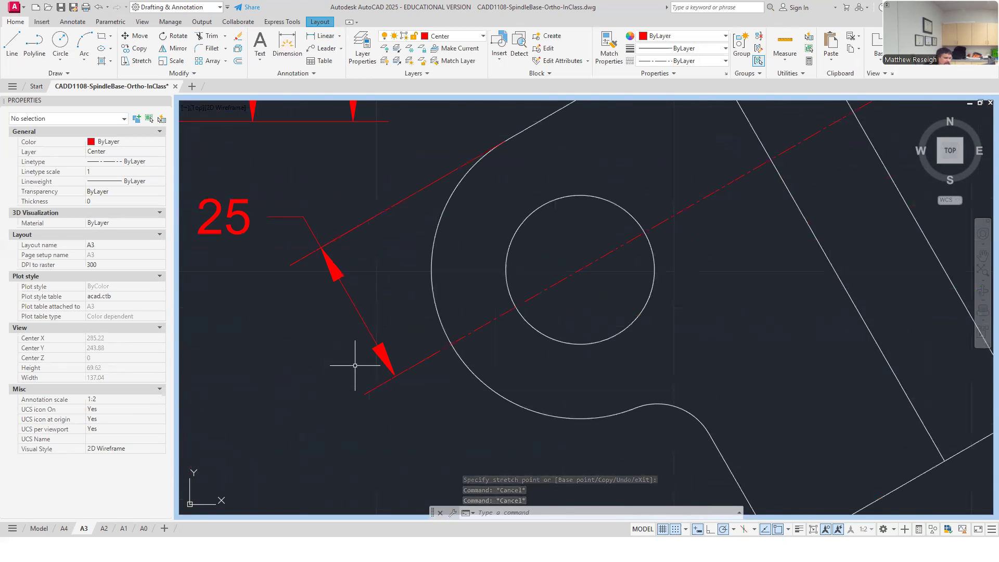
{"action": "left_click", "coordinate": [333, 276]}
{"action": "left_click", "coordinate": [222, 217]}
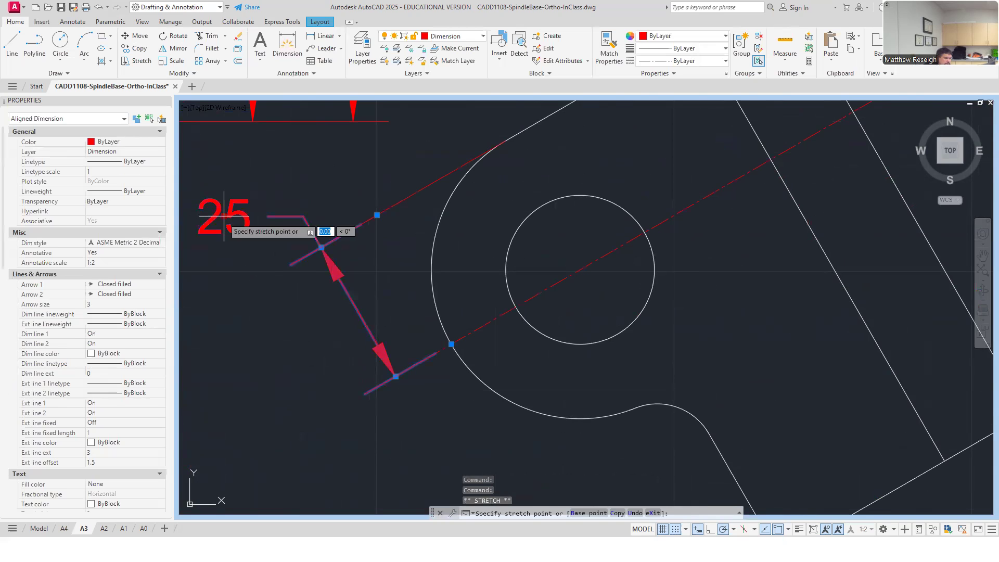
{"action": "left_click", "coordinate": [368, 300]}
{"action": "key", "text": "Escape"}
{"action": "key", "text": "Escape"}
{"action": "scroll", "coordinate": [398, 307], "scroll_direction": "down", "scroll_amount": 3}
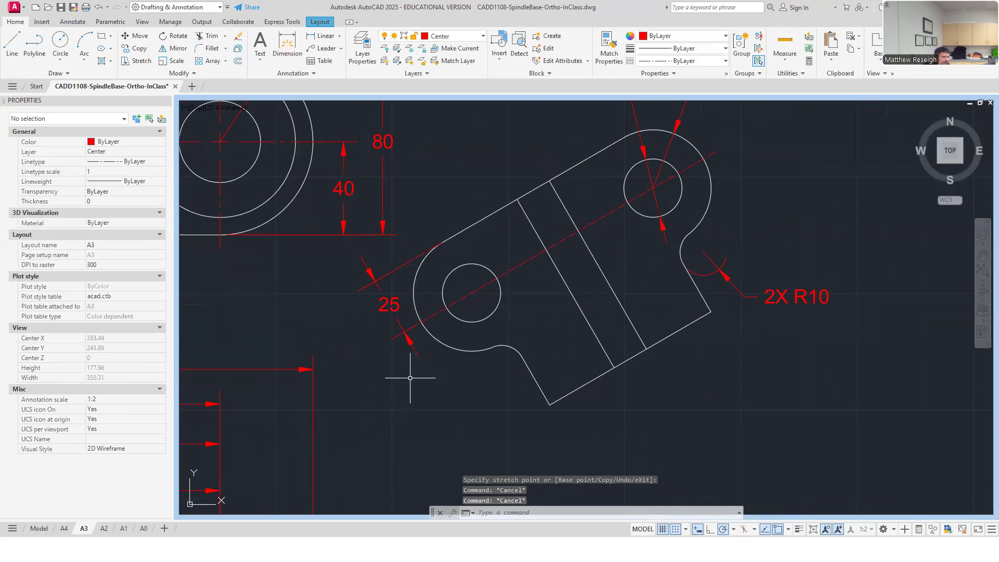
- Draw a center line about 34 mm long at 120° from the lower hole's center past the part's upper edge
{"action": "left_click", "coordinate": [11, 42]}
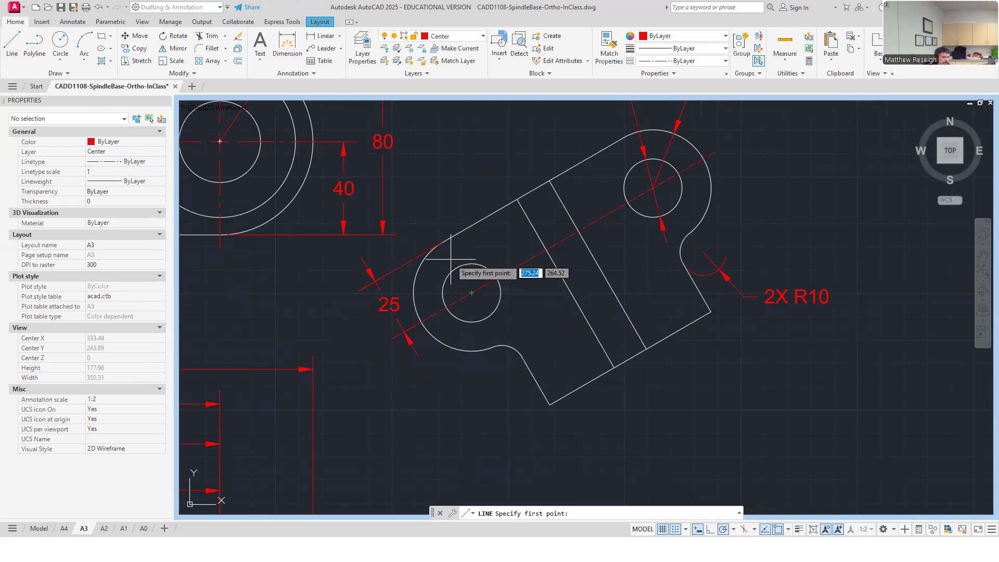
{"action": "left_click", "coordinate": [472, 293]}
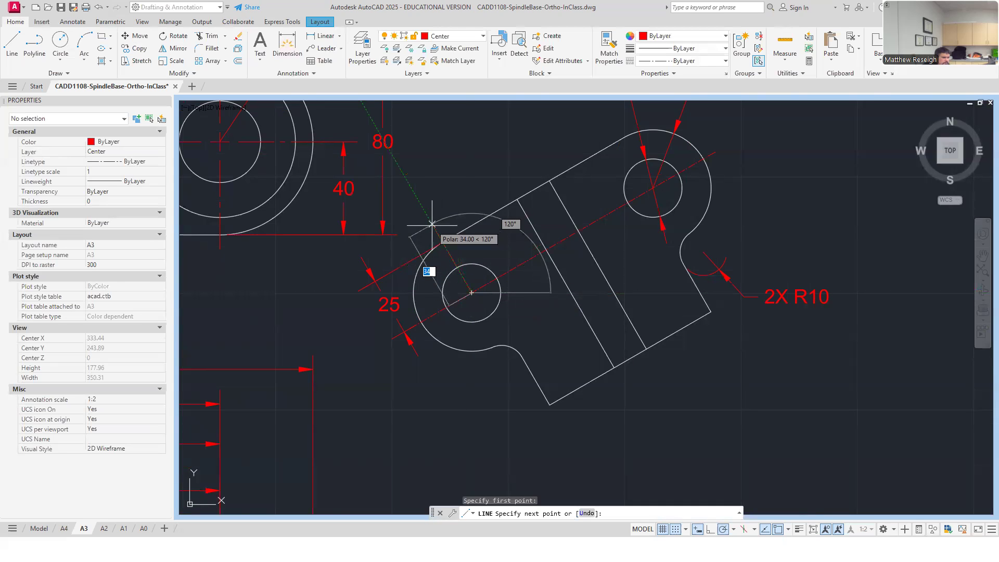
{"action": "scroll", "coordinate": [441, 241], "scroll_direction": "up", "scroll_amount": 4}
{"action": "left_click", "coordinate": [441, 240]}
{"action": "key", "text": "Escape"}
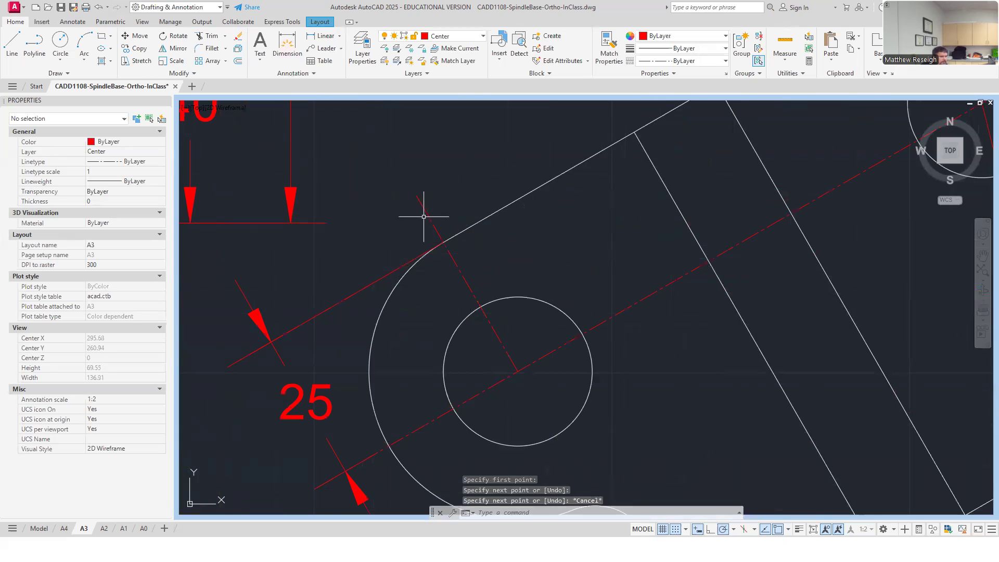
- Set the perpendicular center line's outer end to the tangent point on the part's edge and extend it 6 mm past that edge
{"action": "left_click", "coordinate": [426, 215]}
{"action": "left_click", "coordinate": [417, 195]}
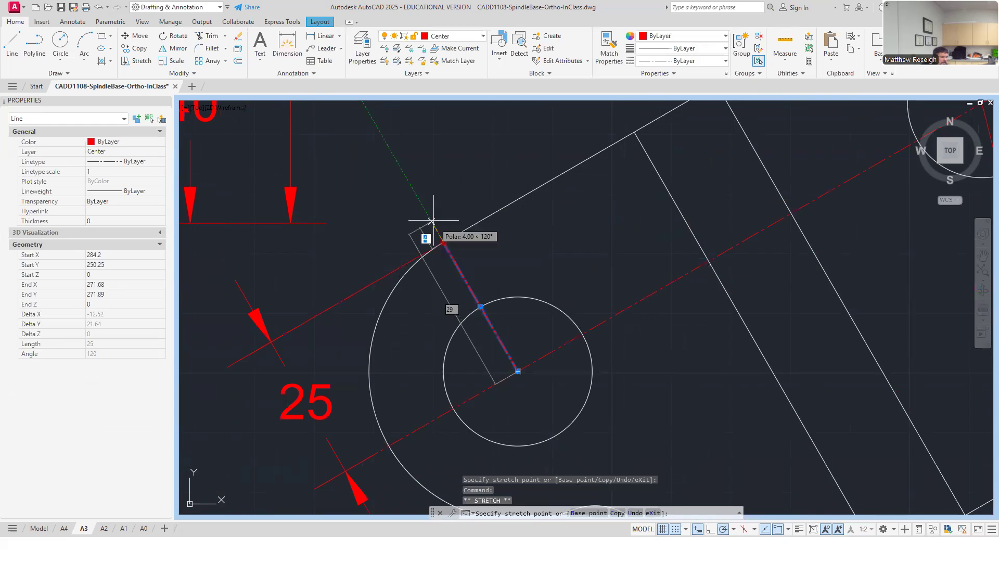
{"action": "type", "text": "6"}
{"action": "key", "text": "Escape"}
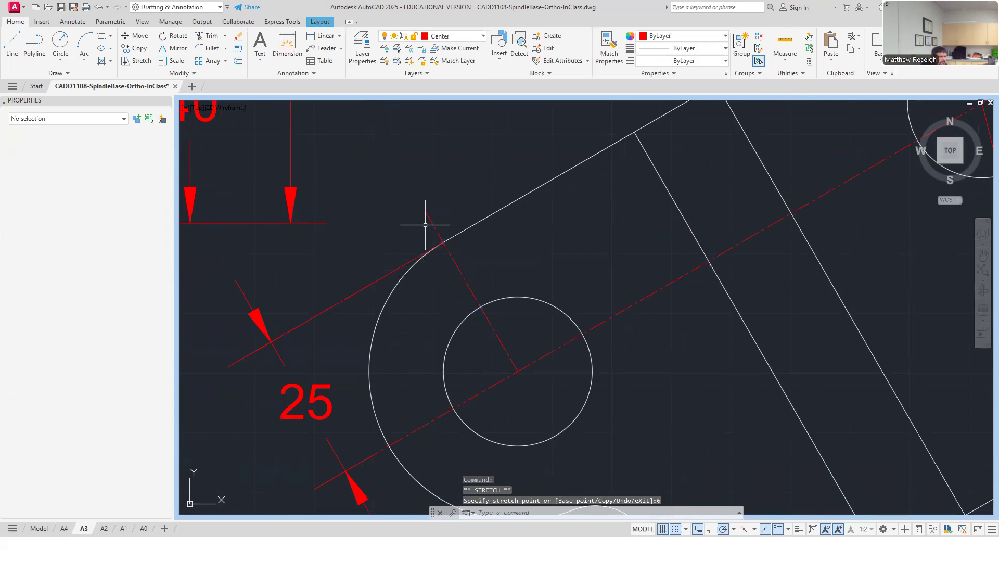
- Stretch the lower hole's perpendicular center line from the hole center to the part's opposite edge and extend it 6 mm past that edge
{"action": "scroll", "coordinate": [423, 223], "scroll_direction": "down", "scroll_amount": 4}
{"action": "scroll", "coordinate": [470, 272], "scroll_direction": "up", "scroll_amount": 2}
{"action": "left_click", "coordinate": [433, 222]}
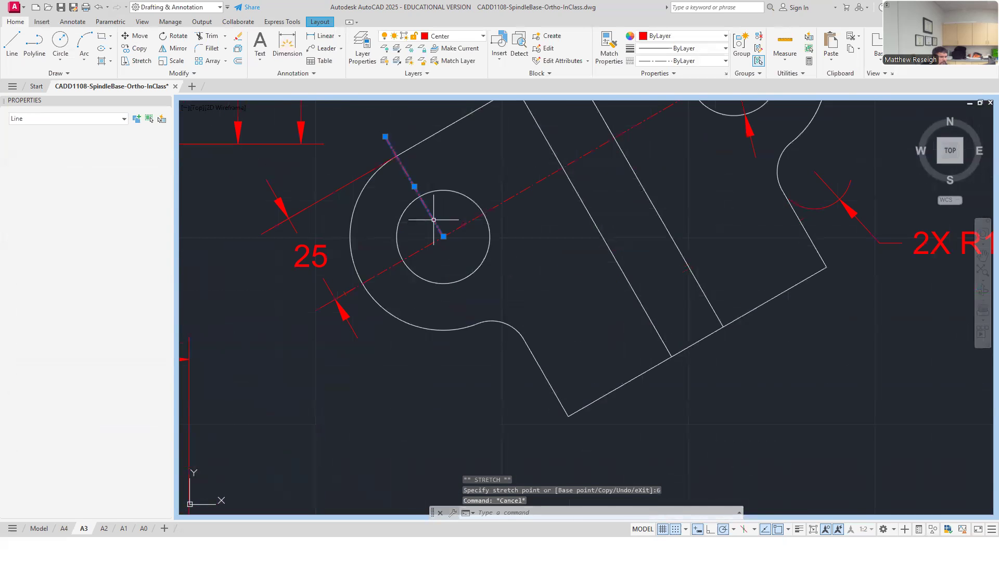
{"action": "left_click", "coordinate": [443, 237]}
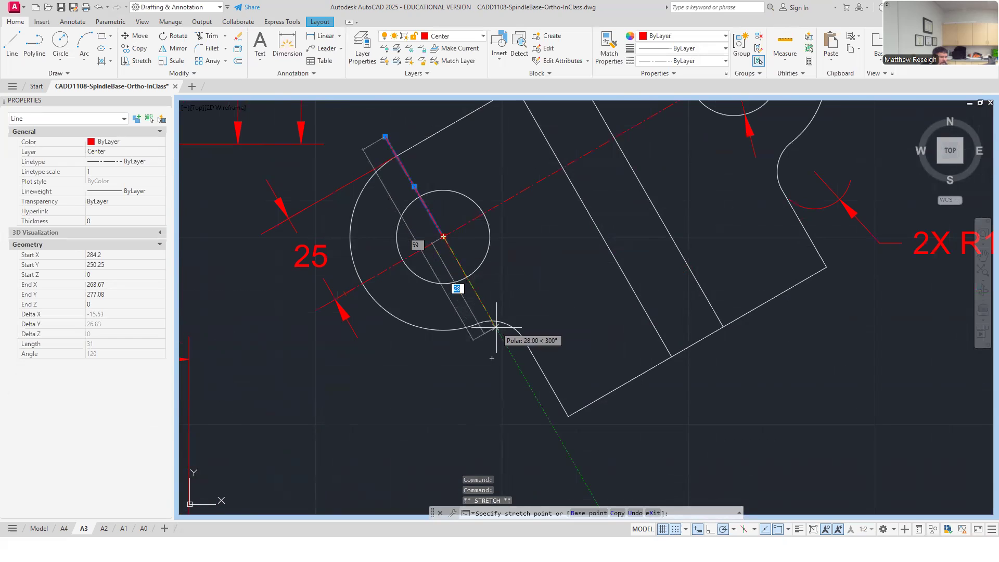
{"action": "left_click", "coordinate": [491, 322]}
{"action": "left_click", "coordinate": [492, 322]}
{"action": "type", "text": "6"}
{"action": "key", "text": "Return"}
{"action": "key", "text": "Escape"}
{"action": "scroll", "coordinate": [479, 335], "scroll_direction": "down", "scroll_amount": 4}
{"action": "scroll", "coordinate": [567, 313], "scroll_direction": "up", "scroll_amount": 3}
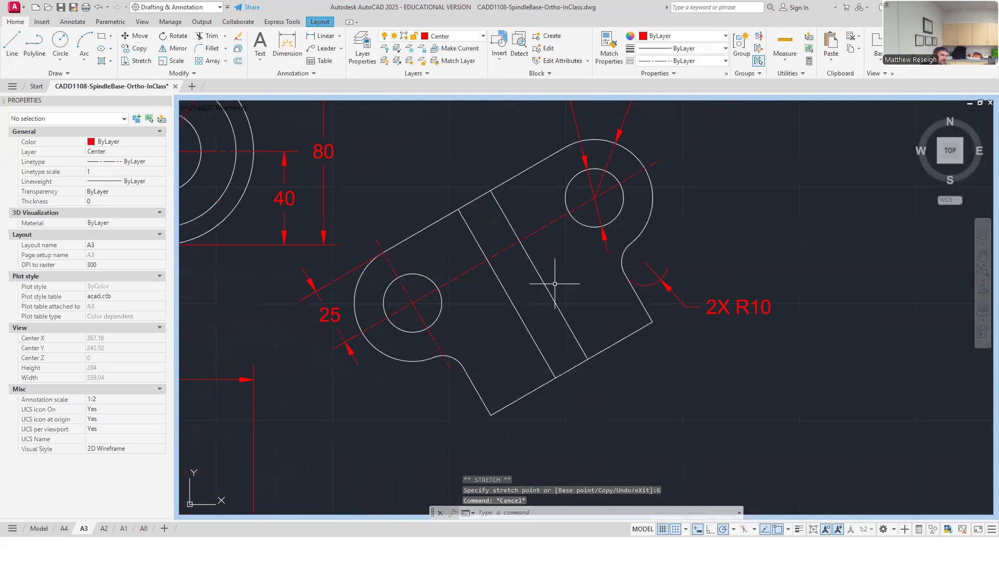
- Copy the perpendicular center line from the lower hole's center to the upper hole's center in the inclined view
{"action": "left_click", "coordinate": [136, 48]}
{"action": "left_click", "coordinate": [407, 290]}
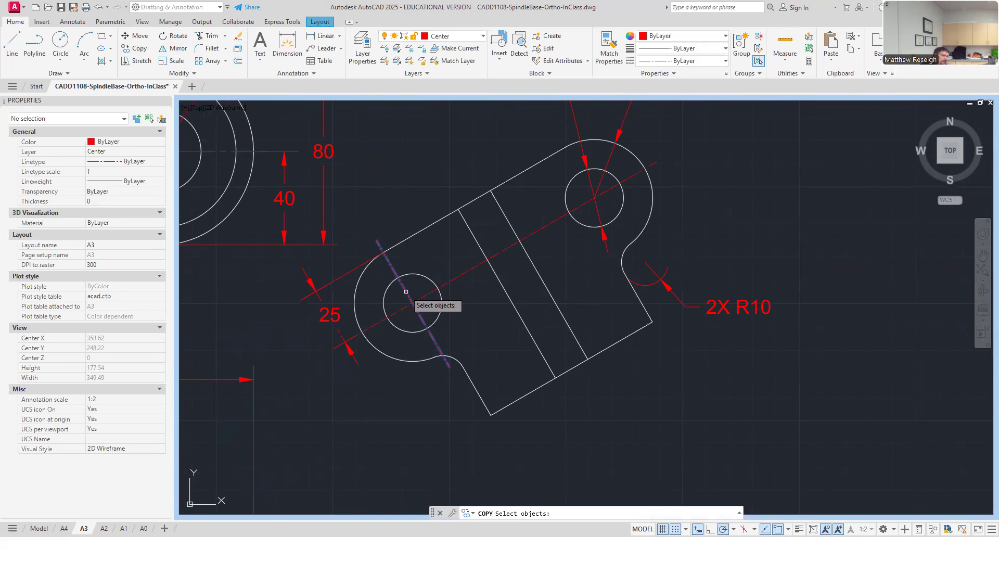
{"action": "key", "text": "Return"}
{"action": "scroll", "coordinate": [410, 303], "scroll_direction": "up", "scroll_amount": 4}
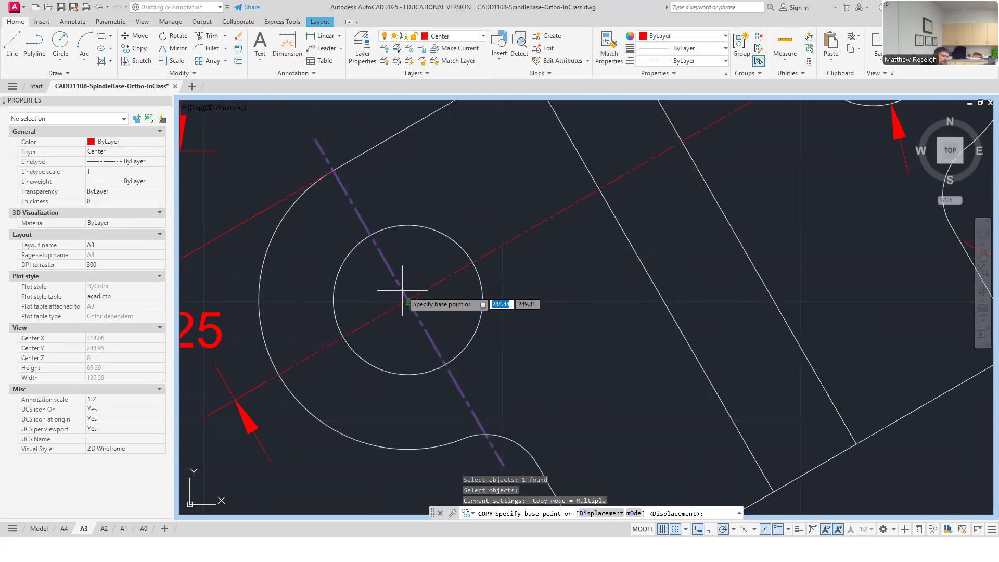
{"action": "scroll", "coordinate": [408, 299], "scroll_direction": "up", "scroll_amount": 4}
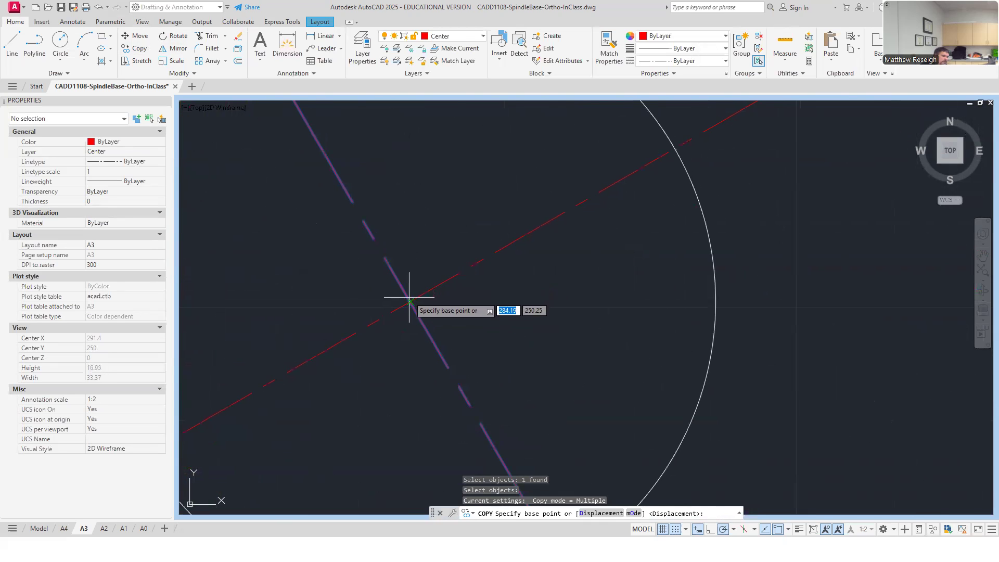
{"action": "left_click", "coordinate": [410, 302]}
{"action": "scroll", "coordinate": [410, 302], "scroll_direction": "down", "scroll_amount": 5}
{"action": "scroll", "coordinate": [525, 235], "scroll_direction": "up", "scroll_amount": 10}
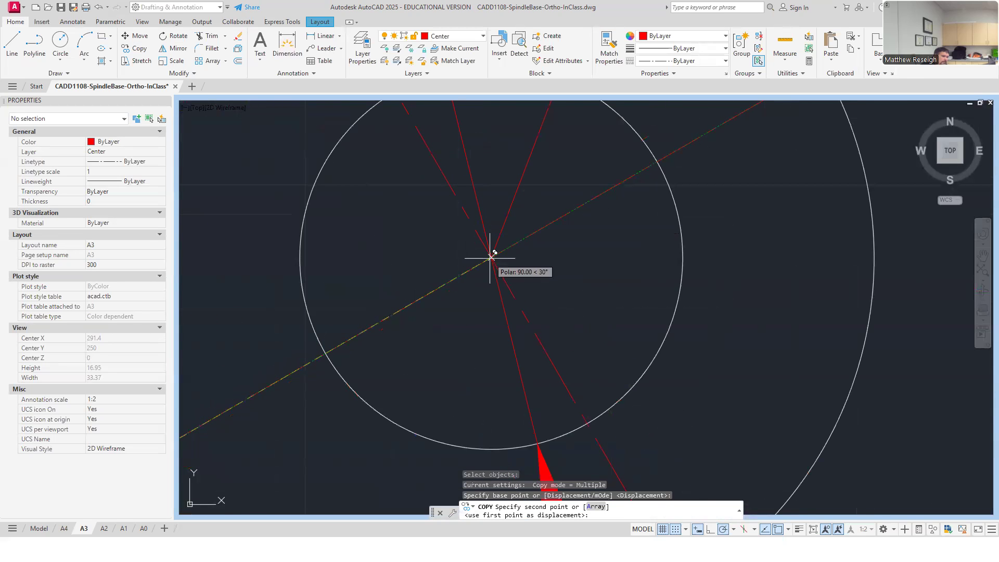
{"action": "left_click", "coordinate": [492, 255]}
{"action": "key", "text": "Escape"}
{"action": "scroll", "coordinate": [624, 263], "scroll_direction": "down", "scroll_amount": 5}
{"action": "scroll", "coordinate": [645, 263], "scroll_direction": "down", "scroll_amount": 4}
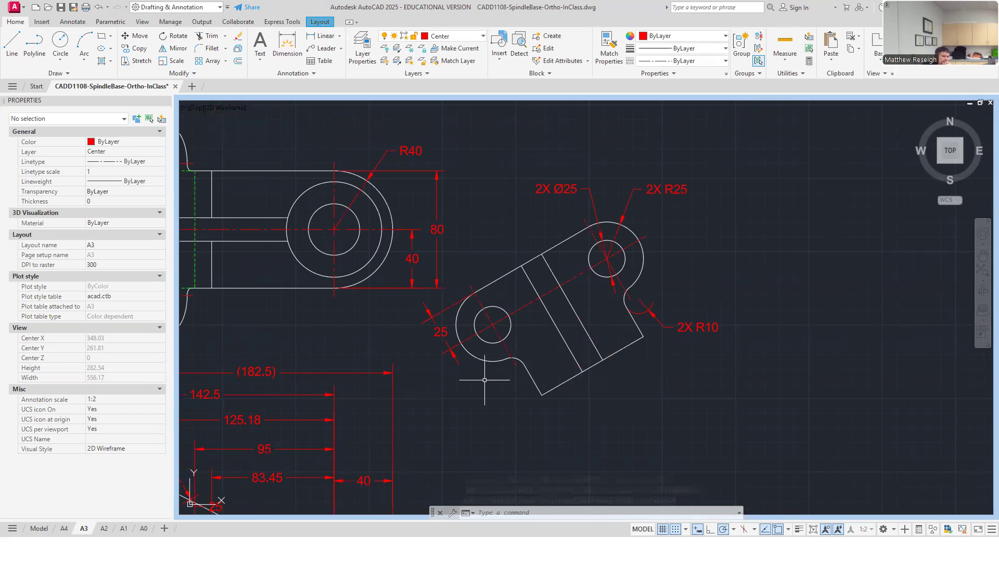
- Delete the 25 aligned dimension between the inclined leg's tip and hole center line in the front view
{"action": "scroll", "coordinate": [454, 340], "scroll_direction": "up", "scroll_amount": 2}
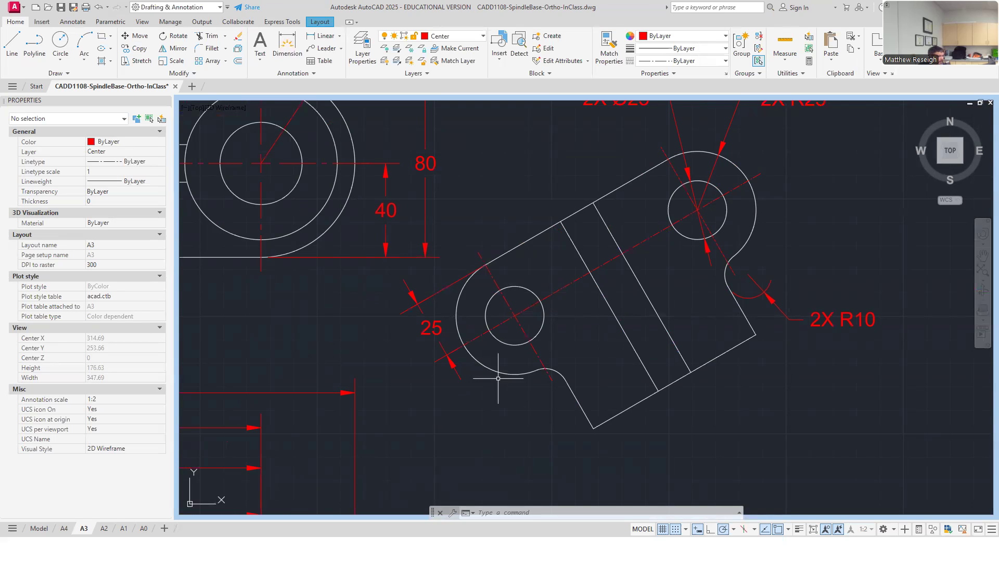
{"action": "scroll", "coordinate": [454, 335], "scroll_direction": "down", "scroll_amount": 3}
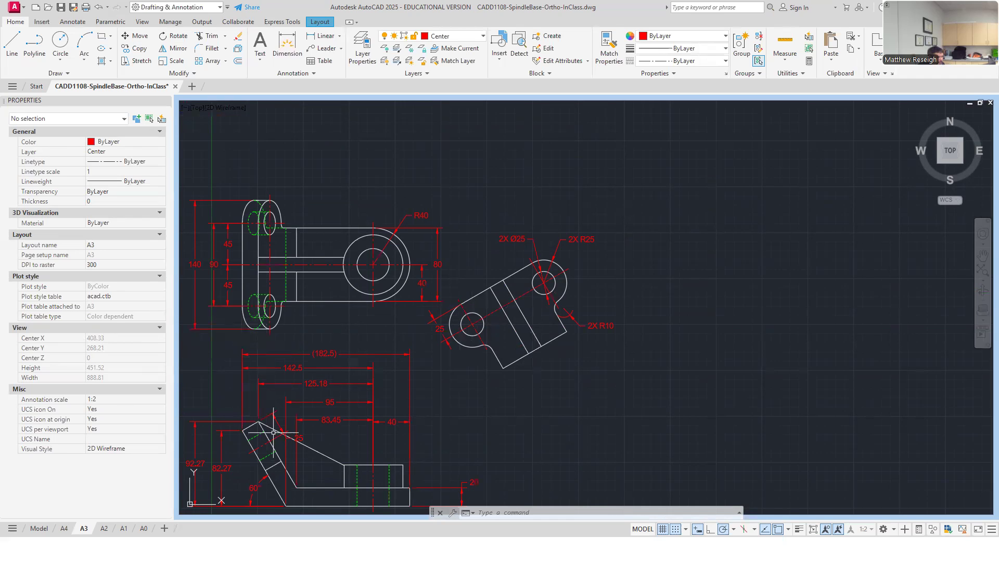
{"action": "scroll", "coordinate": [274, 432], "scroll_direction": "up", "scroll_amount": 4}
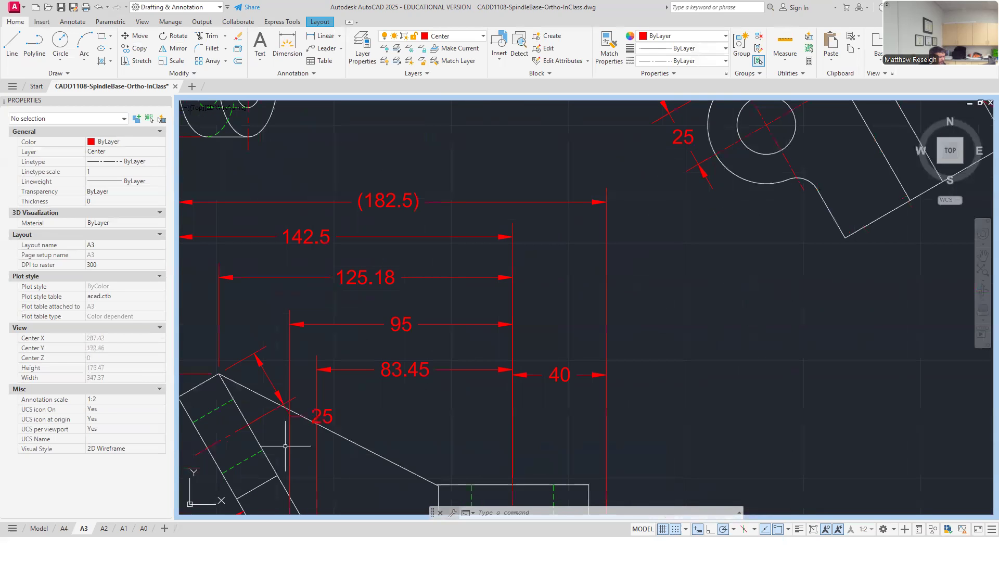
{"action": "key", "text": "Escape"}
{"action": "key", "text": "Escape"}
{"action": "left_click", "coordinate": [324, 418]}
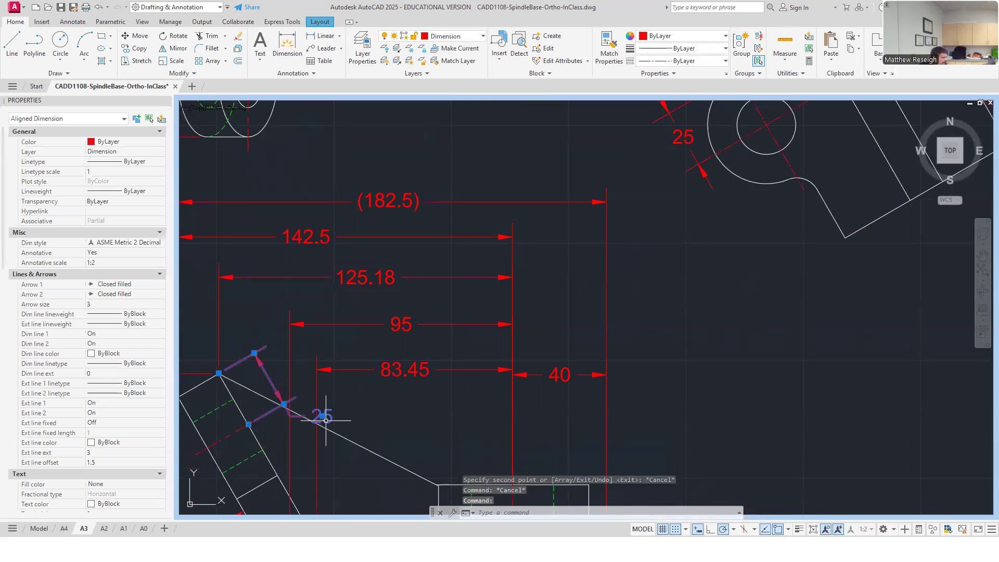
{"action": "key", "text": "Delete"}
- Try an aligned dimension from the inclined leg's bottom corner to its hole center line in the front view, and delete it again
{"action": "scroll", "coordinate": [326, 421], "scroll_direction": "down", "scroll_amount": 3}
{"action": "scroll", "coordinate": [333, 416], "scroll_direction": "up", "scroll_amount": 1}
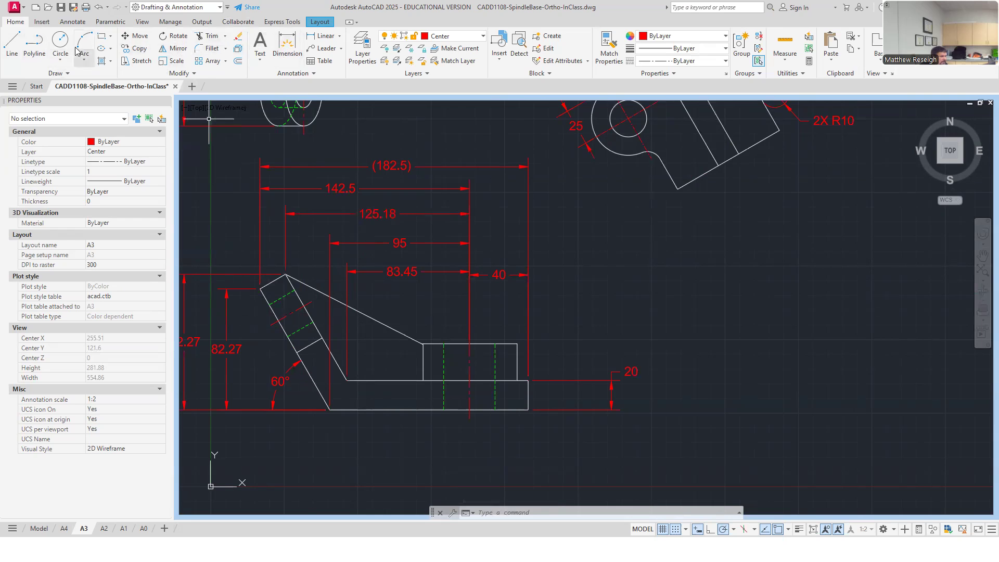
{"action": "left_click", "coordinate": [287, 43]}
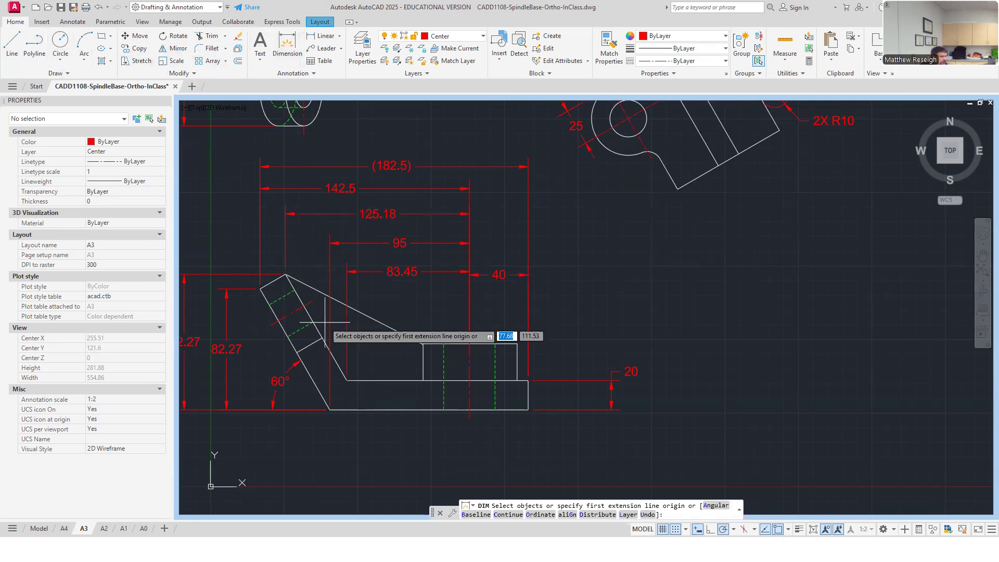
{"action": "left_click", "coordinate": [329, 410]}
{"action": "scroll", "coordinate": [280, 323], "scroll_direction": "up", "scroll_amount": 4}
{"action": "left_click", "coordinate": [279, 317]}
{"action": "scroll", "coordinate": [279, 317], "scroll_direction": "down", "scroll_amount": 3}
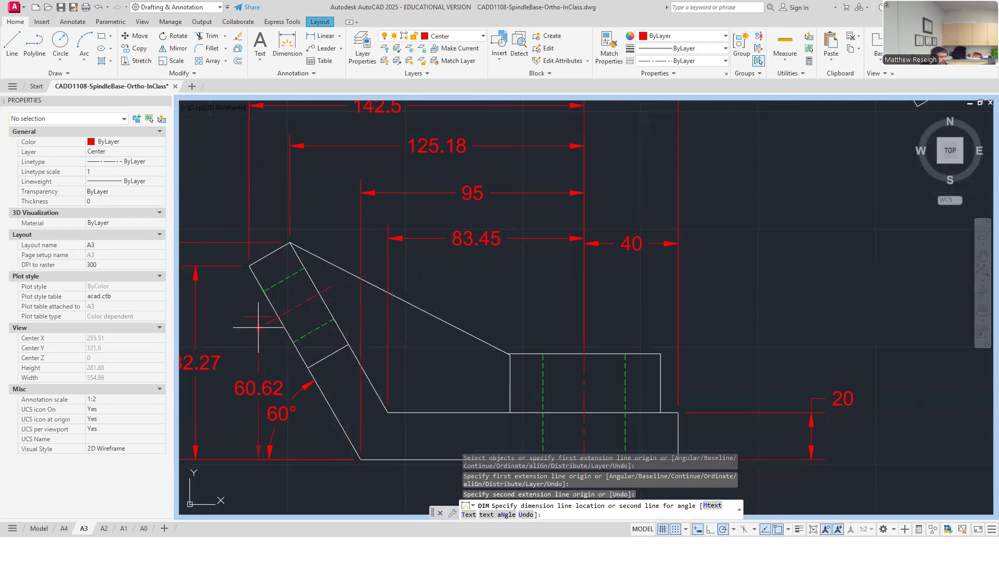
{"action": "left_click", "coordinate": [255, 338]}
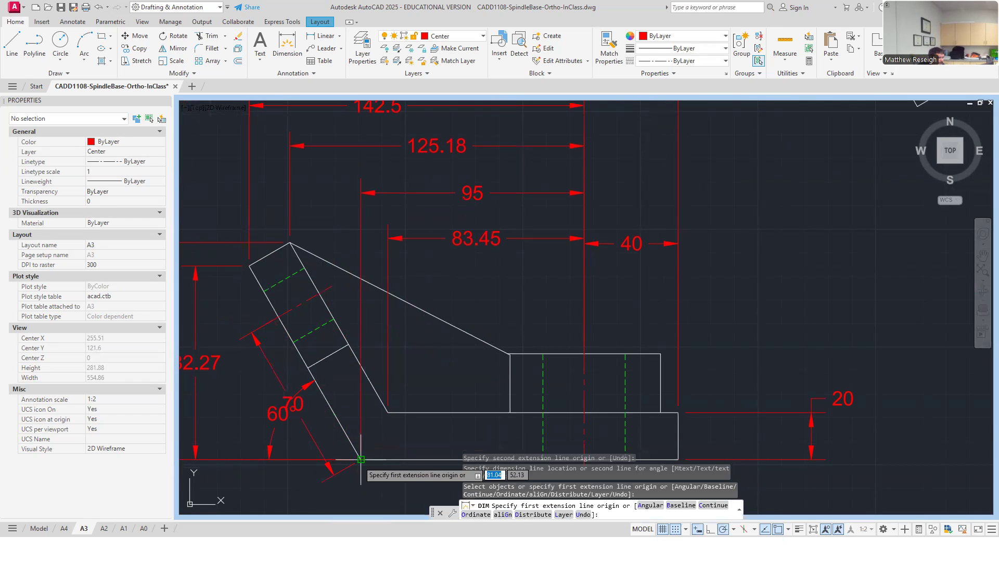
{"action": "key", "text": "Escape"}
{"action": "left_click", "coordinate": [286, 396]}
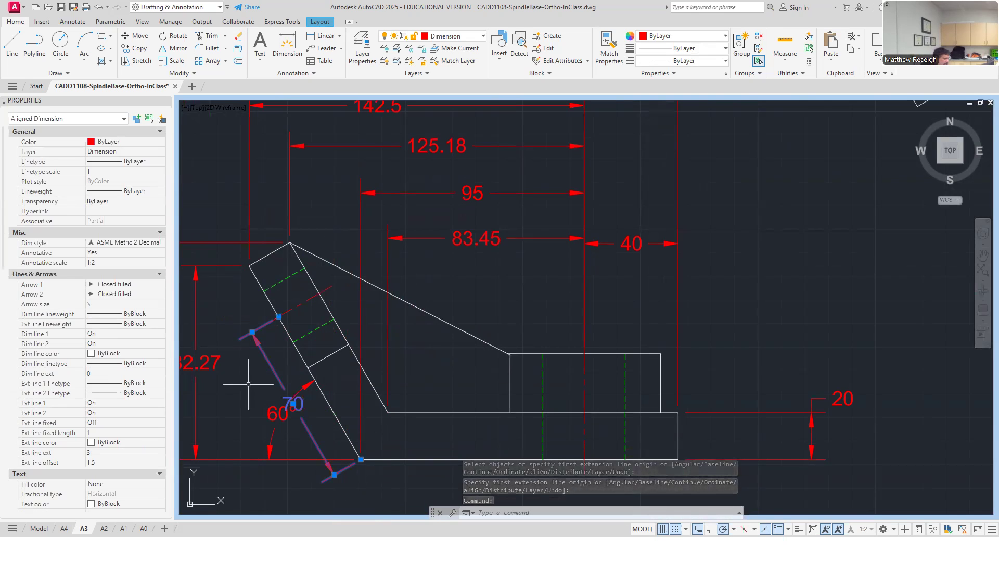
{"action": "key", "text": "Delete"}
- Examine the dimensions across all three views and around the front view's boss, and regenerate the drawing
{"action": "scroll", "coordinate": [248, 384], "scroll_direction": "down", "scroll_amount": 8}
{"action": "scroll", "coordinate": [330, 255], "scroll_direction": "up", "scroll_amount": 4}
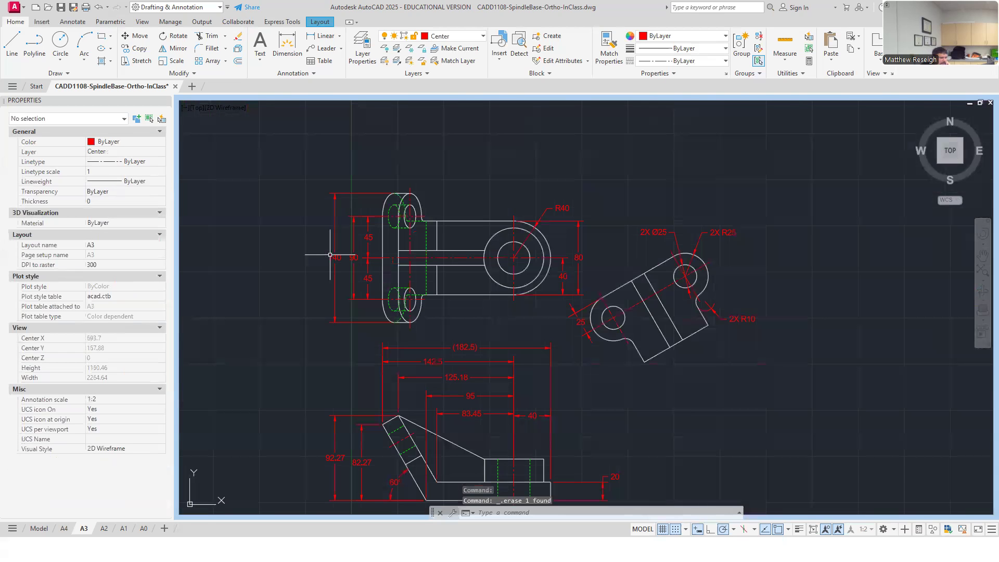
{"action": "scroll", "coordinate": [364, 340], "scroll_direction": "down", "scroll_amount": 4}
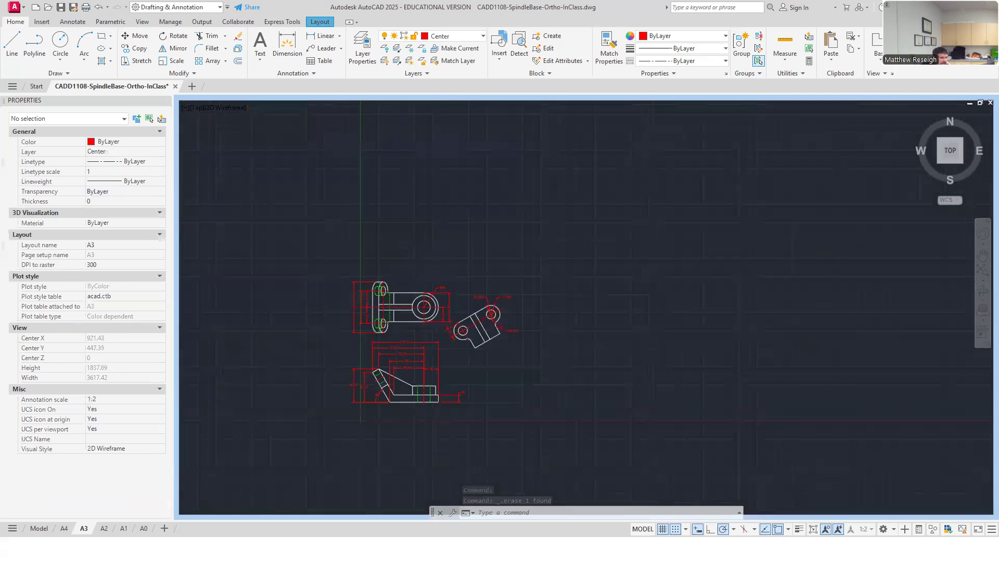
{"action": "scroll", "coordinate": [398, 334], "scroll_direction": "up", "scroll_amount": 2}
{"action": "scroll", "coordinate": [398, 284], "scroll_direction": "up", "scroll_amount": 2}
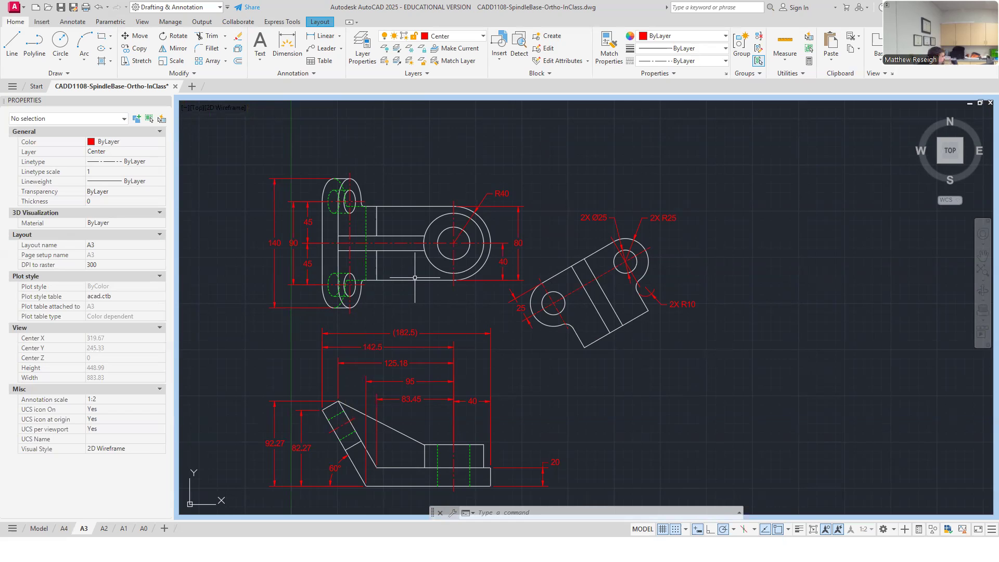
{"action": "scroll", "coordinate": [414, 277], "scroll_direction": "down", "scroll_amount": 6}
{"action": "scroll", "coordinate": [569, 280], "scroll_direction": "up", "scroll_amount": 4}
{"action": "scroll", "coordinate": [570, 279], "scroll_direction": "up", "scroll_amount": 4}
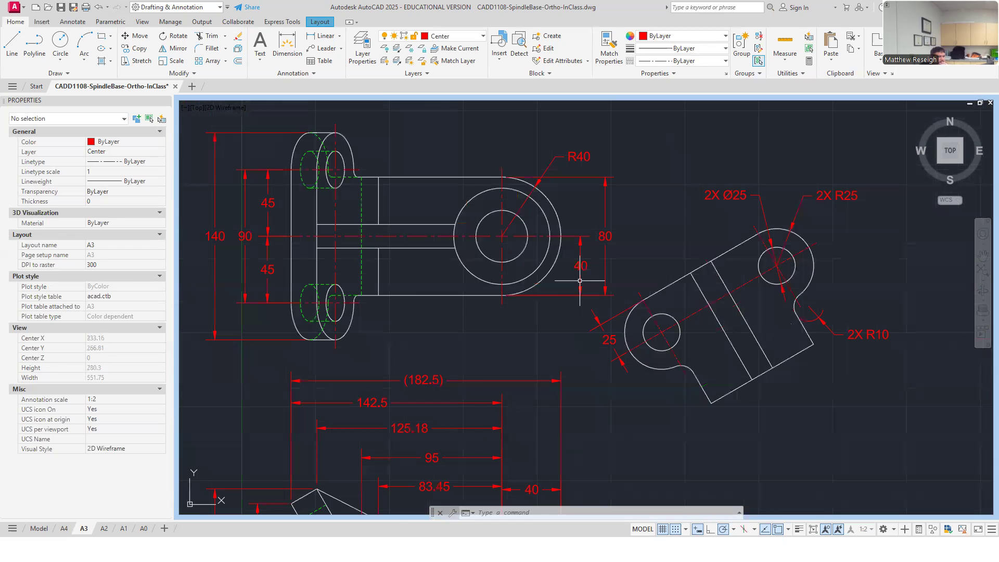
{"action": "scroll", "coordinate": [580, 281], "scroll_direction": "down", "scroll_amount": 5}
{"action": "scroll", "coordinate": [570, 312], "scroll_direction": "up", "scroll_amount": 3}
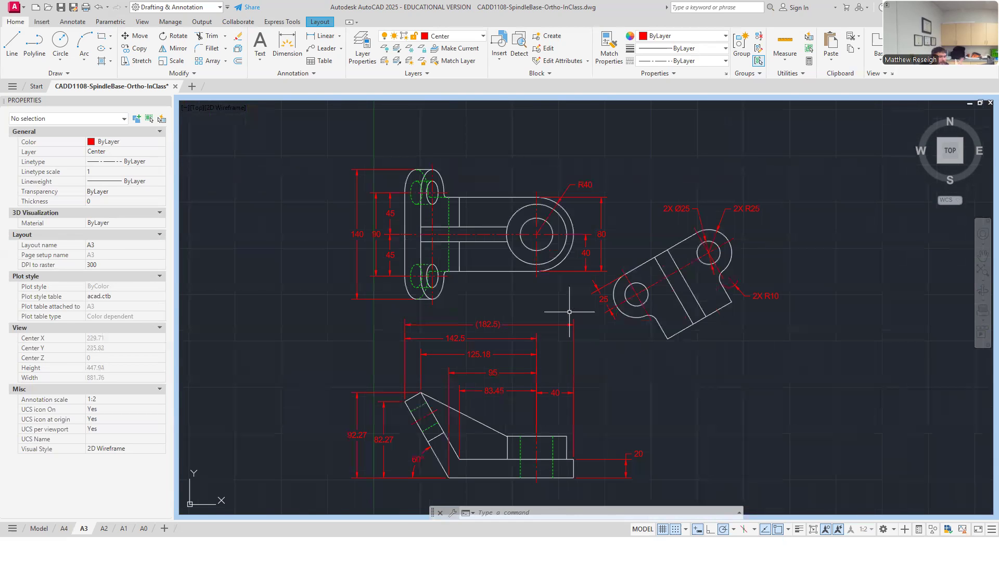
{"action": "scroll", "coordinate": [551, 297], "scroll_direction": "down", "scroll_amount": 2}
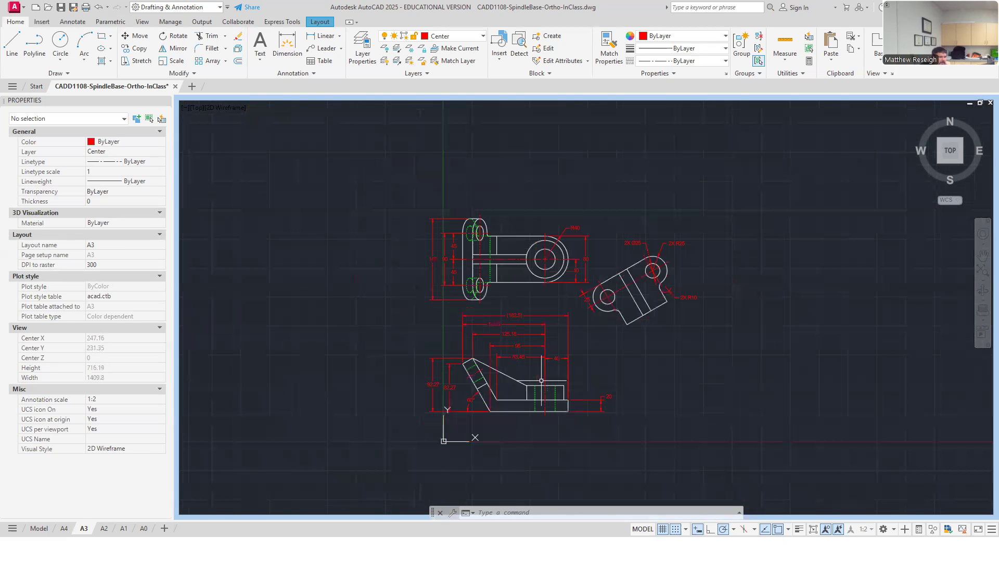
{"action": "scroll", "coordinate": [541, 380], "scroll_direction": "up", "scroll_amount": 2}
{"action": "scroll", "coordinate": [551, 425], "scroll_direction": "up", "scroll_amount": 2}
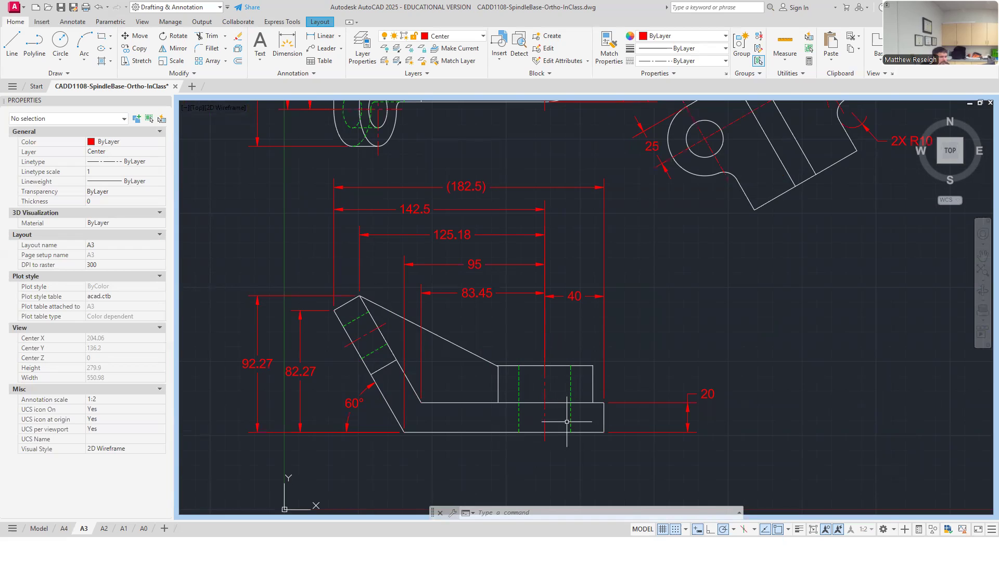
{"action": "scroll", "coordinate": [568, 423], "scroll_direction": "up", "scroll_amount": 4}
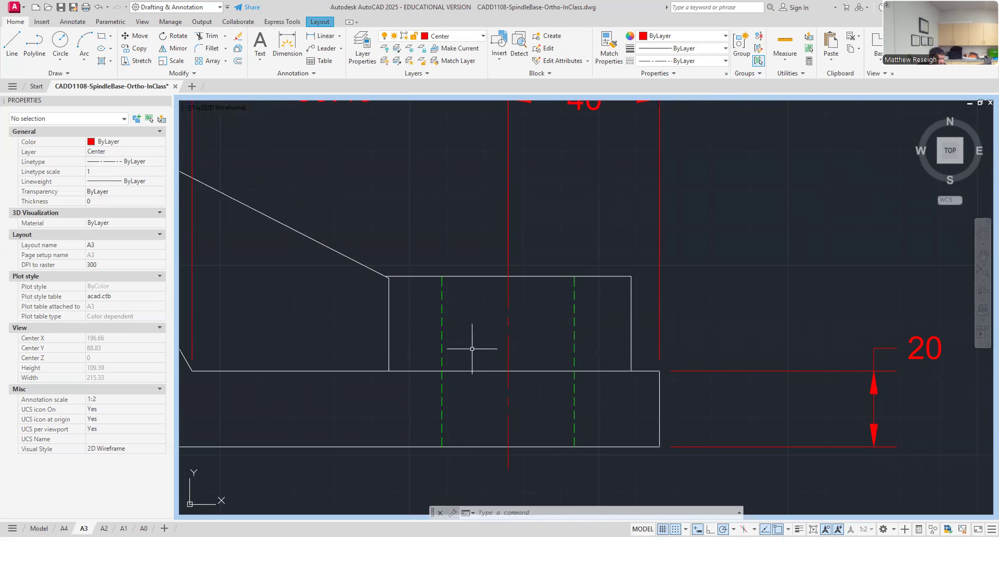
{"action": "scroll", "coordinate": [491, 368], "scroll_direction": "down", "scroll_amount": 3}
{"action": "scroll", "coordinate": [480, 350], "scroll_direction": "up", "scroll_amount": 1}
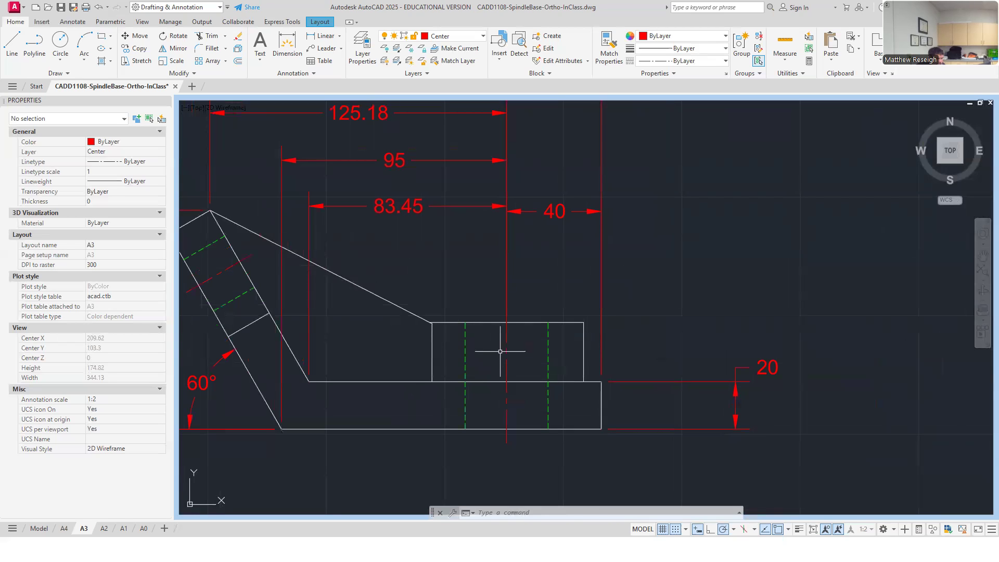
{"action": "key", "text": "ctrl+s"}
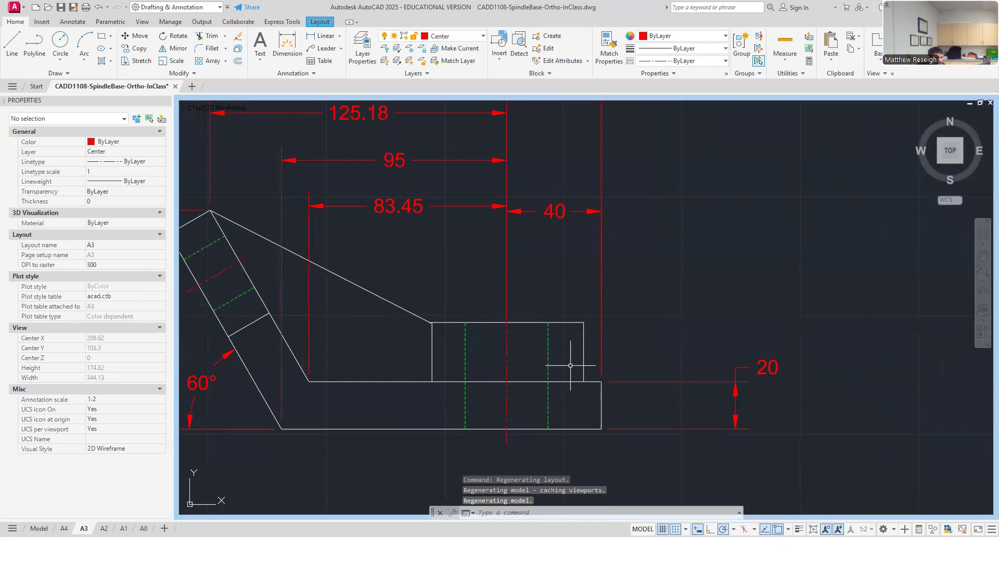
- Dimension the full width of the boss's top edge in the front view, placed between the boss and the 40 dimension
{"action": "scroll", "coordinate": [580, 356], "scroll_direction": "up", "scroll_amount": 2}
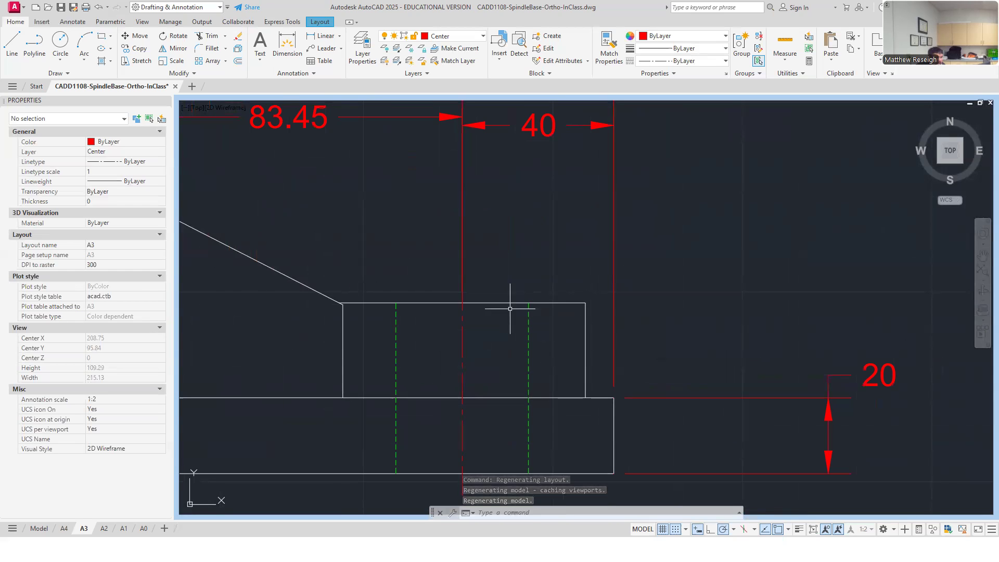
{"action": "scroll", "coordinate": [350, 298], "scroll_direction": "up", "scroll_amount": 2}
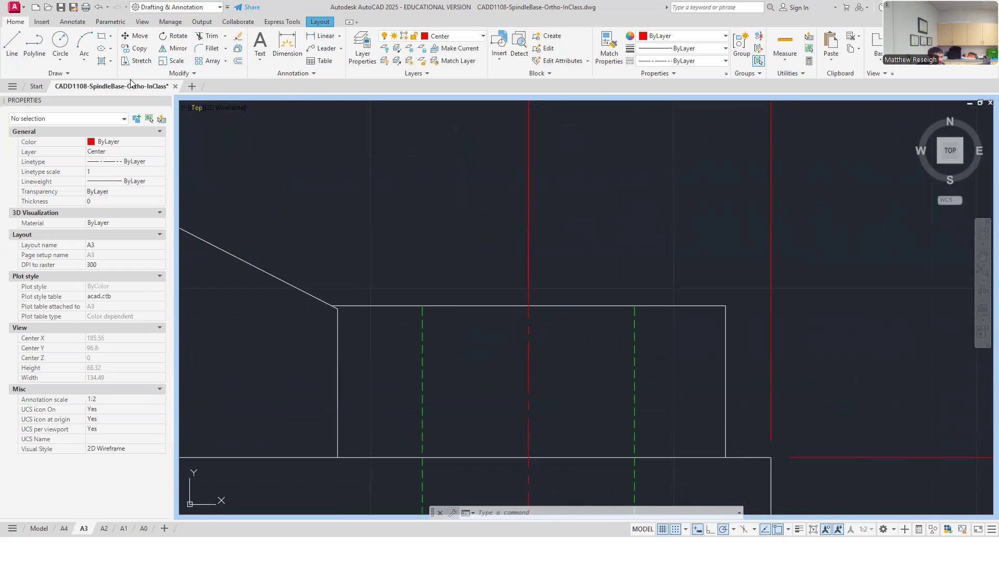
{"action": "left_click", "coordinate": [73, 21]}
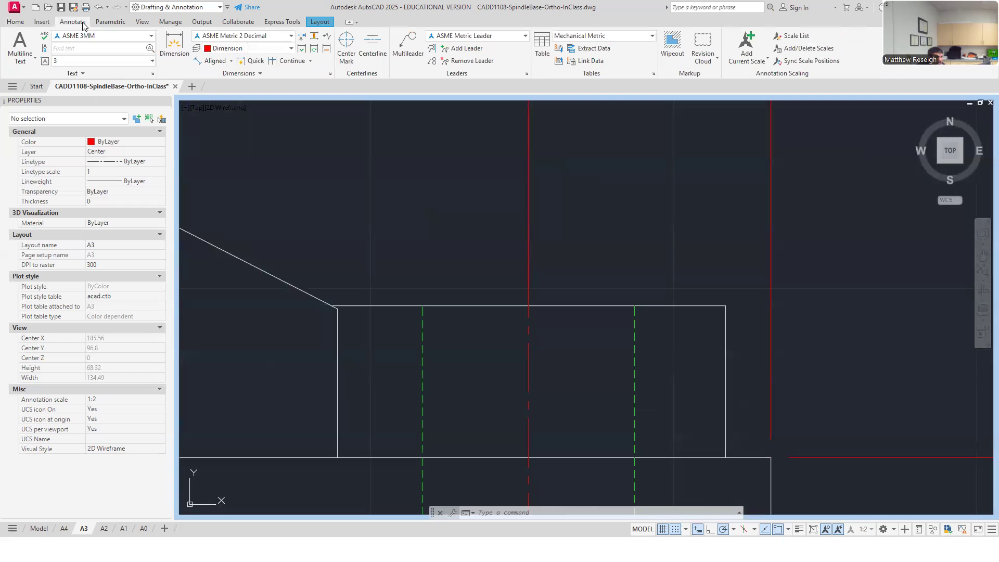
{"action": "left_click", "coordinate": [181, 56]}
{"action": "scroll", "coordinate": [345, 291], "scroll_direction": "up", "scroll_amount": 6}
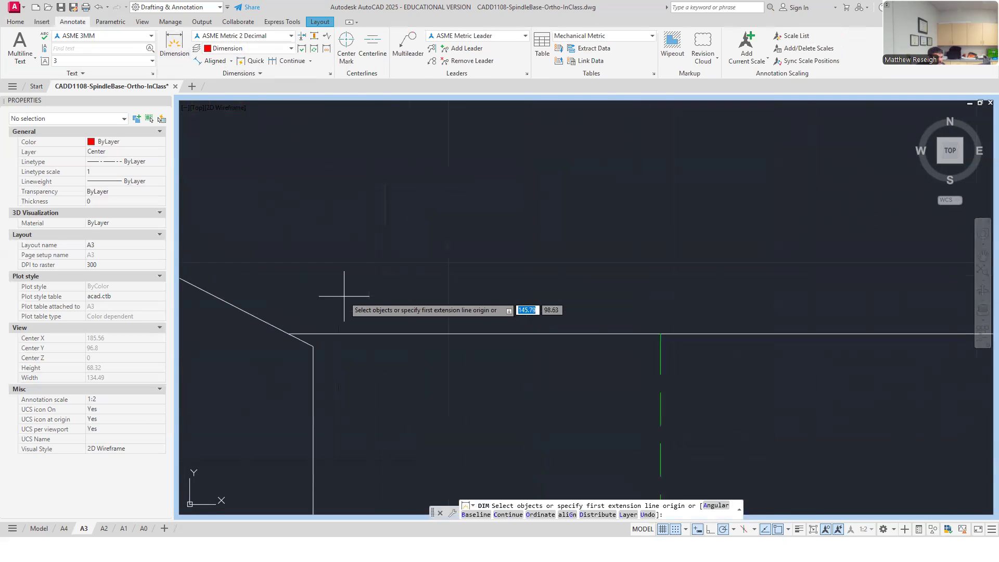
{"action": "left_click", "coordinate": [288, 333]}
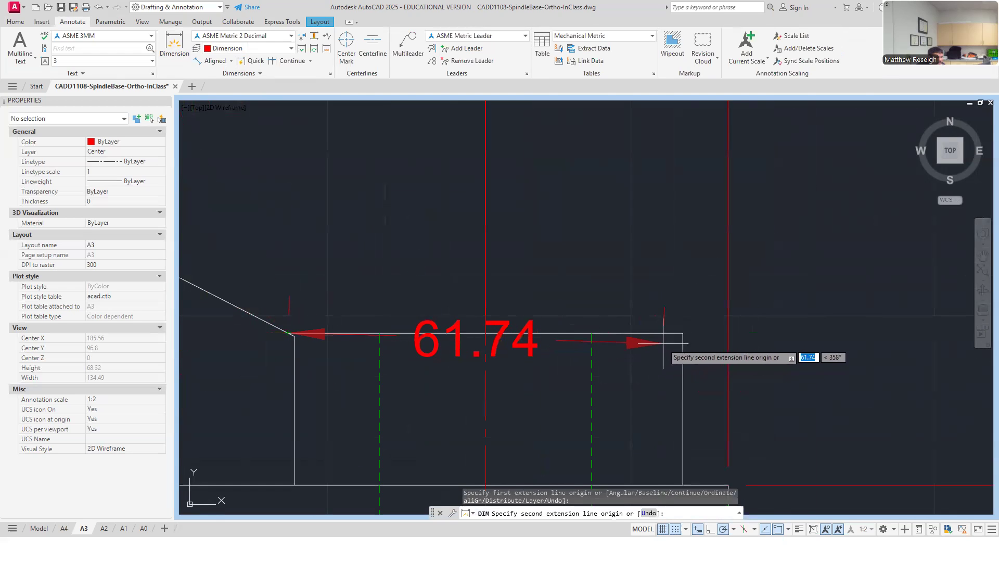
{"action": "left_click", "coordinate": [682, 333]}
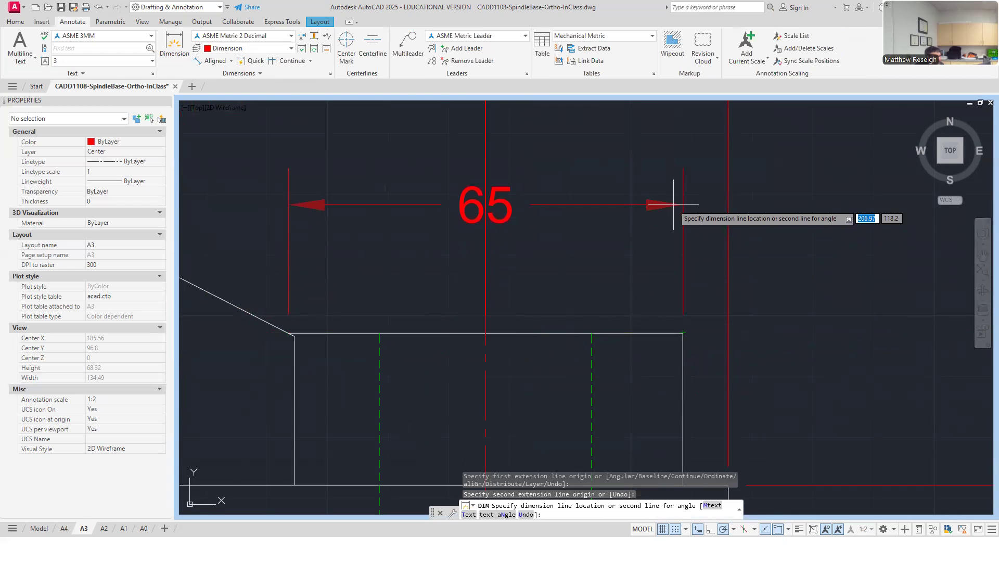
{"action": "scroll", "coordinate": [673, 205], "scroll_direction": "down", "scroll_amount": 8}
{"action": "scroll", "coordinate": [654, 159], "scroll_direction": "up", "scroll_amount": 5}
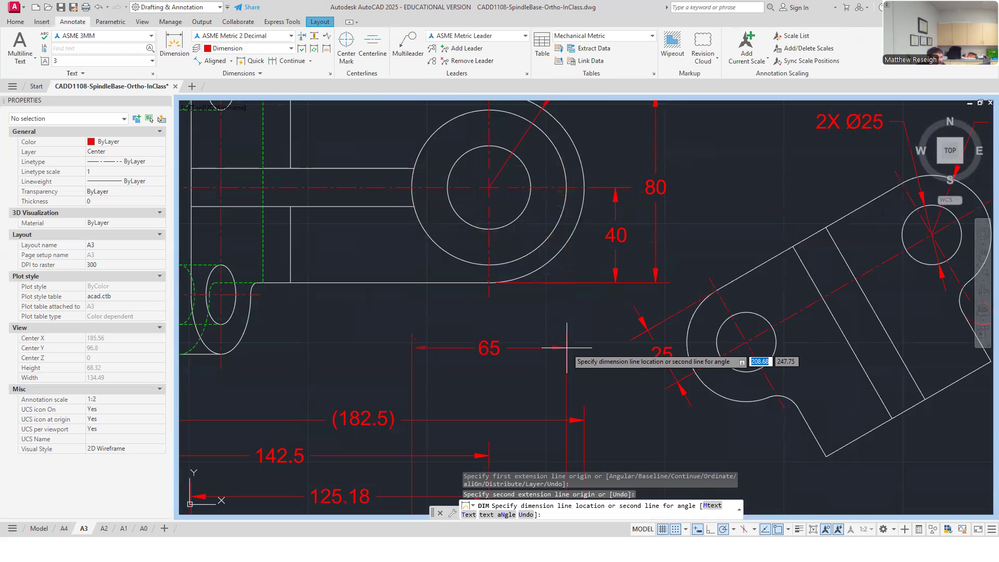
{"action": "scroll", "coordinate": [565, 313], "scroll_direction": "down", "scroll_amount": 4}
{"action": "scroll", "coordinate": [567, 260], "scroll_direction": "up", "scroll_amount": 4}
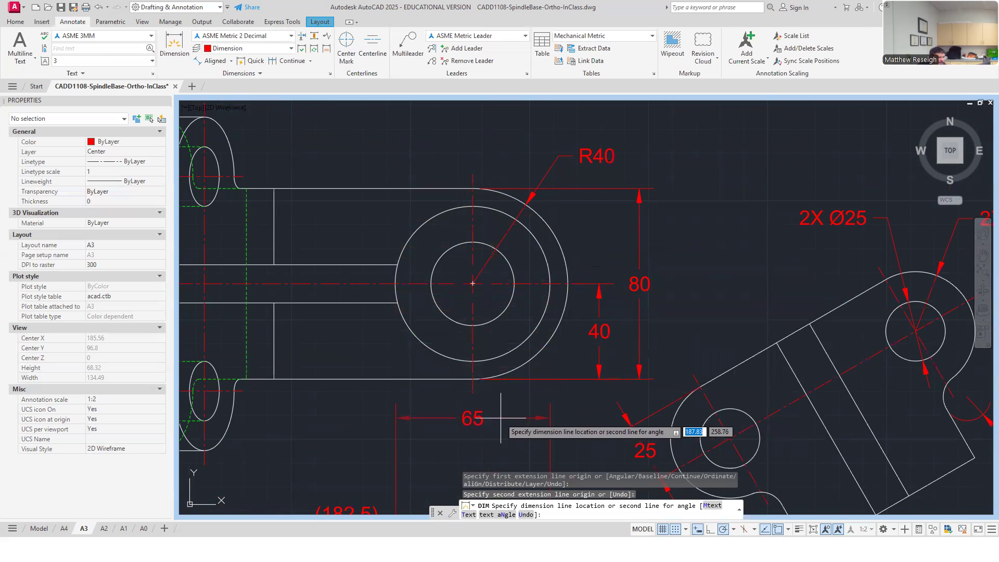
{"action": "scroll", "coordinate": [500, 417], "scroll_direction": "down", "scroll_amount": 6}
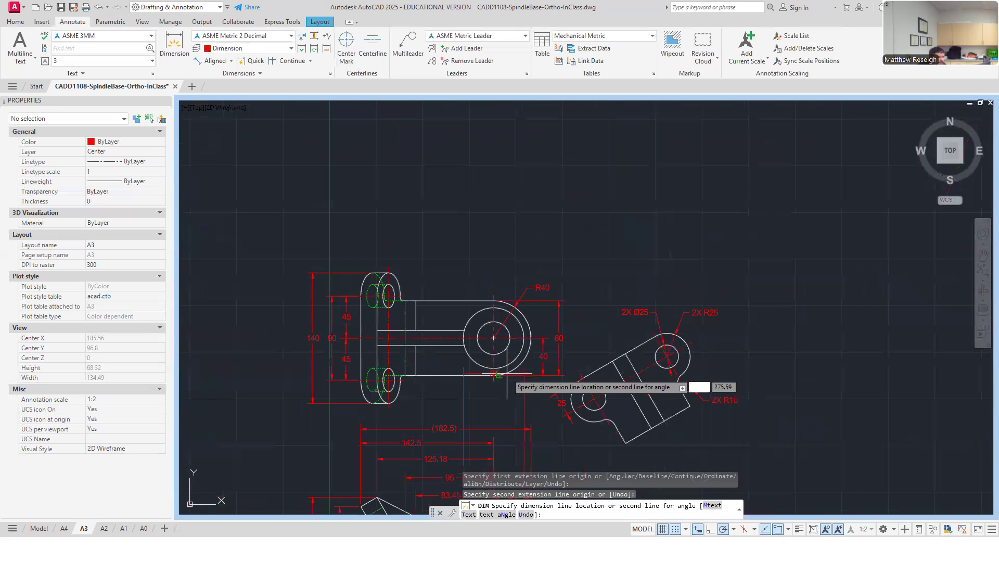
{"action": "scroll", "coordinate": [504, 418], "scroll_direction": "up", "scroll_amount": 6}
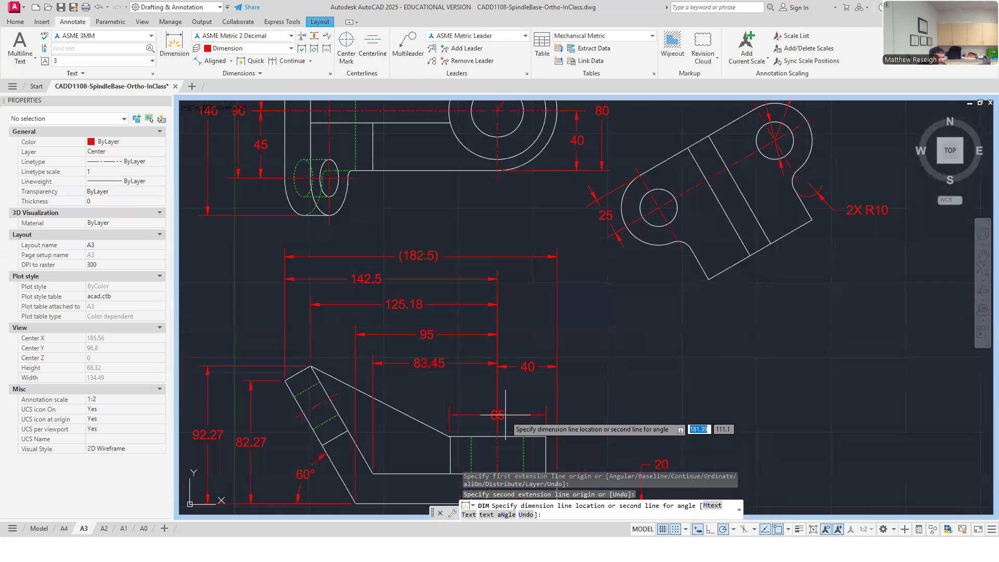
{"action": "scroll", "coordinate": [511, 409], "scroll_direction": "down", "scroll_amount": 3}
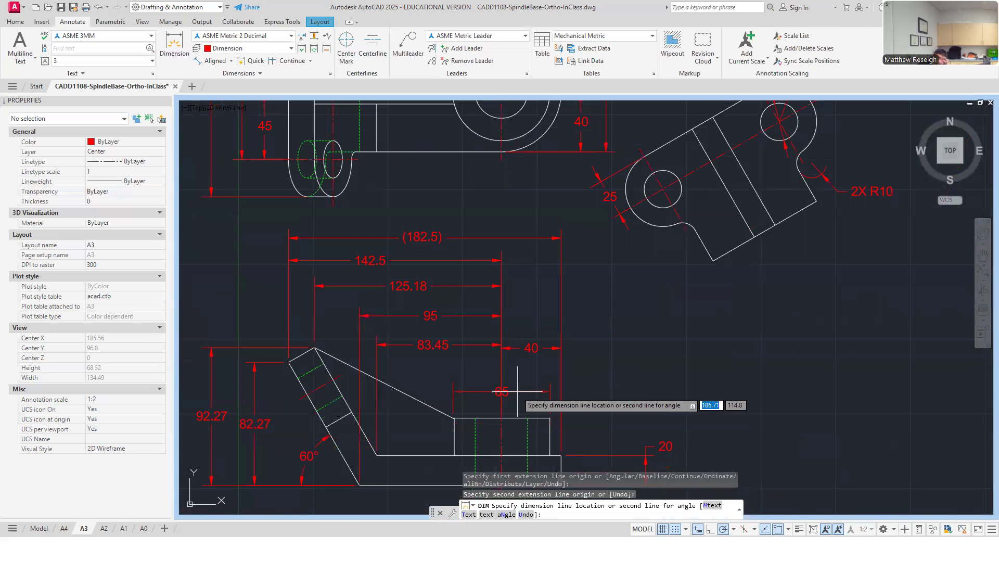
{"action": "scroll", "coordinate": [518, 391], "scroll_direction": "up", "scroll_amount": 2}
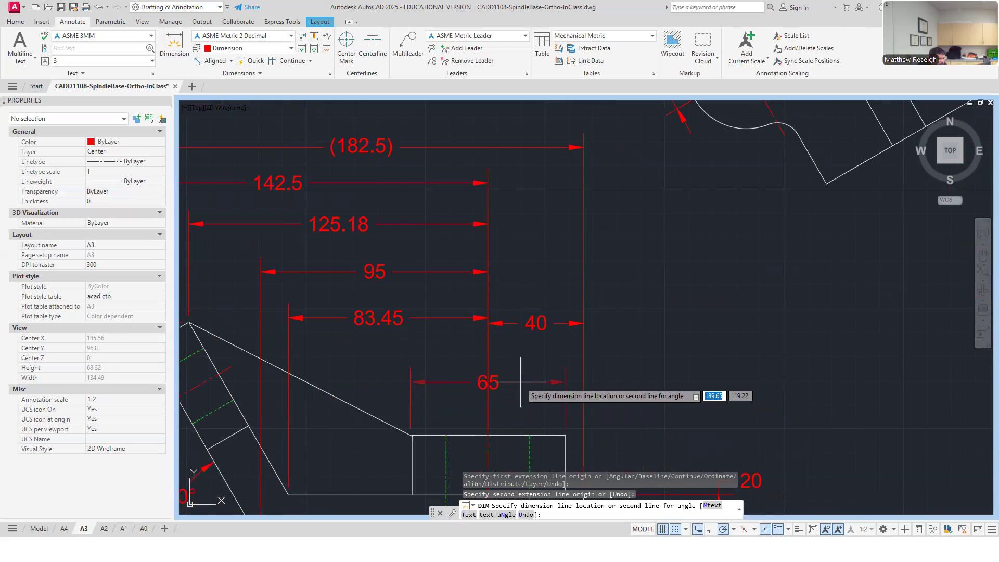
{"action": "left_click", "coordinate": [531, 383]}
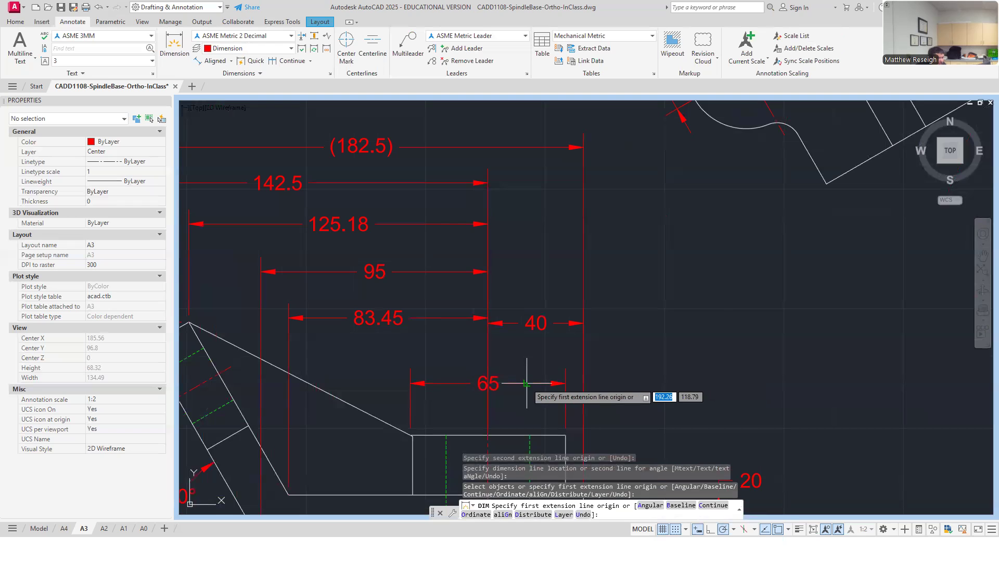
{"action": "key", "text": "Escape"}
- Add a diameter symbol in front of the boss's 65 width dimension in the front view
{"action": "left_click", "coordinate": [494, 384]}
{"action": "double_click", "coordinate": [488, 384]}
{"action": "left_click", "coordinate": [516, 48]}
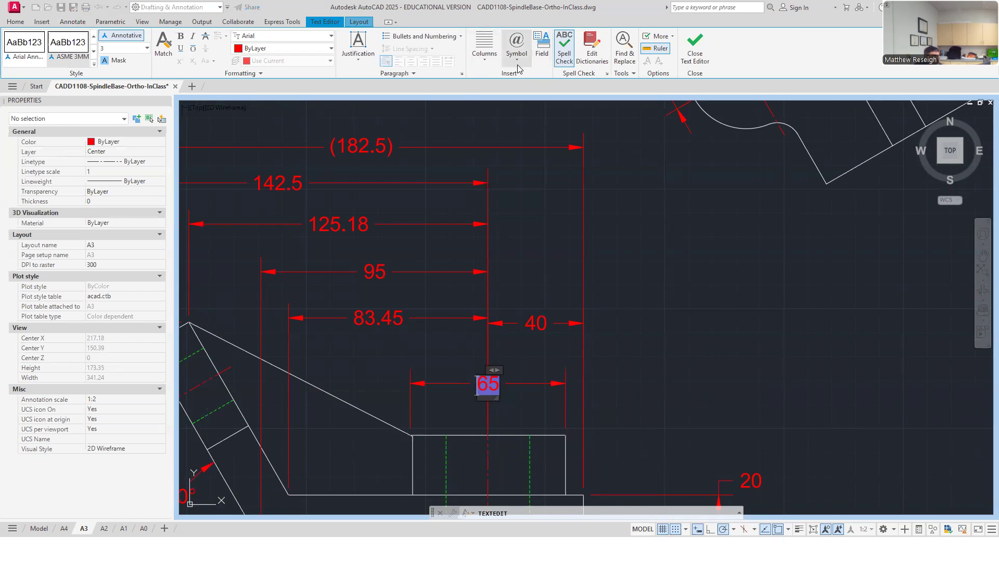
{"action": "left_click", "coordinate": [531, 104]}
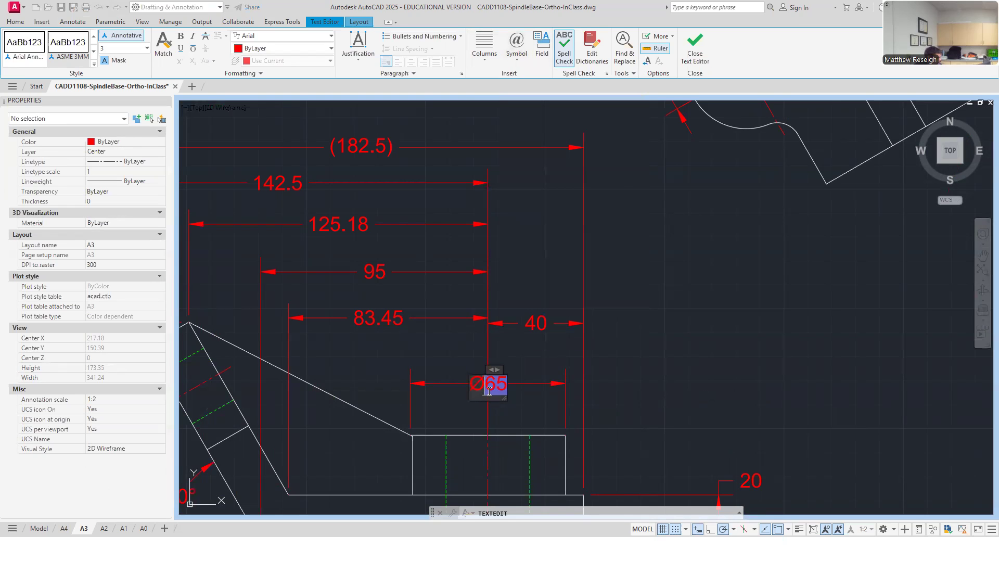
{"action": "left_click", "coordinate": [619, 408]}
{"action": "key", "text": "Escape"}
{"action": "scroll", "coordinate": [557, 368], "scroll_direction": "up", "scroll_amount": 4}
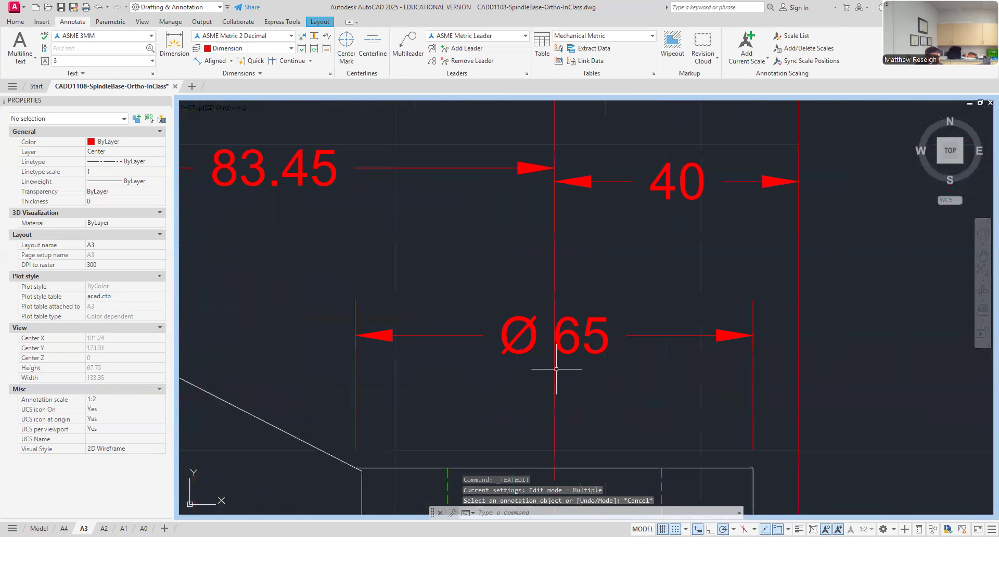
{"action": "left_click", "coordinate": [583, 351]}
{"action": "left_click", "coordinate": [554, 335]}
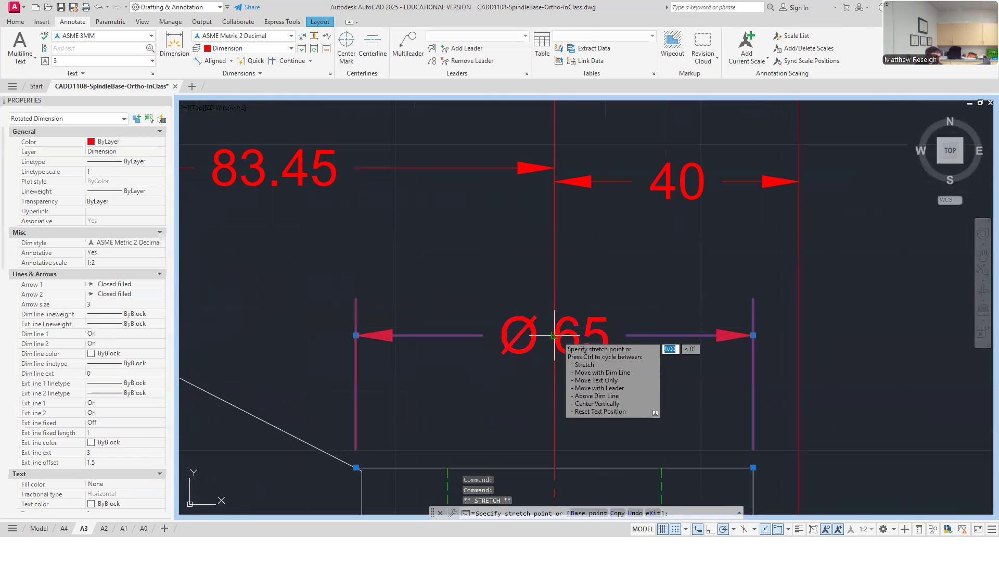
{"action": "key", "text": "Escape"}
- Move the Ø 65 dimension slightly up from the boss, toward the 40 dimension in the front view
{"action": "scroll", "coordinate": [640, 339], "scroll_direction": "down", "scroll_amount": 7}
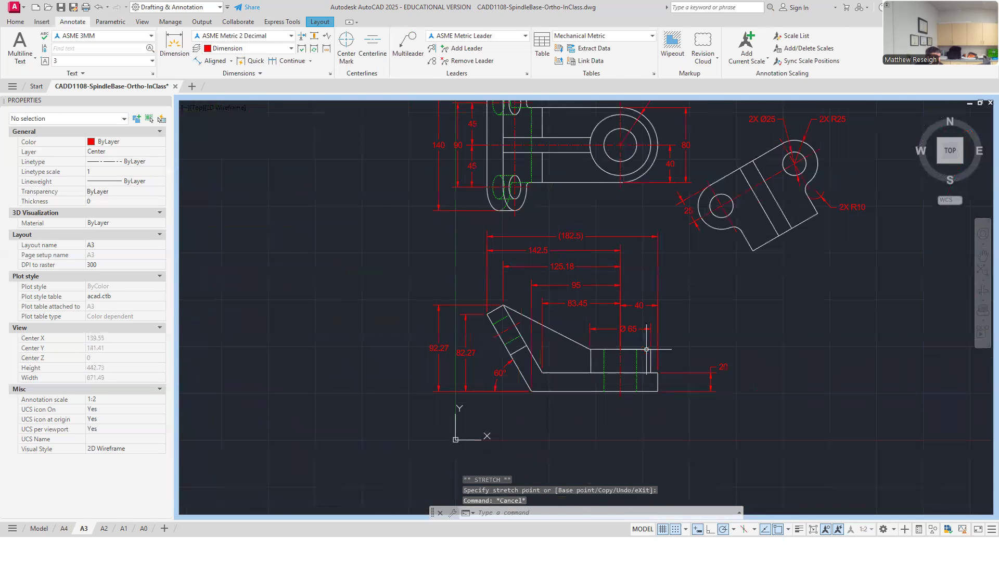
{"action": "scroll", "coordinate": [647, 349], "scroll_direction": "up", "scroll_amount": 3}
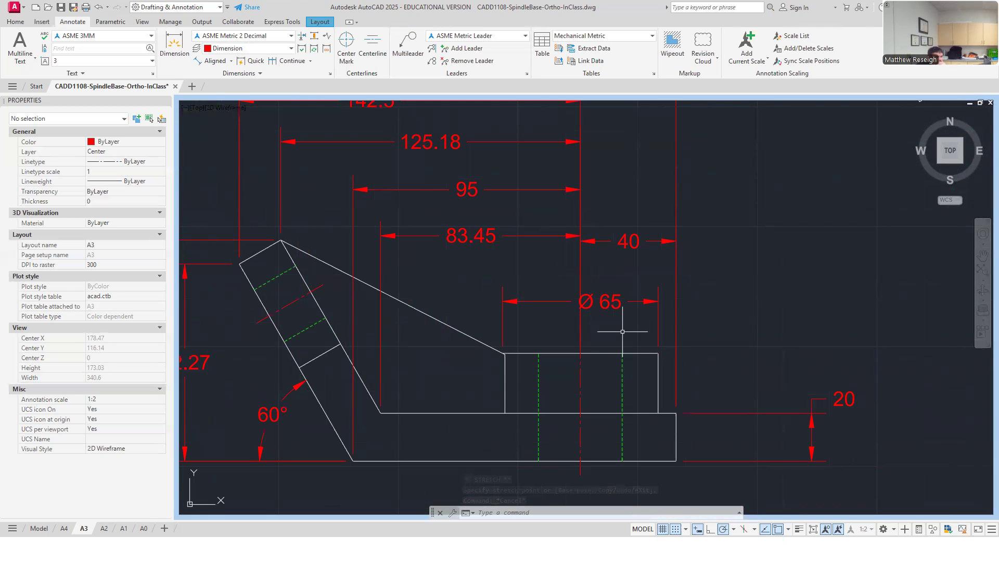
{"action": "scroll", "coordinate": [618, 332], "scroll_direction": "down", "scroll_amount": 3}
{"action": "scroll", "coordinate": [644, 329], "scroll_direction": "up", "scroll_amount": 3}
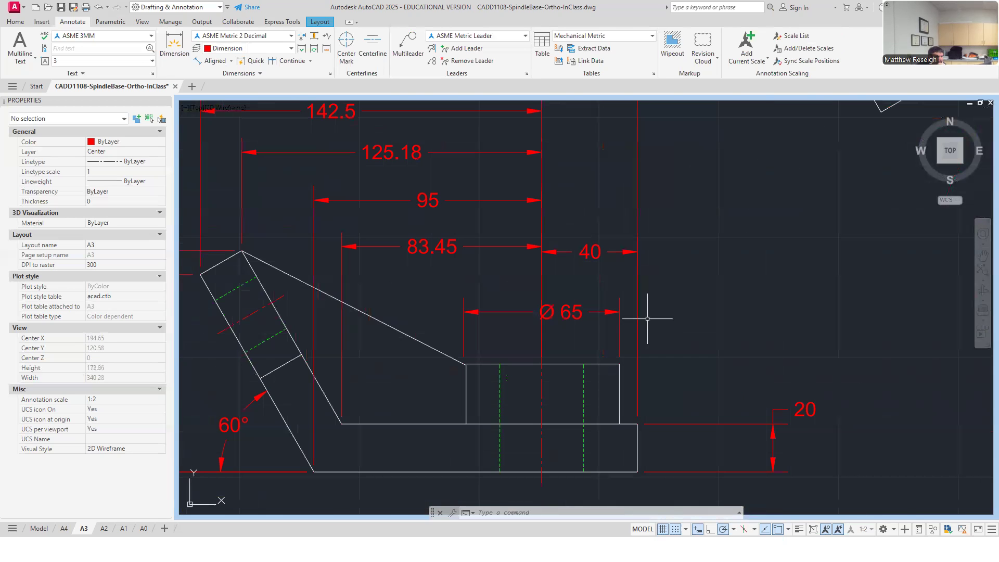
{"action": "left_click", "coordinate": [577, 308]}
{"action": "left_click", "coordinate": [561, 312]}
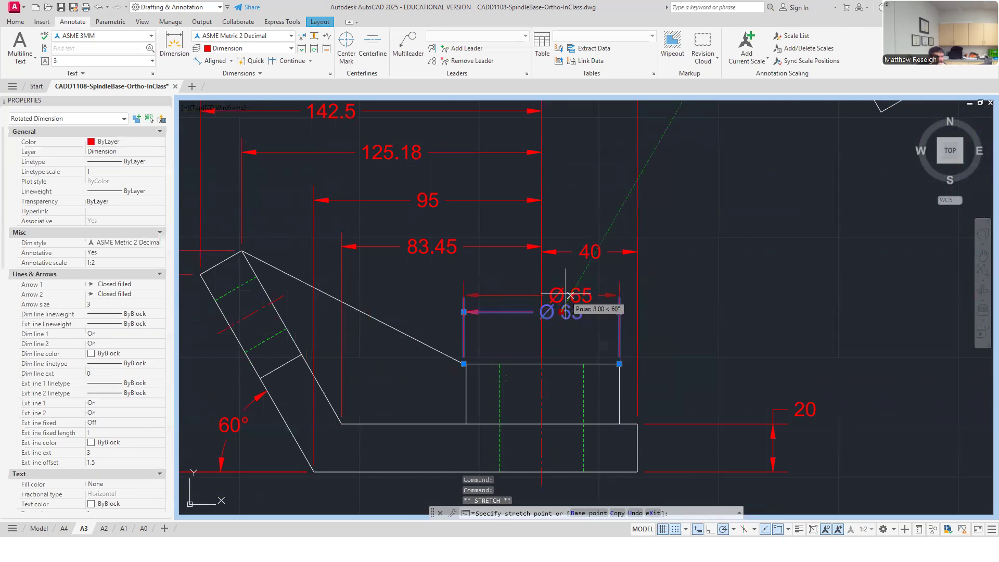
{"action": "key", "text": "Escape"}
{"action": "key", "text": "Escape"}
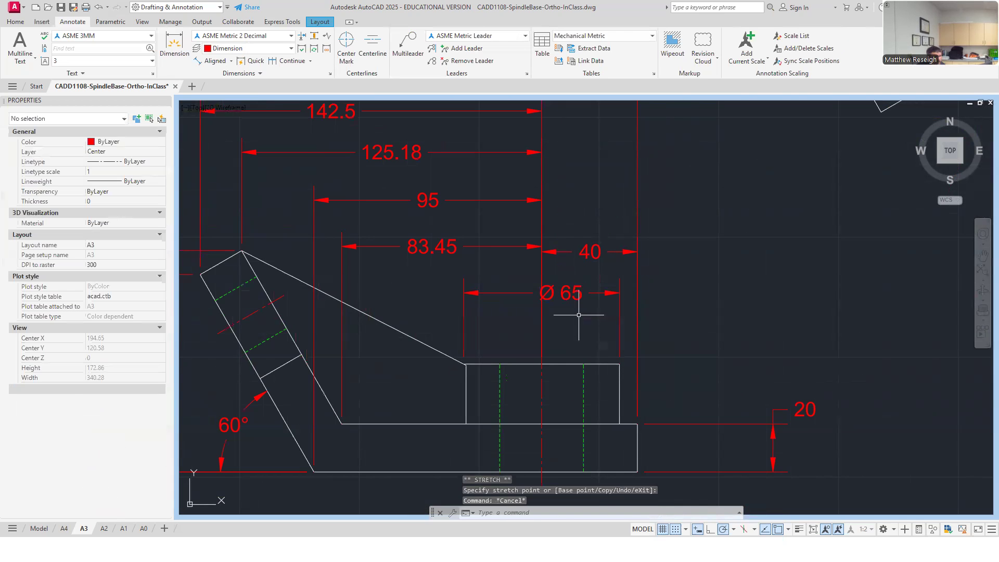
{"action": "scroll", "coordinate": [587, 315], "scroll_direction": "down", "scroll_amount": 3}
{"action": "scroll", "coordinate": [599, 349], "scroll_direction": "up", "scroll_amount": 3}
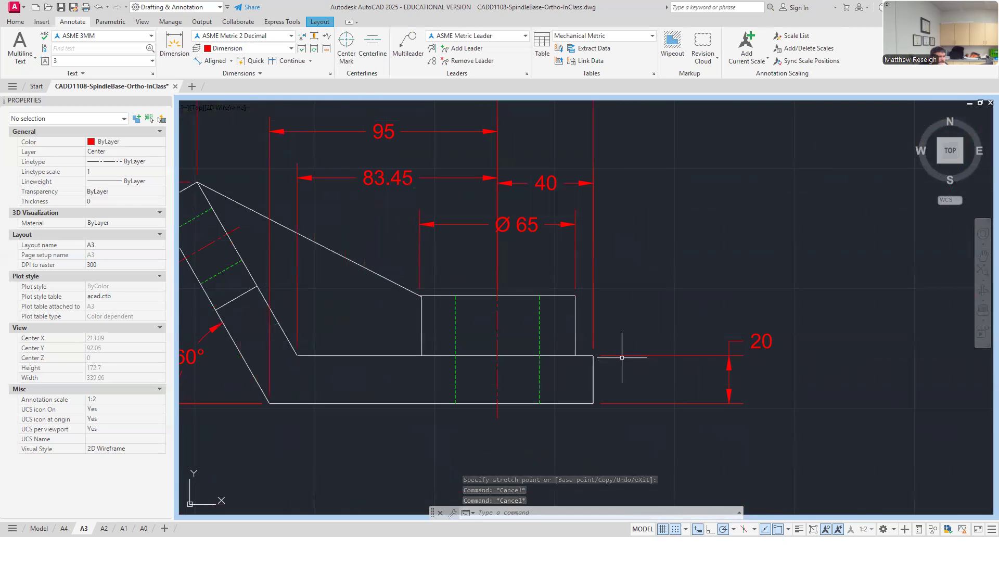
- Dimension the overall height from the base's bottom corner to the boss's top corner, placed outside the base's 20 thickness dimension
{"action": "left_click", "coordinate": [175, 44]}
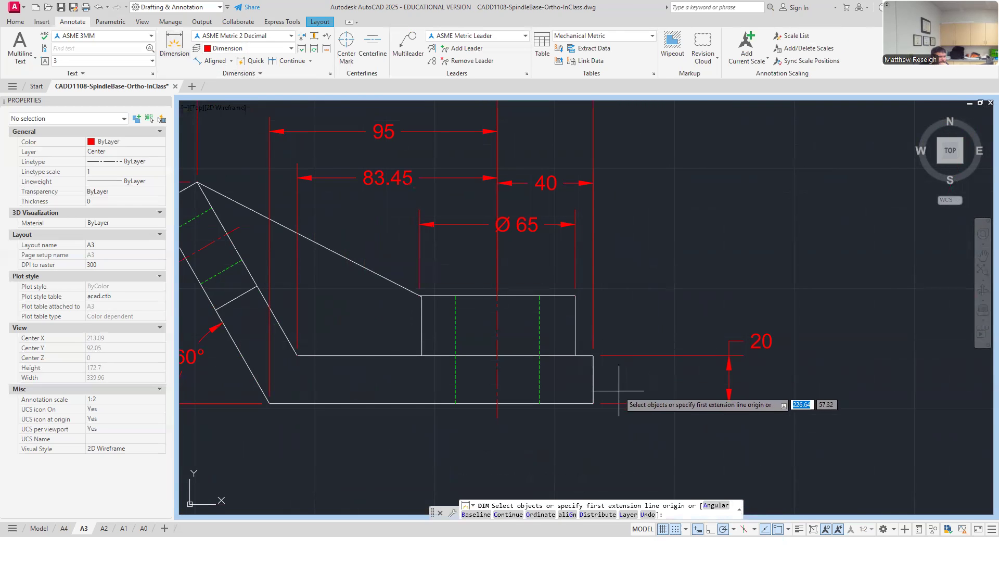
{"action": "left_click", "coordinate": [593, 404]}
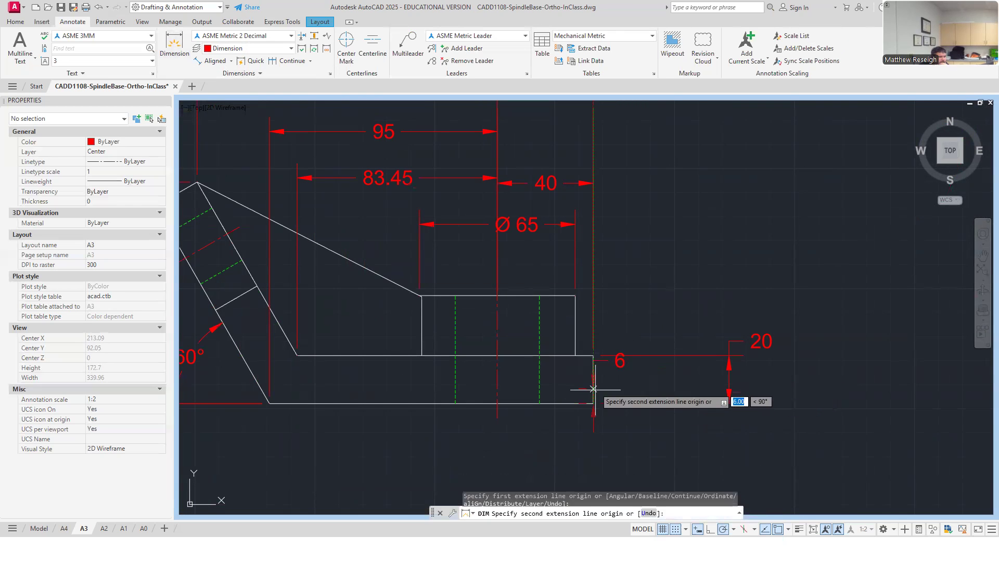
{"action": "left_click", "coordinate": [575, 296]}
{"action": "left_click", "coordinate": [798, 364]}
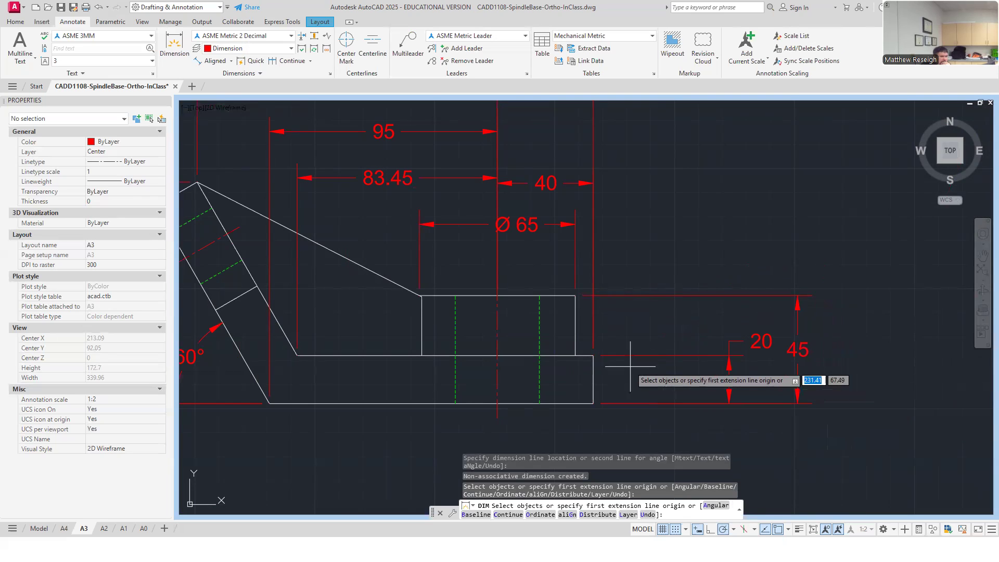
- Dimension the boss's height above the base's top edge, placed inside the base's 20 thickness dimension
{"action": "left_click", "coordinate": [593, 356]}
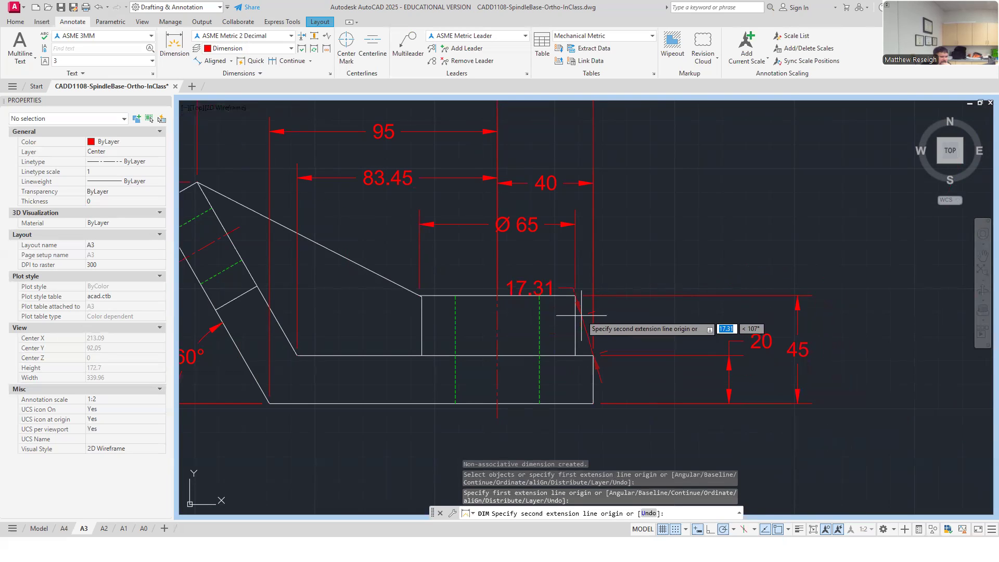
{"action": "left_click", "coordinate": [575, 296]}
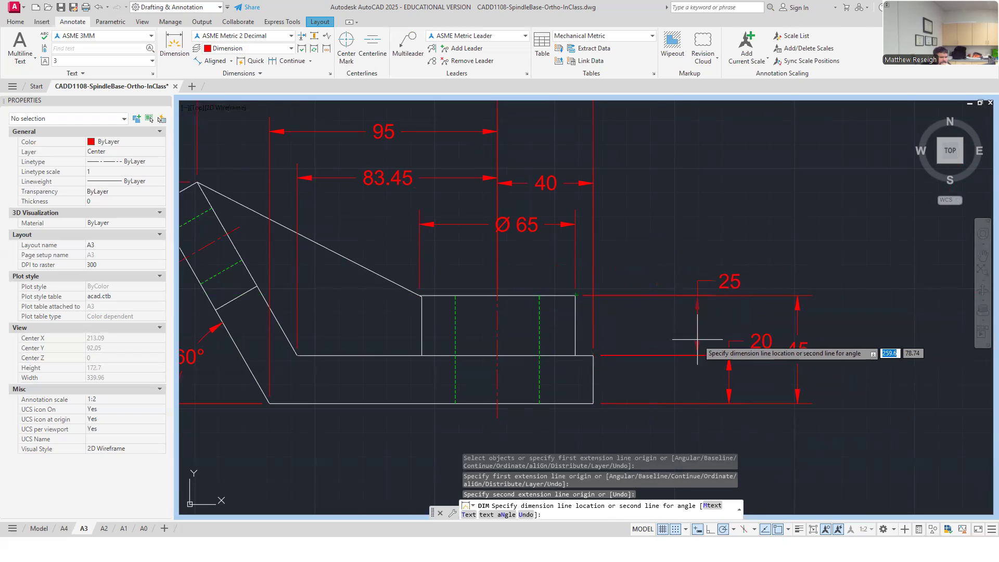
{"action": "left_click", "coordinate": [666, 337]}
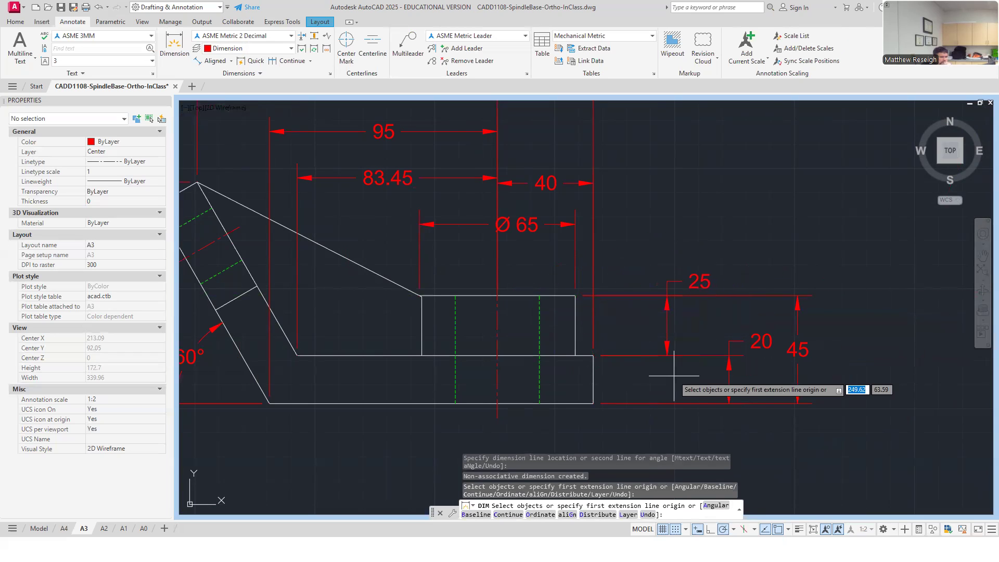
{"action": "key", "text": "Escape"}
- Move the boss height dimension closer to the front view with its text centered between the extension lines
{"action": "left_click", "coordinate": [702, 284]}
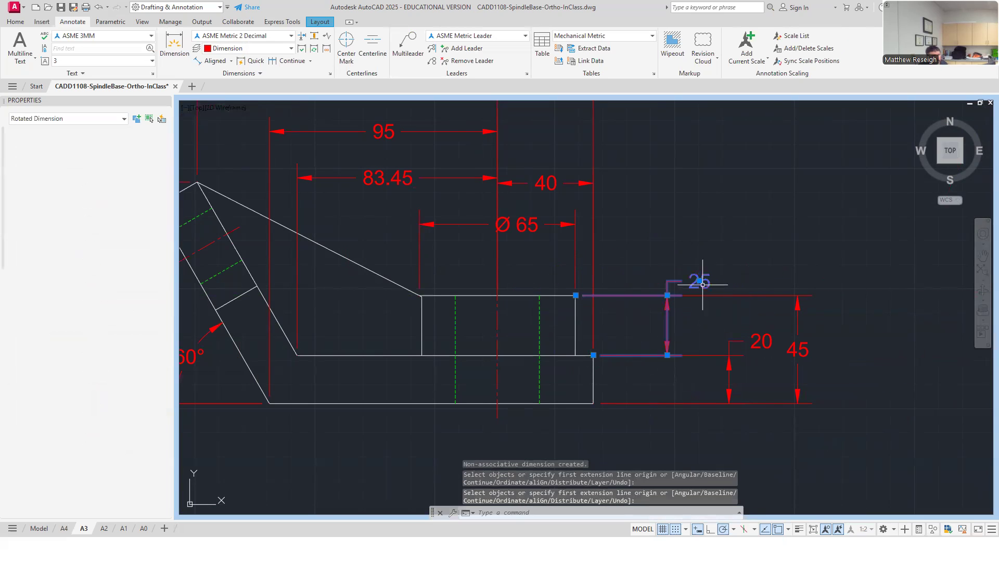
{"action": "left_click", "coordinate": [700, 282]}
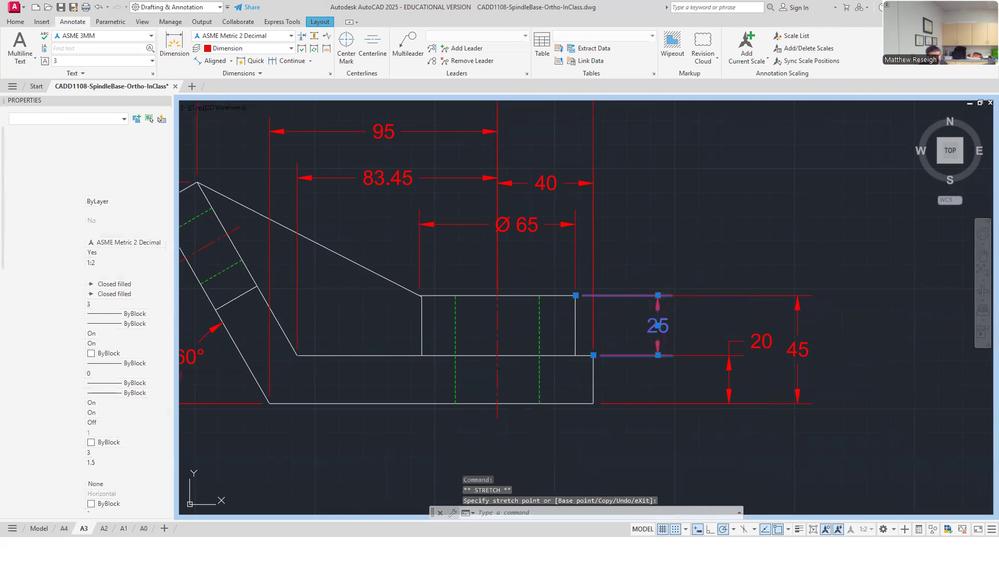
{"action": "left_click", "coordinate": [658, 326]}
{"action": "key", "text": "Escape"}
- Move the base's 20 thickness dimension closer to the front view with its text centered between the extension lines
{"action": "left_click", "coordinate": [761, 340]}
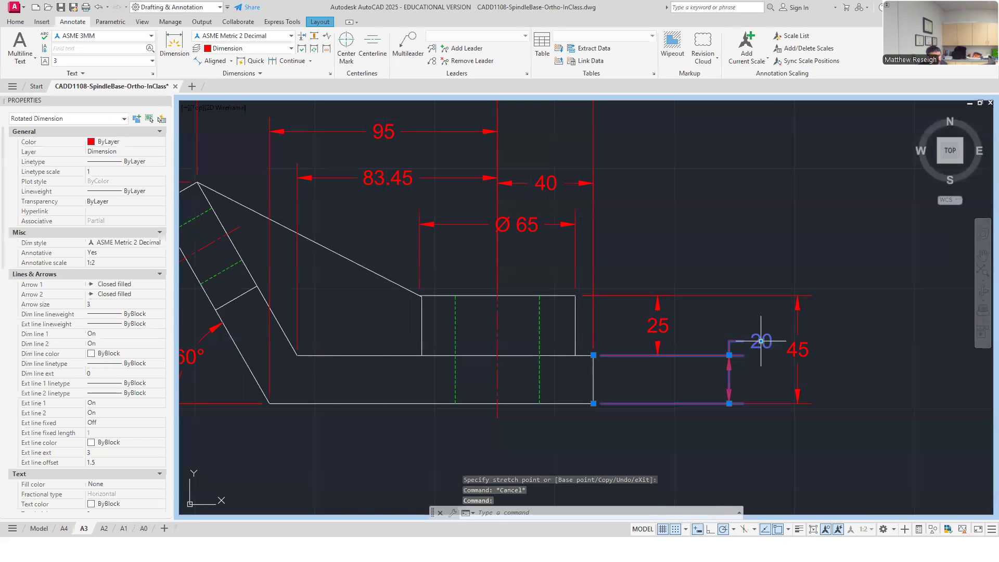
{"action": "left_click", "coordinate": [760, 341]}
{"action": "left_click", "coordinate": [703, 374]}
{"action": "key", "text": "Escape"}
- Move the overall height dimension closer to the front view, just outside the base thickness dimension
{"action": "left_click", "coordinate": [801, 350]}
{"action": "left_click", "coordinate": [798, 349]}
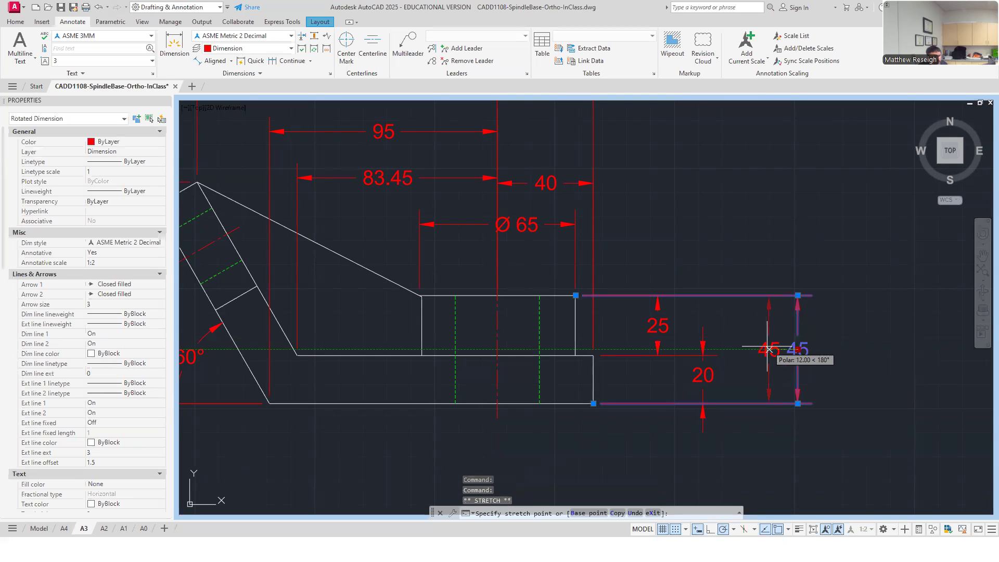
{"action": "left_click", "coordinate": [747, 339]}
{"action": "key", "text": "Escape"}
{"action": "scroll", "coordinate": [747, 359], "scroll_direction": "up", "scroll_amount": 2}
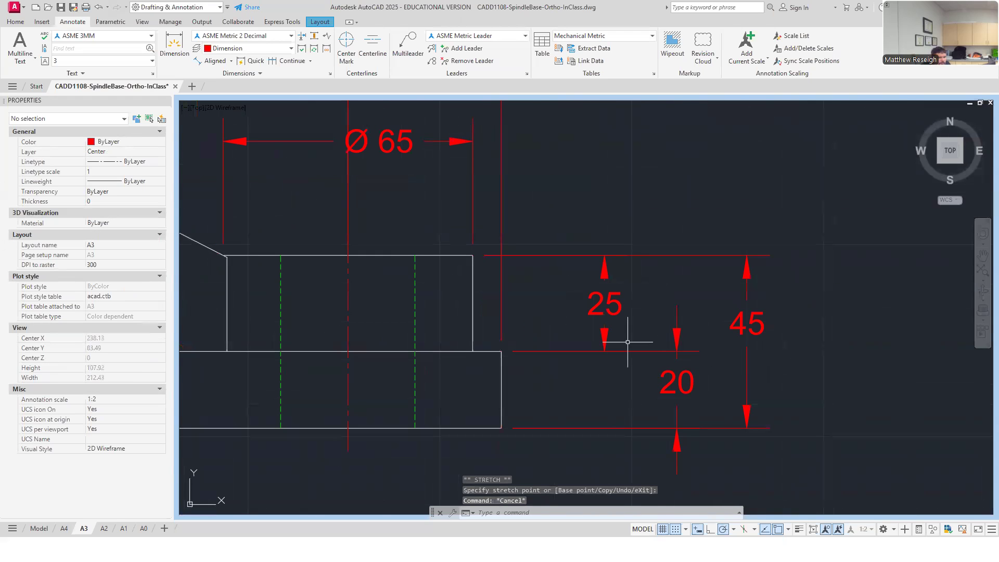
{"action": "scroll", "coordinate": [603, 395], "scroll_direction": "down", "scroll_amount": 4}
{"action": "scroll", "coordinate": [606, 381], "scroll_direction": "up", "scroll_amount": 2}
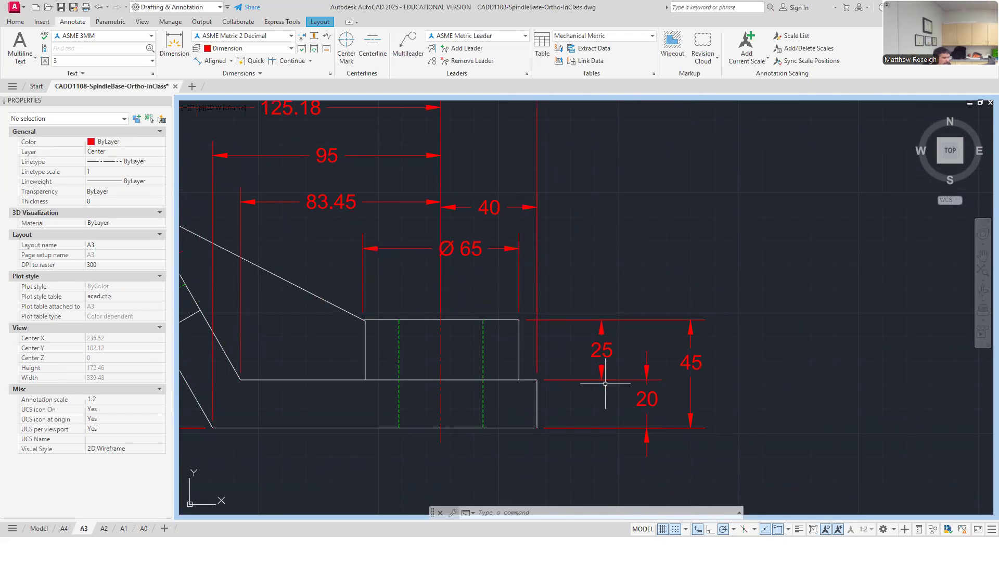
- Mark the boss height dimension as a reference by enclosing its 25 text in parentheses
{"action": "scroll", "coordinate": [633, 398], "scroll_direction": "up", "scroll_amount": 2}
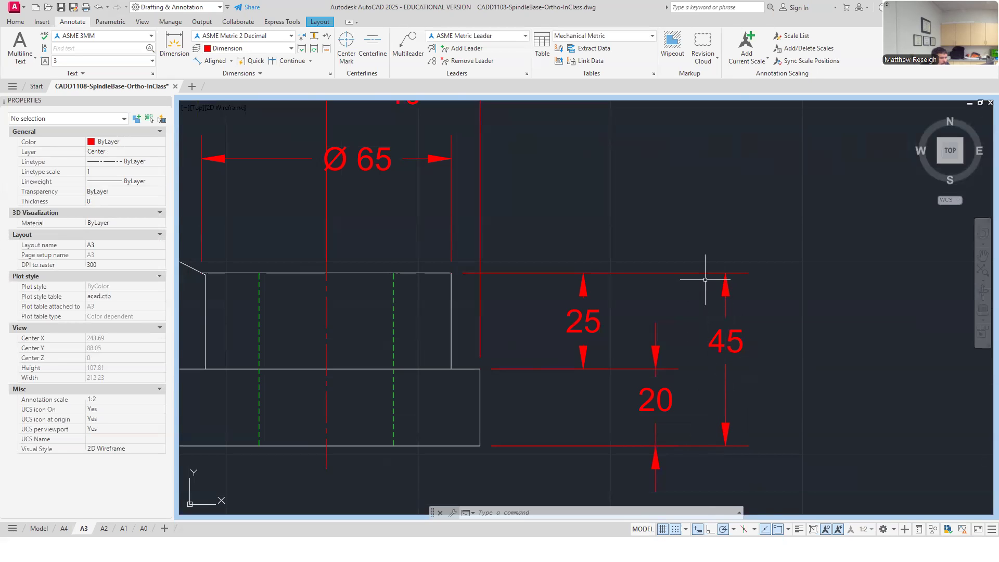
{"action": "left_click", "coordinate": [587, 325]}
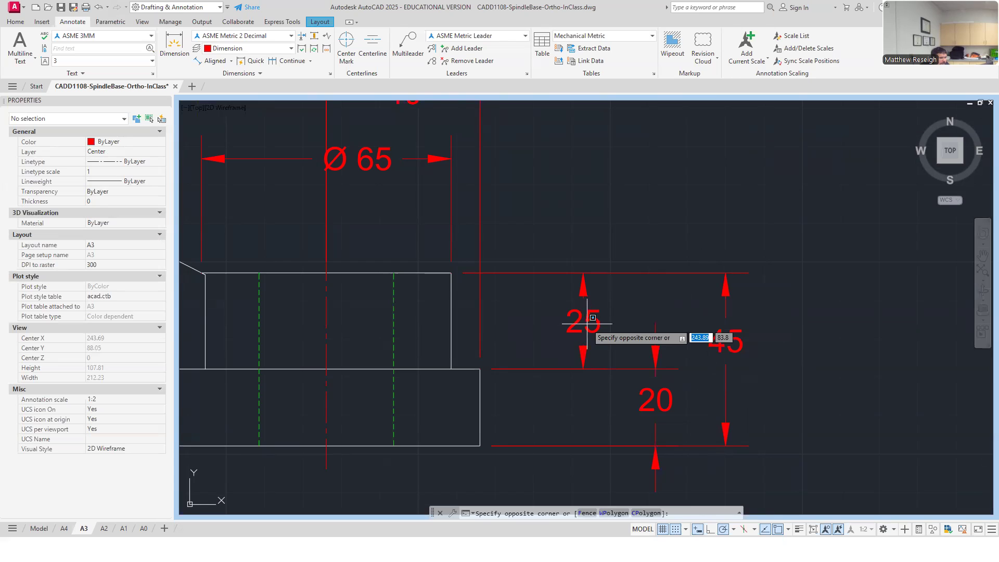
{"action": "left_click", "coordinate": [578, 332]}
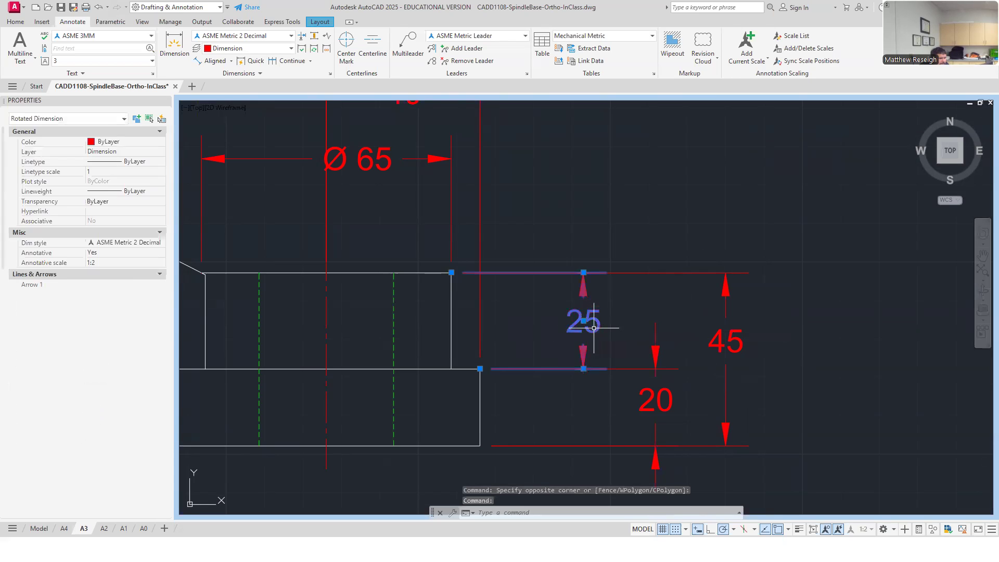
{"action": "double_click", "coordinate": [583, 325]}
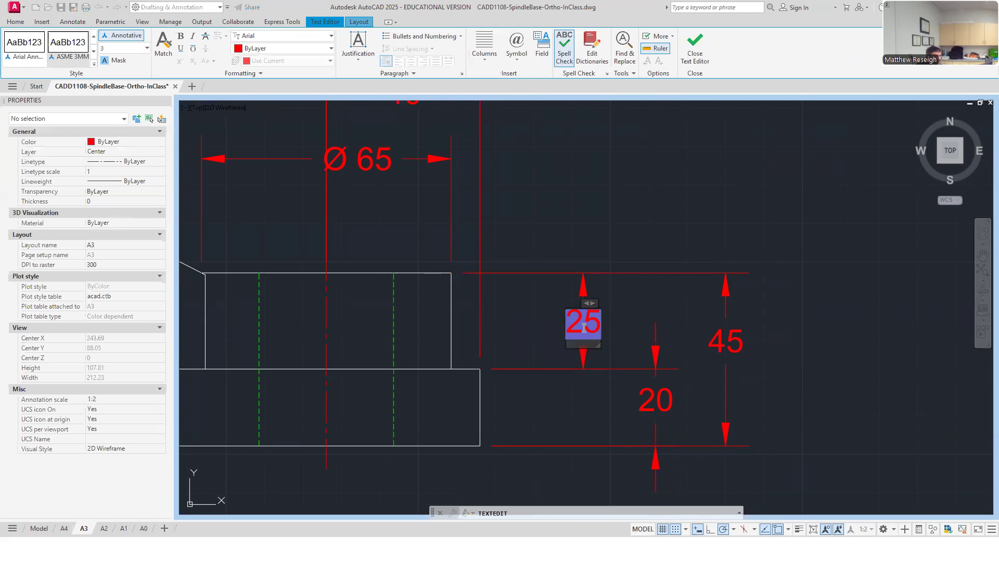
{"action": "type", "text": "(25"}
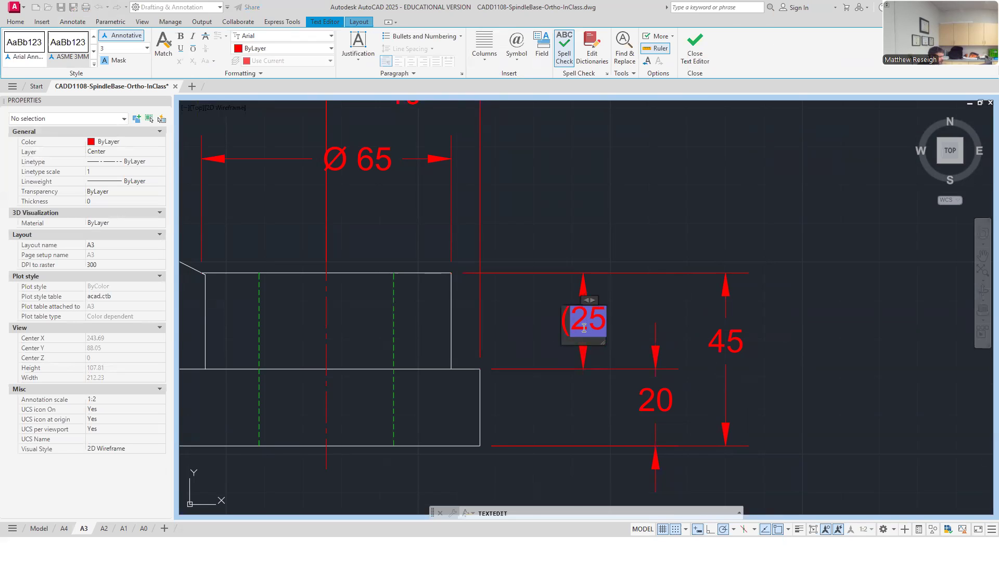
{"action": "type", "text": ")"}
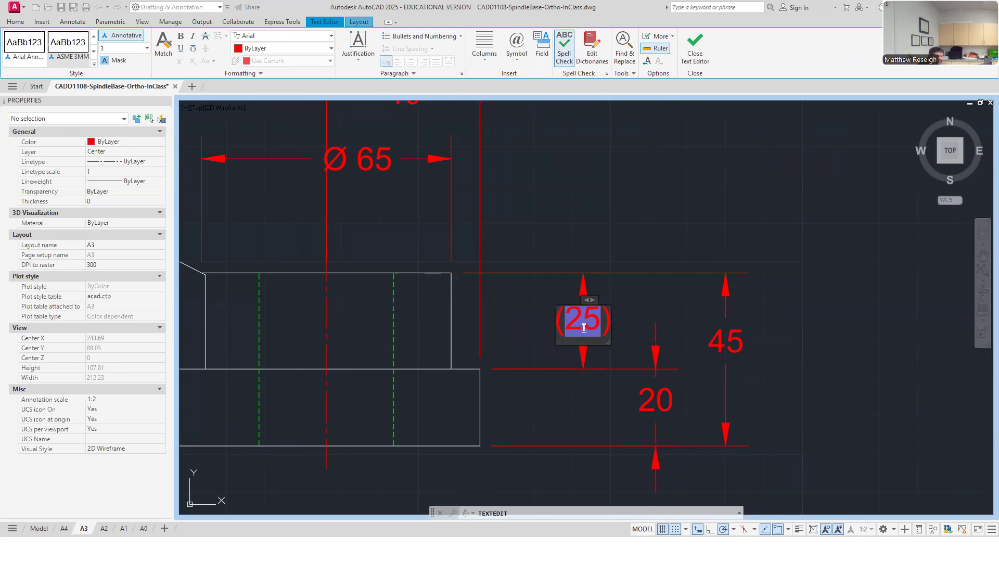
{"action": "left_click", "coordinate": [605, 248]}
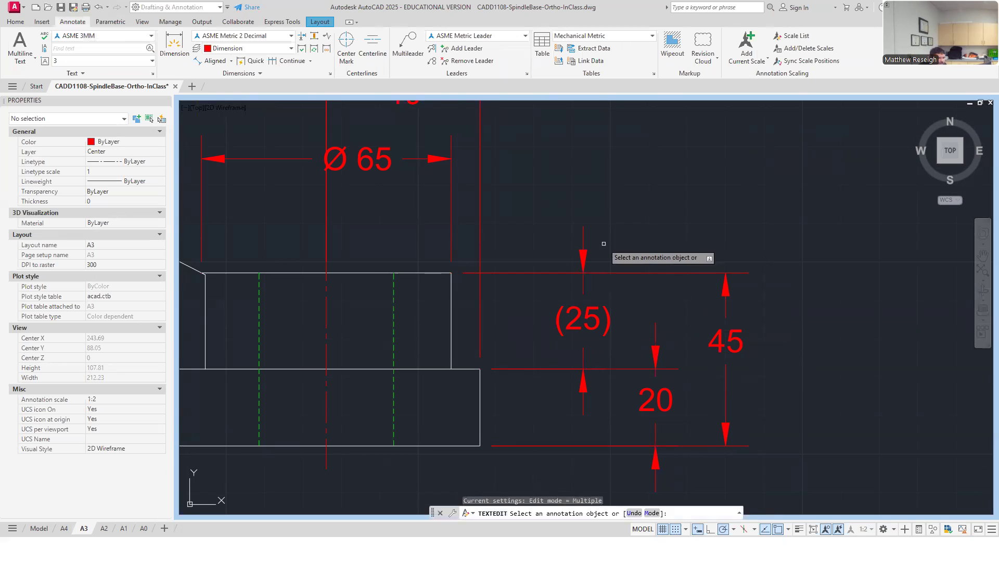
{"action": "left_click", "coordinate": [651, 397]}
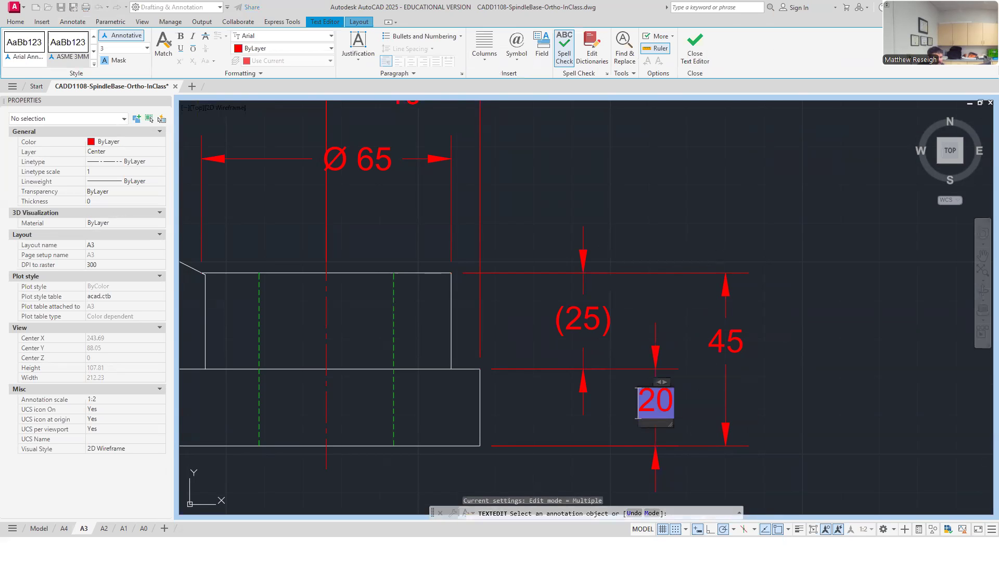
{"action": "key", "text": "Escape"}
{"action": "key", "text": "Escape"}
- Move the base's 20 thickness dimension closer to the front view, in line with the boss height dimension
{"action": "left_click", "coordinate": [683, 404]}
{"action": "key", "text": "Escape"}
{"action": "left_click", "coordinate": [671, 410]}
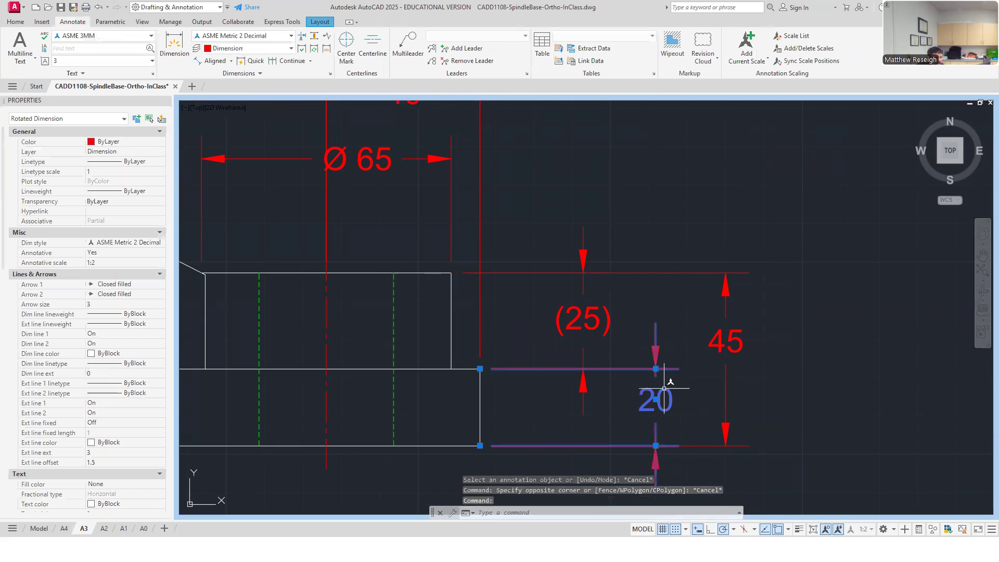
{"action": "left_click", "coordinate": [664, 388]}
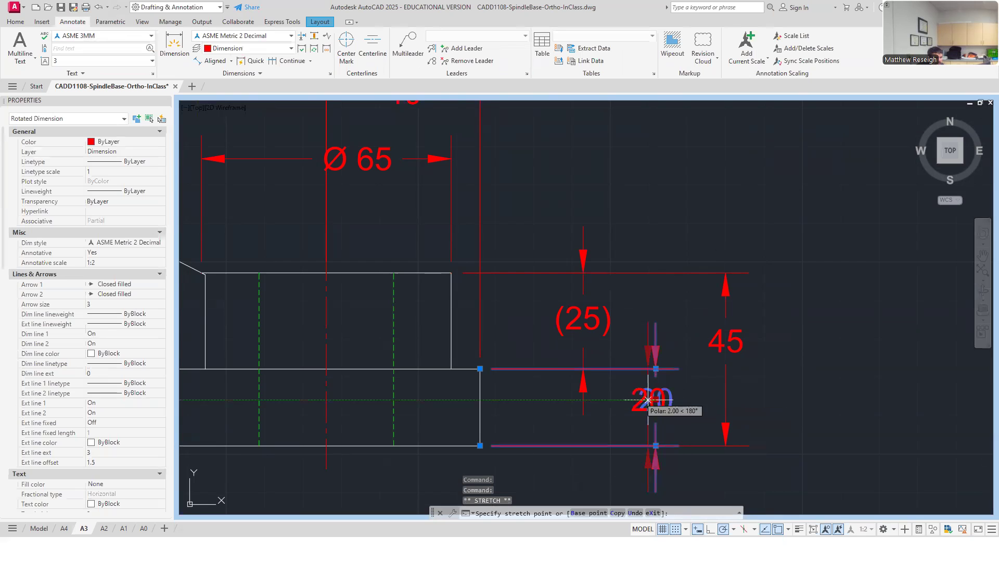
{"action": "left_click", "coordinate": [584, 392]}
{"action": "key", "text": "Escape"}
- Move the (25) dimension text above the boss's top extension line, outside the 45 dimension's extension lines
{"action": "left_click", "coordinate": [605, 319]}
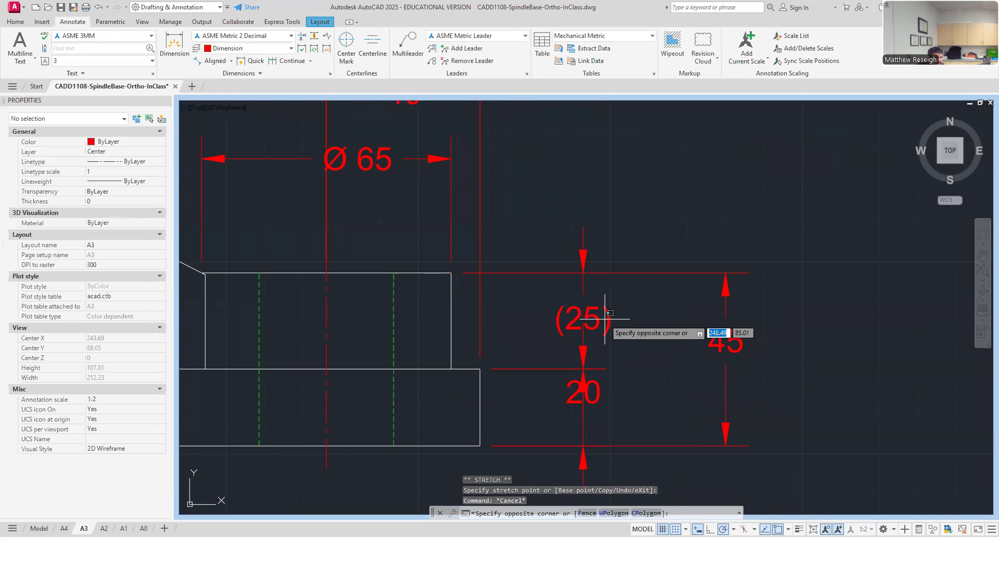
{"action": "left_click", "coordinate": [610, 312]}
{"action": "left_click", "coordinate": [583, 320]}
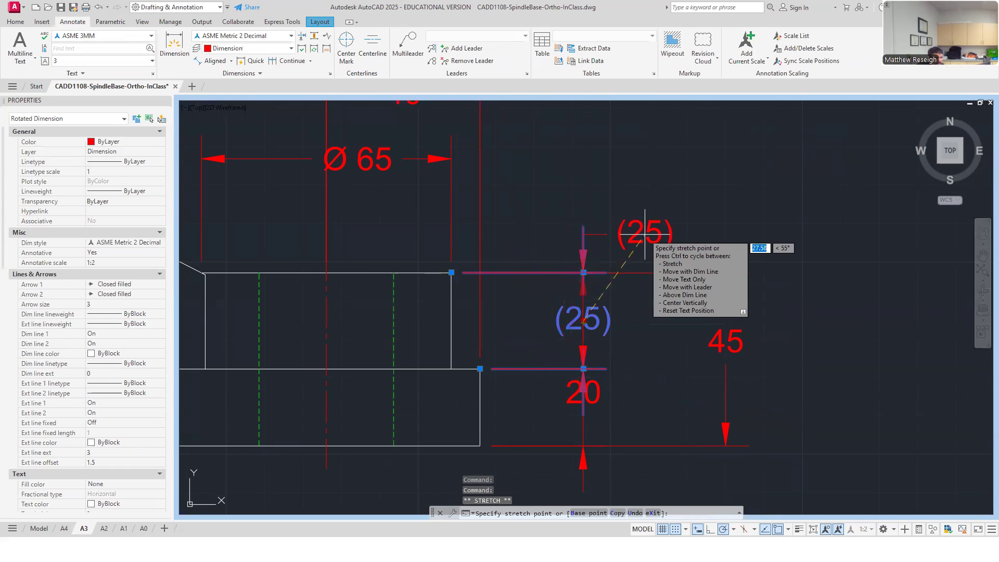
{"action": "key", "text": "Escape"}
{"action": "scroll", "coordinate": [599, 283], "scroll_direction": "down", "scroll_amount": 3}
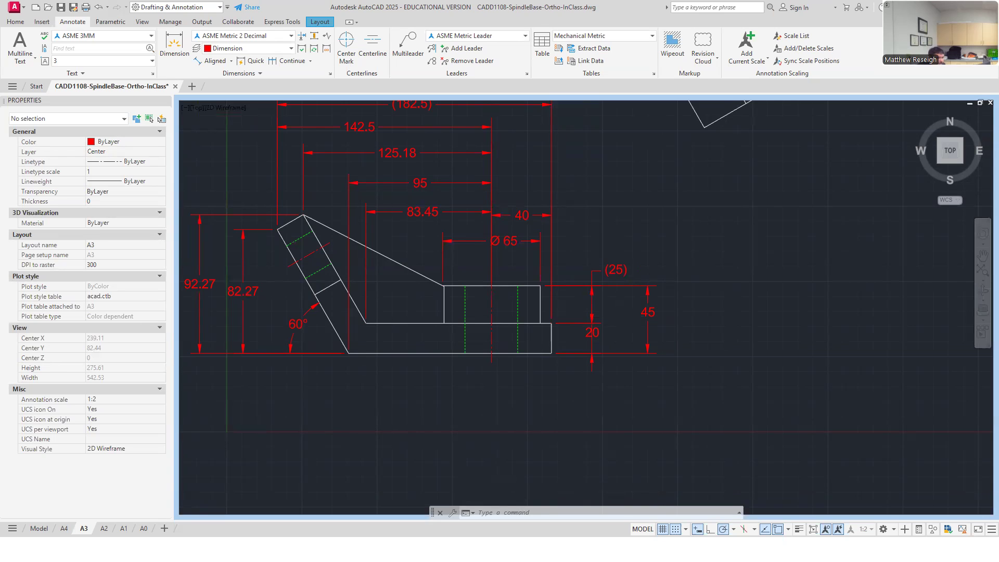
- Move the overall 45 height dimension closer to the front view, just outside the boss height dimension
{"action": "scroll", "coordinate": [618, 315], "scroll_direction": "up", "scroll_amount": 2}
{"action": "left_click", "coordinate": [665, 311]}
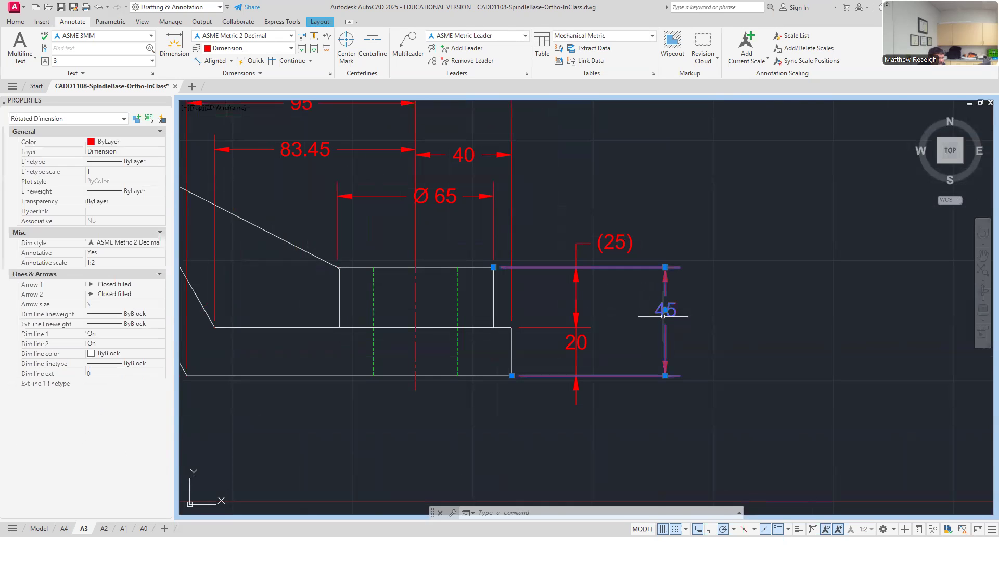
{"action": "left_click", "coordinate": [665, 310]}
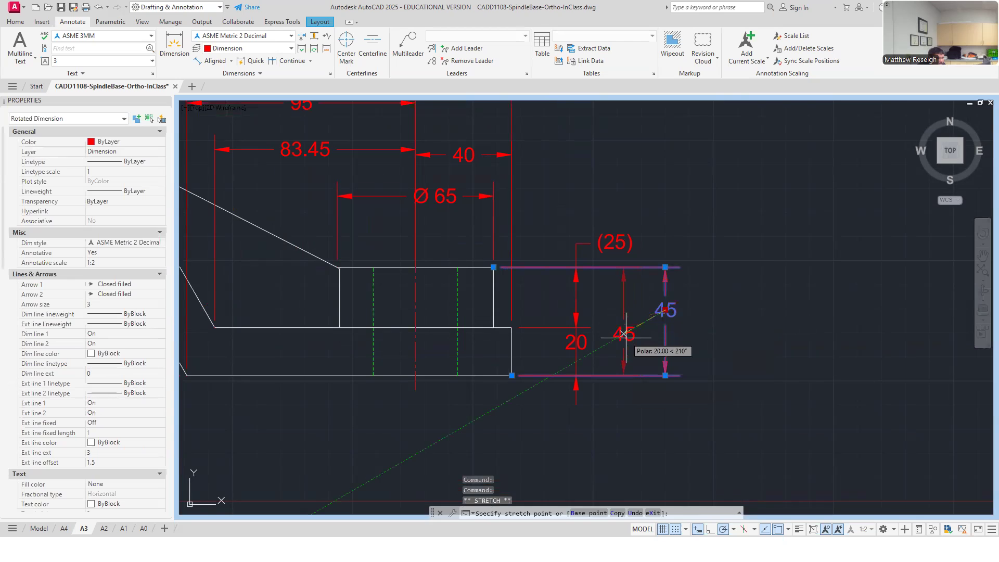
{"action": "left_click", "coordinate": [628, 310]}
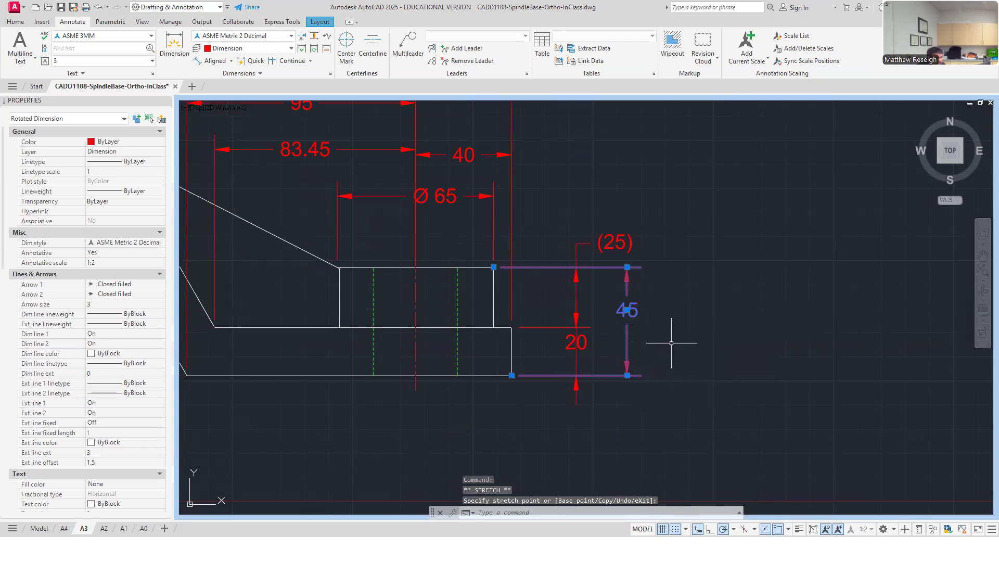
{"action": "key", "text": "Escape"}
{"action": "key", "text": "Escape"}
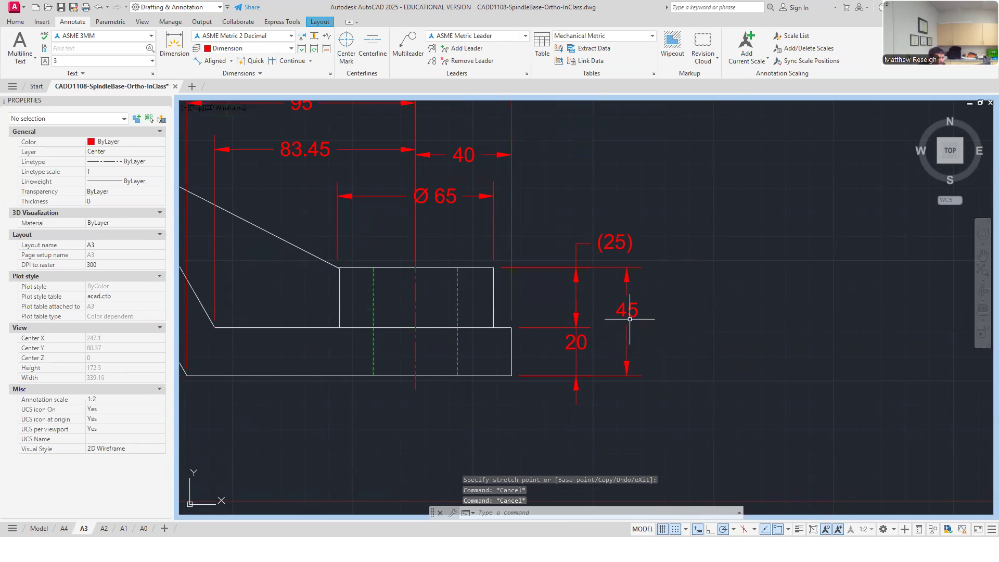
- Move the 20 thickness text below the base's bottom extension line and align its dimension line with the boss height dimension
{"action": "left_click", "coordinate": [575, 342]}
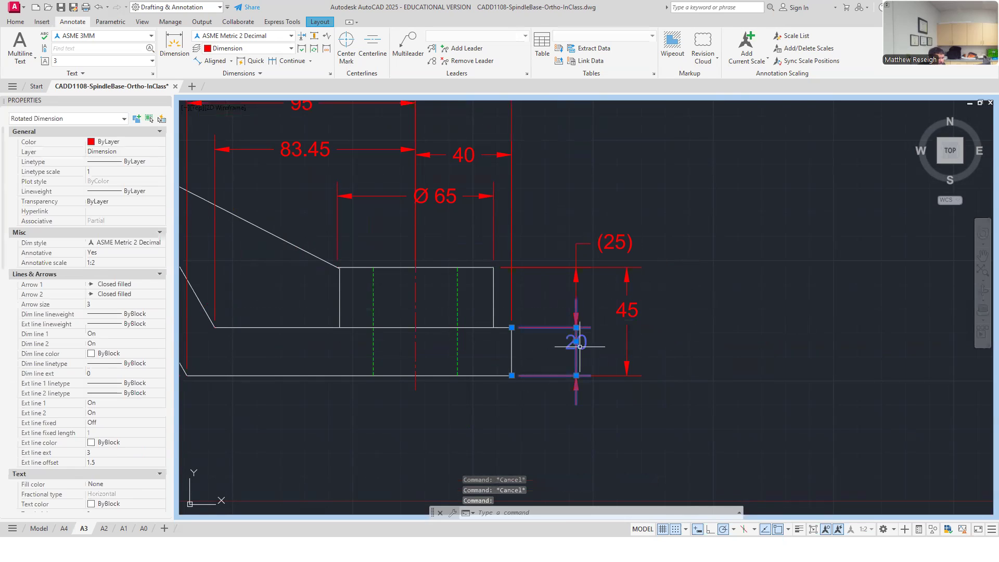
{"action": "left_click", "coordinate": [576, 342]}
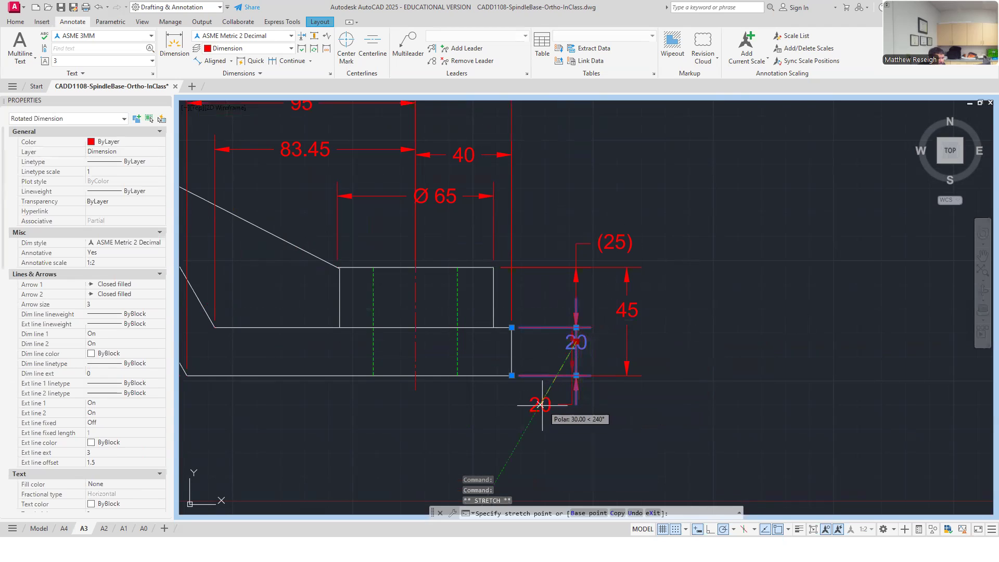
{"action": "left_click", "coordinate": [546, 406]}
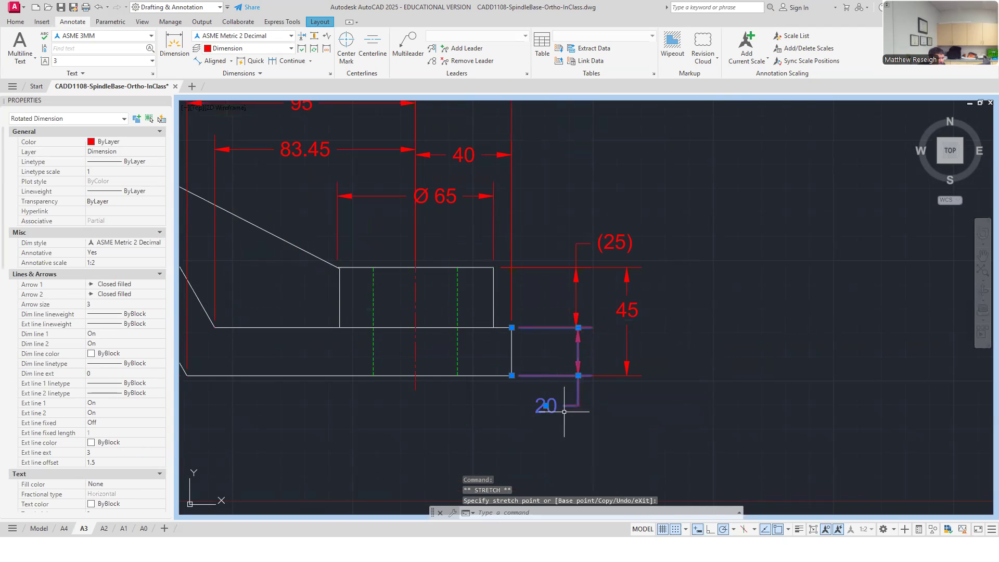
{"action": "scroll", "coordinate": [578, 324], "scroll_direction": "up", "scroll_amount": 4}
{"action": "left_click", "coordinate": [576, 324]}
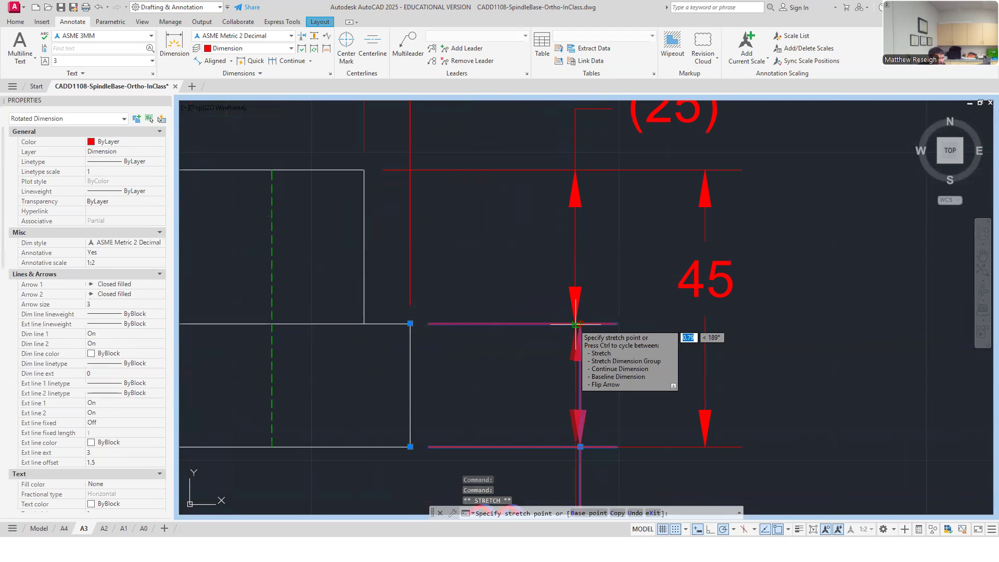
{"action": "key", "text": "Escape"}
{"action": "scroll", "coordinate": [622, 364], "scroll_direction": "down", "scroll_amount": 2}
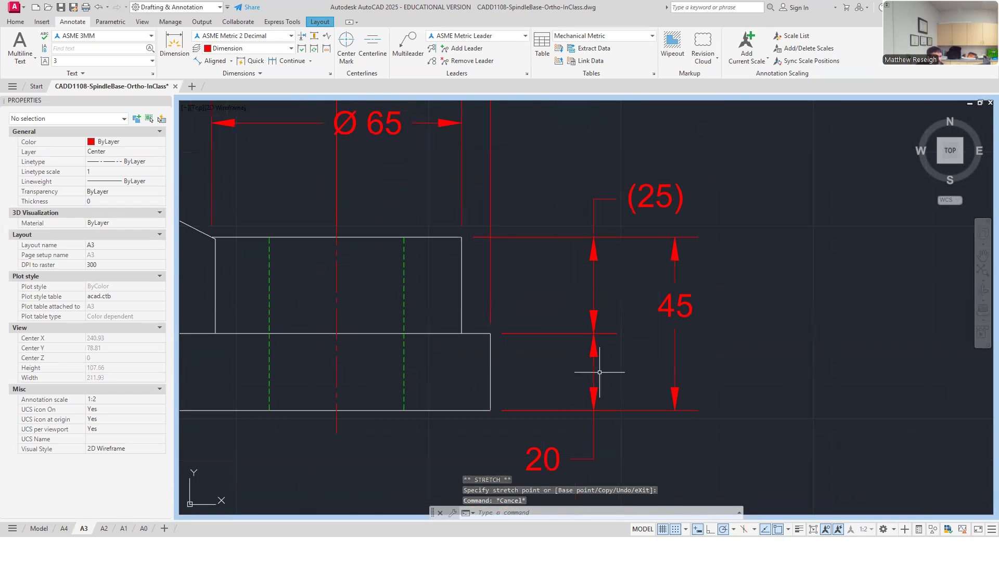
- Examine the front view's dimensions together with the other views to check the layout and look for missing sizes
{"action": "scroll", "coordinate": [600, 344], "scroll_direction": "down", "scroll_amount": 2}
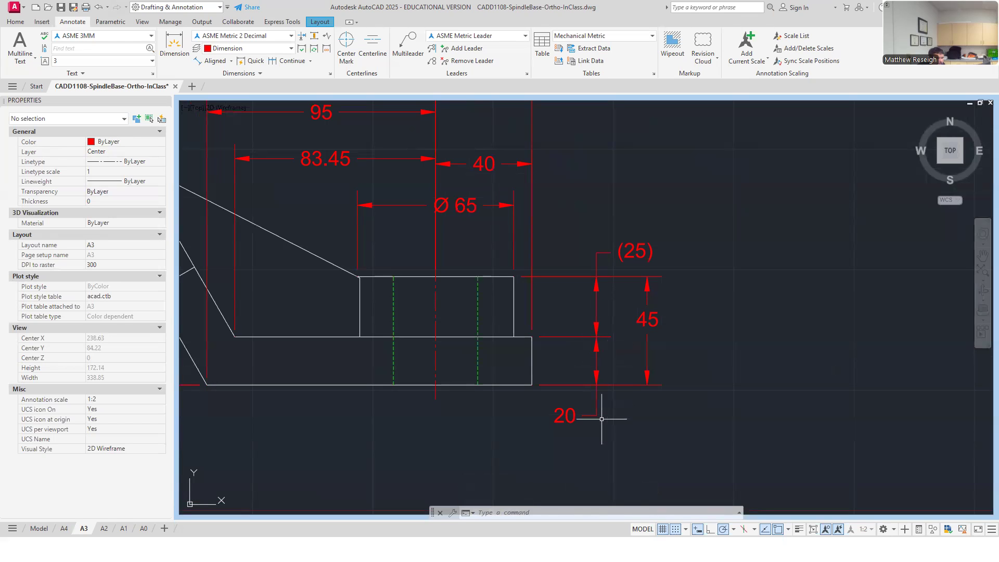
{"action": "scroll", "coordinate": [590, 397], "scroll_direction": "down", "scroll_amount": 4}
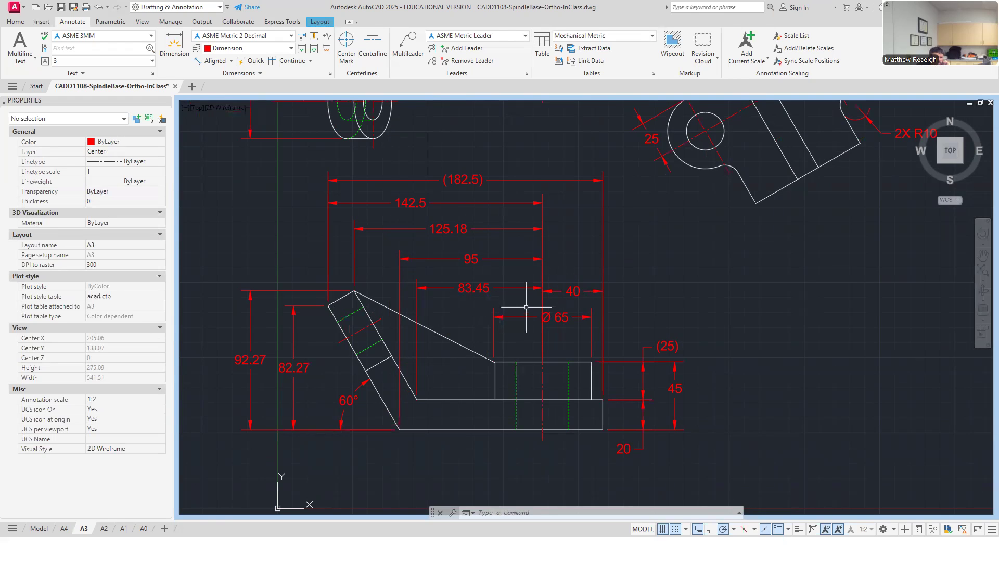
{"action": "scroll", "coordinate": [517, 347], "scroll_direction": "down", "scroll_amount": 3}
{"action": "scroll", "coordinate": [556, 365], "scroll_direction": "up", "scroll_amount": 3}
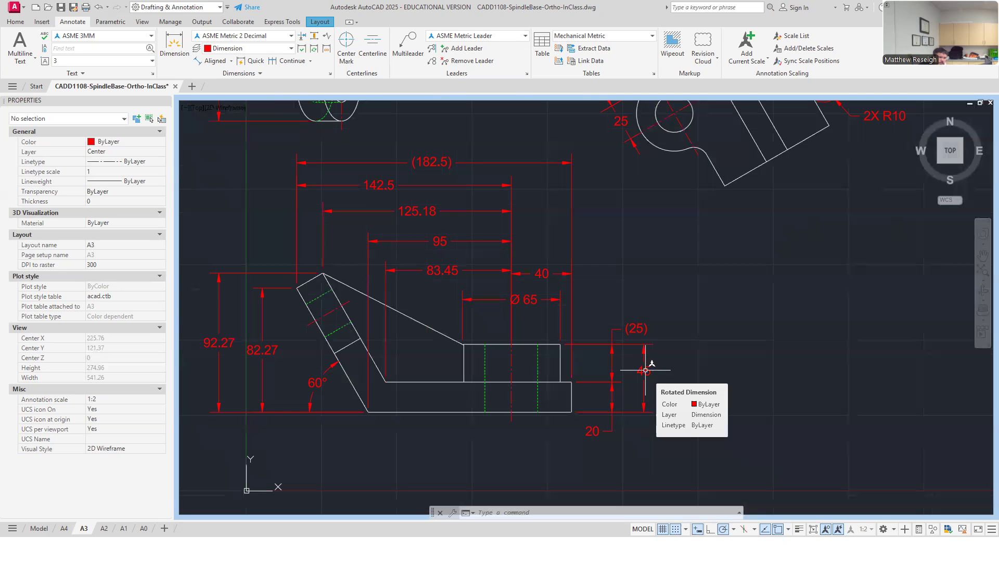
{"action": "scroll", "coordinate": [558, 345], "scroll_direction": "down", "scroll_amount": 6}
{"action": "scroll", "coordinate": [547, 294], "scroll_direction": "up", "scroll_amount": 4}
{"action": "scroll", "coordinate": [547, 294], "scroll_direction": "down", "scroll_amount": 2}
{"action": "scroll", "coordinate": [568, 413], "scroll_direction": "up", "scroll_amount": 2}
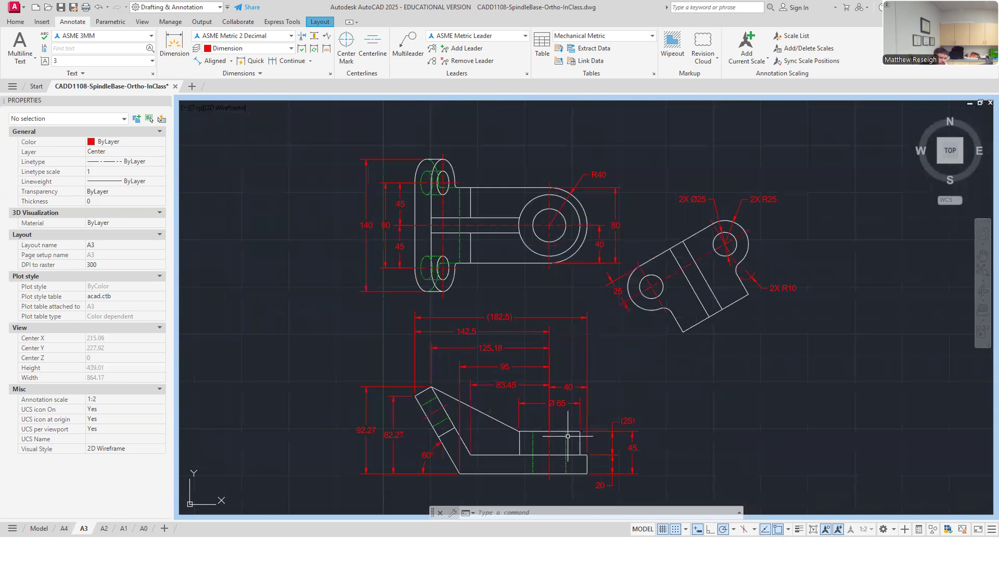
- Dimension the horizontal distance from the boss's center line to its outer edge, placed just below the Ø 65 dimension
{"action": "scroll", "coordinate": [568, 437], "scroll_direction": "up", "scroll_amount": 2}
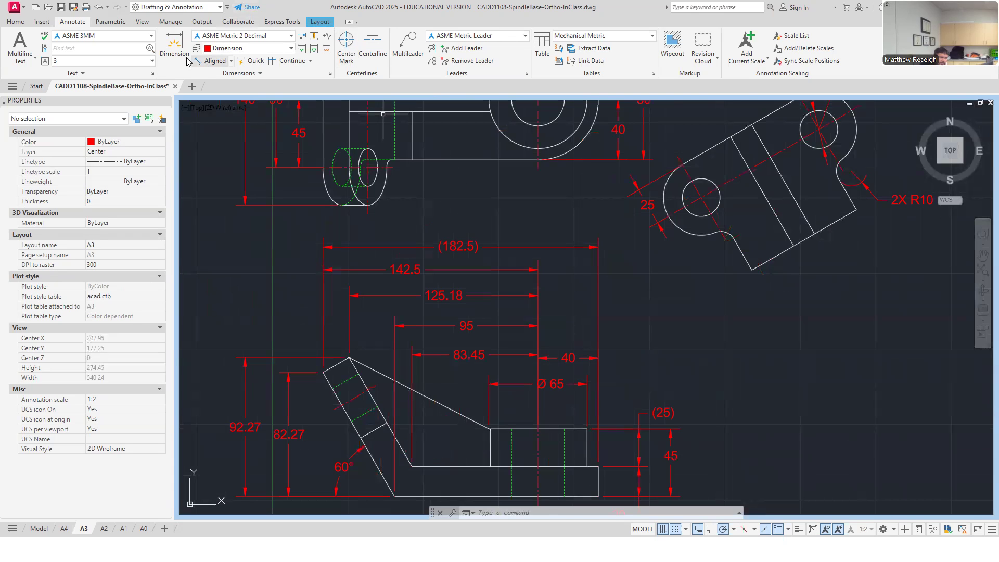
{"action": "left_click", "coordinate": [175, 42]}
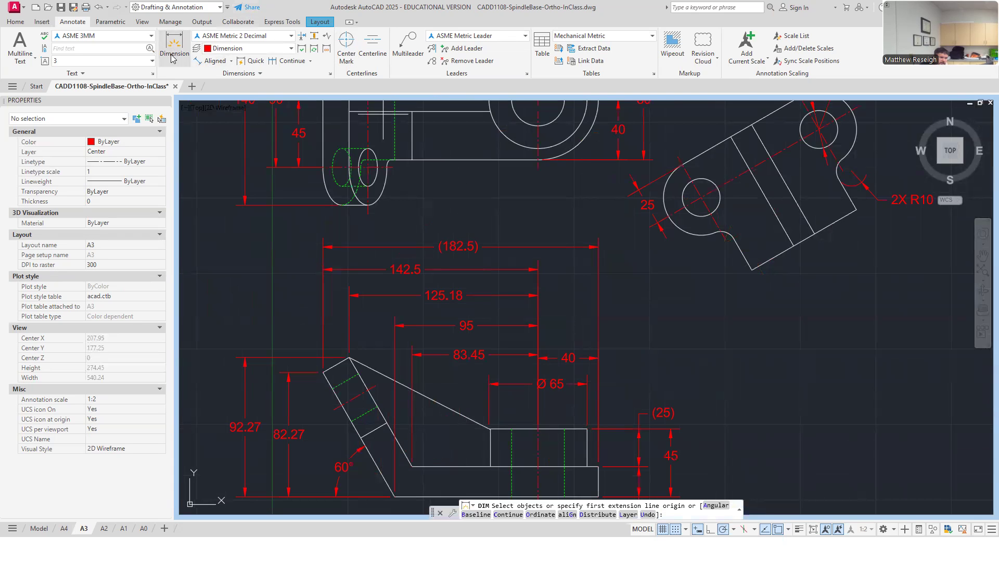
{"action": "left_click", "coordinate": [538, 428]}
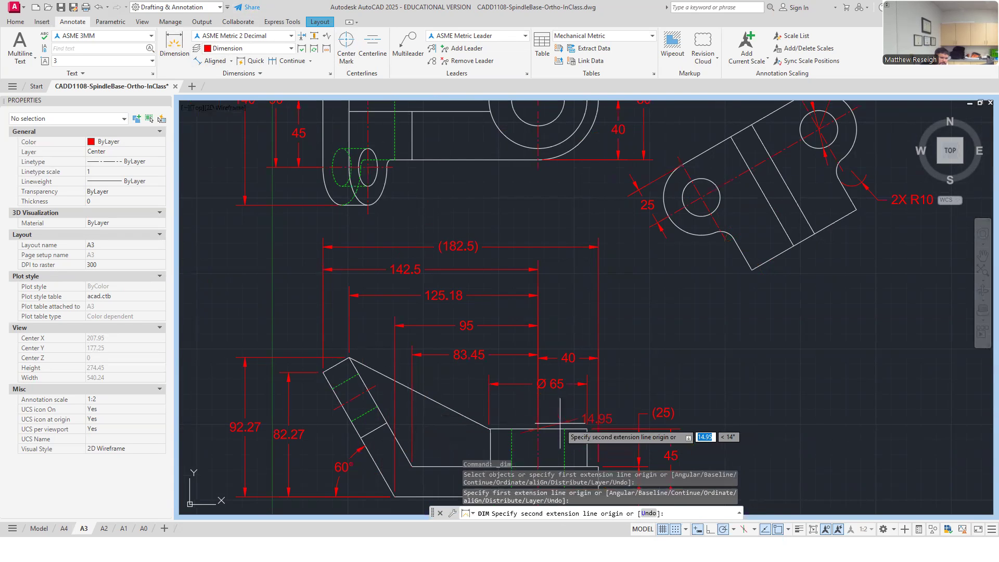
{"action": "left_click", "coordinate": [587, 429]}
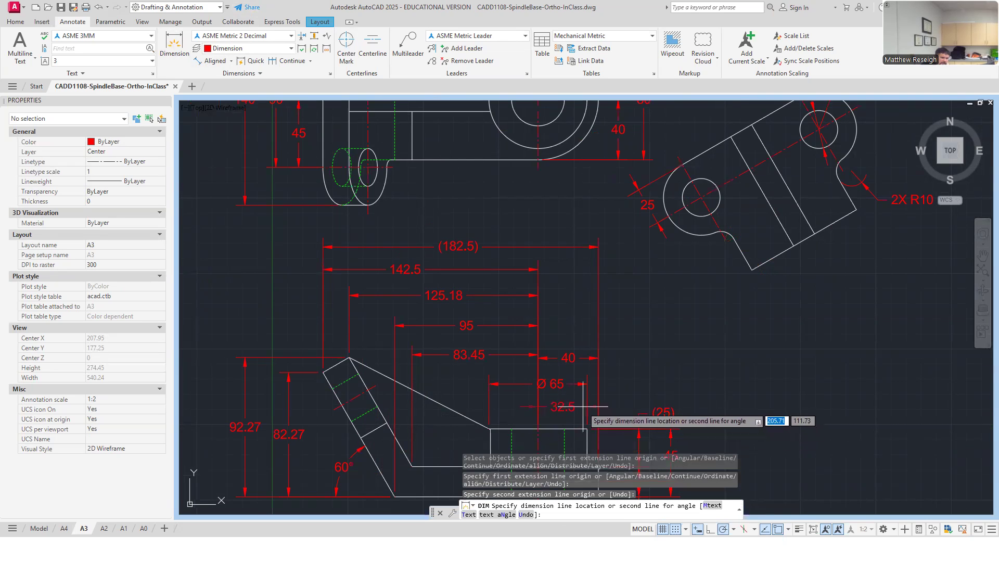
{"action": "left_click", "coordinate": [581, 401]}
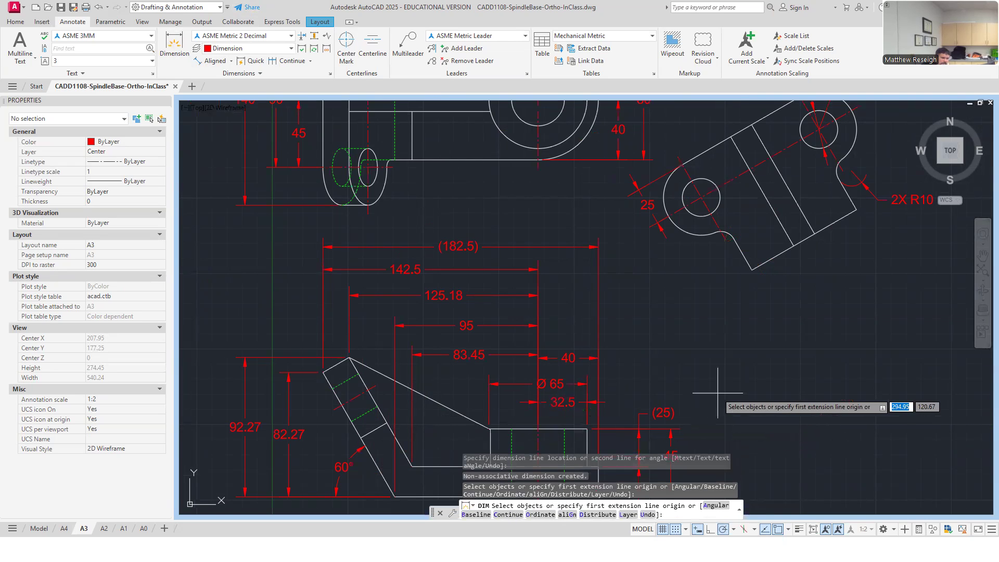
{"action": "scroll", "coordinate": [717, 393], "scroll_direction": "down", "scroll_amount": 4}
{"action": "scroll", "coordinate": [625, 346], "scroll_direction": "up", "scroll_amount": 4}
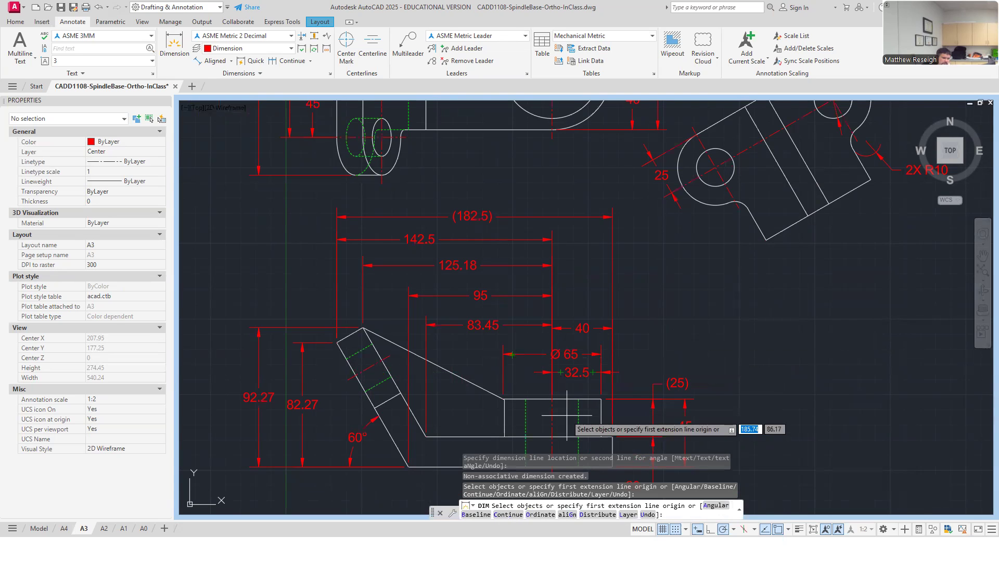
{"action": "key", "text": "Escape"}
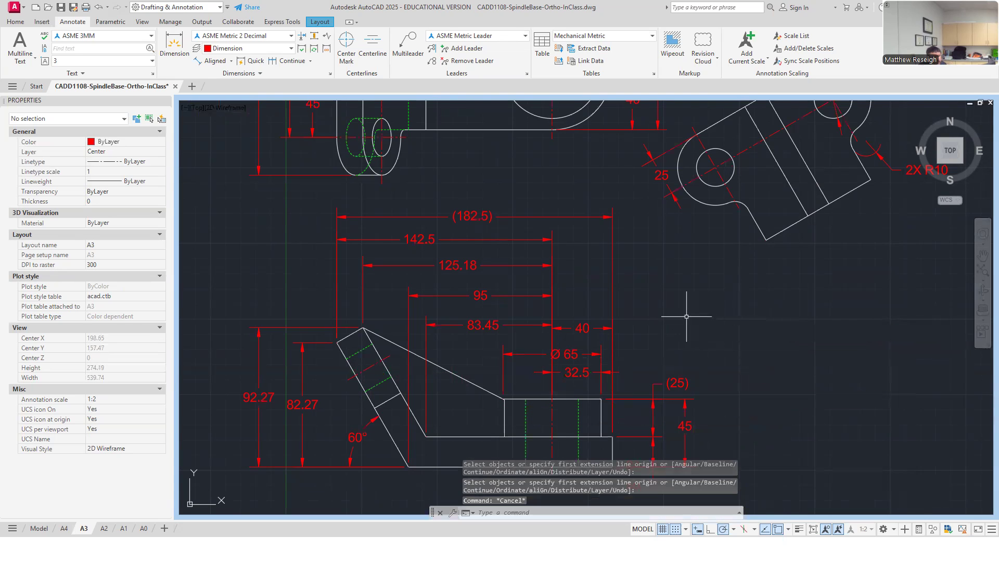
{"action": "scroll", "coordinate": [678, 314], "scroll_direction": "down", "scroll_amount": 2}
{"action": "scroll", "coordinate": [678, 314], "scroll_direction": "down", "scroll_amount": 4}
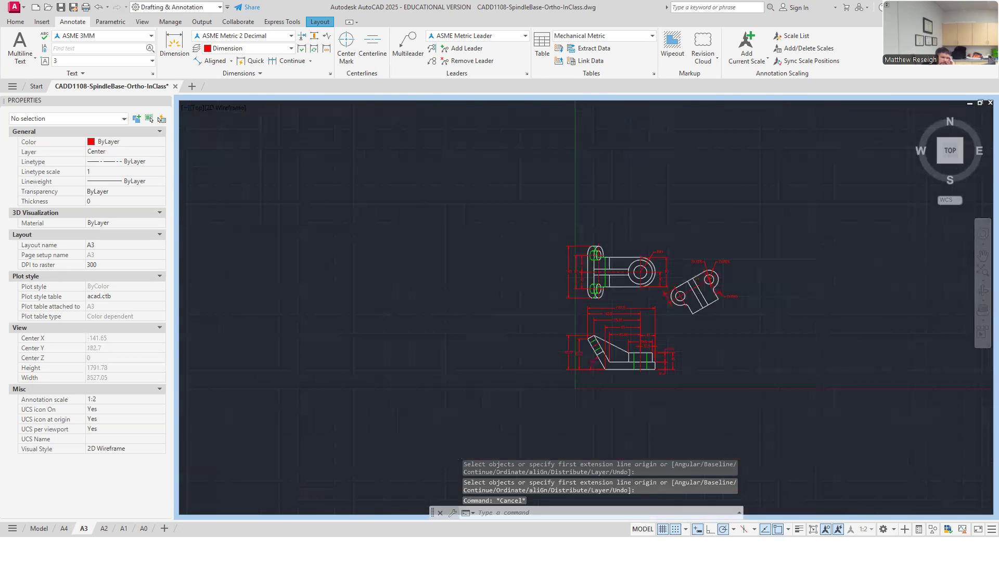
{"action": "scroll", "coordinate": [653, 361], "scroll_direction": "up", "scroll_amount": 2}
{"action": "scroll", "coordinate": [650, 377], "scroll_direction": "up", "scroll_amount": 3}
{"action": "scroll", "coordinate": [649, 359], "scroll_direction": "down", "scroll_amount": 3}
{"action": "scroll", "coordinate": [640, 279], "scroll_direction": "up", "scroll_amount": 4}
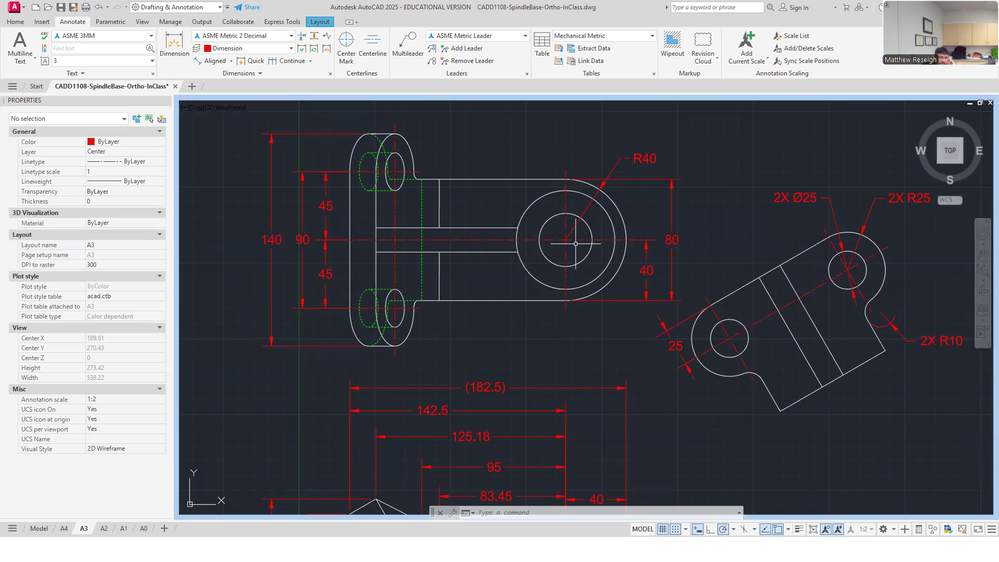
- Examine the top view together with the front and auxiliary views for features that still lack dimensions
{"action": "scroll", "coordinate": [576, 243], "scroll_direction": "down", "scroll_amount": 4}
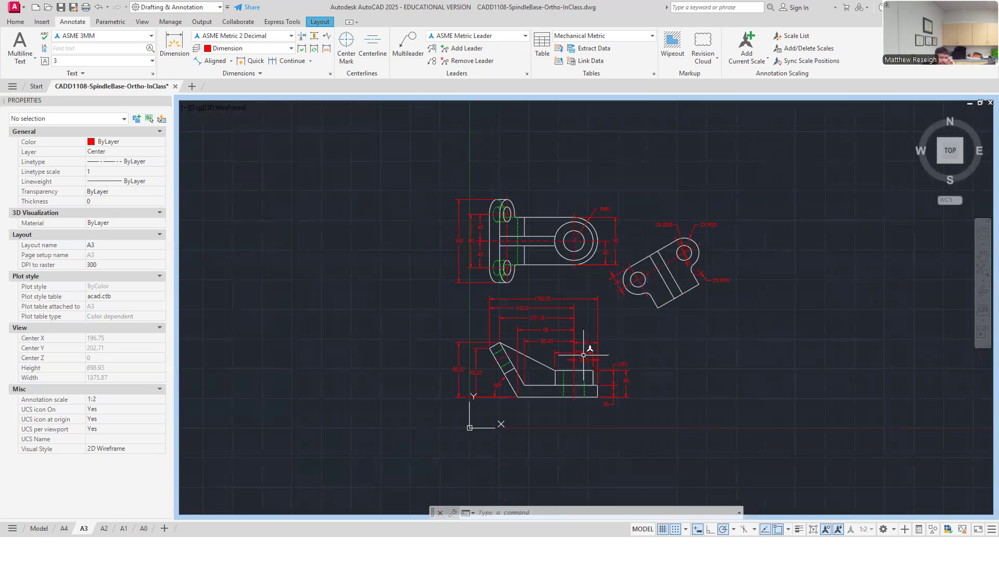
{"action": "scroll", "coordinate": [583, 240], "scroll_direction": "up", "scroll_amount": 2}
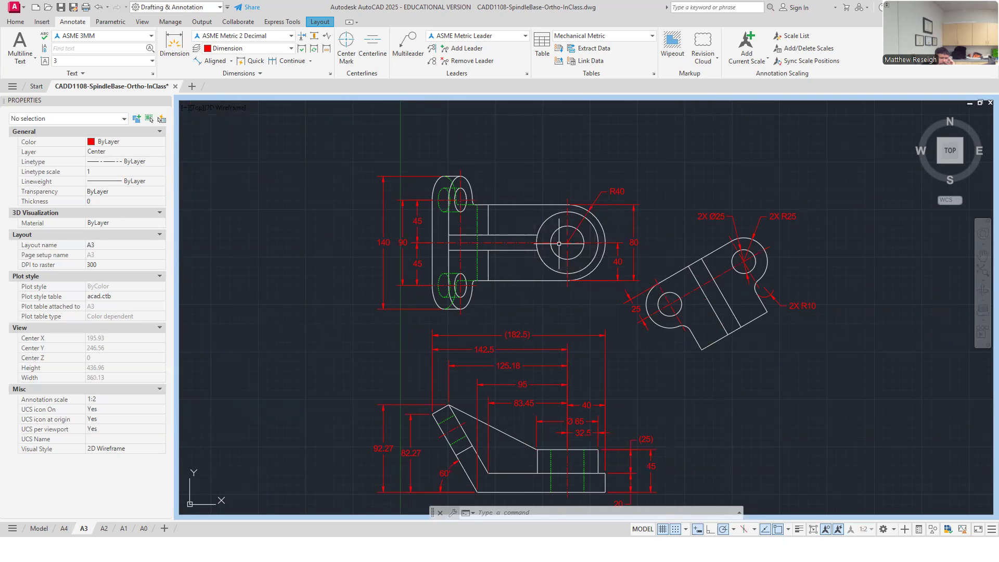
{"action": "scroll", "coordinate": [571, 261], "scroll_direction": "up", "scroll_amount": 2}
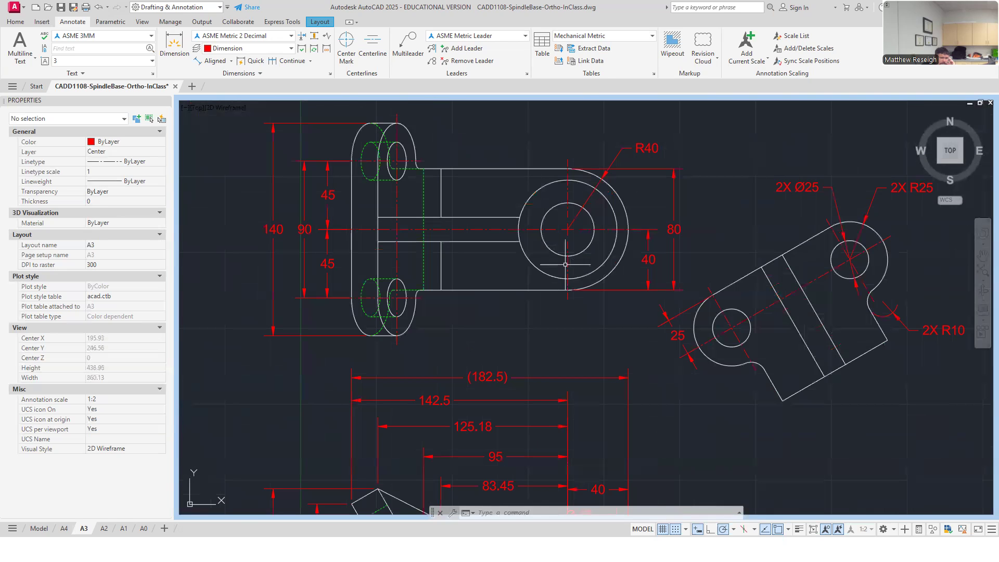
{"action": "scroll", "coordinate": [587, 313], "scroll_direction": "down", "scroll_amount": 2}
{"action": "scroll", "coordinate": [587, 413], "scroll_direction": "up", "scroll_amount": 2}
{"action": "scroll", "coordinate": [585, 413], "scroll_direction": "down", "scroll_amount": 2}
{"action": "scroll", "coordinate": [594, 268], "scroll_direction": "up", "scroll_amount": 2}
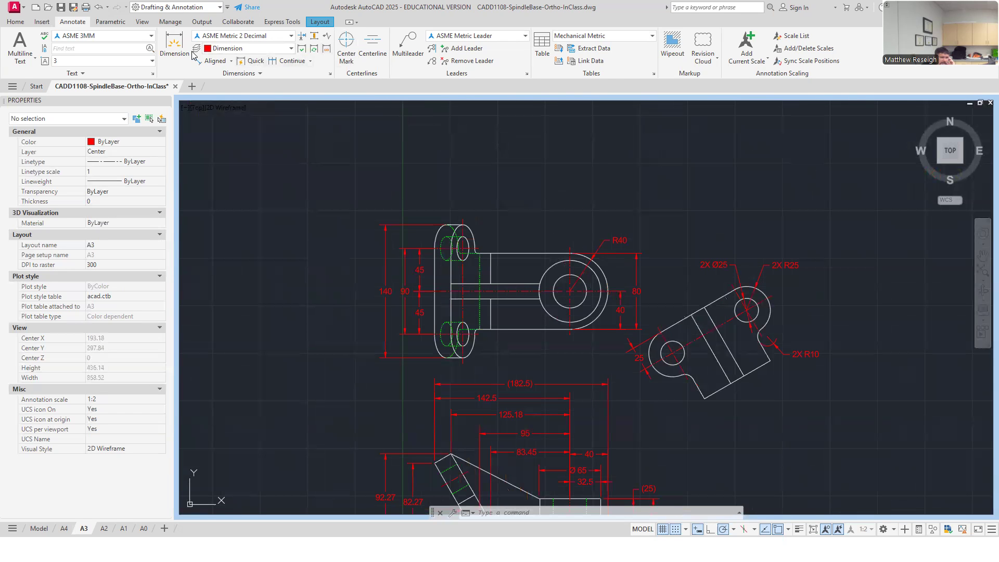
- Add a diameter dimension to the boss's central hole in the top view, placing its text above the arm and beside the R40 dimension
{"action": "left_click", "coordinate": [231, 61]}
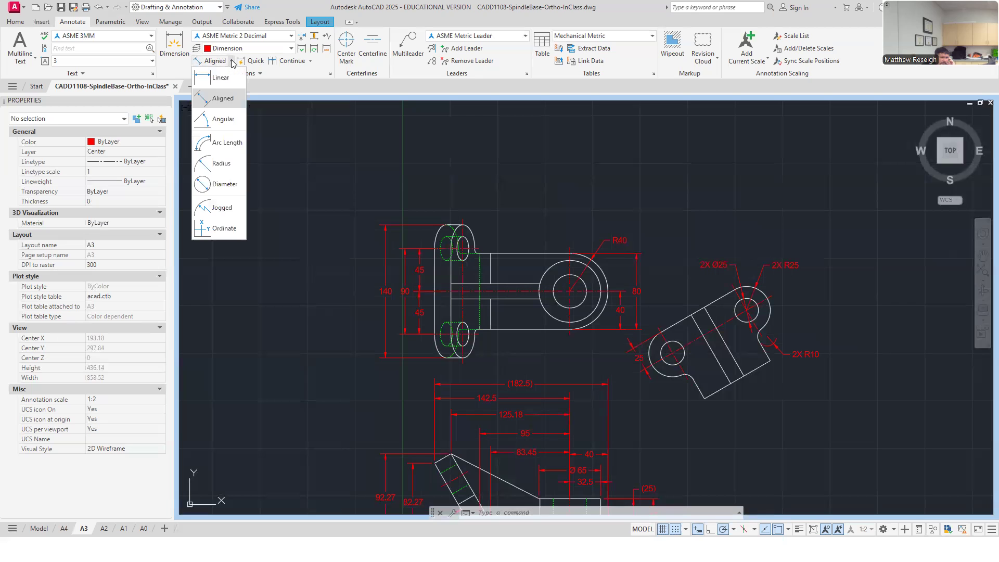
{"action": "left_click", "coordinate": [217, 184]}
{"action": "scroll", "coordinate": [586, 237], "scroll_direction": "up", "scroll_amount": 2}
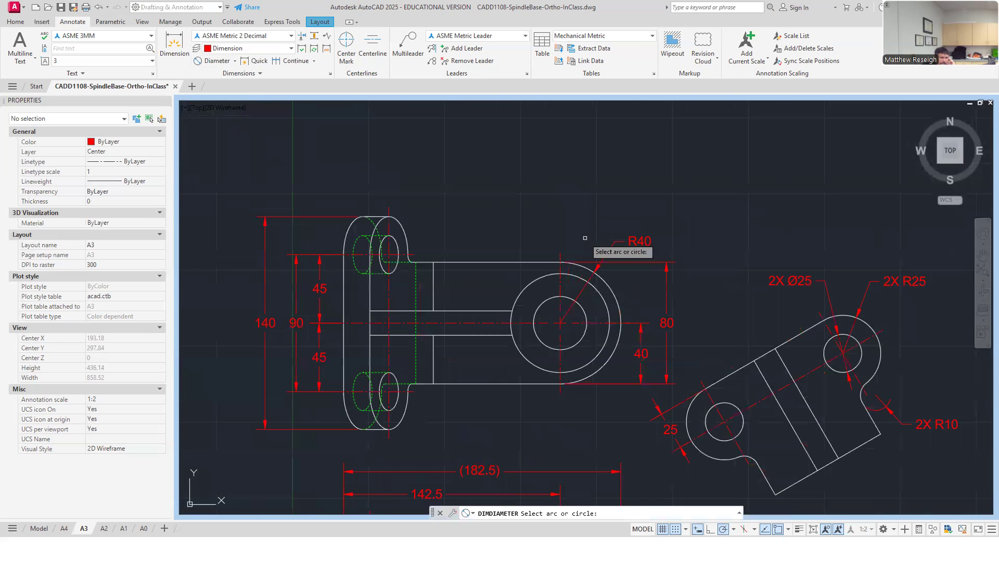
{"action": "left_click", "coordinate": [548, 301]}
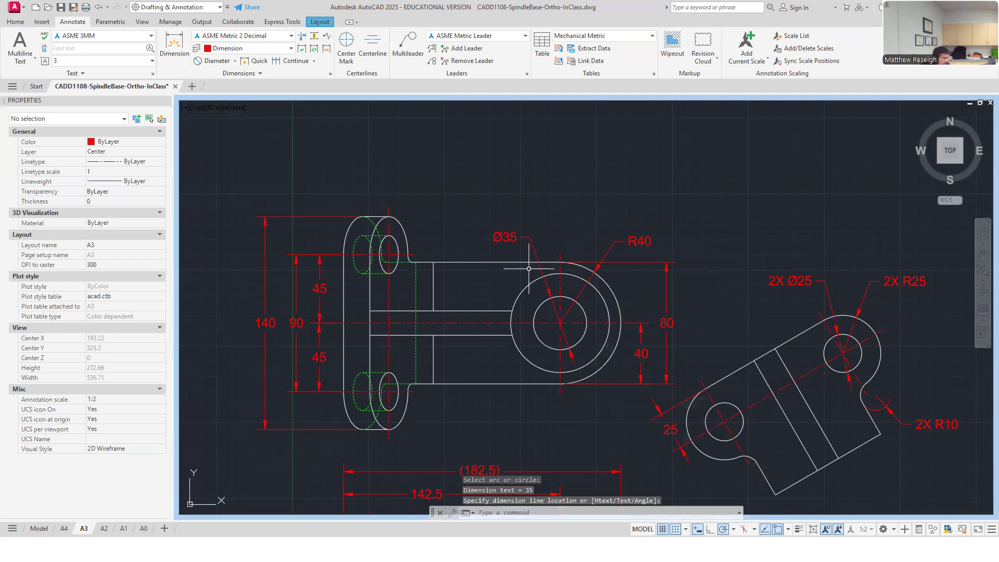
{"action": "left_click", "coordinate": [529, 269]}
{"action": "key", "text": "Escape"}
{"action": "key", "text": "Escape"}
{"action": "left_click", "coordinate": [508, 235]}
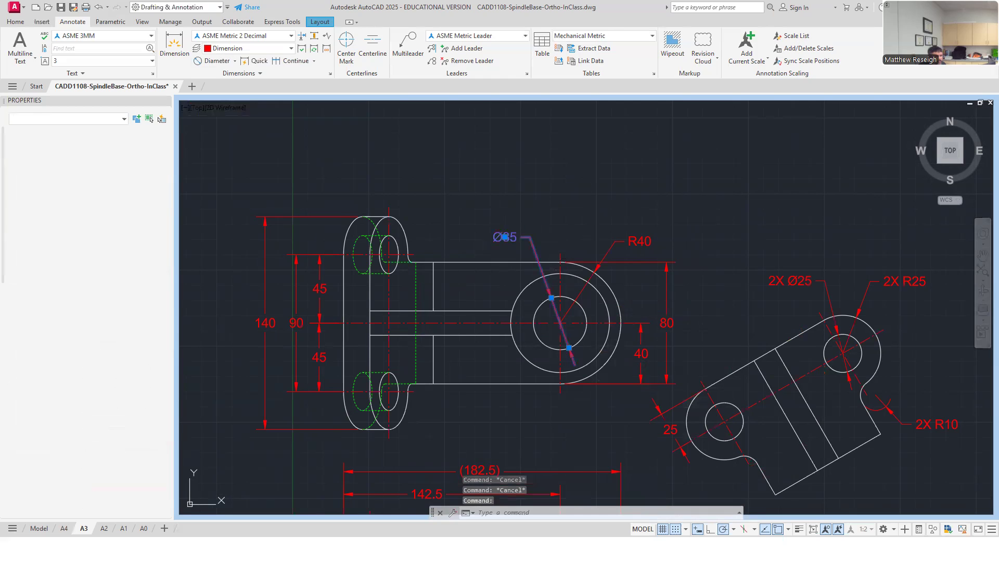
{"action": "double_click", "coordinate": [505, 237]}
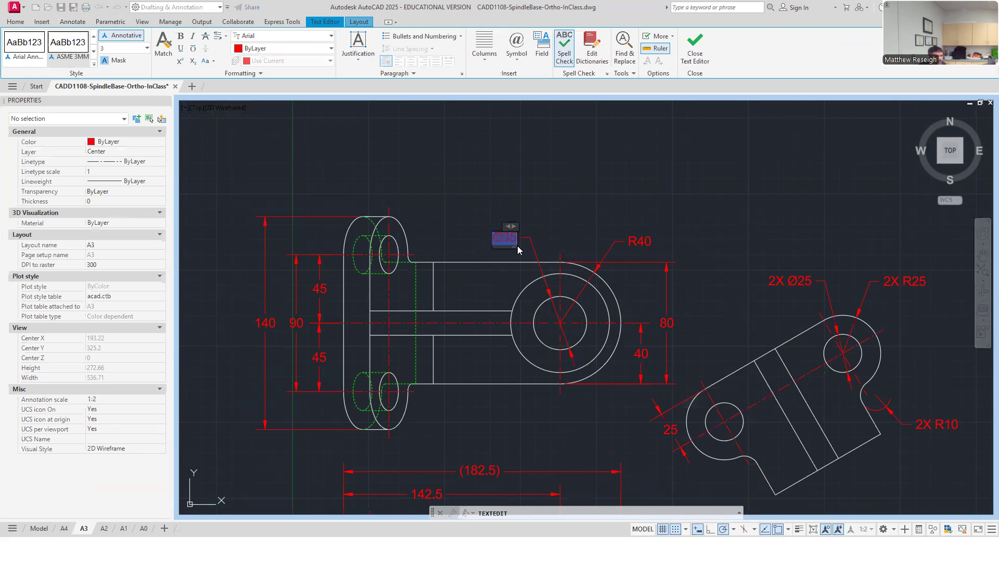
{"action": "left_click", "coordinate": [549, 204]}
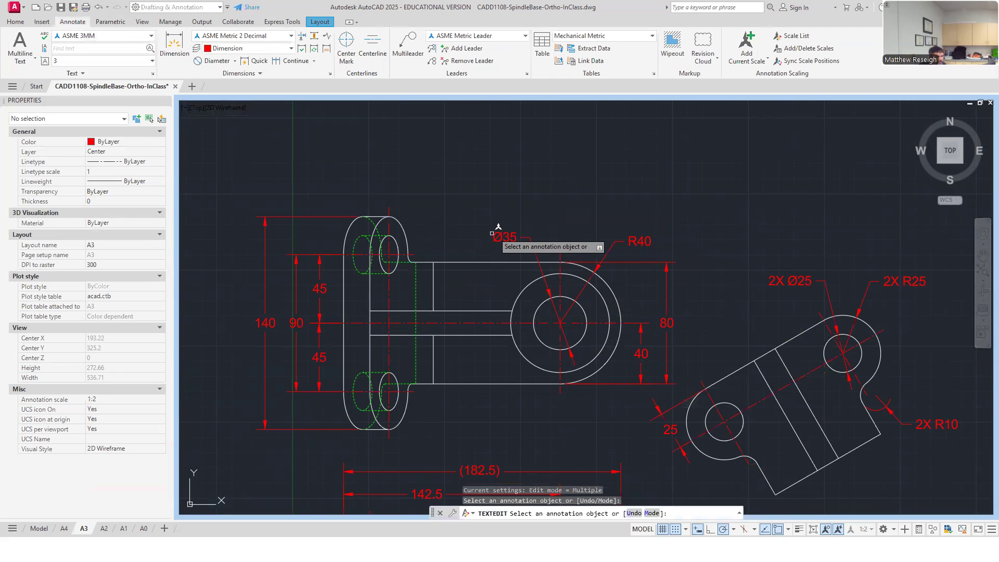
{"action": "left_click", "coordinate": [502, 239]}
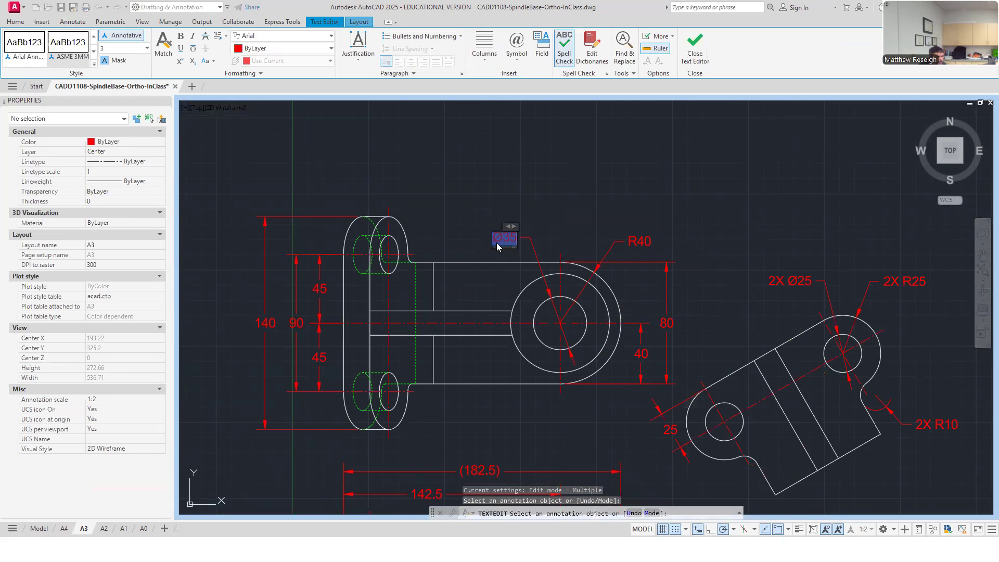
{"action": "scroll", "coordinate": [509, 241], "scroll_direction": "up", "scroll_amount": 2}
{"action": "left_click", "coordinate": [555, 194]}
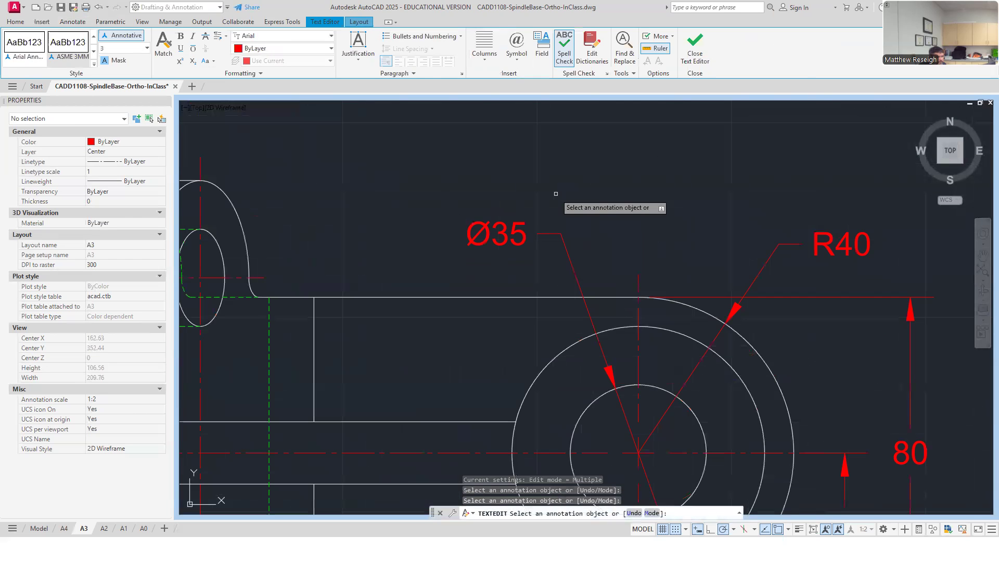
{"action": "key", "text": "Escape"}
- Add the note THRU ALL on a second line beneath the central hole's diameter text in the top view
{"action": "left_click", "coordinate": [518, 233]}
{"action": "left_click", "coordinate": [518, 233]}
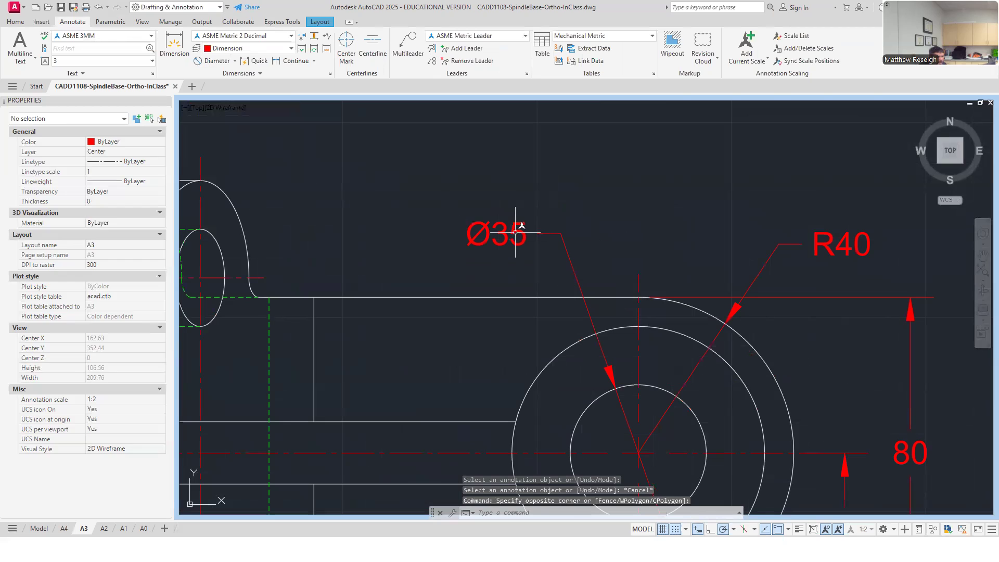
{"action": "double_click", "coordinate": [518, 233]}
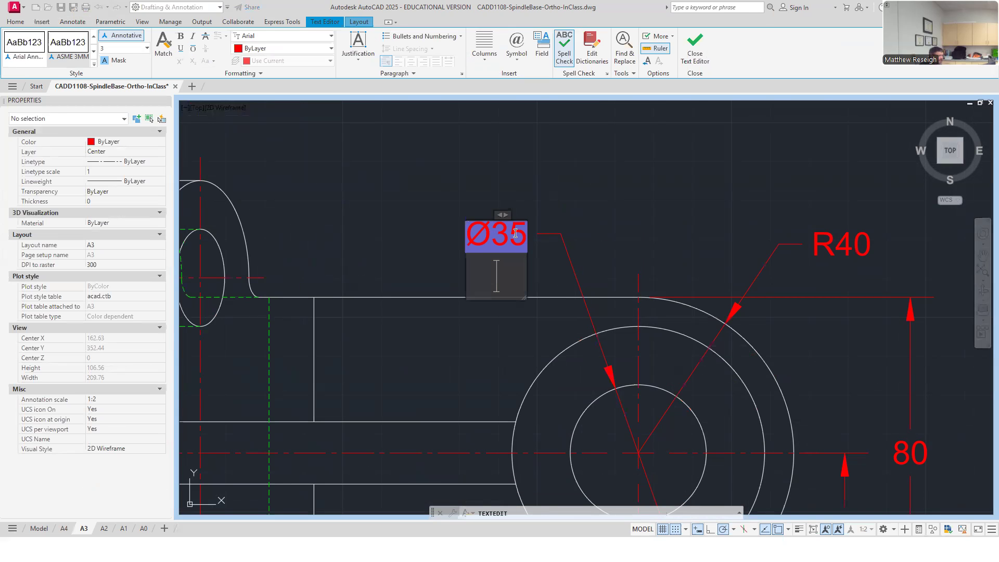
{"action": "type", "text": "THRU ALL"}
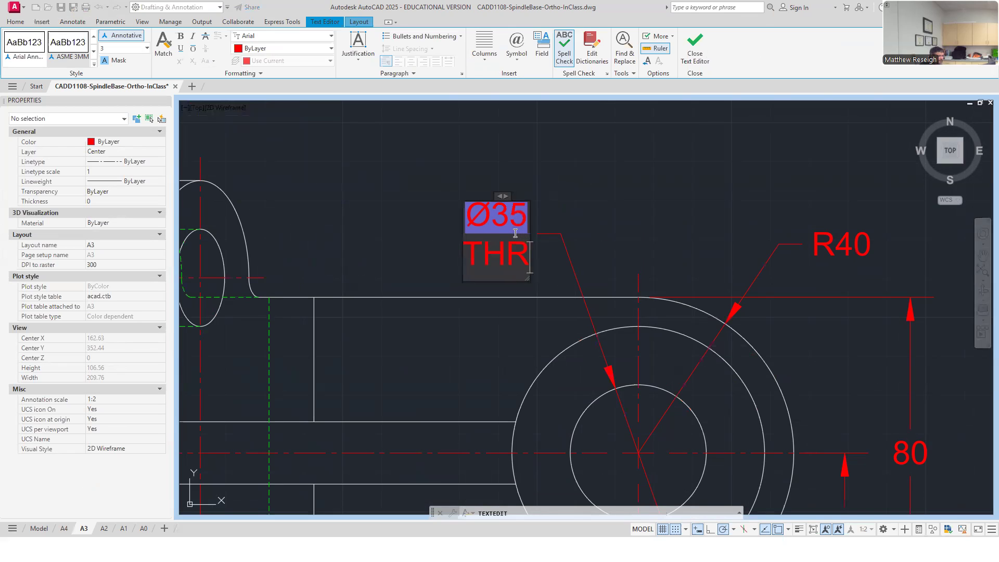
{"action": "left_click", "coordinate": [604, 178]}
{"action": "scroll", "coordinate": [556, 263], "scroll_direction": "down", "scroll_amount": 2}
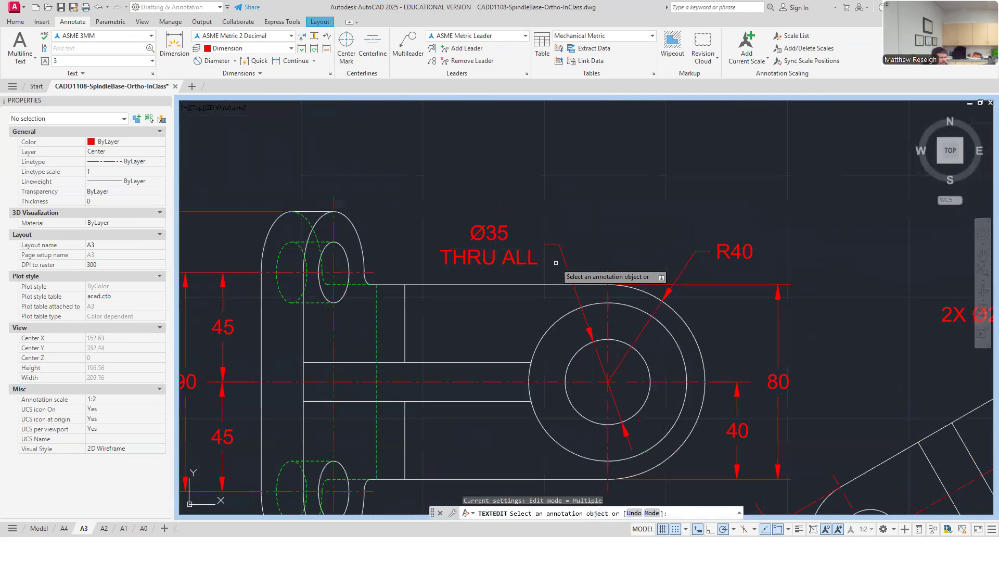
{"action": "left_click", "coordinate": [542, 260]}
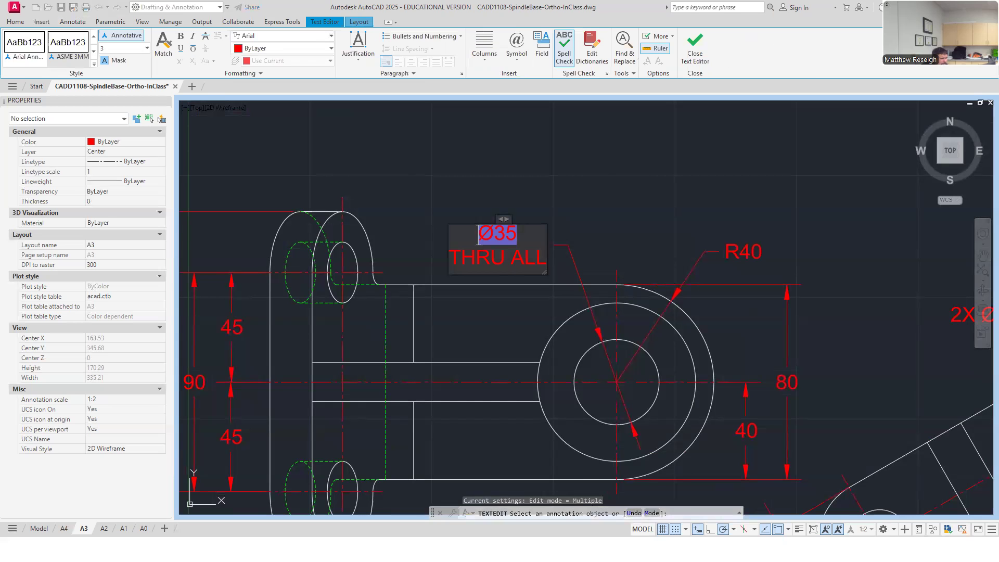
{"action": "key", "text": "Escape"}
- Move the central hole's diameter text with its THRU ALL note slightly higher above the top view
{"action": "left_click", "coordinate": [566, 244]}
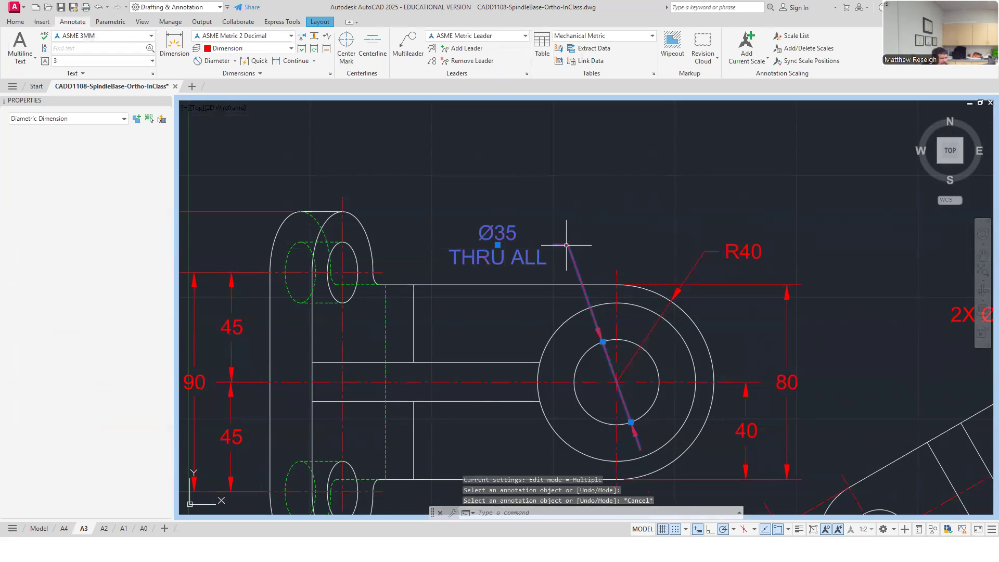
{"action": "left_click", "coordinate": [498, 244]}
{"action": "key", "text": "Down"}
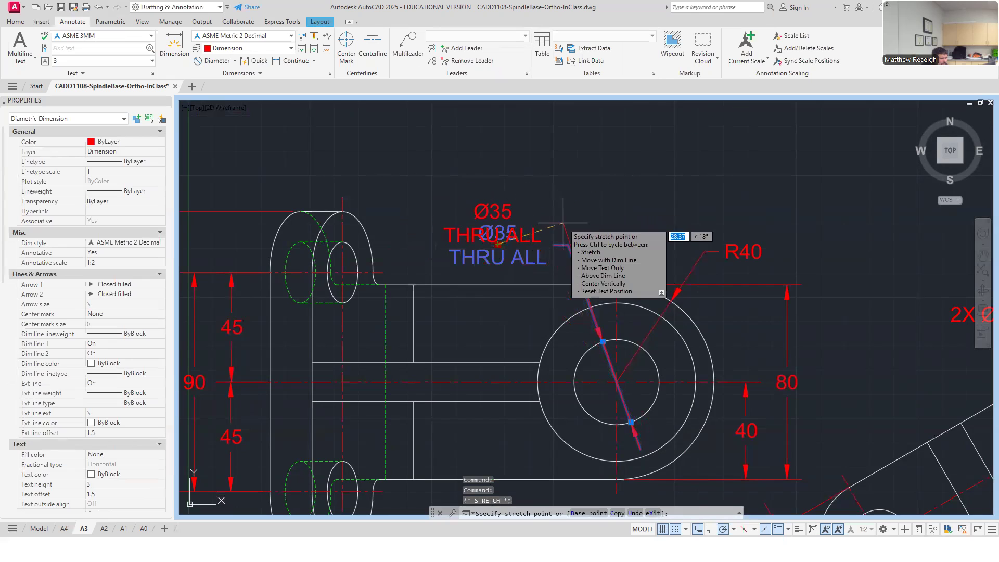
{"action": "key", "text": "Escape"}
{"action": "scroll", "coordinate": [584, 211], "scroll_direction": "down", "scroll_amount": 2}
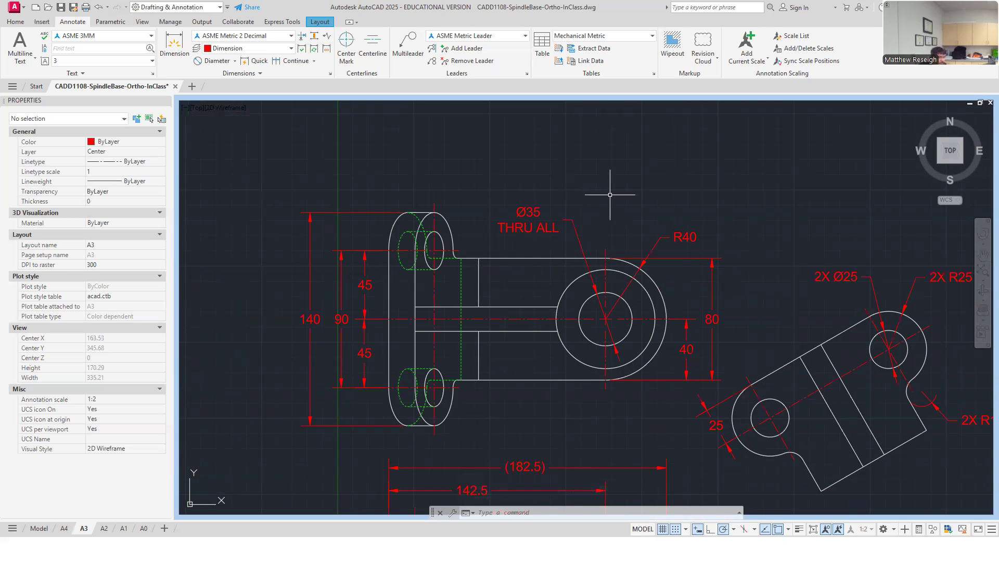
- Move the vertical 40 dimension in the top view farther outward from the rounded end, toward the 80 dimension
{"action": "scroll", "coordinate": [599, 203], "scroll_direction": "down", "scroll_amount": 5}
{"action": "scroll", "coordinate": [585, 313], "scroll_direction": "up", "scroll_amount": 3}
{"action": "scroll", "coordinate": [608, 311], "scroll_direction": "up", "scroll_amount": 2}
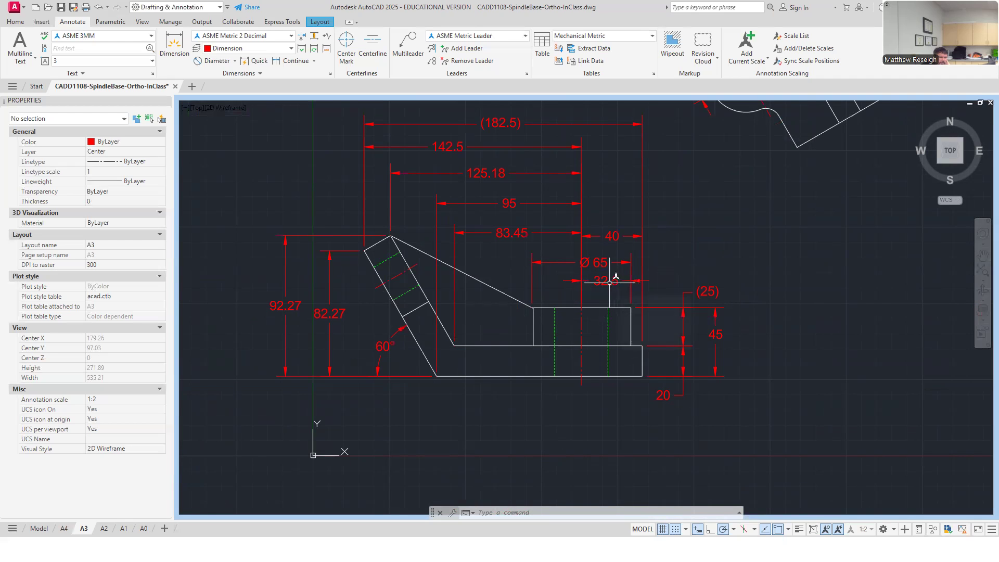
{"action": "scroll", "coordinate": [614, 323], "scroll_direction": "down", "scroll_amount": 5}
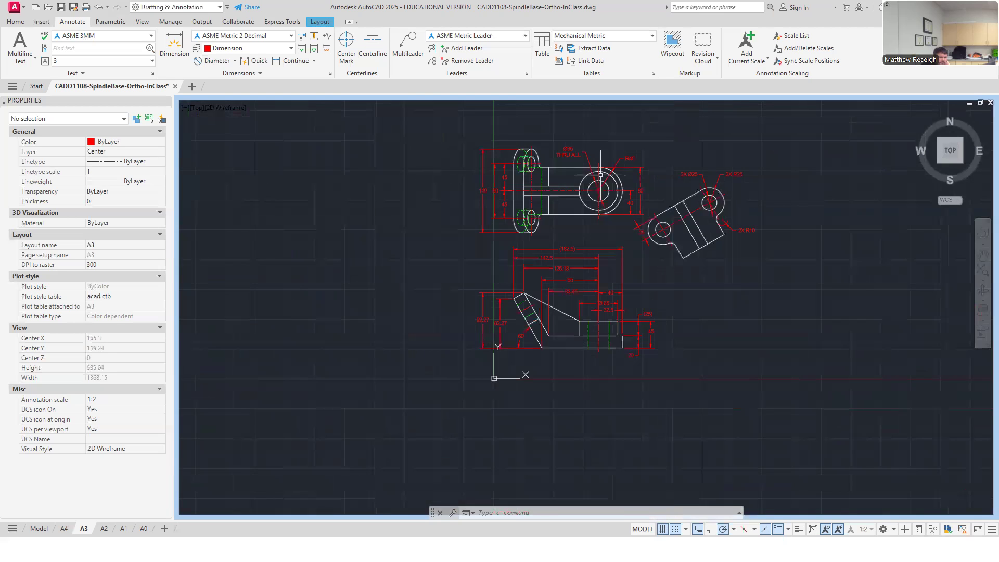
{"action": "scroll", "coordinate": [600, 173], "scroll_direction": "up", "scroll_amount": 2}
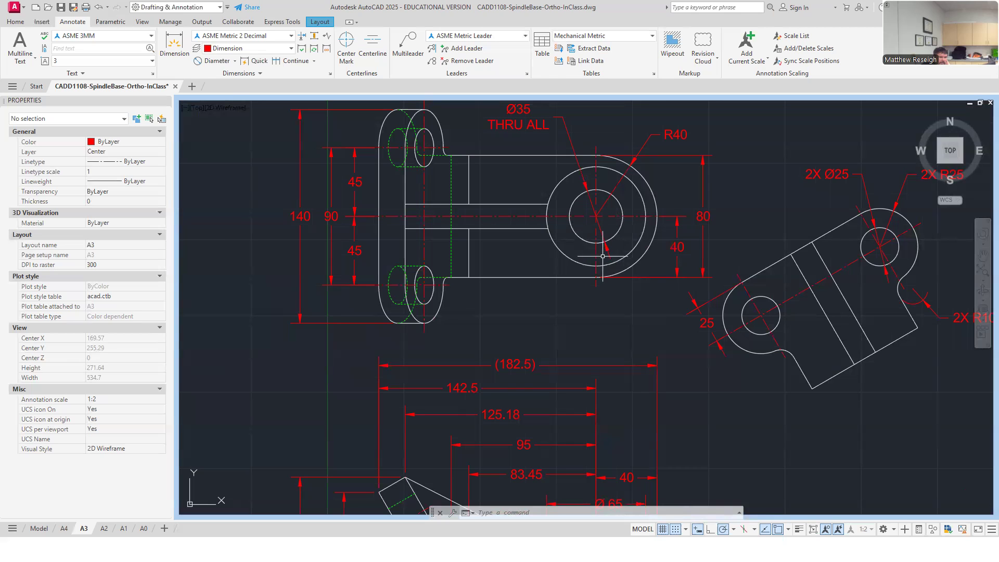
{"action": "left_click", "coordinate": [677, 247]}
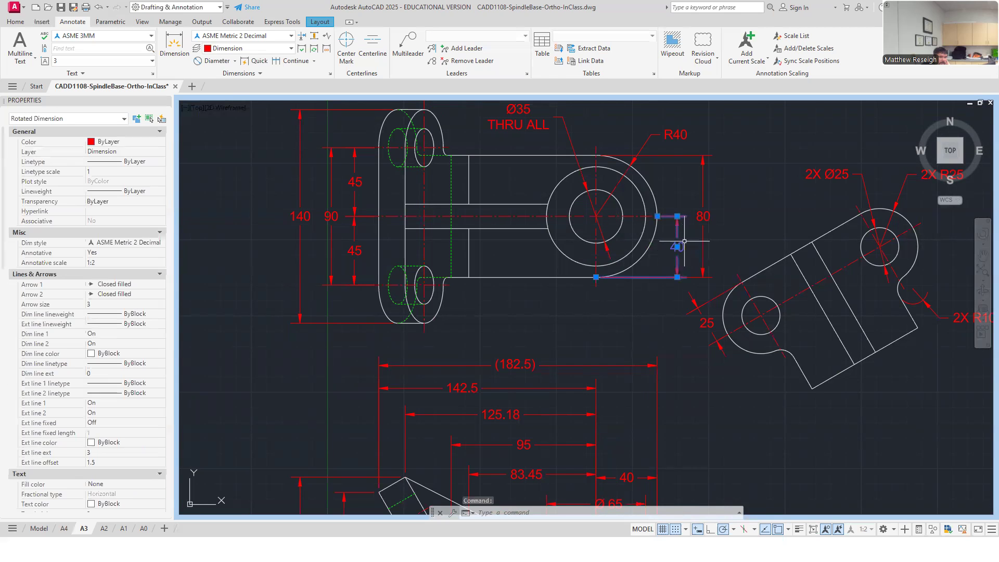
{"action": "left_click", "coordinate": [677, 247]}
{"action": "left_click", "coordinate": [692, 247]}
{"action": "left_click", "coordinate": [667, 258]}
{"action": "key", "text": "Escape"}
{"action": "key", "text": "Escape"}
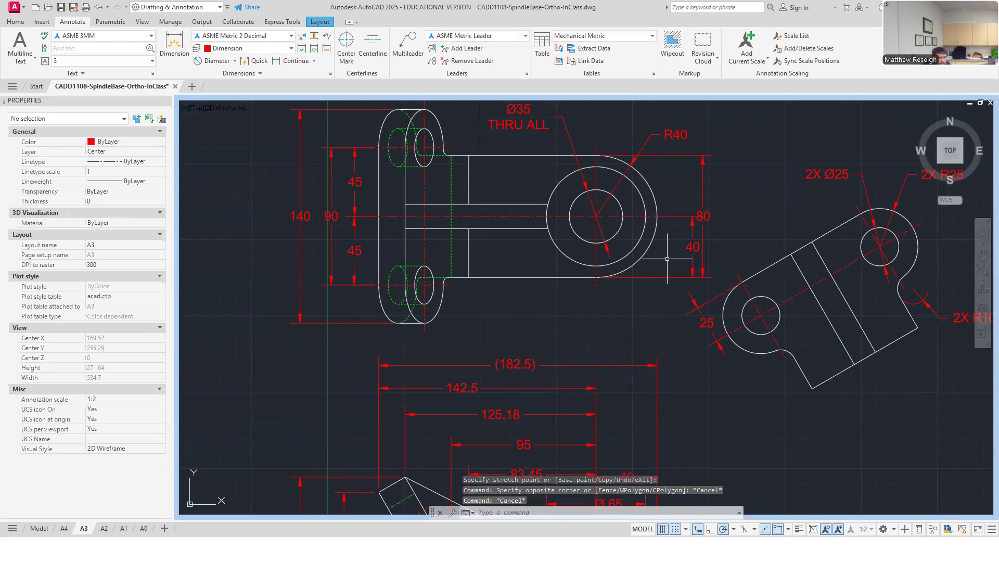
- Try a vertical dimension from the central hole's center to its lower edge inside the 40 dimension, and erase it
{"action": "left_click", "coordinate": [174, 44]}
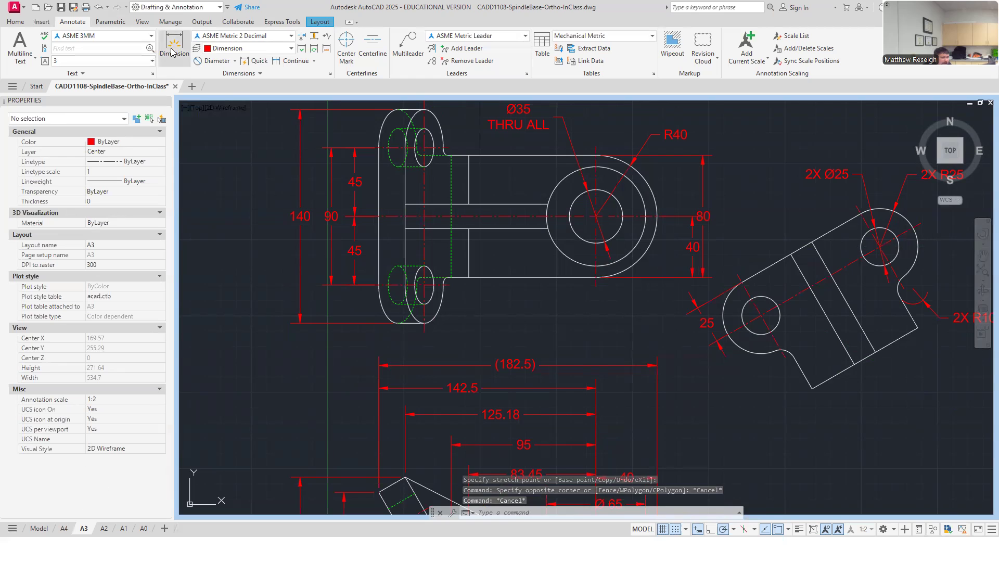
{"action": "left_click", "coordinate": [596, 216]}
{"action": "left_click", "coordinate": [596, 243]}
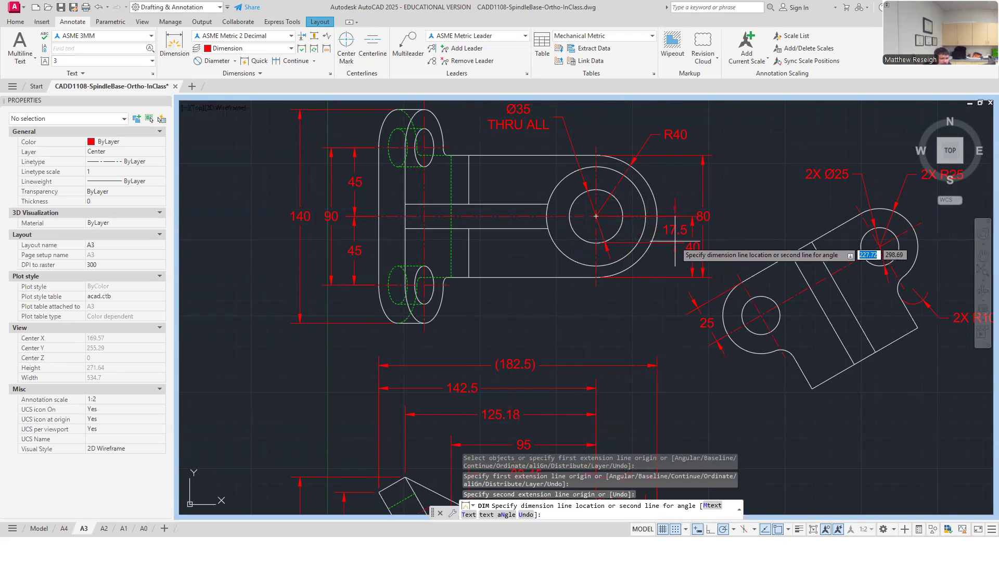
{"action": "left_click", "coordinate": [691, 243]}
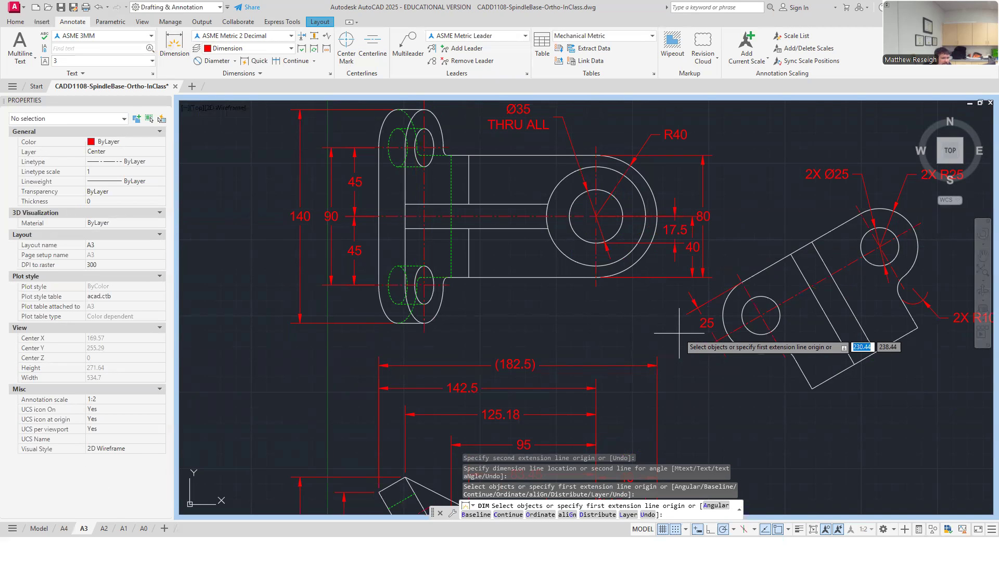
{"action": "scroll", "coordinate": [679, 269], "scroll_direction": "up", "scroll_amount": 2}
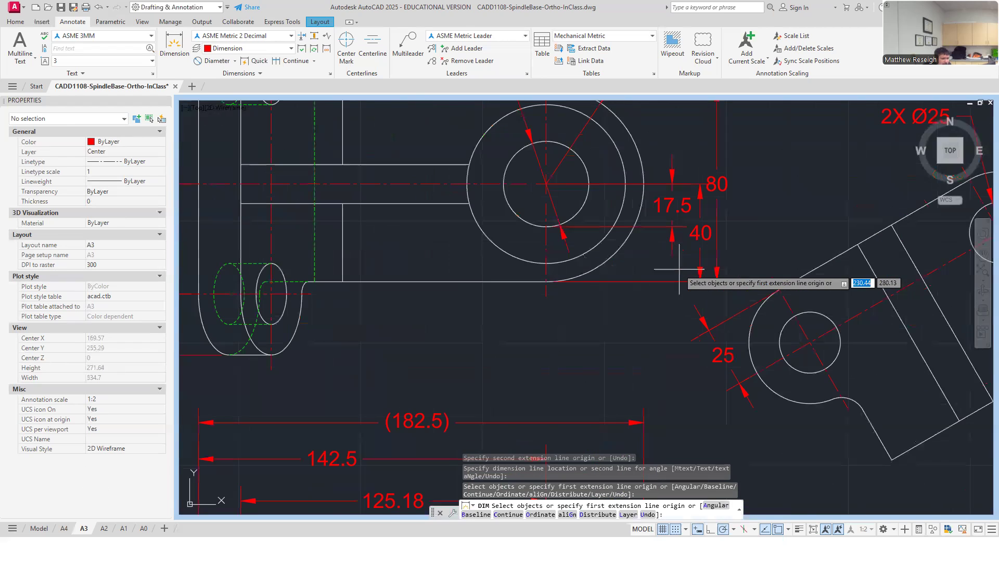
{"action": "key", "text": "Escape"}
{"action": "left_click", "coordinate": [669, 204]}
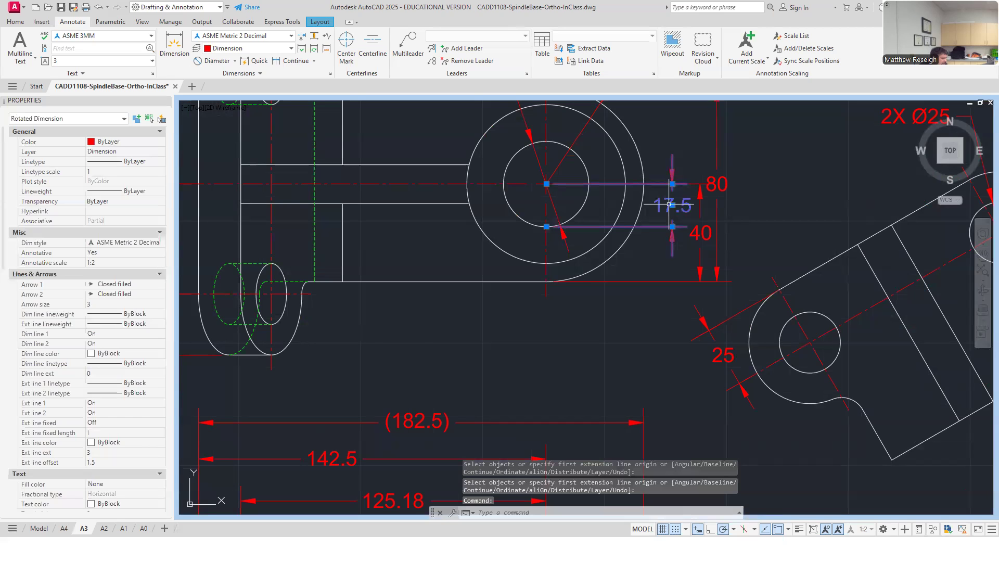
{"action": "key", "text": "Delete"}
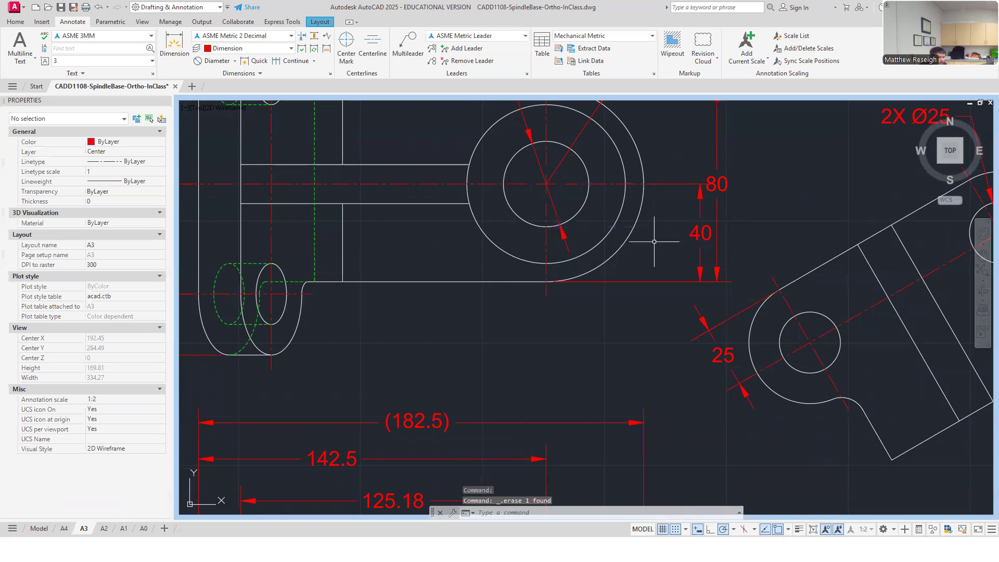
- Examine the top view's dimensions alongside the other views, including the stacked 140, 90 and 45 dimensions beside the lugs
{"action": "scroll", "coordinate": [650, 242], "scroll_direction": "down", "scroll_amount": 2}
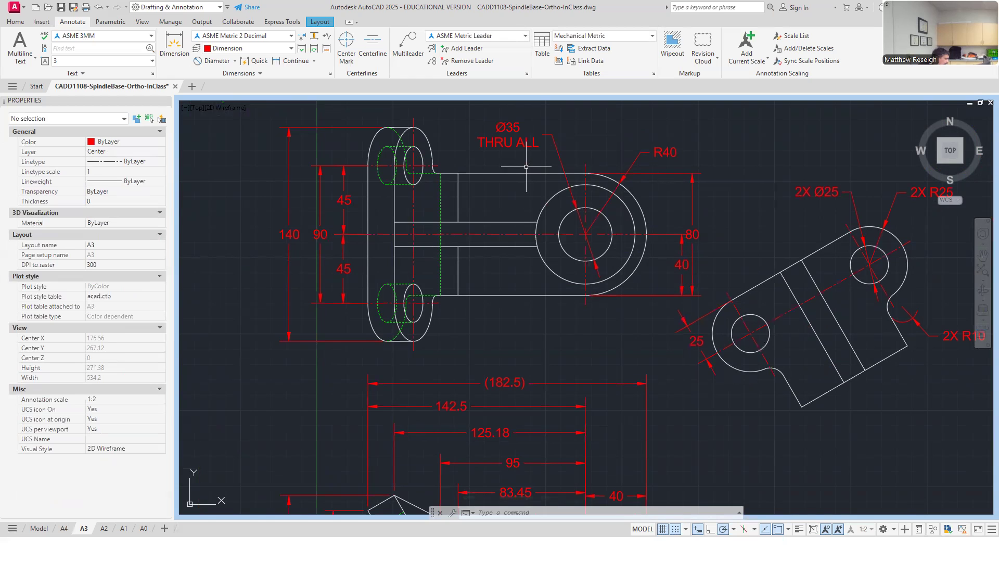
{"action": "scroll", "coordinate": [543, 203], "scroll_direction": "down", "scroll_amount": 2}
{"action": "scroll", "coordinate": [544, 203], "scroll_direction": "up", "scroll_amount": 2}
{"action": "scroll", "coordinate": [544, 203], "scroll_direction": "up", "scroll_amount": 2}
{"action": "scroll", "coordinate": [478, 146], "scroll_direction": "down", "scroll_amount": 4}
{"action": "scroll", "coordinate": [478, 147], "scroll_direction": "up", "scroll_amount": 2}
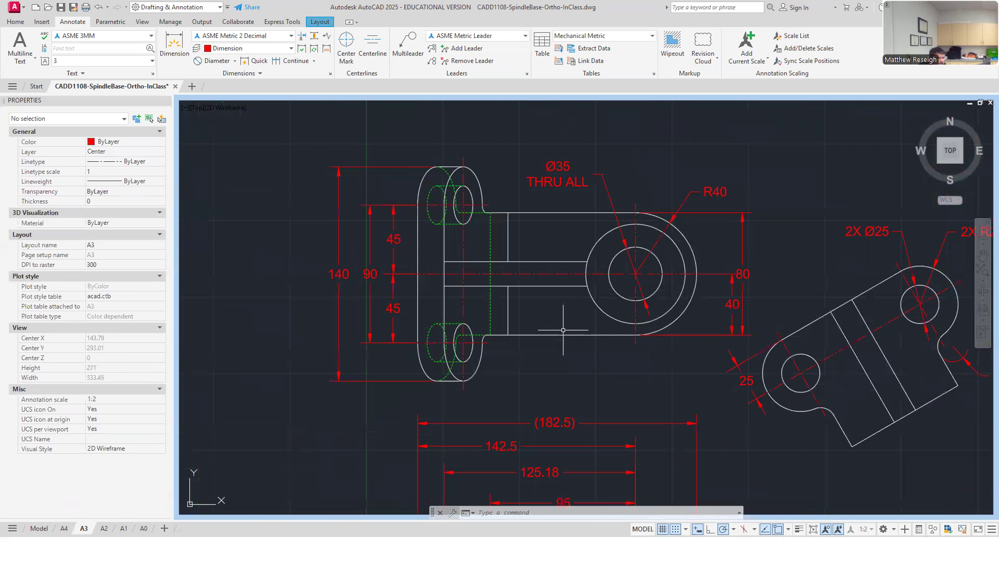
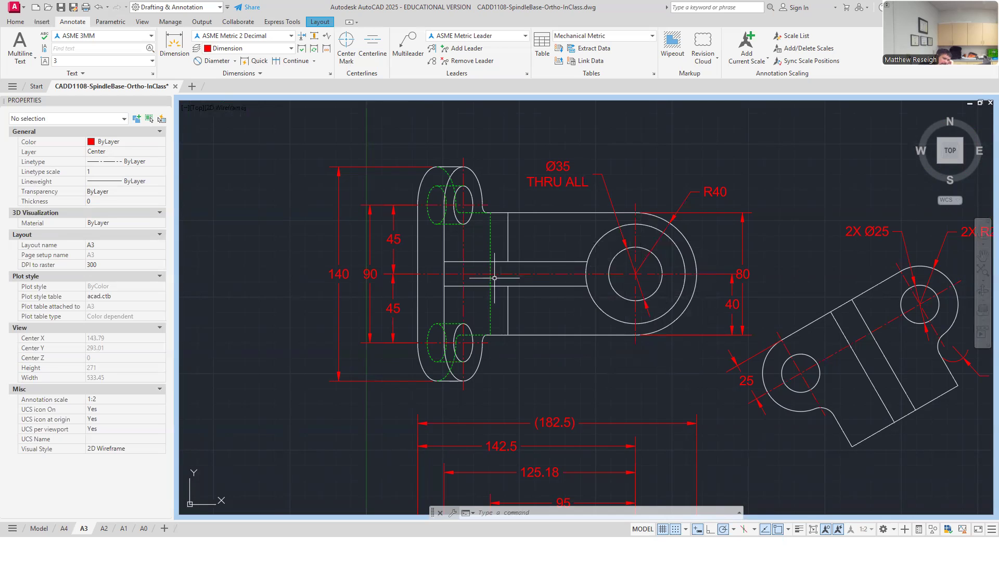
{"action": "scroll", "coordinate": [501, 306], "scroll_direction": "down", "scroll_amount": 2}
{"action": "scroll", "coordinate": [521, 312], "scroll_direction": "up", "scroll_amount": 8}
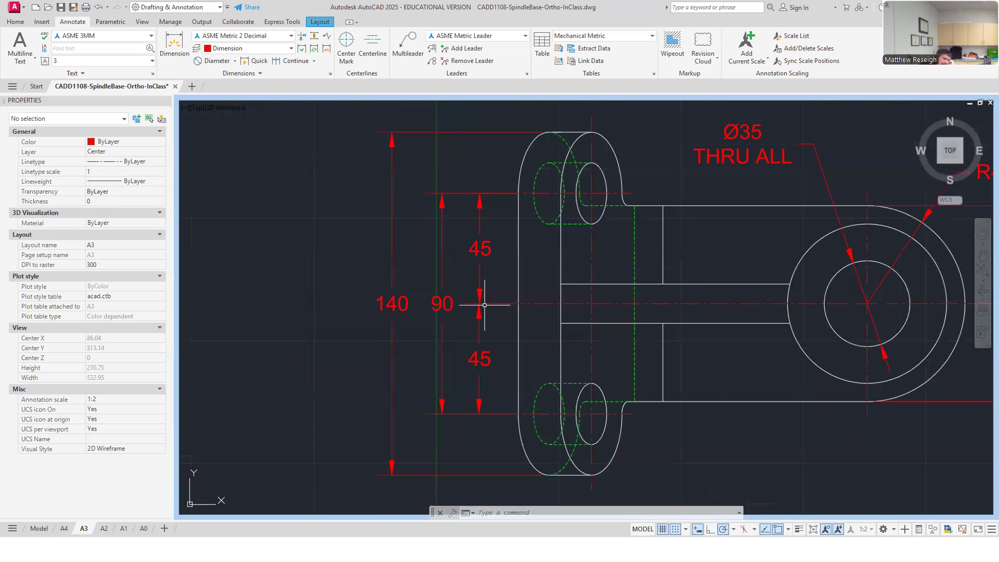
- Dimension the top view rib vertically from the horizontal center line to its lower edge, placing the dimension outside the lugs
{"action": "scroll", "coordinate": [544, 307], "scroll_direction": "down", "scroll_amount": 2}
{"action": "scroll", "coordinate": [585, 319], "scroll_direction": "up", "scroll_amount": 2}
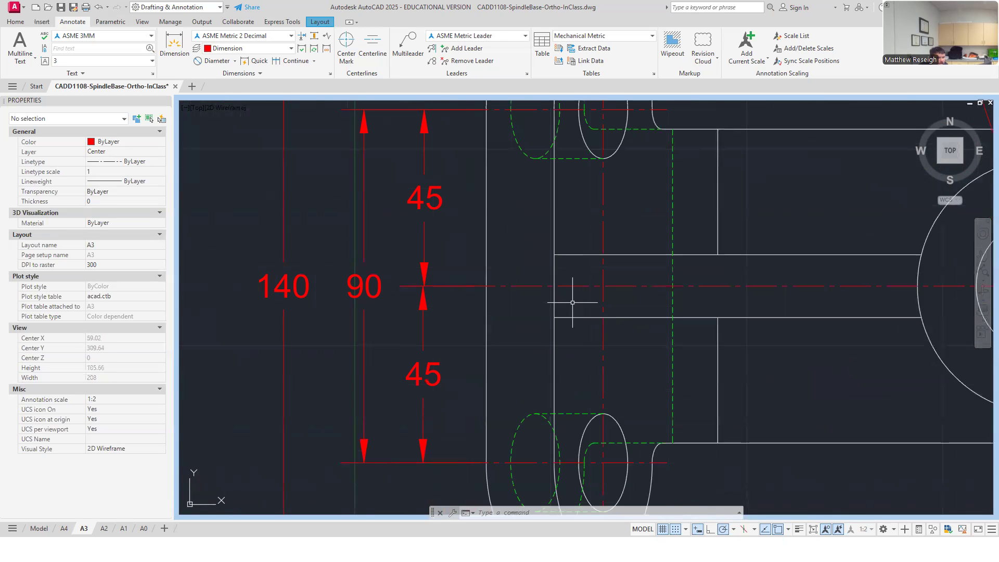
{"action": "left_click", "coordinate": [175, 42]}
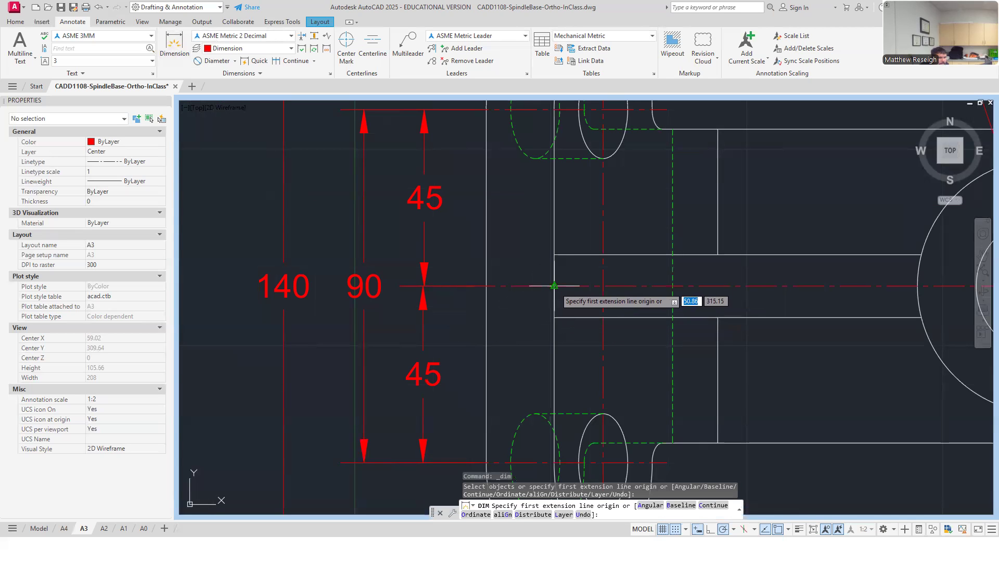
{"action": "left_click", "coordinate": [554, 286]}
{"action": "left_click", "coordinate": [553, 317]}
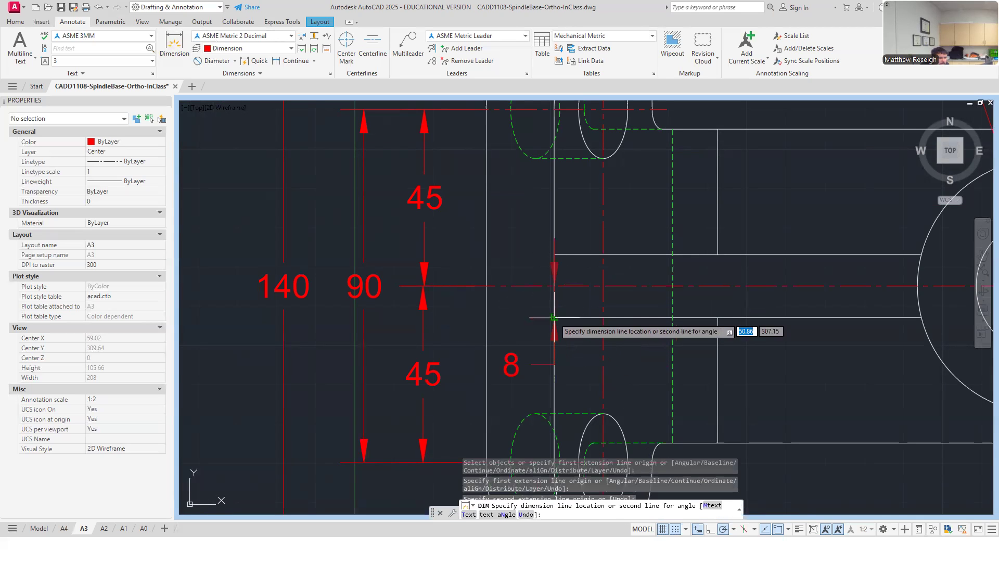
{"action": "left_click", "coordinate": [457, 315]}
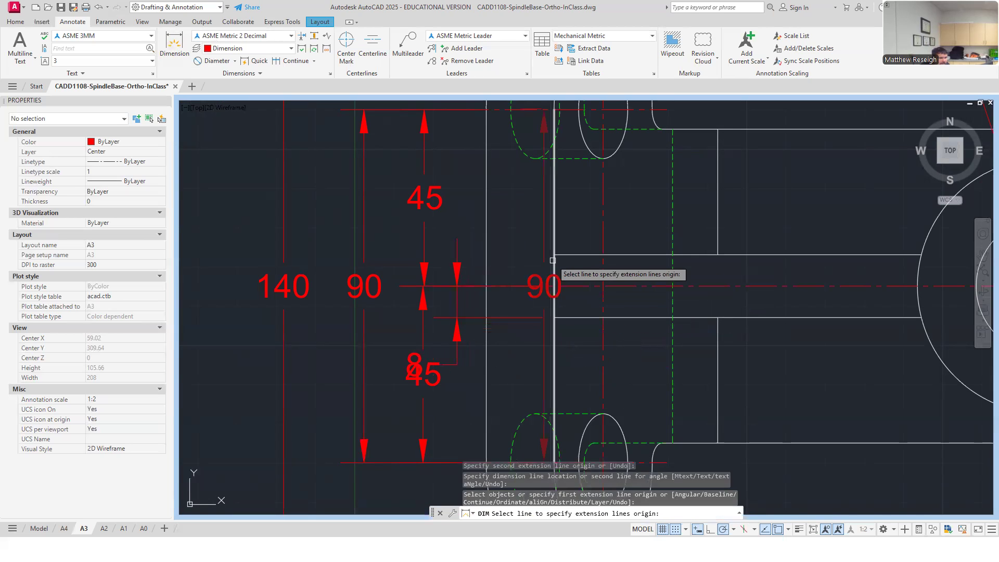
- Dimension the rib's full width between its upper and lower edges in the top view, placing it next to the half-width dimension
{"action": "left_click", "coordinate": [554, 317]}
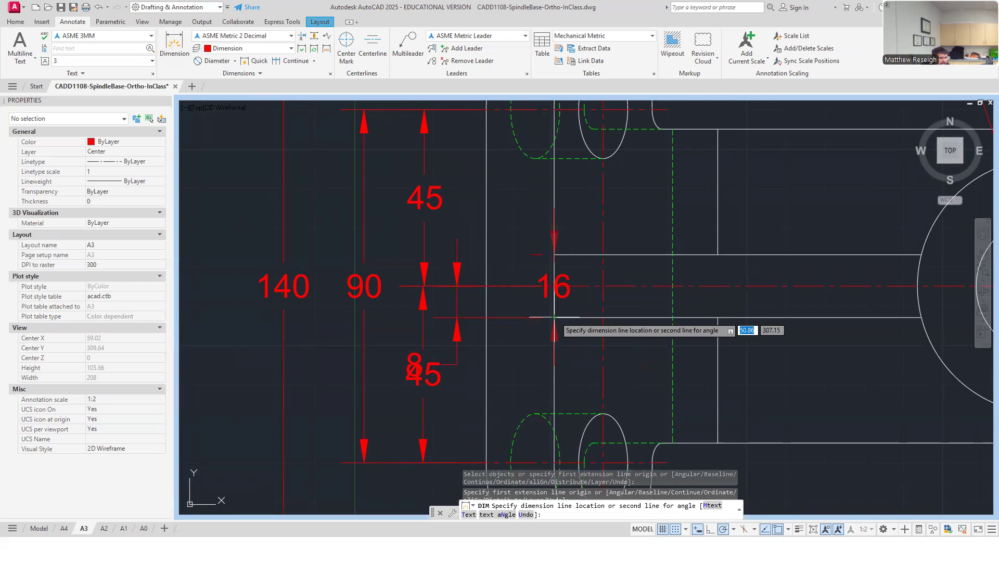
{"action": "left_click", "coordinate": [437, 286]}
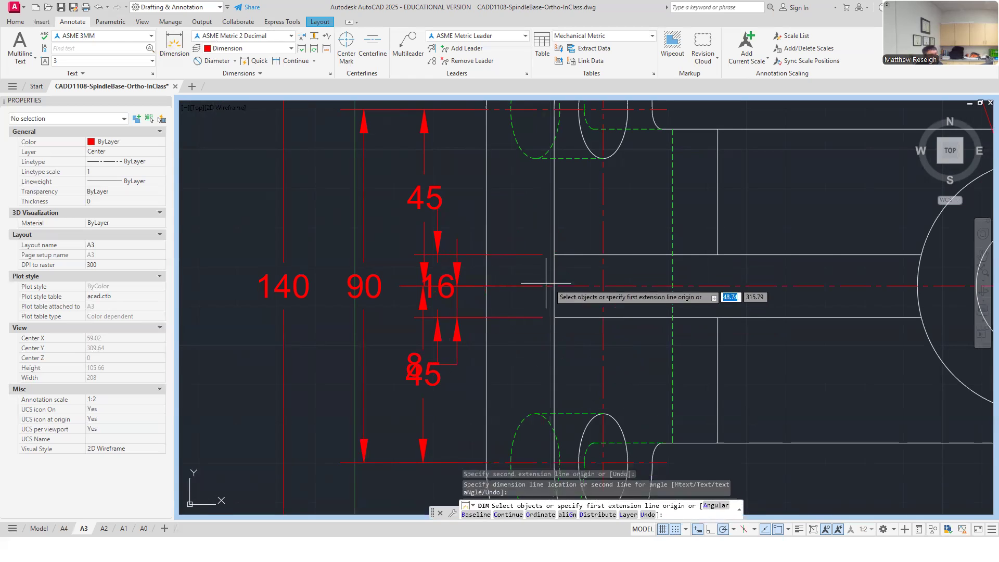
{"action": "scroll", "coordinate": [546, 284], "scroll_direction": "down", "scroll_amount": 3}
{"action": "scroll", "coordinate": [468, 290], "scroll_direction": "up", "scroll_amount": 3}
{"action": "key", "text": "Escape"}
- Move the vertical 140 and 90 dimensions farther out from the lugs, raising the 90 text above the center line
{"action": "left_click", "coordinate": [345, 298]}
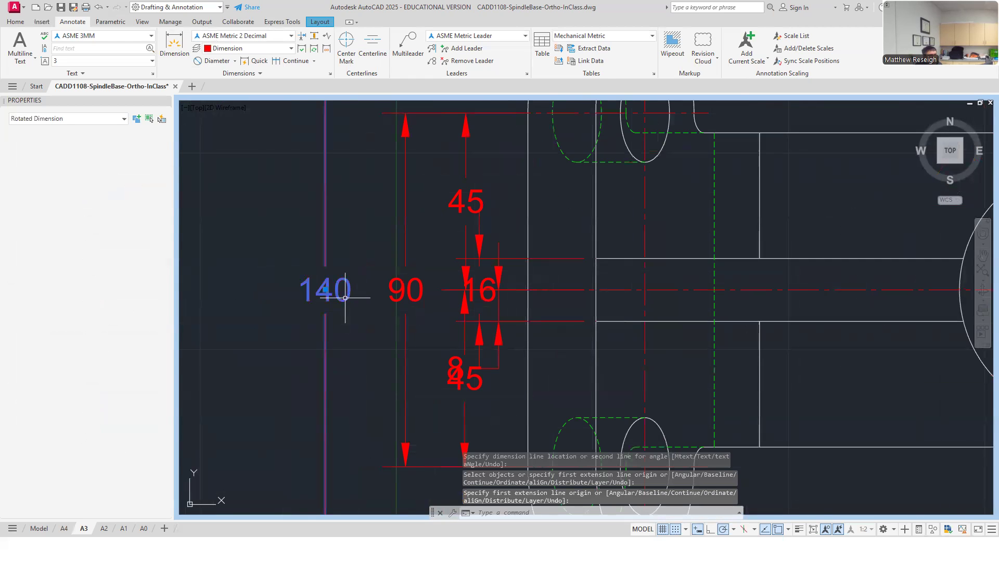
{"action": "left_click", "coordinate": [345, 298]}
{"action": "left_click", "coordinate": [279, 293]}
{"action": "key", "text": "Escape"}
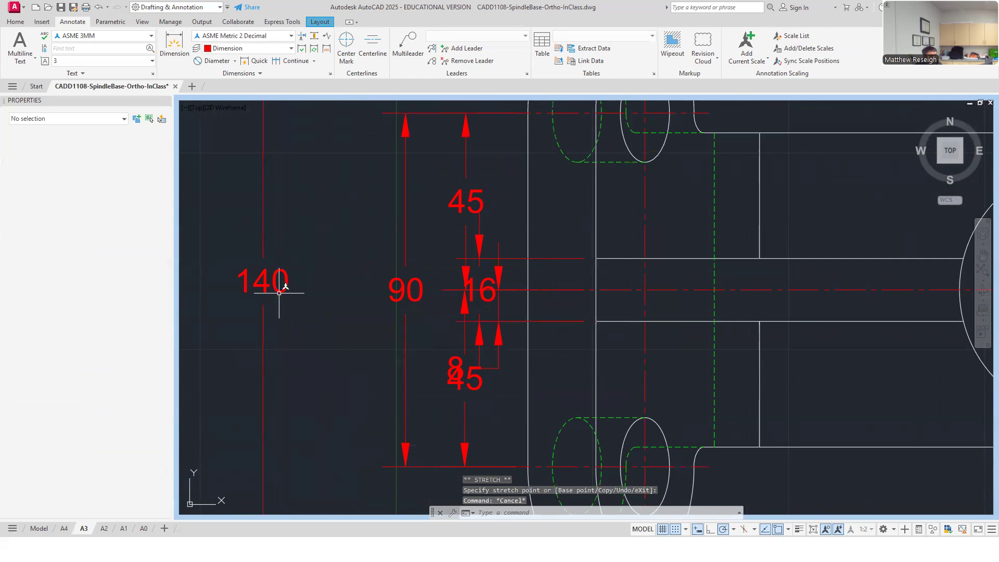
{"action": "left_click", "coordinate": [400, 296]}
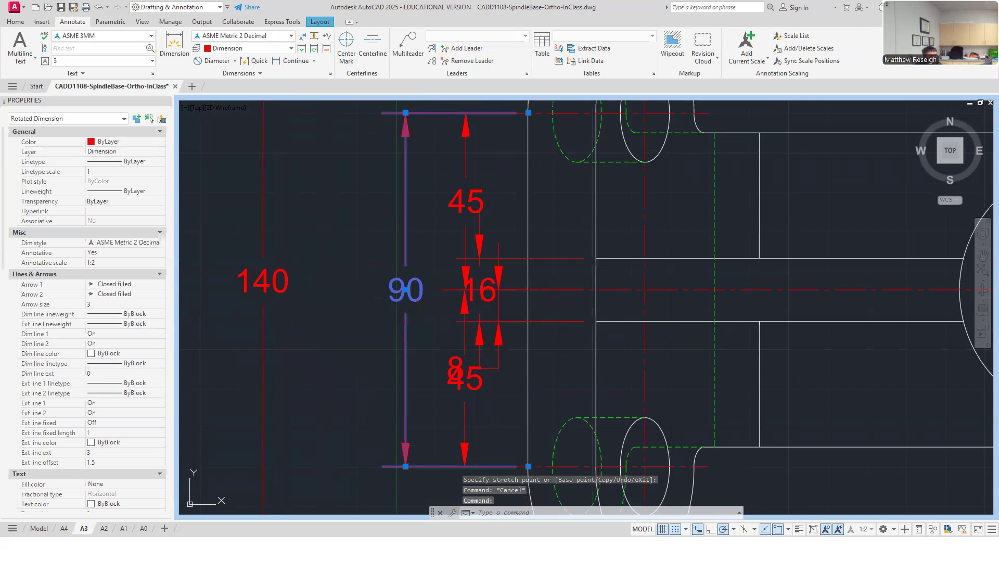
{"action": "left_click", "coordinate": [406, 290]}
{"action": "left_click", "coordinate": [321, 205]}
{"action": "key", "text": "Escape"}
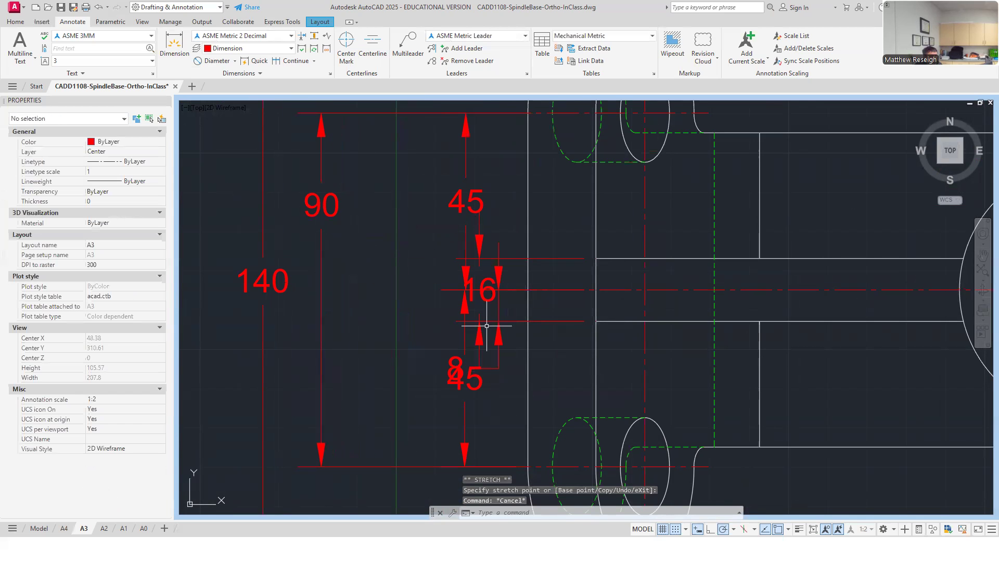
- Move the upper and lower 45 dimensions outward so they sit between the 90 dimension and the rib width dimensions
{"action": "left_click", "coordinate": [465, 201]}
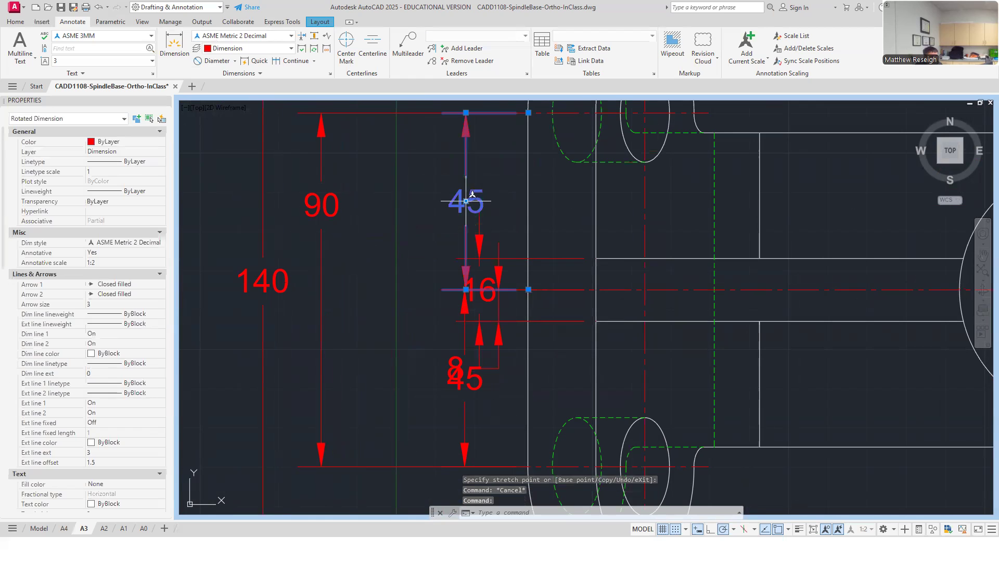
{"action": "left_click", "coordinate": [465, 201]}
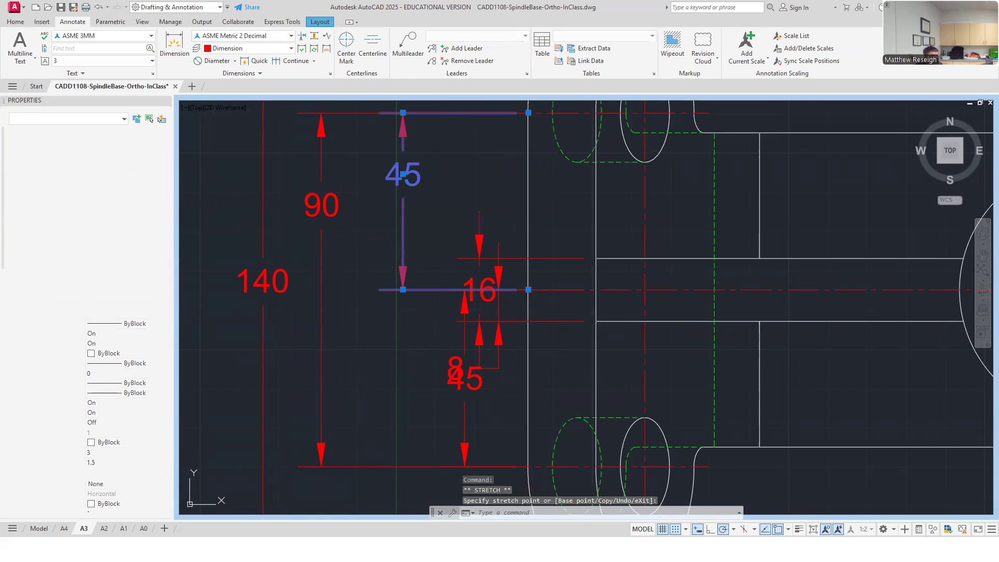
{"action": "left_click", "coordinate": [403, 175]}
{"action": "key", "text": "Escape"}
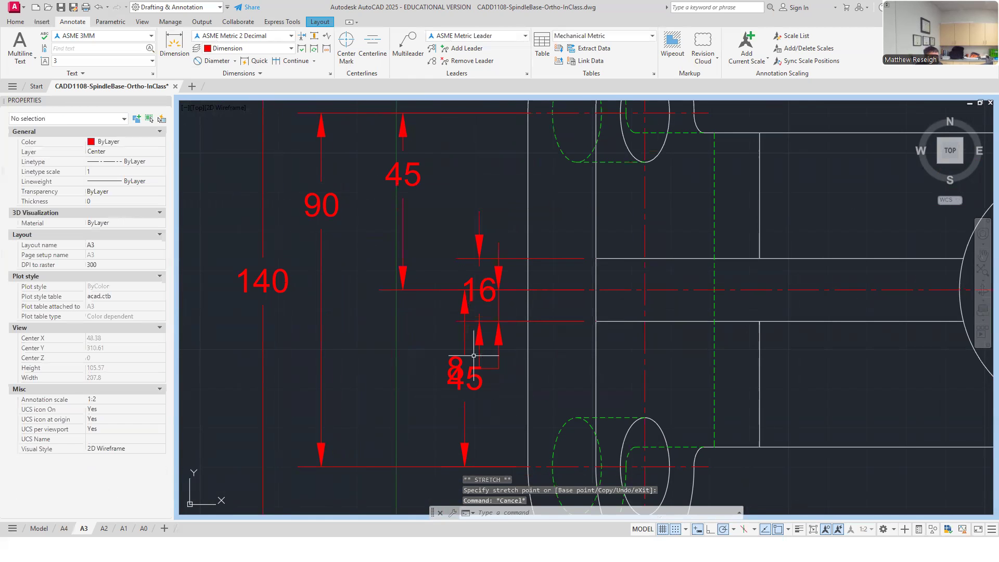
{"action": "left_click", "coordinate": [497, 331]}
{"action": "key", "text": "Escape"}
{"action": "left_click", "coordinate": [459, 384]}
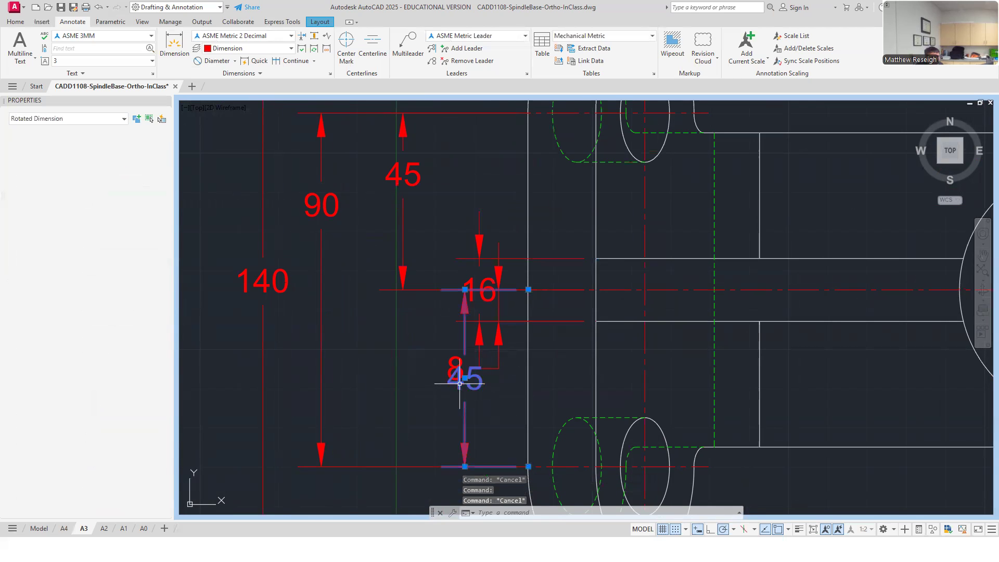
{"action": "left_click", "coordinate": [462, 380]}
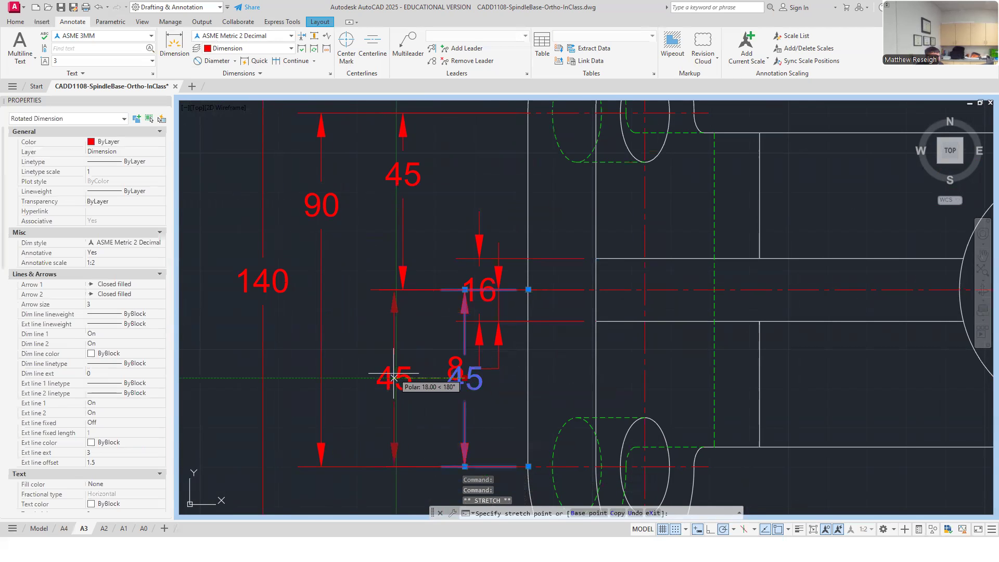
{"action": "left_click", "coordinate": [394, 379]}
{"action": "key", "text": "Escape"}
- Move the rib's 16 dimension slightly outward and place its text above the upper extension line, clear of the 8 dimension
{"action": "left_click", "coordinate": [487, 288]}
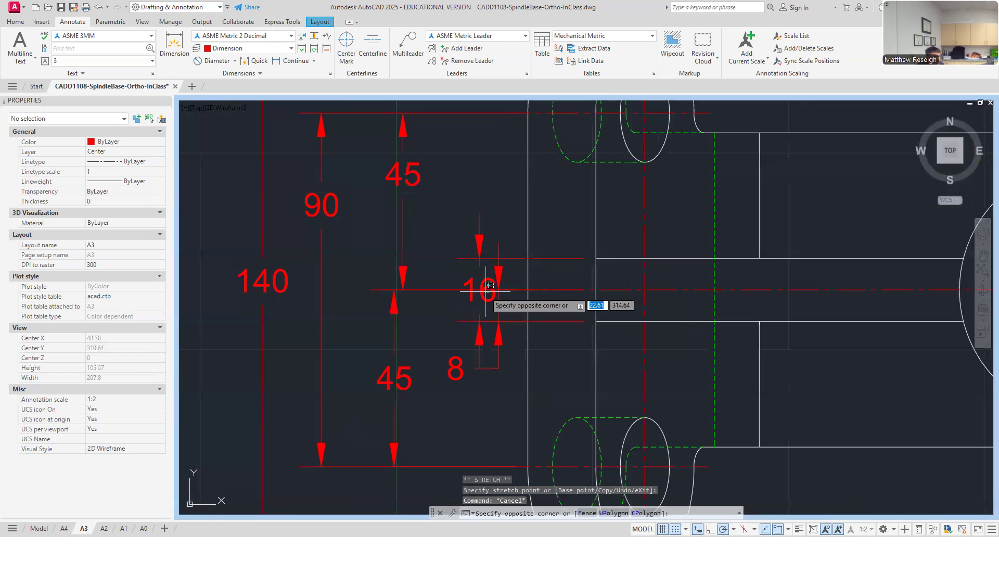
{"action": "key", "text": "Escape"}
{"action": "left_click", "coordinate": [475, 286]}
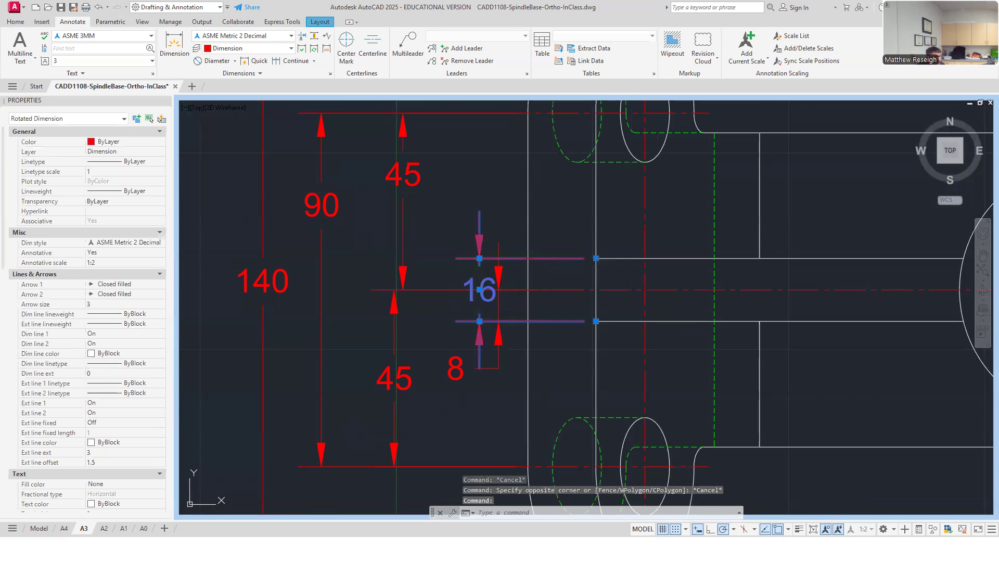
{"action": "left_click", "coordinate": [479, 290]}
{"action": "left_click", "coordinate": [488, 211]}
{"action": "key", "text": "Escape"}
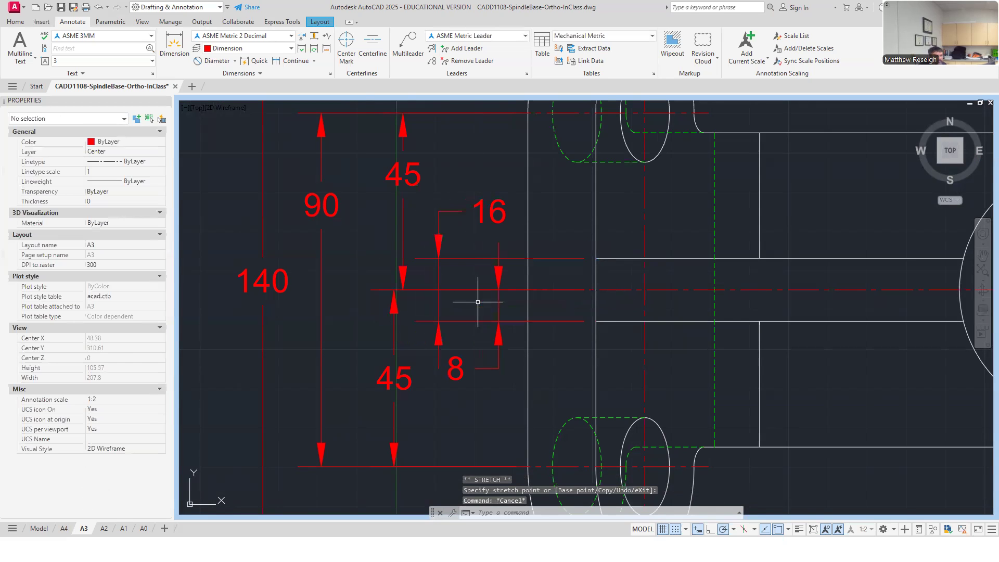
- Draw a line on the Center layer midway between the two parallel rib lines in the auxiliary view, from edge to edge
{"action": "scroll", "coordinate": [478, 301], "scroll_direction": "down", "scroll_amount": 2}
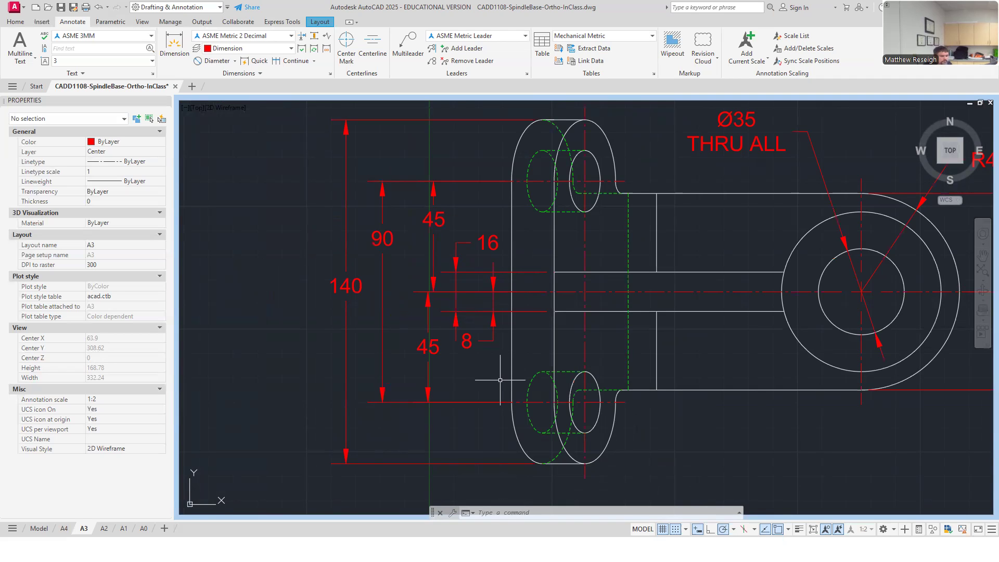
{"action": "scroll", "coordinate": [564, 346], "scroll_direction": "down", "scroll_amount": 5}
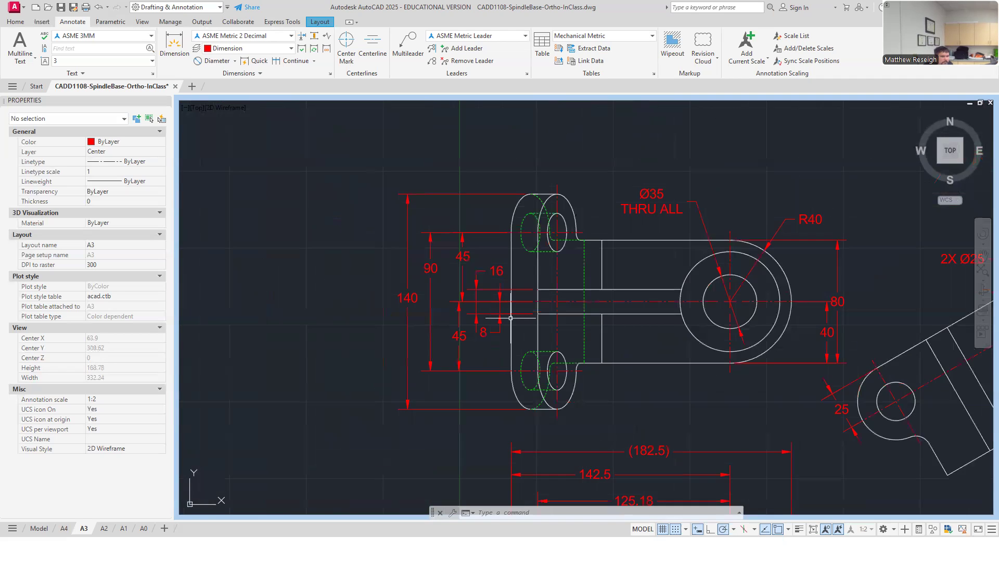
{"action": "scroll", "coordinate": [751, 327], "scroll_direction": "up", "scroll_amount": 5}
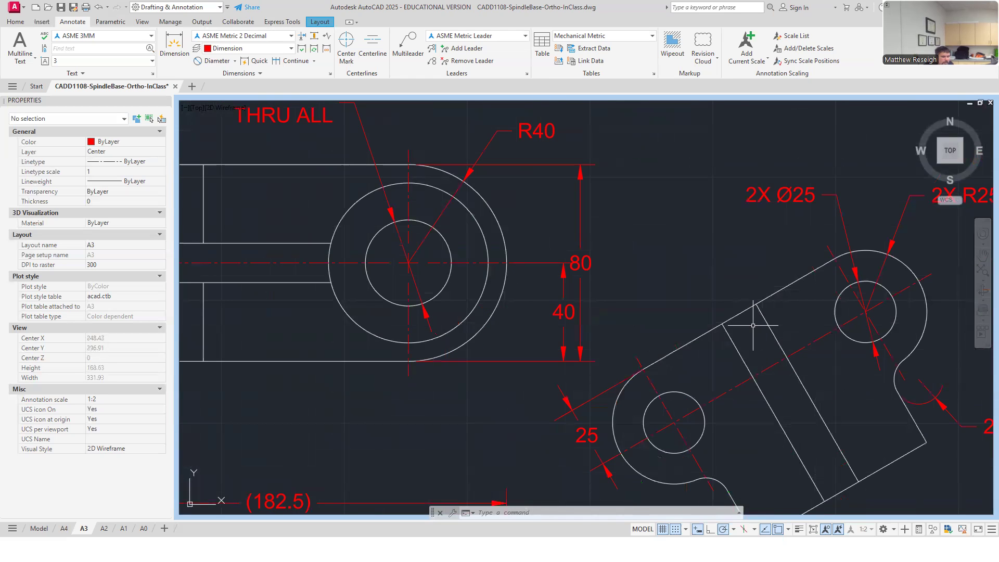
{"action": "scroll", "coordinate": [785, 339], "scroll_direction": "down", "scroll_amount": 2}
{"action": "scroll", "coordinate": [921, 421], "scroll_direction": "up", "scroll_amount": 2}
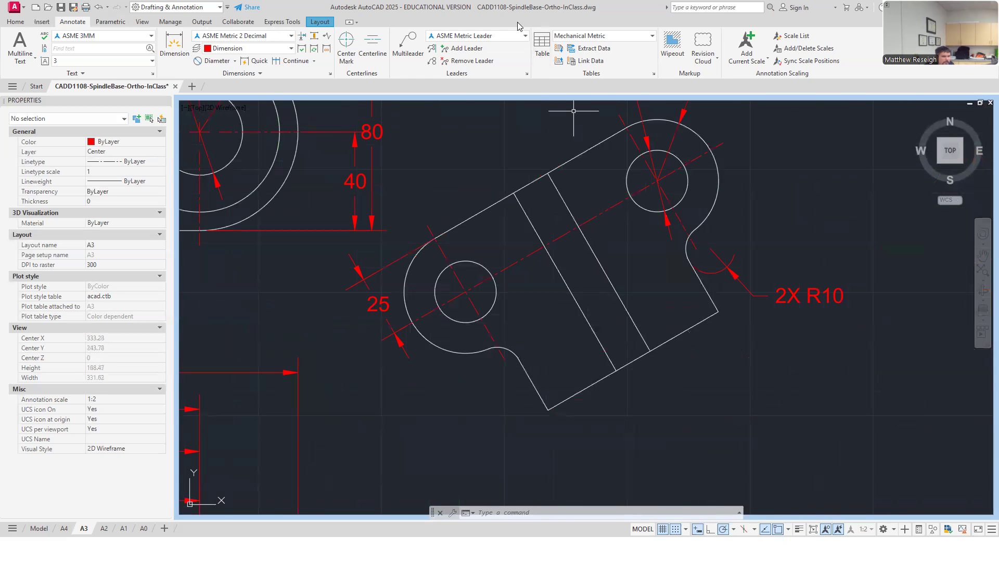
{"action": "left_click", "coordinate": [15, 21]}
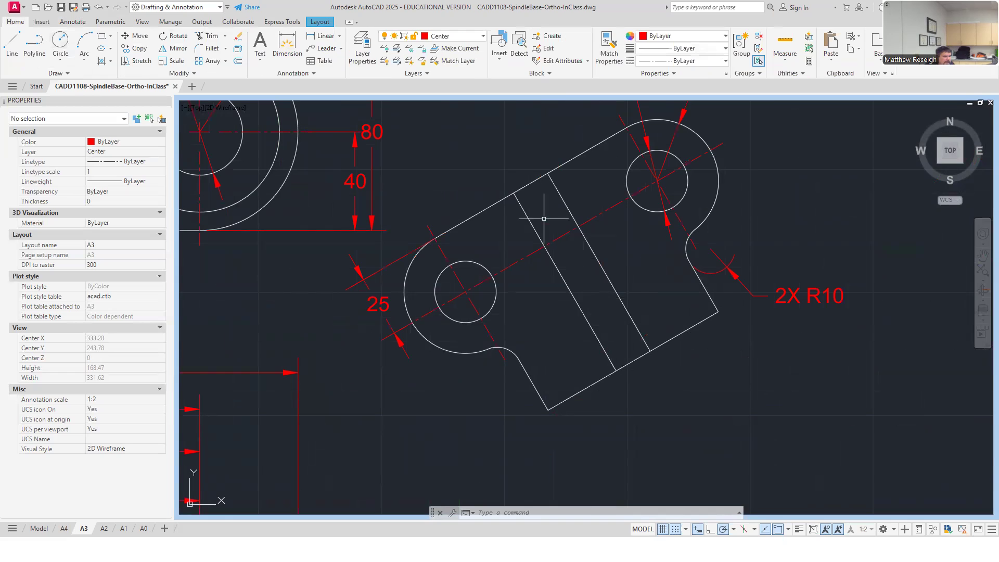
{"action": "left_click", "coordinate": [12, 43]}
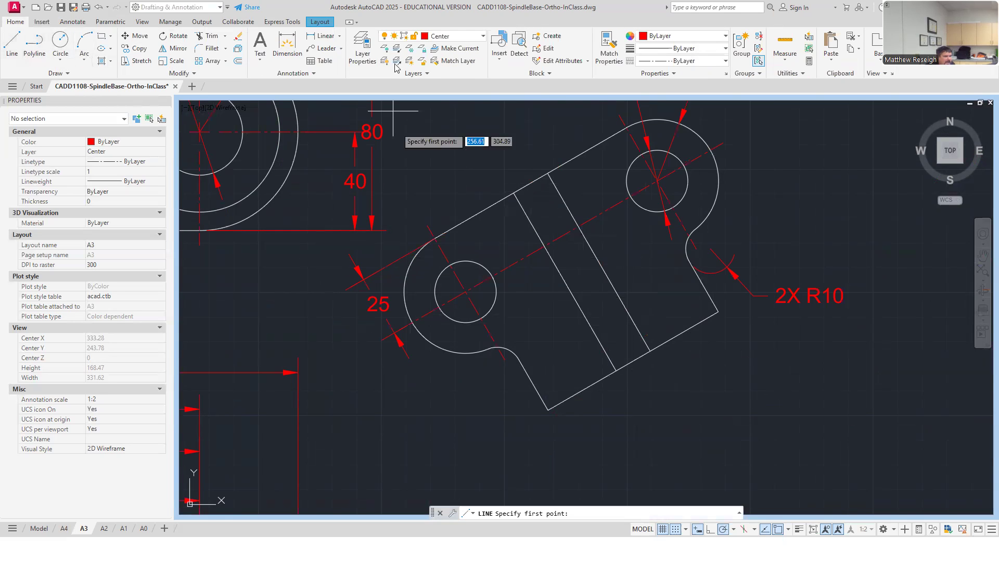
{"action": "left_click", "coordinate": [531, 183]}
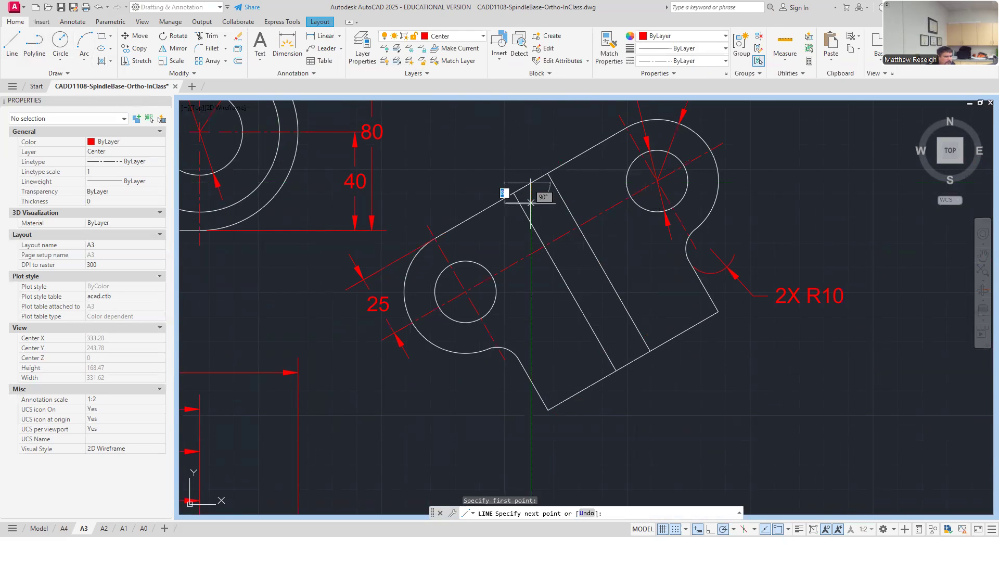
{"action": "left_click", "coordinate": [633, 362]}
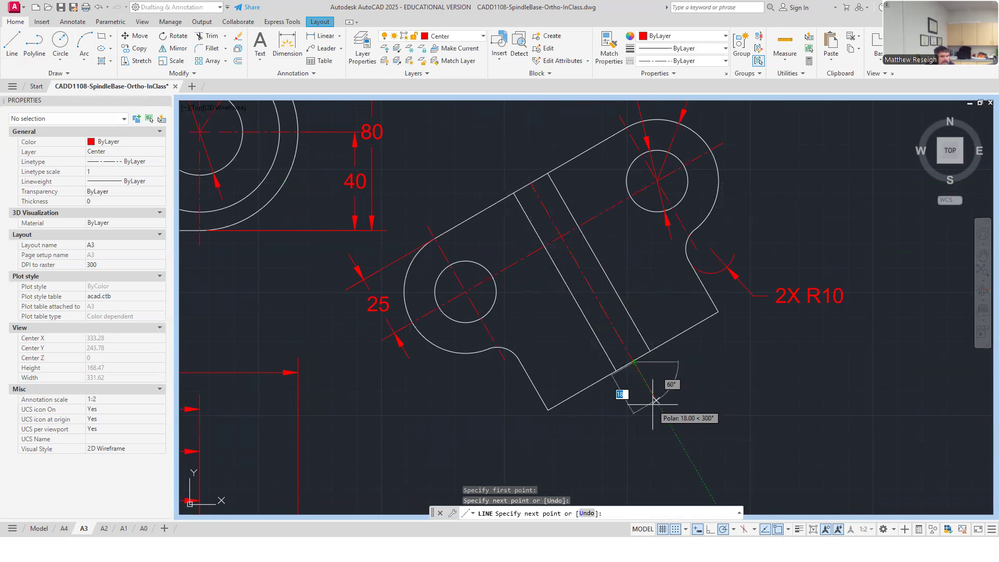
{"action": "key", "text": "Escape"}
- Lengthen the new auxiliary view center line by 6 mm past the view's upper edge
{"action": "scroll", "coordinate": [512, 154], "scroll_direction": "up", "scroll_amount": 2}
{"action": "left_click", "coordinate": [530, 183]}
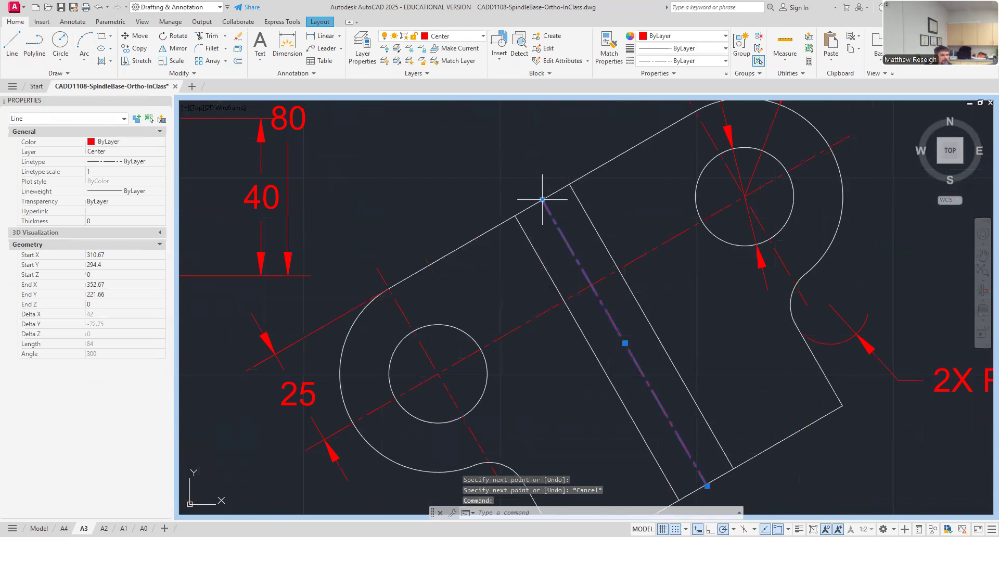
{"action": "left_click", "coordinate": [530, 183]}
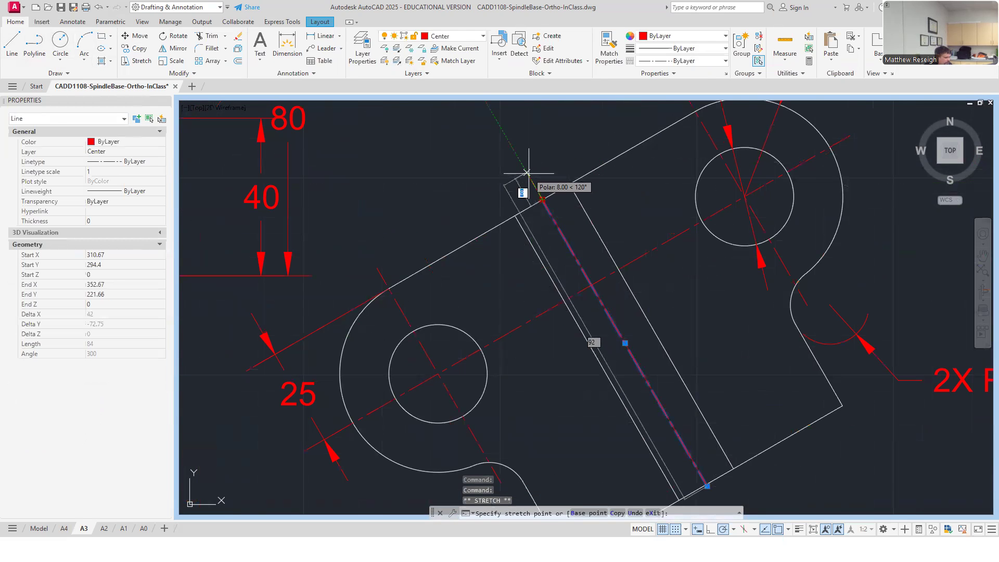
{"action": "type", "text": "6"}
{"action": "key", "text": "Return"}
{"action": "key", "text": "Escape"}
- Lengthen the other end of the auxiliary view's rib center line by 6 mm past the lower edge
{"action": "scroll", "coordinate": [640, 352], "scroll_direction": "down", "scroll_amount": 2}
{"action": "scroll", "coordinate": [659, 397], "scroll_direction": "up", "scroll_amount": 2}
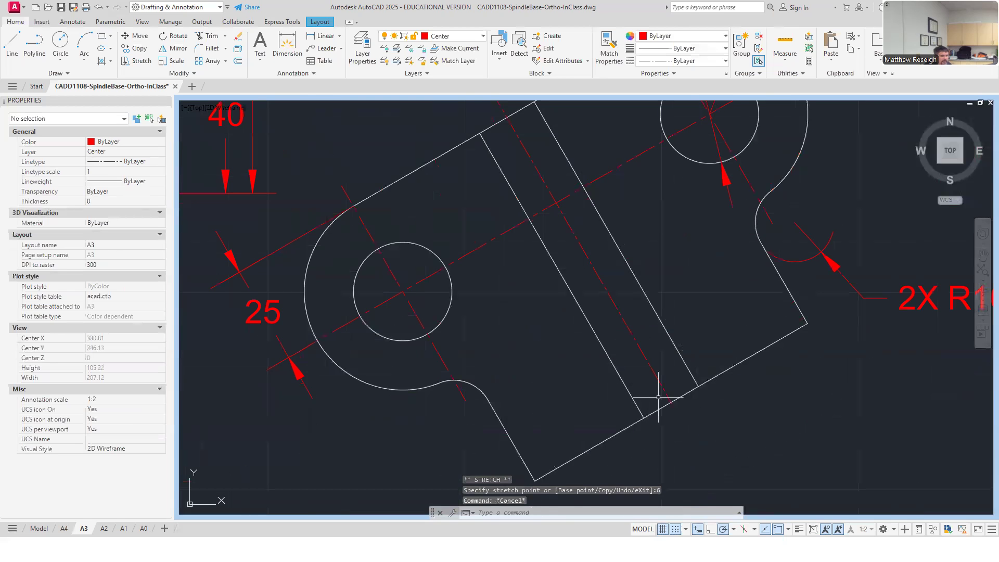
{"action": "left_click", "coordinate": [662, 386]}
{"action": "left_click", "coordinate": [672, 403]}
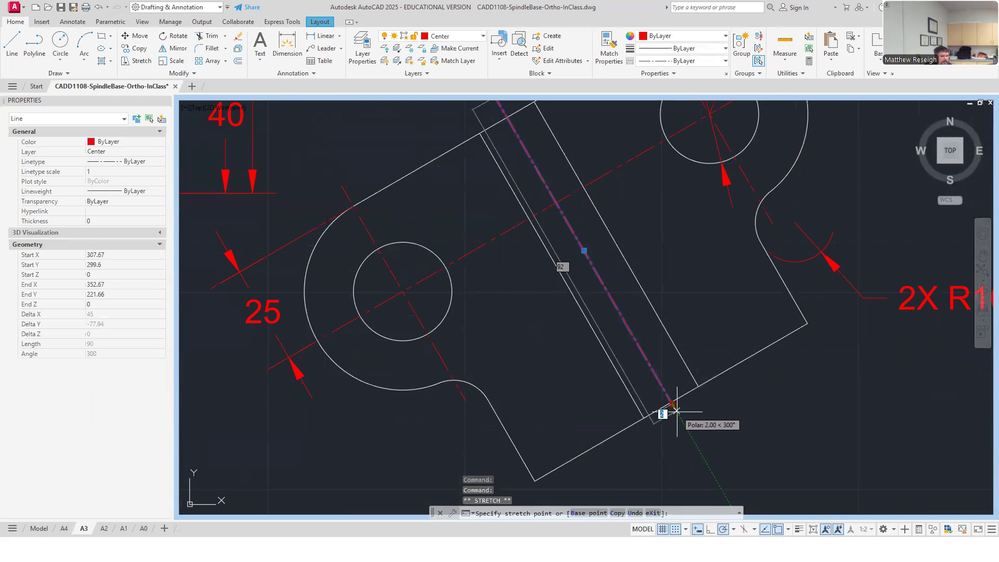
{"action": "type", "text": "6"}
{"action": "key", "text": "Return"}
{"action": "key", "text": "Escape"}
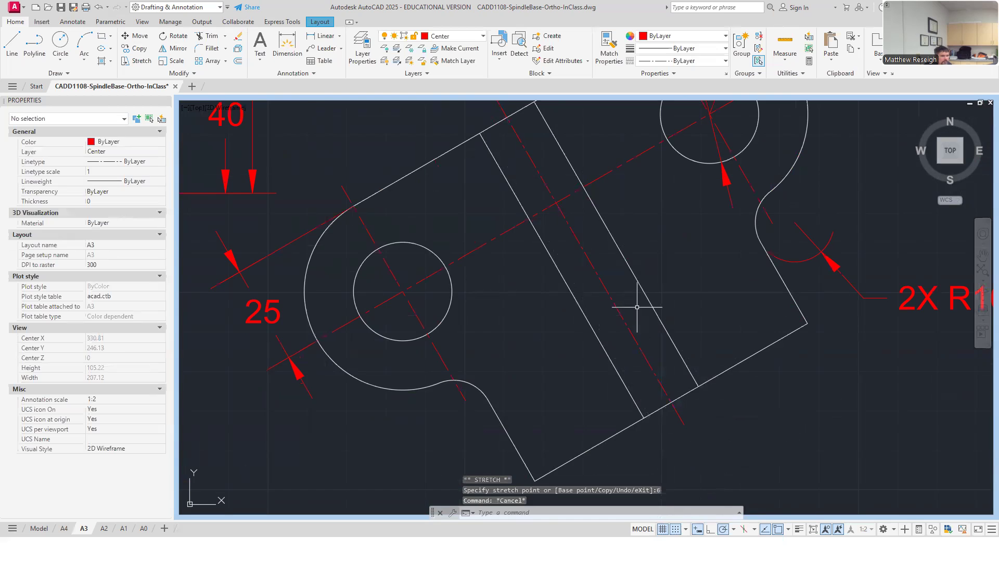
- Examine the dimensions and center lines across the top, front and auxiliary views
{"action": "scroll", "coordinate": [642, 316], "scroll_direction": "down", "scroll_amount": 3}
{"action": "scroll", "coordinate": [639, 319], "scroll_direction": "down", "scroll_amount": 2}
{"action": "scroll", "coordinate": [451, 340], "scroll_direction": "up", "scroll_amount": 2}
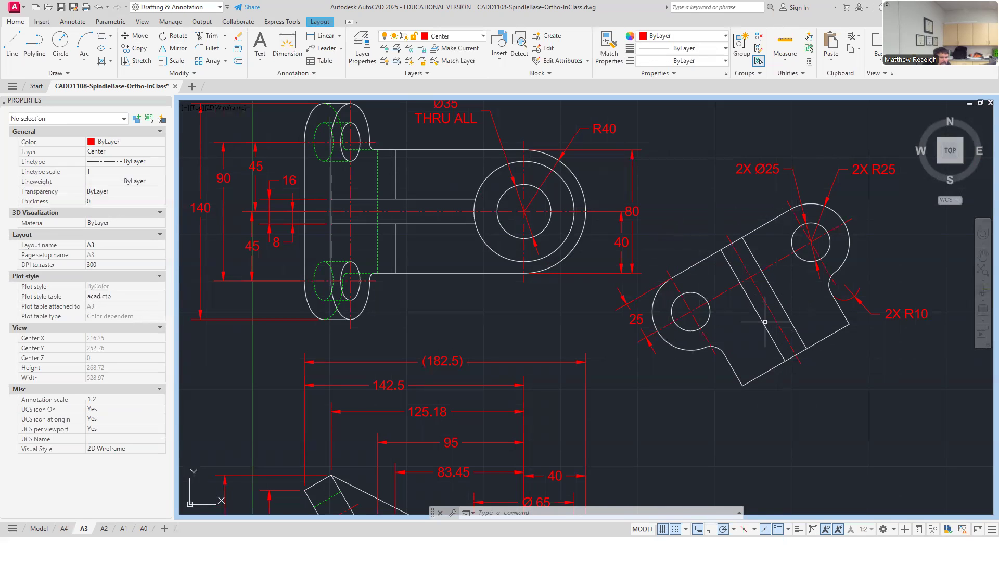
{"action": "mouse_move", "coordinate": [765, 322]}
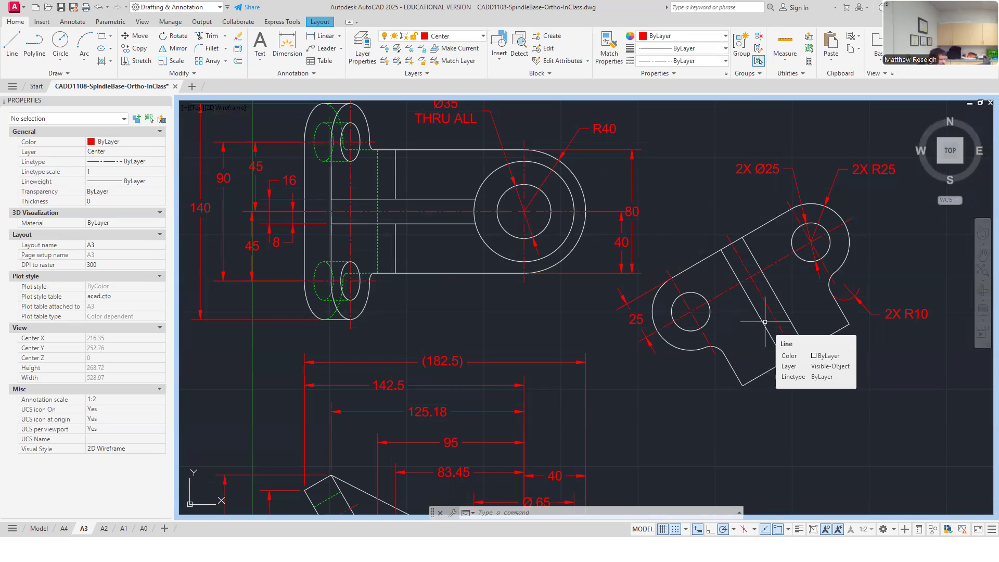
{"action": "scroll", "coordinate": [765, 411], "scroll_direction": "down", "scroll_amount": 10}
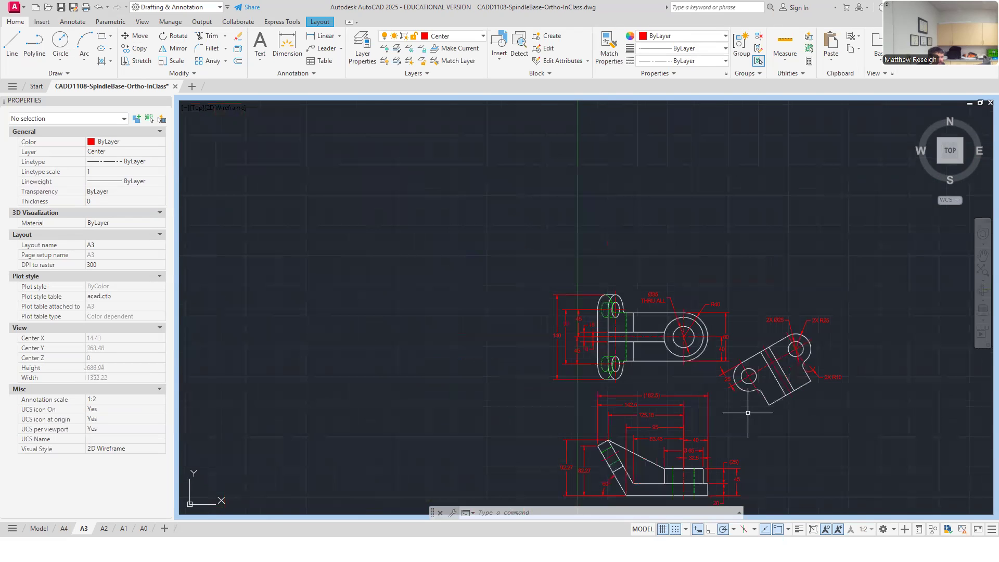
{"action": "scroll", "coordinate": [697, 404], "scroll_direction": "up", "scroll_amount": 5}
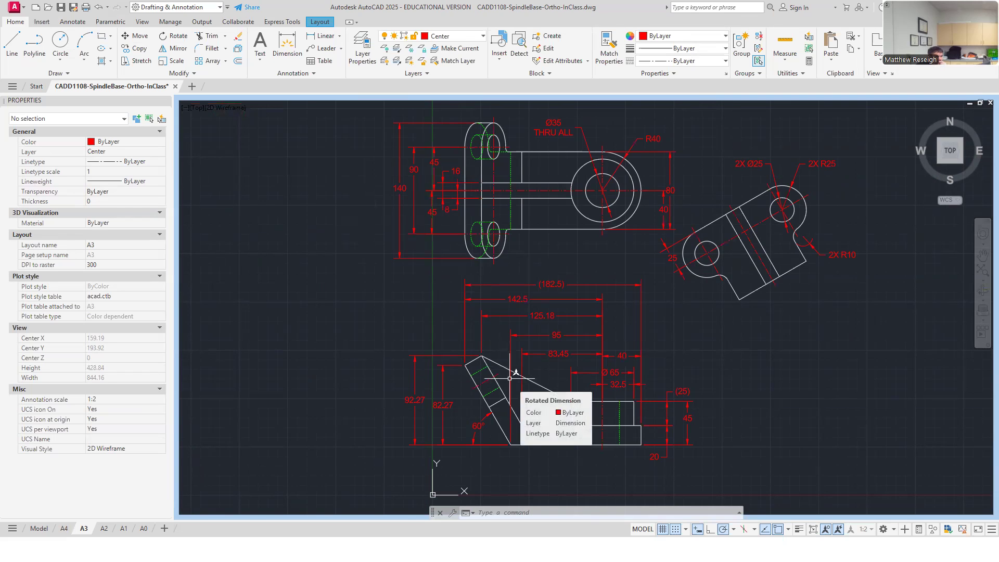
- Examine the front view where the sloping rib line meets the top and left vertical edges of the boss
{"action": "scroll", "coordinate": [503, 346], "scroll_direction": "down", "scroll_amount": 2}
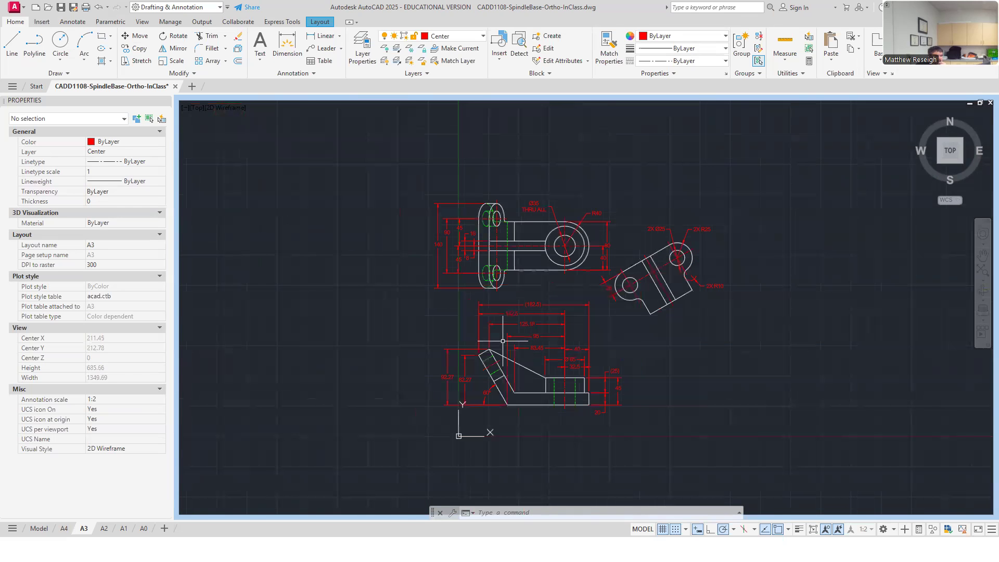
{"action": "scroll", "coordinate": [520, 398], "scroll_direction": "up", "scroll_amount": 2}
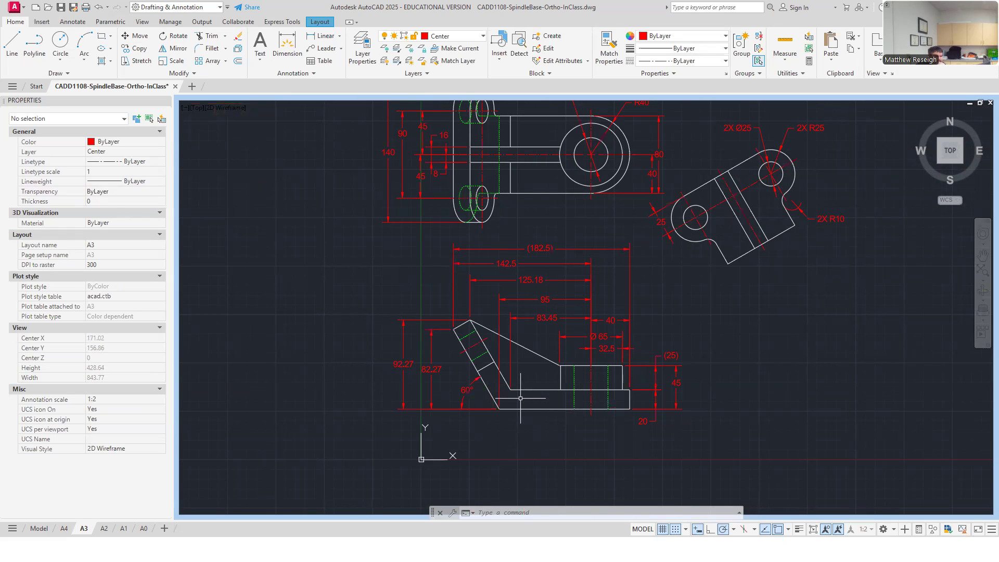
{"action": "scroll", "coordinate": [518, 400], "scroll_direction": "up", "scroll_amount": 8}
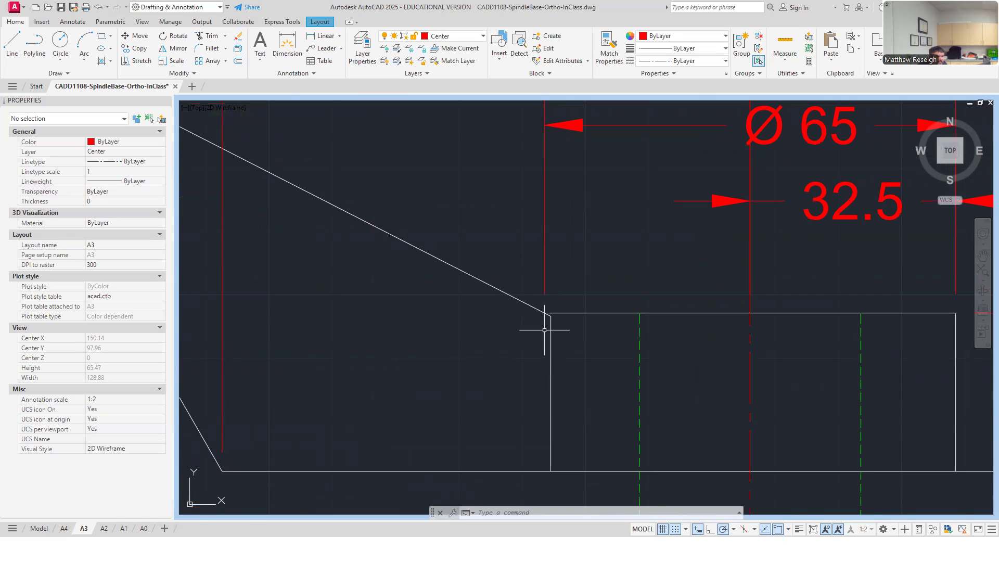
{"action": "scroll", "coordinate": [523, 301], "scroll_direction": "up", "scroll_amount": 4}
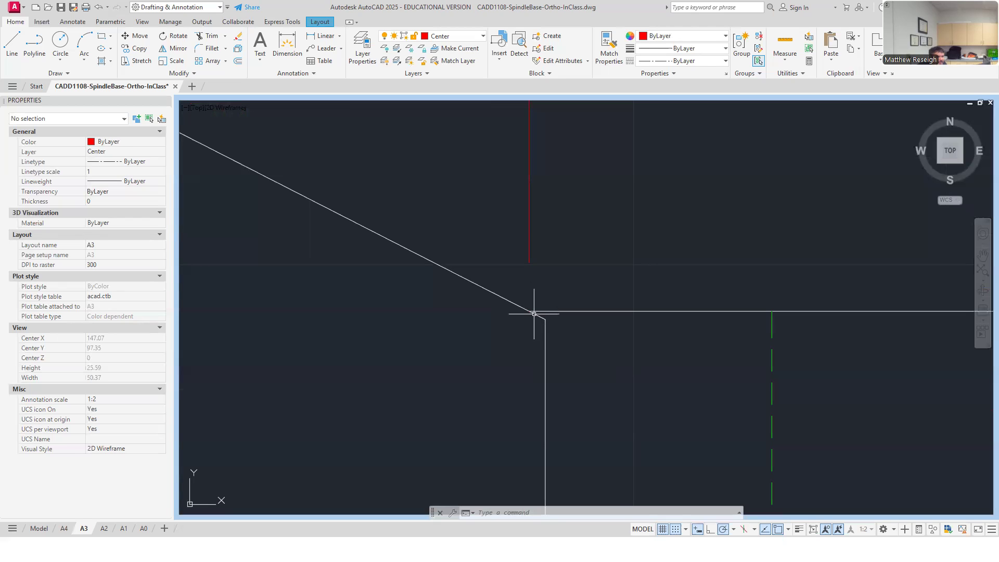
{"action": "scroll", "coordinate": [545, 320], "scroll_direction": "down", "scroll_amount": 6}
{"action": "mouse_move", "coordinate": [546, 320]}
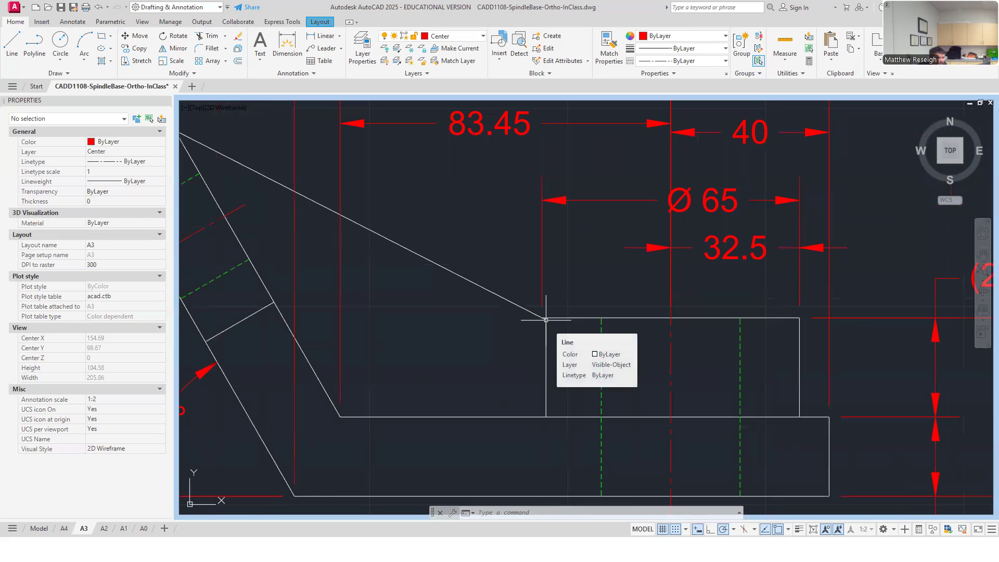
{"action": "scroll", "coordinate": [546, 333], "scroll_direction": "down", "scroll_amount": 5}
{"action": "scroll", "coordinate": [550, 335], "scroll_direction": "up", "scroll_amount": 3}
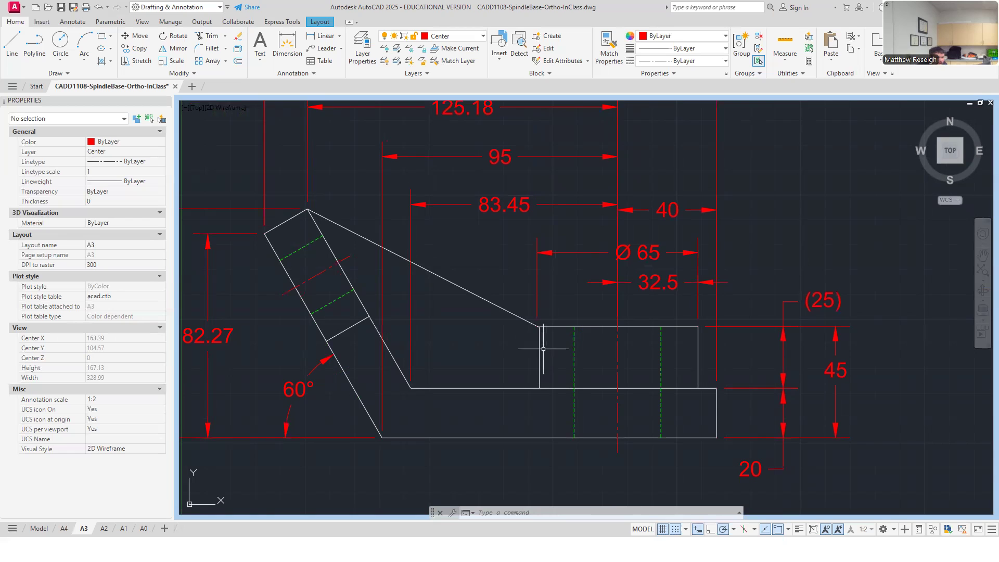
{"action": "scroll", "coordinate": [523, 346], "scroll_direction": "down", "scroll_amount": 4}
{"action": "scroll", "coordinate": [522, 349], "scroll_direction": "up", "scroll_amount": 4}
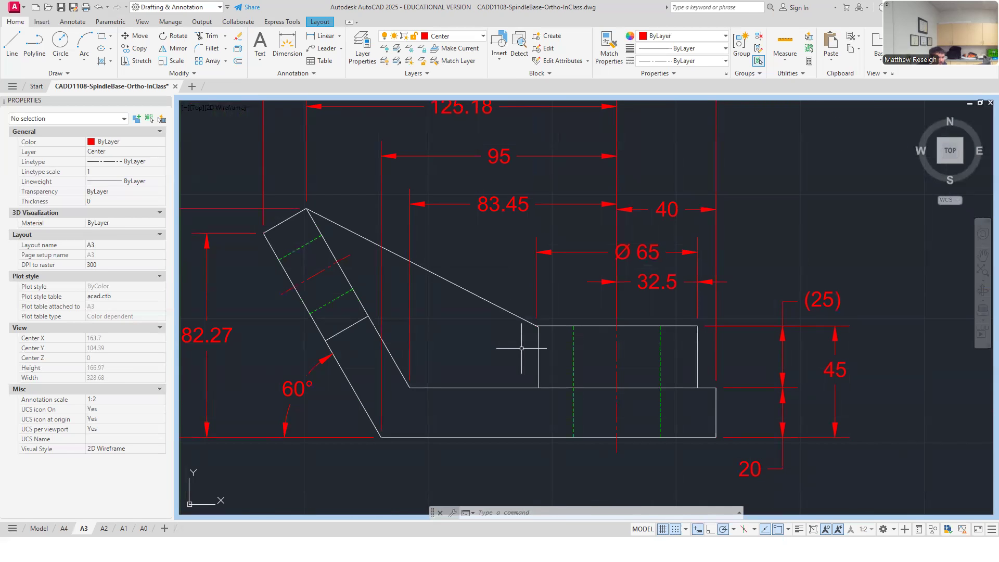
{"action": "scroll", "coordinate": [521, 348], "scroll_direction": "up", "scroll_amount": 4}
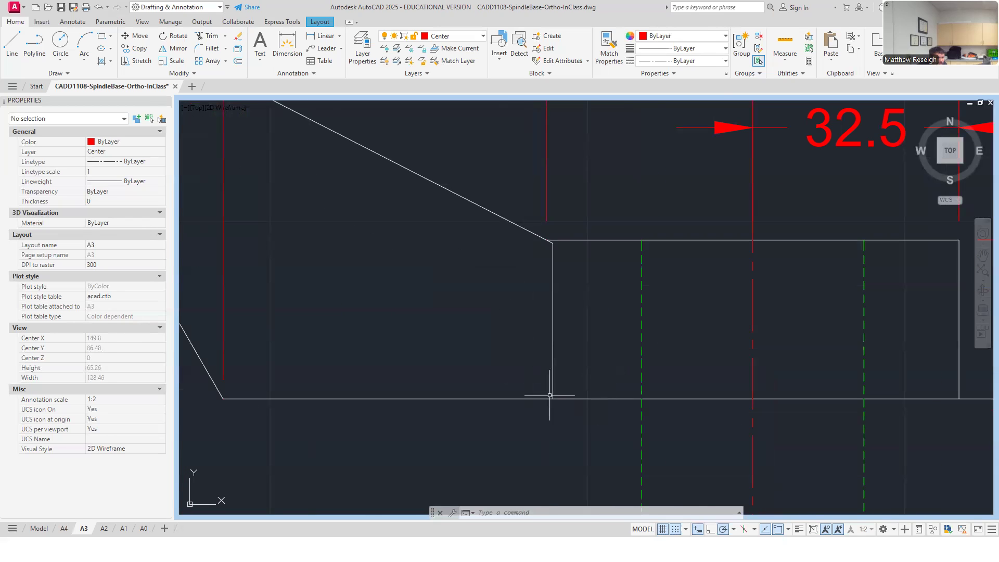
{"action": "scroll", "coordinate": [551, 400], "scroll_direction": "up", "scroll_amount": 2}
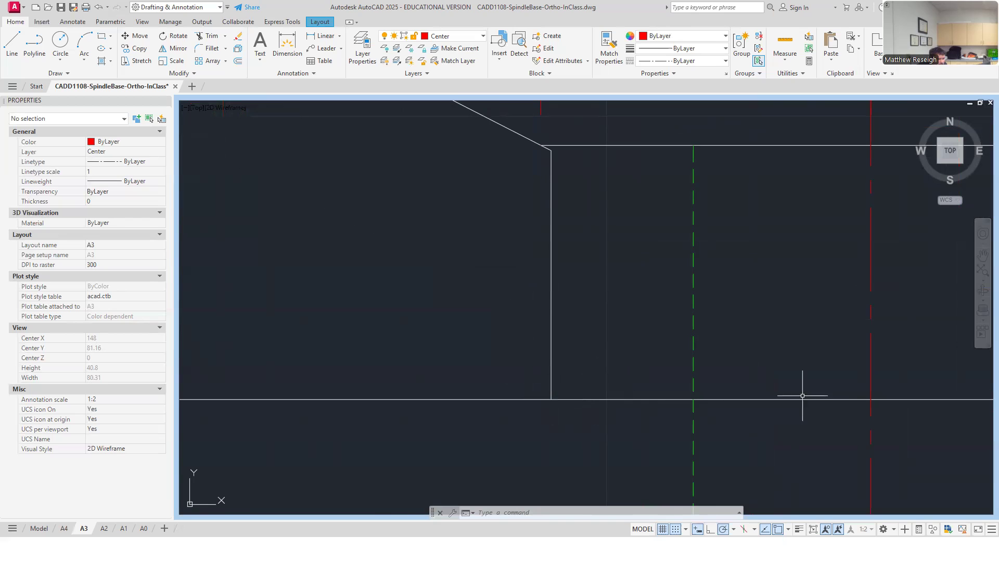
{"action": "scroll", "coordinate": [565, 374], "scroll_direction": "down", "scroll_amount": 3}
{"action": "scroll", "coordinate": [567, 264], "scroll_direction": "up", "scroll_amount": 3}
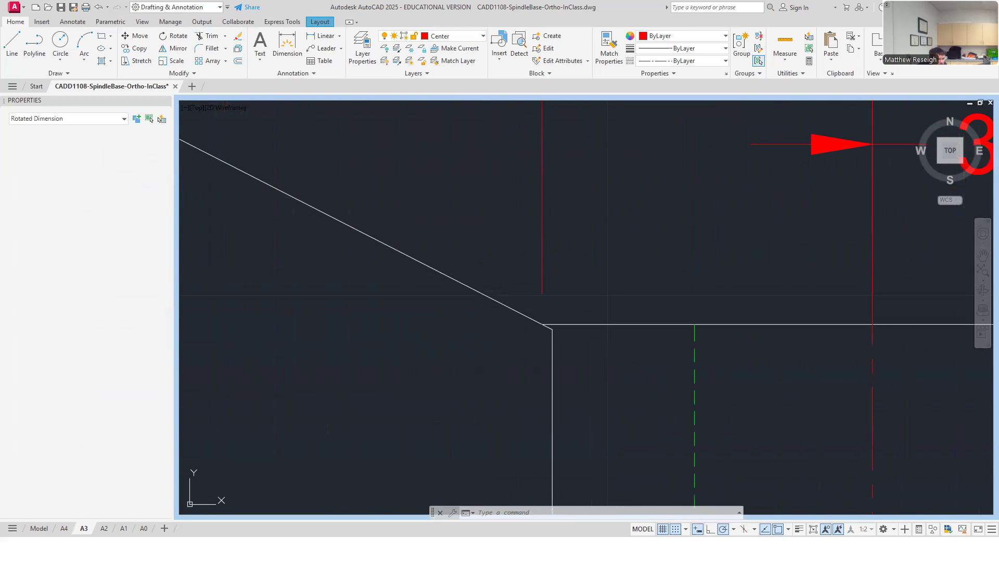
{"action": "scroll", "coordinate": [544, 325], "scroll_direction": "up", "scroll_amount": 4}
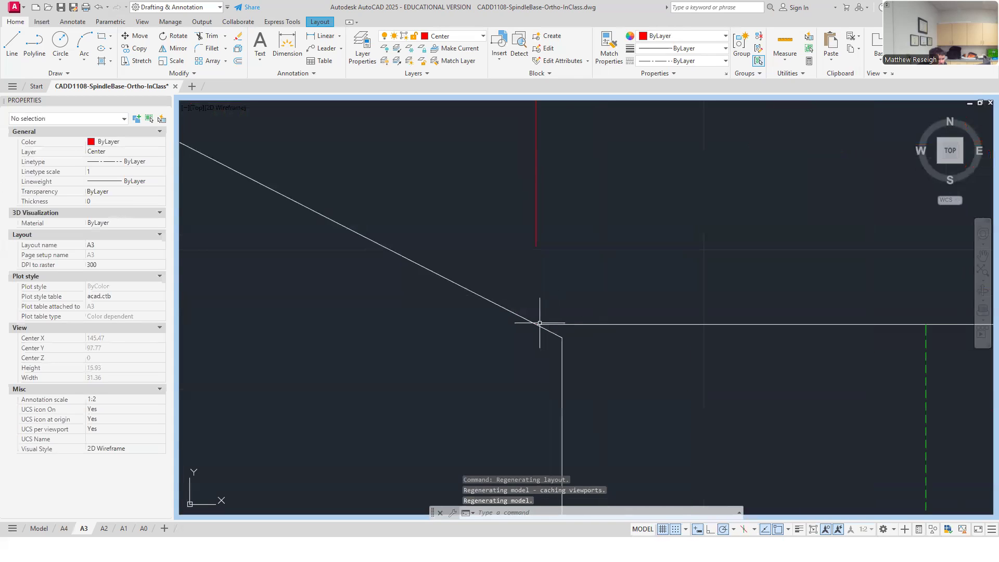
{"action": "left_click", "coordinate": [565, 344]}
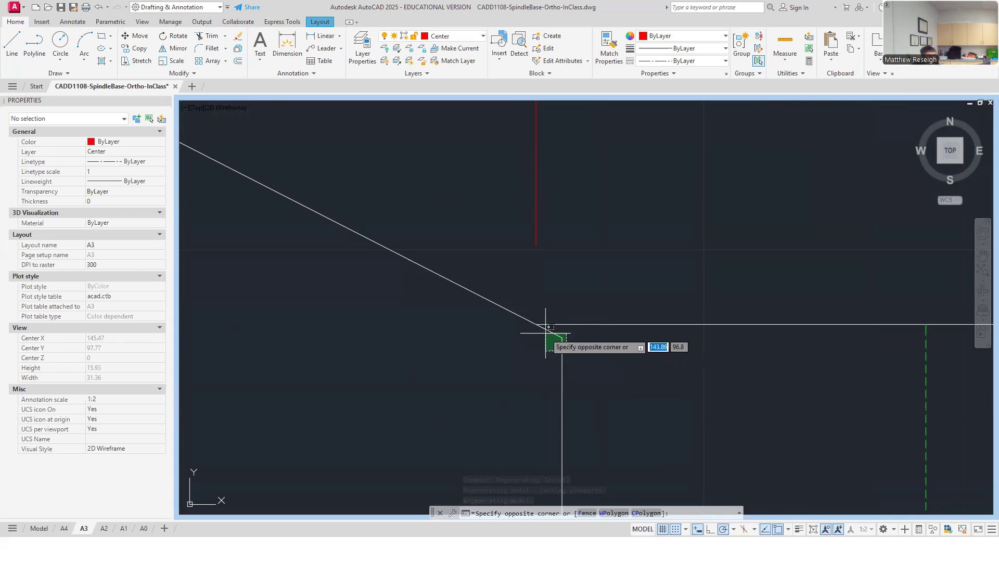
{"action": "key", "text": "Escape"}
{"action": "left_click", "coordinate": [563, 348]}
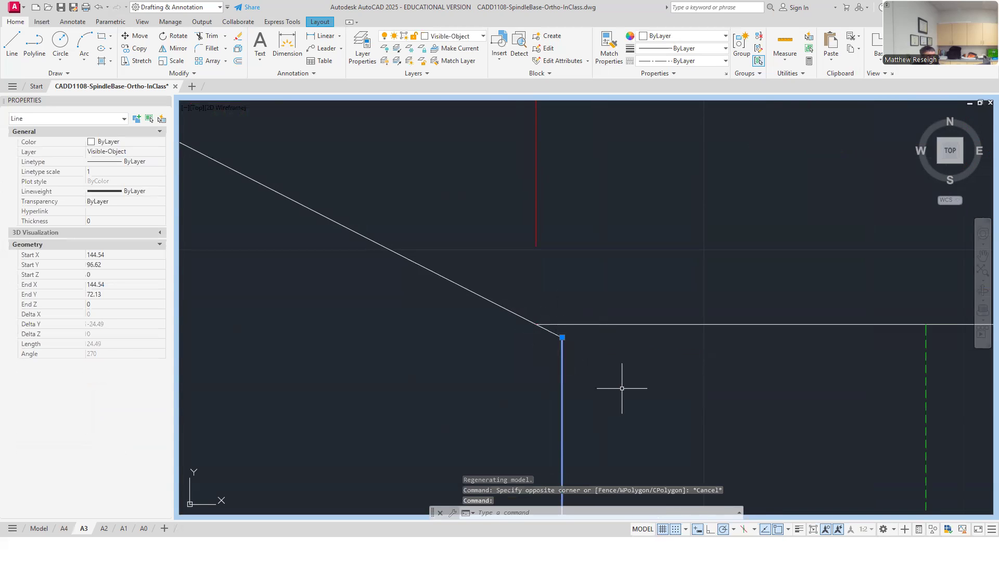
{"action": "scroll", "coordinate": [622, 388], "scroll_direction": "down", "scroll_amount": 4}
{"action": "key", "text": "Escape"}
{"action": "key", "text": "Escape"}
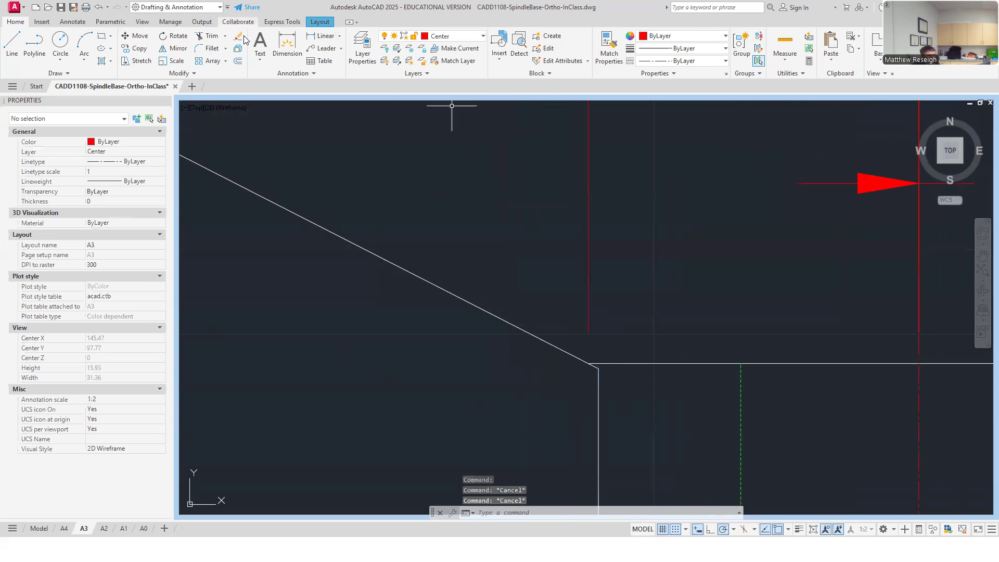
{"action": "left_click", "coordinate": [289, 51]}
{"action": "scroll", "coordinate": [584, 401], "scroll_direction": "up", "scroll_amount": 3}
{"action": "left_click", "coordinate": [671, 362]}
{"action": "scroll", "coordinate": [599, 363], "scroll_direction": "up", "scroll_amount": 5}
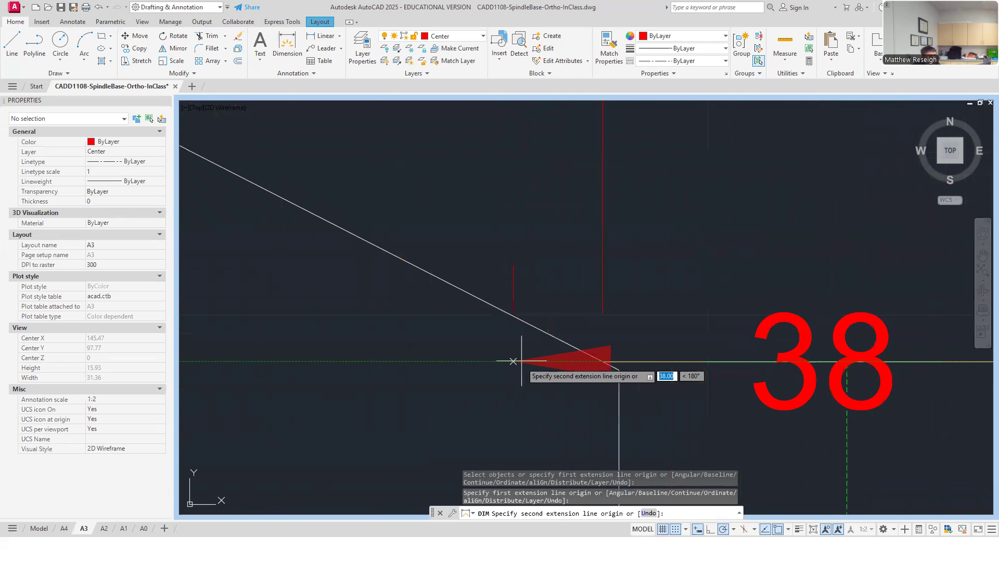
{"action": "left_click", "coordinate": [619, 370]}
{"action": "scroll", "coordinate": [620, 370], "scroll_direction": "down", "scroll_amount": 5}
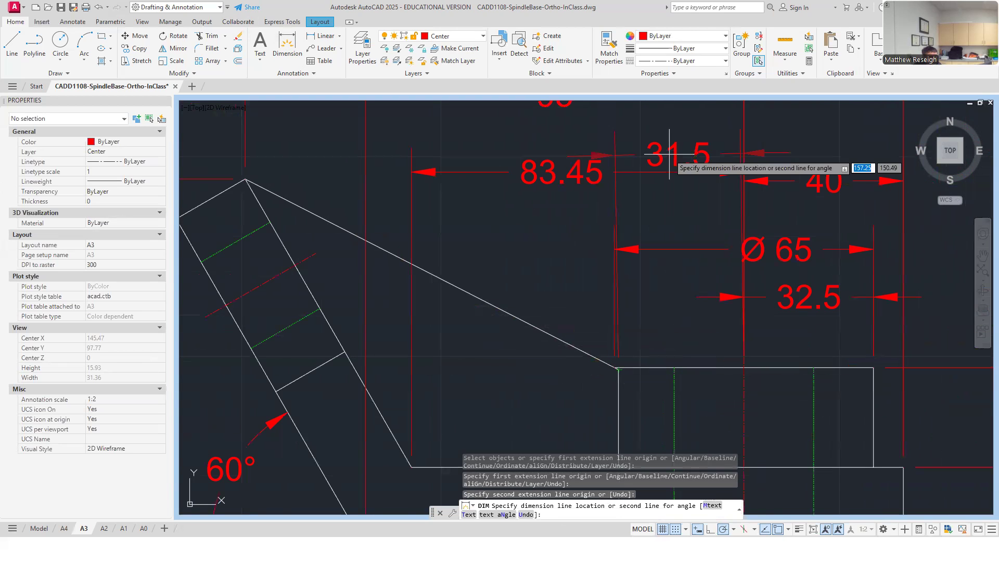
{"action": "key", "text": "Escape"}
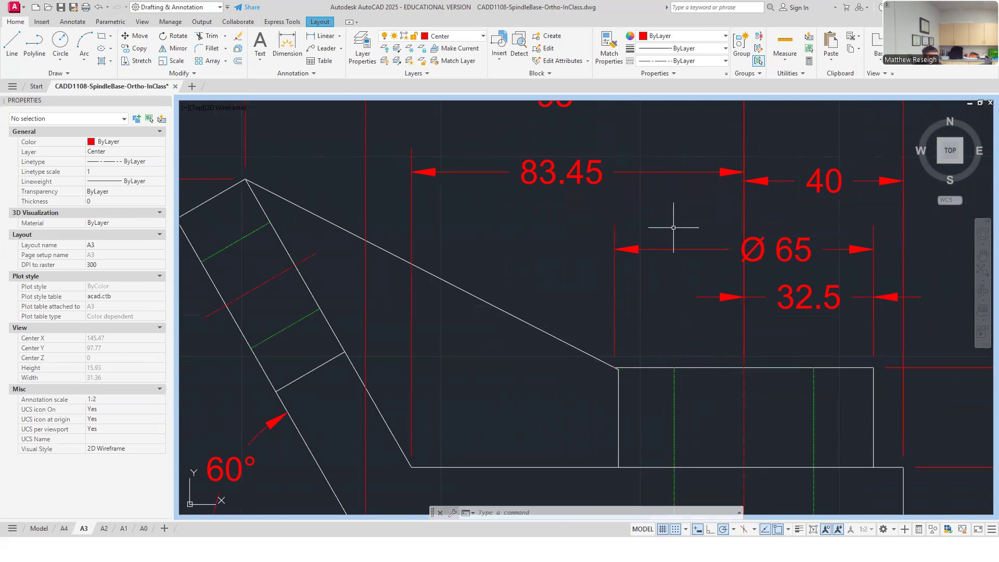
- Dimension the horizontal distance from the boss's centerline to its left vertical edge, placing it between the Ø 65 and 32.5 dimensions
{"action": "left_click", "coordinate": [67, 23]}
{"action": "left_click", "coordinate": [15, 22]}
{"action": "left_click", "coordinate": [287, 46]}
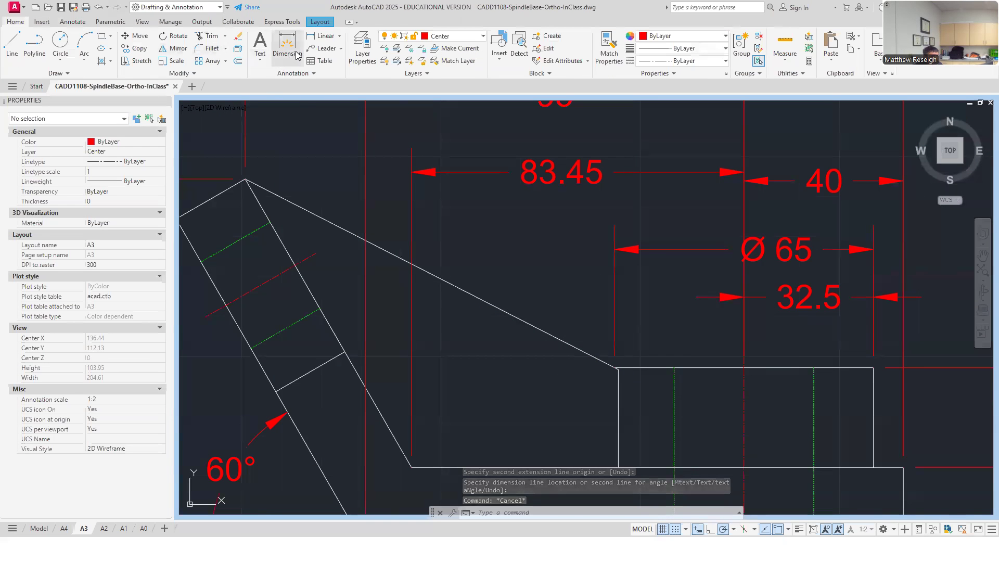
{"action": "scroll", "coordinate": [682, 388], "scroll_direction": "up", "scroll_amount": 3}
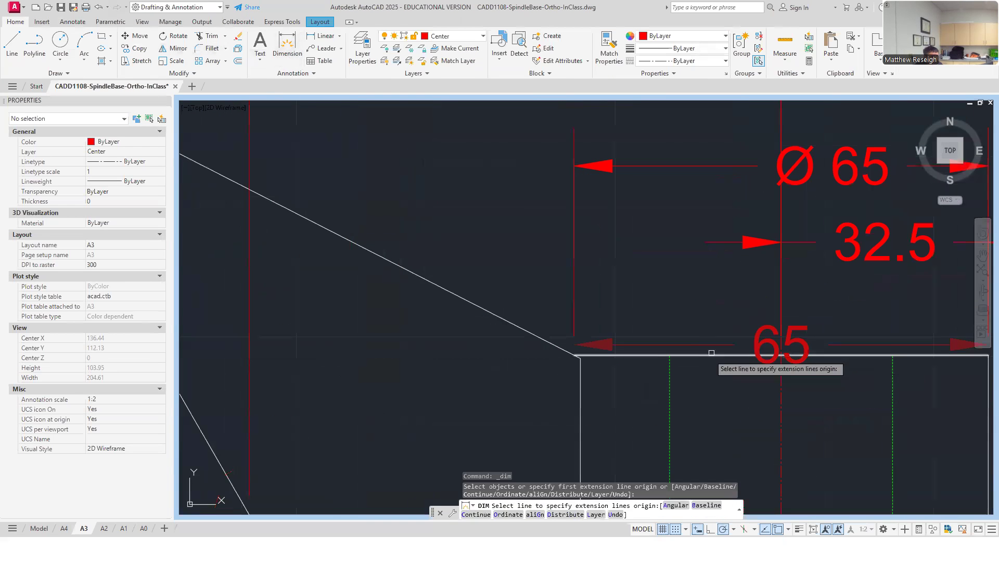
{"action": "left_click", "coordinate": [781, 356]}
{"action": "scroll", "coordinate": [599, 346], "scroll_direction": "up", "scroll_amount": 4}
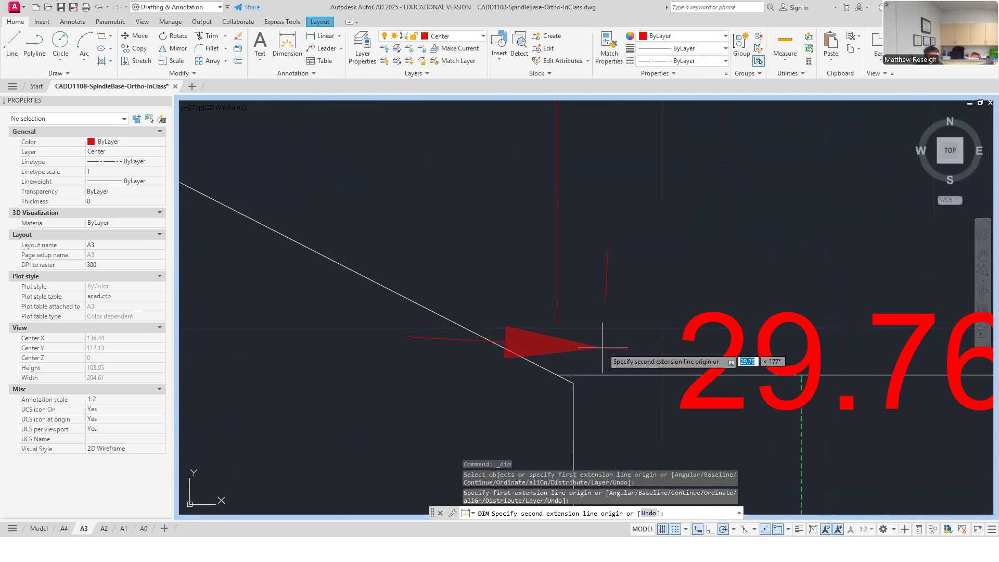
{"action": "left_click", "coordinate": [570, 382]}
{"action": "scroll", "coordinate": [570, 383], "scroll_direction": "down", "scroll_amount": 3}
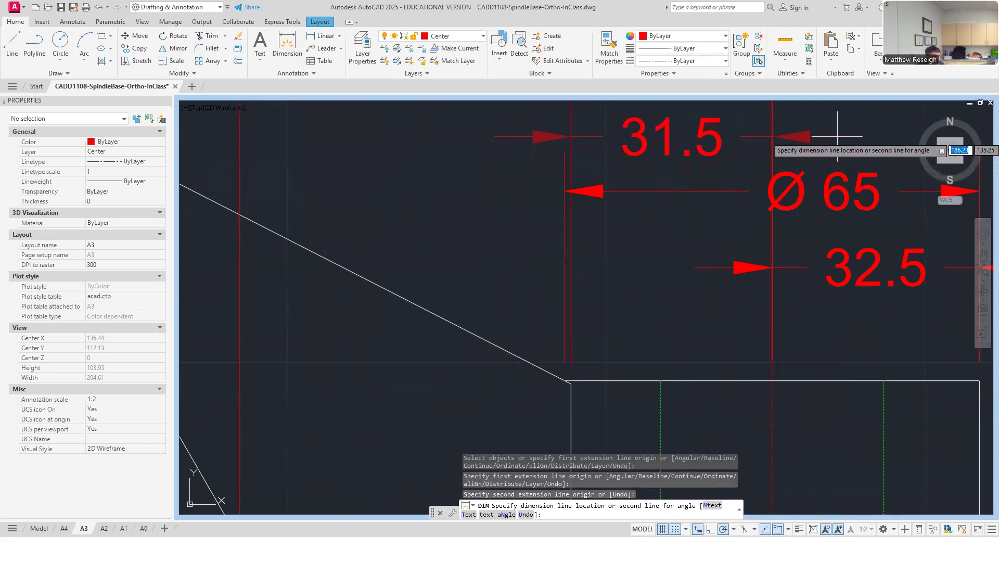
{"action": "left_click", "coordinate": [876, 230]}
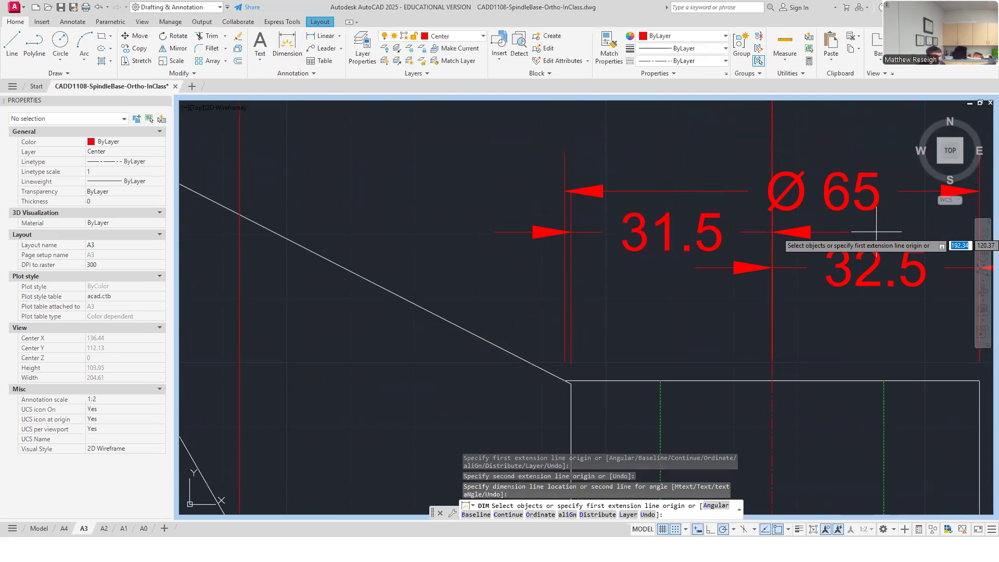
{"action": "key", "text": "Return"}
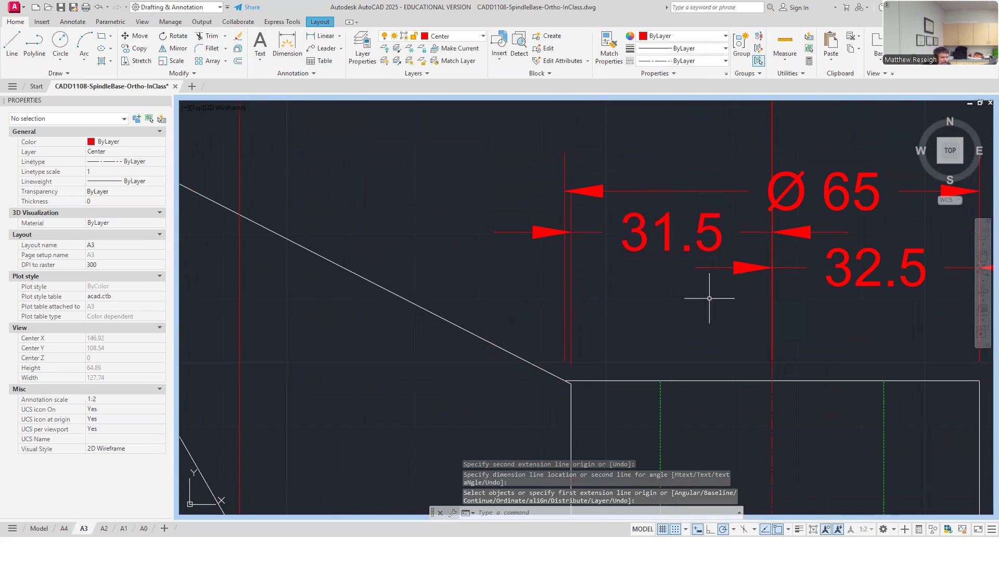
- Examine the corner where the sloped edge meets the boss in the front view
{"action": "scroll", "coordinate": [709, 298], "scroll_direction": "down", "scroll_amount": 2}
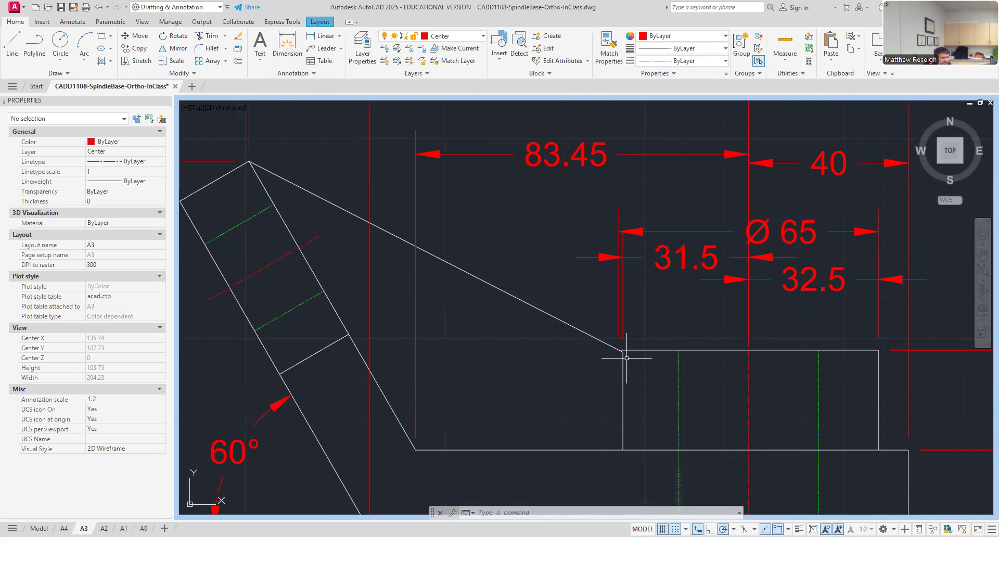
{"action": "scroll", "coordinate": [626, 354], "scroll_direction": "up", "scroll_amount": 3}
{"action": "scroll", "coordinate": [624, 353], "scroll_direction": "down", "scroll_amount": 5}
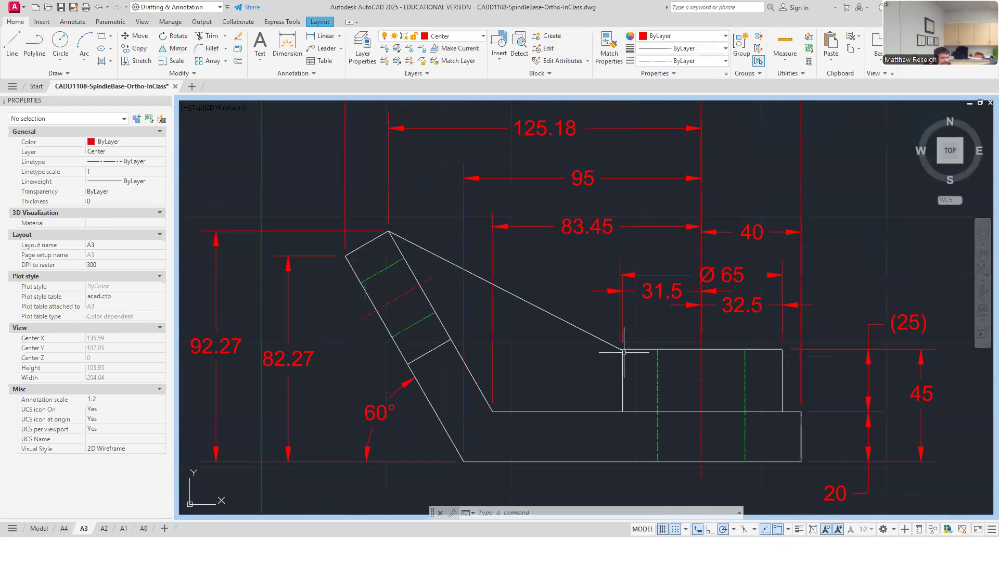
{"action": "scroll", "coordinate": [624, 352], "scroll_direction": "up", "scroll_amount": 2}
{"action": "scroll", "coordinate": [618, 339], "scroll_direction": "down", "scroll_amount": 4}
{"action": "scroll", "coordinate": [619, 335], "scroll_direction": "up", "scroll_amount": 2}
{"action": "scroll", "coordinate": [621, 347], "scroll_direction": "up", "scroll_amount": 2}
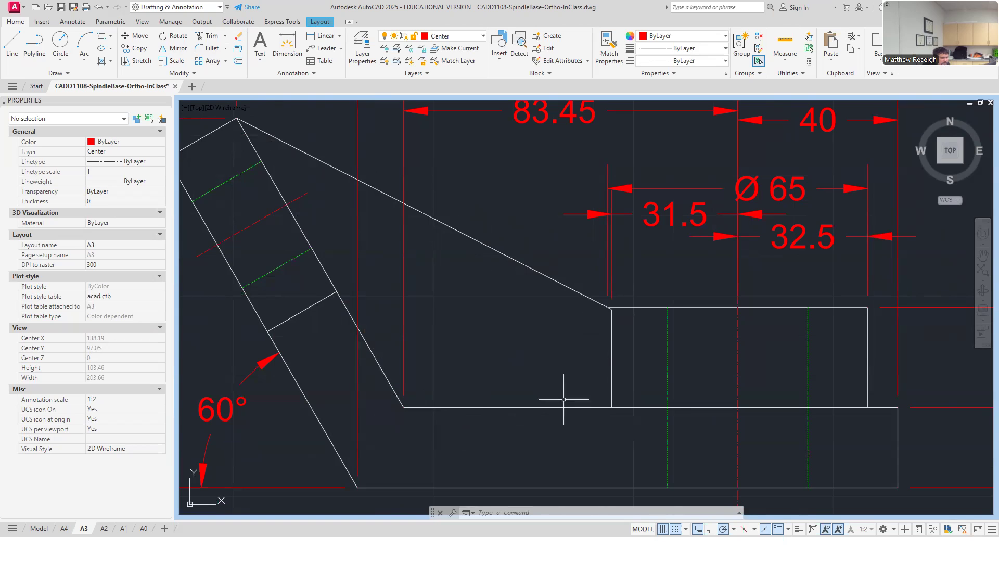
{"action": "scroll", "coordinate": [631, 304], "scroll_direction": "up", "scroll_amount": 3}
{"action": "scroll", "coordinate": [581, 324], "scroll_direction": "down", "scroll_amount": 8}
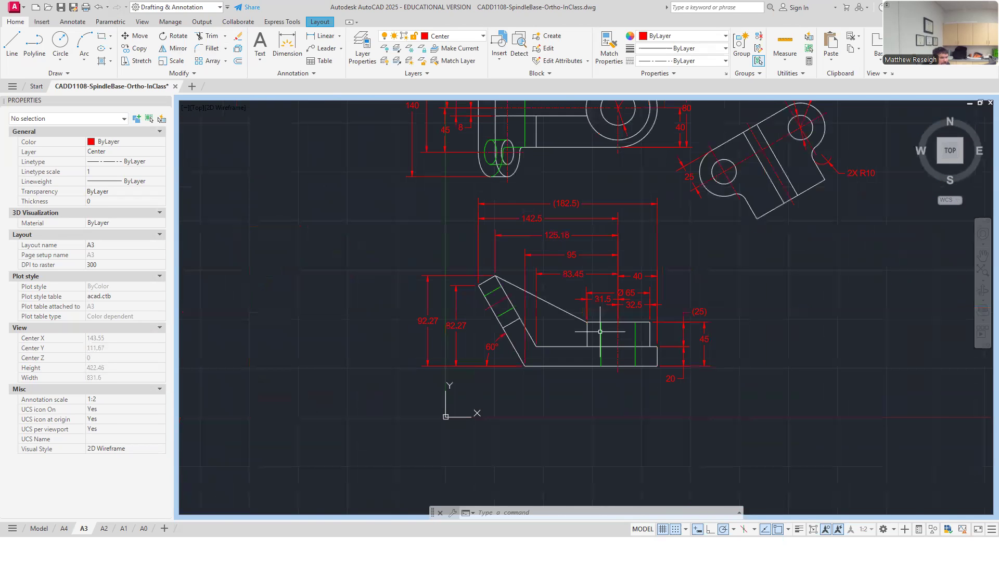
- Dimension the height from the base's bottom edge to the upper end of the boss's left vertical edge, placing it just inside the 45 dimension
{"action": "left_click", "coordinate": [287, 44]}
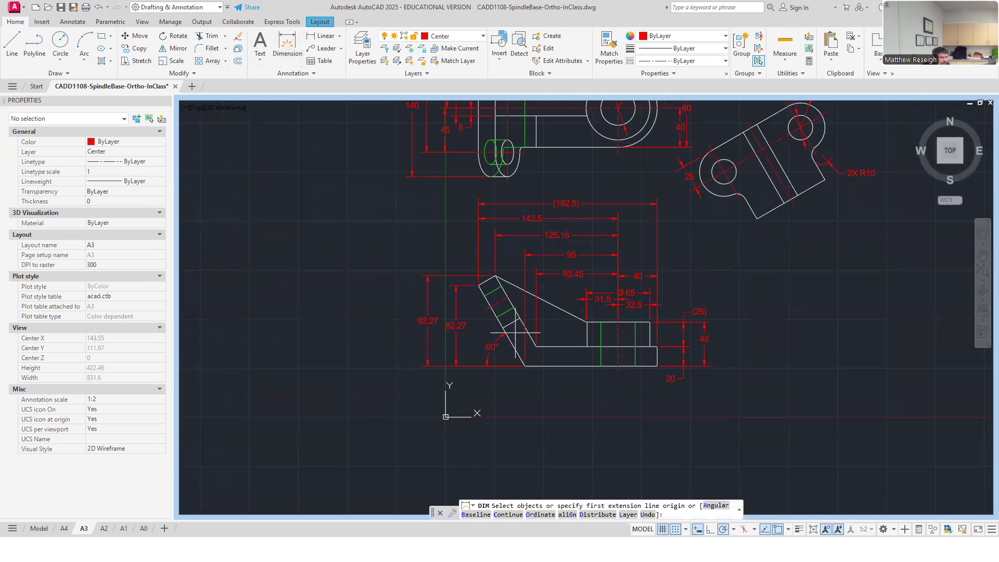
{"action": "scroll", "coordinate": [670, 365], "scroll_direction": "up", "scroll_amount": 3}
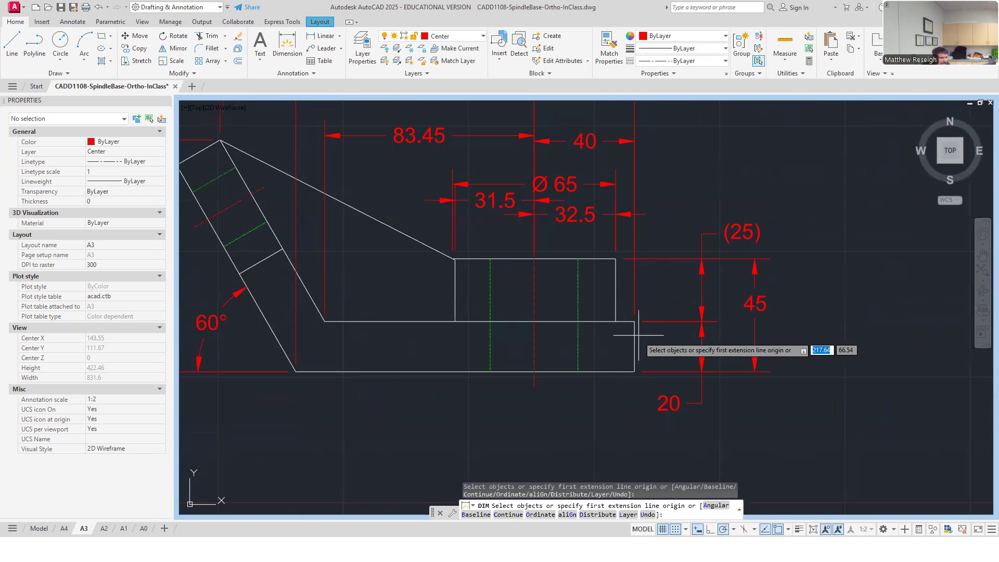
{"action": "left_click", "coordinate": [634, 371]}
{"action": "scroll", "coordinate": [471, 276], "scroll_direction": "up", "scroll_amount": 6}
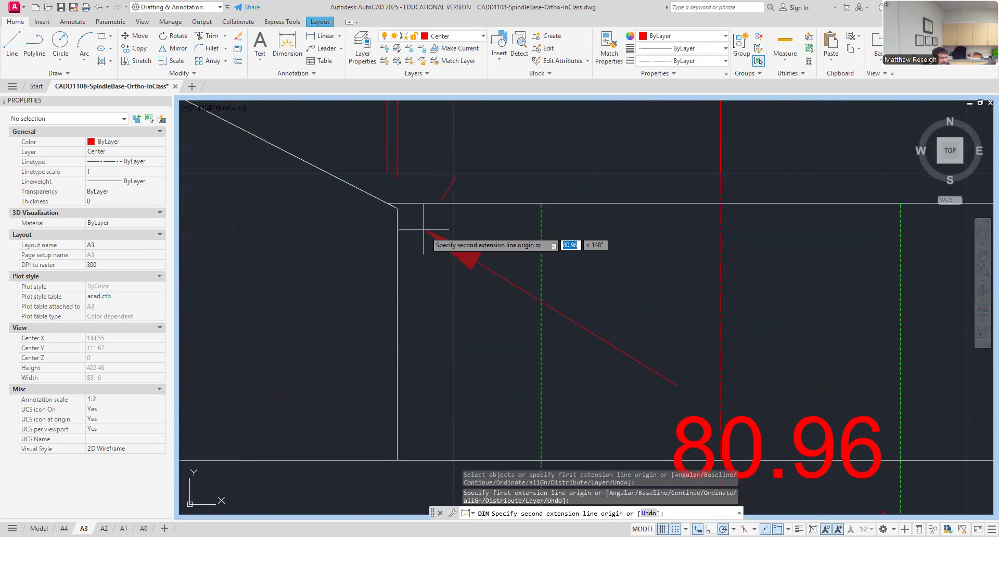
{"action": "left_click", "coordinate": [454, 259]}
{"action": "scroll", "coordinate": [396, 211], "scroll_direction": "down", "scroll_amount": 3}
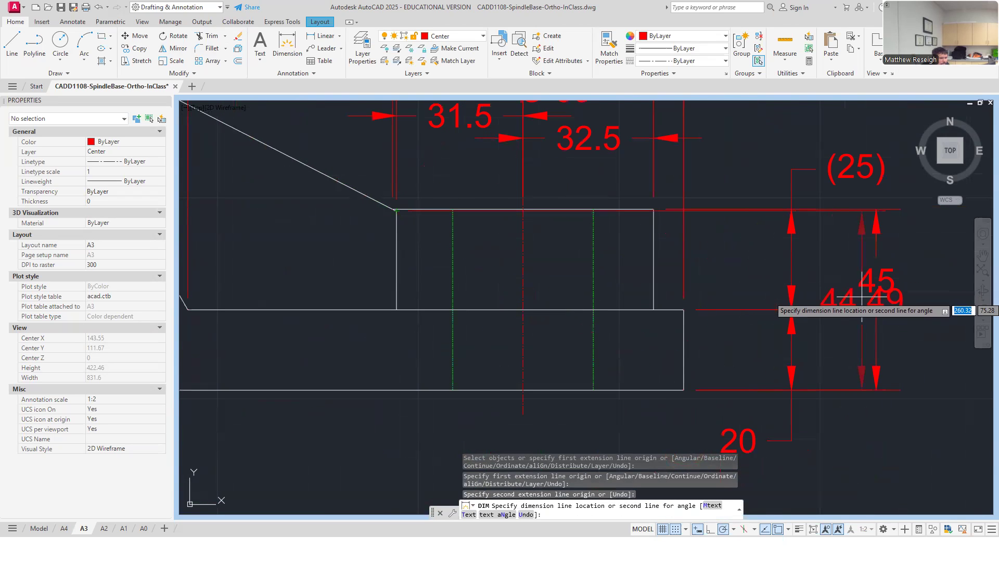
{"action": "left_click", "coordinate": [861, 317]}
{"action": "scroll", "coordinate": [801, 289], "scroll_direction": "down", "scroll_amount": 1}
{"action": "scroll", "coordinate": [887, 288], "scroll_direction": "up", "scroll_amount": 1}
{"action": "scroll", "coordinate": [714, 316], "scroll_direction": "down", "scroll_amount": 2}
{"action": "scroll", "coordinate": [829, 310], "scroll_direction": "up", "scroll_amount": 2}
{"action": "key", "text": "Escape"}
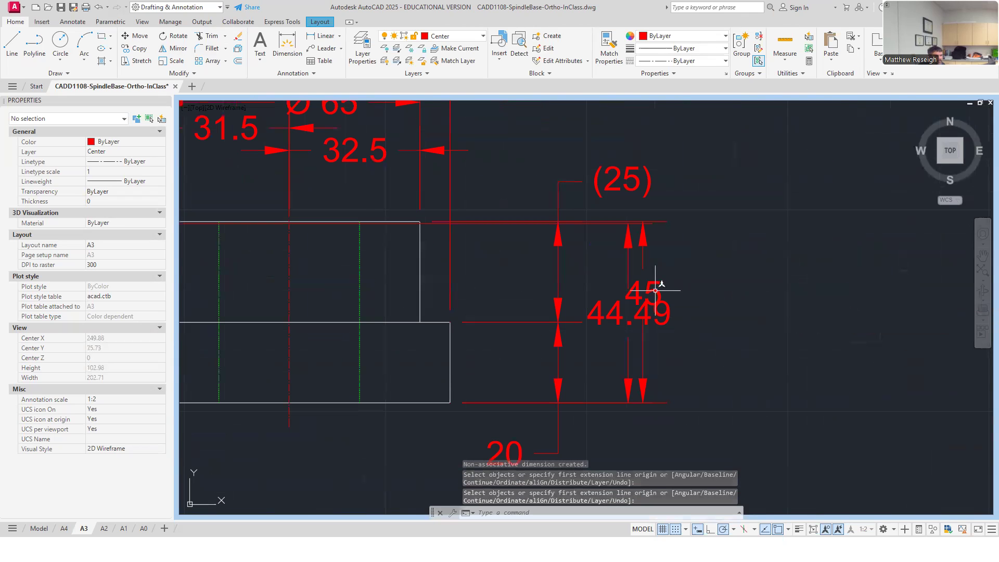
- Move the 45 height dimension farther out from the view, clear of the neighbouring height dimension
{"action": "left_click", "coordinate": [645, 289]}
{"action": "left_click", "coordinate": [645, 289]}
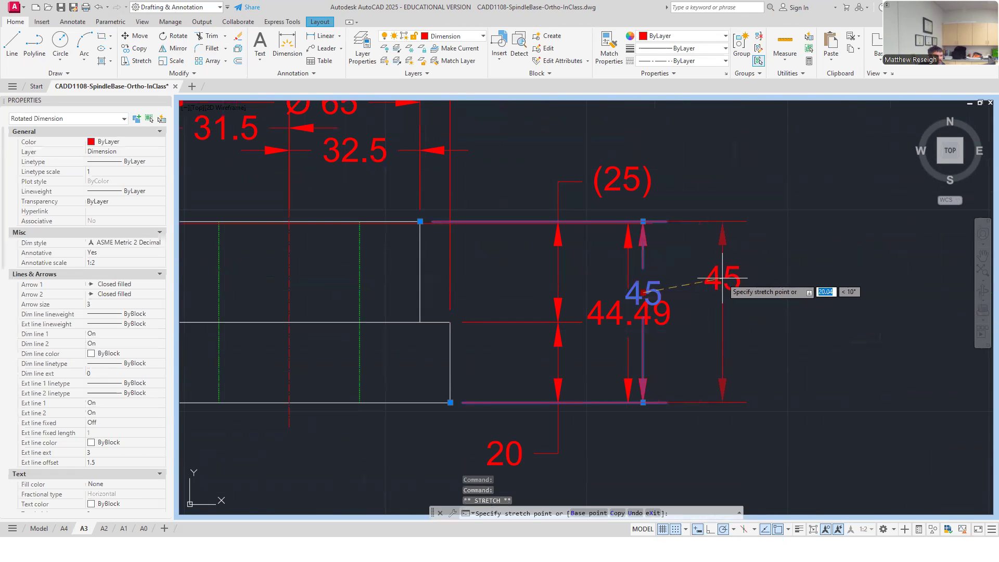
{"action": "left_click", "coordinate": [723, 275]}
{"action": "key", "text": "Escape"}
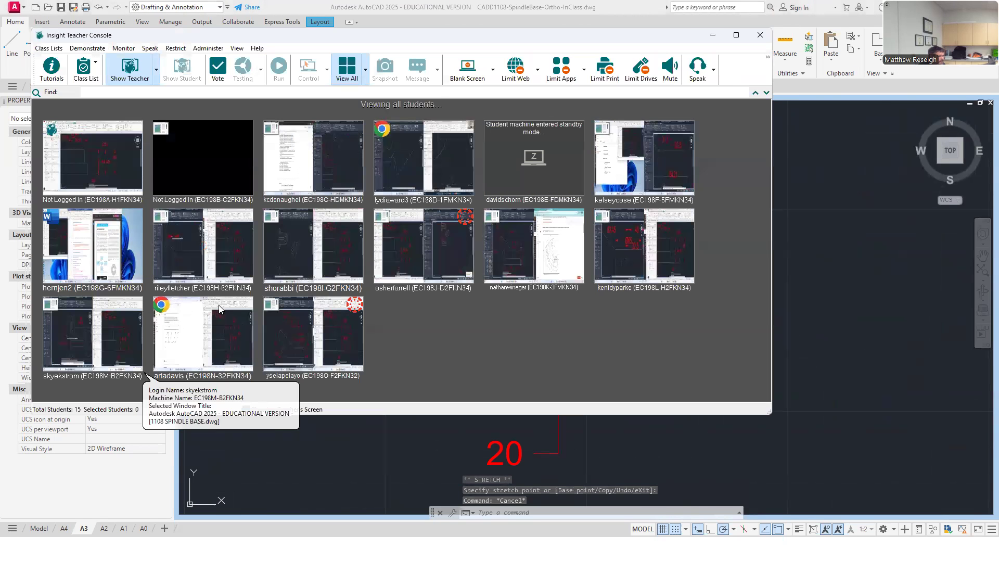
- Stop showing the teacher's screen in Insight Teacher Console and return to the AutoCAD drawing
{"action": "left_click", "coordinate": [156, 70]}
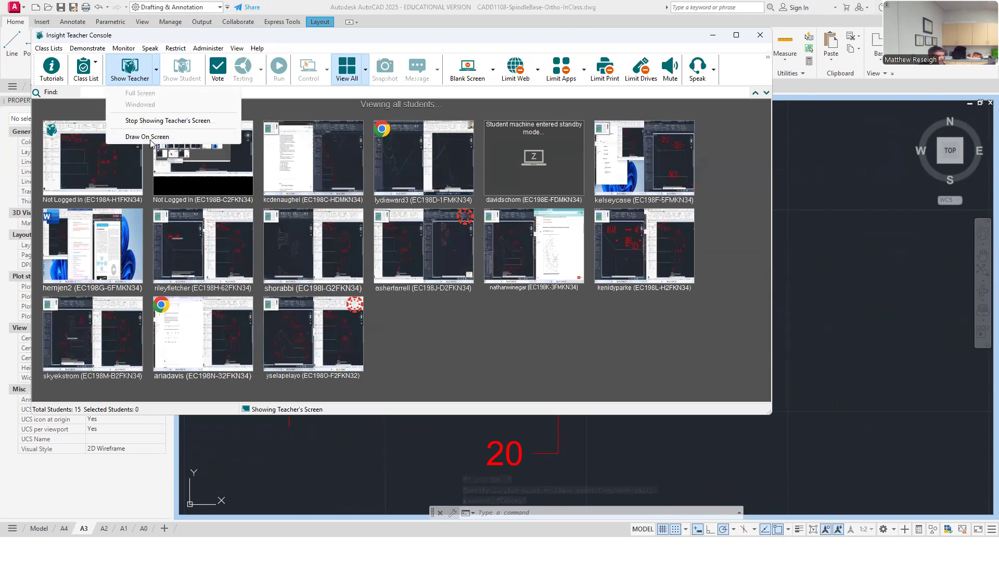
{"action": "left_click", "coordinate": [155, 121]}
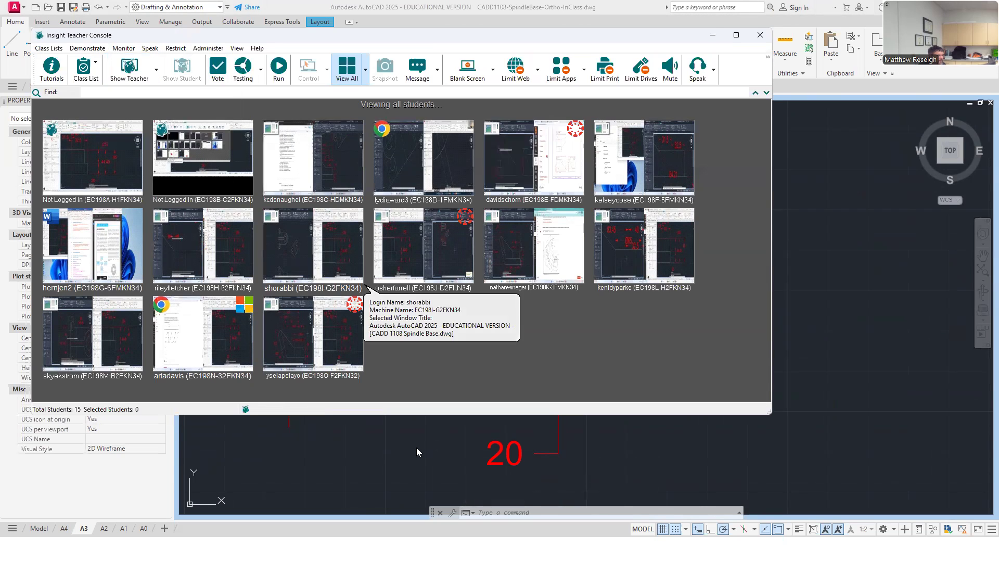
{"action": "left_click", "coordinate": [431, 429]}
- Examine the boss's left vertical edge and upper corner against the new width and height dimensions in the front view
{"action": "scroll", "coordinate": [514, 345], "scroll_direction": "down", "scroll_amount": 6}
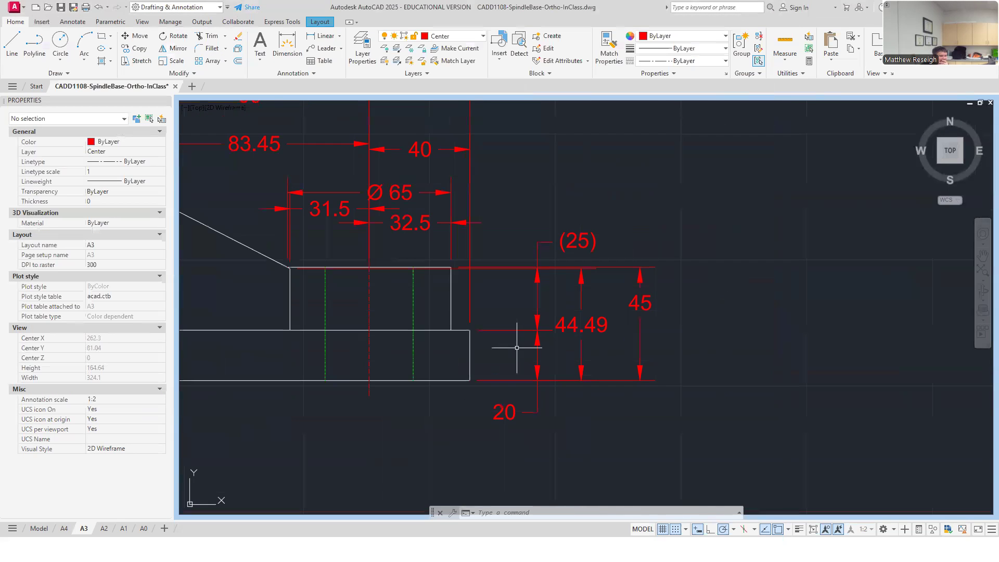
{"action": "scroll", "coordinate": [509, 326], "scroll_direction": "up", "scroll_amount": 4}
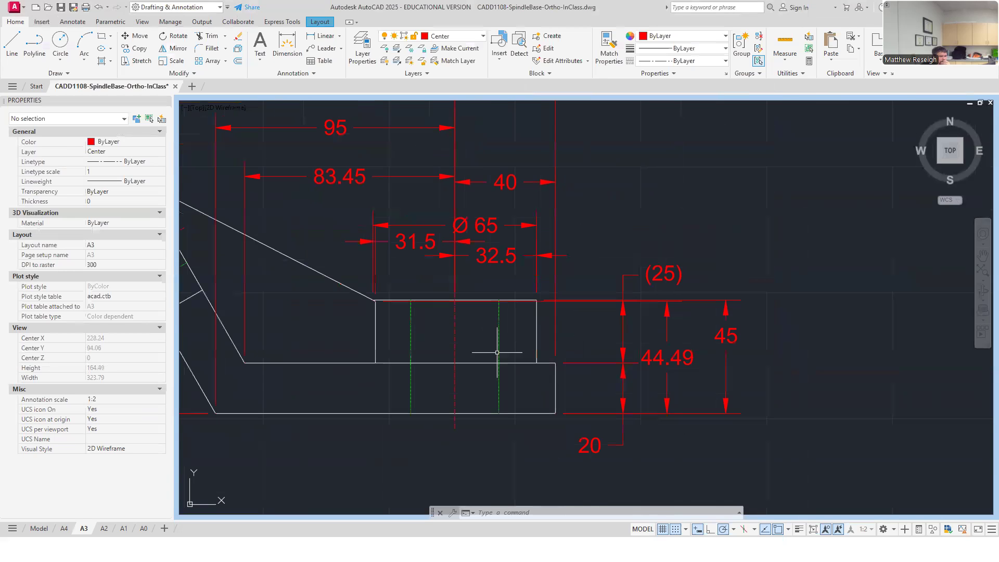
{"action": "scroll", "coordinate": [345, 300], "scroll_direction": "up", "scroll_amount": 1}
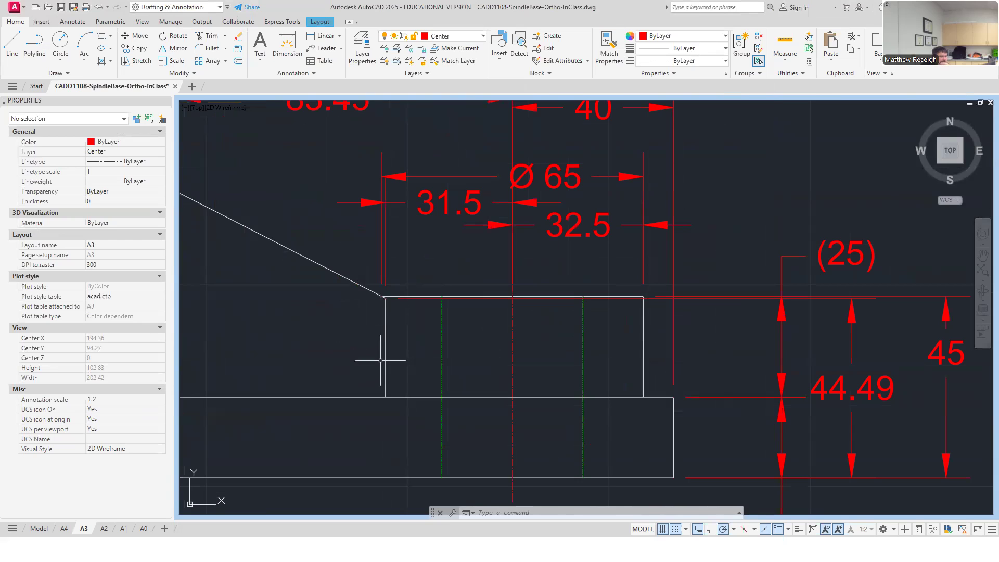
{"action": "scroll", "coordinate": [387, 404], "scroll_direction": "down", "scroll_amount": 4}
{"action": "scroll", "coordinate": [356, 406], "scroll_direction": "up", "scroll_amount": 2}
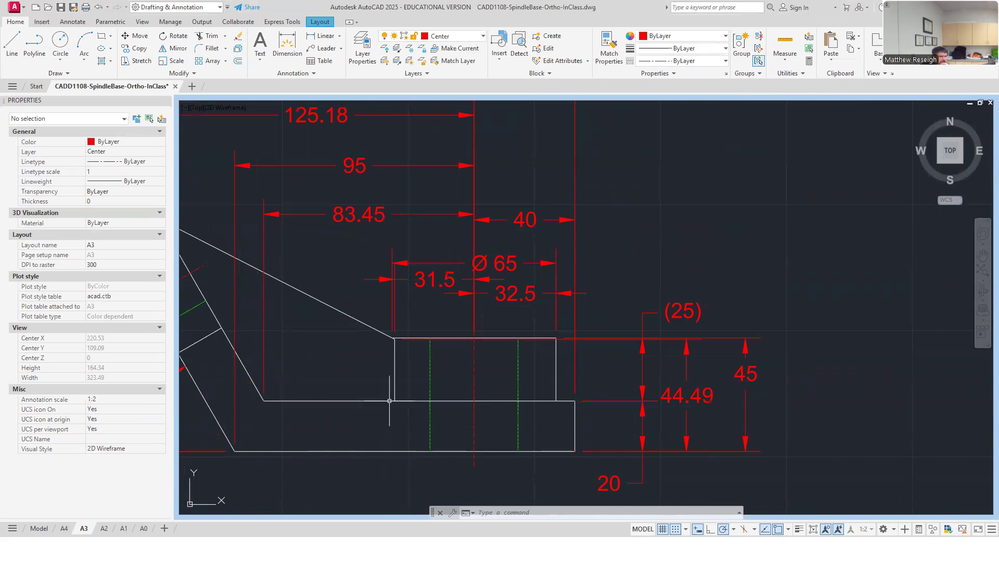
{"action": "scroll", "coordinate": [387, 395], "scroll_direction": "up", "scroll_amount": 4}
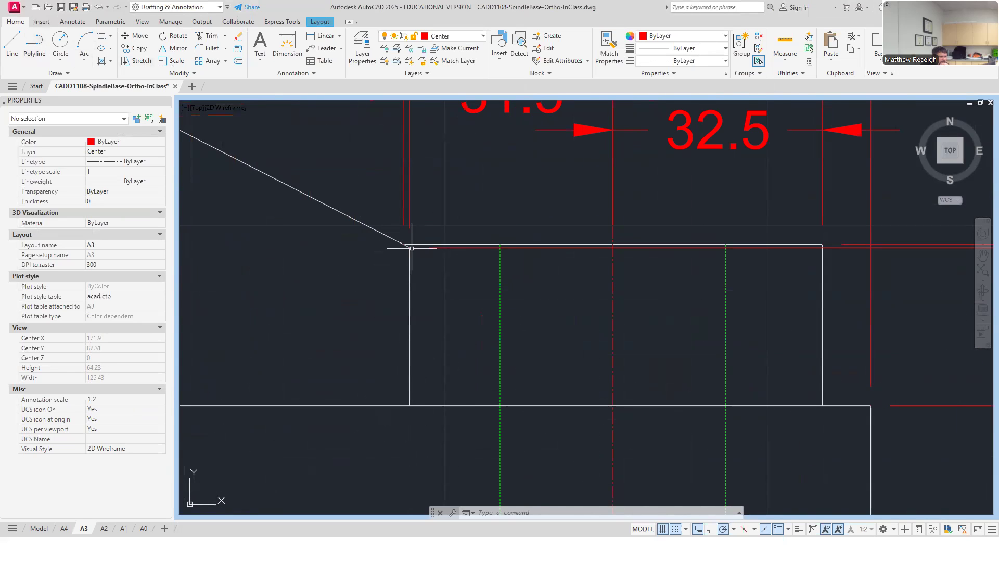
{"action": "scroll", "coordinate": [410, 258], "scroll_direction": "down", "scroll_amount": 2}
{"action": "scroll", "coordinate": [415, 268], "scroll_direction": "up", "scroll_amount": 4}
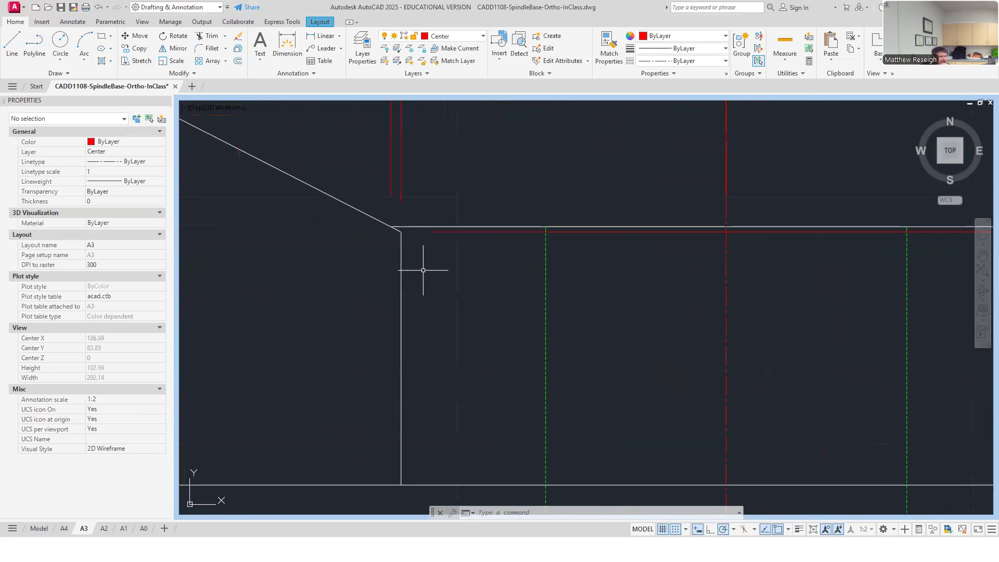
{"action": "scroll", "coordinate": [400, 487], "scroll_direction": "down", "scroll_amount": 8}
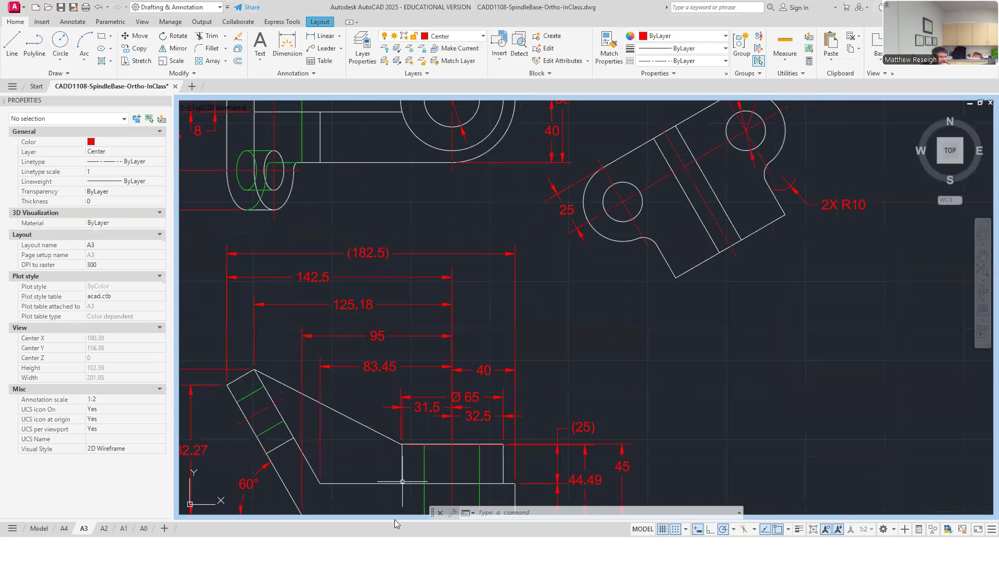
{"action": "scroll", "coordinate": [398, 486], "scroll_direction": "up", "scroll_amount": 6}
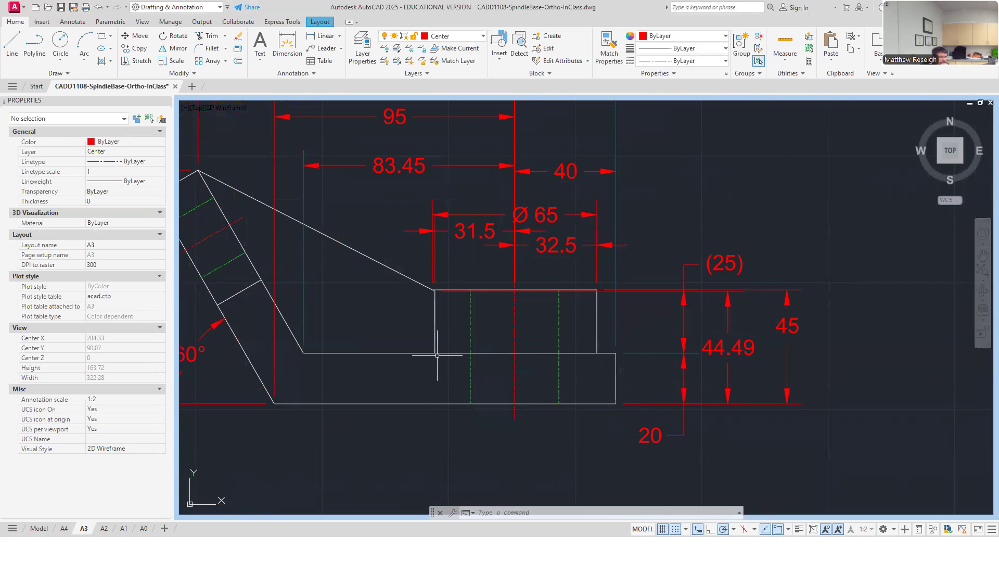
{"action": "scroll", "coordinate": [419, 311], "scroll_direction": "up", "scroll_amount": 2}
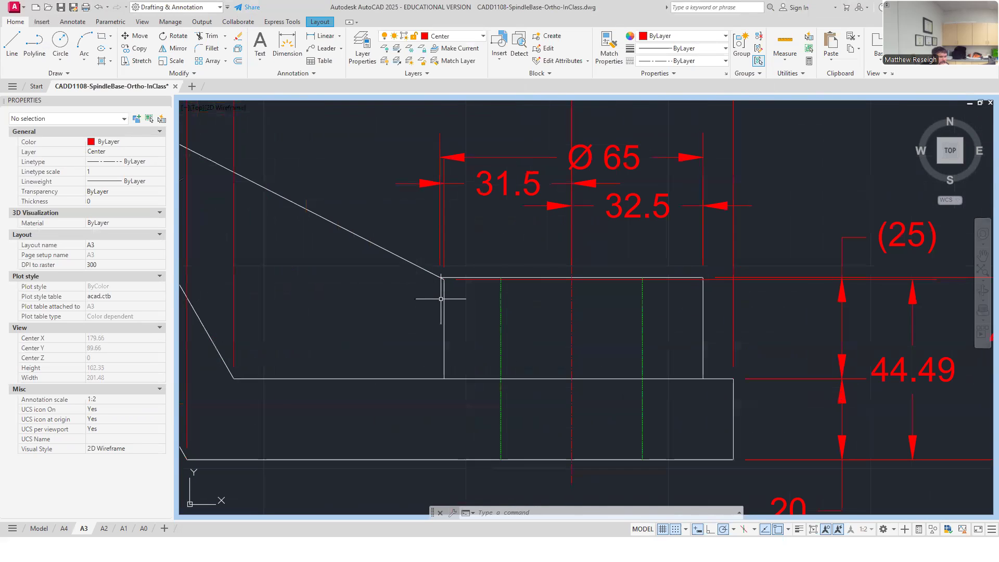
- Check which points the 31.5 dimension is attached to and inspect the boss's corner at the sloped edge
{"action": "left_click", "coordinate": [504, 183]}
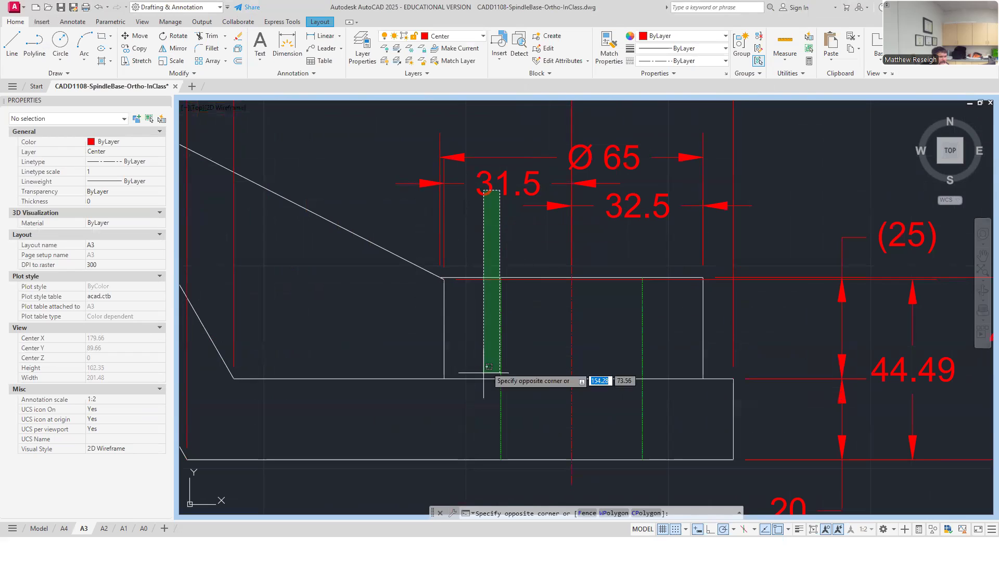
{"action": "key", "text": "Escape"}
{"action": "key", "text": "Escape"}
{"action": "left_click", "coordinate": [489, 186]}
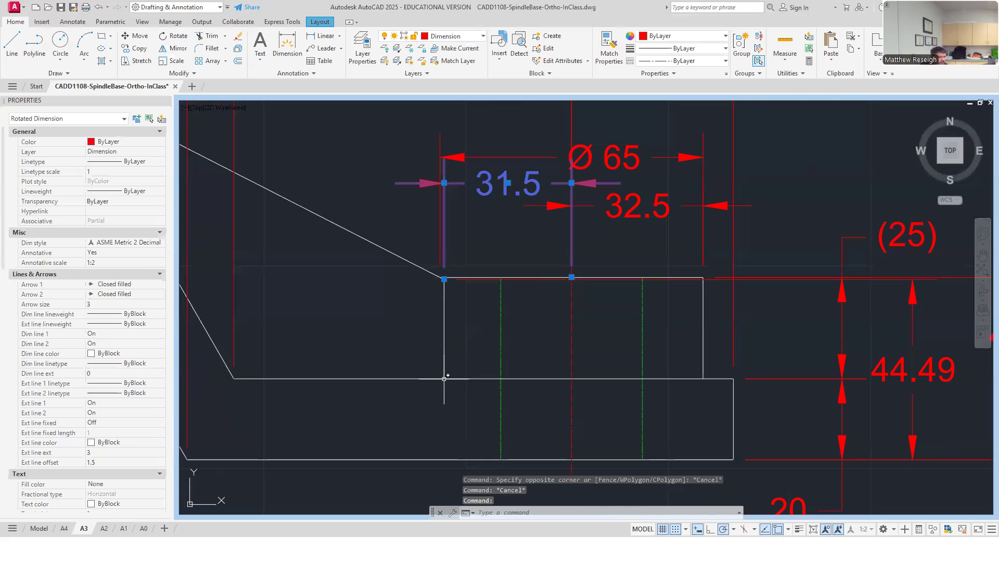
{"action": "key", "text": "Escape"}
{"action": "scroll", "coordinate": [447, 379], "scroll_direction": "down", "scroll_amount": 2}
{"action": "scroll", "coordinate": [447, 379], "scroll_direction": "down", "scroll_amount": 4}
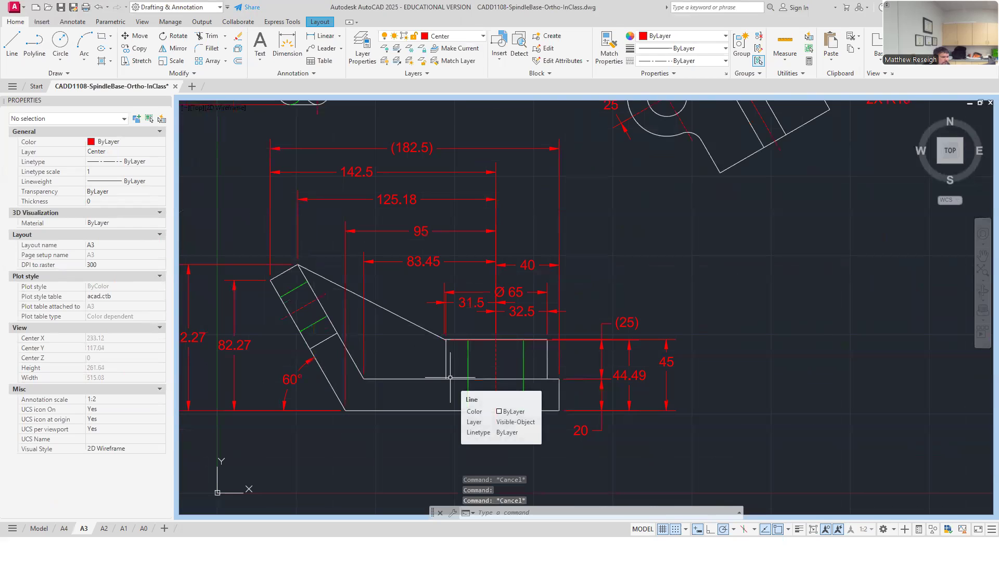
{"action": "scroll", "coordinate": [438, 336], "scroll_direction": "up", "scroll_amount": 6}
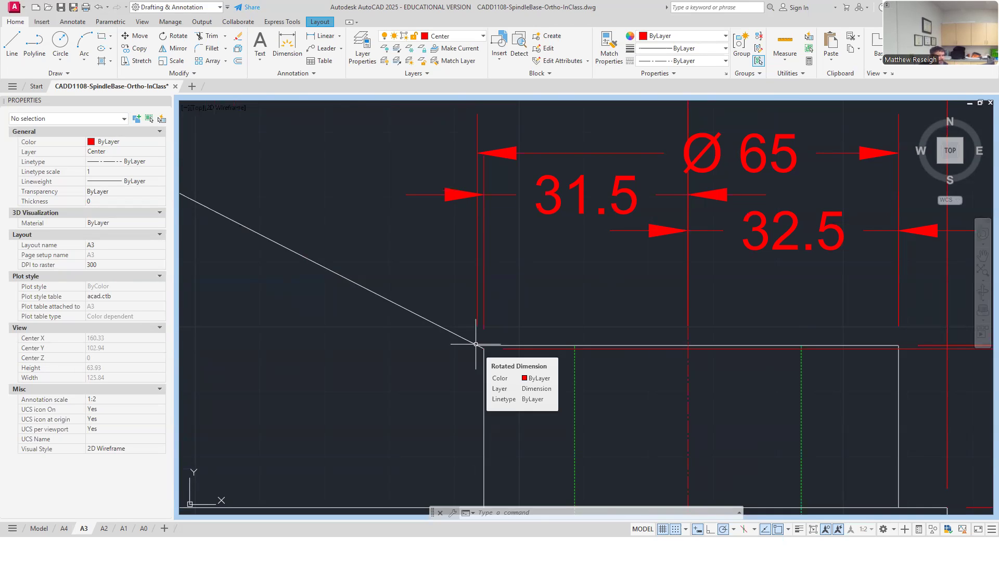
- Draw a vertical line 8 mm long from the boss circle's left quadrant up to the rib's upper edge in the top view
{"action": "scroll", "coordinate": [476, 344], "scroll_direction": "down", "scroll_amount": 12}
{"action": "scroll", "coordinate": [460, 263], "scroll_direction": "up", "scroll_amount": 12}
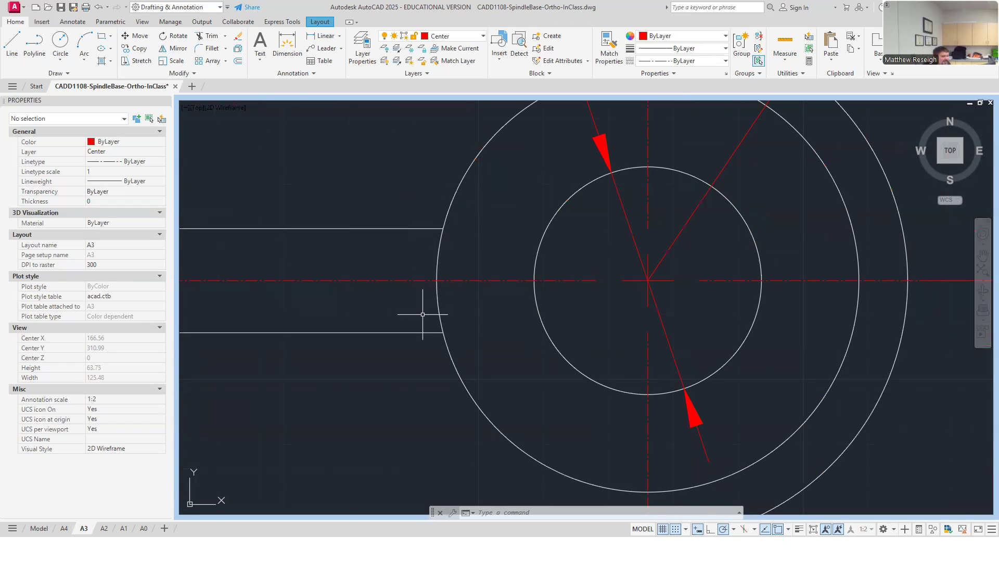
{"action": "scroll", "coordinate": [419, 311], "scroll_direction": "down", "scroll_amount": 4}
{"action": "scroll", "coordinate": [419, 311], "scroll_direction": "up", "scroll_amount": 4}
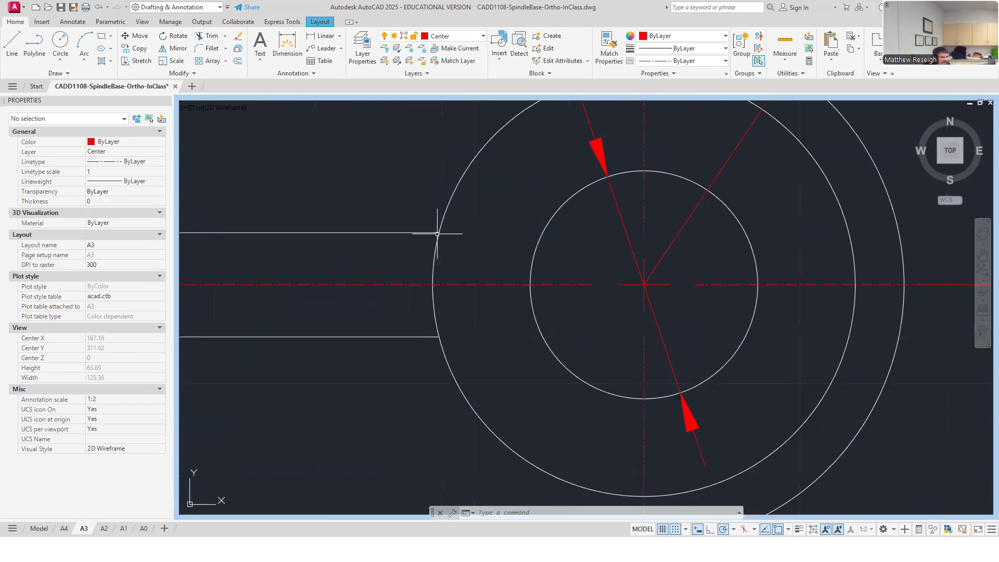
{"action": "left_click", "coordinate": [15, 47]}
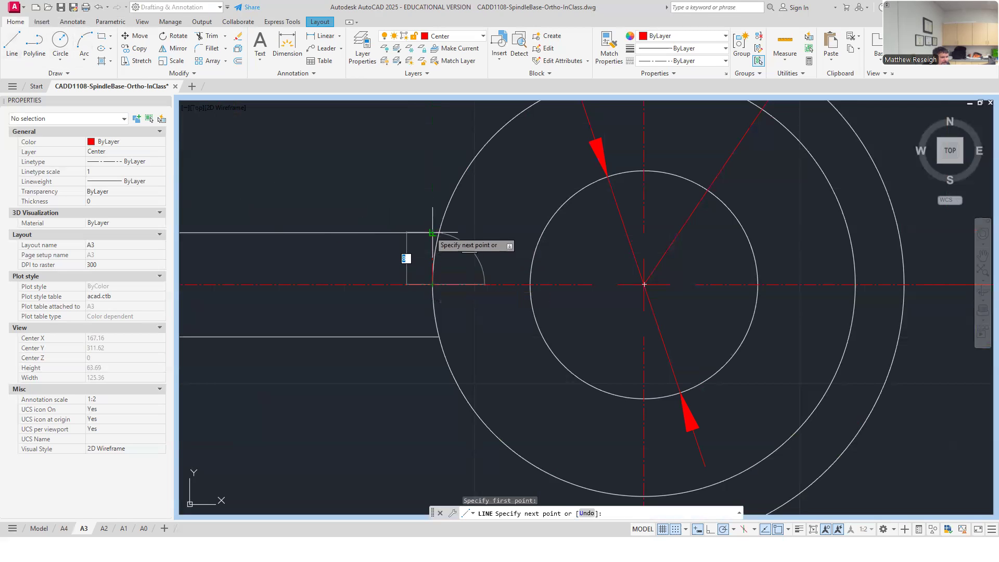
{"action": "left_click", "coordinate": [433, 233]}
{"action": "key", "text": "Escape"}
{"action": "scroll", "coordinate": [423, 240], "scroll_direction": "up", "scroll_amount": 4}
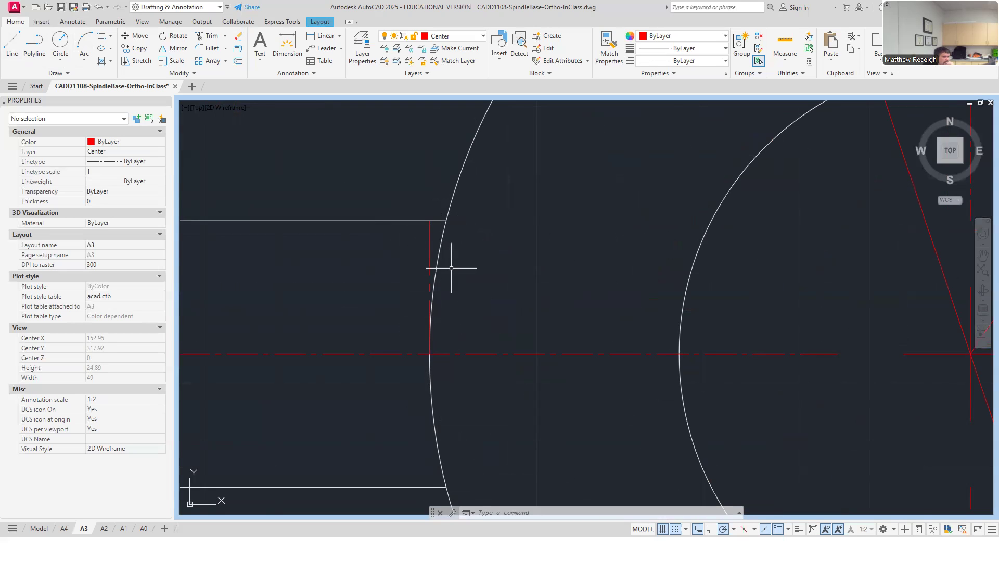
- Compare the temporary vertical line with where the rib meets the boss circle and erase that line
{"action": "scroll", "coordinate": [450, 269], "scroll_direction": "down", "scroll_amount": 5}
{"action": "scroll", "coordinate": [430, 230], "scroll_direction": "up", "scroll_amount": 6}
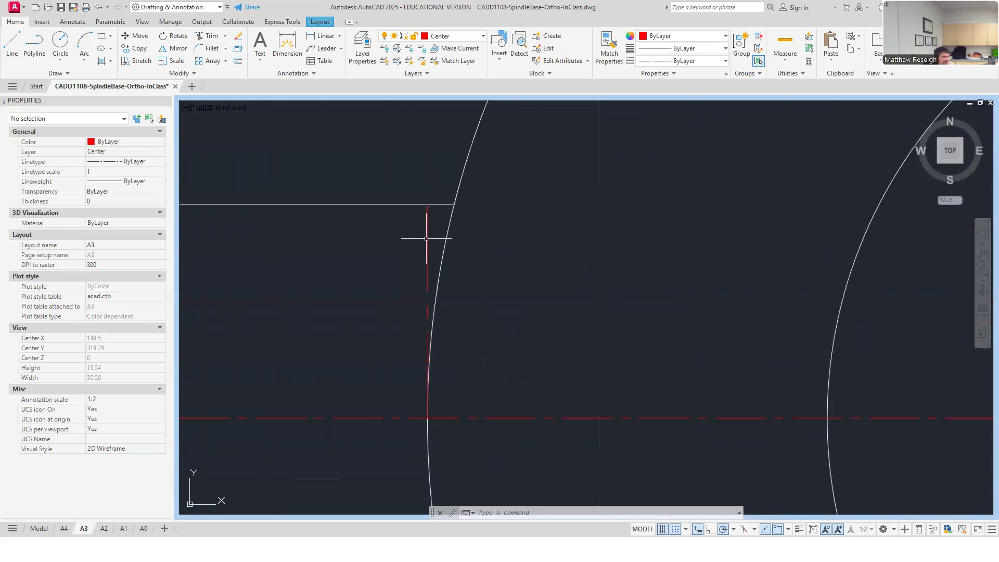
{"action": "left_click", "coordinate": [427, 239]}
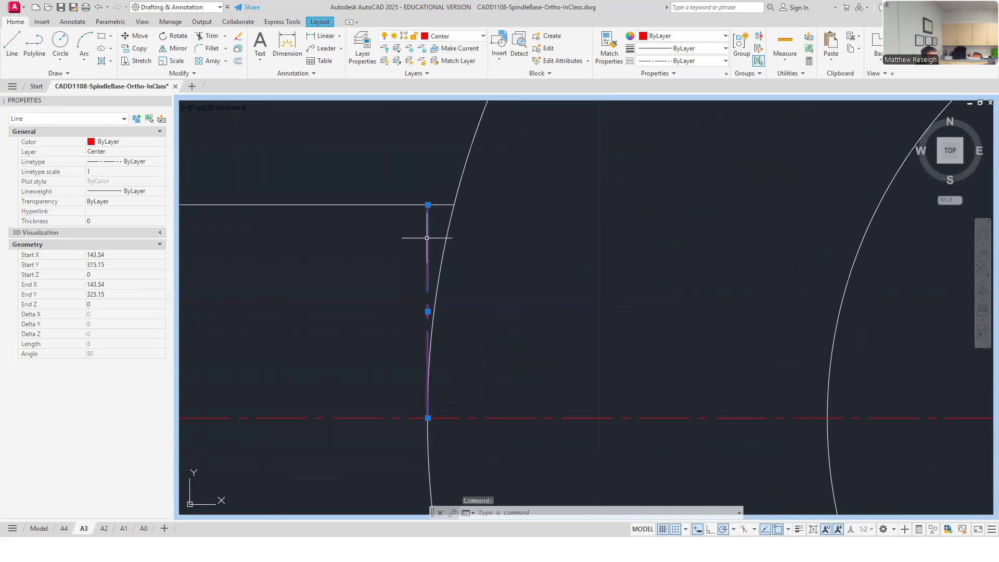
{"action": "key", "text": "Delete"}
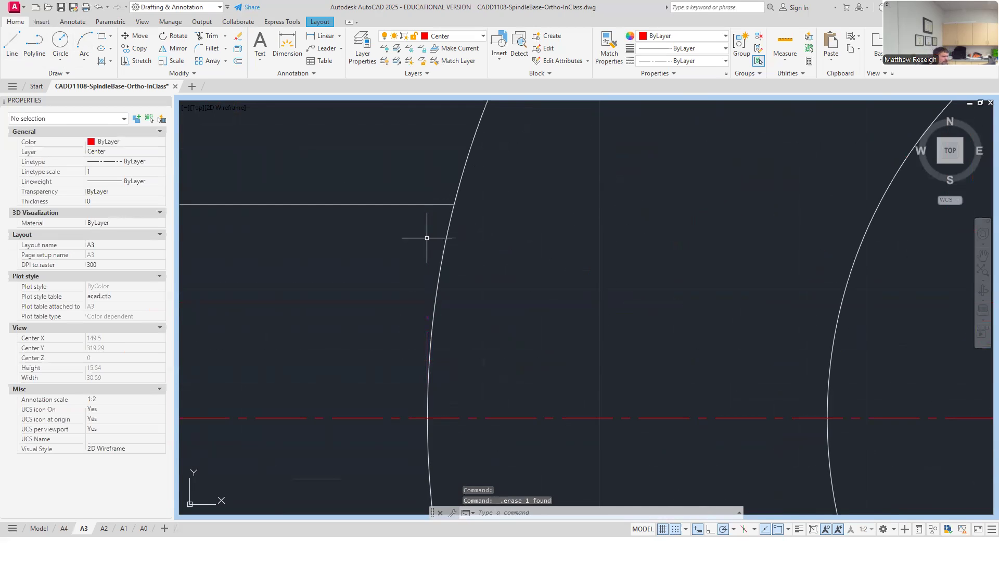
- Examine where the rib meets the boss in the top view against the boss's left vertical edge in the front view
{"action": "scroll", "coordinate": [453, 226], "scroll_direction": "down", "scroll_amount": 5}
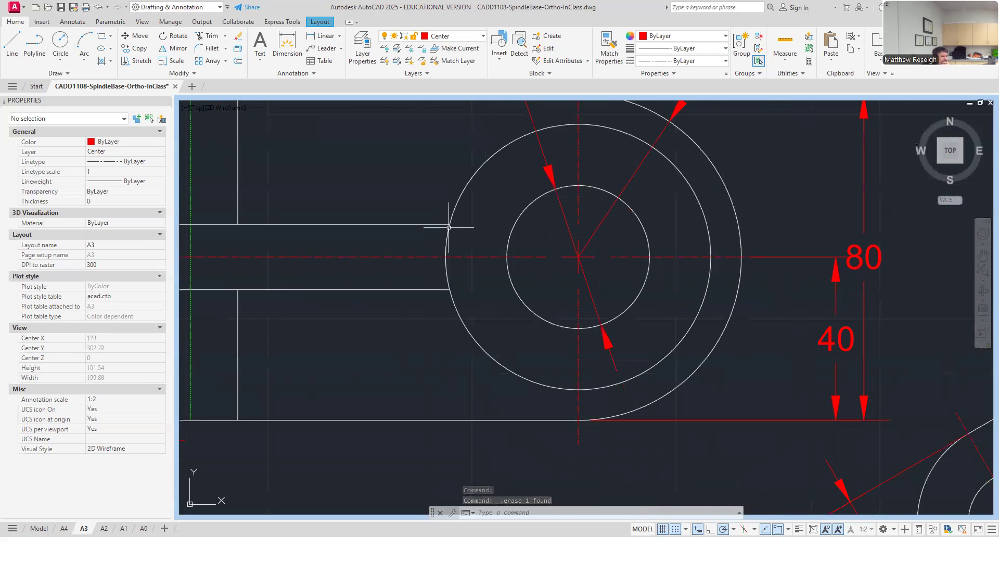
{"action": "scroll", "coordinate": [446, 276], "scroll_direction": "down", "scroll_amount": 3}
{"action": "scroll", "coordinate": [442, 368], "scroll_direction": "down", "scroll_amount": 8}
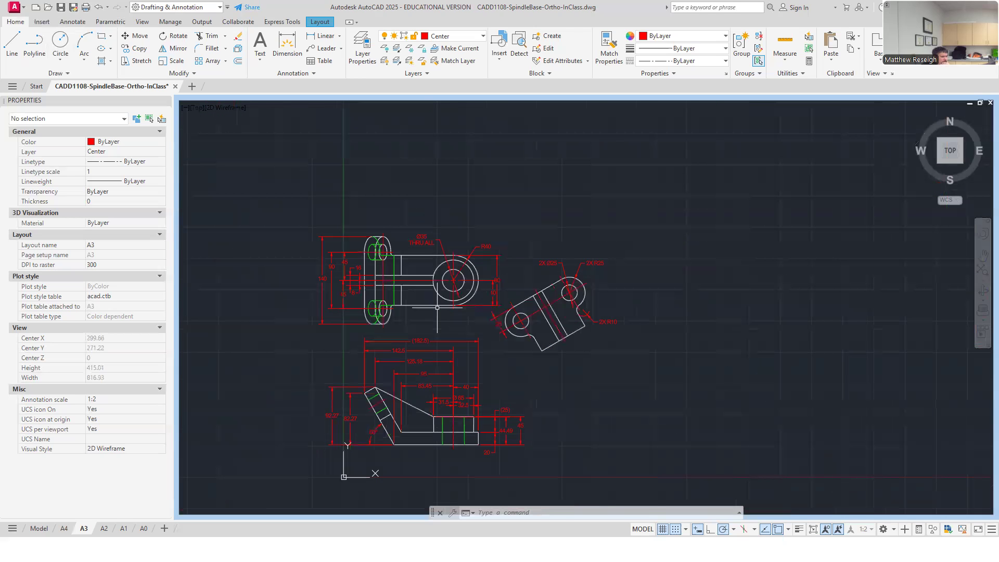
{"action": "scroll", "coordinate": [441, 368], "scroll_direction": "up", "scroll_amount": 4}
{"action": "scroll", "coordinate": [442, 368], "scroll_direction": "up", "scroll_amount": 6}
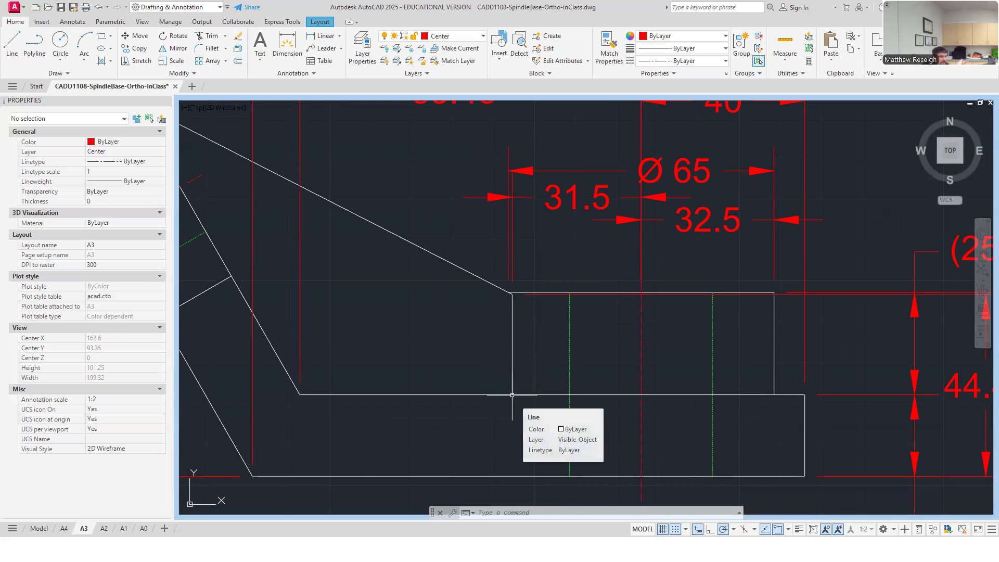
{"action": "scroll", "coordinate": [512, 395], "scroll_direction": "down", "scroll_amount": 6}
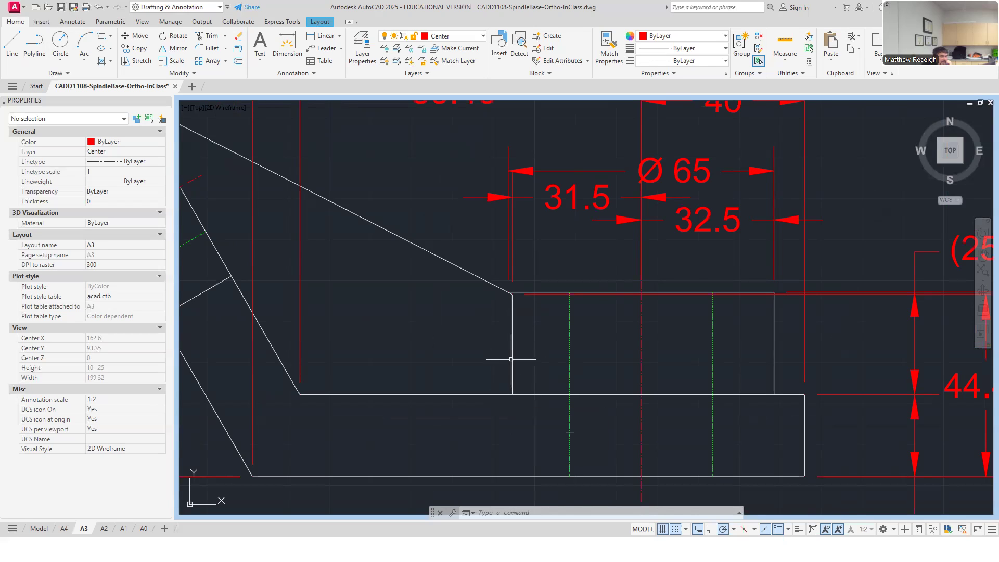
{"action": "scroll", "coordinate": [511, 362], "scroll_direction": "up", "scroll_amount": 4}
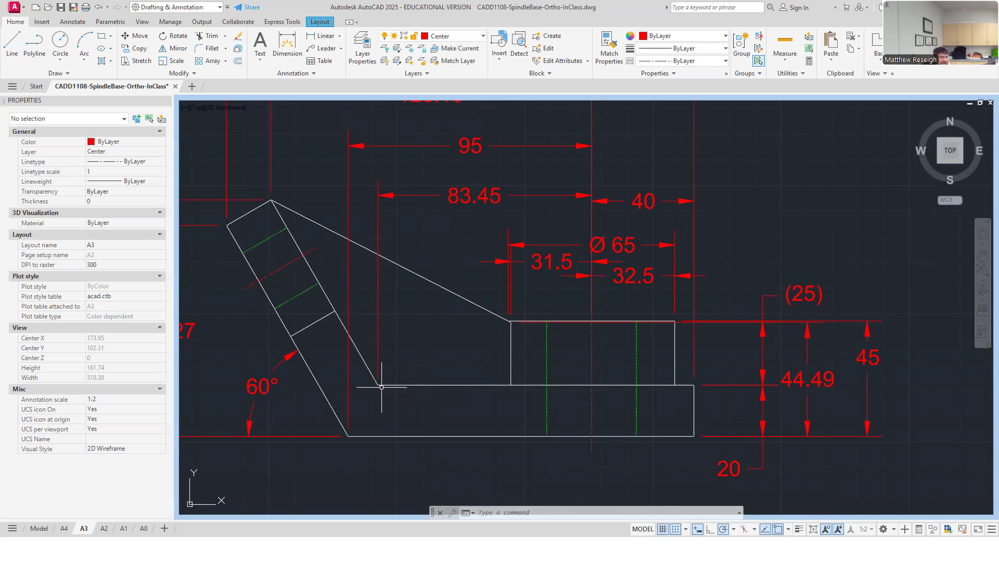
- Check which points the 20 base height dimension is attached to in the front view
{"action": "left_click", "coordinate": [454, 190]}
{"action": "left_click", "coordinate": [407, 341]}
{"action": "key", "text": "Escape"}
{"action": "key", "text": "Escape"}
{"action": "left_click", "coordinate": [728, 463]}
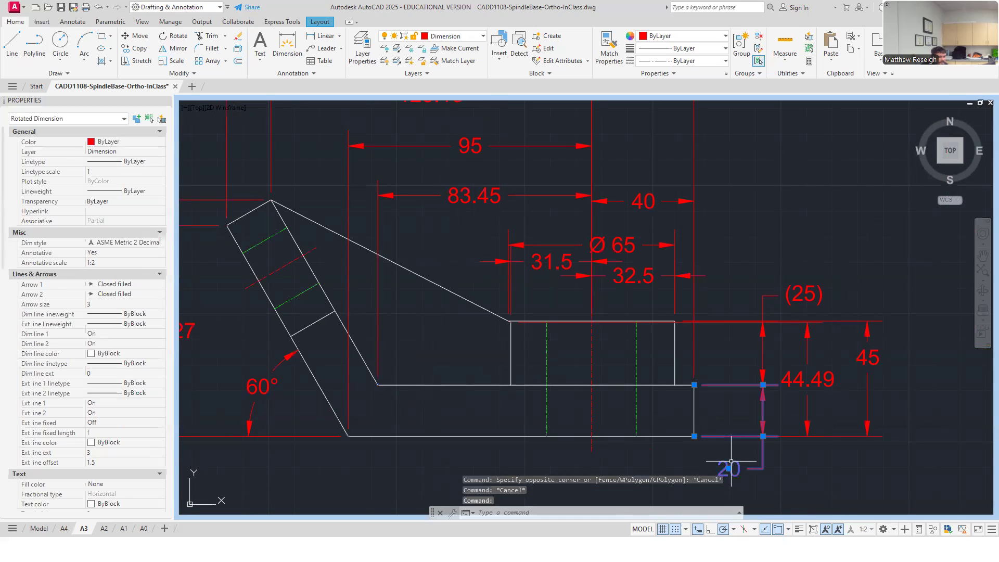
{"action": "key", "text": "Escape"}
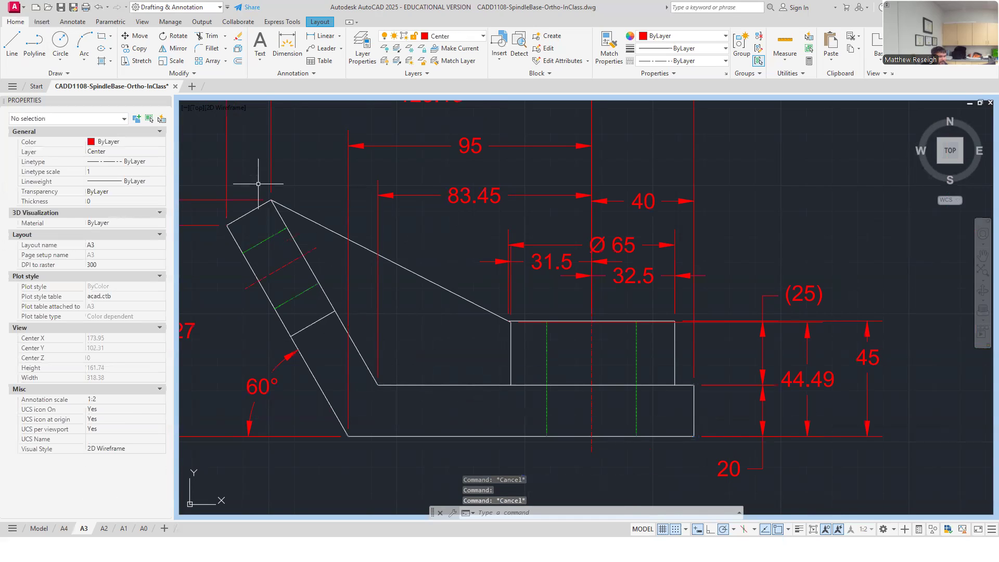
{"action": "scroll", "coordinate": [272, 206], "scroll_direction": "down", "scroll_amount": 5}
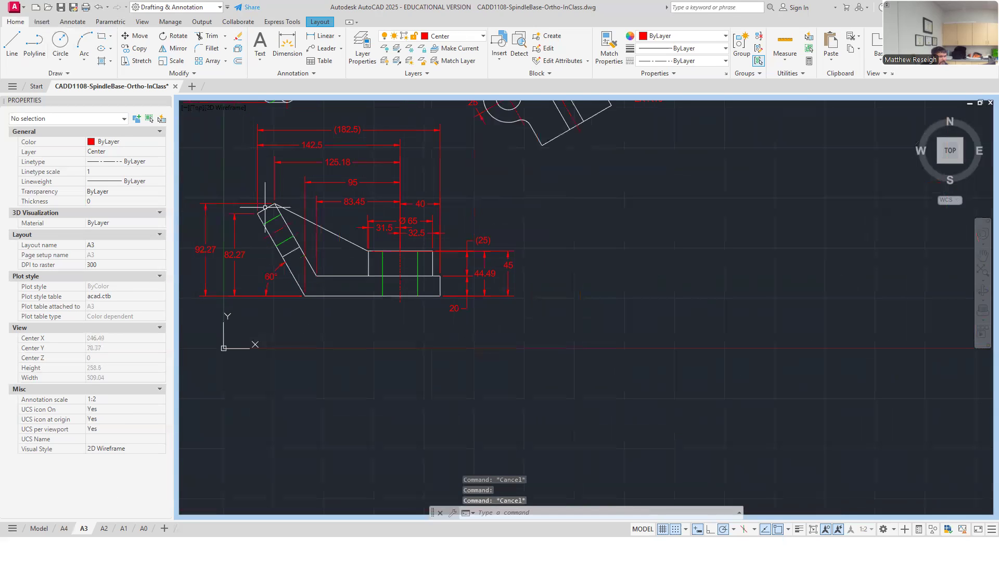
{"action": "scroll", "coordinate": [235, 200], "scroll_direction": "up", "scroll_amount": 5}
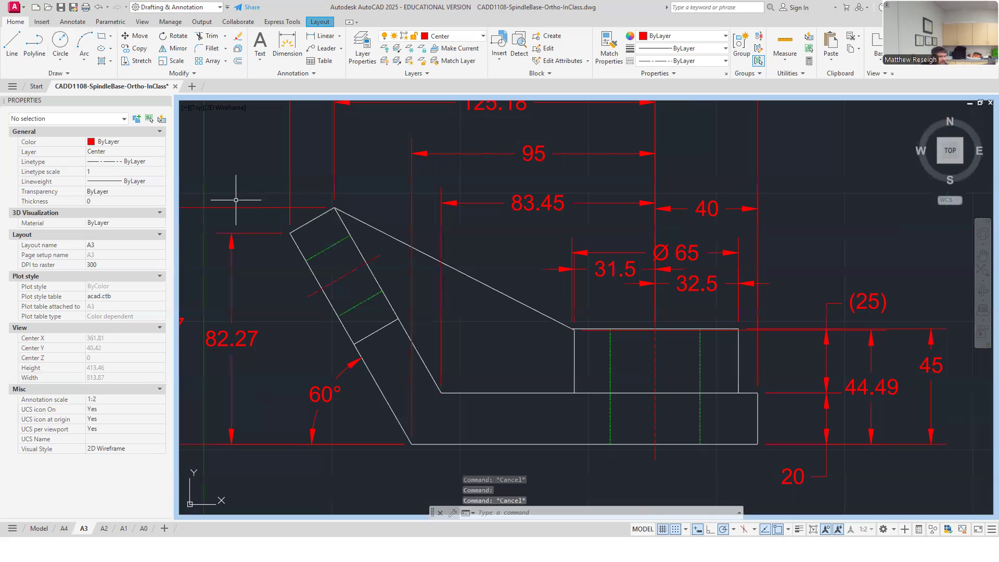
- Check the attachment points of the 125.18 and 92.27 dimensions and inspect the sloped edge's lower corner at the boss
{"action": "left_click", "coordinate": [482, 107]}
{"action": "left_click", "coordinate": [476, 106]}
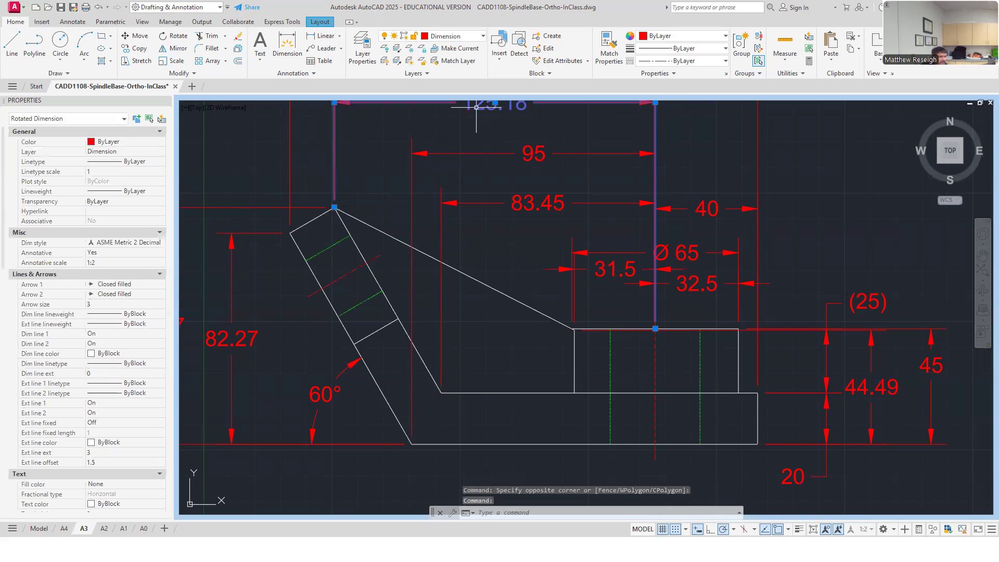
{"action": "key", "text": "Escape"}
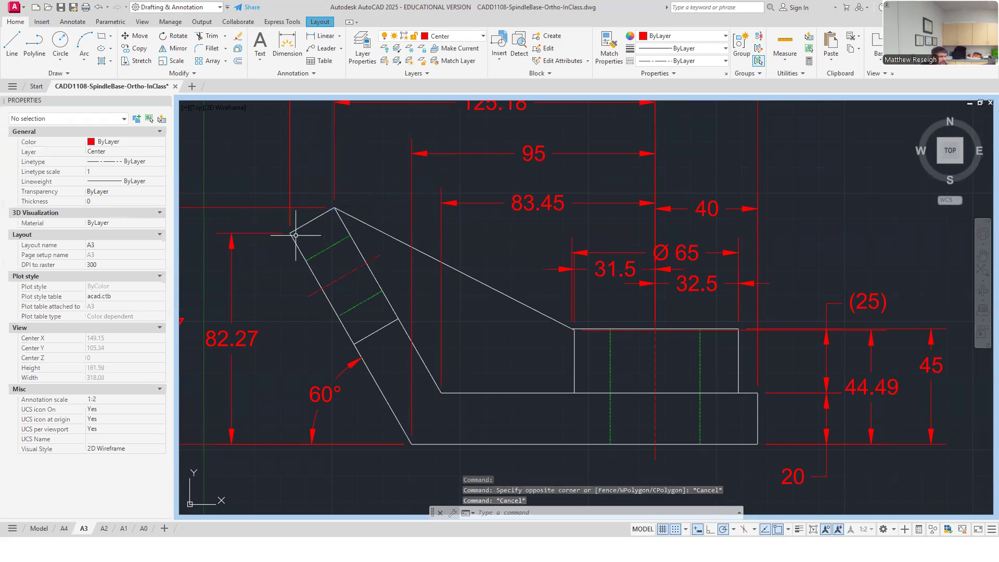
{"action": "scroll", "coordinate": [218, 286], "scroll_direction": "down", "scroll_amount": 2}
{"action": "left_click", "coordinate": [219, 287]}
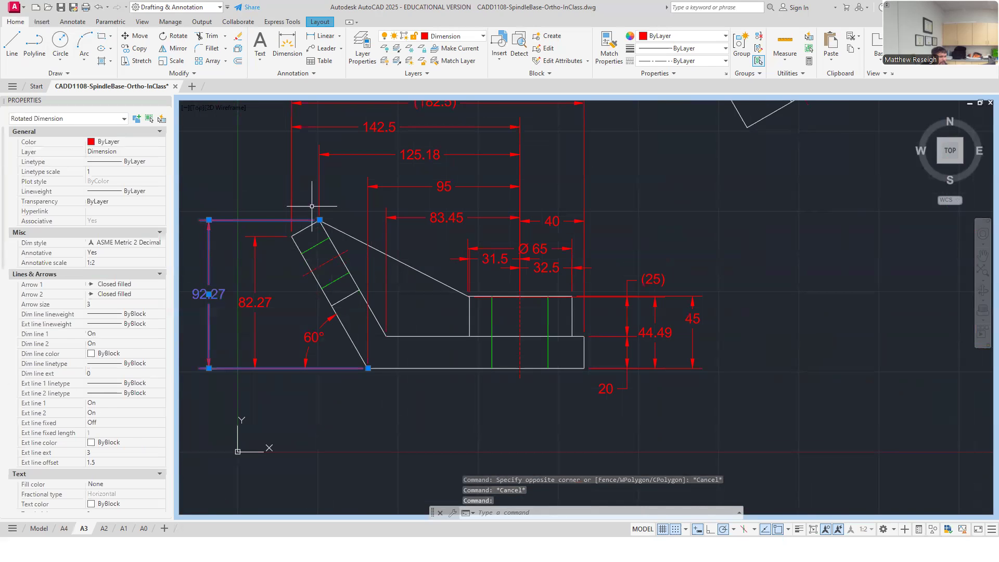
{"action": "scroll", "coordinate": [312, 214], "scroll_direction": "up", "scroll_amount": 2}
{"action": "scroll", "coordinate": [312, 210], "scroll_direction": "up", "scroll_amount": 2}
{"action": "scroll", "coordinate": [323, 223], "scroll_direction": "down", "scroll_amount": 3}
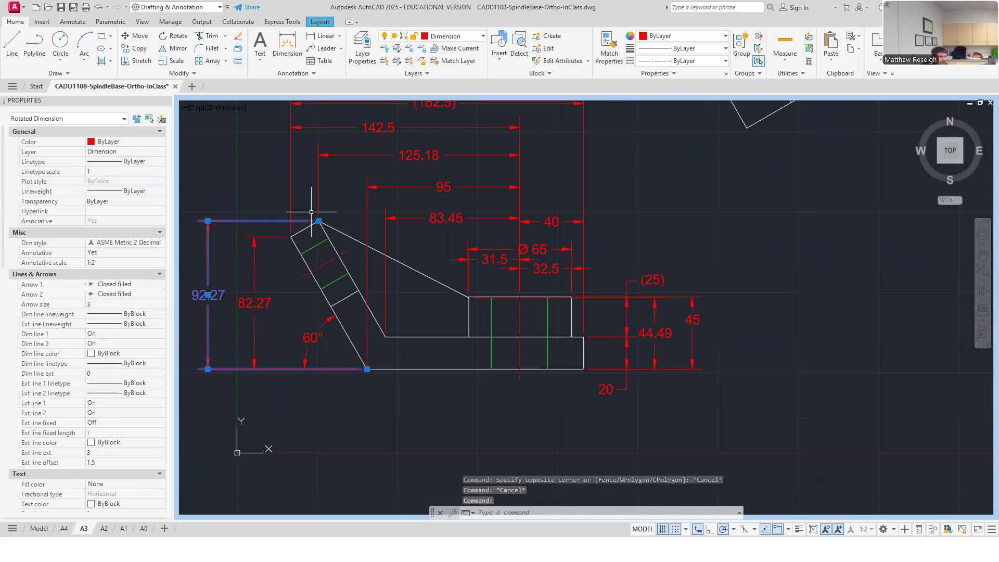
{"action": "key", "text": "Escape"}
{"action": "scroll", "coordinate": [471, 266], "scroll_direction": "up", "scroll_amount": 3}
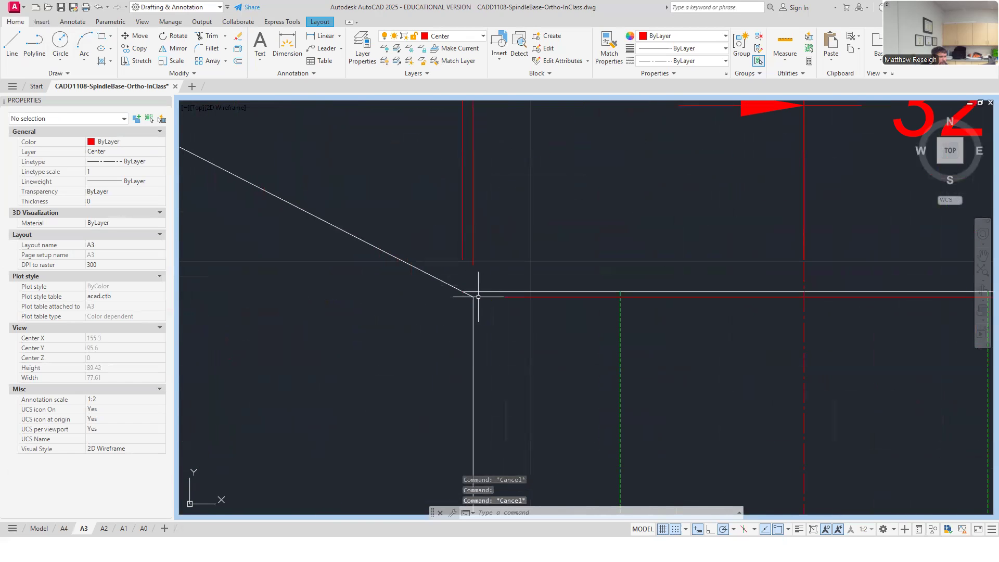
{"action": "scroll", "coordinate": [468, 313], "scroll_direction": "up", "scroll_amount": 2}
{"action": "scroll", "coordinate": [448, 313], "scroll_direction": "down", "scroll_amount": 6}
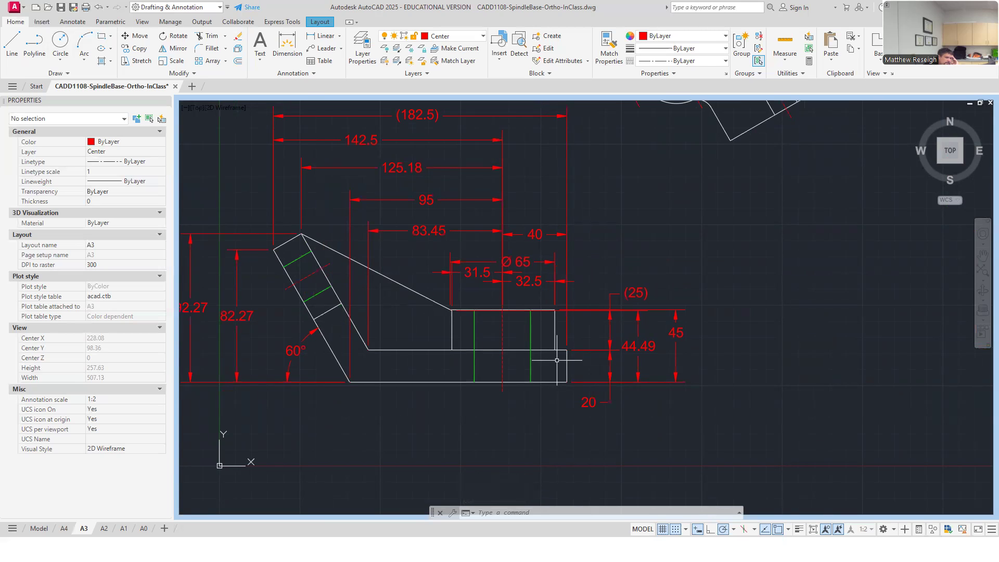
- Switch to the CADD1108-SpindleBase-Ortho drawing and examine how its top, front and auxiliary views are dimensioned
{"action": "scroll", "coordinate": [562, 364], "scroll_direction": "down", "scroll_amount": 4}
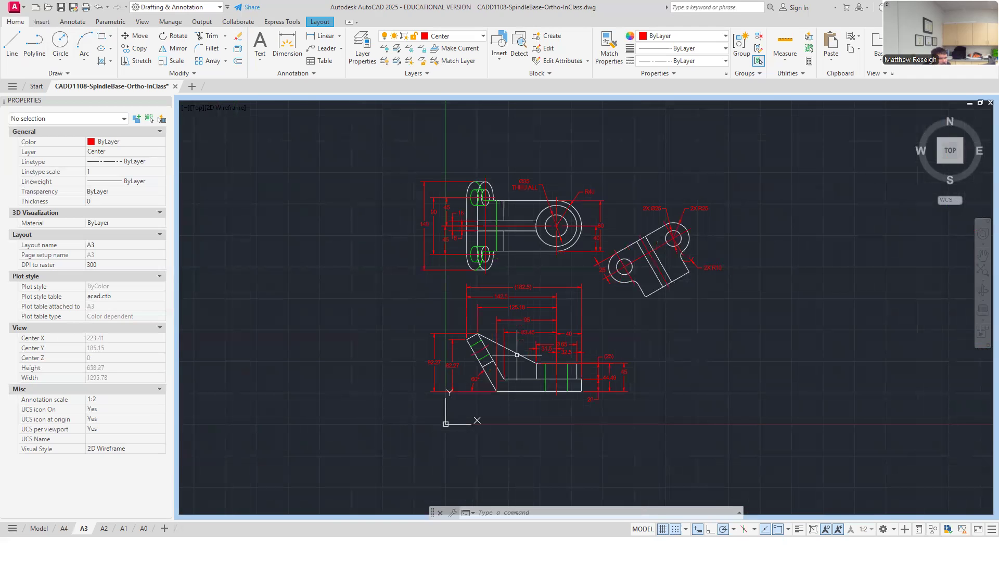
{"action": "scroll", "coordinate": [517, 354], "scroll_direction": "up", "scroll_amount": 3}
{"action": "scroll", "coordinate": [528, 349], "scroll_direction": "down", "scroll_amount": 4}
{"action": "scroll", "coordinate": [543, 349], "scroll_direction": "up", "scroll_amount": 1}
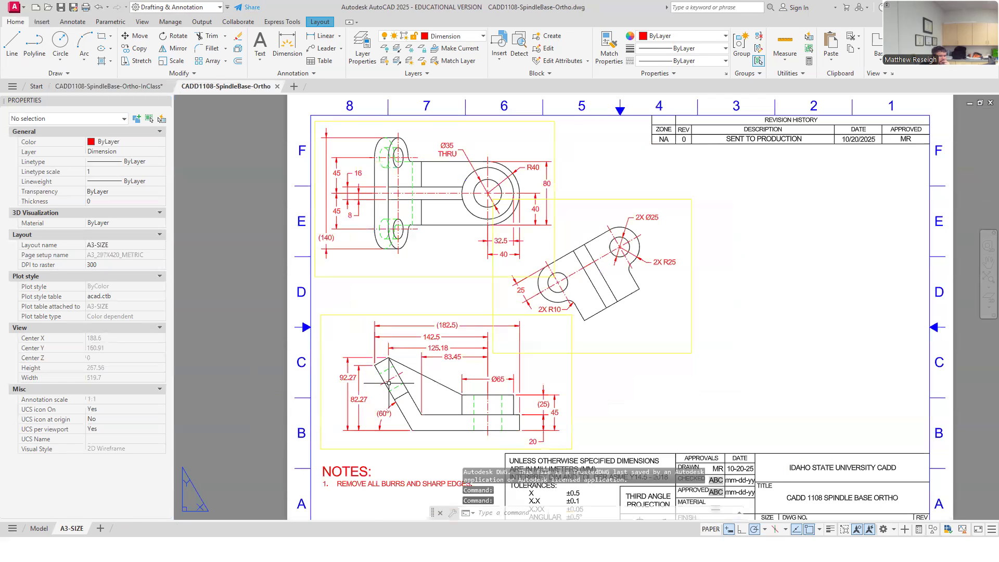
{"action": "scroll", "coordinate": [504, 197], "scroll_direction": "up", "scroll_amount": 4}
{"action": "left_click", "coordinate": [509, 310]}
{"action": "left_click", "coordinate": [506, 312]}
{"action": "scroll", "coordinate": [506, 313], "scroll_direction": "down", "scroll_amount": 3}
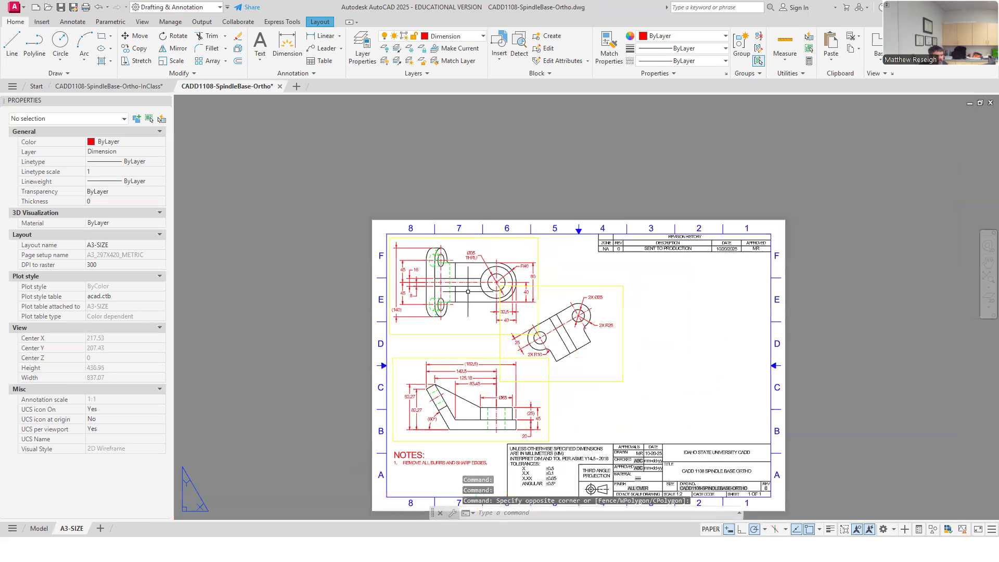
{"action": "scroll", "coordinate": [423, 268], "scroll_direction": "up", "scroll_amount": 2}
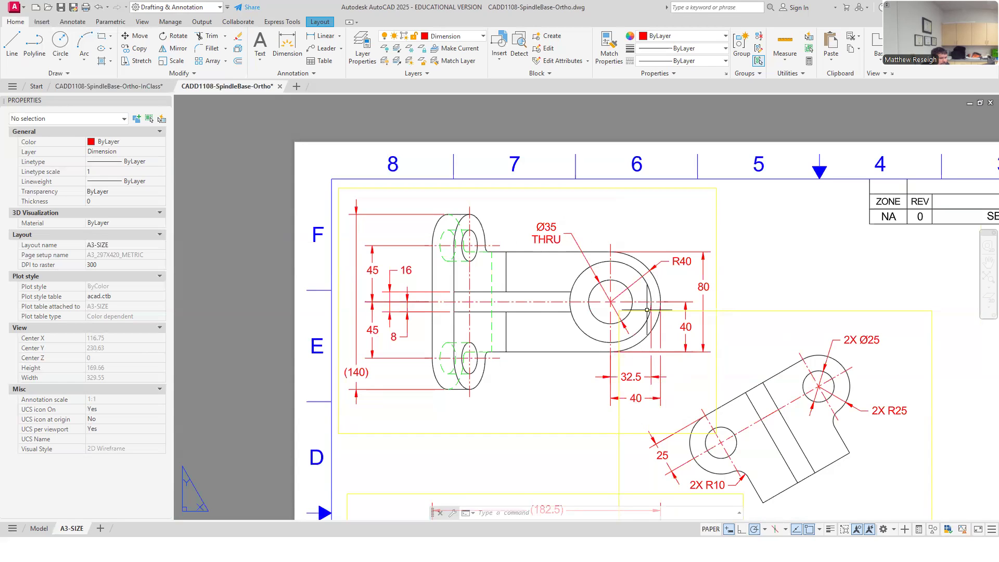
{"action": "scroll", "coordinate": [647, 310], "scroll_direction": "down", "scroll_amount": 4}
{"action": "scroll", "coordinate": [628, 412], "scroll_direction": "up", "scroll_amount": 2}
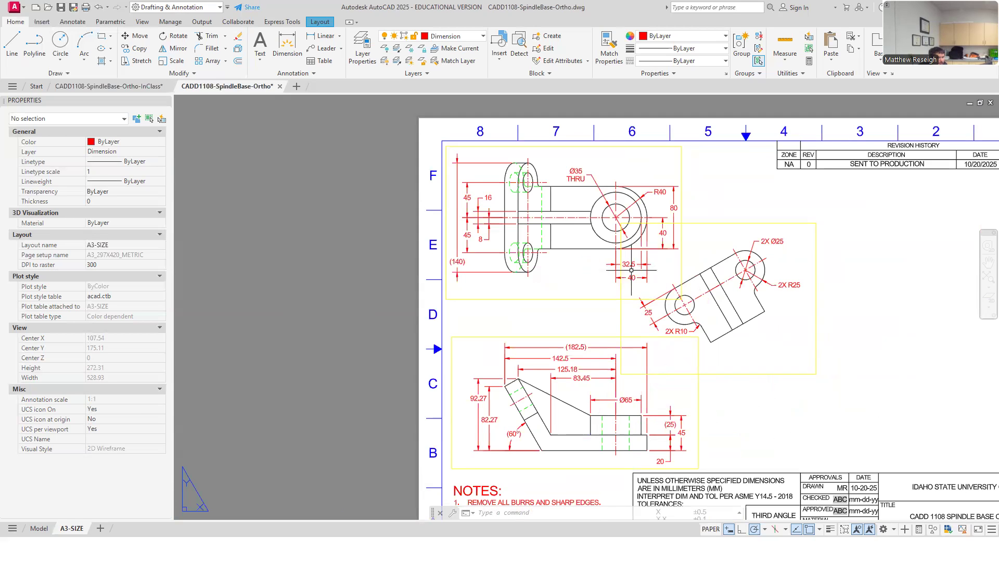
- Return to the CADD1108-SpindleBase-Ortho-InClass drawing, activate the viewport at the front view, and turn off the grid and snap
{"action": "left_click", "coordinate": [112, 86]}
{"action": "scroll", "coordinate": [463, 328], "scroll_direction": "up", "scroll_amount": 3}
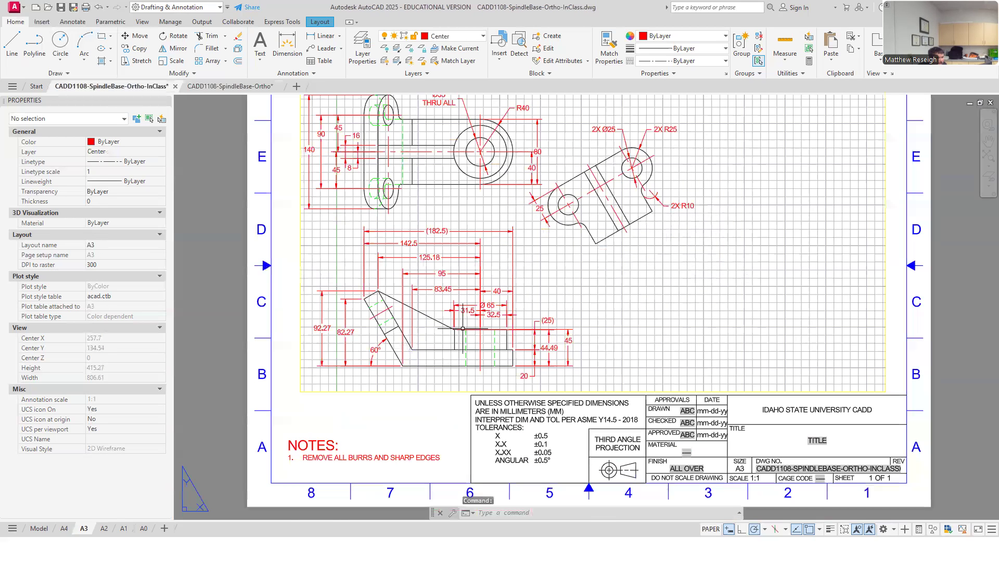
{"action": "scroll", "coordinate": [463, 328], "scroll_direction": "up", "scroll_amount": 4}
{"action": "double_click", "coordinate": [463, 328]}
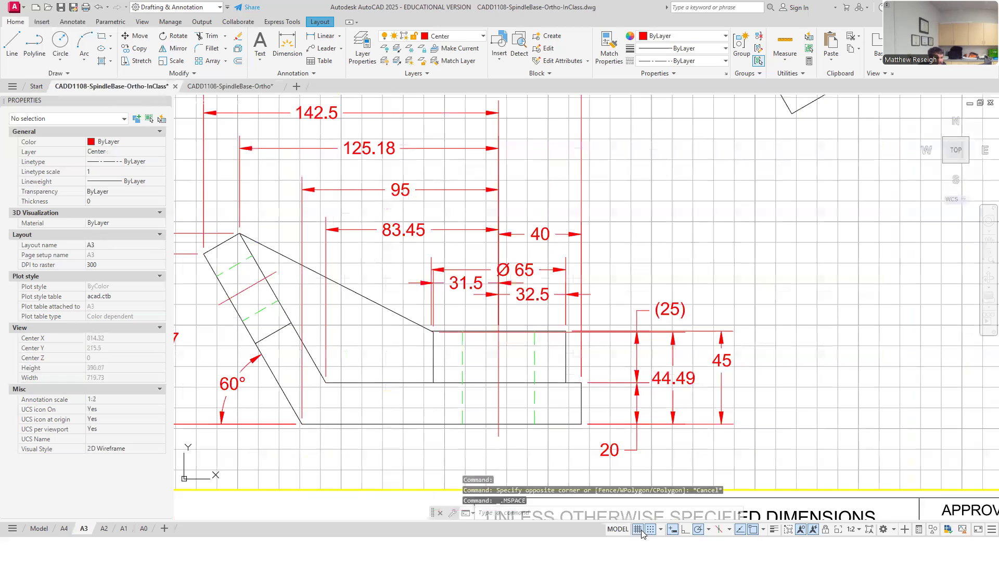
{"action": "left_click", "coordinate": [640, 530]}
{"action": "left_click", "coordinate": [651, 530]}
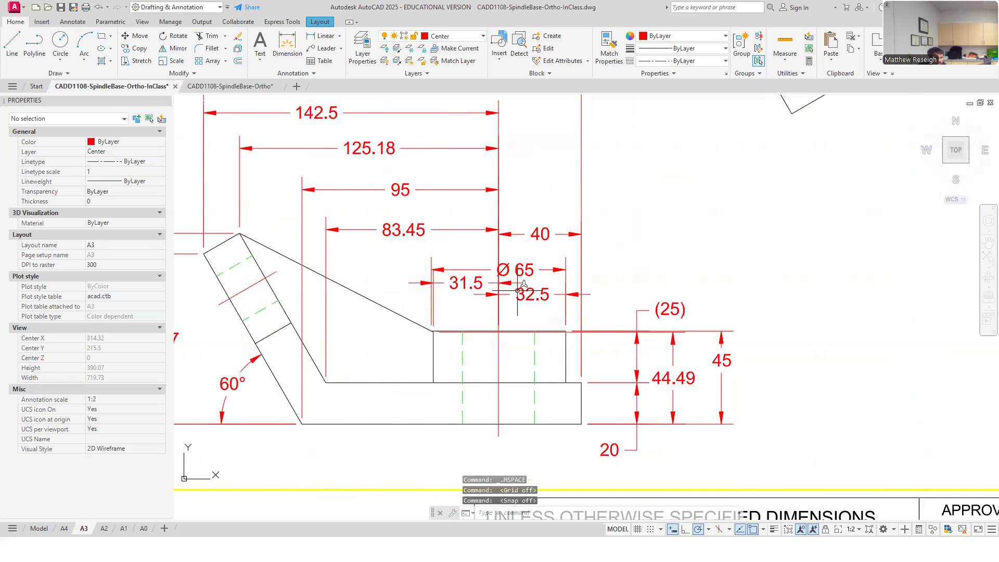
- Compare the in-class views with the CADD1108-SpindleBase-Ortho drawing, inspecting the boss's corner at the sloped edge in its front view
{"action": "scroll", "coordinate": [529, 295], "scroll_direction": "down", "scroll_amount": 2}
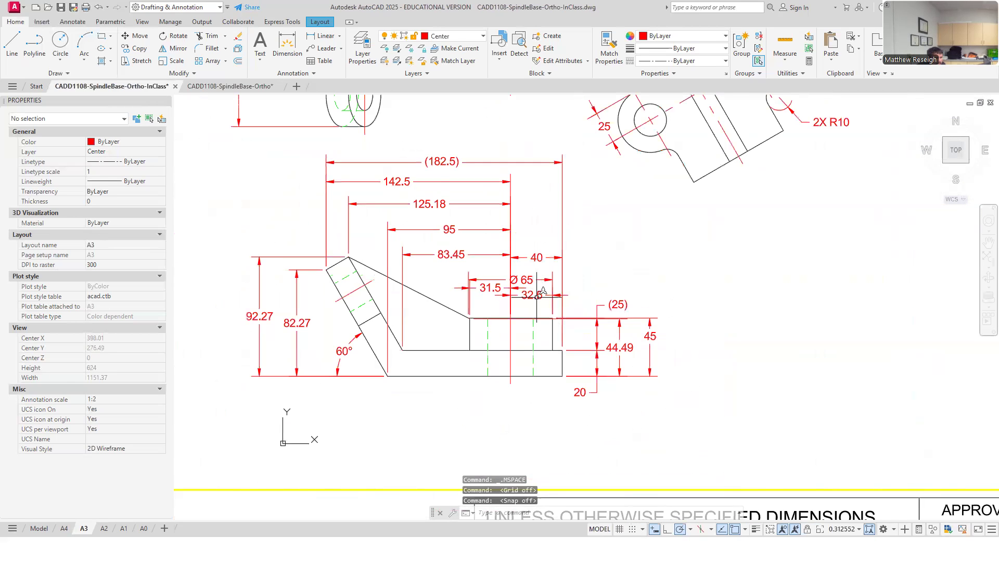
{"action": "scroll", "coordinate": [531, 288], "scroll_direction": "down", "scroll_amount": 5}
{"action": "scroll", "coordinate": [522, 210], "scroll_direction": "up", "scroll_amount": 5}
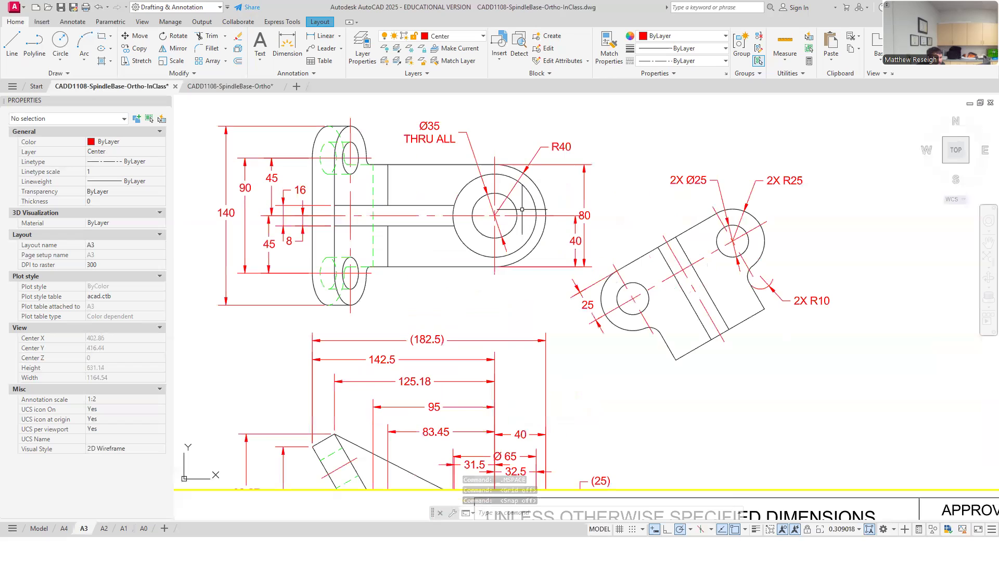
{"action": "left_click", "coordinate": [236, 87]}
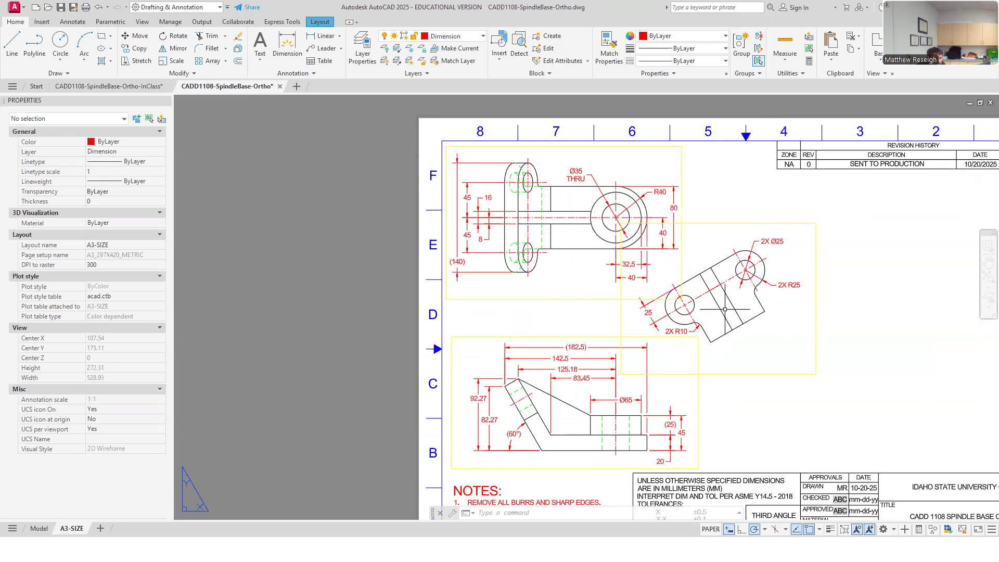
{"action": "scroll", "coordinate": [711, 292], "scroll_direction": "down", "scroll_amount": 2}
{"action": "scroll", "coordinate": [723, 388], "scroll_direction": "up", "scroll_amount": 2}
{"action": "scroll", "coordinate": [723, 388], "scroll_direction": "up", "scroll_amount": 2}
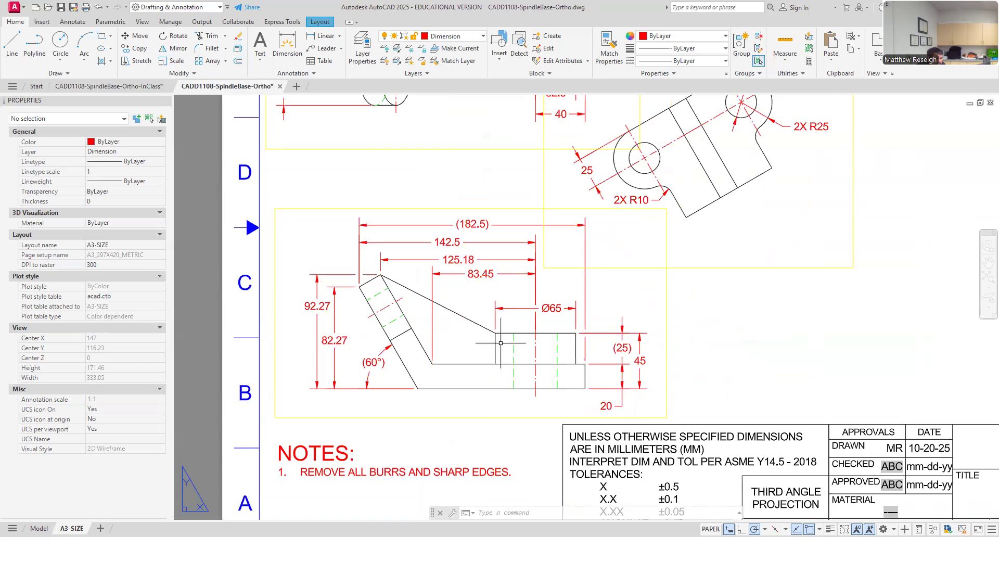
{"action": "scroll", "coordinate": [495, 332], "scroll_direction": "up", "scroll_amount": 10}
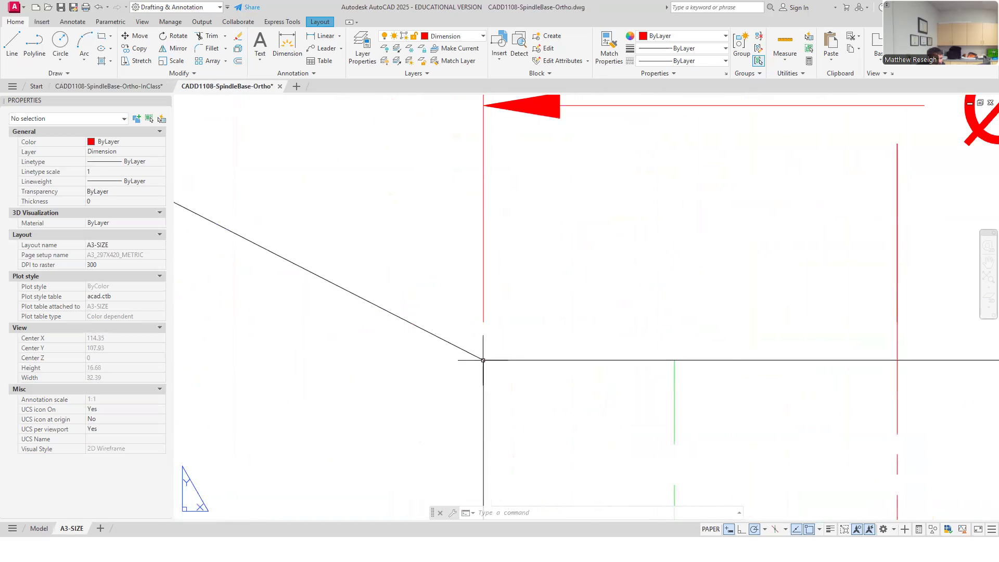
- Examine how the front view is dimensioned, including the sloped arm's upper corners and the parenthesized reference angle
{"action": "scroll", "coordinate": [483, 357], "scroll_direction": "down", "scroll_amount": 10}
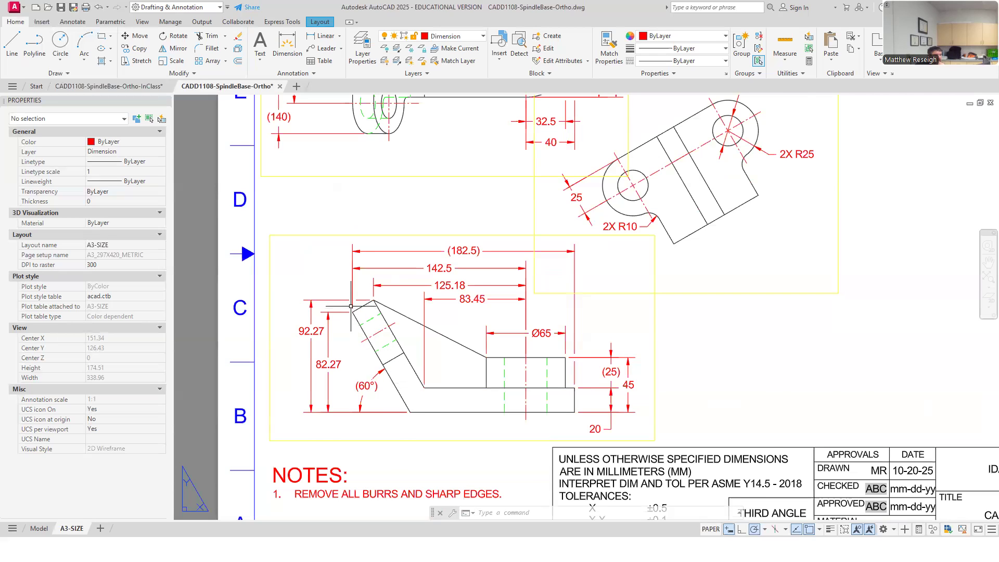
{"action": "scroll", "coordinate": [353, 308], "scroll_direction": "up", "scroll_amount": 2}
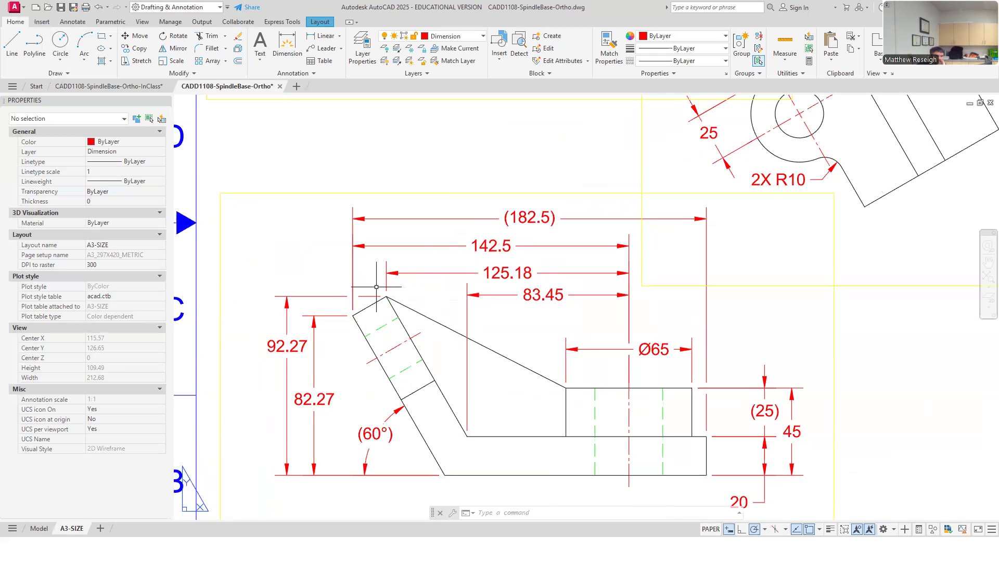
{"action": "left_click", "coordinate": [491, 274]}
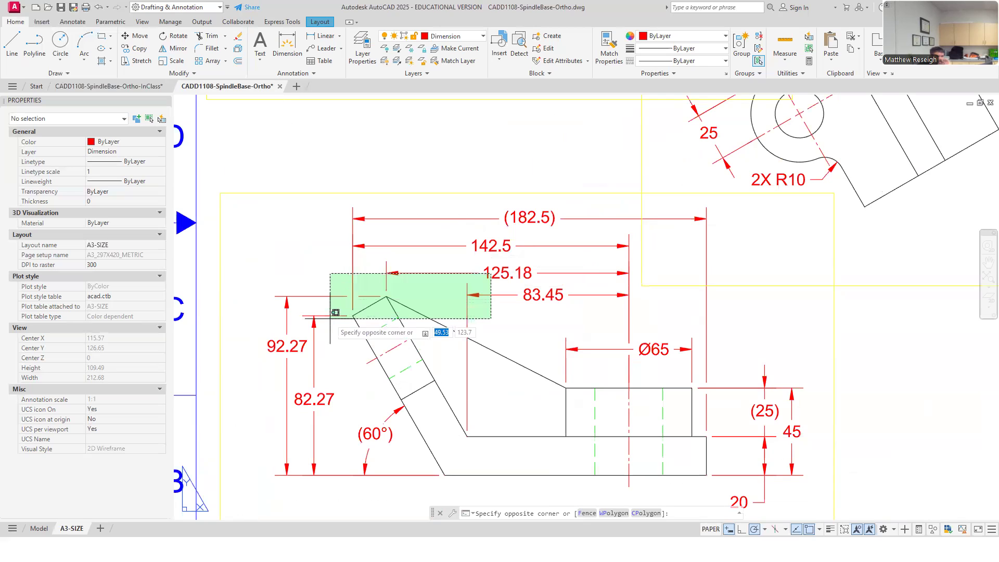
{"action": "key", "text": "Escape"}
{"action": "key", "text": "Escape"}
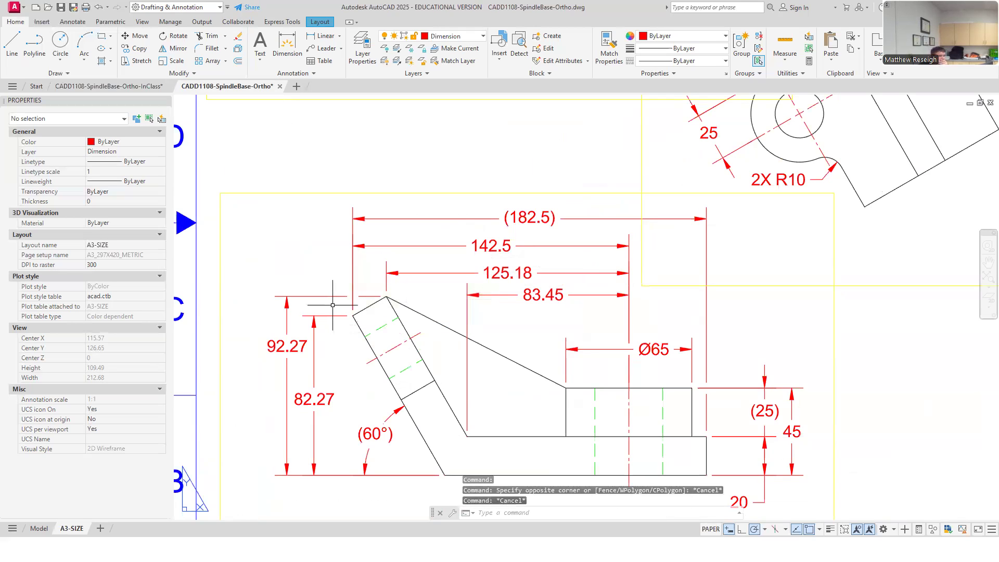
{"action": "scroll", "coordinate": [333, 305], "scroll_direction": "down", "scroll_amount": 1}
{"action": "scroll", "coordinate": [337, 357], "scroll_direction": "up", "scroll_amount": 1}
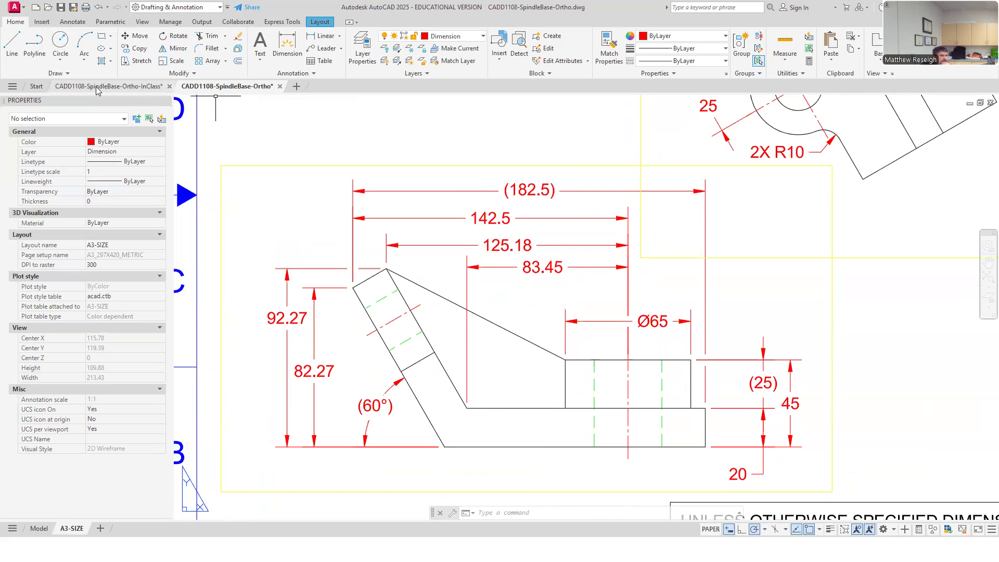
- Return to the CADD1108-SpindleBase-Ortho-InClass drawing and set the active viewport's scale to 1:2
{"action": "left_click", "coordinate": [114, 86]}
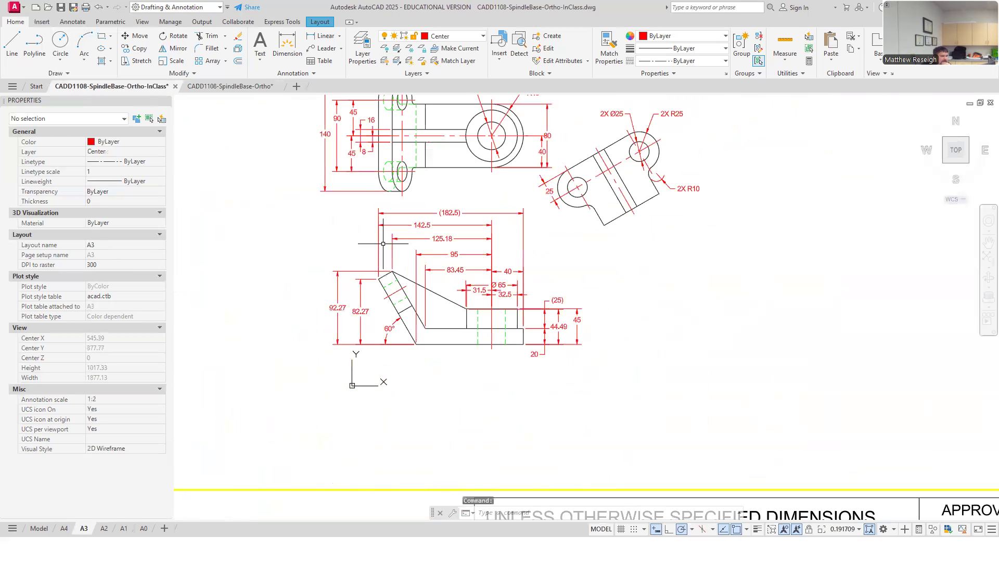
{"action": "scroll", "coordinate": [385, 244], "scroll_direction": "up", "scroll_amount": 2}
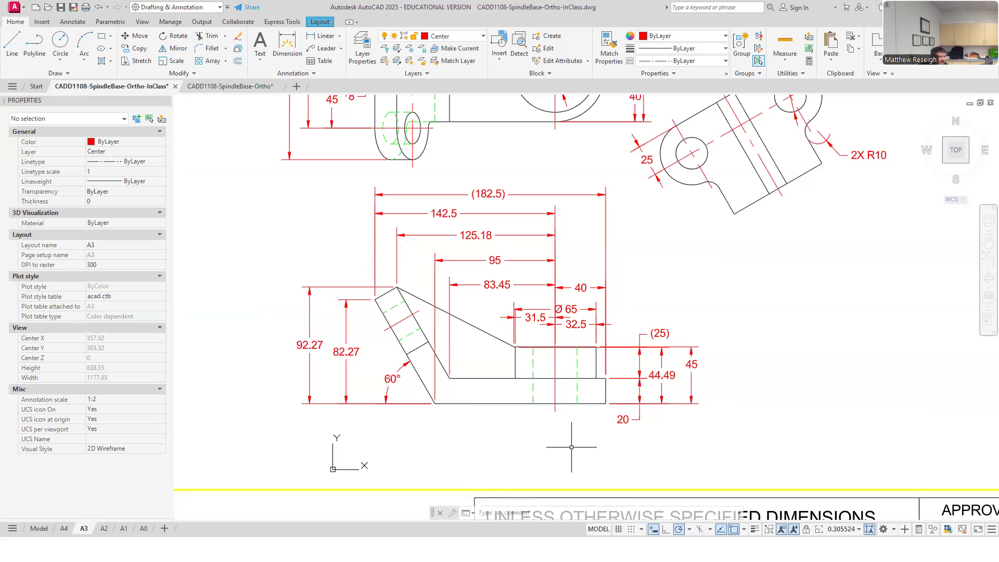
{"action": "scroll", "coordinate": [401, 411], "scroll_direction": "up", "scroll_amount": 2}
{"action": "left_click", "coordinate": [398, 367]}
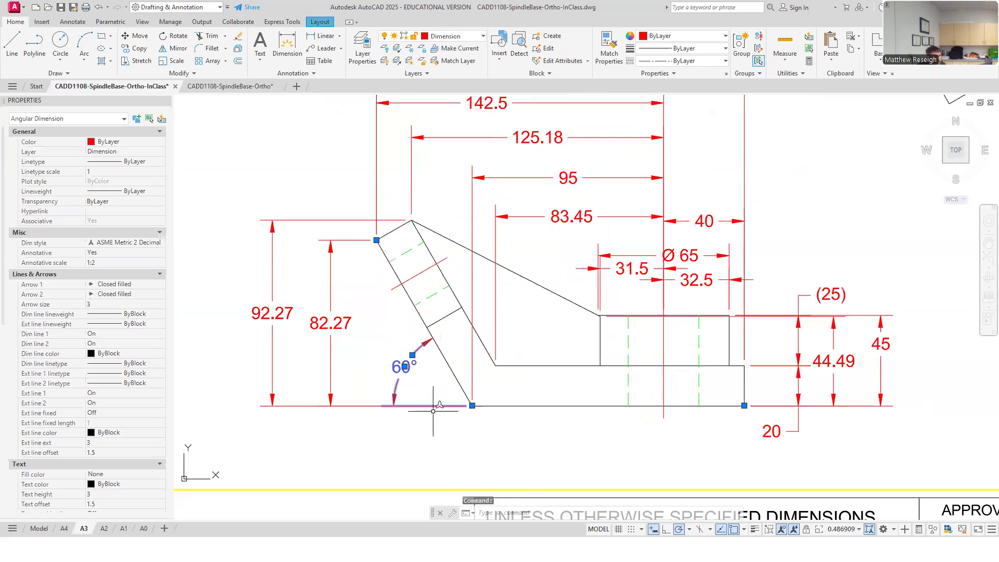
{"action": "key", "text": "Escape"}
{"action": "key", "text": "Escape"}
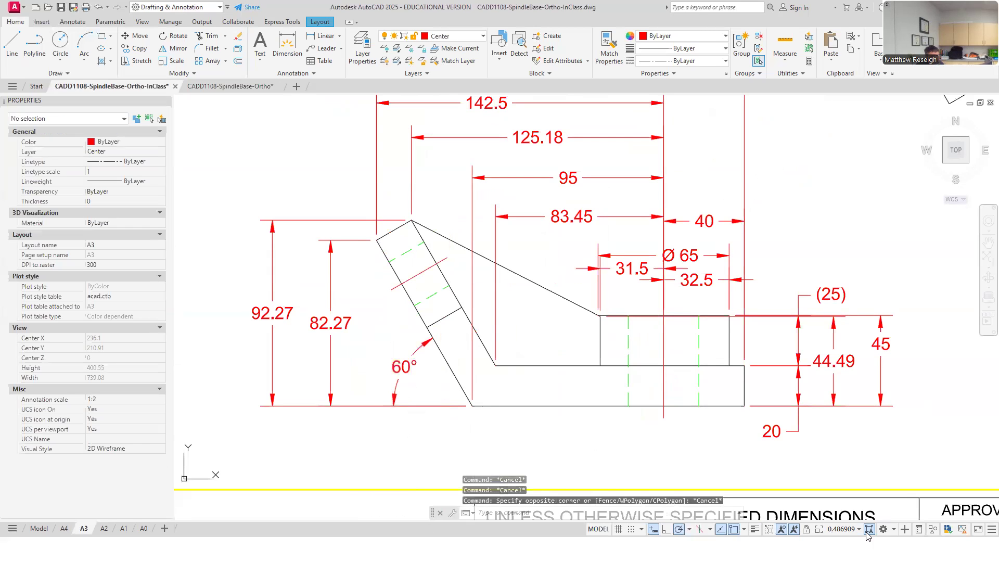
{"action": "left_click", "coordinate": [860, 530]}
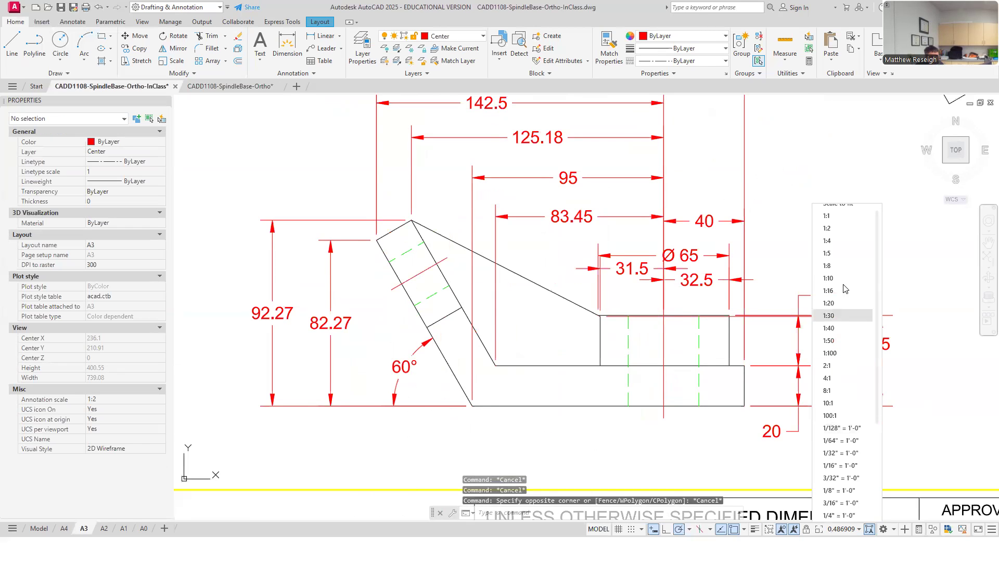
{"action": "left_click", "coordinate": [844, 234]}
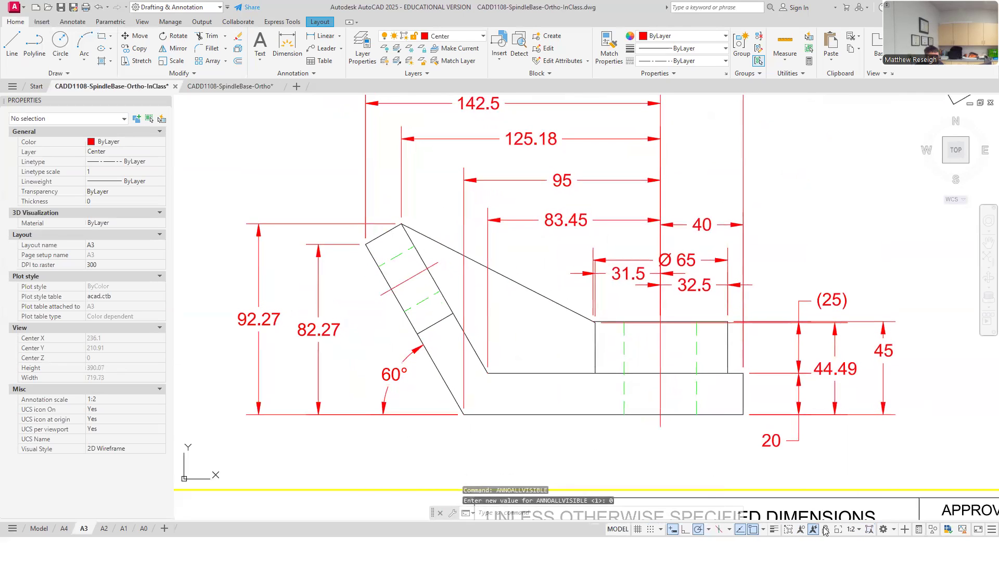
- Maximize the viewport and enclose the front view's 60° angle dimension text in parentheses as a reference dimension
{"action": "left_click", "coordinate": [789, 529]}
{"action": "left_click", "coordinate": [390, 375]}
{"action": "double_click", "coordinate": [394, 374]}
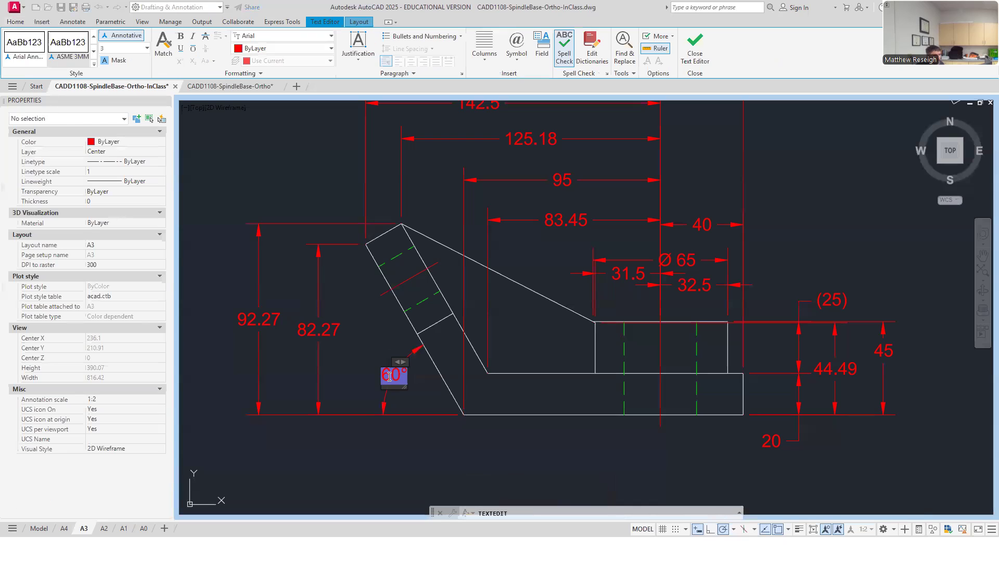
{"action": "type", "text": "("}
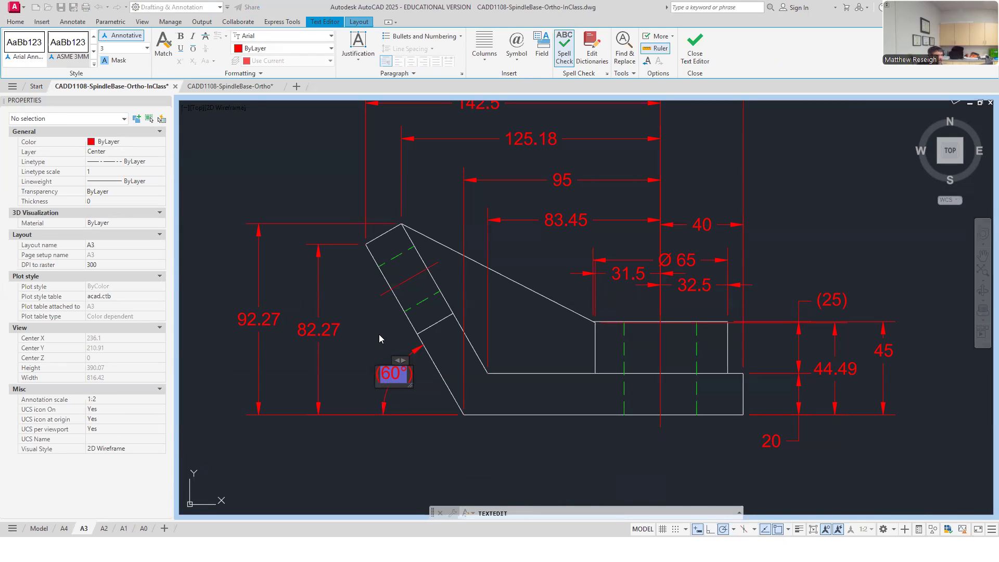
{"action": "left_click", "coordinate": [400, 451]}
{"action": "scroll", "coordinate": [396, 404], "scroll_direction": "up", "scroll_amount": 2}
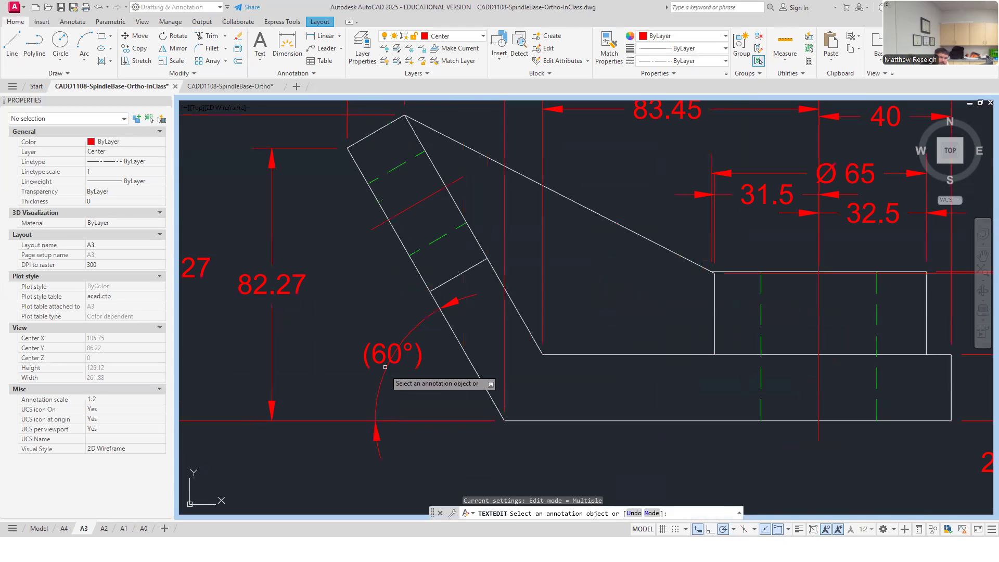
{"action": "left_click", "coordinate": [391, 352]}
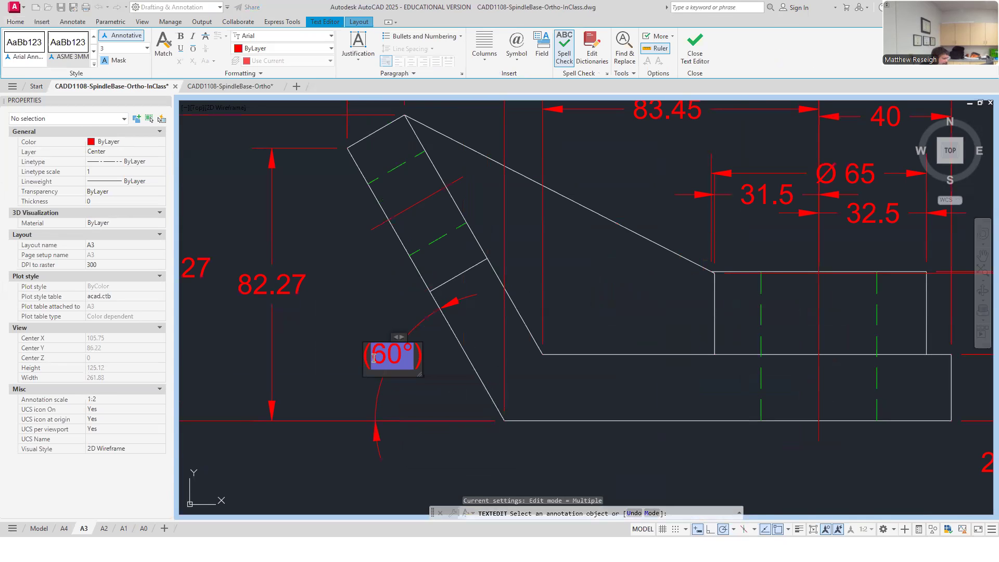
{"action": "key", "text": "Escape"}
{"action": "key", "text": "Escape"}
- Shift the (60°) dimension's text slightly lower along its arc so both arrows fit inside the angle
{"action": "left_click", "coordinate": [389, 354]}
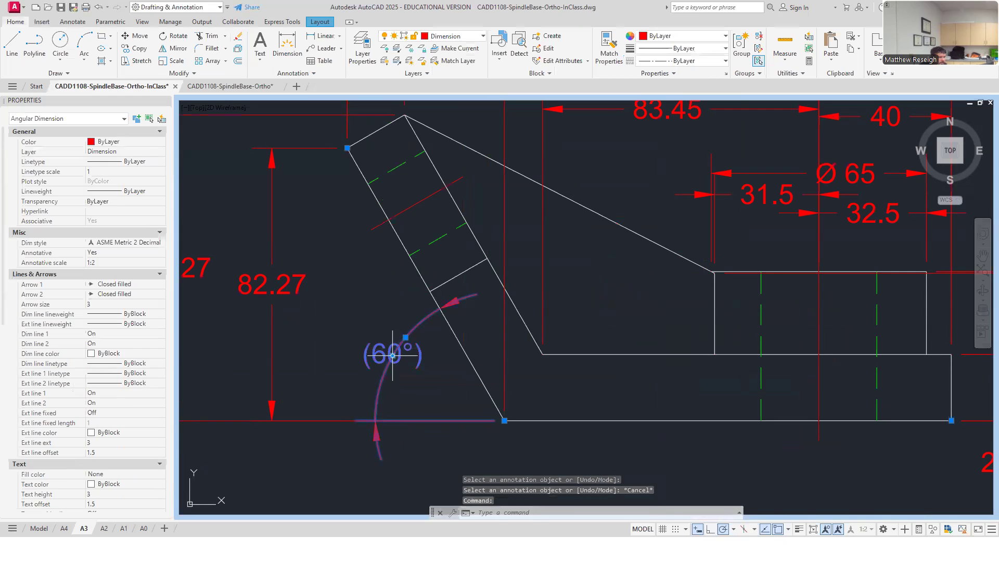
{"action": "left_click", "coordinate": [392, 356]}
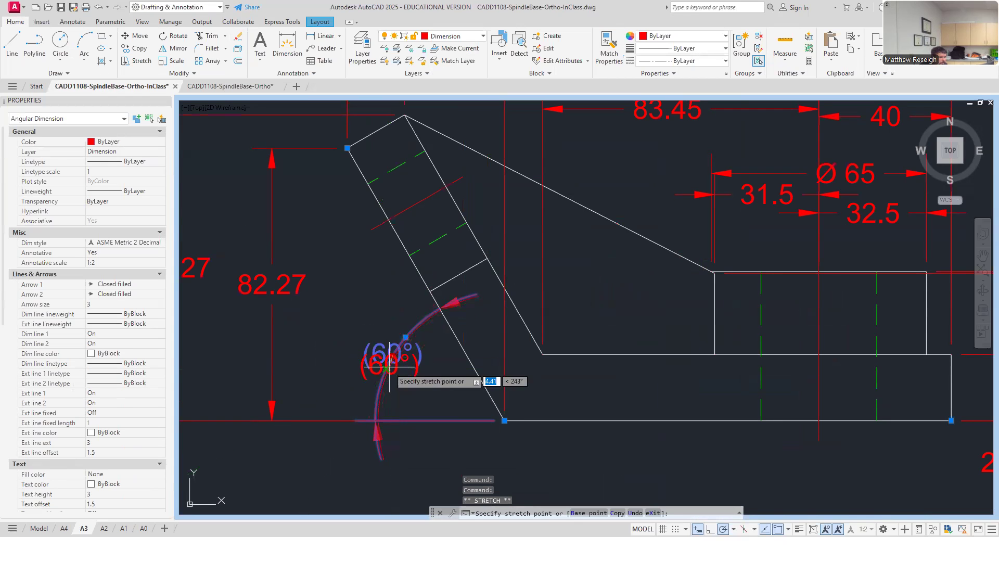
{"action": "left_click", "coordinate": [387, 367]}
{"action": "left_click", "coordinate": [387, 367]}
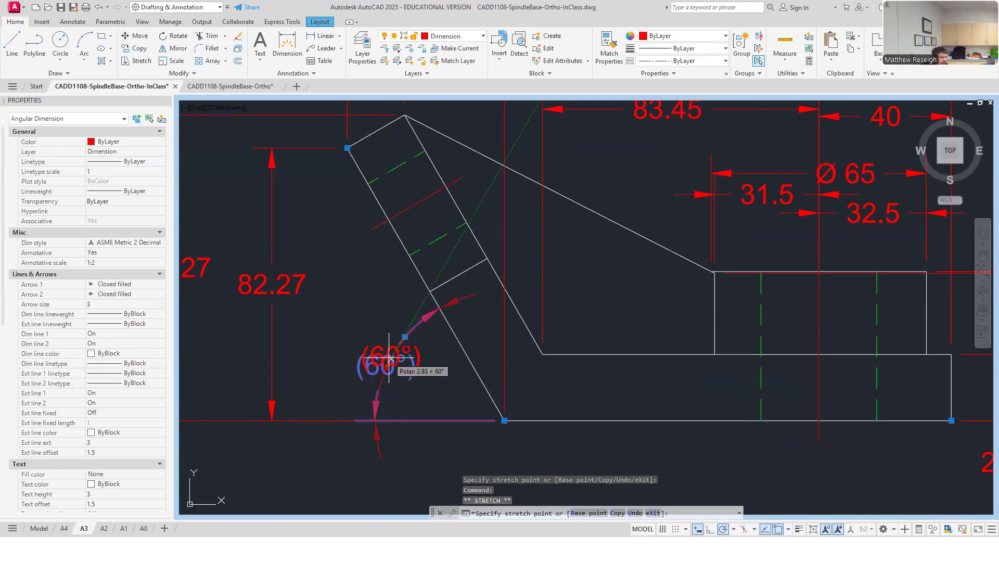
{"action": "left_click", "coordinate": [387, 365]}
{"action": "right_click", "coordinate": [384, 358]}
{"action": "key", "text": "Escape"}
{"action": "key", "text": "Escape"}
{"action": "key", "text": "Escape"}
- Examine the dimensions across the top, front and auxiliary views to see which ones need to be relocated to the top view
{"action": "scroll", "coordinate": [412, 366], "scroll_direction": "down", "scroll_amount": 5}
{"action": "scroll", "coordinate": [411, 359], "scroll_direction": "up", "scroll_amount": 2}
{"action": "scroll", "coordinate": [416, 323], "scroll_direction": "down", "scroll_amount": 2}
{"action": "scroll", "coordinate": [424, 273], "scroll_direction": "up", "scroll_amount": 4}
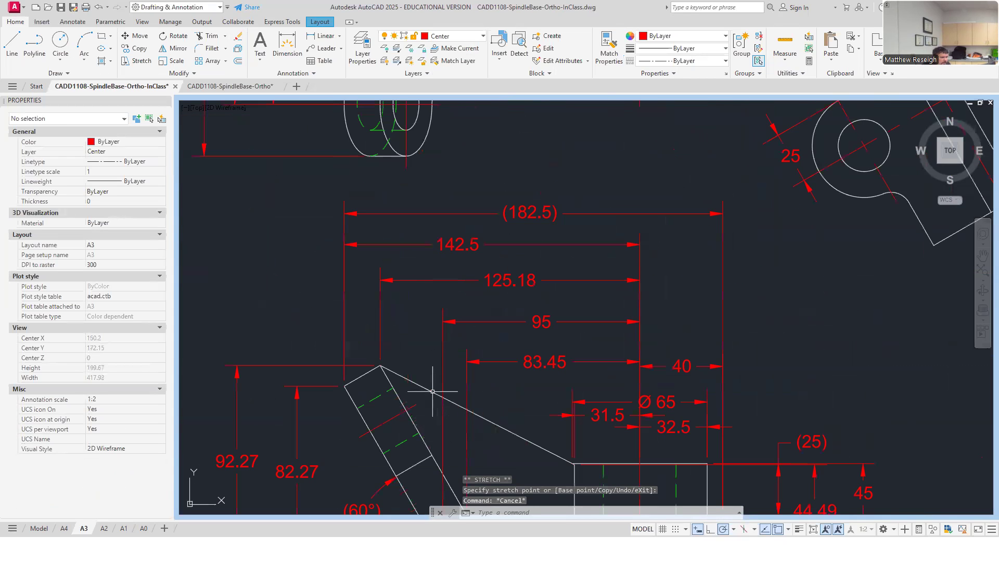
{"action": "scroll", "coordinate": [375, 346], "scroll_direction": "down", "scroll_amount": 5}
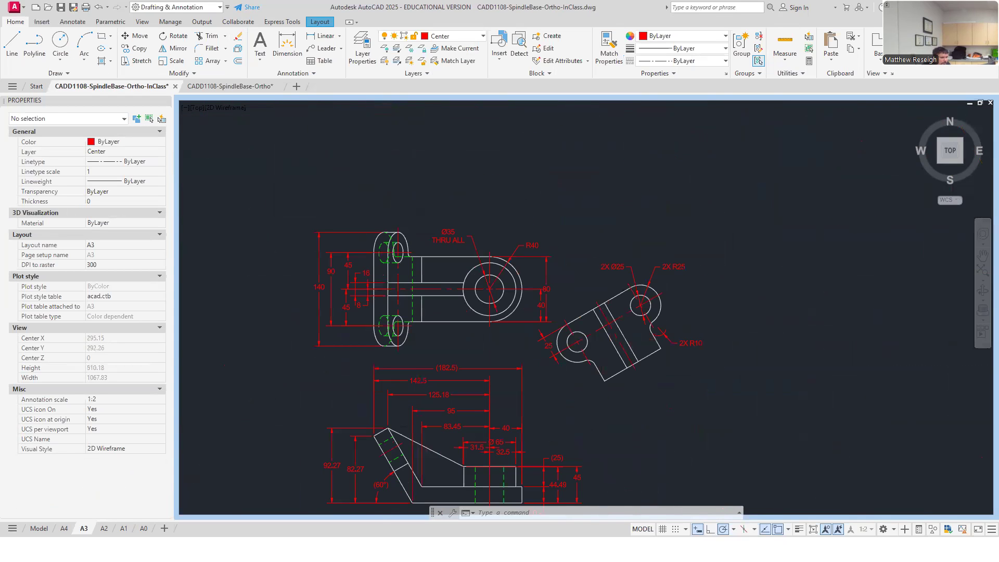
{"action": "scroll", "coordinate": [368, 302], "scroll_direction": "up", "scroll_amount": 2}
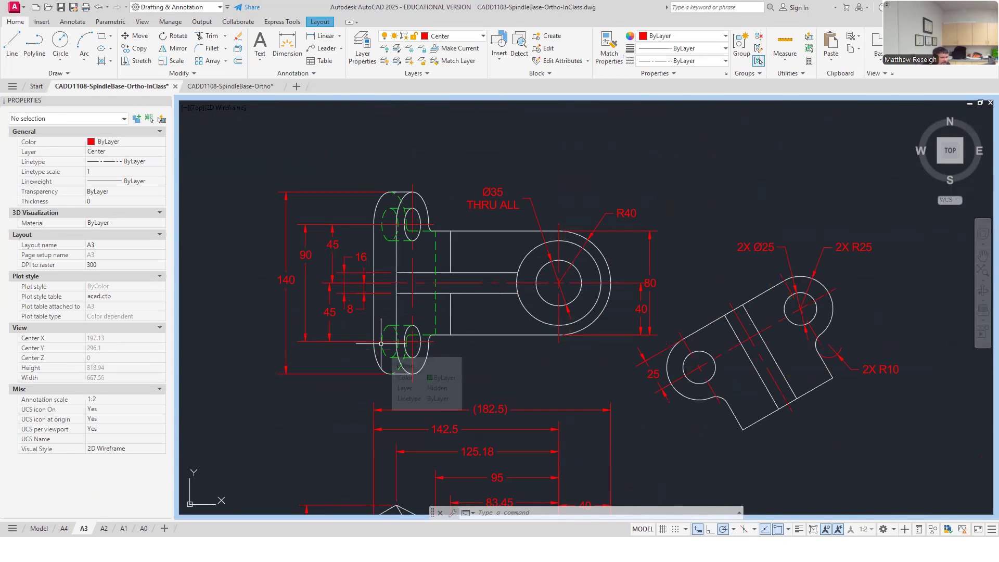
{"action": "scroll", "coordinate": [377, 346], "scroll_direction": "down", "scroll_amount": 2}
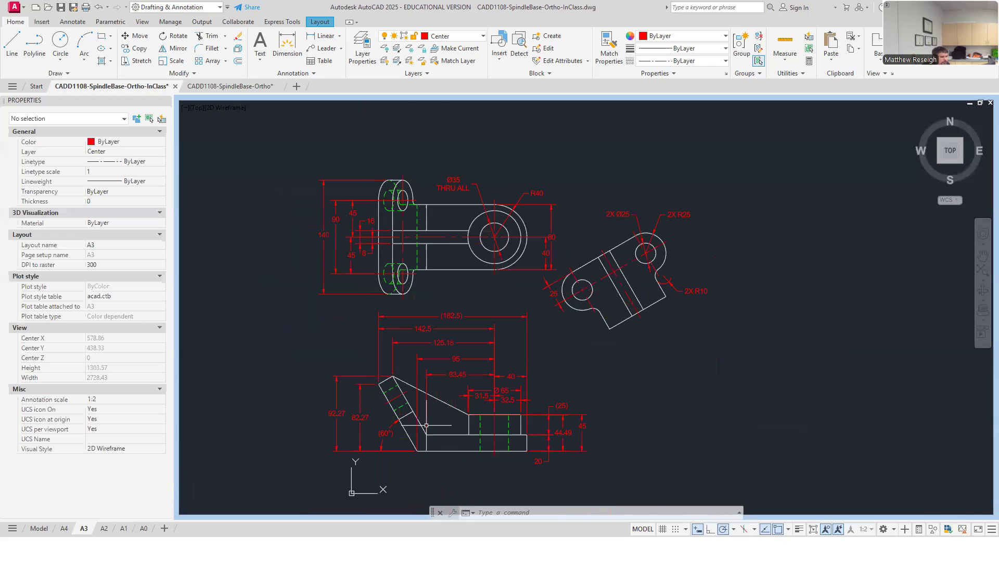
{"action": "scroll", "coordinate": [367, 366], "scroll_direction": "up", "scroll_amount": 1}
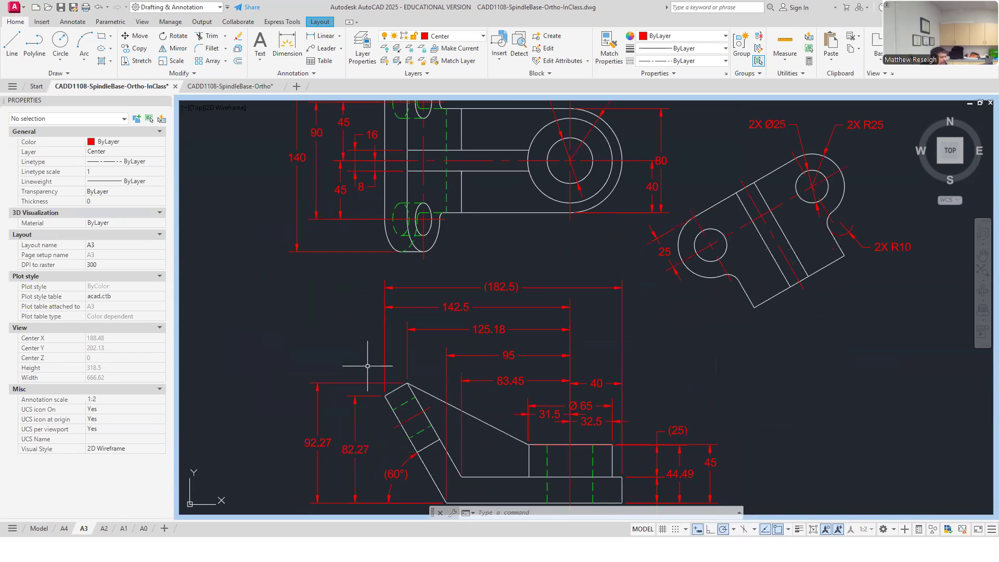
{"action": "scroll", "coordinate": [379, 357], "scroll_direction": "down", "scroll_amount": 3}
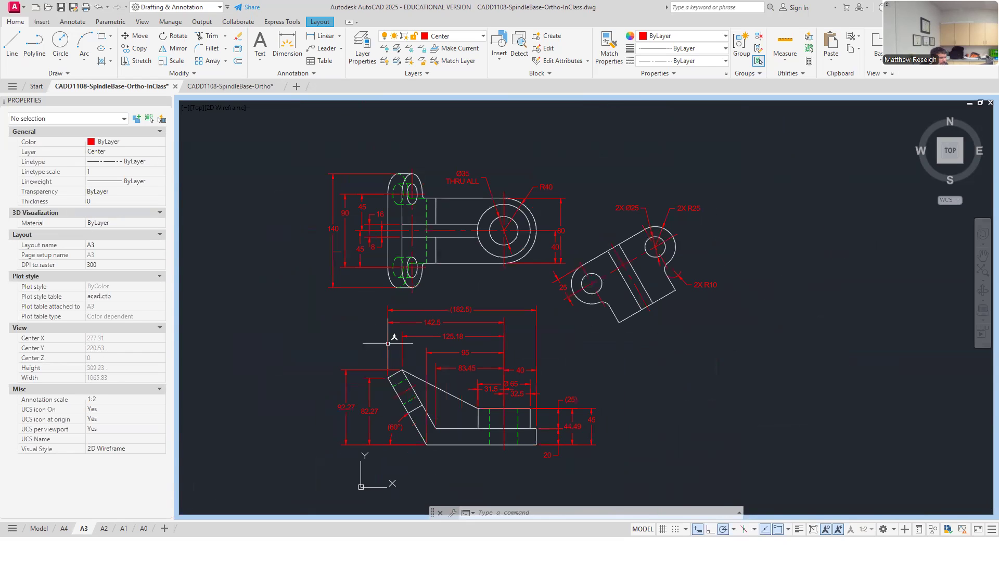
{"action": "scroll", "coordinate": [390, 339], "scroll_direction": "up", "scroll_amount": 3}
{"action": "scroll", "coordinate": [388, 343], "scroll_direction": "down", "scroll_amount": 2}
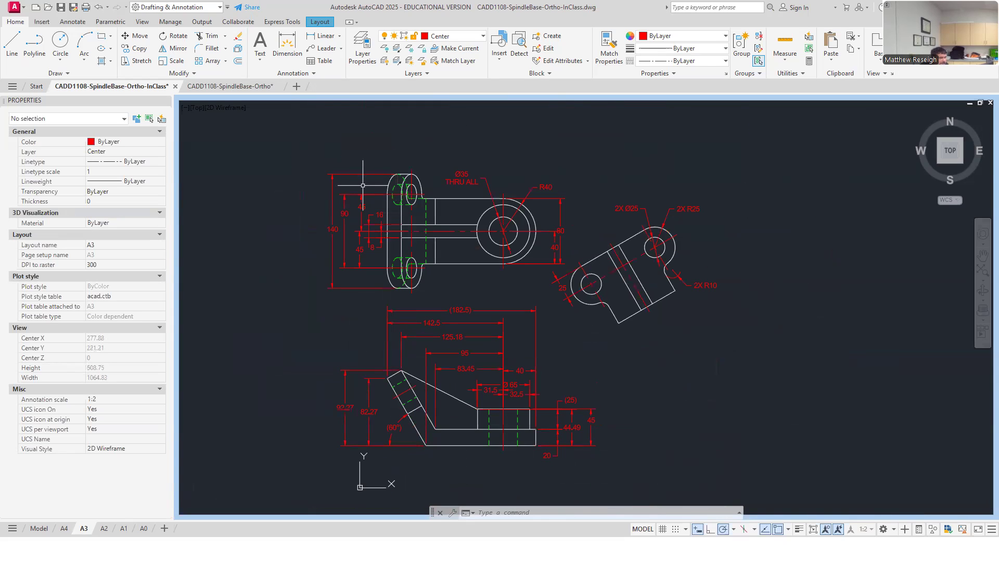
{"action": "scroll", "coordinate": [502, 258], "scroll_direction": "up", "scroll_amount": 3}
{"action": "scroll", "coordinate": [501, 259], "scroll_direction": "down", "scroll_amount": 3}
{"action": "scroll", "coordinate": [505, 262], "scroll_direction": "up", "scroll_amount": 3}
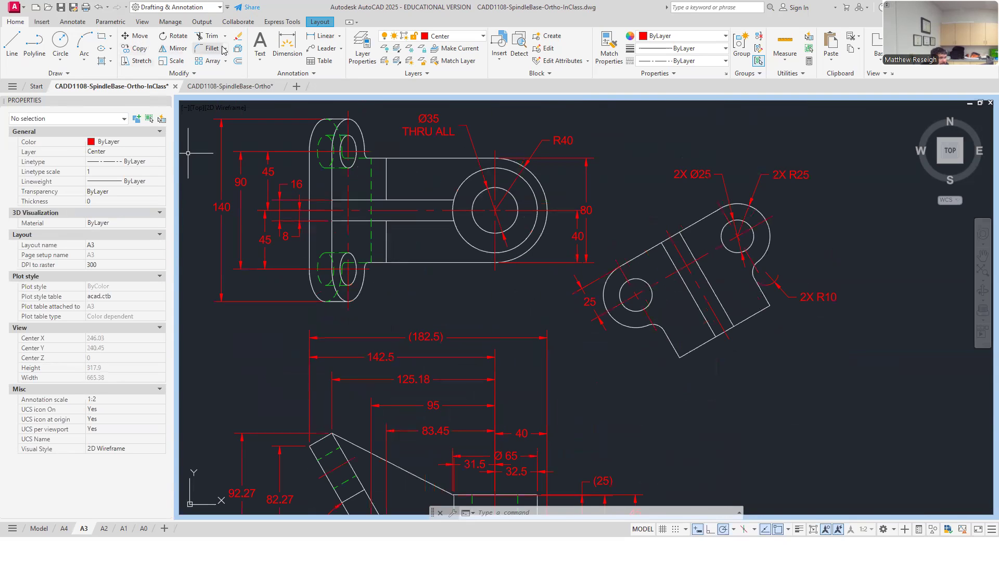
- Add a horizontal dimension below the top view from the Ø35 hole's center to the R40 arc's right quadrant
{"action": "left_click", "coordinate": [287, 45]}
{"action": "scroll", "coordinate": [474, 237], "scroll_direction": "up", "scroll_amount": 2}
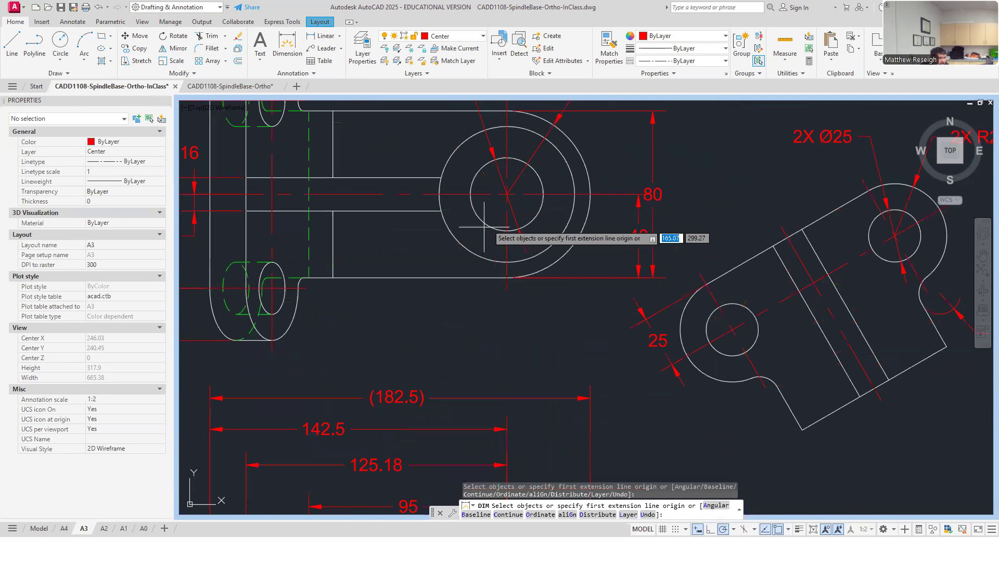
{"action": "left_click", "coordinate": [506, 194]}
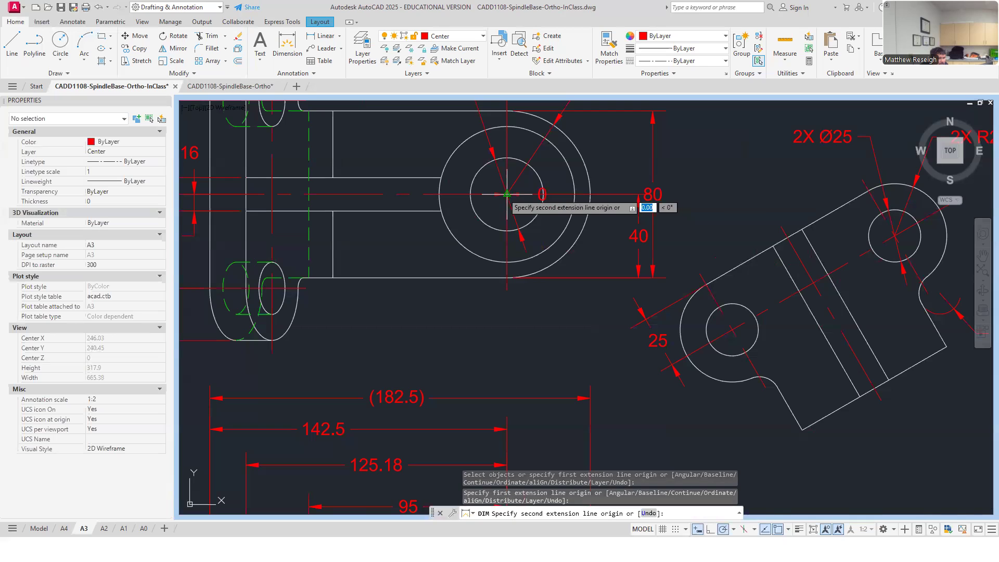
{"action": "left_click", "coordinate": [591, 194]}
{"action": "left_click", "coordinate": [564, 308]}
{"action": "key", "text": "Escape"}
- Move the new dimension's center origin to the R40 arc's lower endpoint and shift its dimension line farther below the view
{"action": "left_click", "coordinate": [564, 308]}
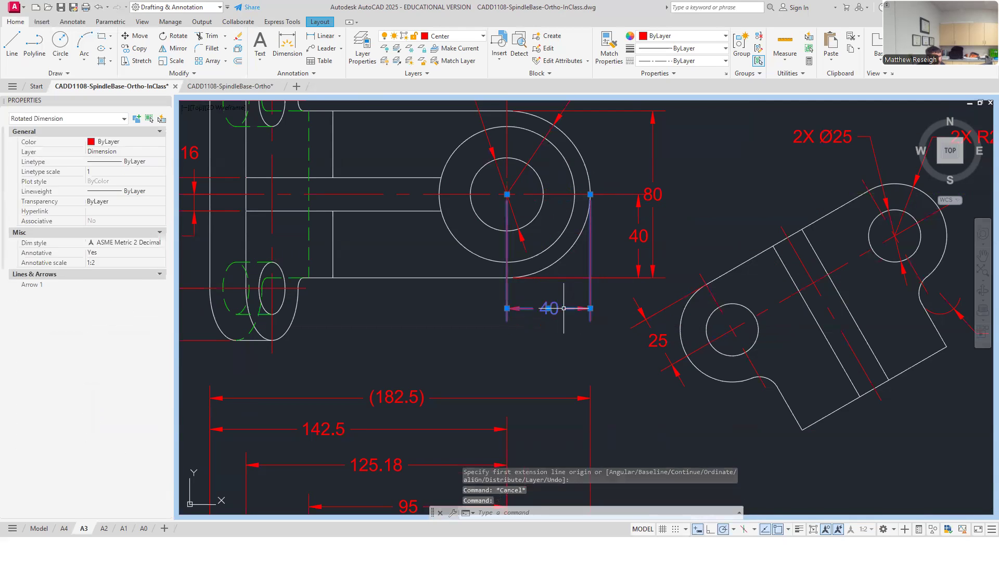
{"action": "left_click", "coordinate": [507, 194]}
{"action": "key", "text": "Escape"}
{"action": "key", "text": "Escape"}
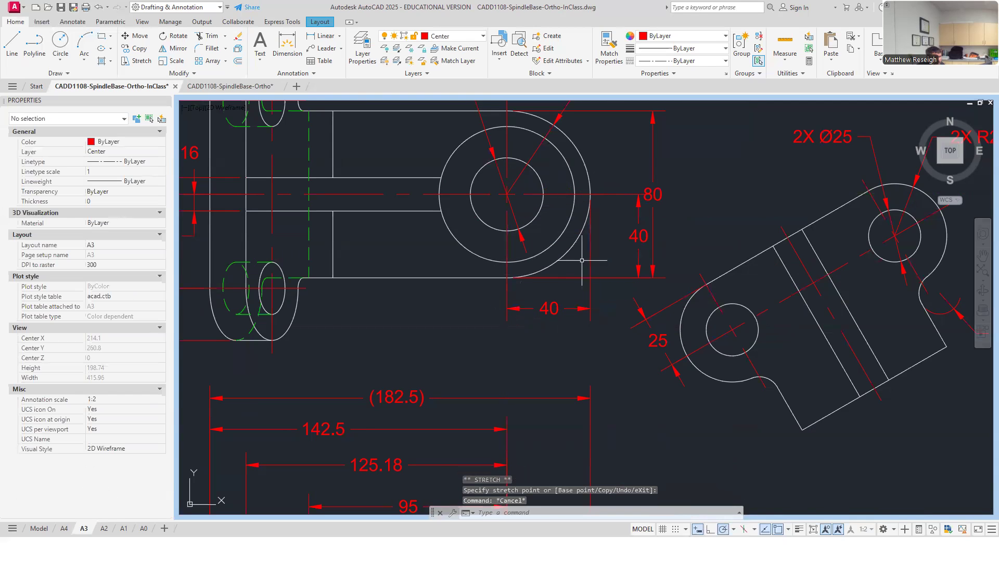
{"action": "left_click", "coordinate": [558, 312]}
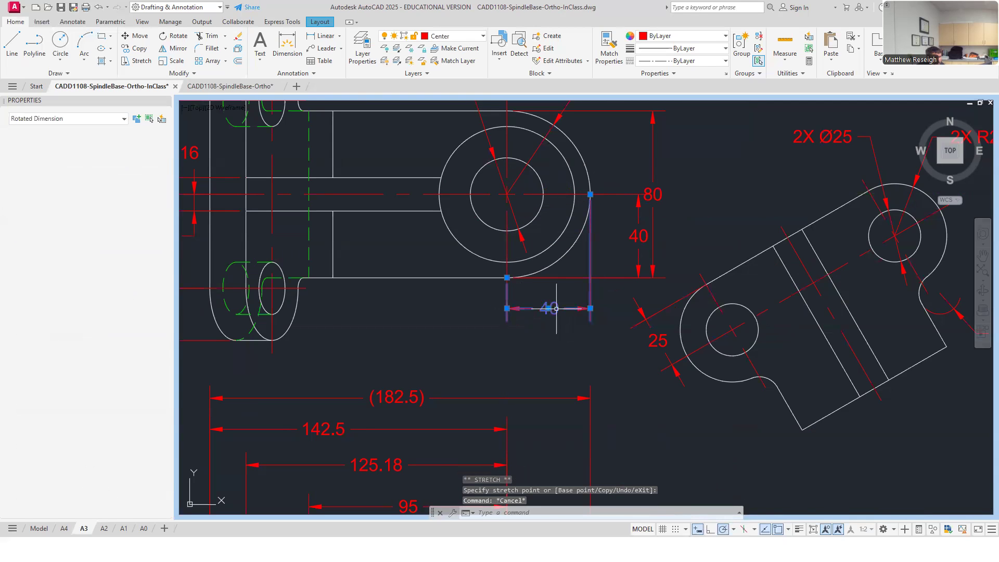
{"action": "left_click", "coordinate": [548, 308]}
{"action": "left_click", "coordinate": [550, 329]}
{"action": "key", "text": "Escape"}
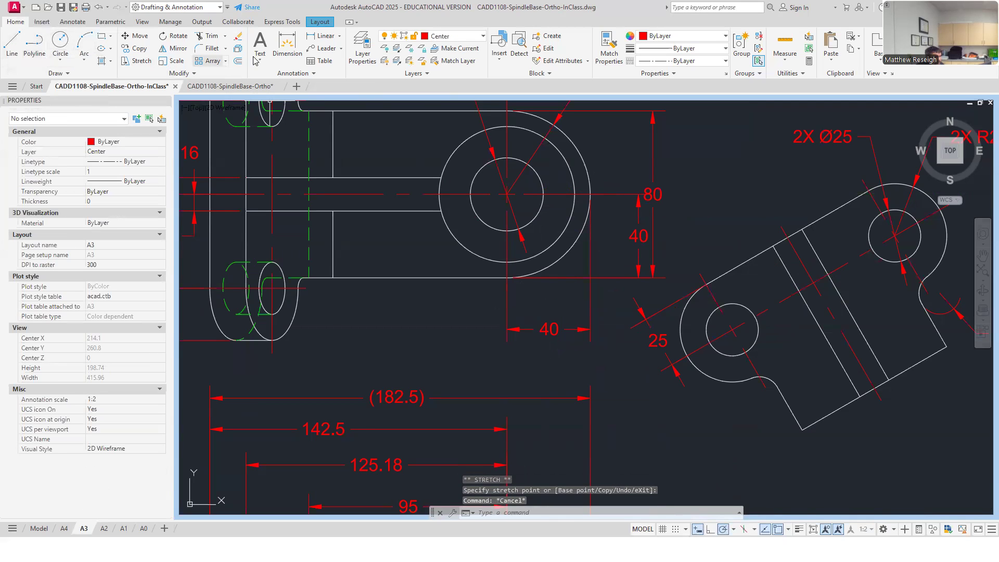
- Add a horizontal dimension below the top view from the Ø35 hole's center to the boss circle's right quadrant, above the 40 dimension
{"action": "left_click", "coordinate": [287, 46]}
{"action": "left_click", "coordinate": [507, 194]}
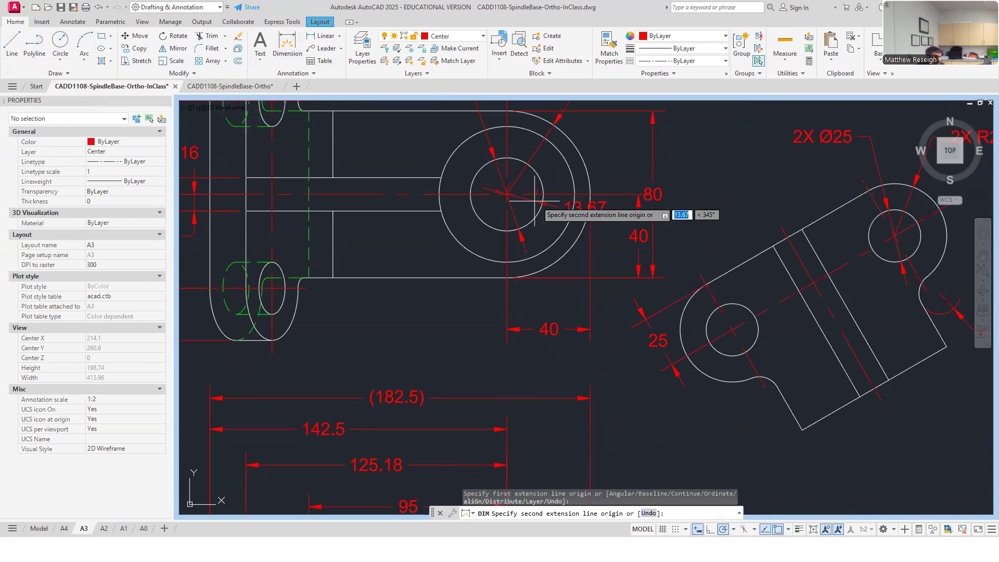
{"action": "left_click", "coordinate": [574, 194]}
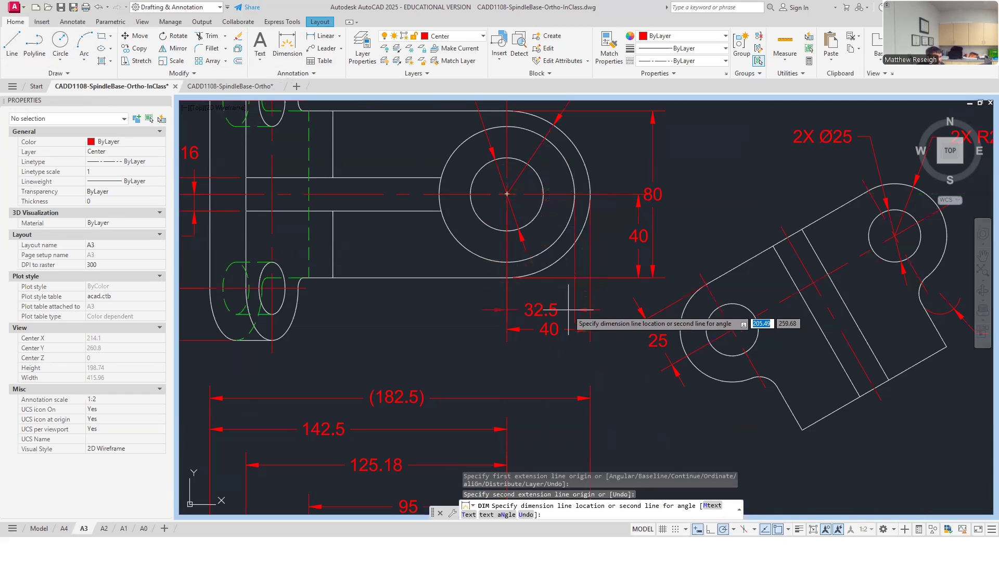
{"action": "left_click", "coordinate": [517, 304]}
{"action": "key", "text": "Escape"}
- Move the 32.5 dimension's center origin down to the R40 arc's lower endpoint in the top view
{"action": "left_click", "coordinate": [507, 286]}
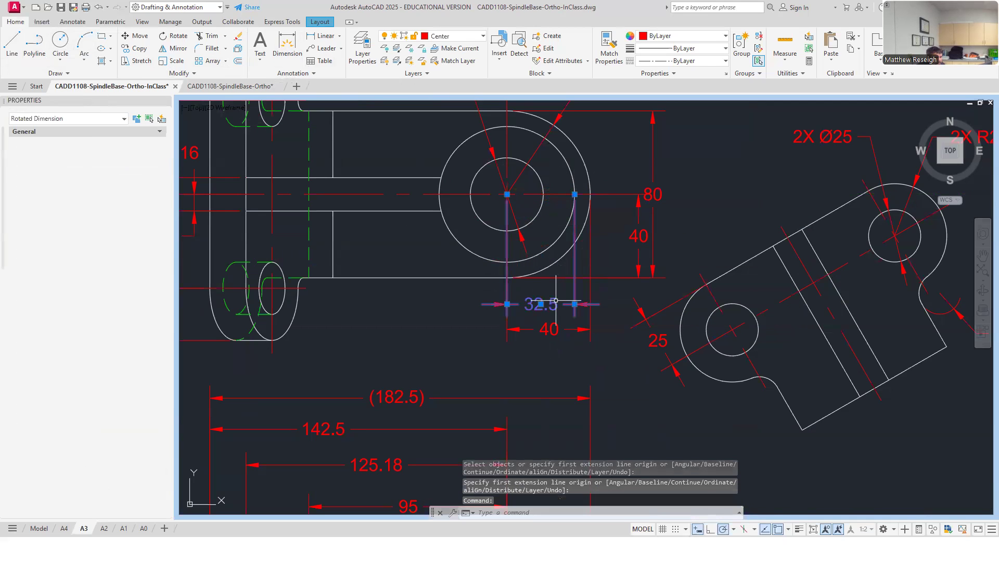
{"action": "left_click", "coordinate": [506, 194]}
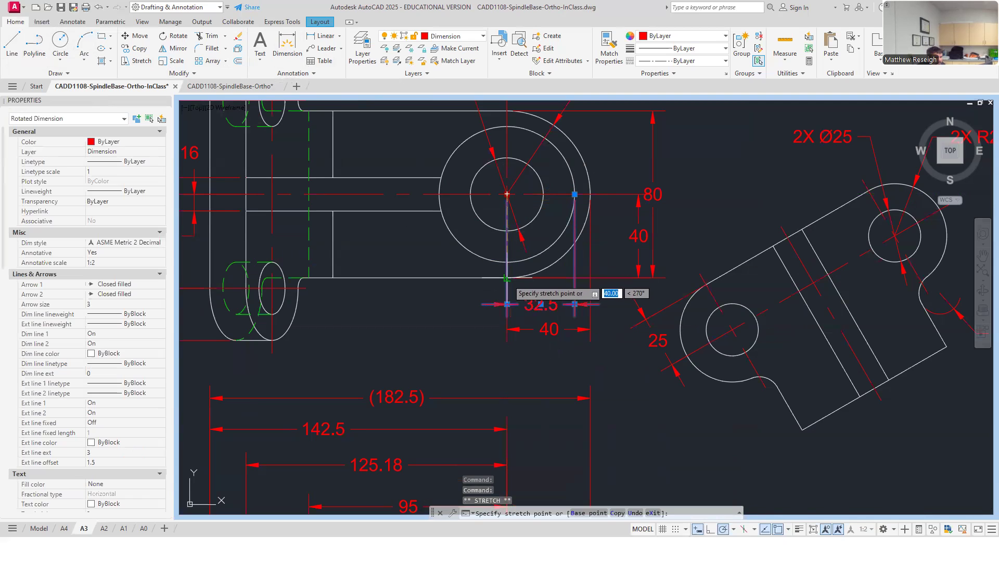
{"action": "key", "text": "Escape"}
- Delete the 32.5 and 40 horizontal dimensions above the boss in the front view
{"action": "scroll", "coordinate": [587, 329], "scroll_direction": "down", "scroll_amount": 4}
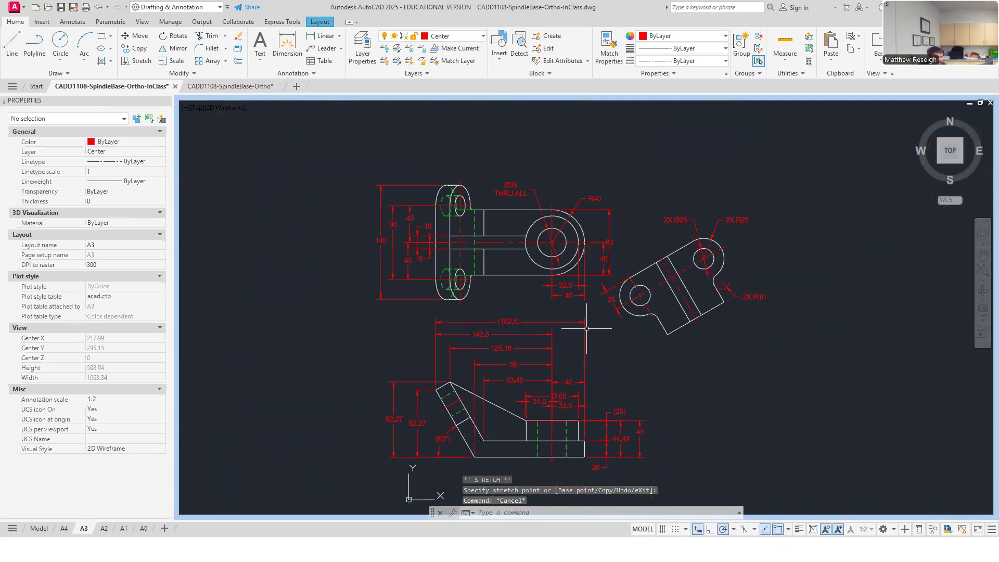
{"action": "scroll", "coordinate": [564, 415], "scroll_direction": "up", "scroll_amount": 4}
{"action": "left_click", "coordinate": [563, 408]}
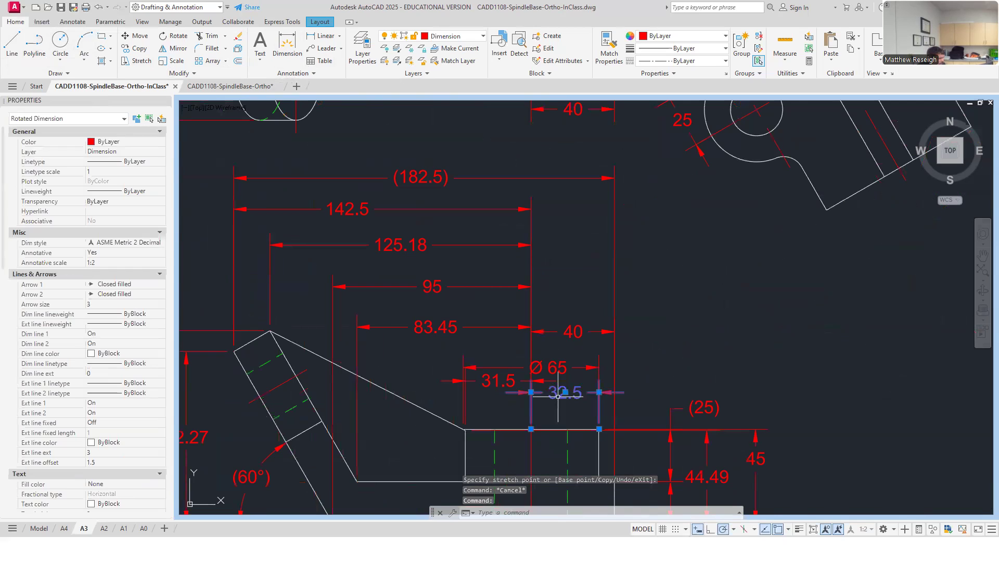
{"action": "key", "text": "Delete"}
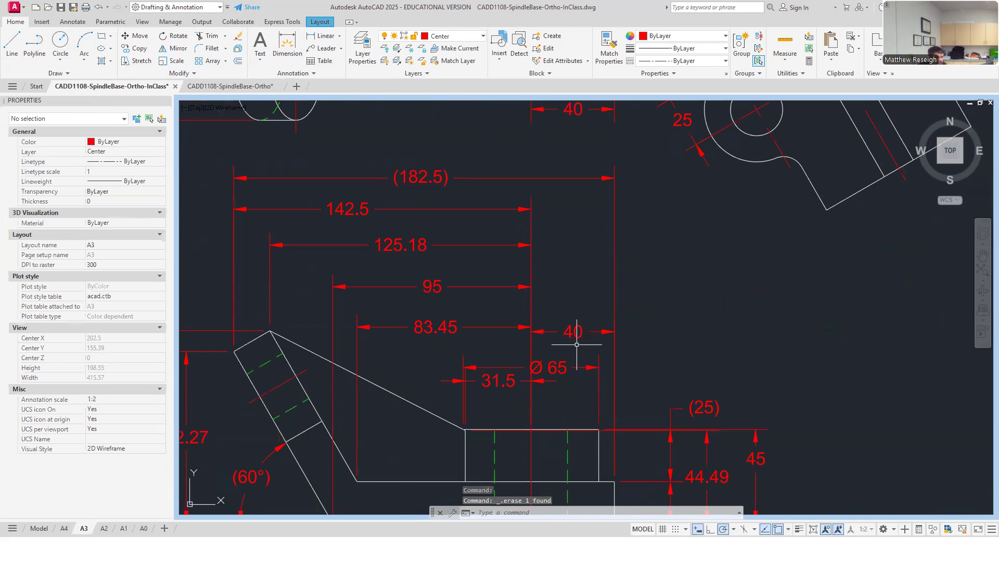
{"action": "left_click", "coordinate": [575, 330]}
{"action": "key", "text": "Delete"}
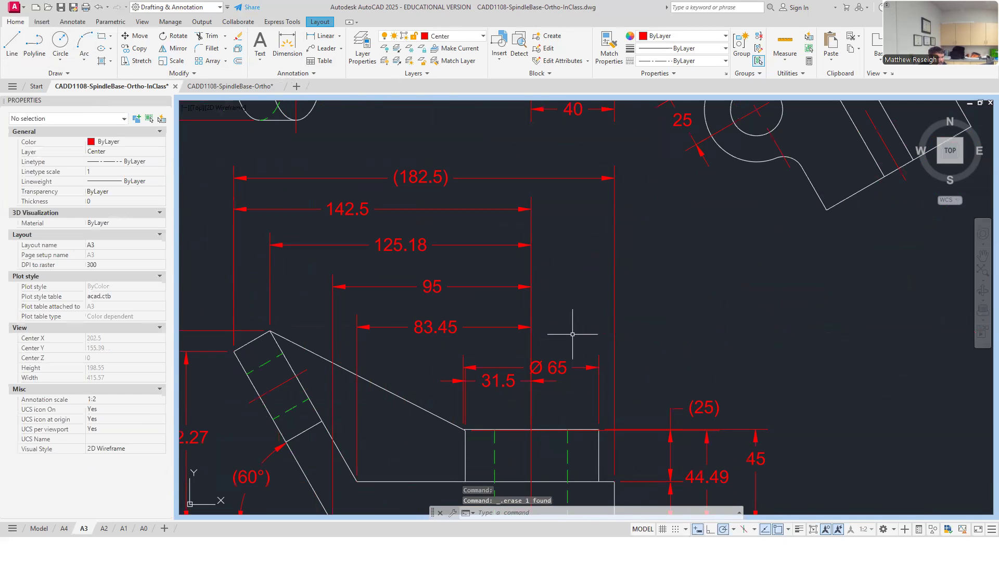
- Examine the front view's remaining dimensions around the boss and base to find which ones need rearranging
{"action": "scroll", "coordinate": [573, 333], "scroll_direction": "down", "scroll_amount": 4}
{"action": "scroll", "coordinate": [510, 350], "scroll_direction": "up", "scroll_amount": 2}
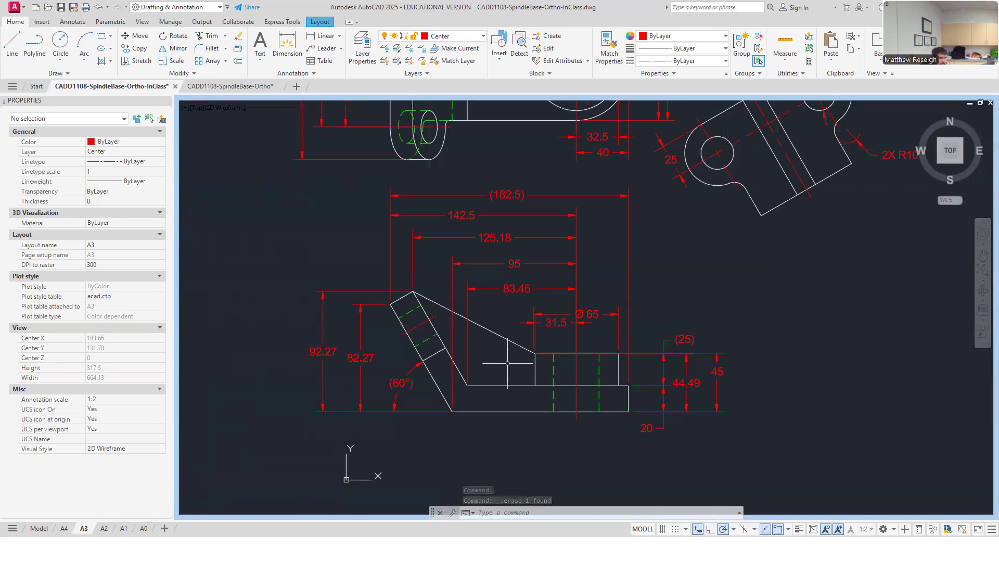
{"action": "scroll", "coordinate": [536, 352], "scroll_direction": "up", "scroll_amount": 4}
{"action": "scroll", "coordinate": [534, 352], "scroll_direction": "down", "scroll_amount": 4}
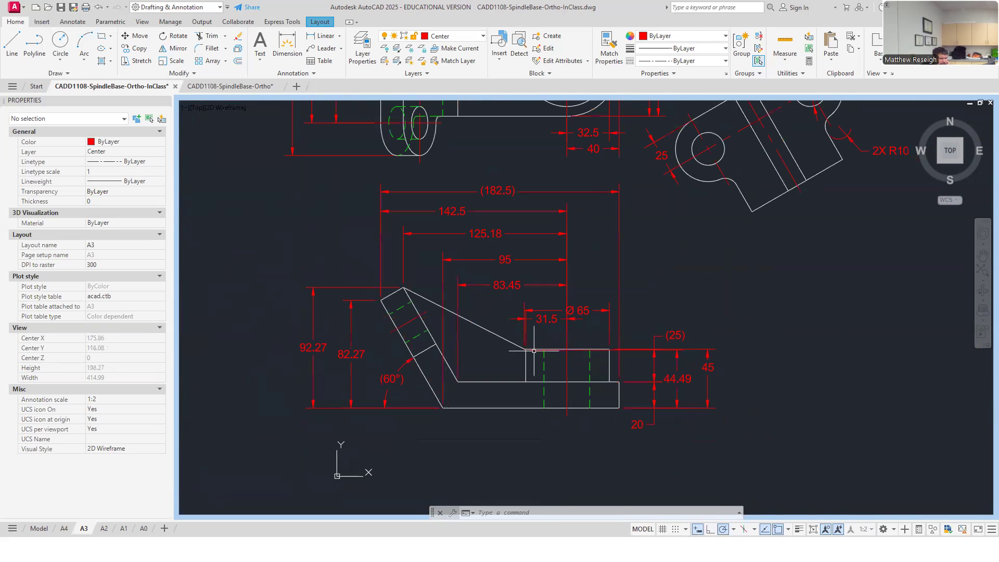
{"action": "scroll", "coordinate": [520, 396], "scroll_direction": "up", "scroll_amount": 2}
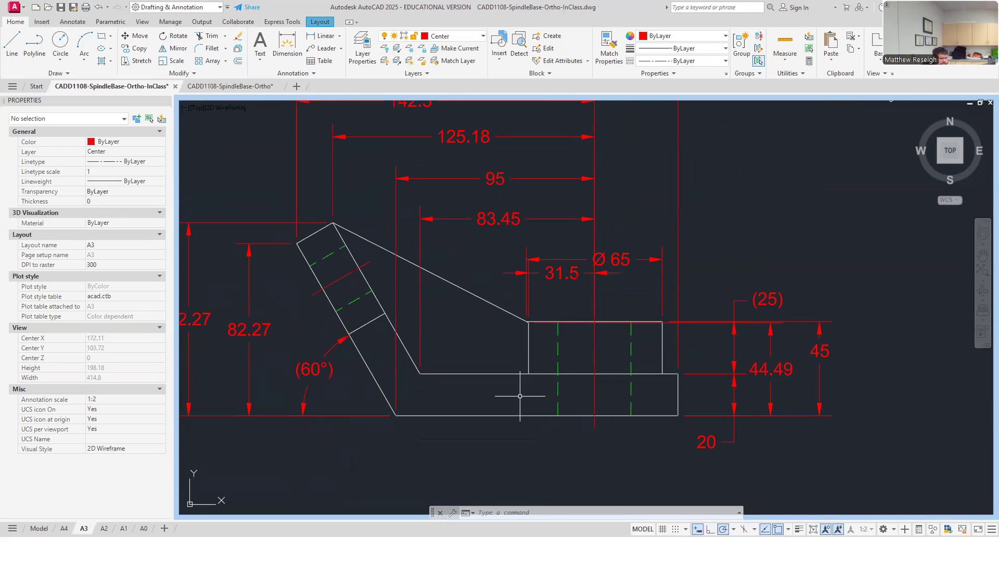
{"action": "scroll", "coordinate": [510, 401], "scroll_direction": "down", "scroll_amount": 5}
{"action": "scroll", "coordinate": [486, 330], "scroll_direction": "up", "scroll_amount": 3}
{"action": "scroll", "coordinate": [535, 385], "scroll_direction": "down", "scroll_amount": 3}
{"action": "scroll", "coordinate": [535, 381], "scroll_direction": "up", "scroll_amount": 6}
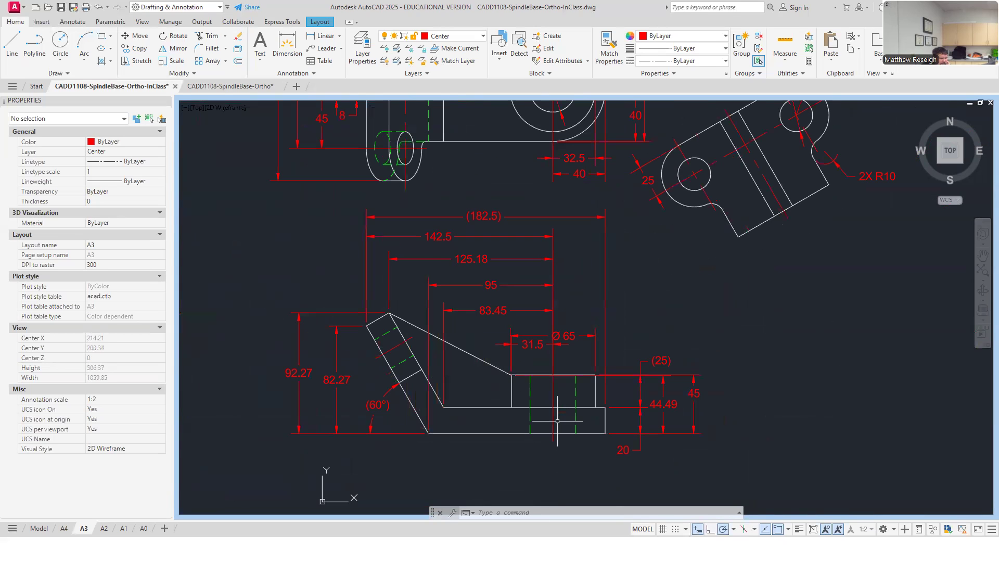
- Raise the front view's Ø 65 dimension line slightly to separate it from the 31.5 dimension below it
{"action": "left_click", "coordinate": [571, 330]}
{"action": "left_click", "coordinate": [566, 329]}
{"action": "left_click", "coordinate": [574, 323]}
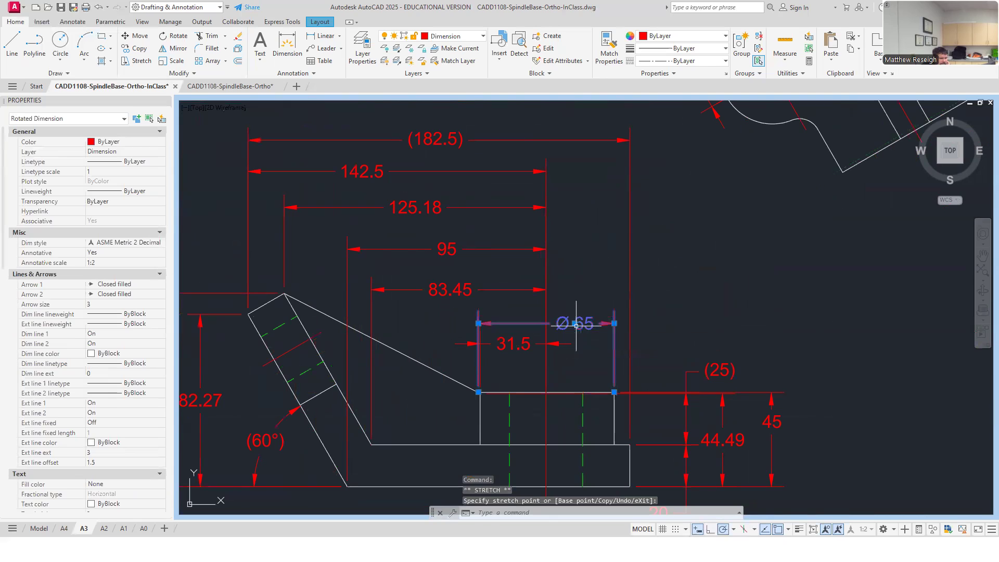
{"action": "key", "text": "Escape"}
{"action": "key", "text": "Escape"}
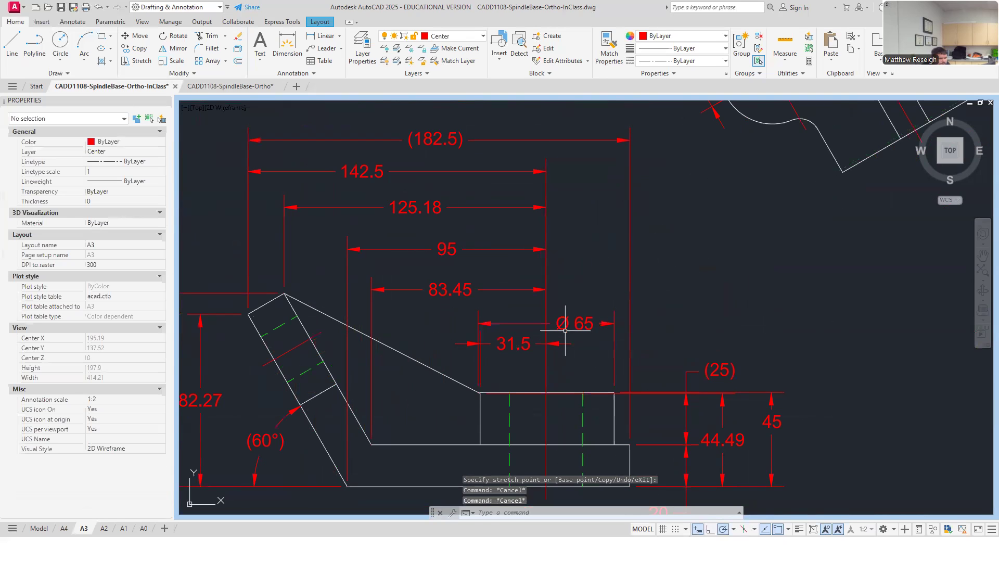
- Shift the 31.5 dimension's text outside its left extension line, keeping the dimension line at the same height
{"action": "left_click", "coordinate": [517, 344]}
{"action": "left_click", "coordinate": [514, 344]}
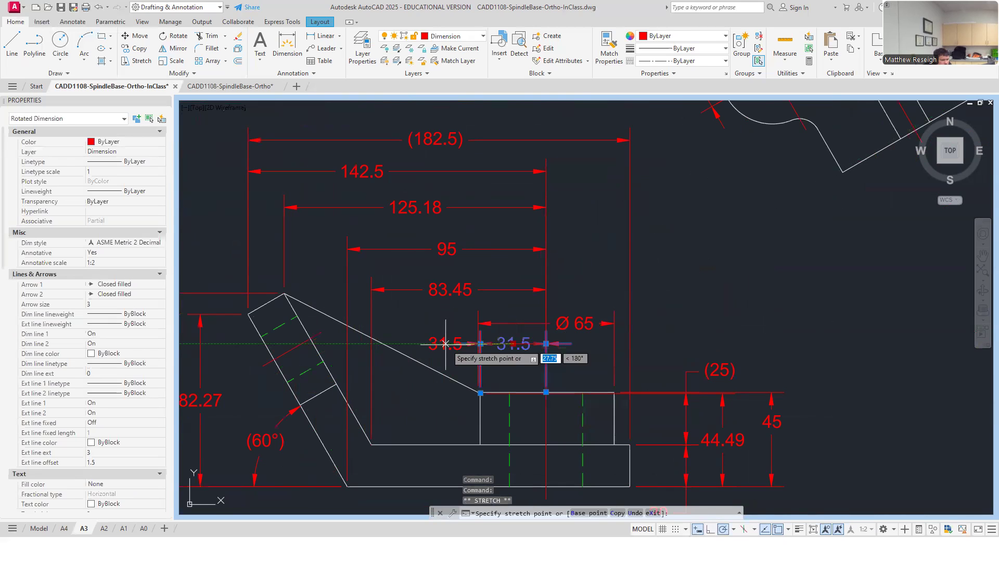
{"action": "left_click", "coordinate": [445, 322]}
{"action": "key", "text": "Escape"}
{"action": "key", "text": "Escape"}
{"action": "key", "text": "Escape"}
{"action": "scroll", "coordinate": [448, 371], "scroll_direction": "up", "scroll_amount": 2}
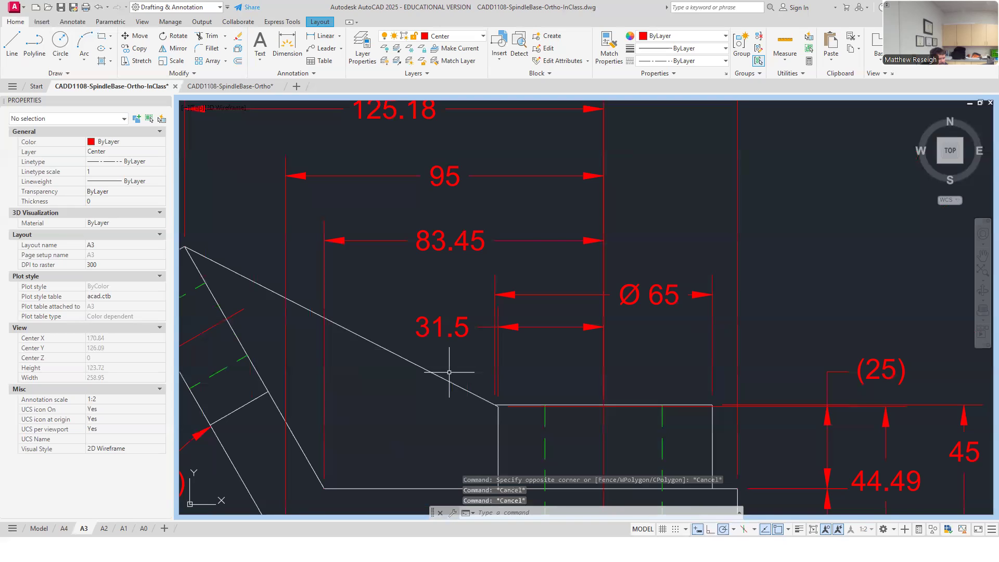
- Move the 31.5 dimension's text to the right of the boss centerline and lower its dimension line toward the boss
{"action": "left_click", "coordinate": [442, 326]}
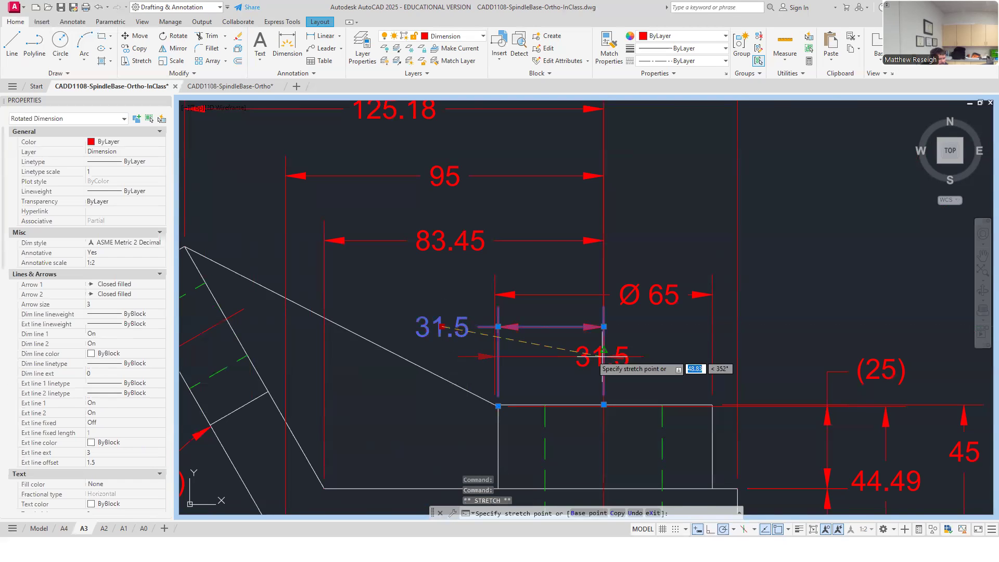
{"action": "right_click", "coordinate": [639, 344]}
{"action": "key", "text": "Escape"}
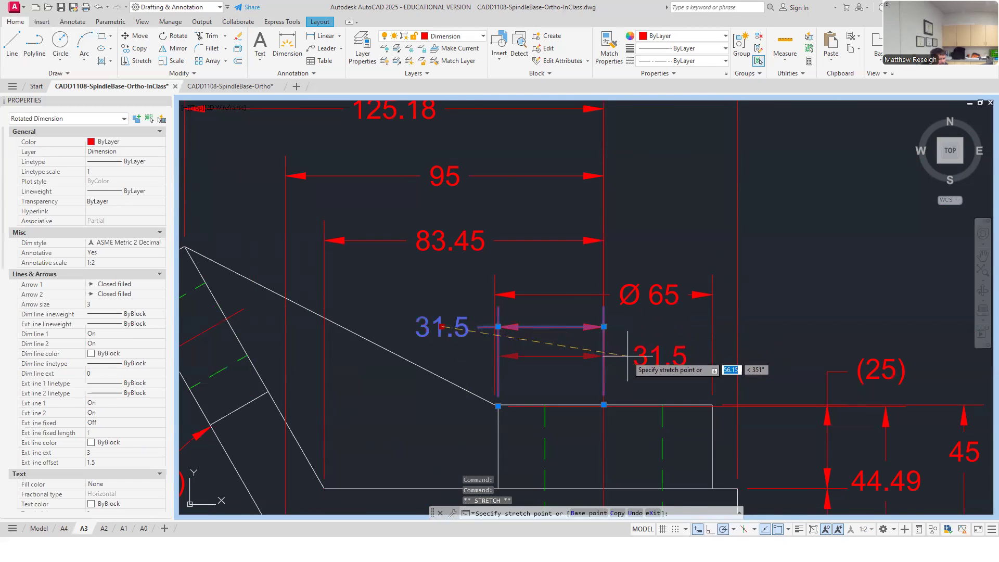
{"action": "key", "text": "Escape"}
{"action": "scroll", "coordinate": [604, 360], "scroll_direction": "down", "scroll_amount": 4}
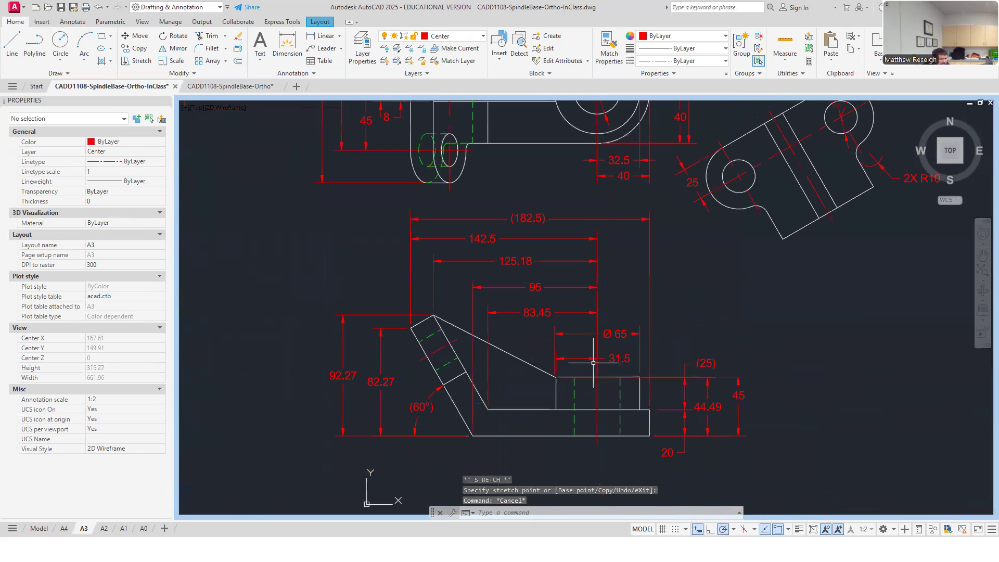
{"action": "scroll", "coordinate": [599, 359], "scroll_direction": "up", "scroll_amount": 4}
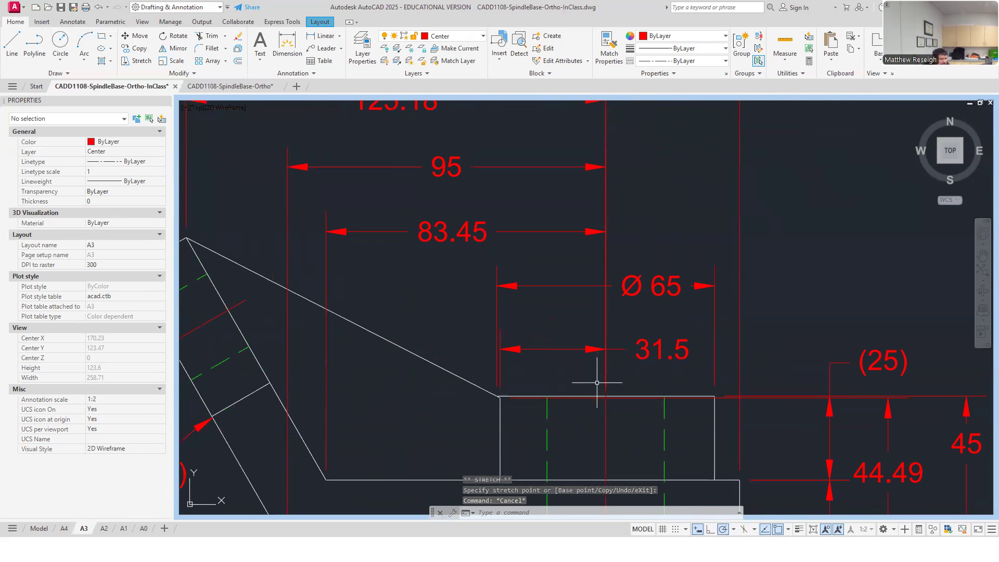
- Minimize the viewport and review the spacing of the dimensions on the A3 sheet
{"action": "scroll", "coordinate": [582, 365], "scroll_direction": "down", "scroll_amount": 5}
{"action": "scroll", "coordinate": [572, 348], "scroll_direction": "up", "scroll_amount": 2}
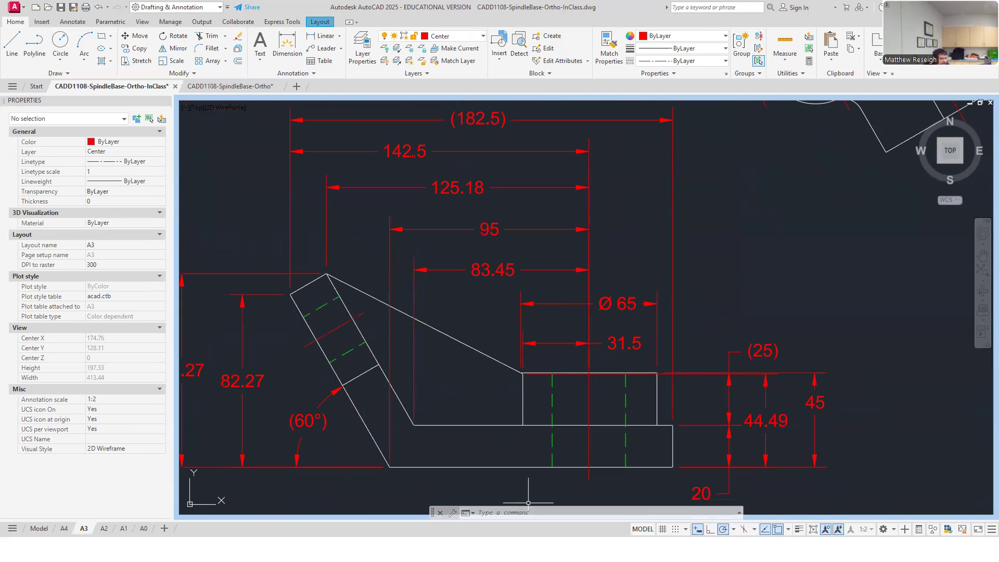
{"action": "scroll", "coordinate": [543, 357], "scroll_direction": "down", "scroll_amount": 4}
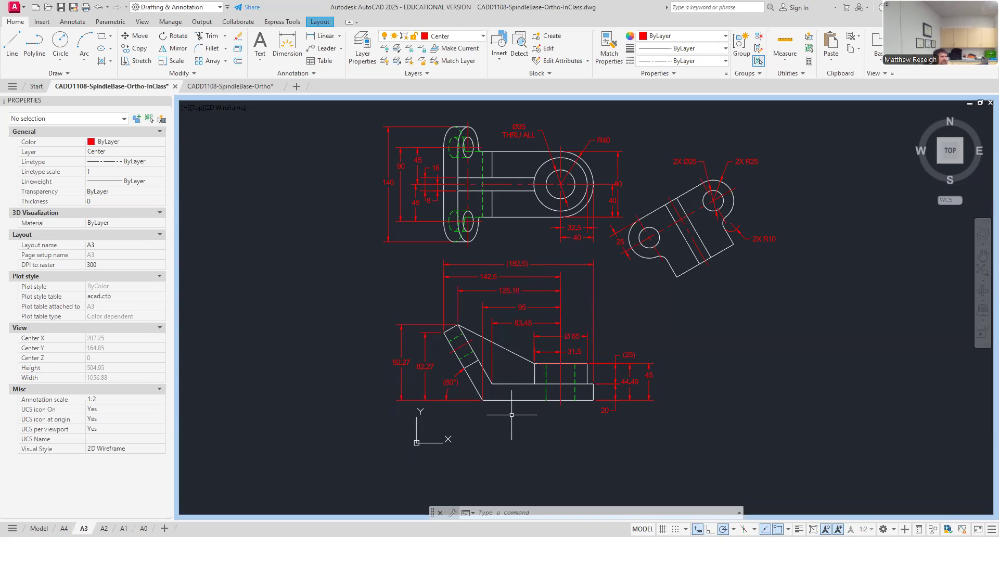
{"action": "left_click", "coordinate": [814, 529]}
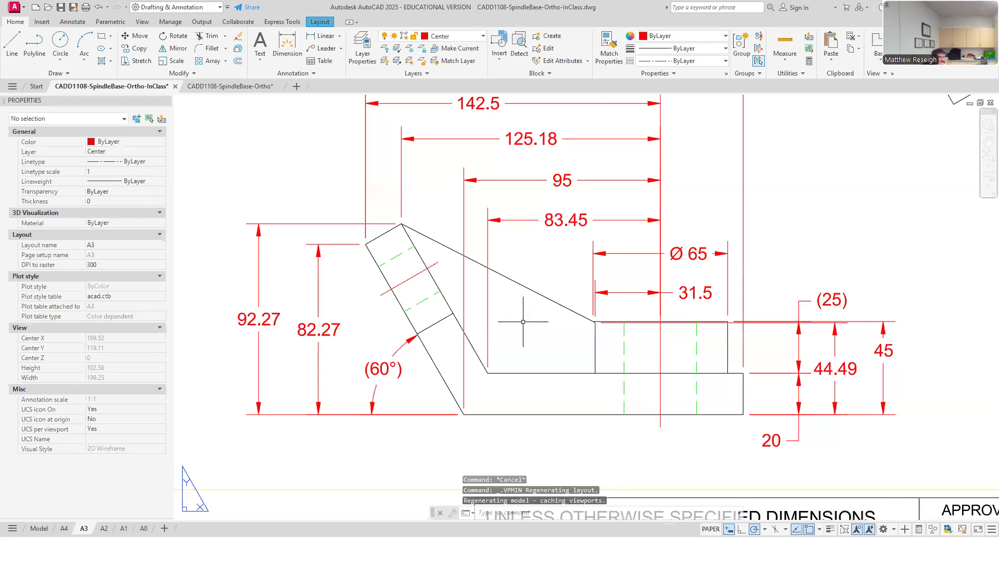
{"action": "scroll", "coordinate": [523, 322], "scroll_direction": "down", "scroll_amount": 2}
{"action": "scroll", "coordinate": [599, 276], "scroll_direction": "up", "scroll_amount": 2}
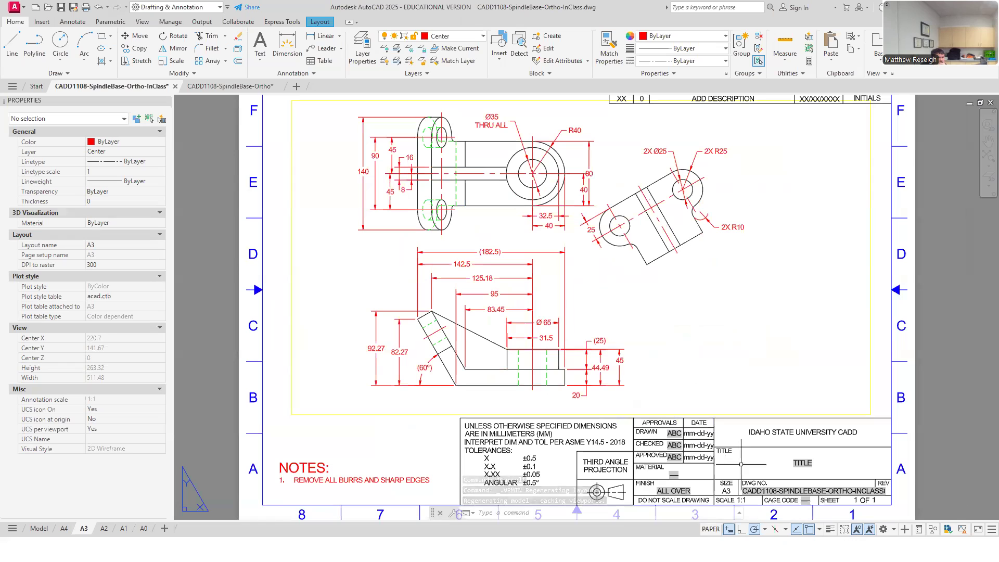
- Maximize the viewport again and examine the dimension placement across the front and top views
{"action": "double_click", "coordinate": [642, 324]}
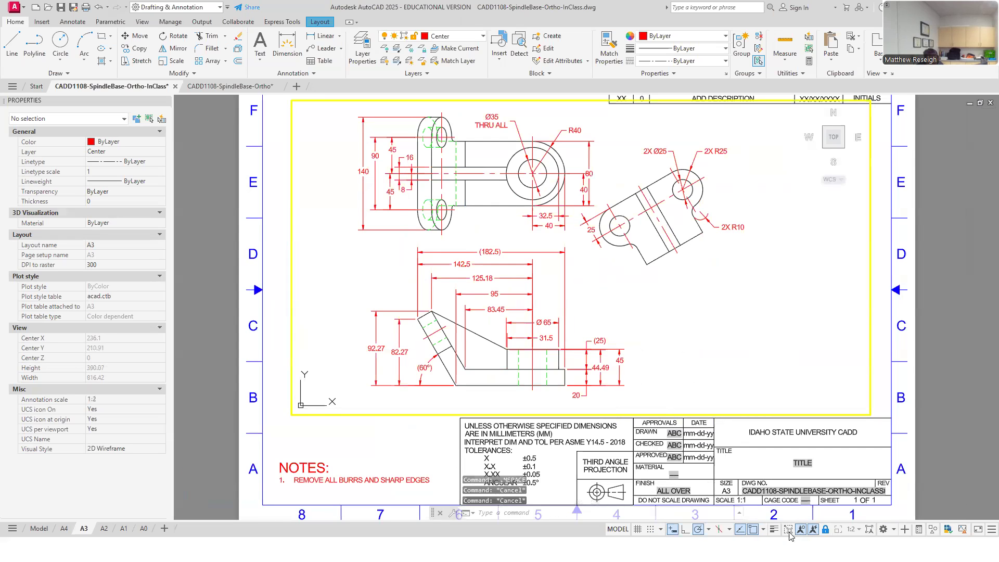
{"action": "left_click", "coordinate": [838, 529]}
{"action": "scroll", "coordinate": [567, 378], "scroll_direction": "up", "scroll_amount": 4}
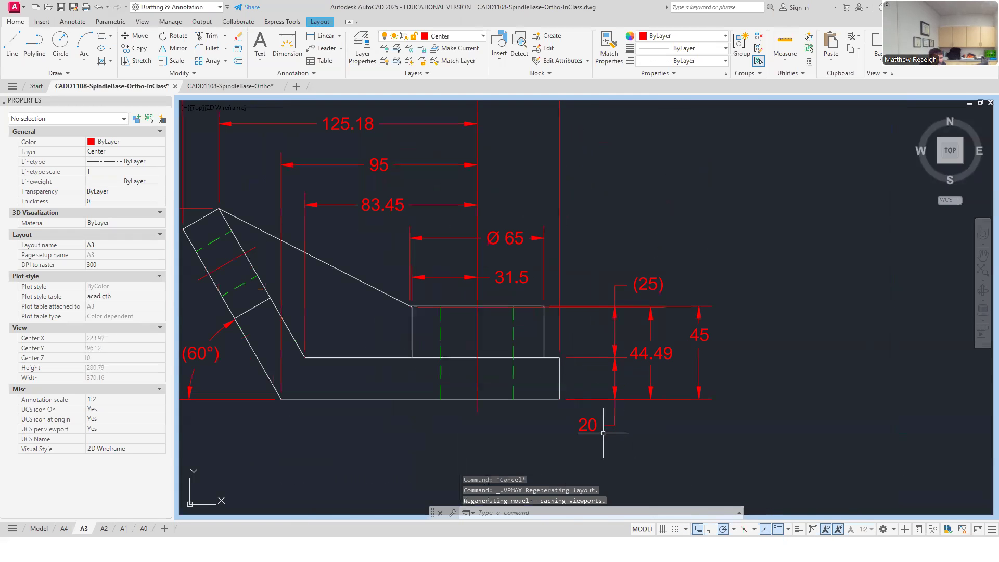
{"action": "left_click", "coordinate": [612, 394]}
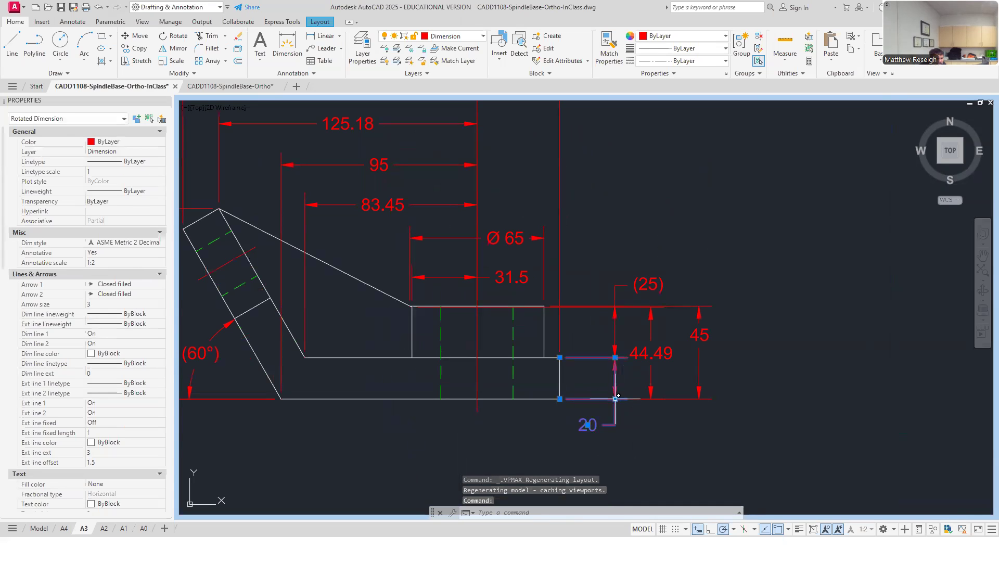
{"action": "key", "text": "Escape"}
{"action": "key", "text": "Escape"}
{"action": "scroll", "coordinate": [574, 374], "scroll_direction": "down", "scroll_amount": 6}
{"action": "scroll", "coordinate": [571, 320], "scroll_direction": "up", "scroll_amount": 6}
{"action": "scroll", "coordinate": [570, 320], "scroll_direction": "down", "scroll_amount": 4}
{"action": "scroll", "coordinate": [313, 232], "scroll_direction": "up", "scroll_amount": 4}
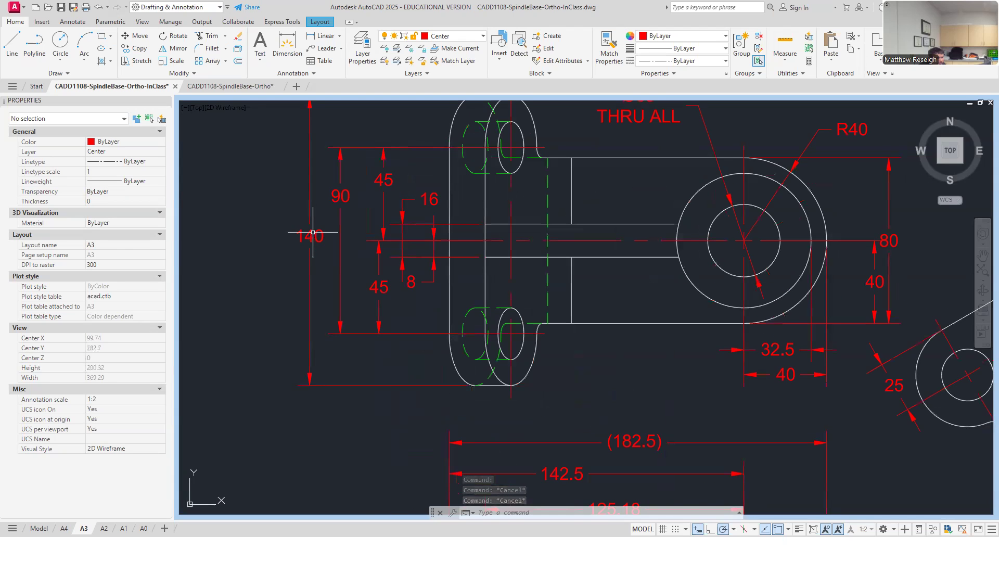
{"action": "scroll", "coordinate": [453, 219], "scroll_direction": "down", "scroll_amount": 5}
{"action": "scroll", "coordinate": [490, 342], "scroll_direction": "up", "scroll_amount": 3}
{"action": "scroll", "coordinate": [599, 395], "scroll_direction": "up", "scroll_amount": 2}
- Place the 31.5 dimension line exactly 10 mm above the boss's top edge in the front view
{"action": "left_click", "coordinate": [554, 363]}
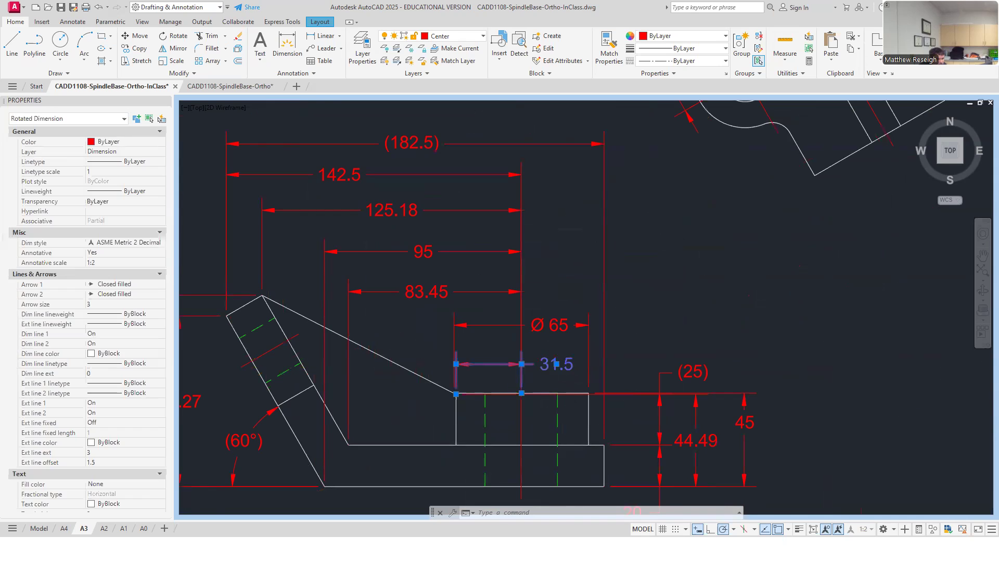
{"action": "scroll", "coordinate": [554, 362], "scroll_direction": "up", "scroll_amount": 2}
{"action": "left_click", "coordinate": [556, 363]}
{"action": "scroll", "coordinate": [559, 411], "scroll_direction": "up", "scroll_amount": 2}
{"action": "right_click", "coordinate": [565, 415]}
{"action": "left_click", "coordinate": [563, 415]}
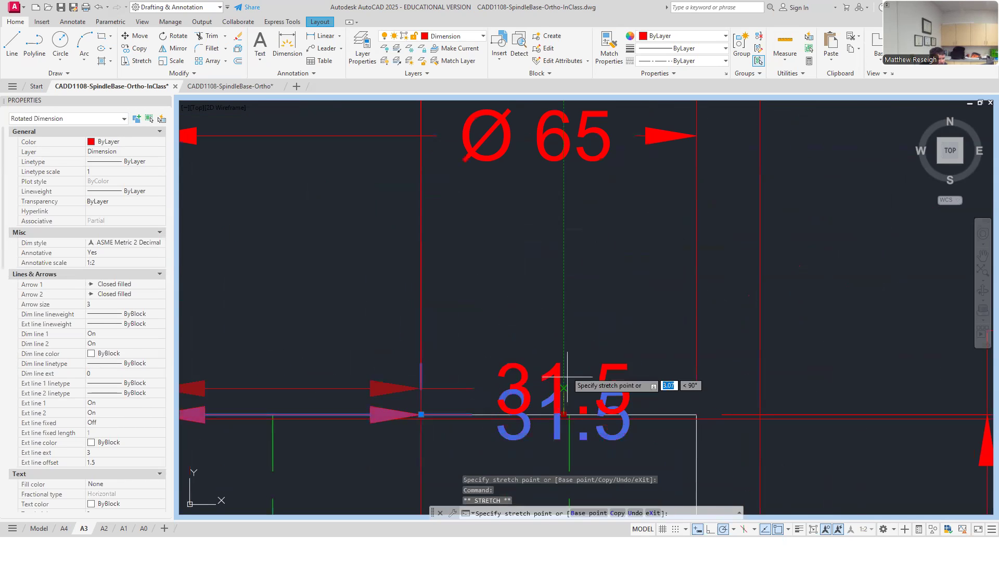
{"action": "type", "text": "10"}
{"action": "key", "text": "Return"}
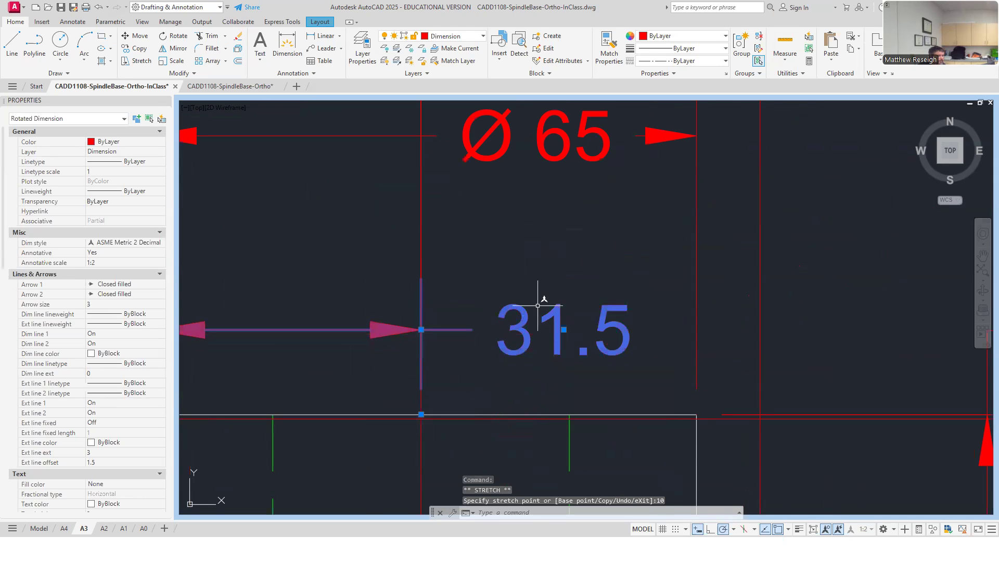
{"action": "key", "text": "Escape"}
{"action": "scroll", "coordinate": [536, 308], "scroll_direction": "down", "scroll_amount": 5}
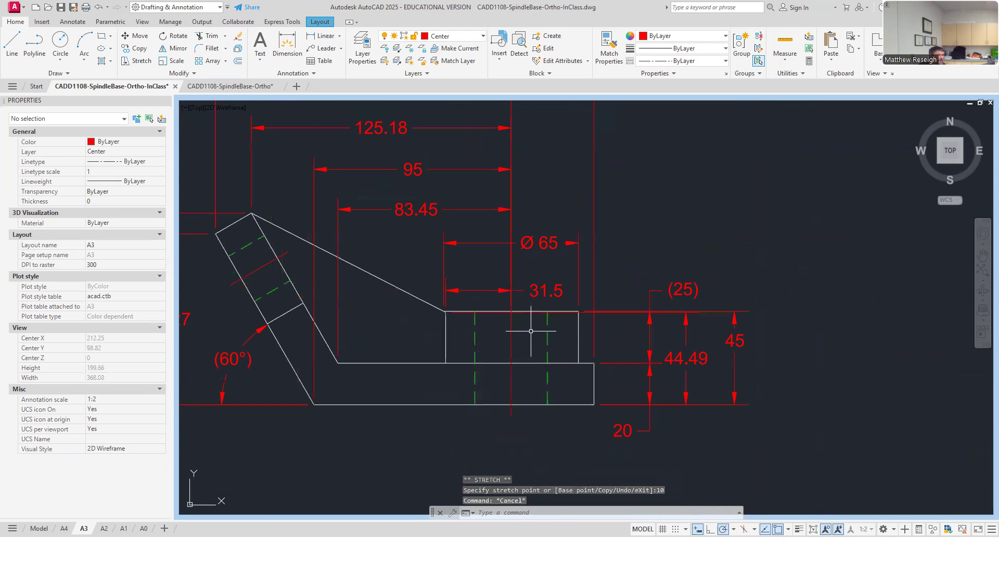
- Minimize the viewport and review the dimensioned views, notes and title block on the A3 sheet
{"action": "left_click", "coordinate": [815, 530]}
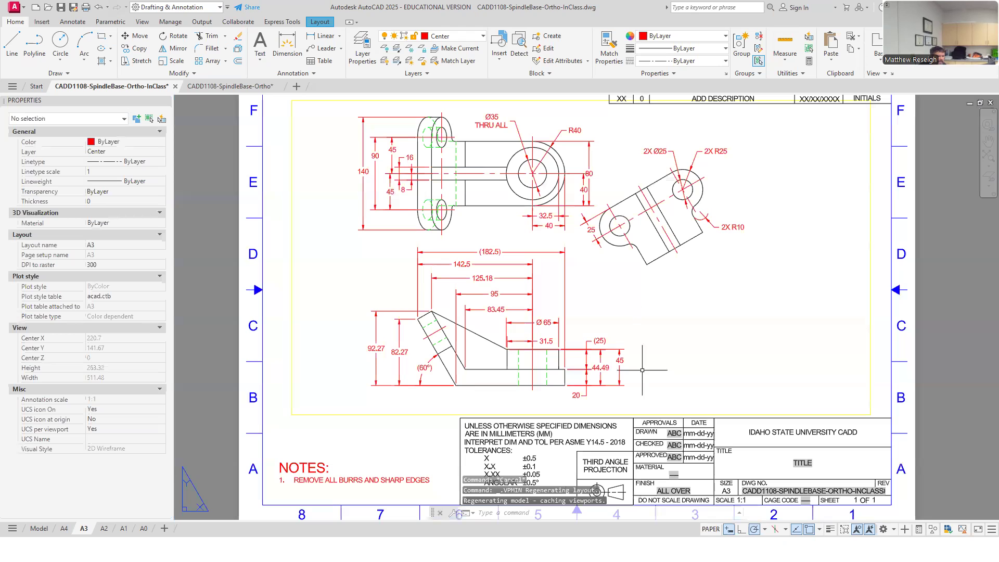
{"action": "left_click", "coordinate": [384, 440]}
{"action": "key", "text": "Escape"}
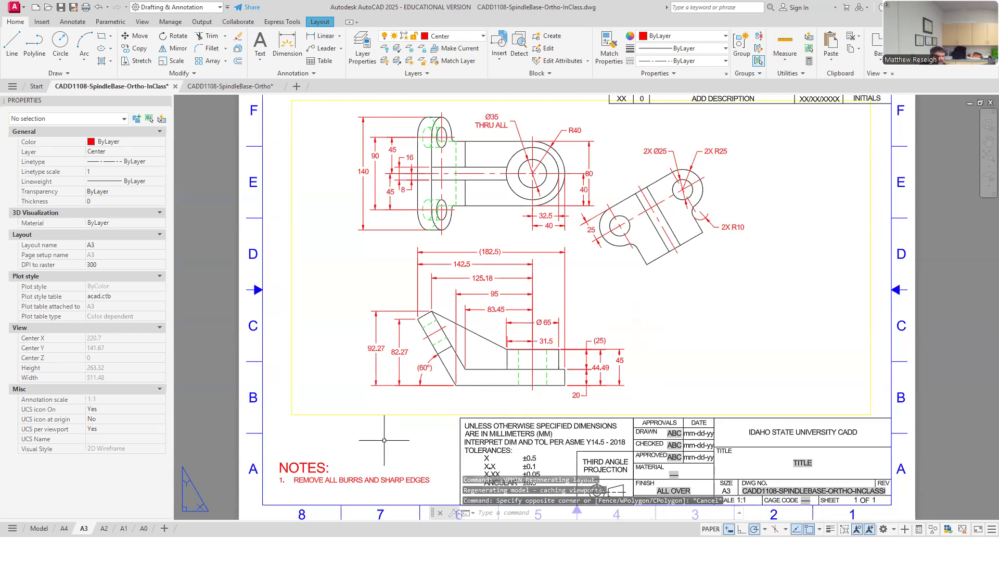
{"action": "scroll", "coordinate": [384, 440], "scroll_direction": "up", "scroll_amount": 6}
{"action": "scroll", "coordinate": [362, 487], "scroll_direction": "down", "scroll_amount": 6}
{"action": "left_click", "coordinate": [362, 488]}
{"action": "key", "text": "Escape"}
{"action": "scroll", "coordinate": [437, 370], "scroll_direction": "down", "scroll_amount": 6}
{"action": "scroll", "coordinate": [432, 422], "scroll_direction": "up", "scroll_amount": 6}
{"action": "left_click", "coordinate": [378, 350]}
{"action": "key", "text": "Escape"}
{"action": "scroll", "coordinate": [444, 259], "scroll_direction": "up", "scroll_amount": 2}
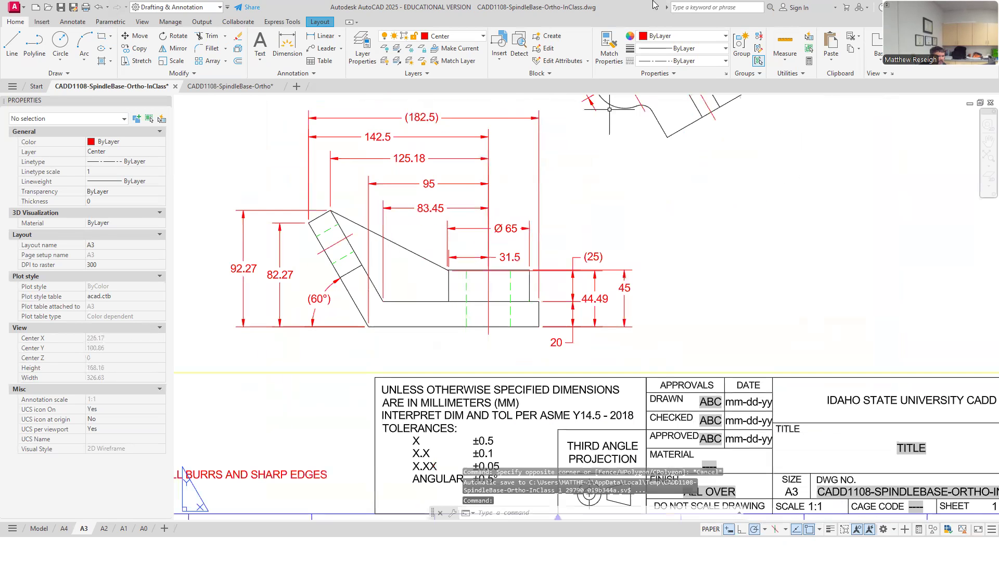
- Measure the distance from the boss's top edge to the 31.5 dimension line in the front view
{"action": "left_click", "coordinate": [785, 59]}
{"action": "left_click", "coordinate": [791, 100]}
{"action": "scroll", "coordinate": [455, 266], "scroll_direction": "up", "scroll_amount": 2}
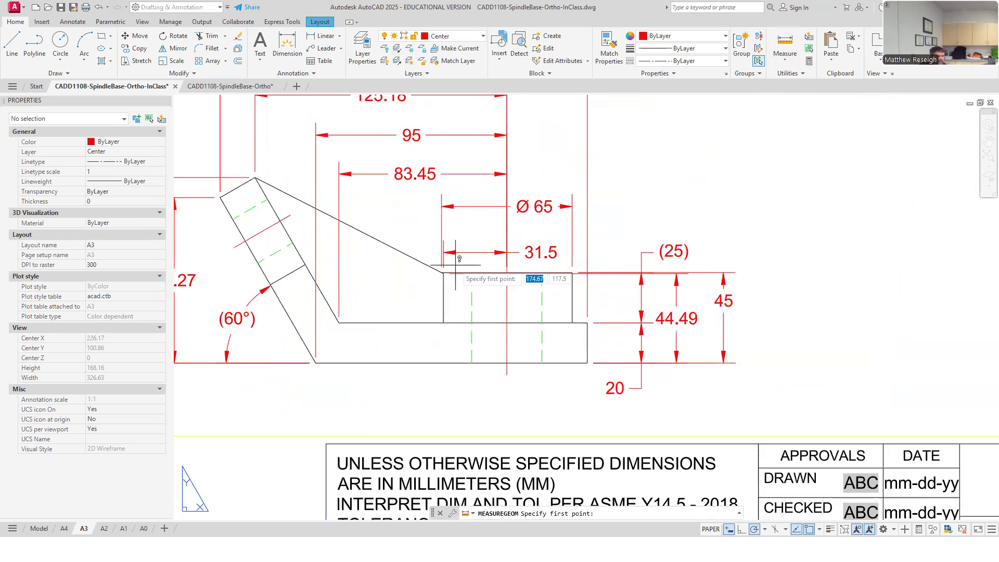
{"action": "scroll", "coordinate": [456, 266], "scroll_direction": "up", "scroll_amount": 2}
{"action": "scroll", "coordinate": [523, 274], "scroll_direction": "up", "scroll_amount": 6}
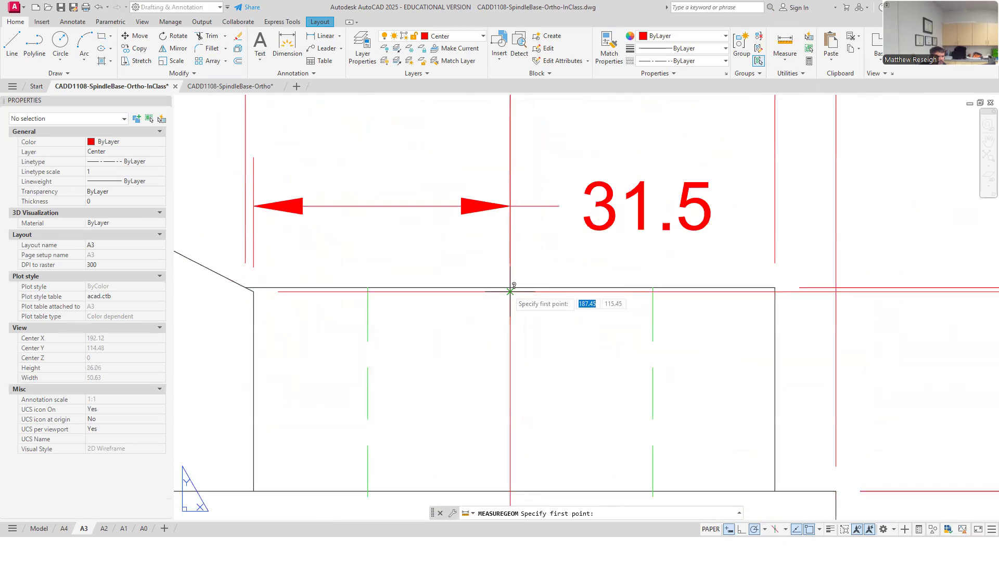
{"action": "left_click", "coordinate": [509, 290]}
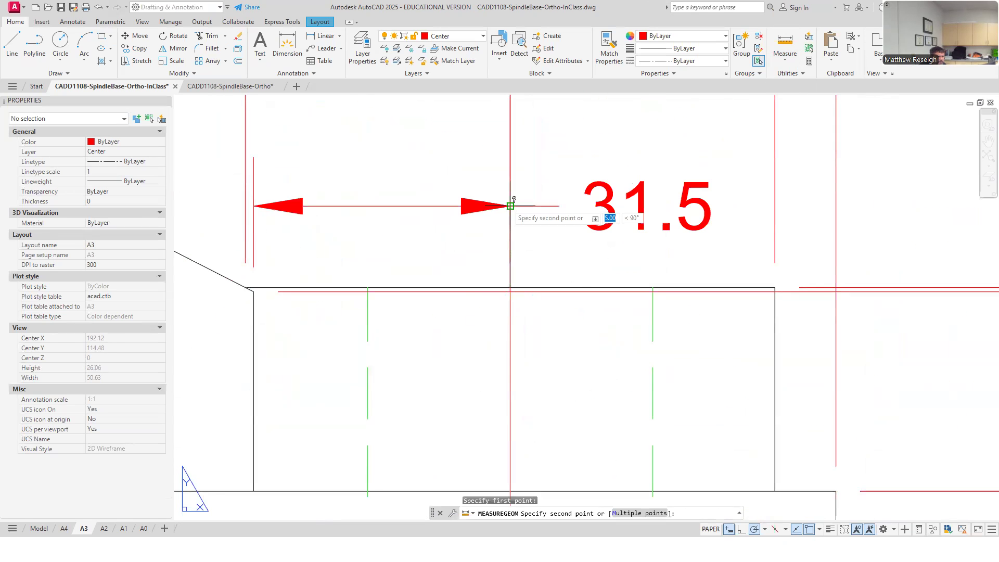
{"action": "left_click", "coordinate": [510, 206]}
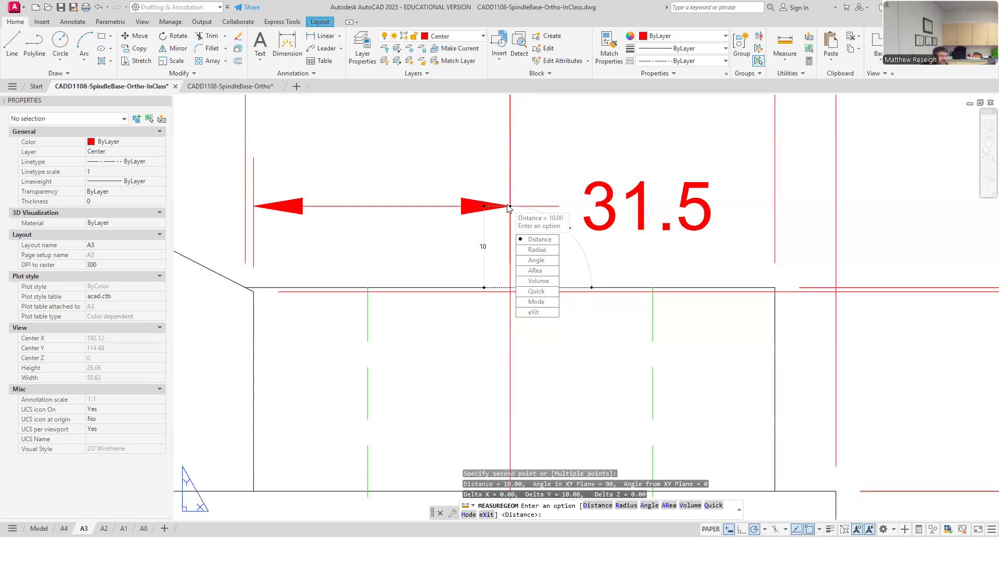
{"action": "key", "text": "Escape"}
{"action": "scroll", "coordinate": [520, 212], "scroll_direction": "down", "scroll_amount": 10}
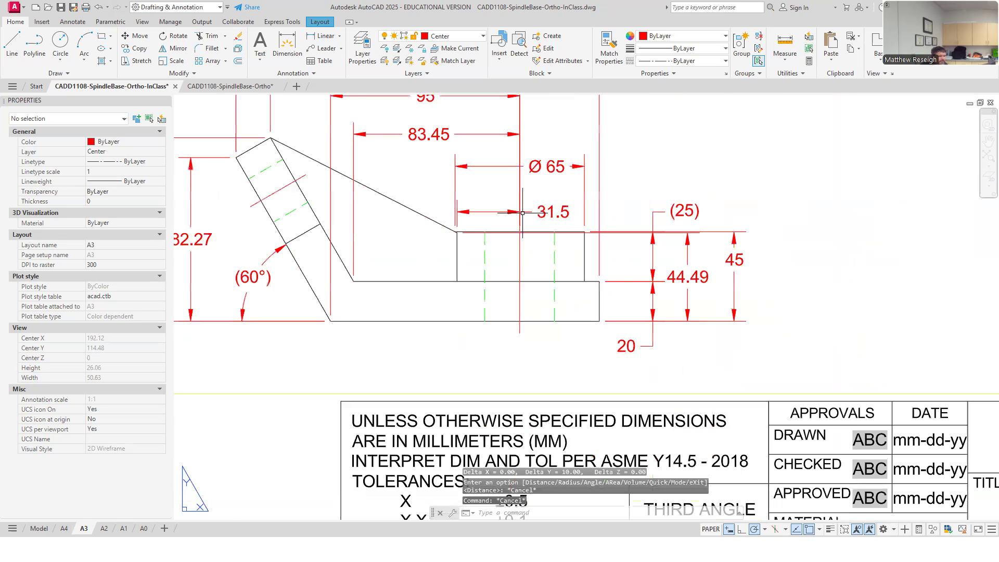
- Activate the A3 sheet's viewport and switch its scale to 1:1
{"action": "scroll", "coordinate": [521, 214], "scroll_direction": "up", "scroll_amount": 3}
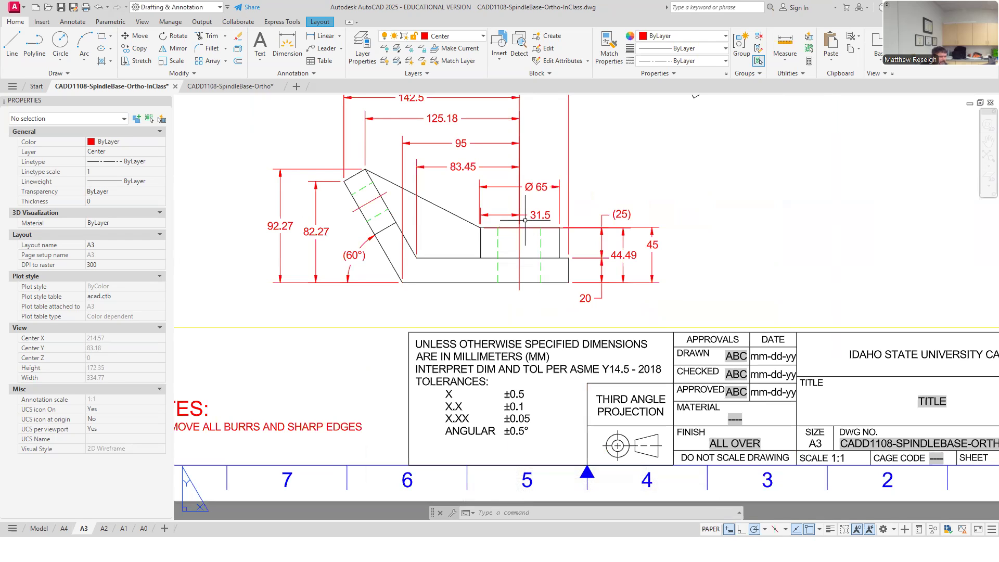
{"action": "double_click", "coordinate": [525, 220]}
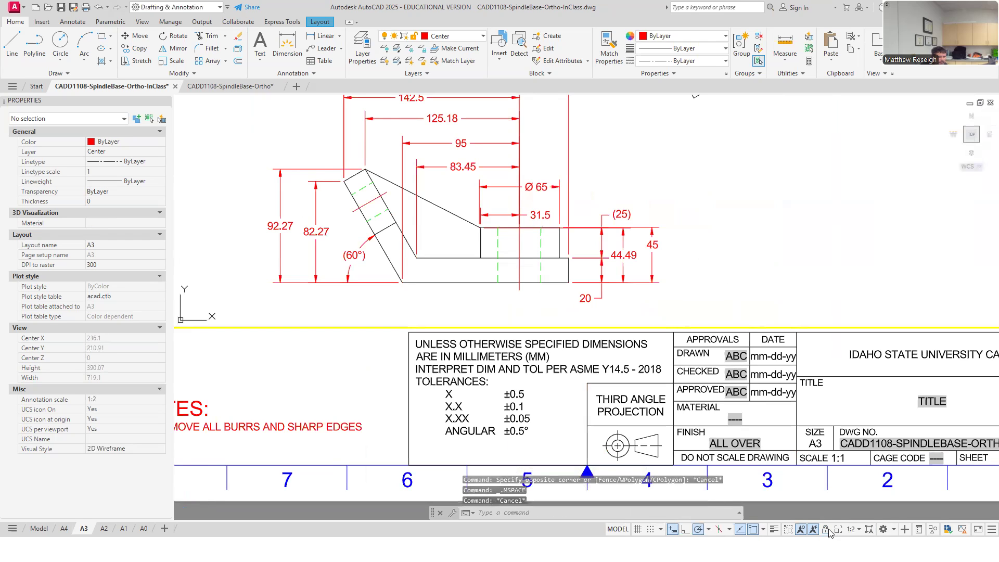
{"action": "left_click", "coordinate": [787, 319]}
{"action": "left_click", "coordinate": [776, 310]}
{"action": "key", "text": "Escape"}
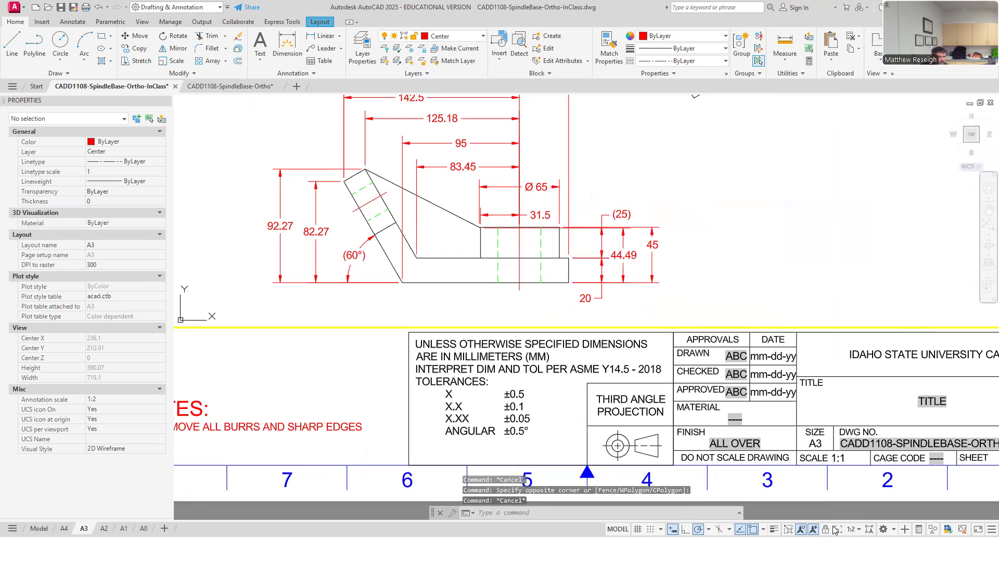
{"action": "left_click", "coordinate": [859, 531]}
{"action": "left_click", "coordinate": [849, 227]}
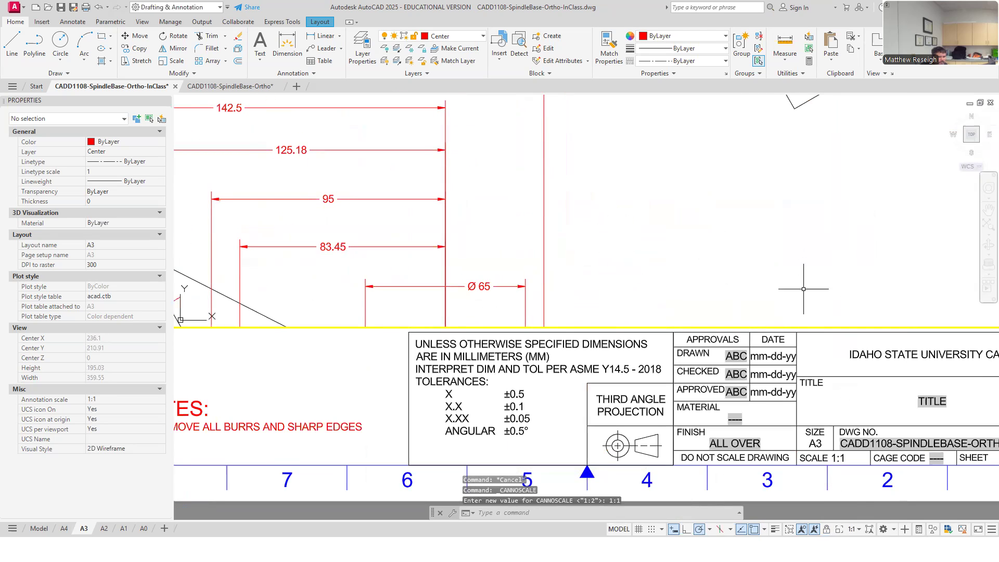
{"action": "scroll", "coordinate": [803, 289], "scroll_direction": "down", "scroll_amount": 2}
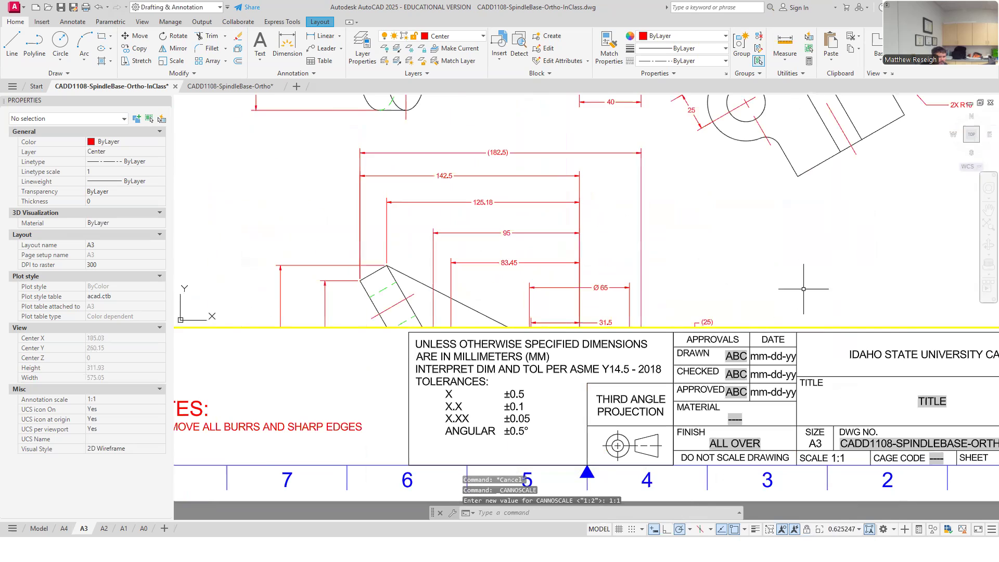
- Undo the last zoom, set the viewport scale to 1:2 and lock the viewport
{"action": "left_click", "coordinate": [98, 7]}
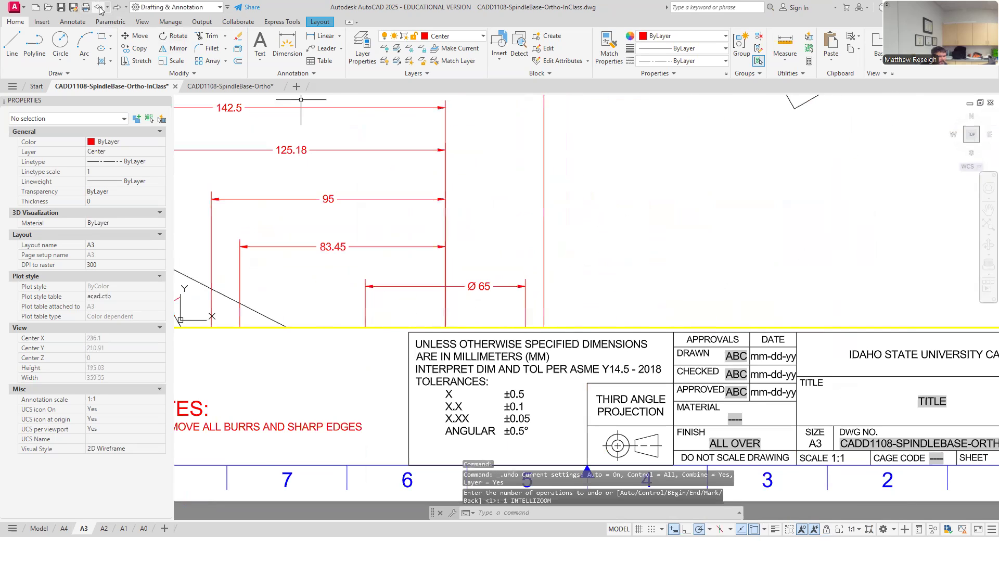
{"action": "left_click", "coordinate": [854, 532]}
{"action": "left_click", "coordinate": [863, 229]}
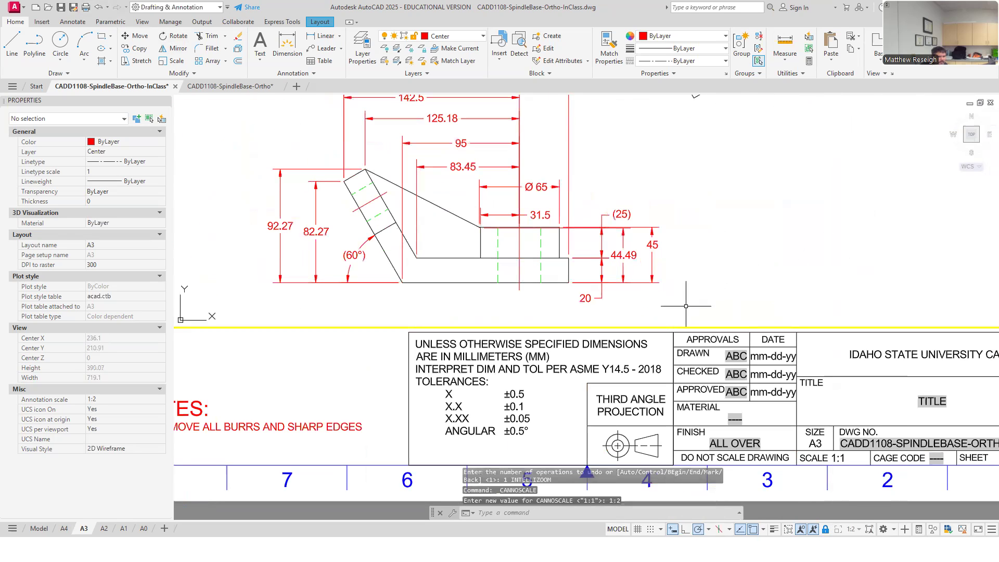
- Review the dimension layout of the front, top and auxiliary views within the A3 sheet
{"action": "scroll", "coordinate": [686, 306], "scroll_direction": "down", "scroll_amount": 4}
{"action": "scroll", "coordinate": [700, 293], "scroll_direction": "up", "scroll_amount": 2}
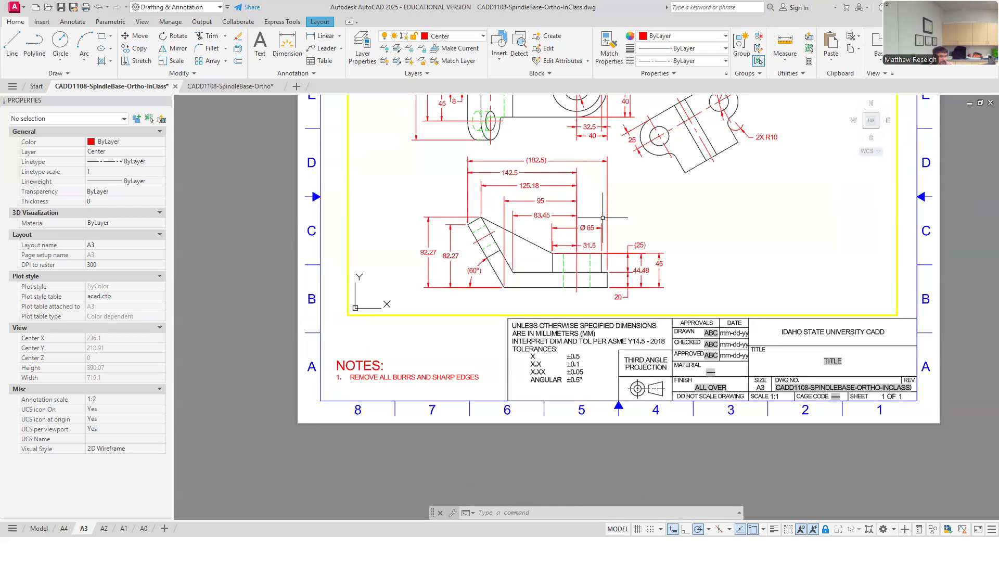
{"action": "scroll", "coordinate": [603, 218], "scroll_direction": "down", "scroll_amount": 4}
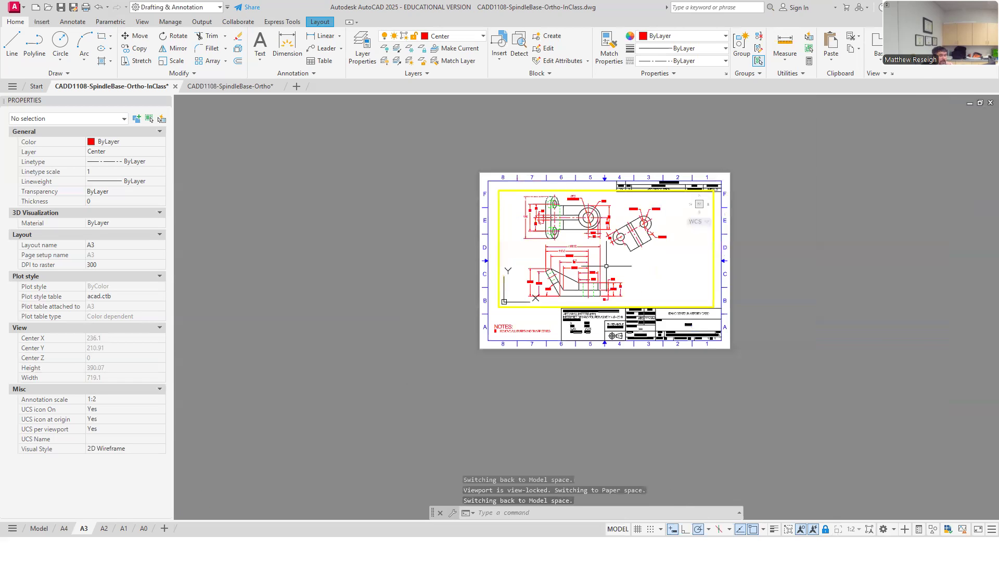
{"action": "scroll", "coordinate": [607, 265], "scroll_direction": "up", "scroll_amount": 4}
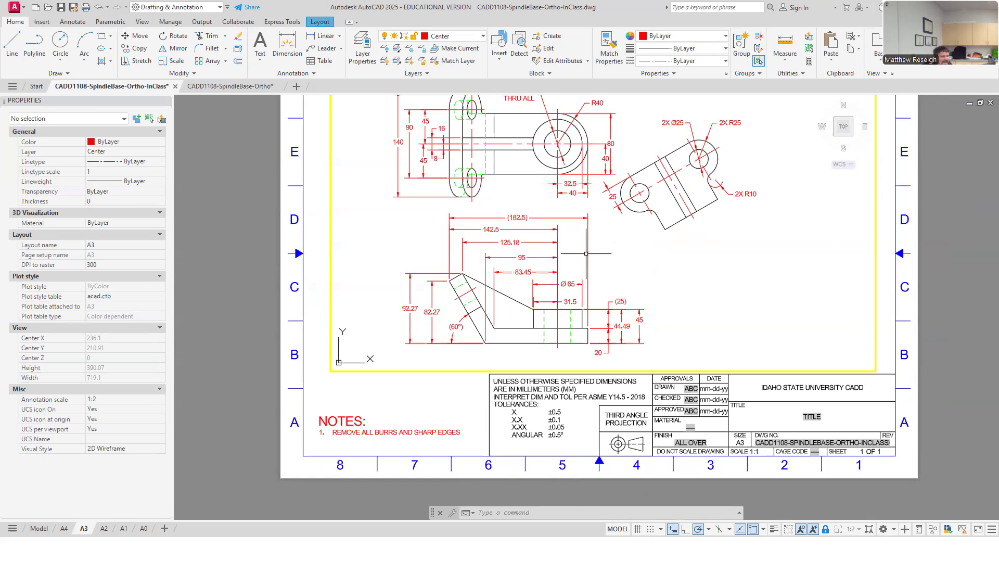
{"action": "scroll", "coordinate": [587, 252], "scroll_direction": "down", "scroll_amount": 2}
{"action": "scroll", "coordinate": [587, 251], "scroll_direction": "up", "scroll_amount": 2}
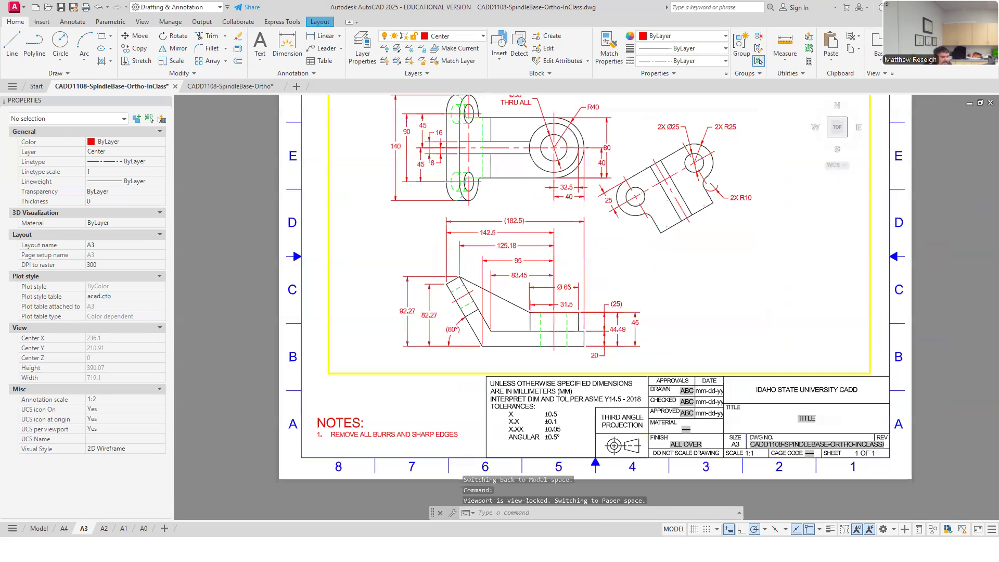
{"action": "scroll", "coordinate": [586, 252], "scroll_direction": "up", "scroll_amount": 2}
{"action": "scroll", "coordinate": [586, 252], "scroll_direction": "down", "scroll_amount": 2}
{"action": "scroll", "coordinate": [596, 199], "scroll_direction": "down", "scroll_amount": 2}
{"action": "scroll", "coordinate": [617, 177], "scroll_direction": "up", "scroll_amount": 2}
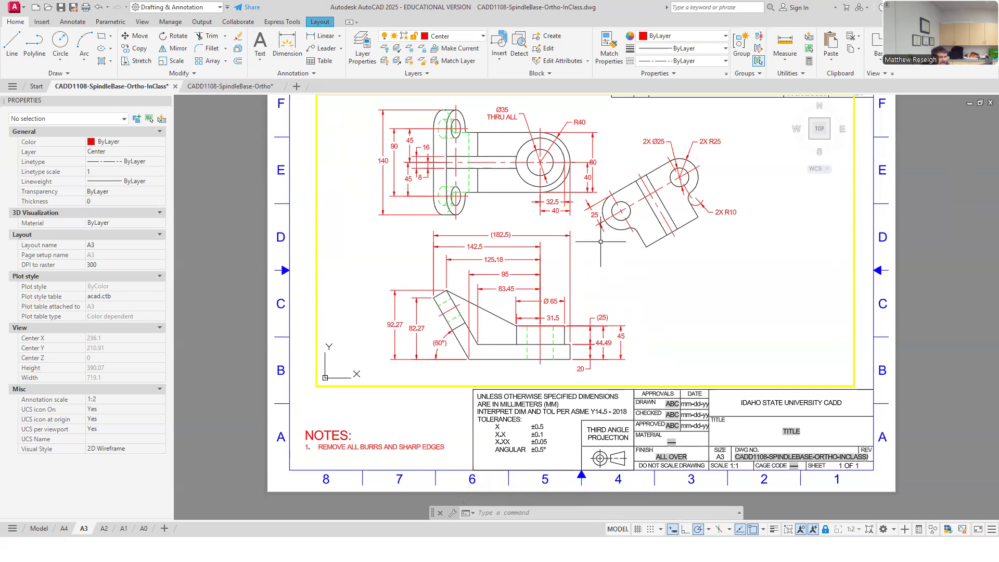
{"action": "scroll", "coordinate": [601, 241], "scroll_direction": "up", "scroll_amount": 3}
{"action": "scroll", "coordinate": [561, 347], "scroll_direction": "down", "scroll_amount": 1}
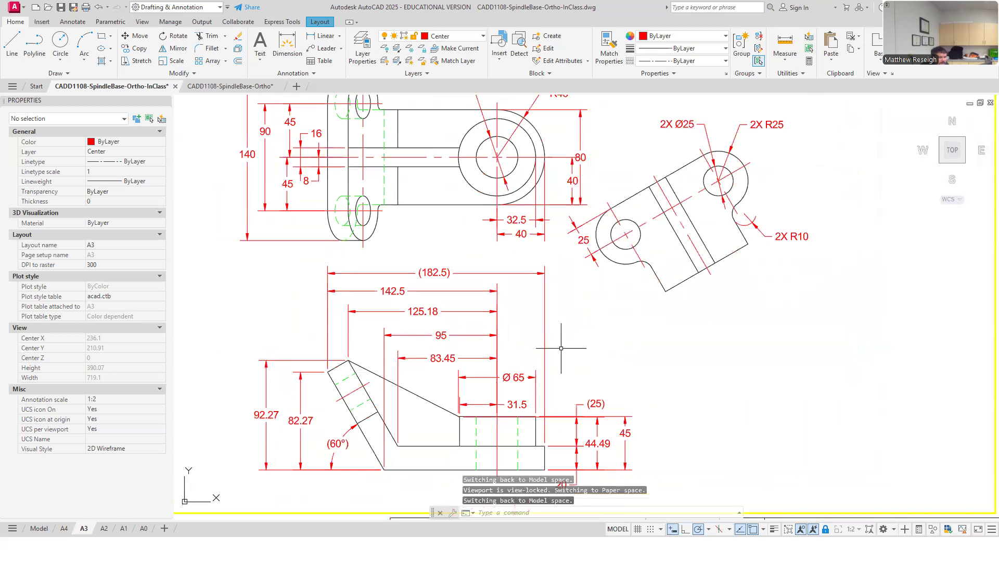
{"action": "scroll", "coordinate": [490, 427], "scroll_direction": "up", "scroll_amount": 4}
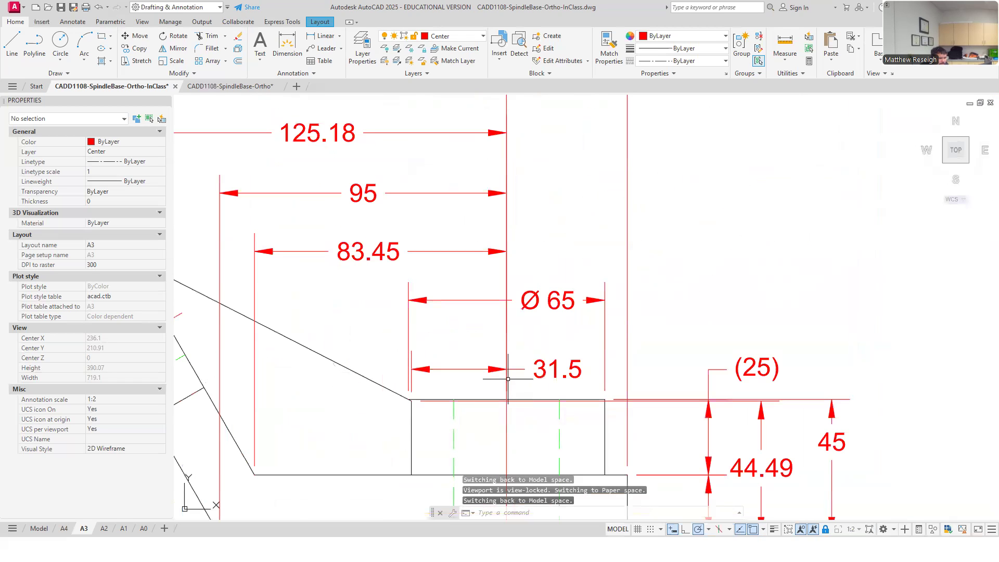
{"action": "scroll", "coordinate": [510, 380], "scroll_direction": "down", "scroll_amount": 4}
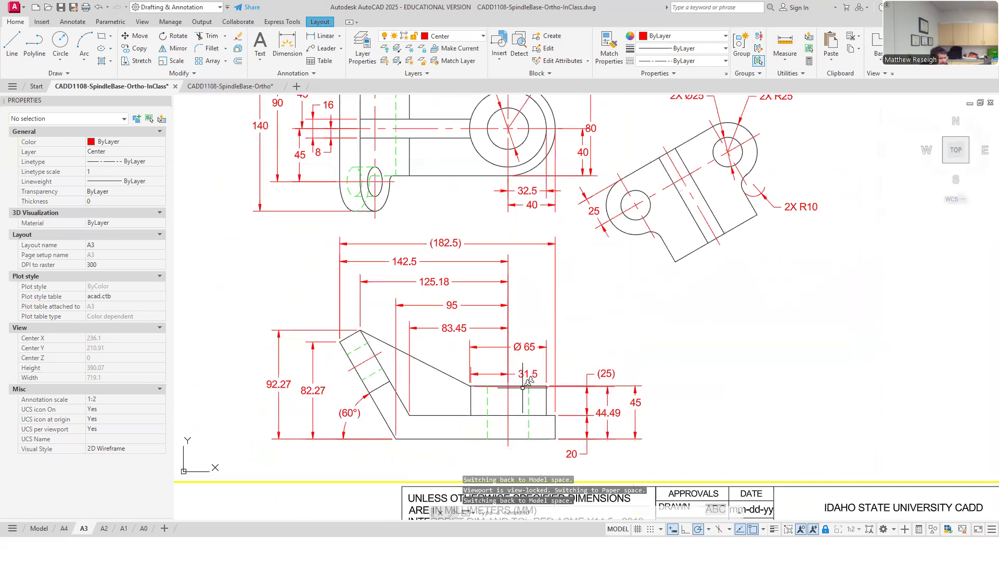
{"action": "mouse_move", "coordinate": [477, 349]}
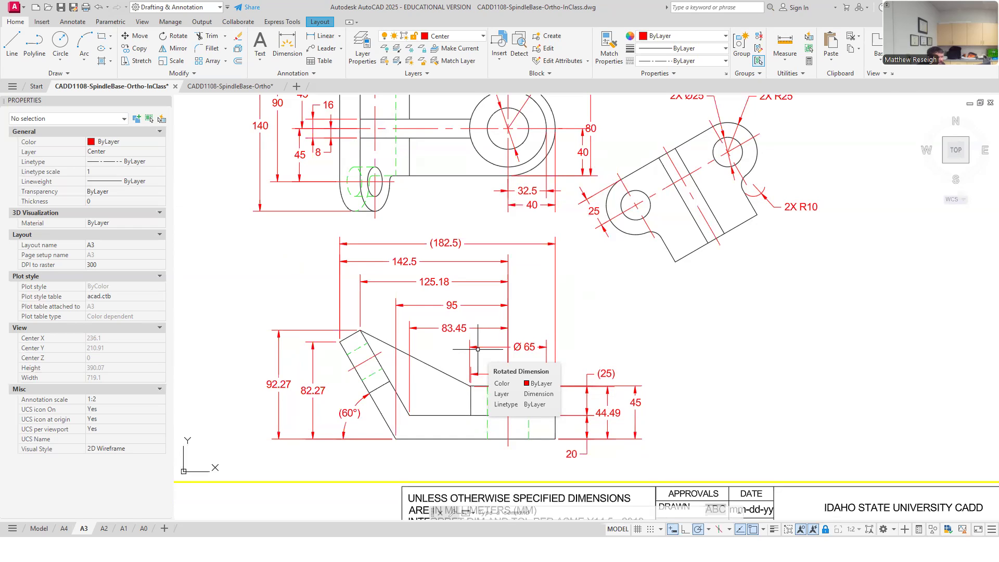
{"action": "scroll", "coordinate": [477, 349], "scroll_direction": "down", "scroll_amount": 4}
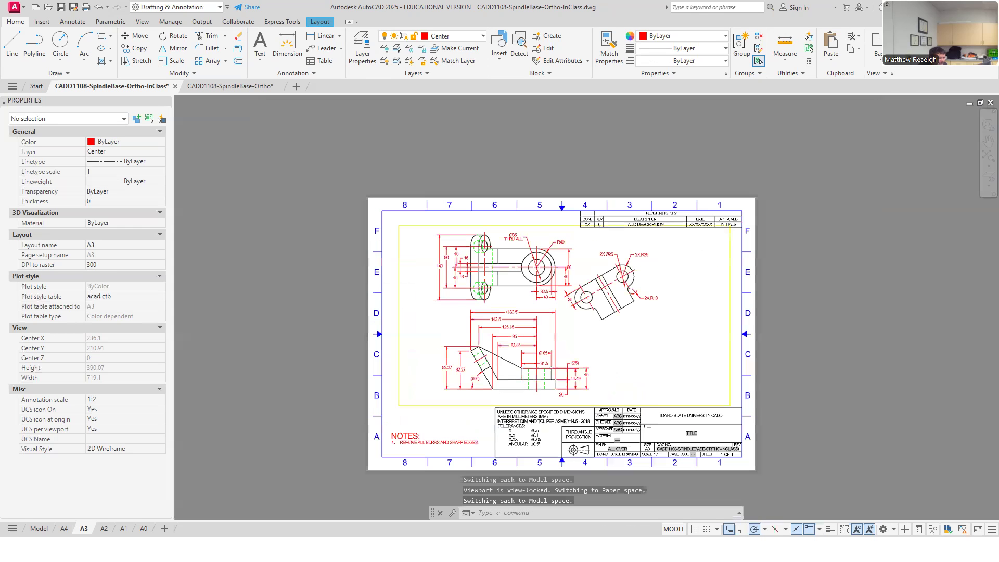
{"action": "scroll", "coordinate": [553, 360], "scroll_direction": "up", "scroll_amount": 4}
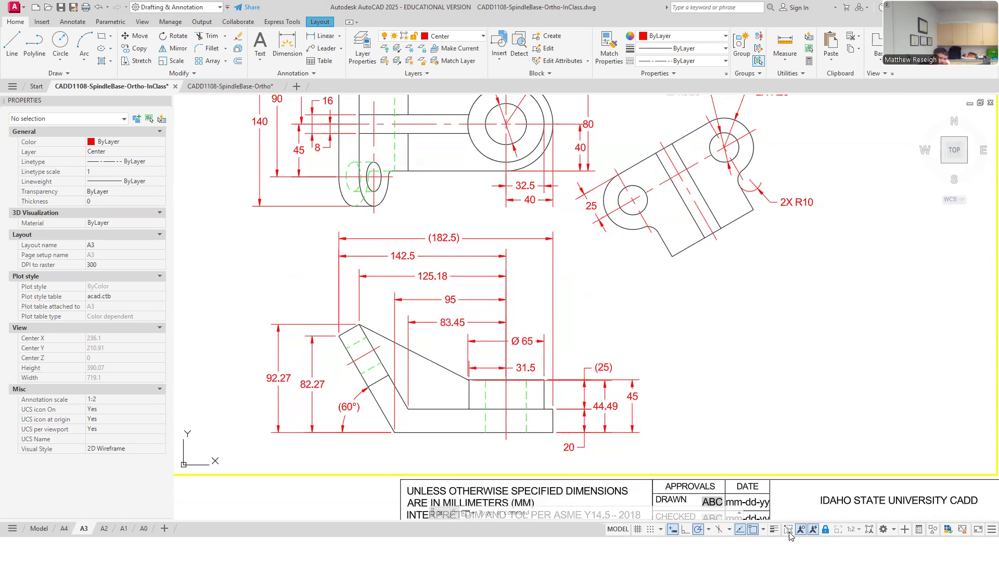
- Maximize the viewport and examine the dimensions of the front view, especially around the boss
{"action": "left_click", "coordinate": [869, 529]}
{"action": "scroll", "coordinate": [547, 357], "scroll_direction": "down", "scroll_amount": 5}
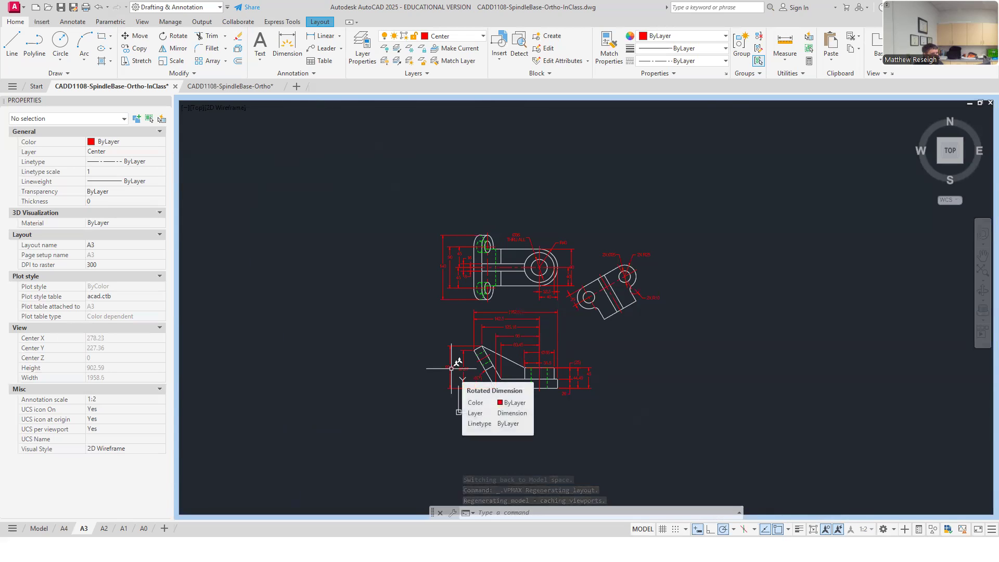
{"action": "scroll", "coordinate": [483, 336], "scroll_direction": "up", "scroll_amount": 4}
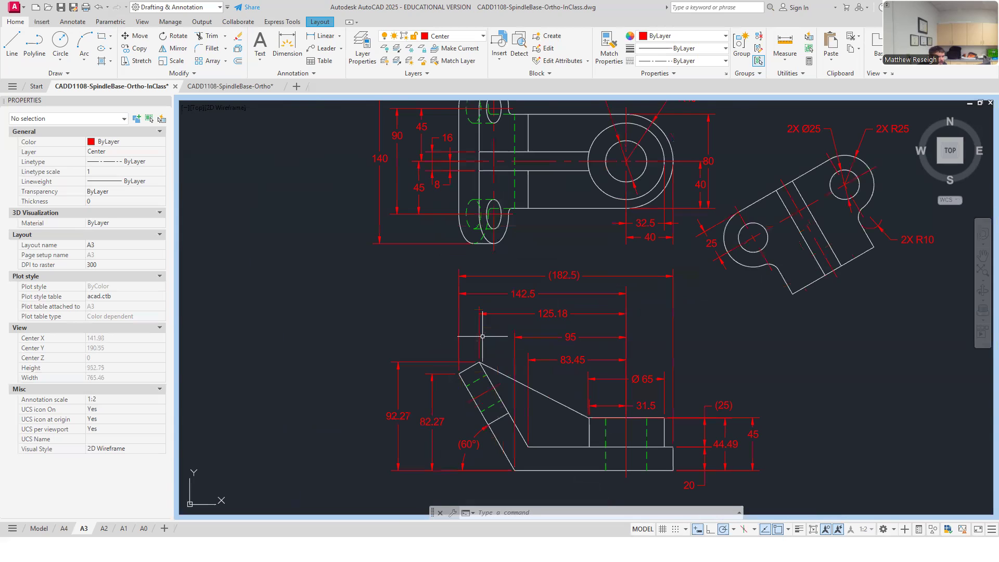
{"action": "scroll", "coordinate": [585, 418], "scroll_direction": "down", "scroll_amount": 2}
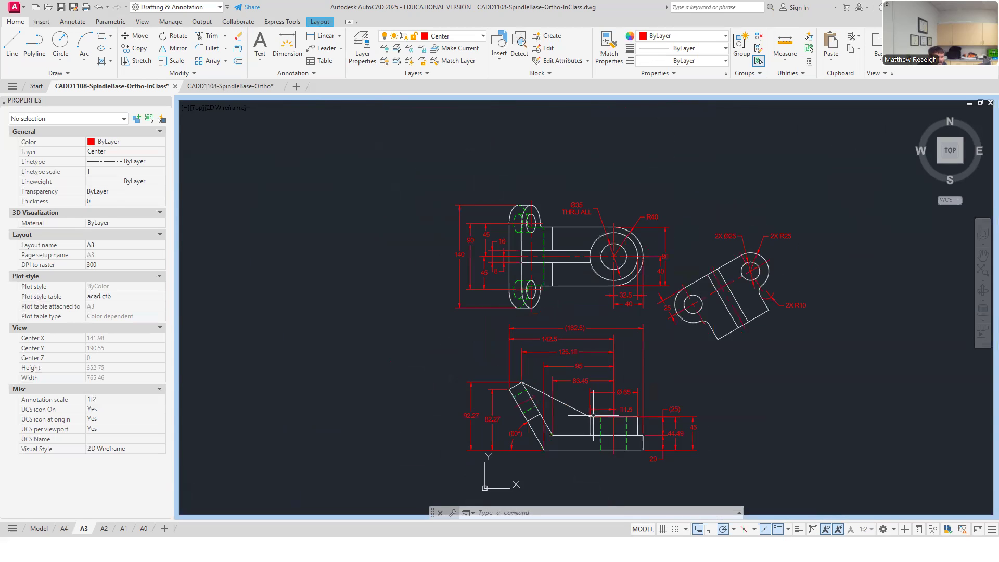
{"action": "scroll", "coordinate": [622, 426], "scroll_direction": "up", "scroll_amount": 4}
{"action": "scroll", "coordinate": [622, 426], "scroll_direction": "down", "scroll_amount": 2}
- Switch to the CADD1108-SpindleBase-Ortho drawing, review its separate viewports and dimensions, and return to the in-class drawing
{"action": "left_click", "coordinate": [229, 86]}
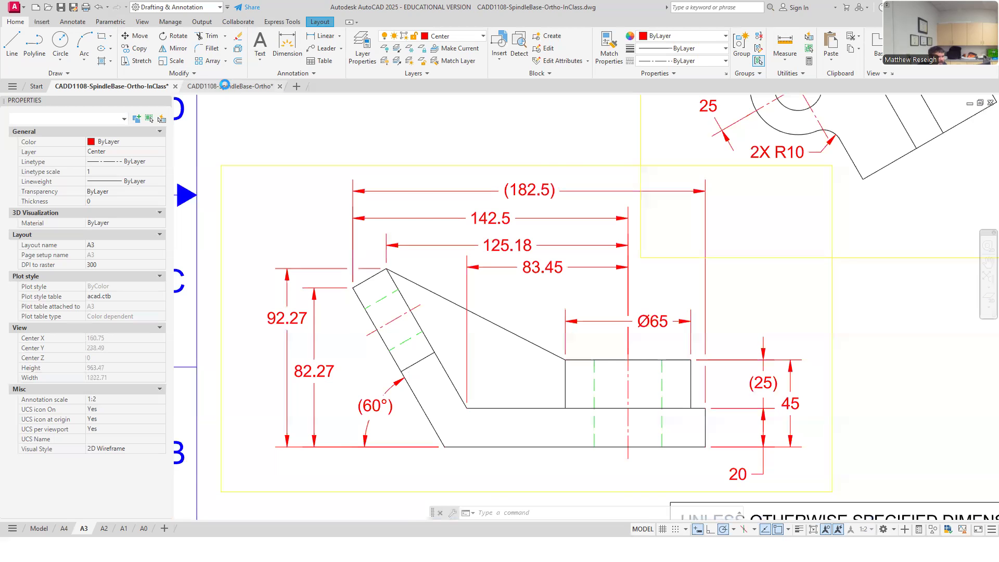
{"action": "scroll", "coordinate": [439, 222], "scroll_direction": "down", "scroll_amount": 5}
{"action": "scroll", "coordinate": [404, 282], "scroll_direction": "up", "scroll_amount": 6}
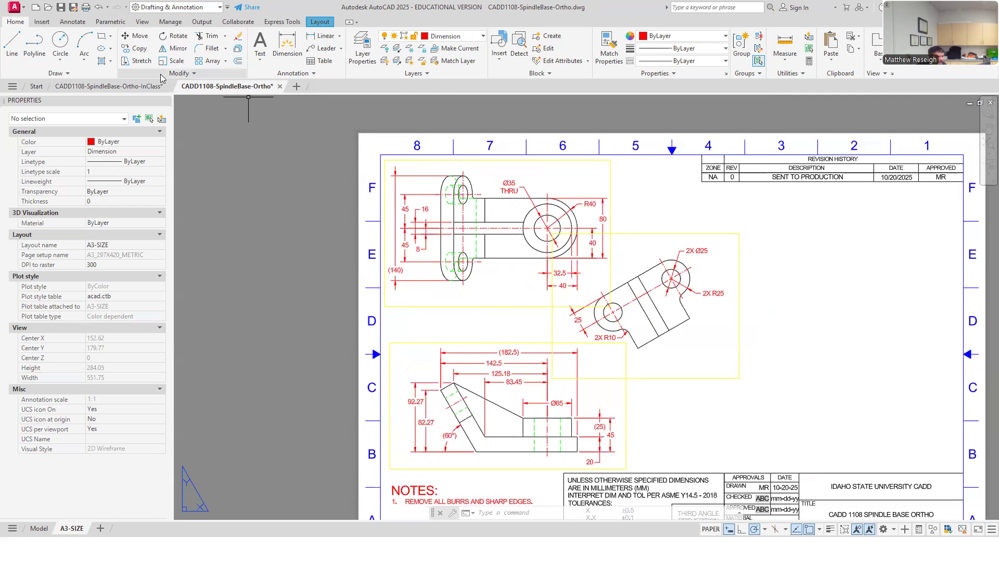
{"action": "left_click", "coordinate": [129, 89]}
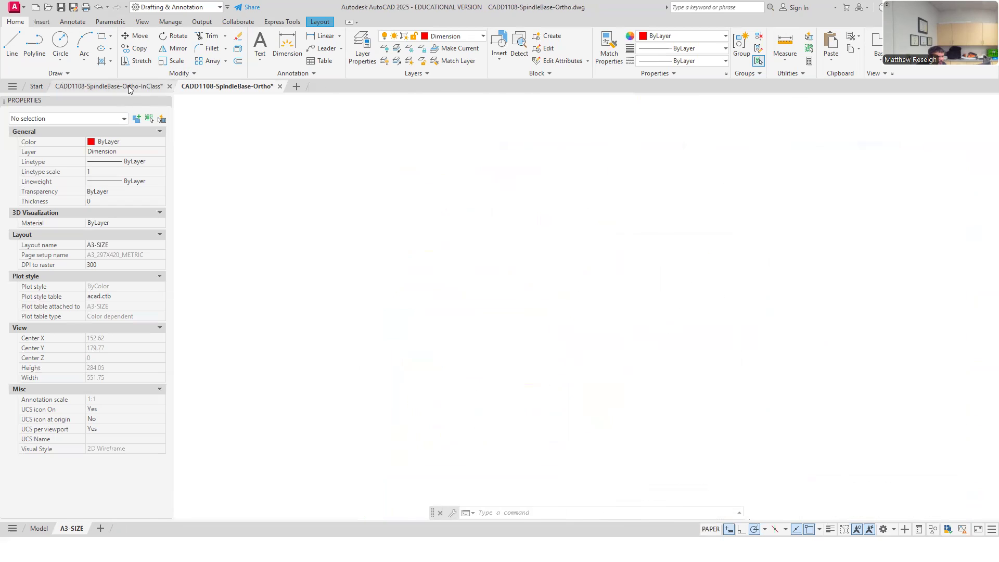
- Maximize the in-class drawing's viewport and examine the top and auxiliary views
{"action": "left_click", "coordinate": [845, 529]}
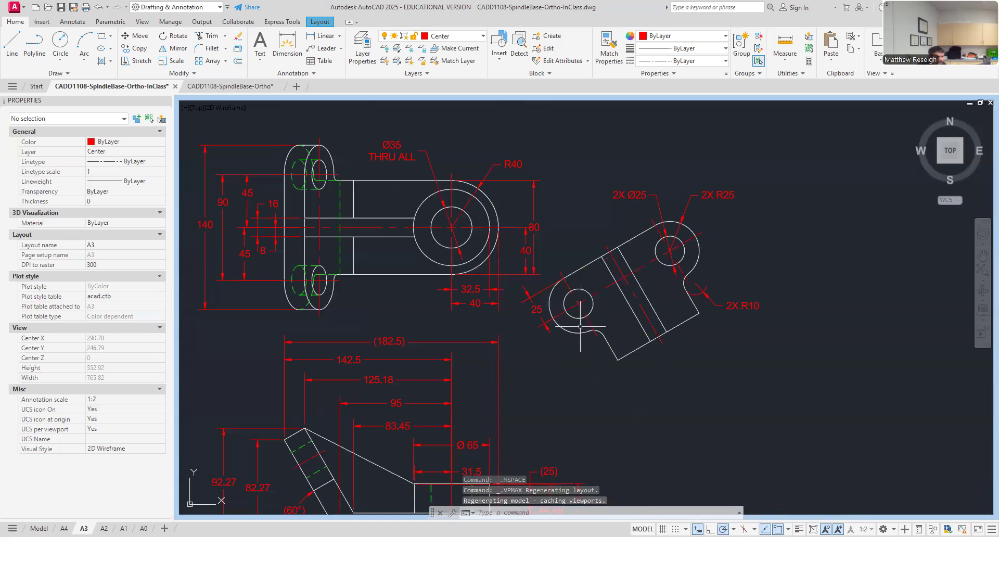
{"action": "scroll", "coordinate": [577, 333], "scroll_direction": "down", "scroll_amount": 3}
{"action": "scroll", "coordinate": [589, 325], "scroll_direction": "up", "scroll_amount": 3}
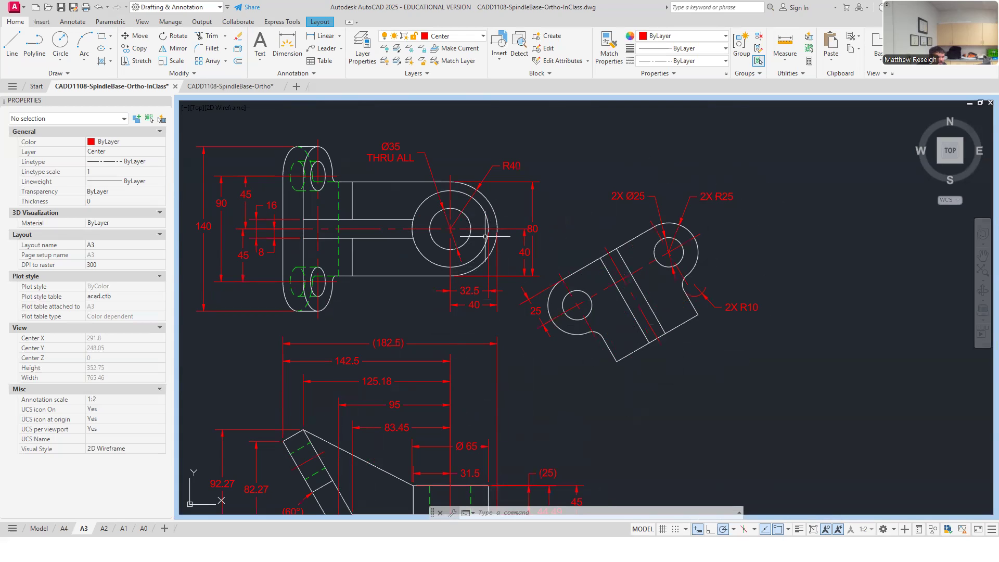
{"action": "scroll", "coordinate": [665, 361], "scroll_direction": "down", "scroll_amount": 3}
{"action": "scroll", "coordinate": [708, 293], "scroll_direction": "up", "scroll_amount": 3}
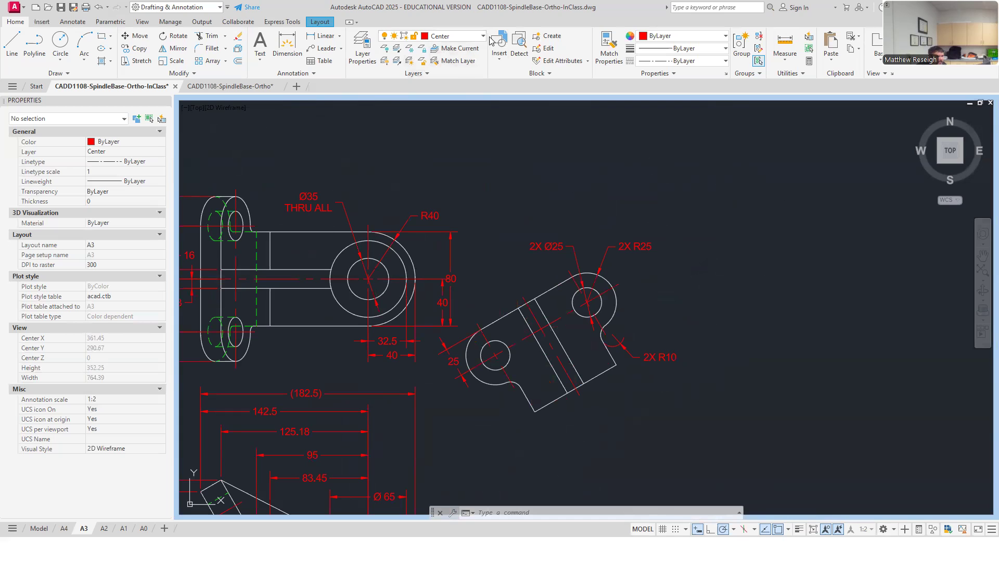
- Create a new layer based on Visible-Object and name it Visible-Object-Clipped by Viewport
{"action": "left_click", "coordinate": [370, 52]}
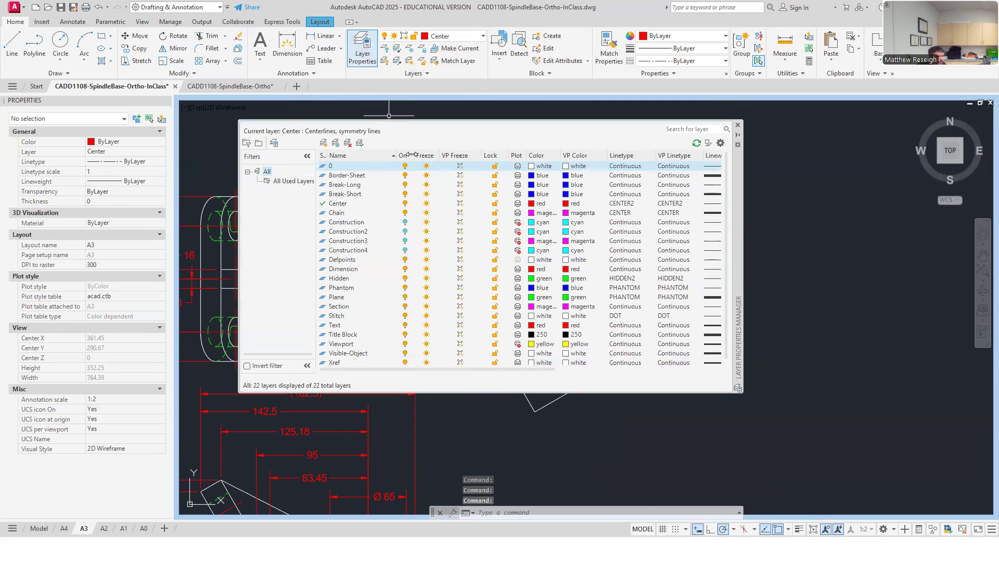
{"action": "left_click", "coordinate": [352, 344]}
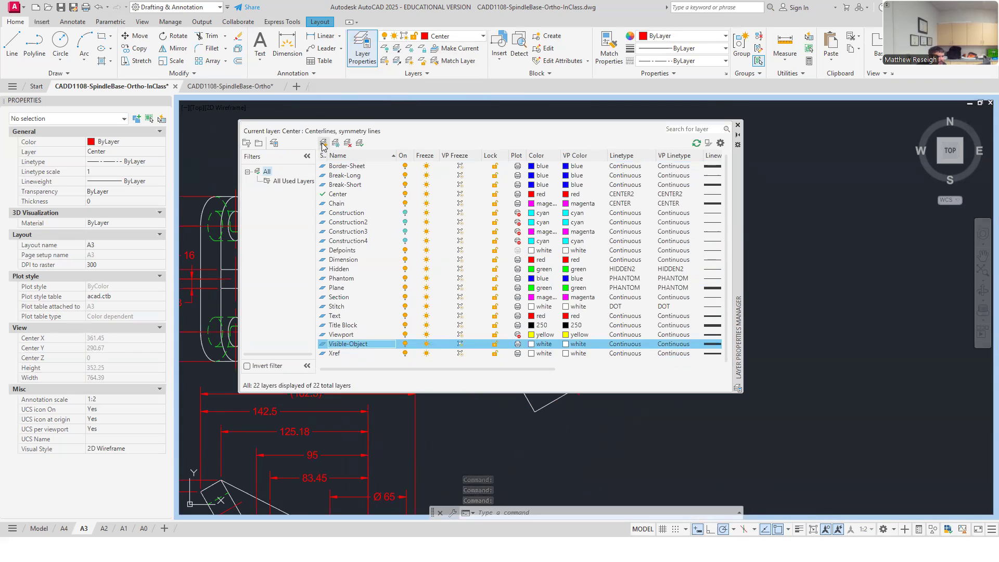
{"action": "left_click", "coordinate": [369, 346]}
{"action": "key", "text": "ctrl+c"}
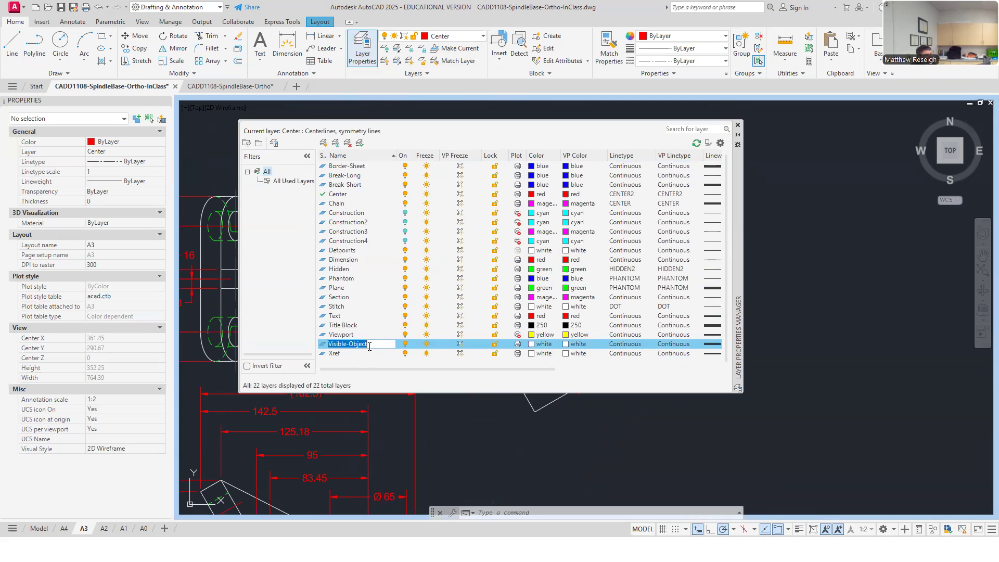
{"action": "left_click", "coordinate": [323, 143]}
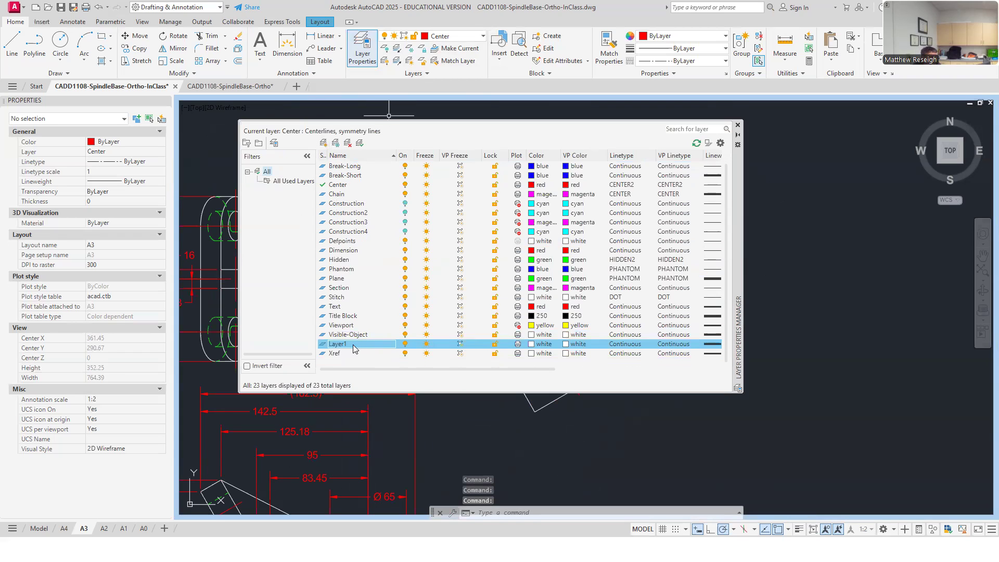
{"action": "left_click", "coordinate": [354, 346]}
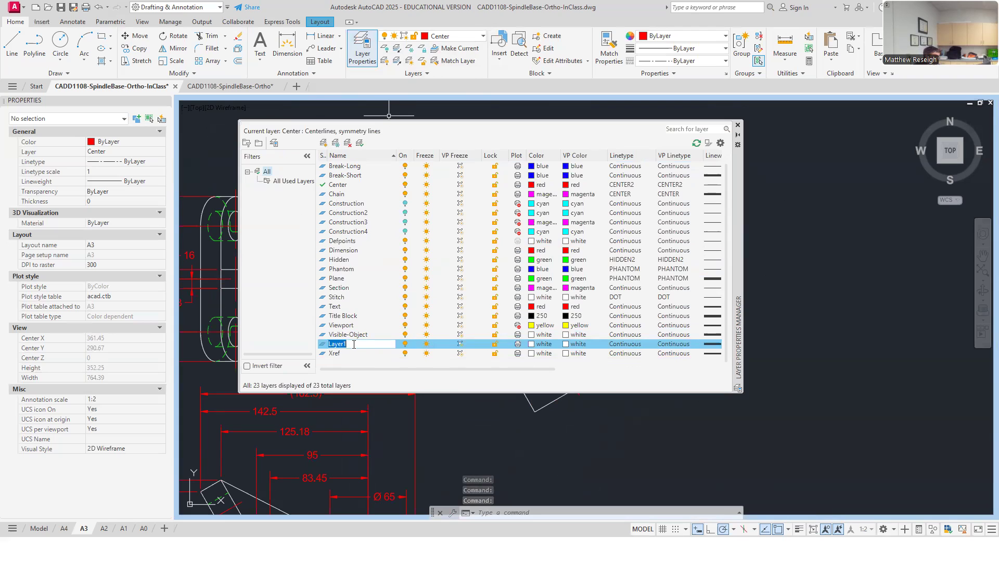
{"action": "key", "text": "ctrl+v"}
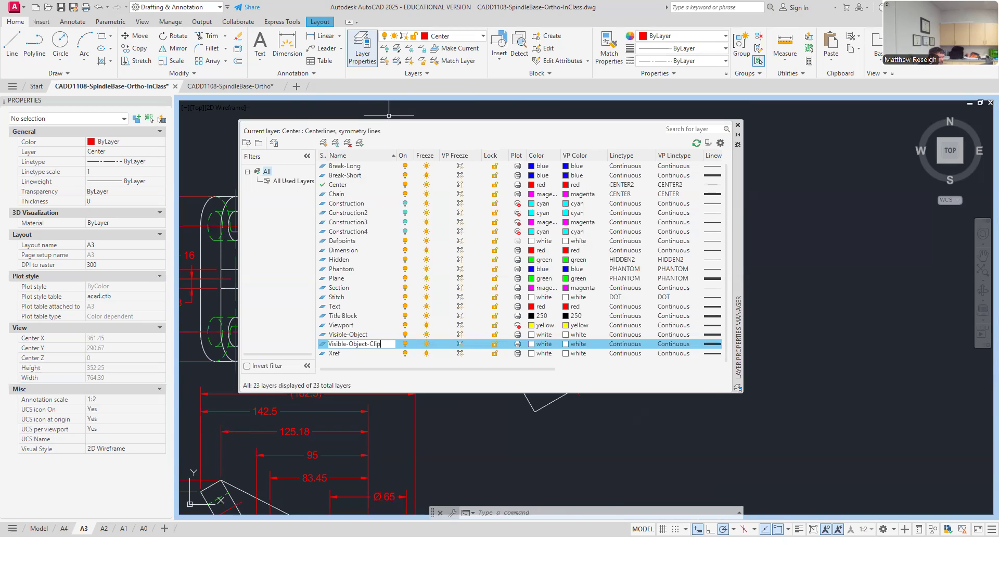
{"action": "type", "text": "by Ve"}
{"action": "key", "text": "BackSpace"}
{"action": "type", "text": "iewpor"}
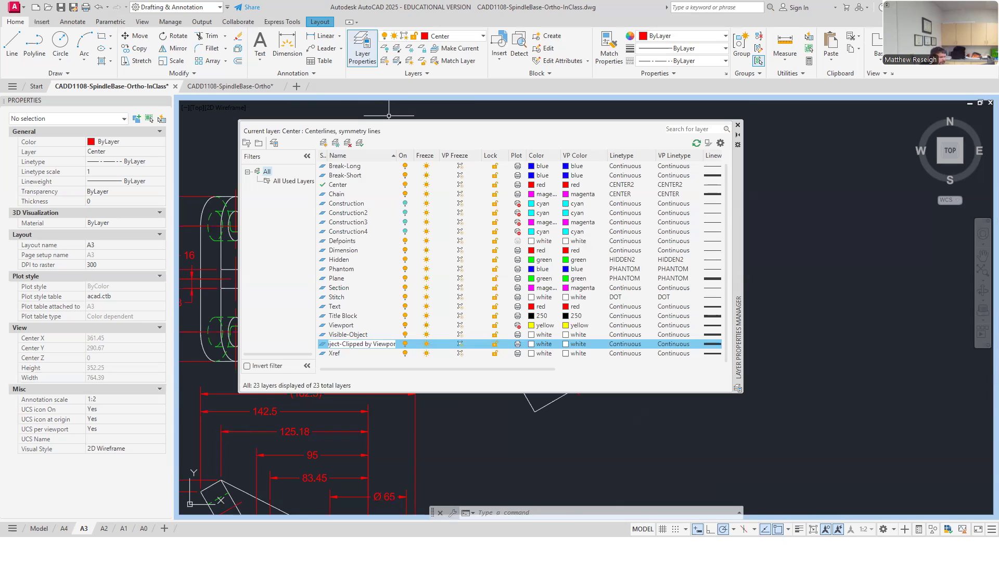
{"action": "key", "text": "Return"}
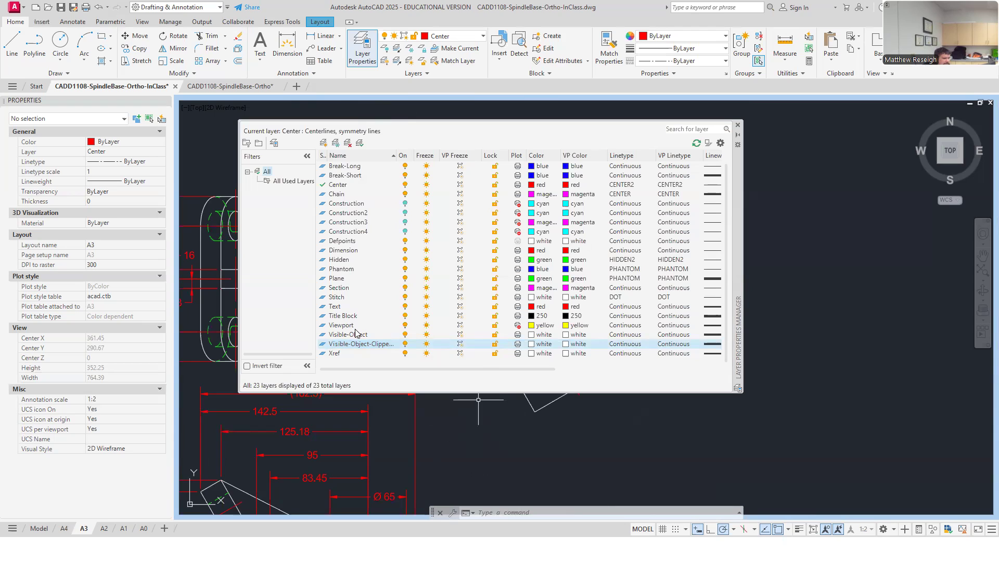
- Make the Visible-Object-Clipped by Viewport layer non-plotting and close the layer manager
{"action": "left_click", "coordinate": [517, 345]}
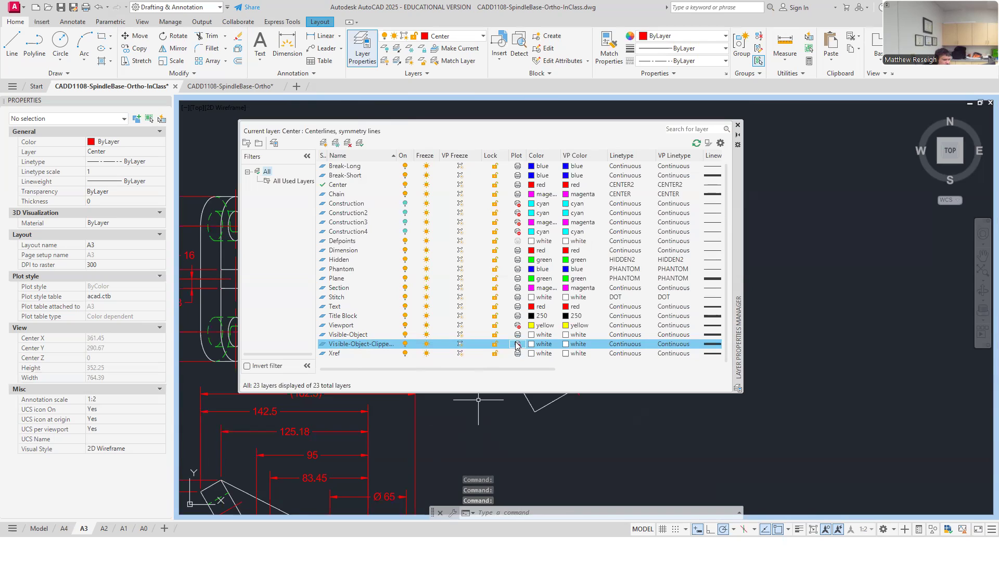
{"action": "left_click", "coordinate": [518, 346]}
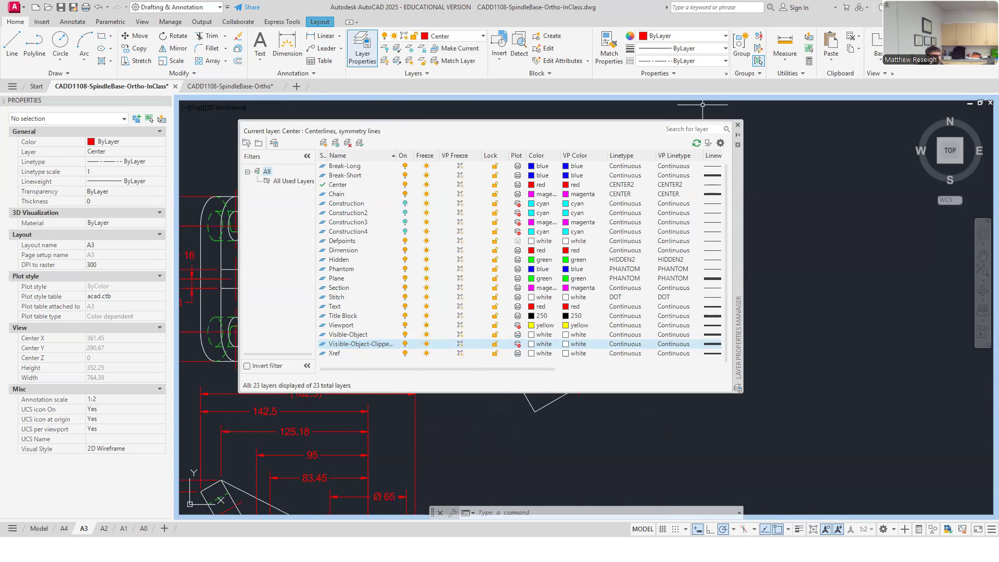
{"action": "left_click", "coordinate": [738, 125]}
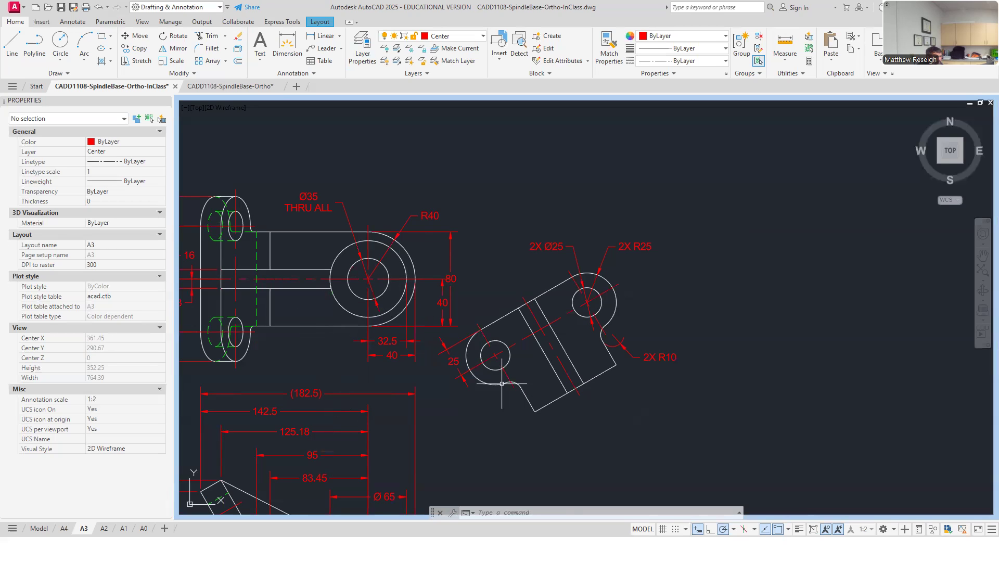
- Try to assign the auxiliary view with all its dimensions to the Visible-Object-Clipped by Viewport layer, and undo the change
{"action": "left_click", "coordinate": [427, 228]}
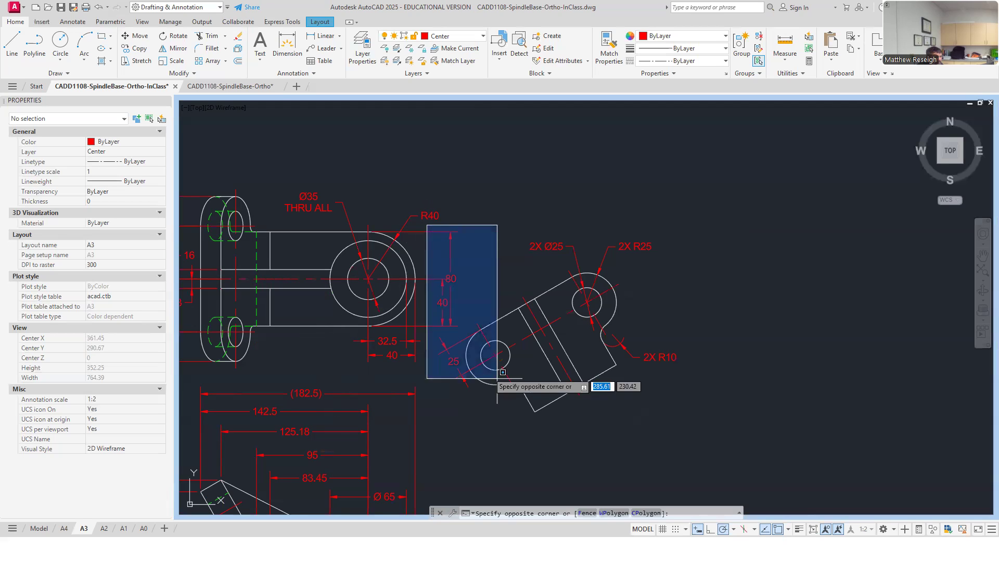
{"action": "left_click", "coordinate": [700, 423]}
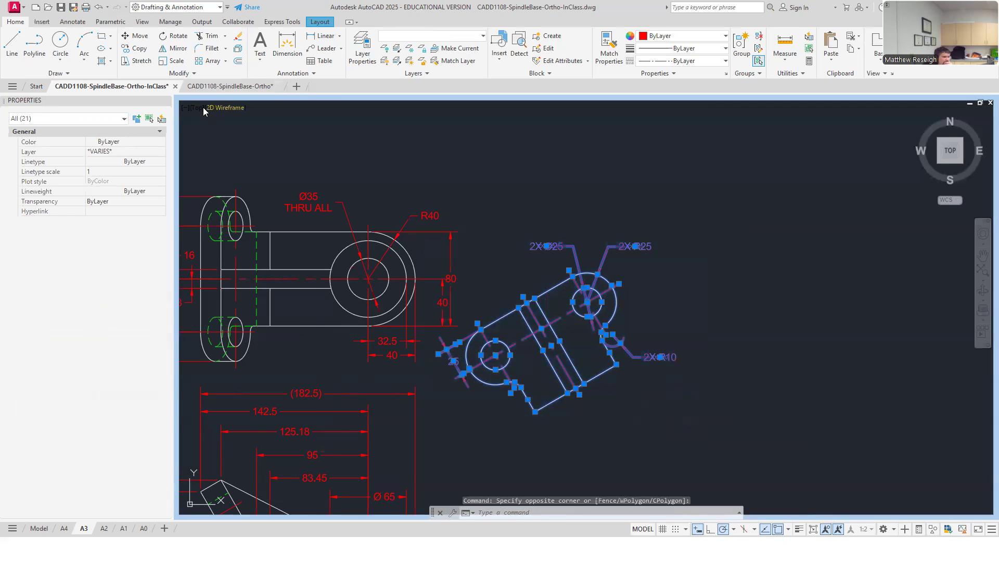
{"action": "left_click", "coordinate": [143, 152]}
{"action": "left_click", "coordinate": [162, 152]}
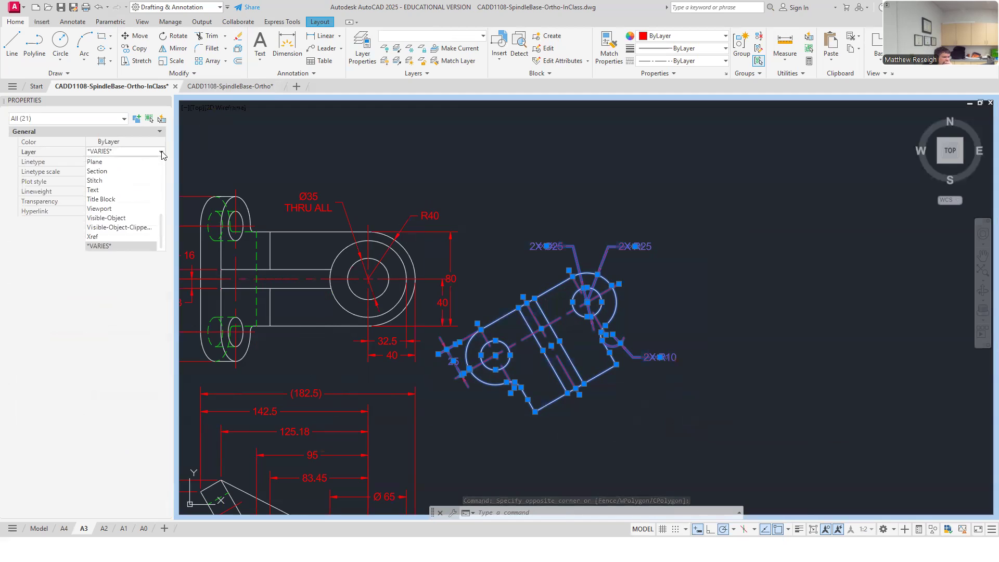
{"action": "left_click", "coordinate": [115, 228]}
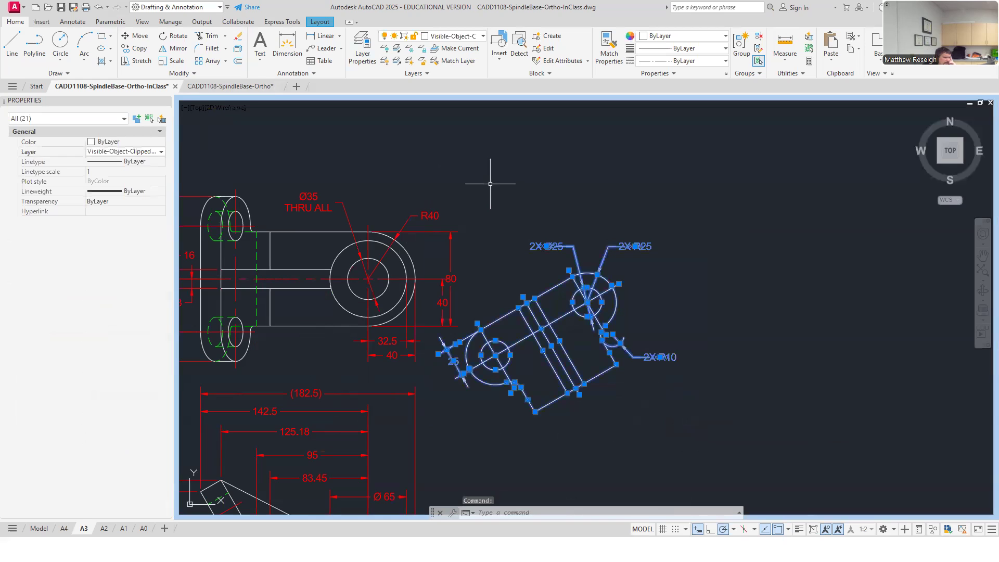
{"action": "left_click", "coordinate": [97, 8]}
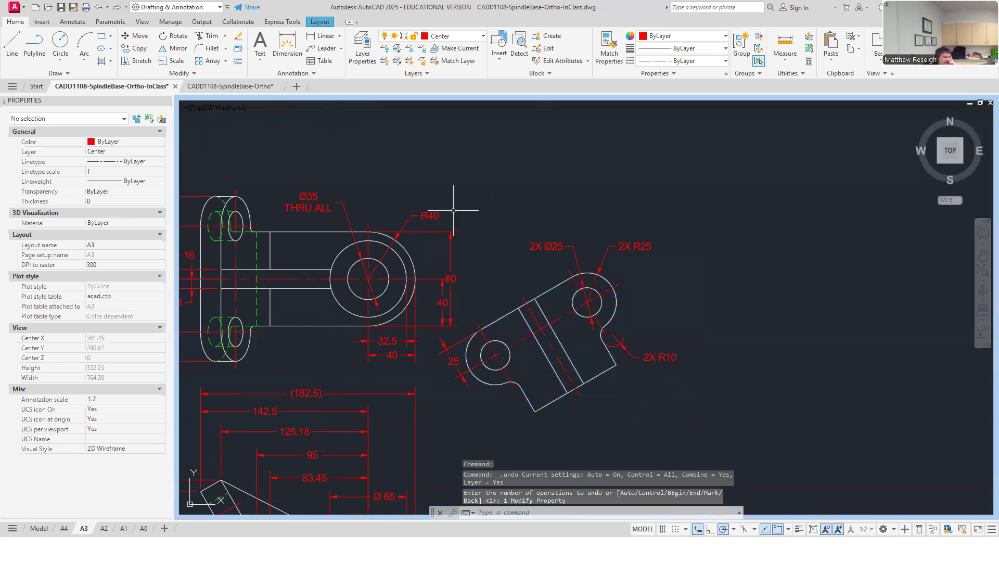
- Copy the auxiliary view with its dimensions from its upper hole's center about 311.55 mm away along the 30° direction
{"action": "left_click", "coordinate": [135, 48]}
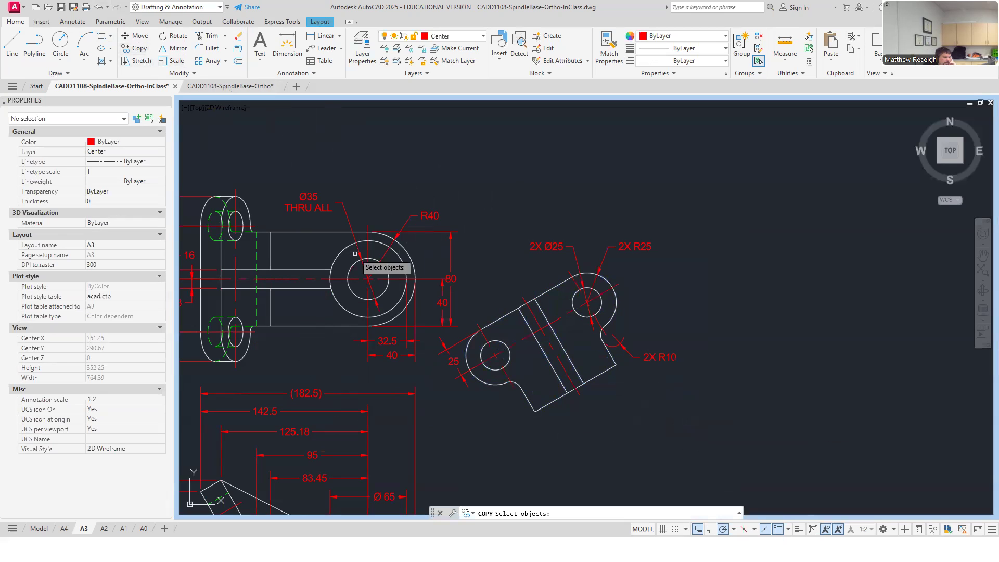
{"action": "left_click", "coordinate": [433, 224]}
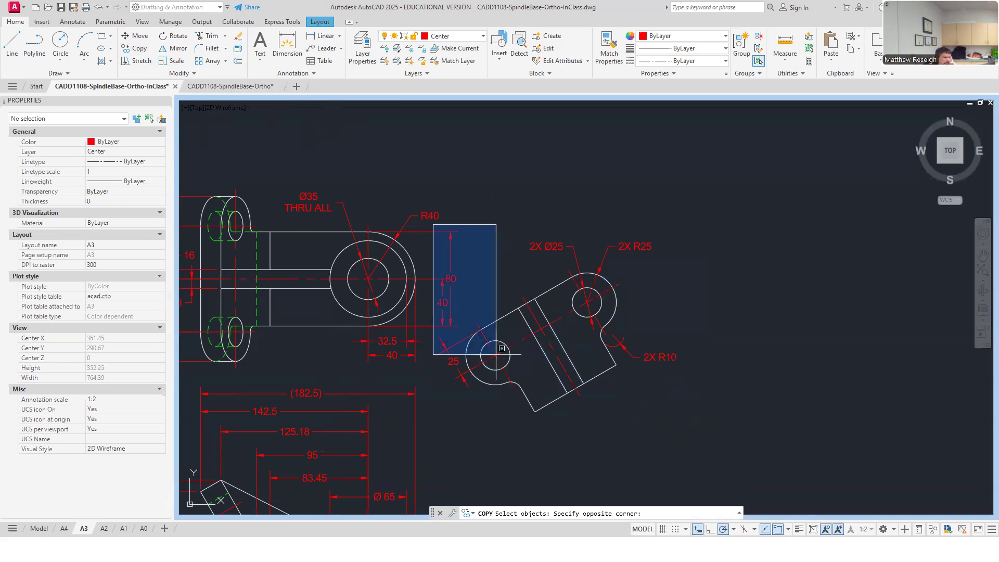
{"action": "left_click", "coordinate": [715, 443]}
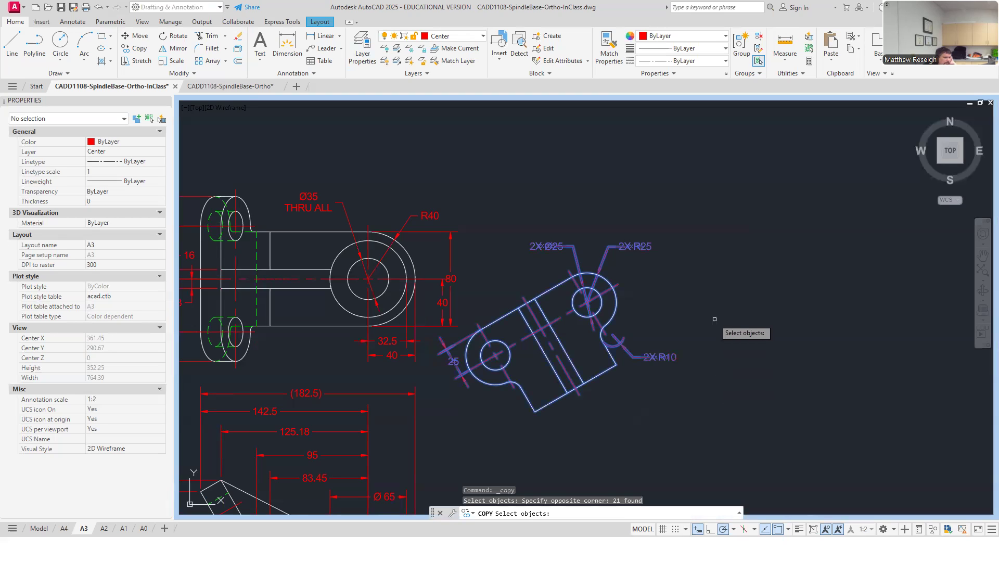
{"action": "key", "text": "Return"}
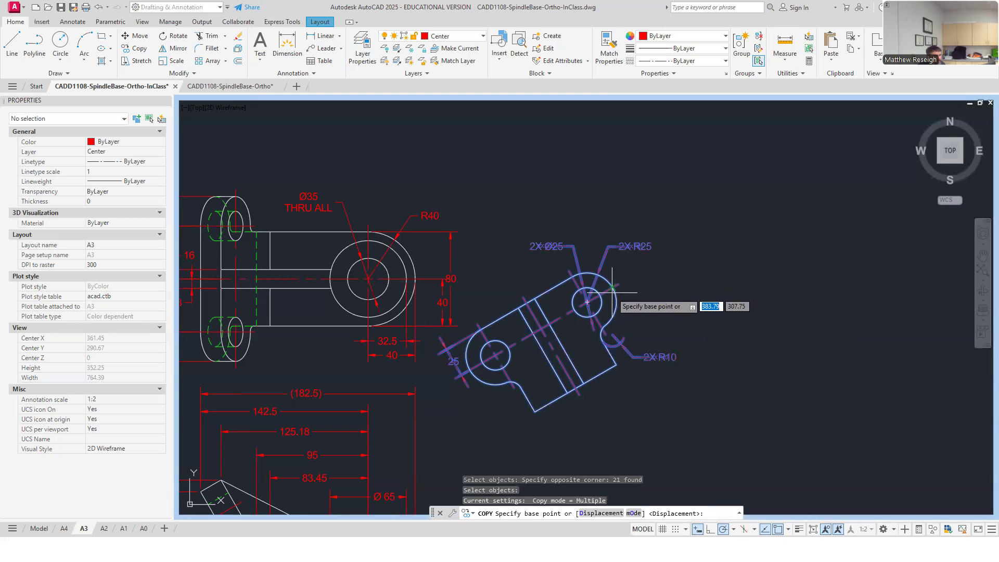
{"action": "left_click", "coordinate": [587, 302]}
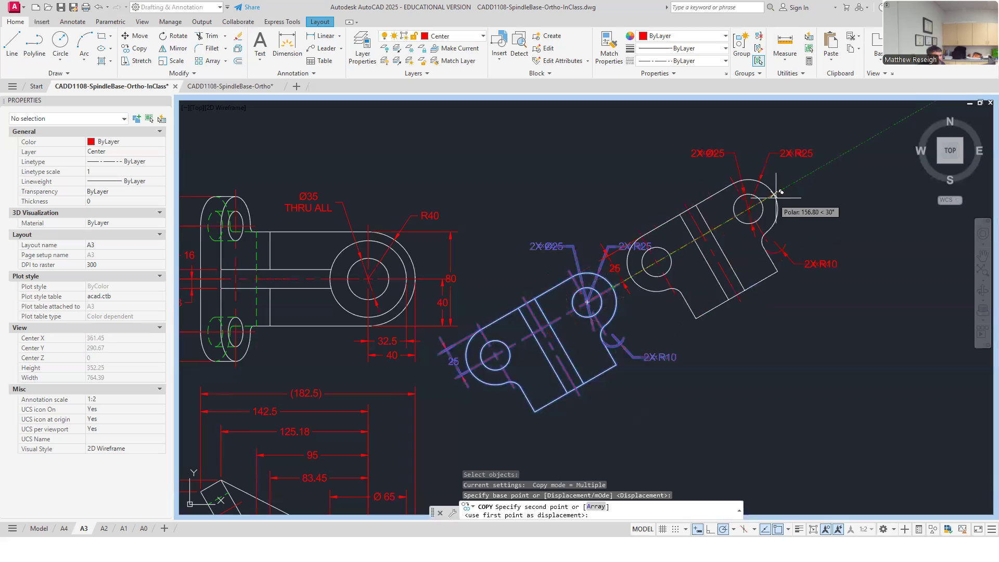
{"action": "scroll", "coordinate": [629, 300], "scroll_direction": "down", "scroll_amount": 3}
{"action": "scroll", "coordinate": [679, 265], "scroll_direction": "up", "scroll_amount": 3}
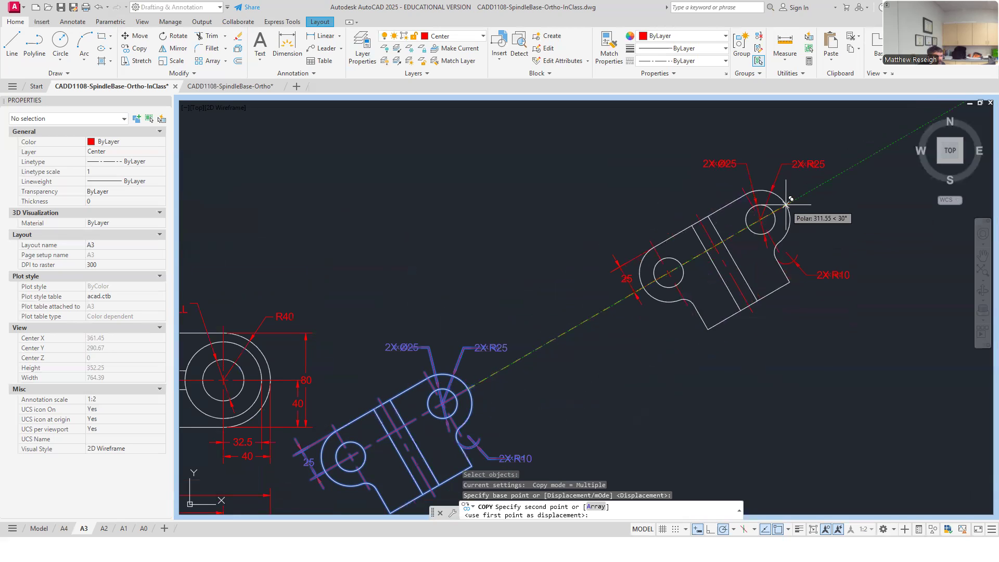
{"action": "left_click", "coordinate": [786, 205]}
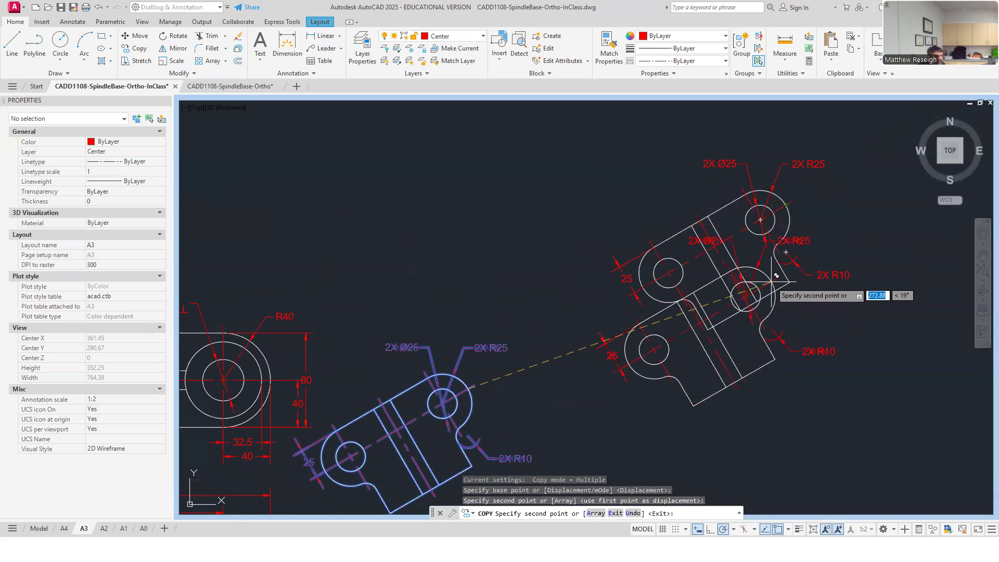
{"action": "key", "text": "Escape"}
- Delete the 25, 2X Ø25, 2X R25 and 2X R10 dimensions and the leftover line beside the original auxiliary view
{"action": "scroll", "coordinate": [770, 281], "scroll_direction": "down", "scroll_amount": 3}
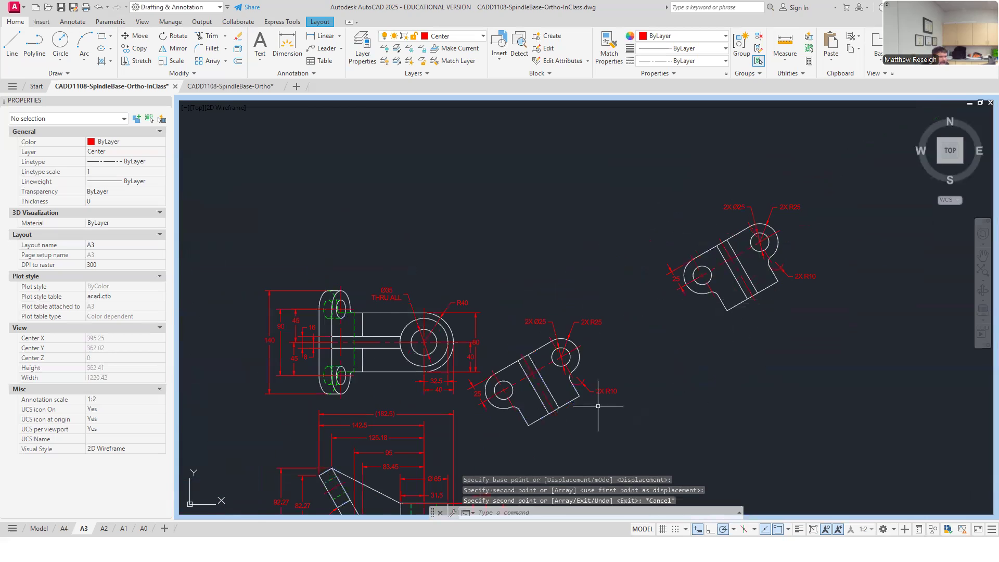
{"action": "scroll", "coordinate": [503, 422], "scroll_direction": "up", "scroll_amount": 2}
{"action": "left_click", "coordinate": [461, 377]}
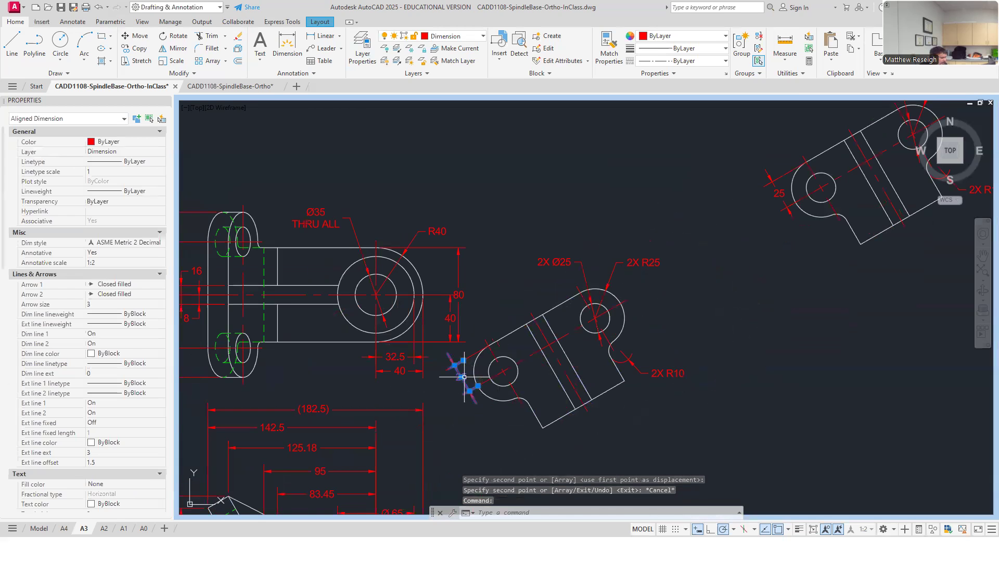
{"action": "key", "text": "Delete"}
{"action": "left_click", "coordinate": [550, 263]}
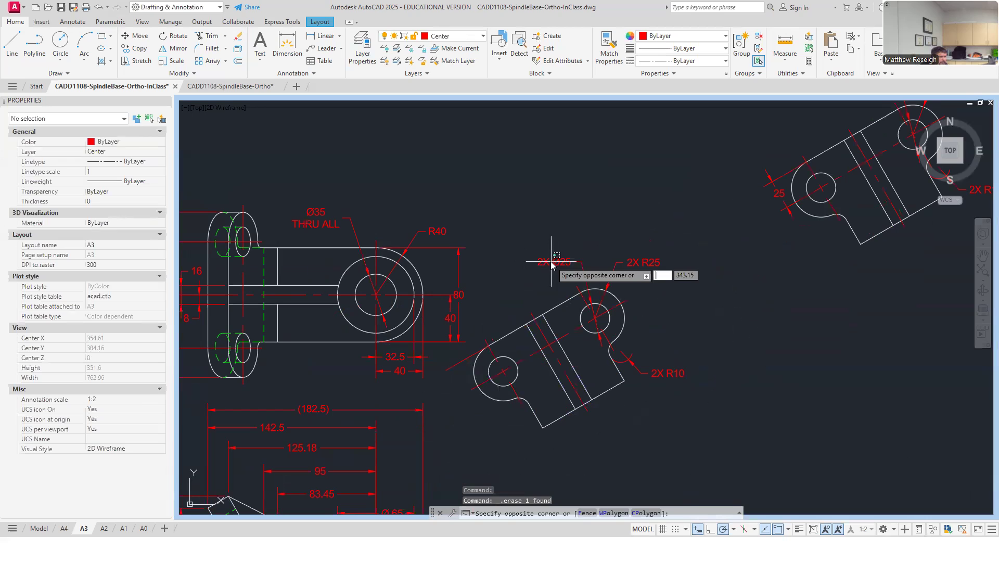
{"action": "left_click", "coordinate": [553, 263]}
{"action": "key", "text": "Delete"}
{"action": "left_click", "coordinate": [663, 261]}
{"action": "left_click", "coordinate": [654, 262]}
{"action": "key", "text": "Delete"}
{"action": "left_click", "coordinate": [669, 372]}
{"action": "mouse_move", "coordinate": [669, 373]}
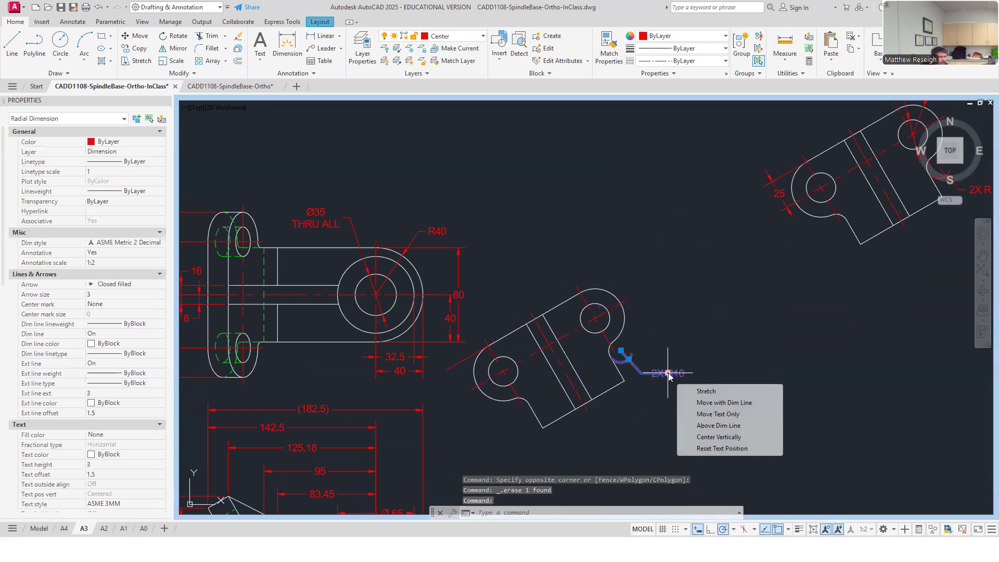
{"action": "key", "text": "Delete"}
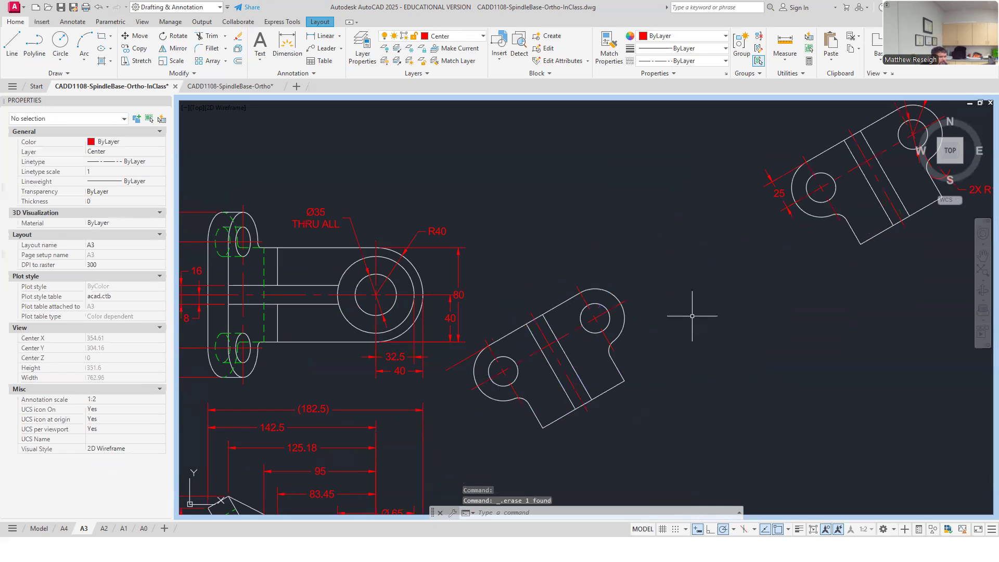
{"action": "left_click", "coordinate": [460, 363]}
{"action": "key", "text": "Delete"}
- Assign the original auxiliary view's geometry and centerlines to the Visible-Object-Clipped by Viewport layer
{"action": "left_click", "coordinate": [443, 270]}
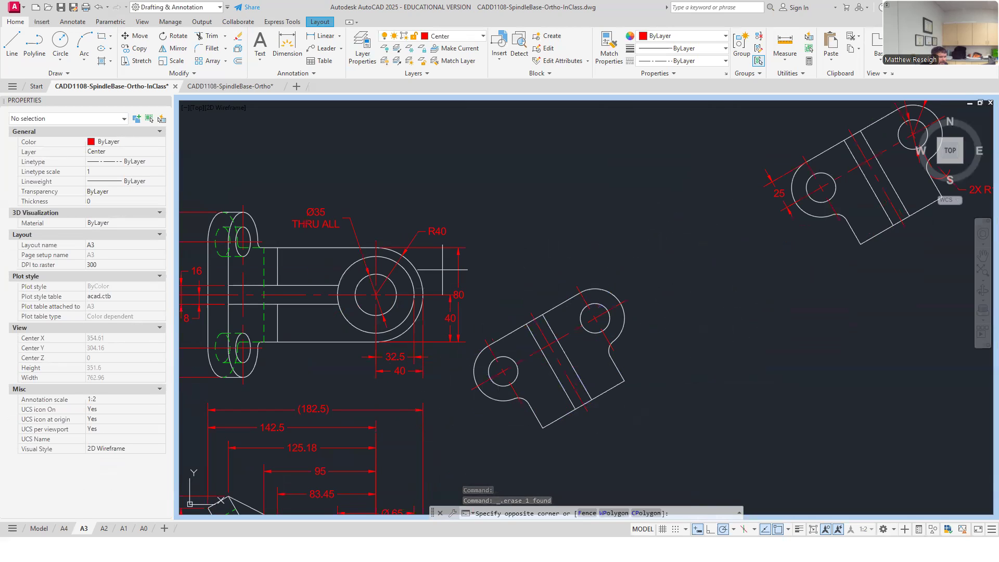
{"action": "left_click", "coordinate": [647, 434]}
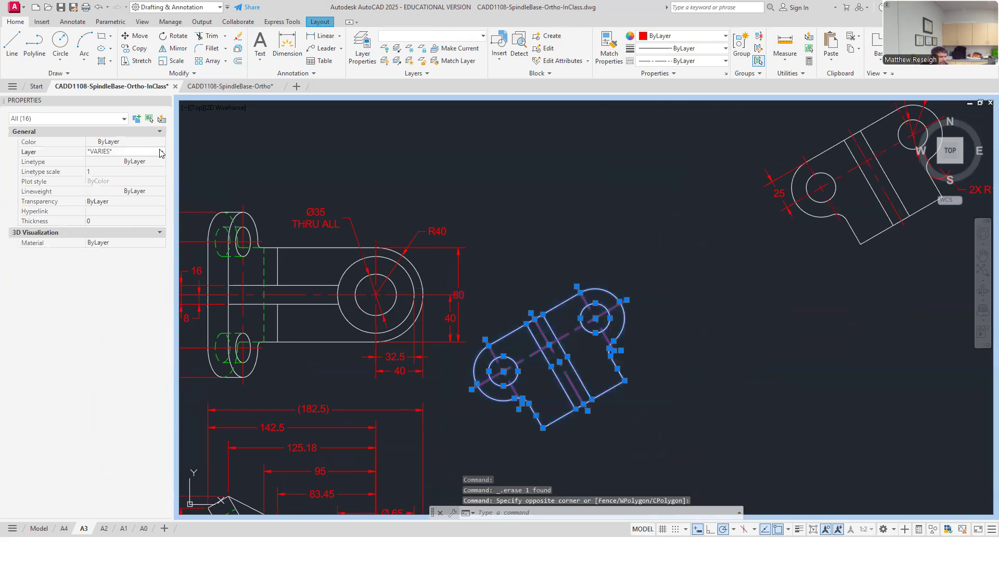
{"action": "left_click", "coordinate": [159, 152]}
{"action": "left_click", "coordinate": [134, 233]}
{"action": "left_click", "coordinate": [521, 199]}
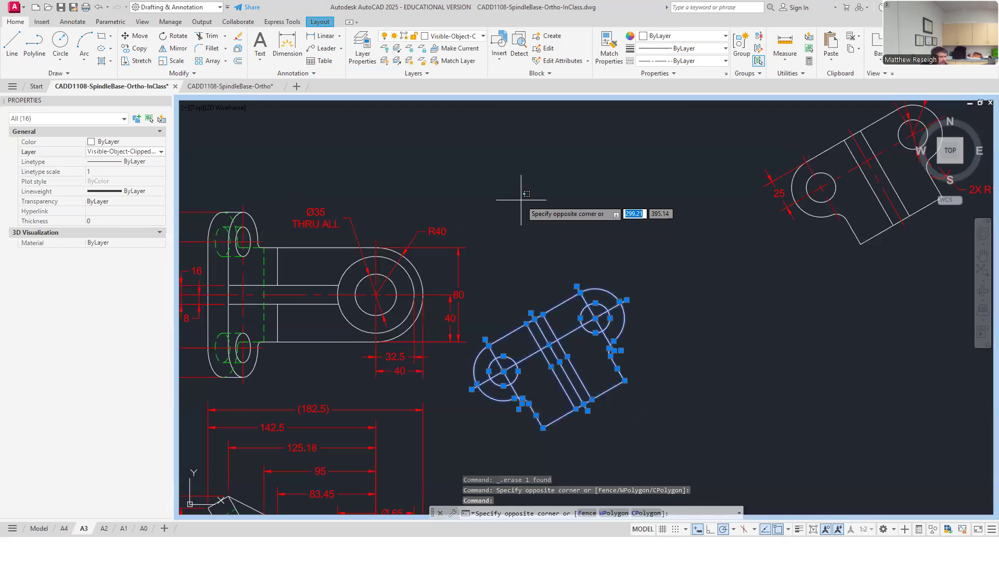
{"action": "key", "text": "Escape"}
- Turn off the Visible-Object-Clipped by Viewport layer and minimize the viewport back to the A3 sheet
{"action": "left_click", "coordinate": [453, 36]}
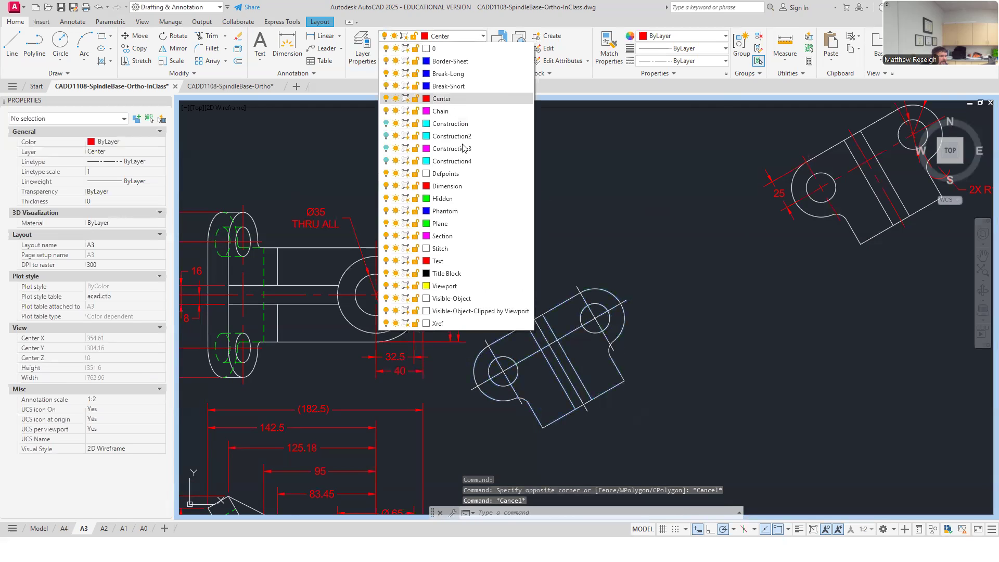
{"action": "left_click", "coordinate": [385, 311]}
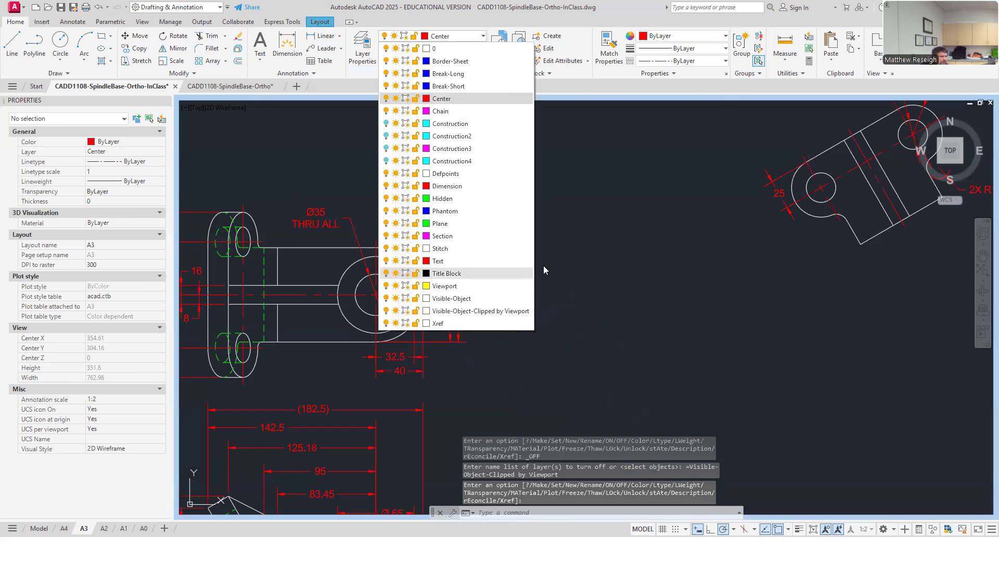
{"action": "scroll", "coordinate": [571, 253], "scroll_direction": "down", "scroll_amount": 4}
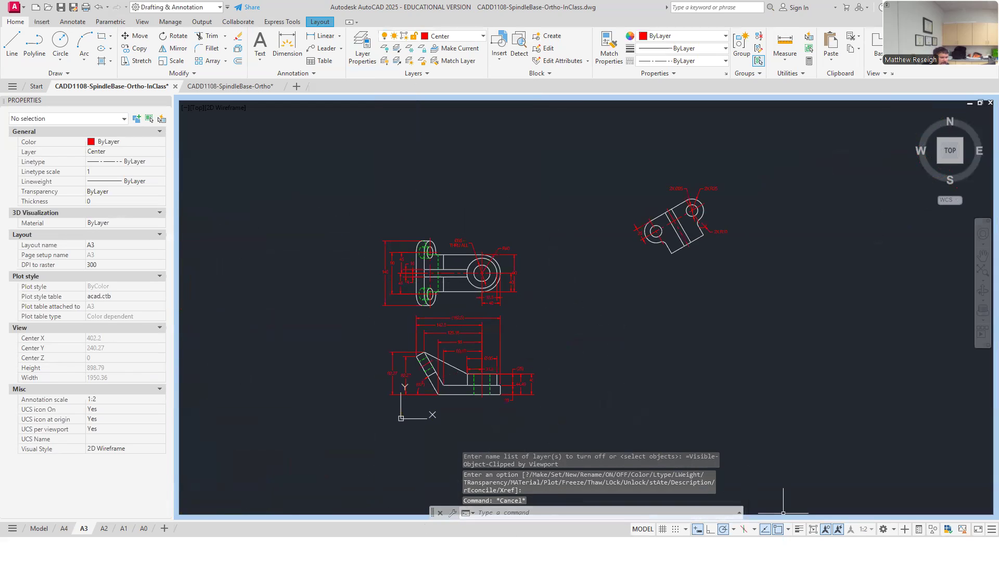
{"action": "left_click", "coordinate": [810, 528]}
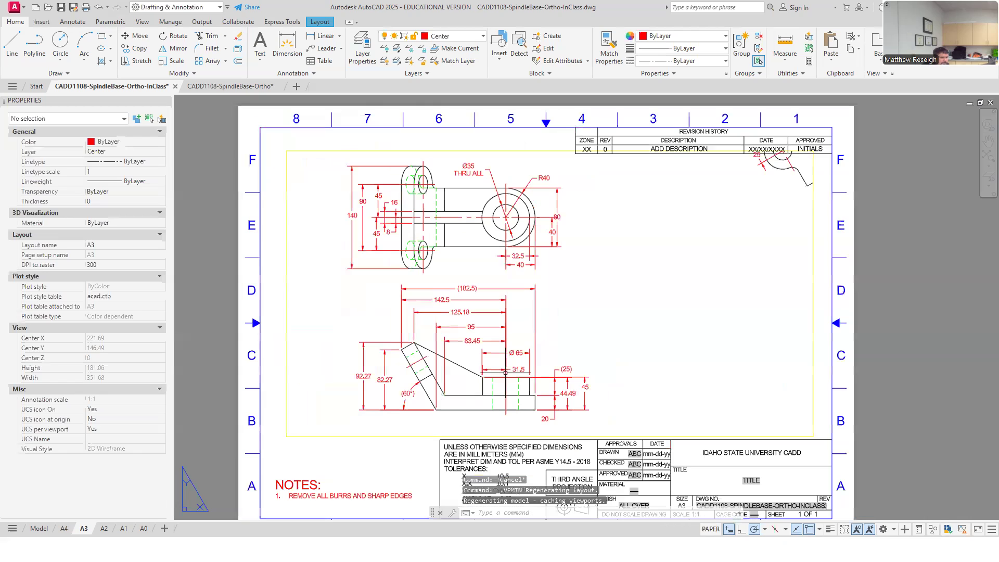
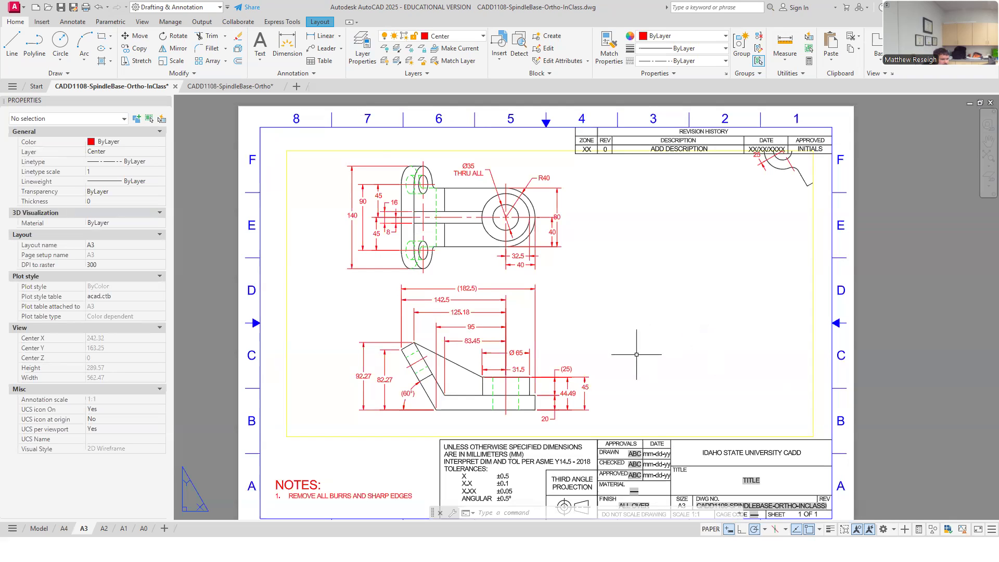
- Move the A3 sheet's viewport slightly left toward the border
{"action": "left_click", "coordinate": [429, 437]}
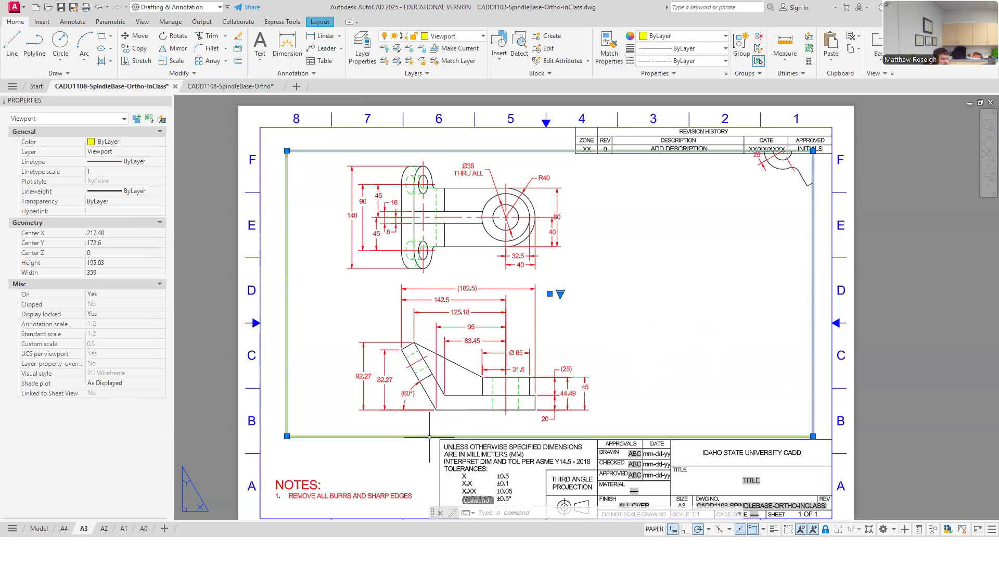
{"action": "left_click", "coordinate": [550, 294]}
{"action": "key", "text": "Escape"}
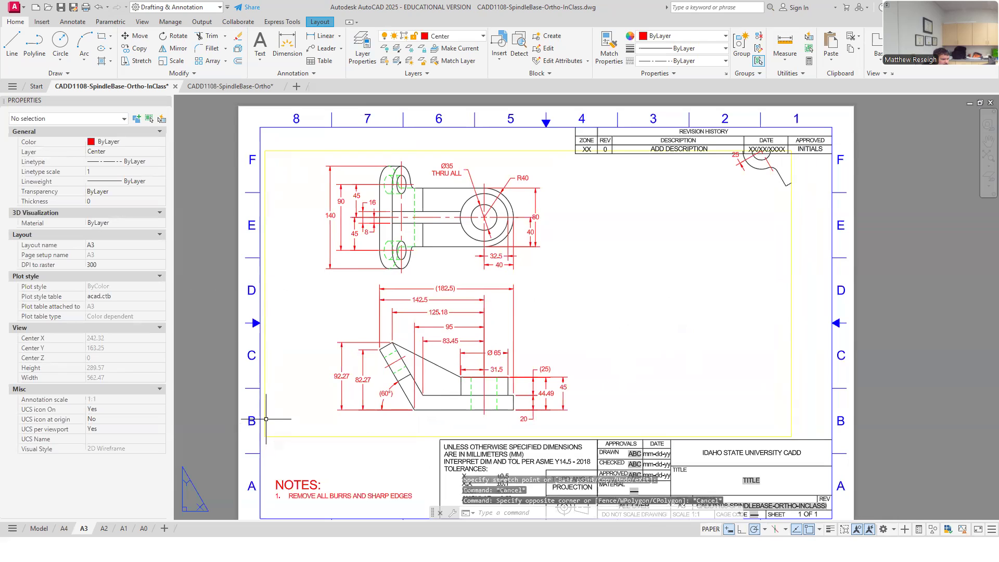
- Shrink the viewport to about 185 by 190.5 mm so it frames only the top and front views
{"action": "left_click", "coordinate": [264, 435]}
{"action": "left_click", "coordinate": [265, 437]}
{"action": "left_click", "coordinate": [309, 436]}
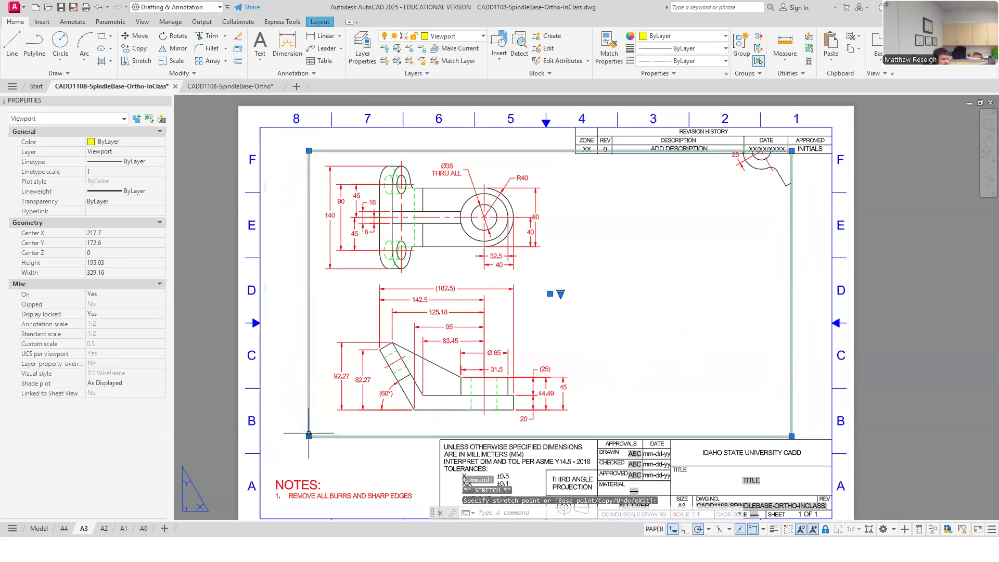
{"action": "left_click", "coordinate": [313, 430]}
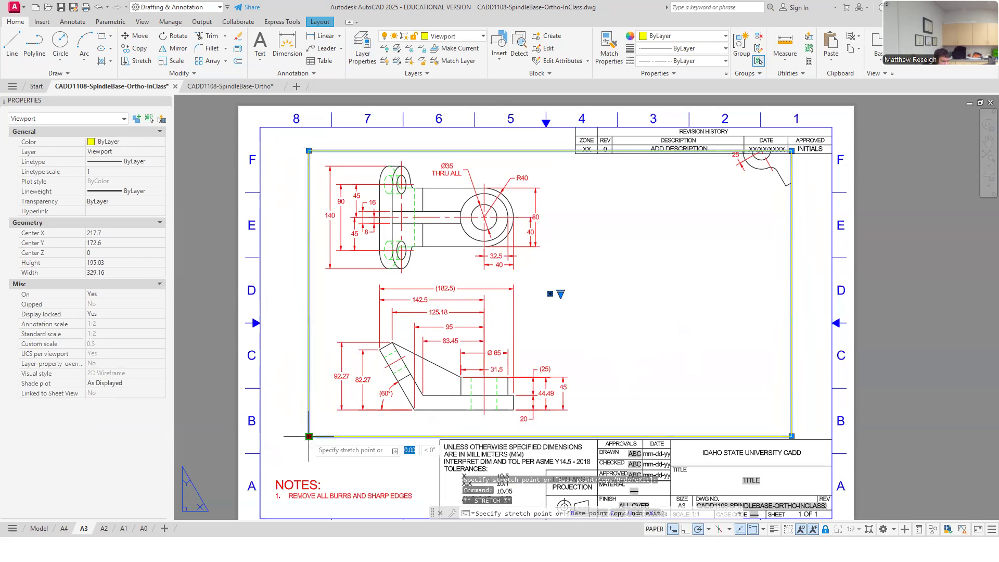
{"action": "left_click", "coordinate": [792, 430]}
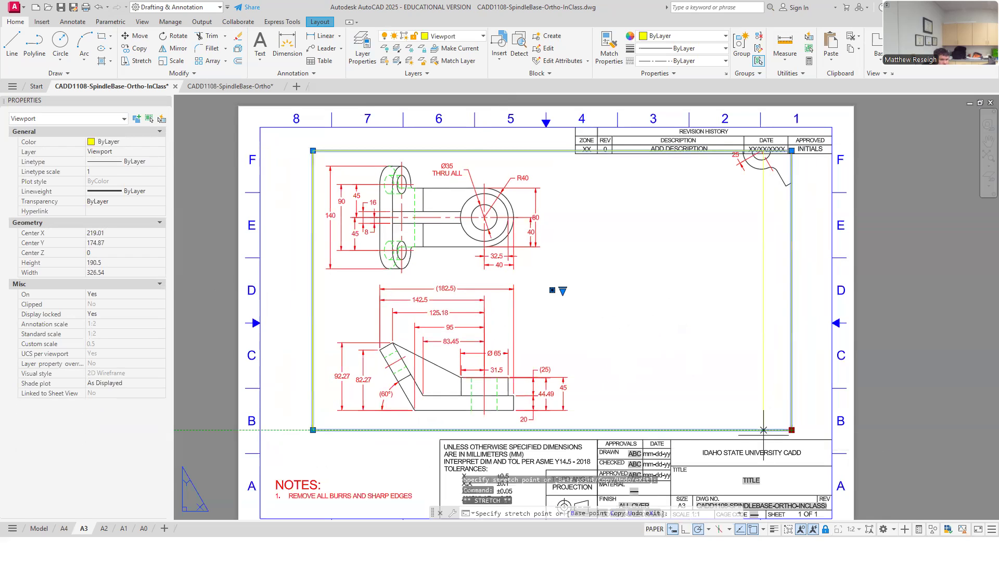
{"action": "left_click", "coordinate": [585, 430]}
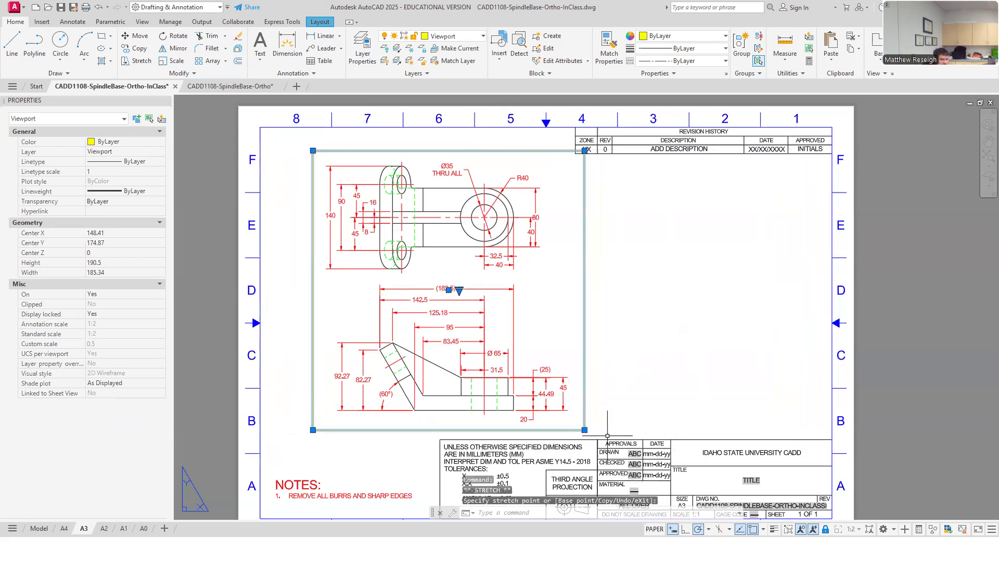
{"action": "key", "text": "Escape"}
{"action": "left_click", "coordinate": [556, 424]}
{"action": "key", "text": "Escape"}
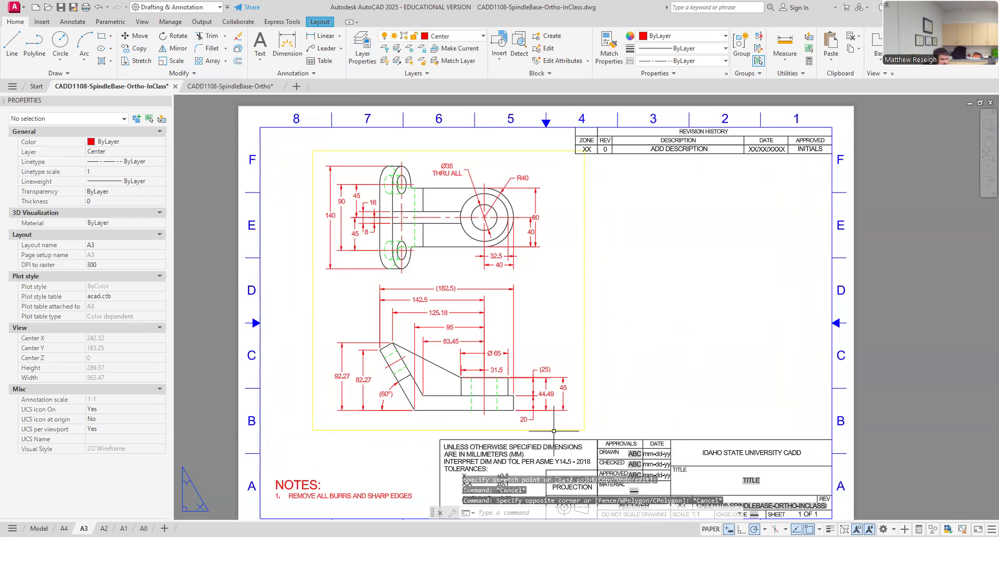
- Move the resized viewport further left on the sheet, just inside the border beside zones C to F
{"action": "left_click", "coordinate": [472, 296]}
{"action": "left_click", "coordinate": [448, 290]}
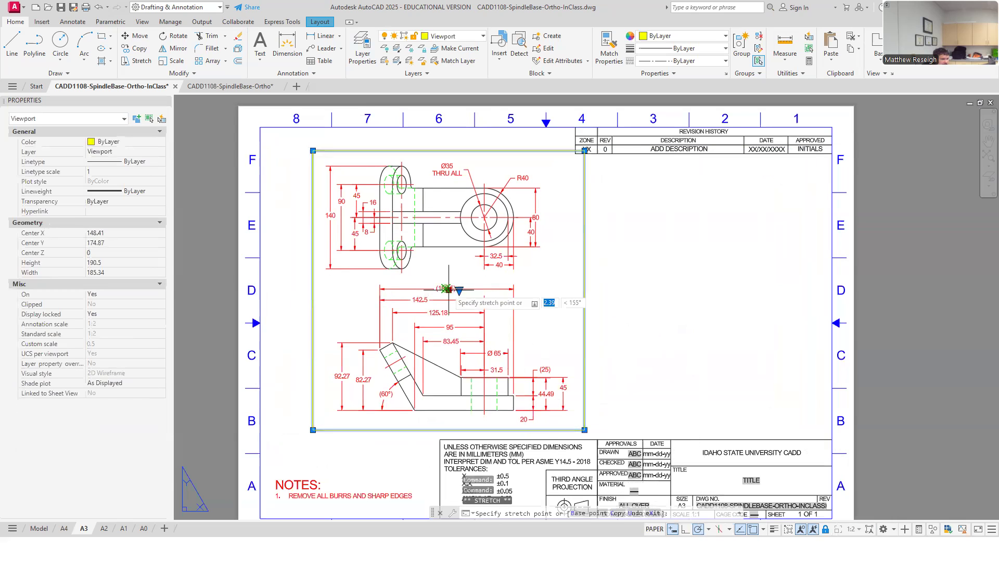
{"action": "left_click", "coordinate": [411, 288]}
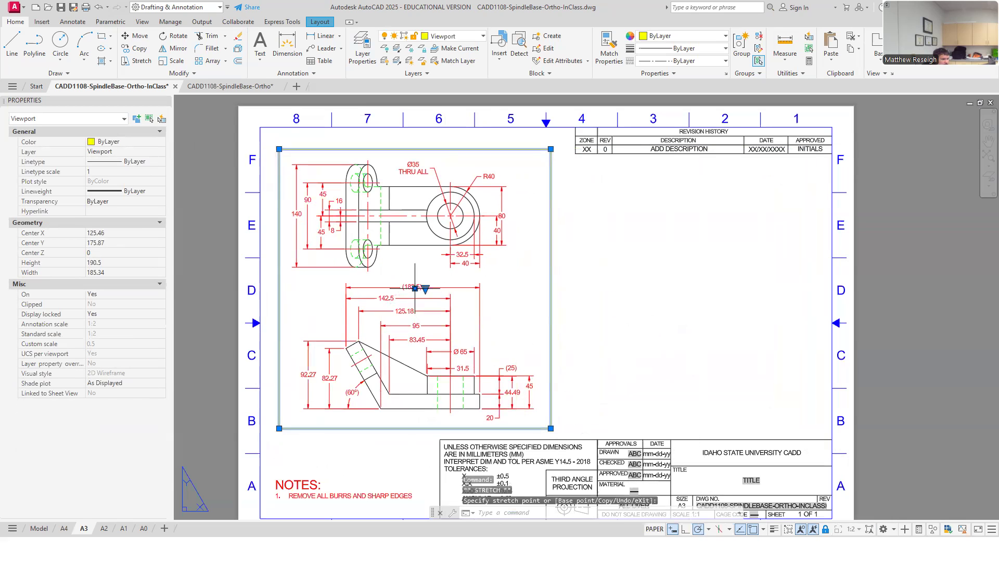
{"action": "left_click", "coordinate": [413, 288]}
{"action": "left_click", "coordinate": [411, 290]}
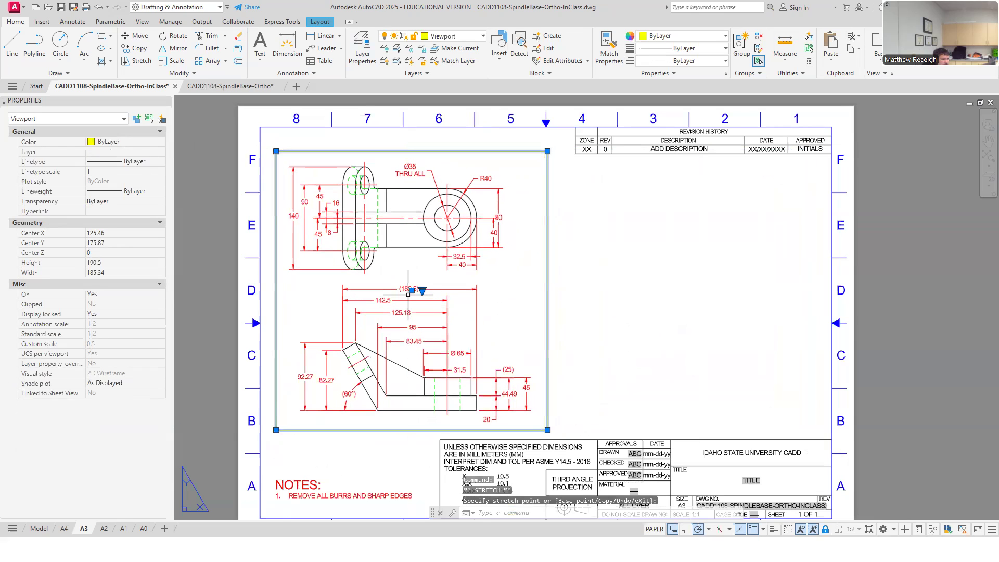
{"action": "left_click", "coordinate": [582, 405]}
{"action": "key", "text": "Escape"}
{"action": "key", "text": "Escape"}
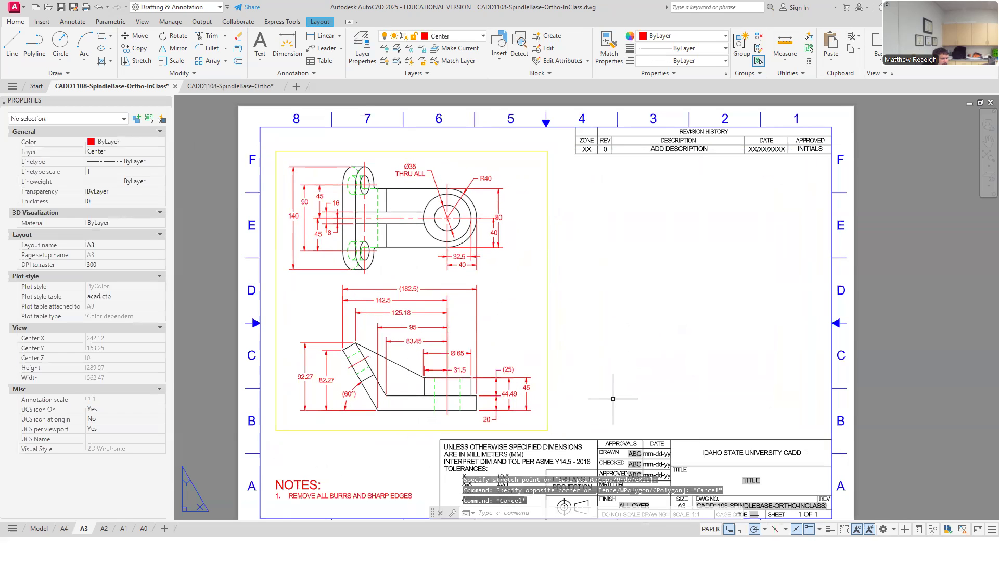
{"action": "left_click", "coordinate": [614, 399]}
{"action": "key", "text": "Escape"}
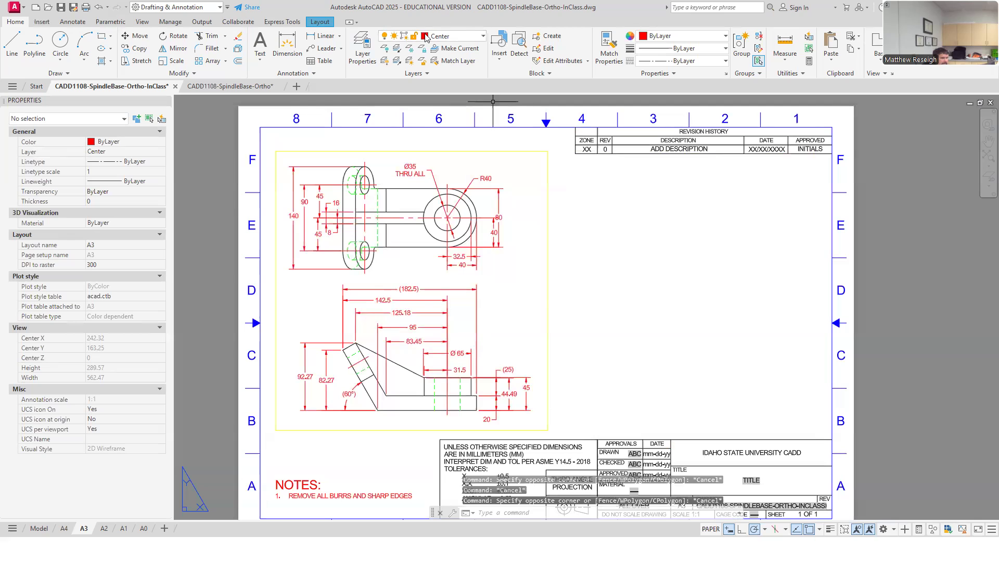
- Create a new layer named Construction5 based on the Construction4 layer's settings
{"action": "left_click", "coordinate": [477, 36]}
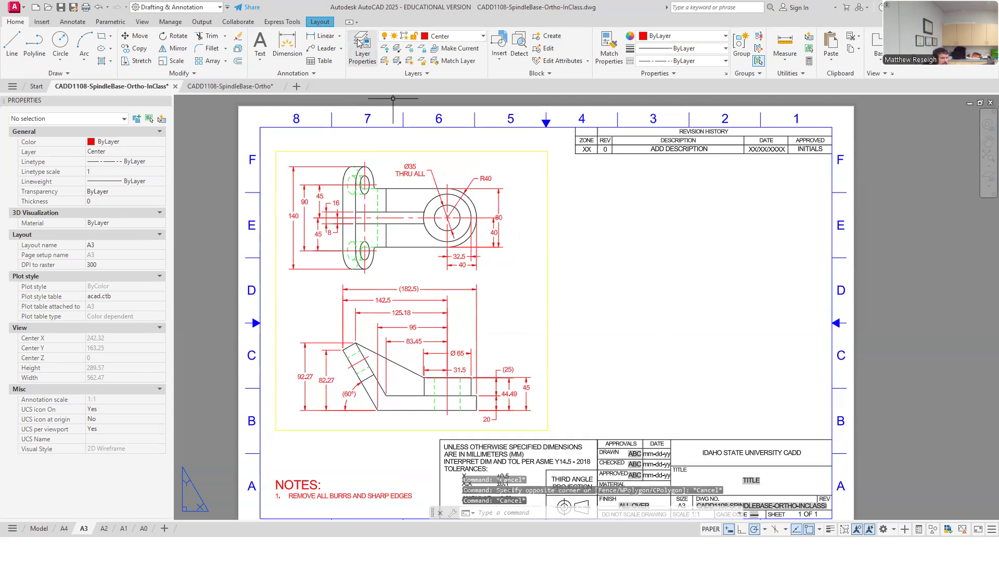
{"action": "left_click", "coordinate": [362, 48]}
{"action": "left_click", "coordinate": [364, 242]}
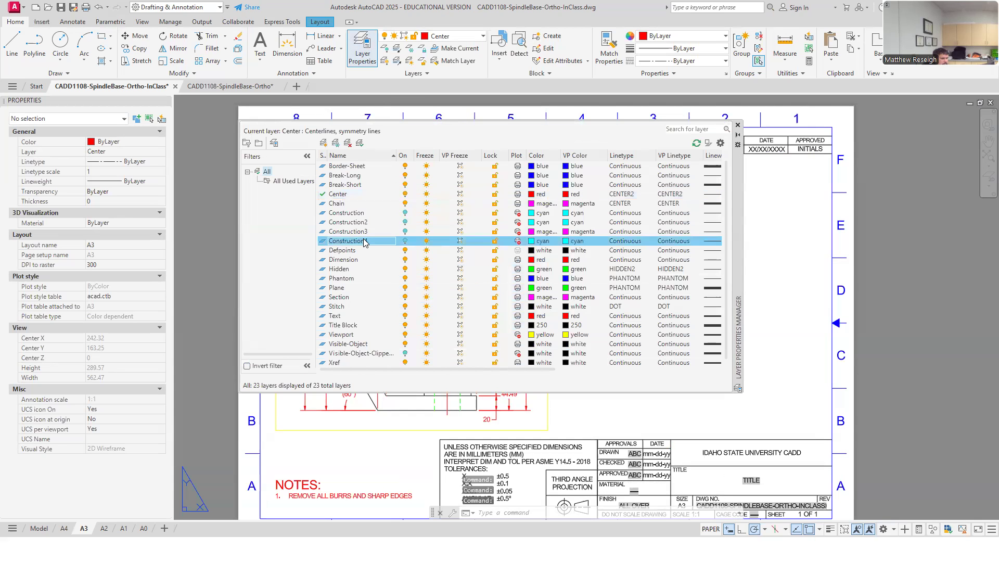
{"action": "key", "text": "alt+n"}
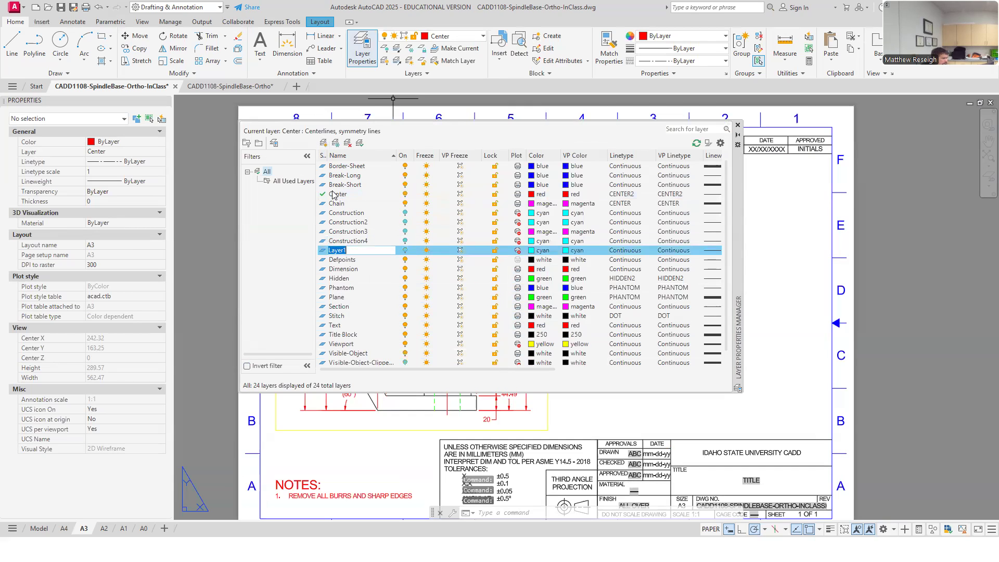
{"action": "left_click", "coordinate": [361, 242]}
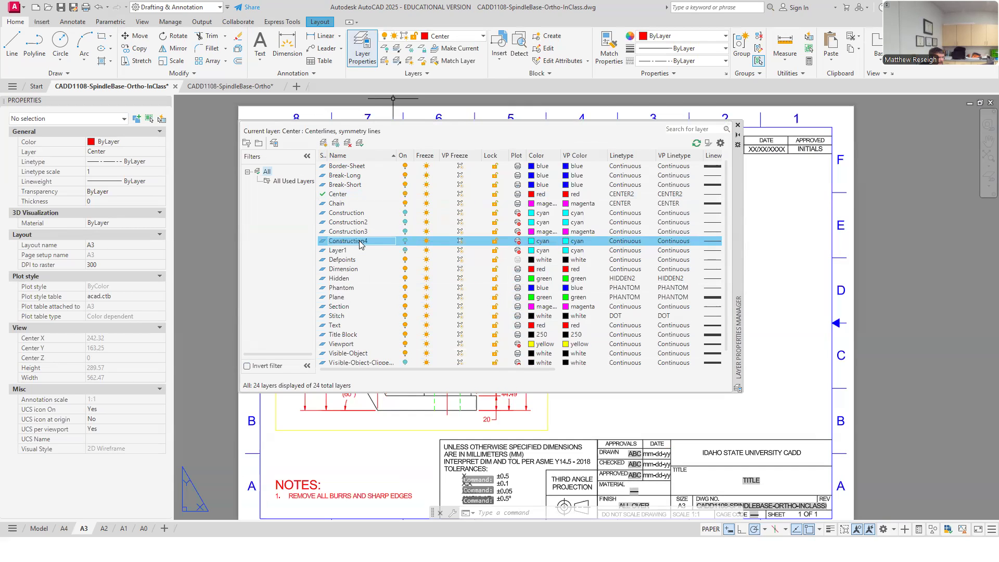
{"action": "left_click", "coordinate": [355, 243]}
{"action": "key", "text": "ctrl+c"}
{"action": "left_click", "coordinate": [352, 252]}
{"action": "left_click", "coordinate": [347, 252]}
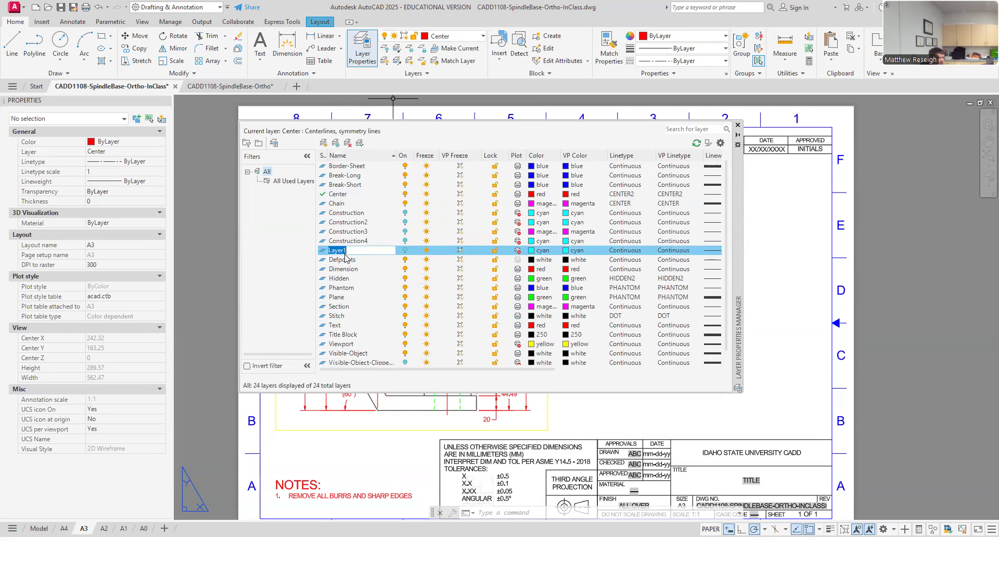
{"action": "key", "text": "ctrl+v"}
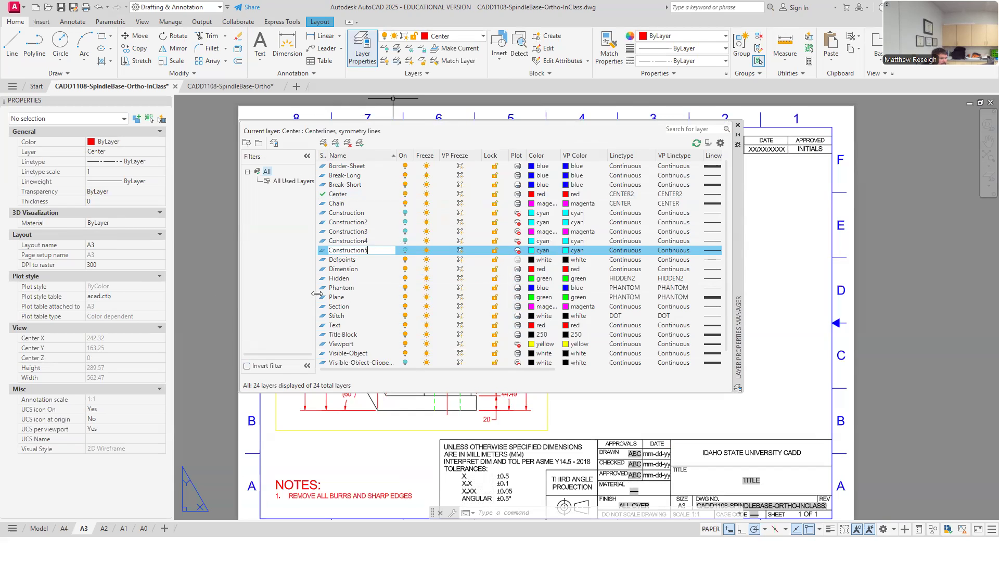
{"action": "left_click_drag", "start_coordinate": [317, 294], "coordinate": [318, 294]}
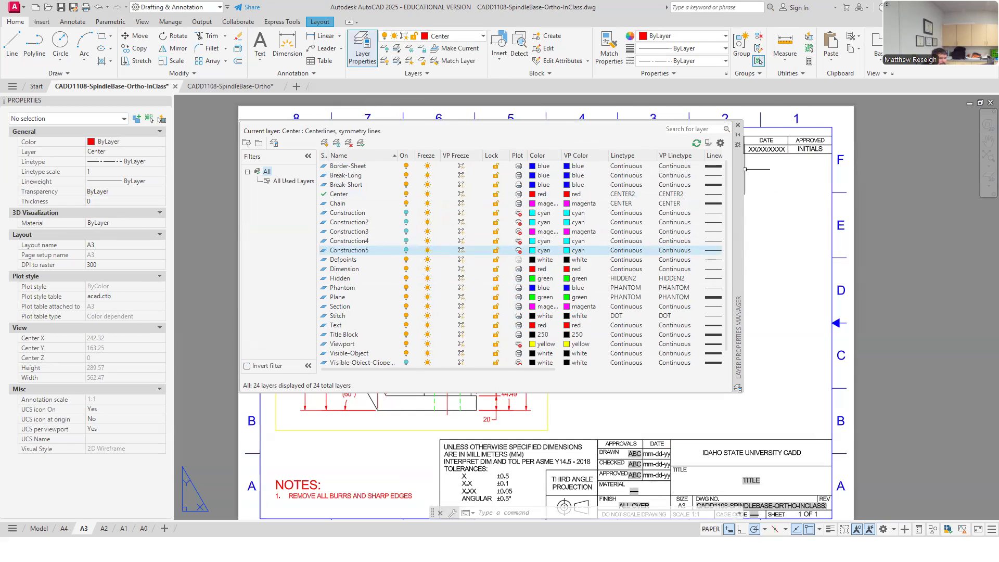
{"action": "left_click", "coordinate": [739, 127]}
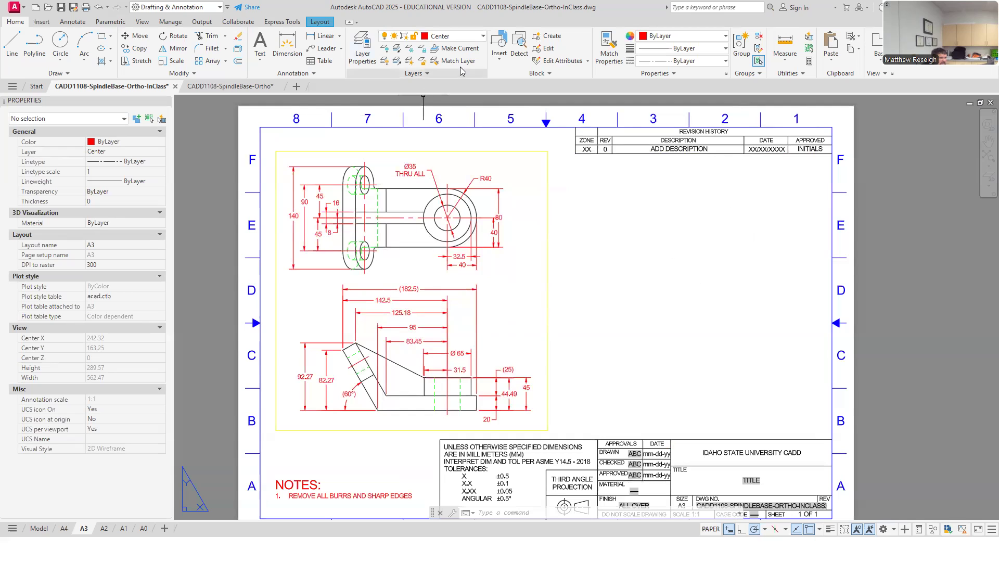
- Turn on the Construction5 layer and make it current
{"action": "left_click", "coordinate": [482, 40]}
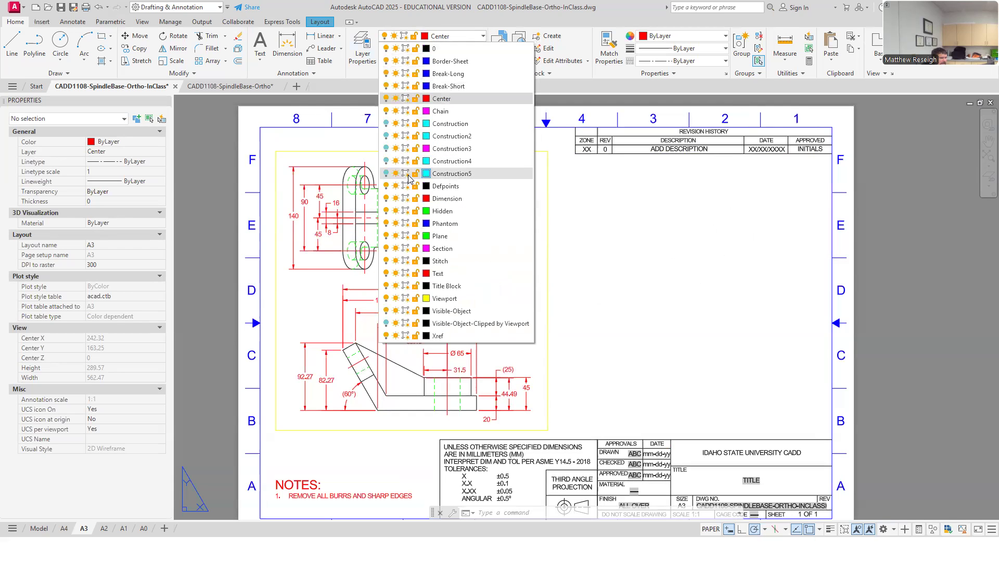
{"action": "left_click", "coordinate": [384, 174]}
{"action": "left_click", "coordinate": [444, 176]}
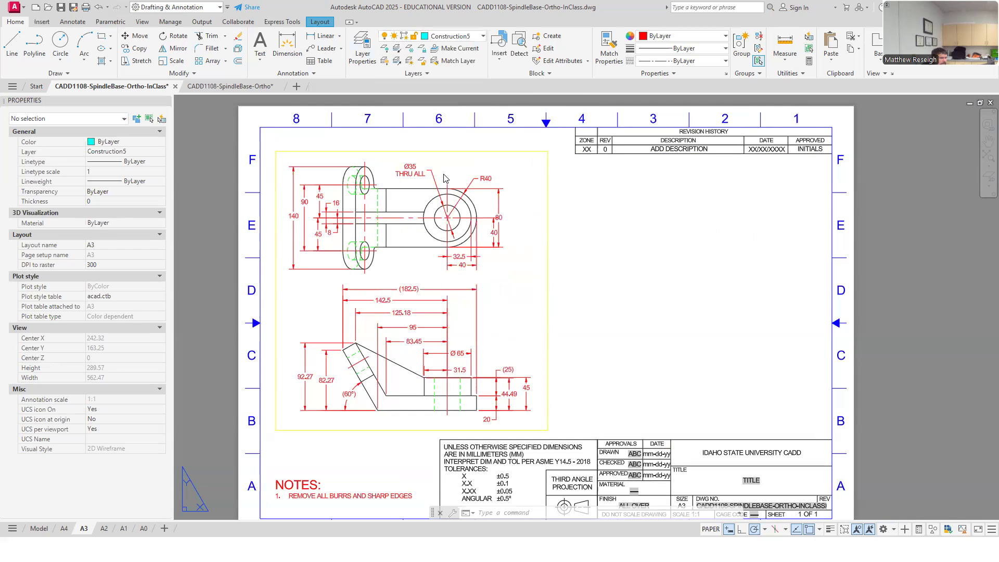
- Draw a construction line from the front view's inner corner at the arm's base, at about 30°, past the sheet's upper-right edge
{"action": "left_click", "coordinate": [12, 43]}
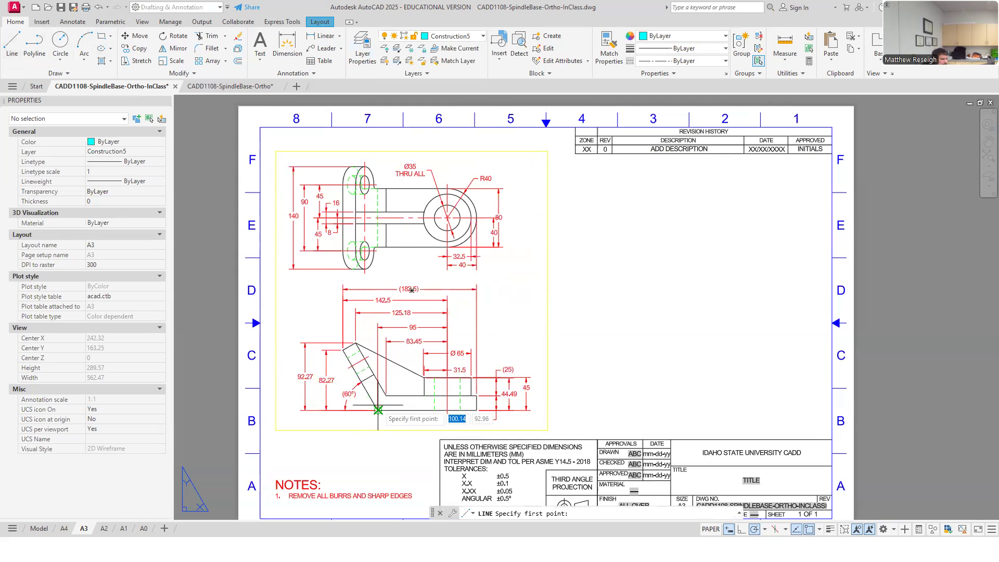
{"action": "scroll", "coordinate": [384, 403], "scroll_direction": "up", "scroll_amount": 4}
{"action": "left_click", "coordinate": [389, 385]}
{"action": "scroll", "coordinate": [388, 385], "scroll_direction": "down", "scroll_amount": 4}
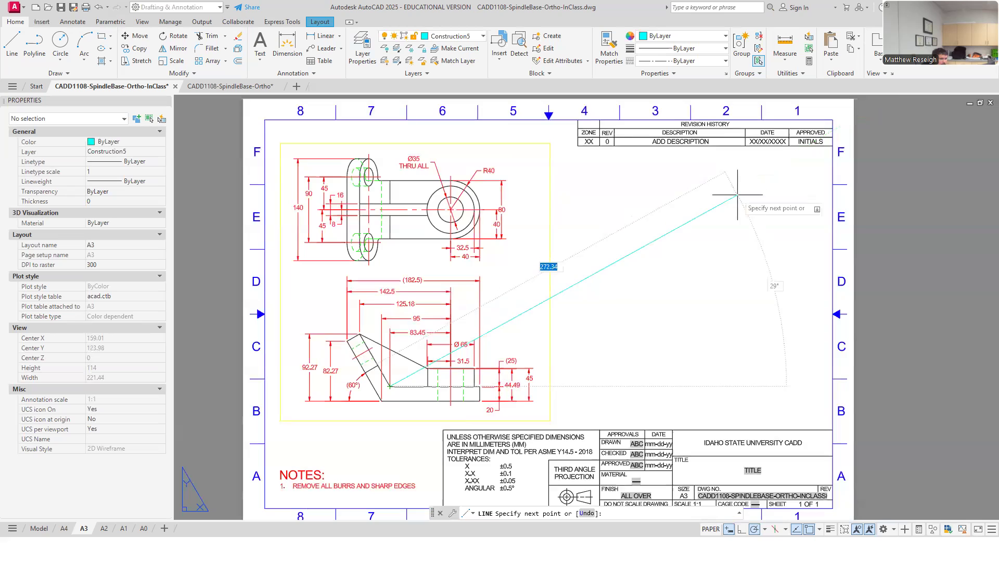
{"action": "scroll", "coordinate": [789, 200], "scroll_direction": "down", "scroll_amount": 6}
{"action": "scroll", "coordinate": [829, 149], "scroll_direction": "up", "scroll_amount": 5}
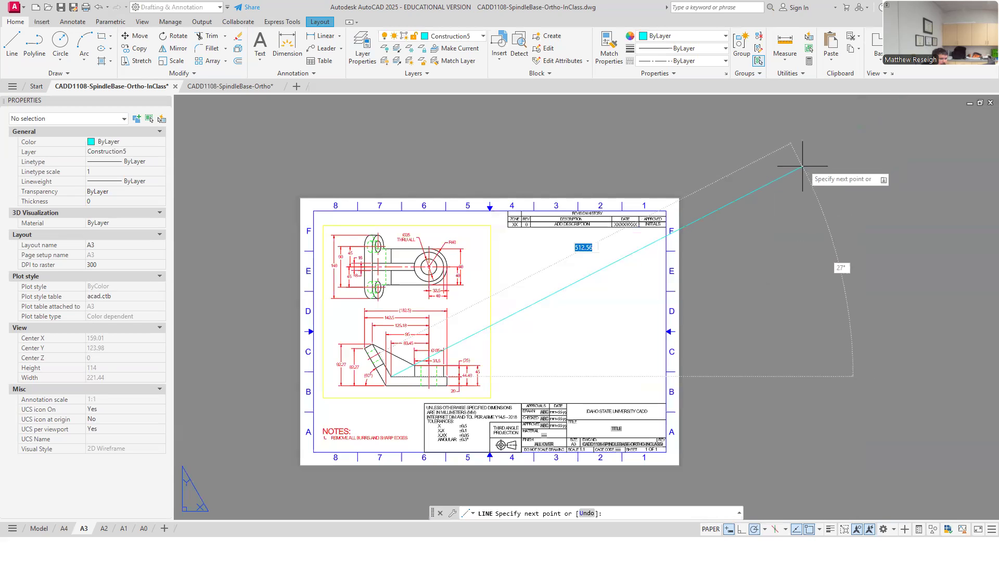
{"action": "left_click", "coordinate": [743, 174]}
{"action": "key", "text": "Return"}
- Draw a parallel construction line from the inclined arm's top corner in the front view past the sheet's edge
{"action": "right_click", "coordinate": [364, 336]}
{"action": "left_click", "coordinate": [370, 329]}
{"action": "scroll", "coordinate": [364, 328], "scroll_direction": "up", "scroll_amount": 4}
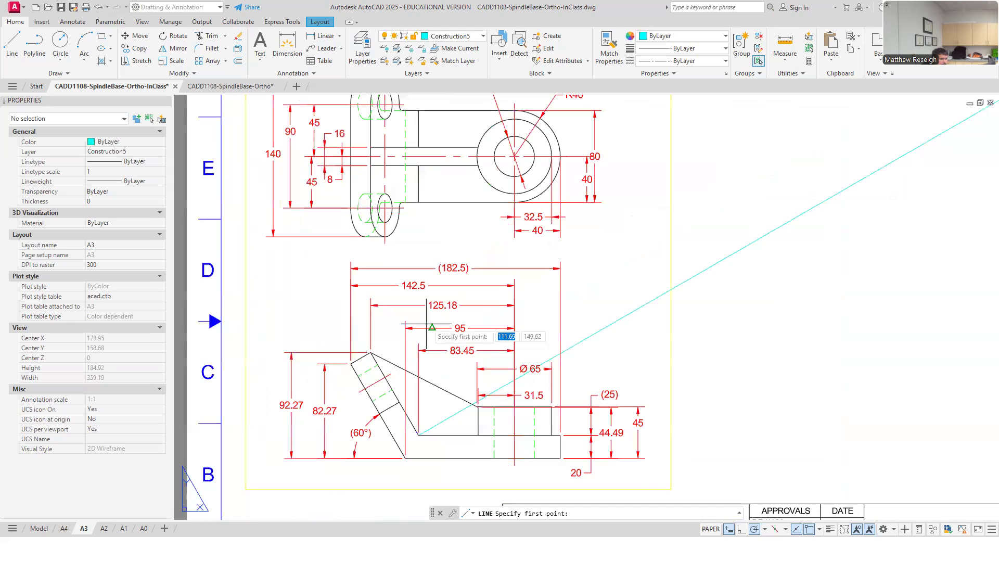
{"action": "left_click", "coordinate": [370, 353]}
{"action": "scroll", "coordinate": [371, 353], "scroll_direction": "down", "scroll_amount": 4}
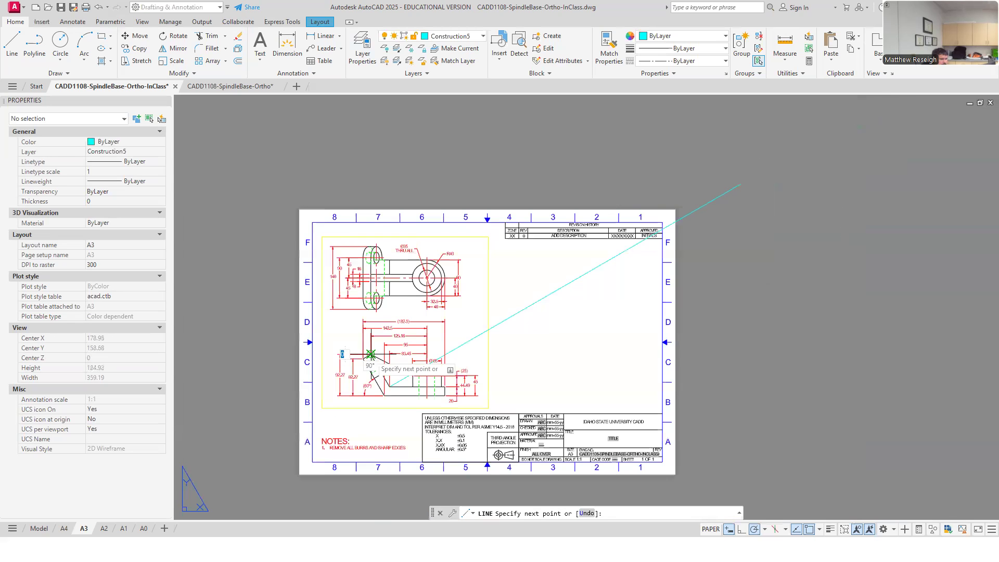
{"action": "left_click", "coordinate": [705, 160]}
{"action": "key", "text": "Return"}
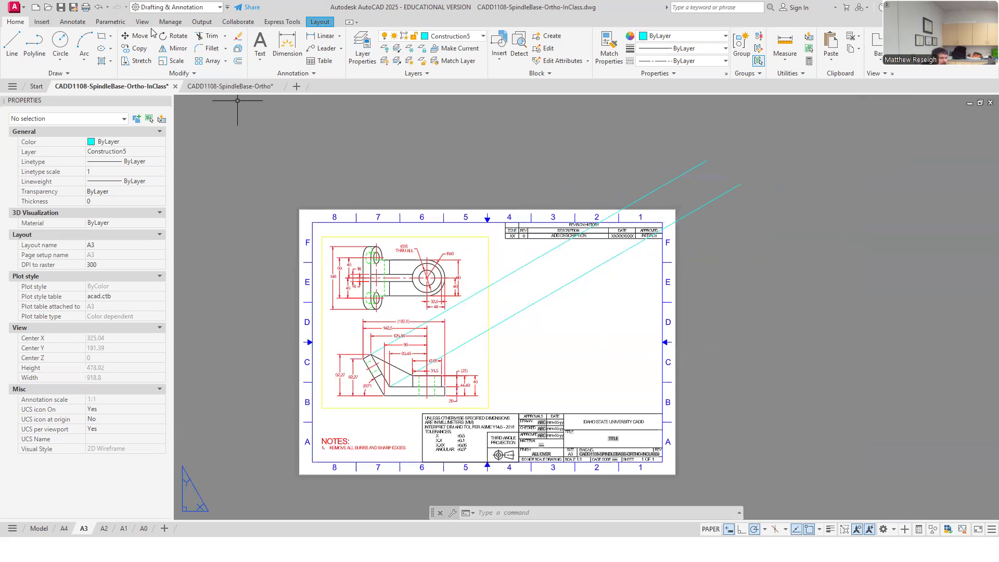
- Create a second rectangular viewport about 97 by 105 mm on the sheet's empty area below the revision history
{"action": "left_click", "coordinate": [311, 22]}
{"action": "left_click", "coordinate": [111, 35]}
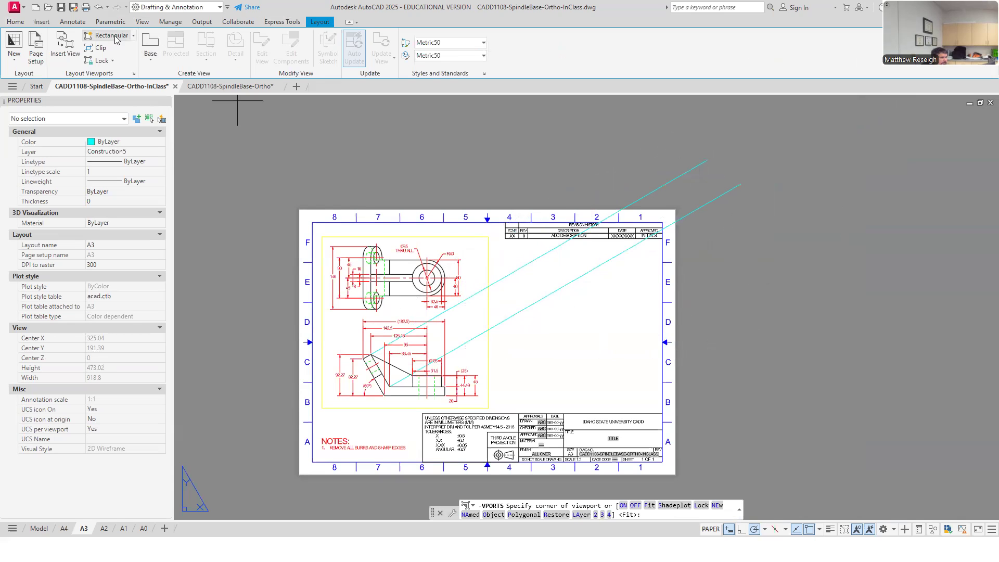
{"action": "left_click", "coordinate": [509, 249]}
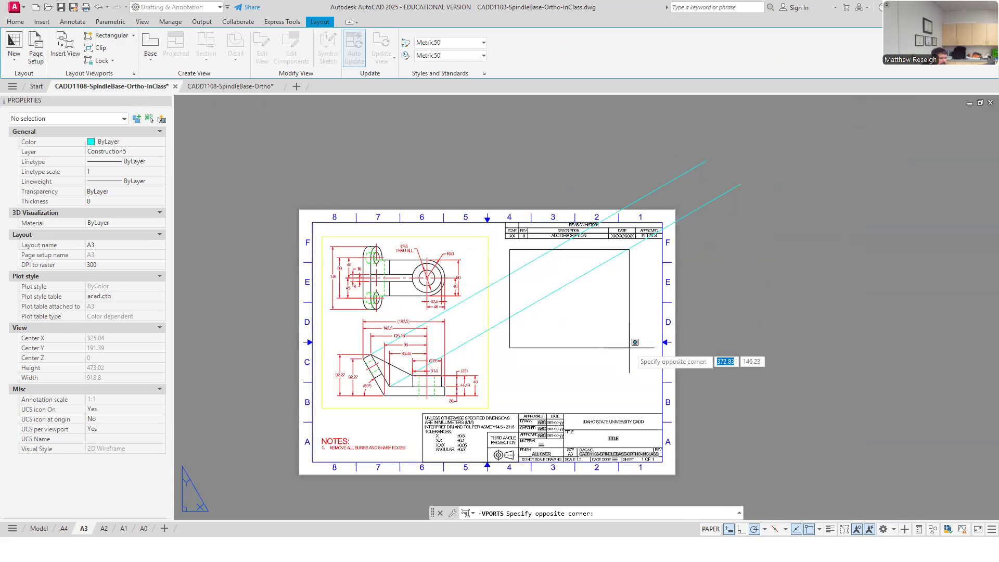
{"action": "left_click", "coordinate": [597, 344]}
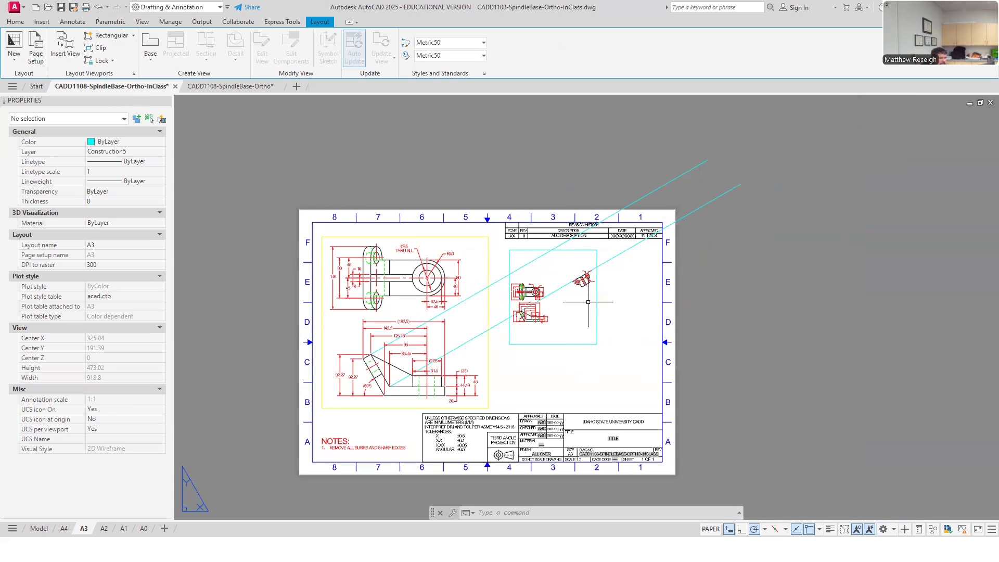
- Assign the new viewport to the Viewport layer
{"action": "left_click", "coordinate": [577, 344]}
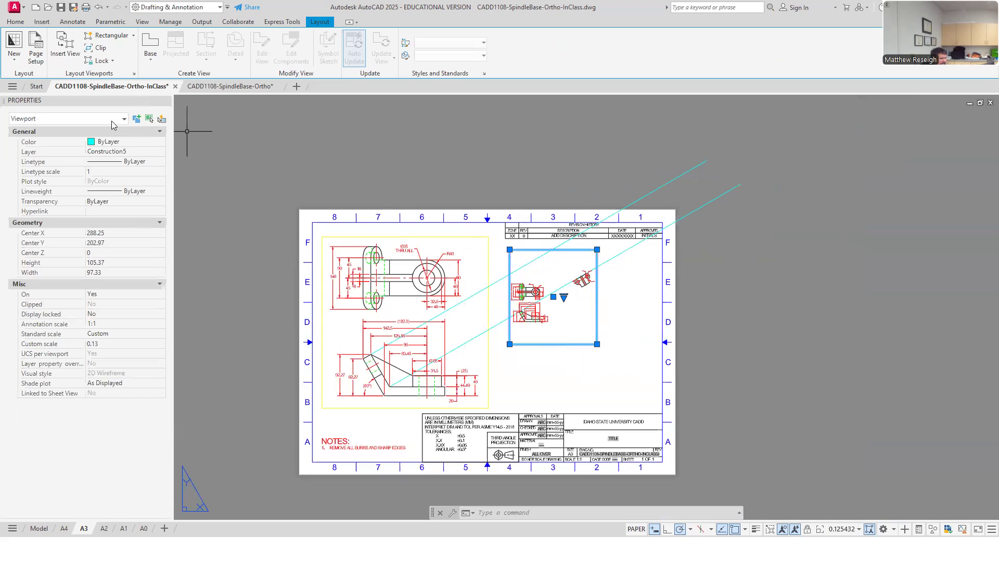
{"action": "left_click", "coordinate": [127, 151]}
{"action": "left_click", "coordinate": [106, 237]}
{"action": "key", "text": "Escape"}
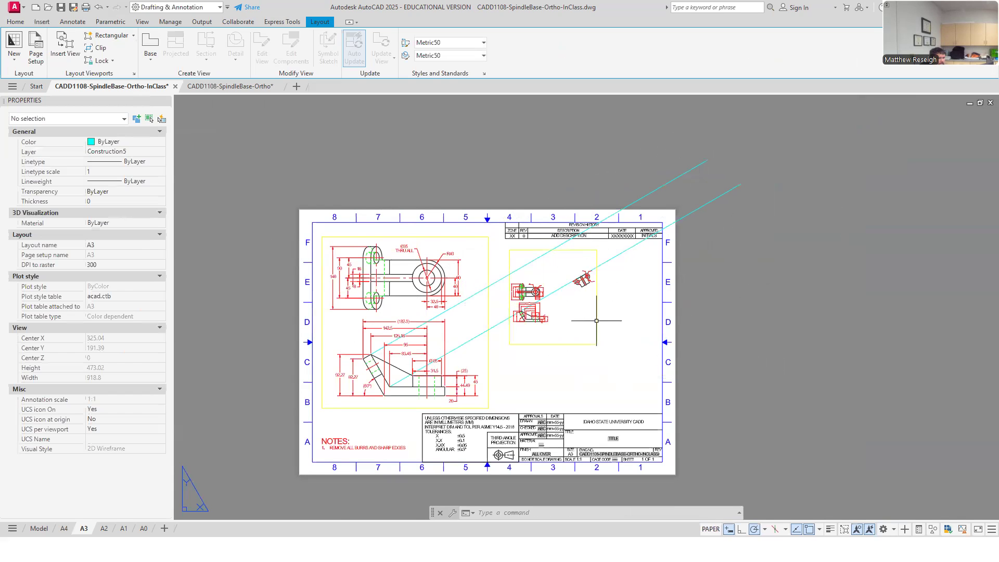
{"action": "scroll", "coordinate": [591, 281], "scroll_direction": "up", "scroll_amount": 5}
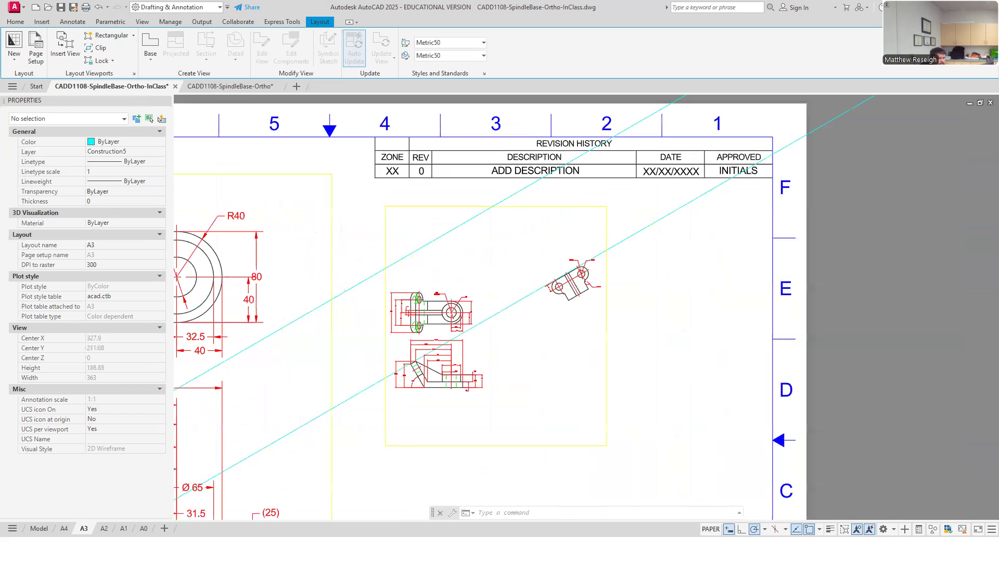
- Centre the auxiliary view in the new viewport, set its scale to 1:2 and lock the viewport
{"action": "scroll", "coordinate": [557, 295], "scroll_direction": "down", "scroll_amount": 5}
{"action": "double_click", "coordinate": [533, 328]}
{"action": "middle_click_drag", "start_coordinate": [533, 327], "coordinate": [517, 345]}
{"action": "left_click", "coordinate": [858, 529]}
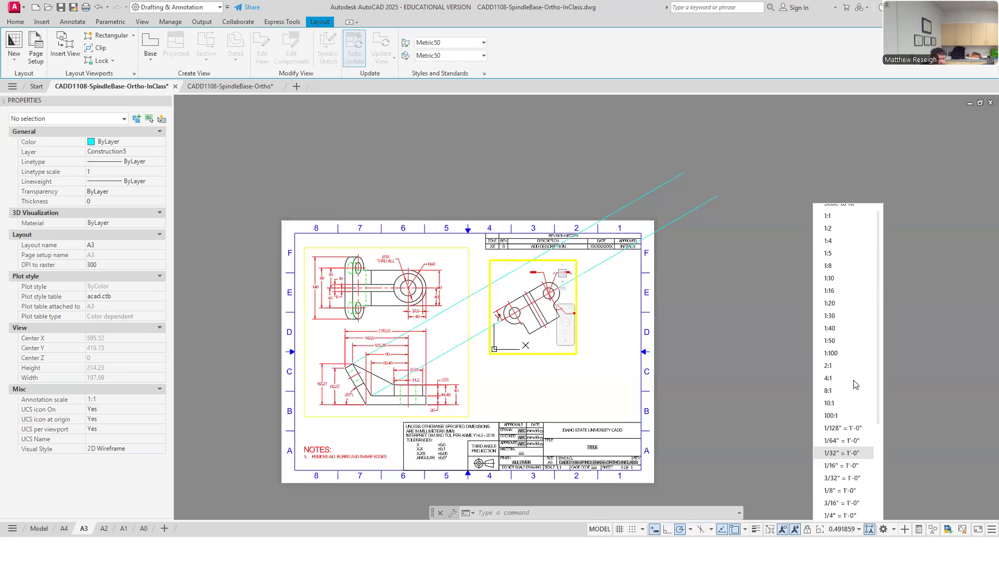
{"action": "left_click", "coordinate": [835, 230]}
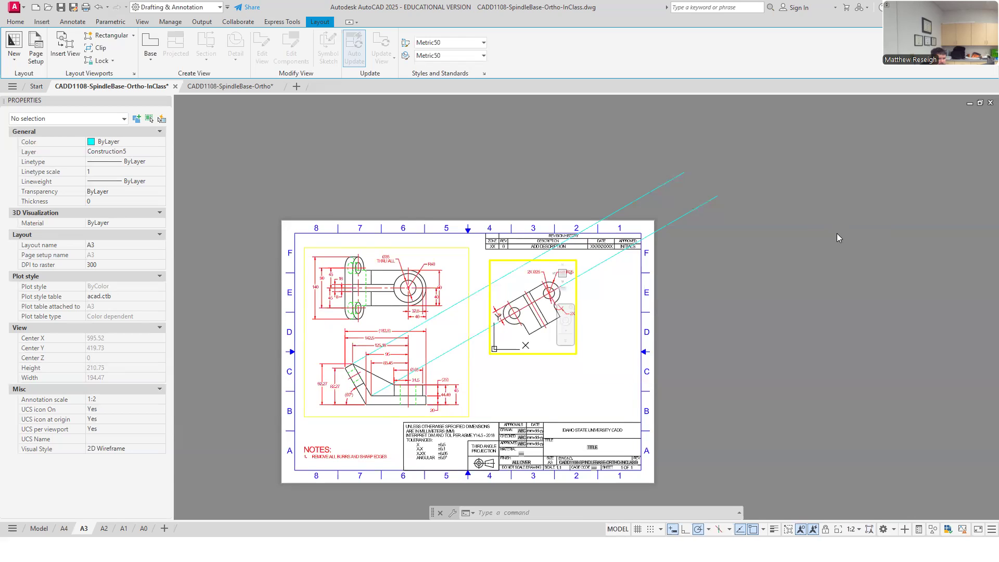
{"action": "left_click", "coordinate": [826, 530]}
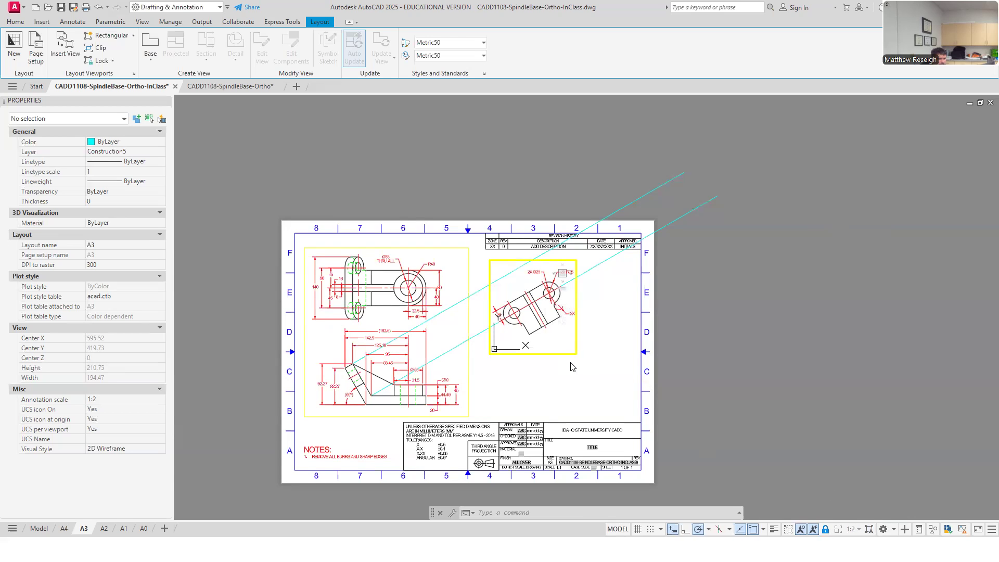
- Move the auxiliary viewport in paper space so the view's lowest corner lands on the lower construction line
{"action": "scroll", "coordinate": [525, 359], "scroll_direction": "up", "scroll_amount": 2}
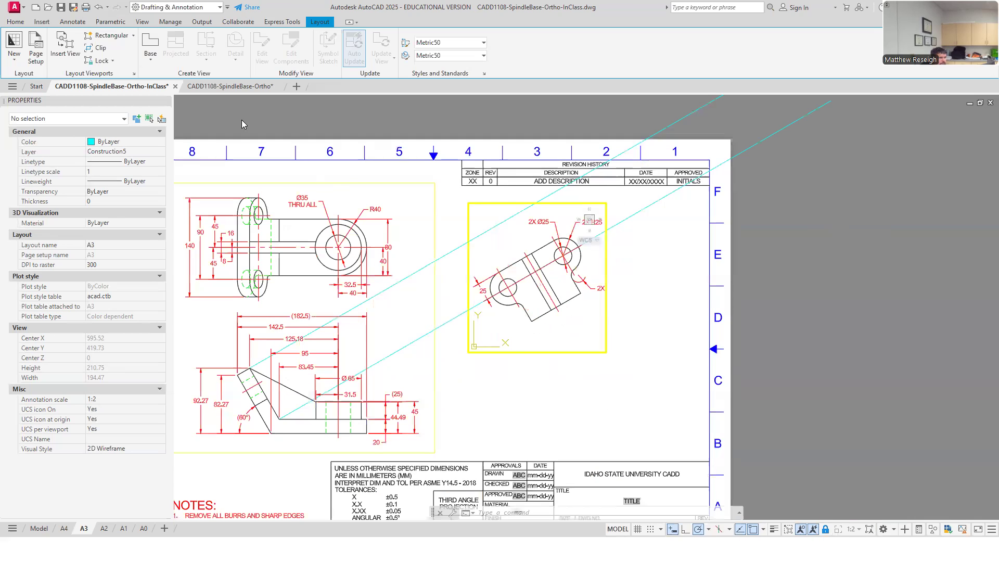
{"action": "left_click", "coordinate": [15, 22]}
{"action": "left_click", "coordinate": [136, 36]}
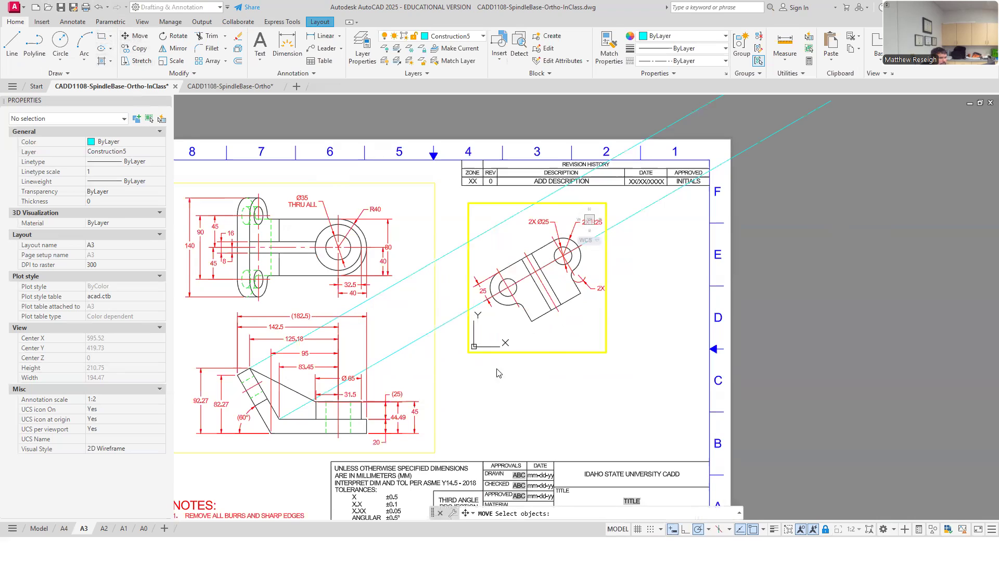
{"action": "key", "text": "Escape"}
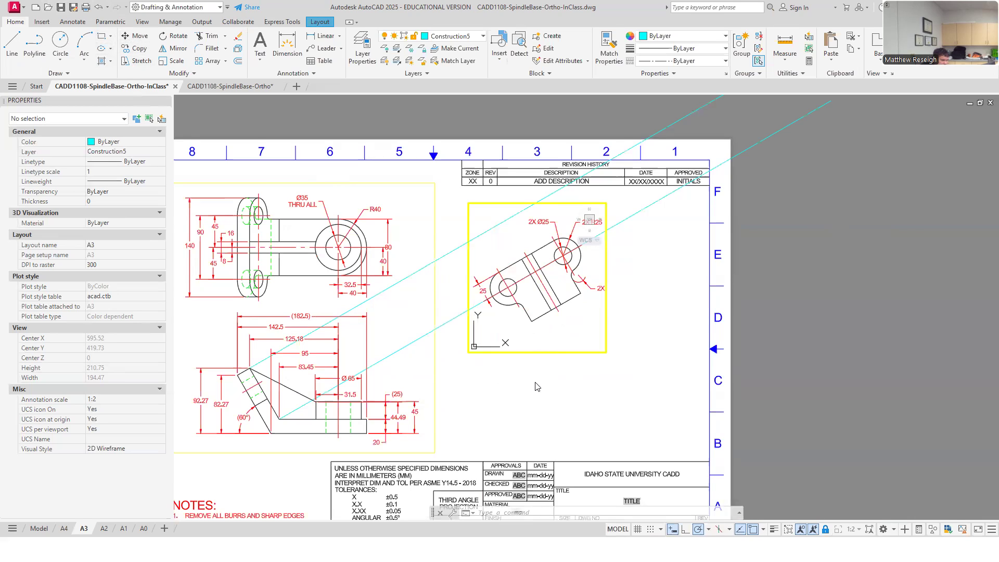
{"action": "double_click", "coordinate": [537, 387]}
{"action": "left_click", "coordinate": [137, 36]}
{"action": "left_click", "coordinate": [520, 353]}
{"action": "key", "text": "Return"}
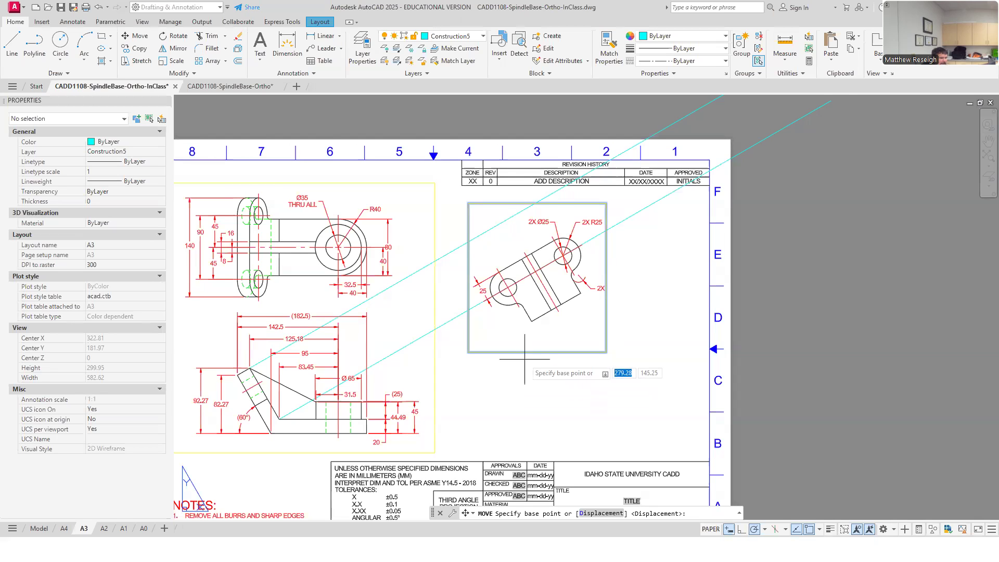
{"action": "scroll", "coordinate": [531, 343], "scroll_direction": "up", "scroll_amount": 4}
{"action": "left_click", "coordinate": [528, 290]}
{"action": "scroll", "coordinate": [526, 286], "scroll_direction": "down", "scroll_amount": 6}
{"action": "scroll", "coordinate": [520, 281], "scroll_direction": "up", "scroll_amount": 4}
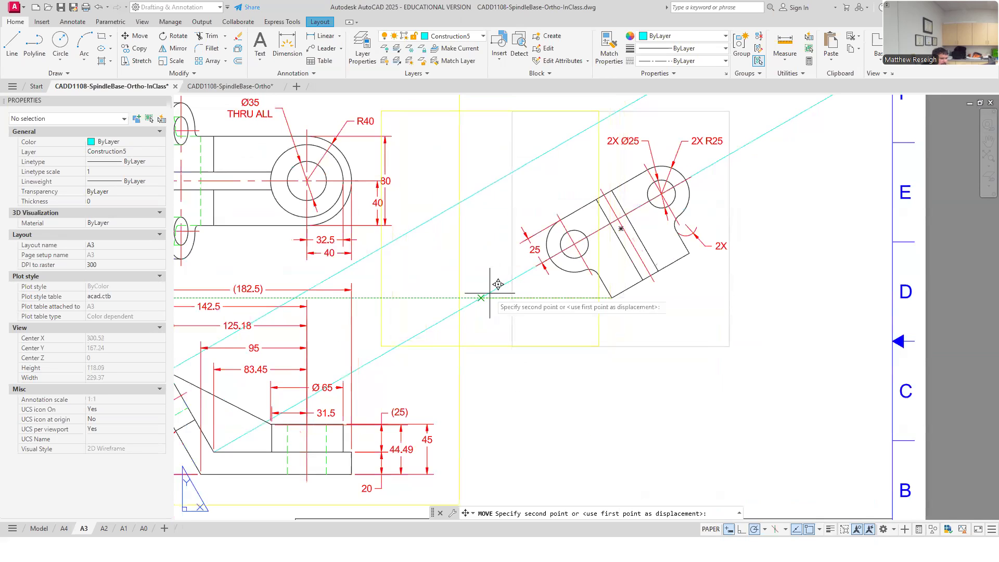
{"action": "left_click", "coordinate": [480, 298]}
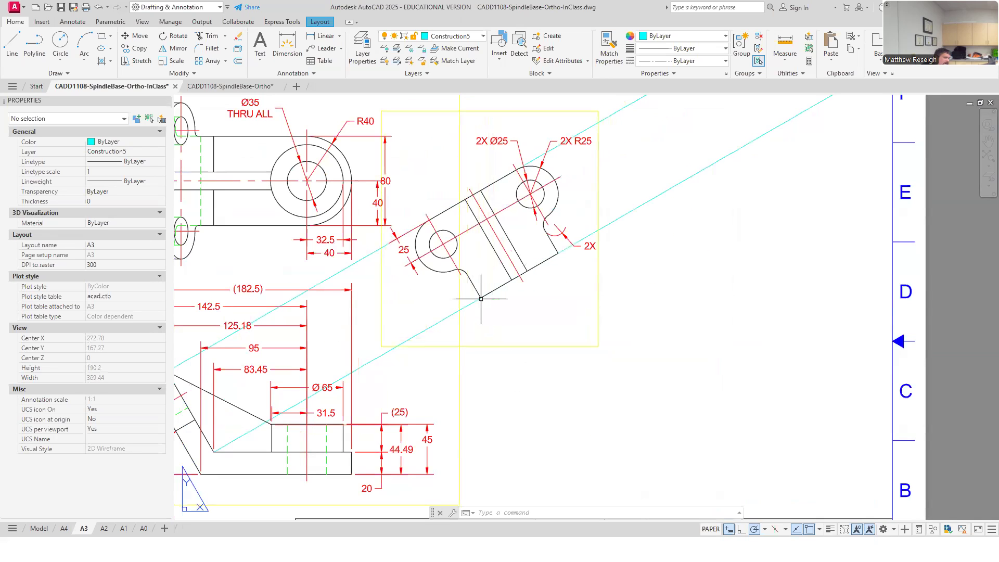
- Move the auxiliary viewport a short distance up along the lower construction line, away from the main views
{"action": "left_click", "coordinate": [136, 36]}
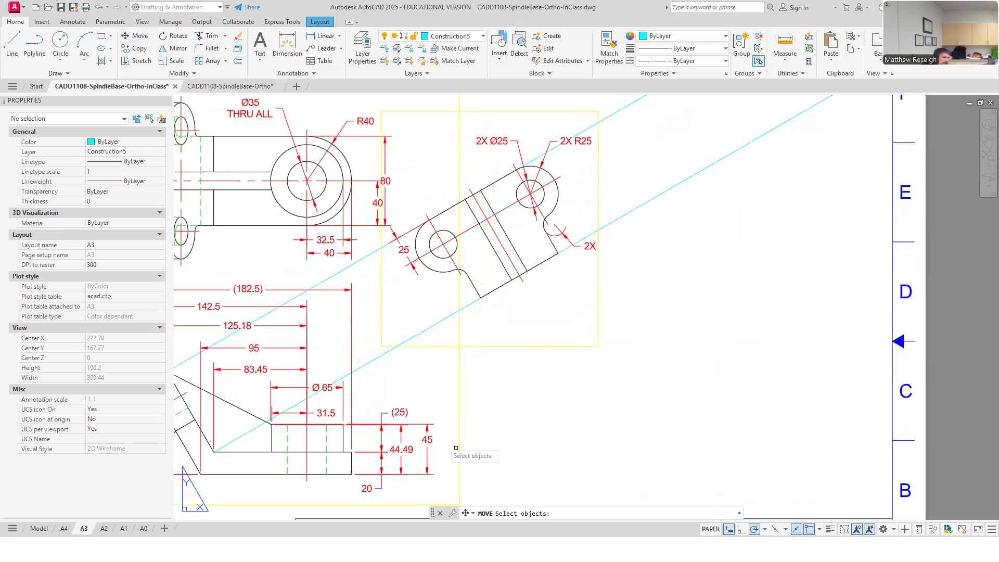
{"action": "left_click", "coordinate": [512, 346]}
{"action": "key", "text": "Return"}
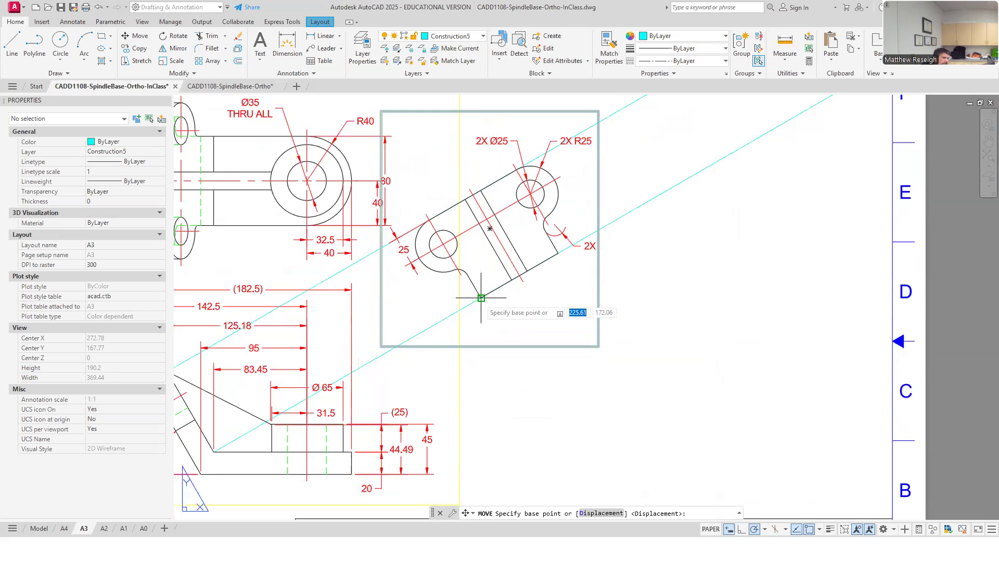
{"action": "left_click", "coordinate": [481, 298]}
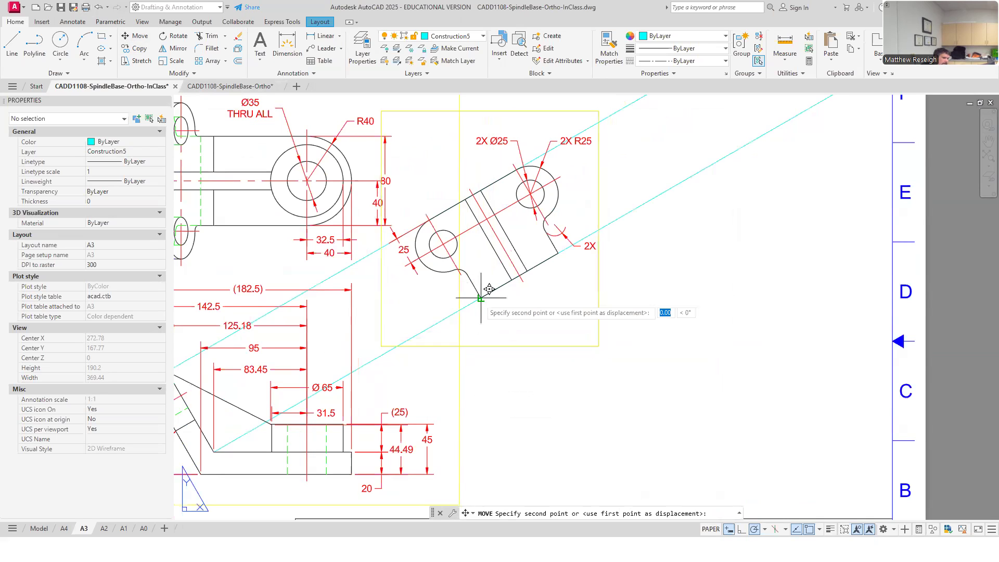
{"action": "scroll", "coordinate": [513, 280], "scroll_direction": "up", "scroll_amount": 1}
{"action": "left_click", "coordinate": [510, 280]}
{"action": "scroll", "coordinate": [512, 324], "scroll_direction": "down", "scroll_amount": 1}
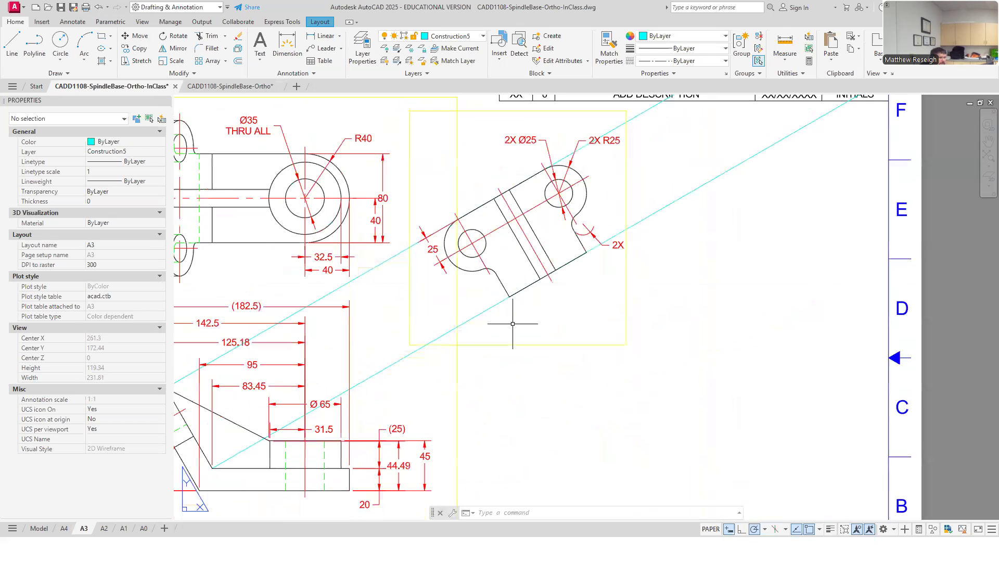
{"action": "scroll", "coordinate": [512, 324], "scroll_direction": "down", "scroll_amount": 5}
{"action": "scroll", "coordinate": [522, 354], "scroll_direction": "up", "scroll_amount": 2}
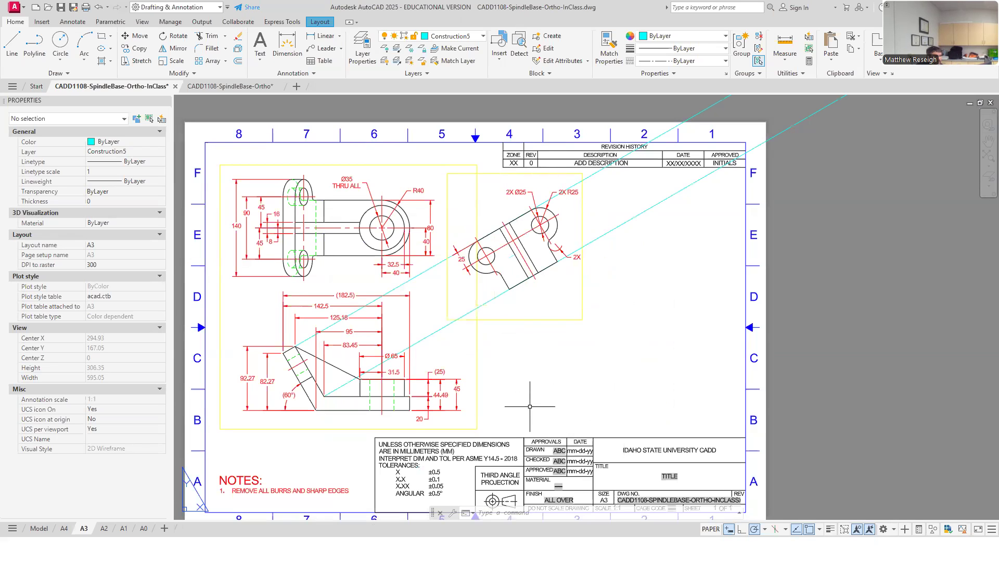
- Move only the main views' viewport straight down by about 6 mm using its centre grip
{"action": "left_click", "coordinate": [516, 390]}
{"action": "key", "text": "Escape"}
{"action": "scroll", "coordinate": [518, 389], "scroll_direction": "up", "scroll_amount": 2}
{"action": "scroll", "coordinate": [515, 390], "scroll_direction": "down", "scroll_amount": 4}
{"action": "scroll", "coordinate": [433, 398], "scroll_direction": "up", "scroll_amount": 1}
{"action": "key", "text": "Escape"}
{"action": "scroll", "coordinate": [434, 426], "scroll_direction": "up", "scroll_amount": 4}
{"action": "left_click", "coordinate": [434, 424]}
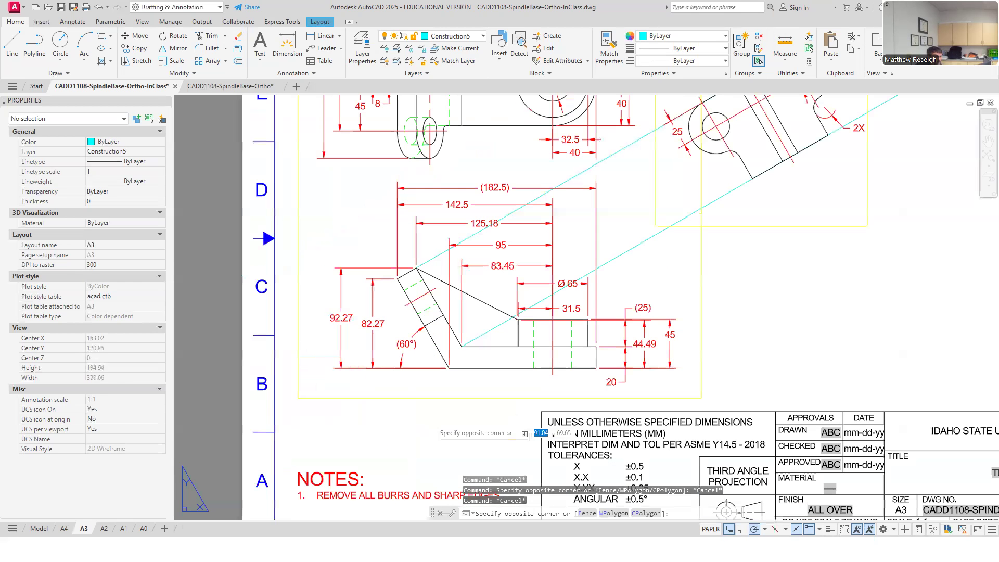
{"action": "left_click", "coordinate": [429, 397]}
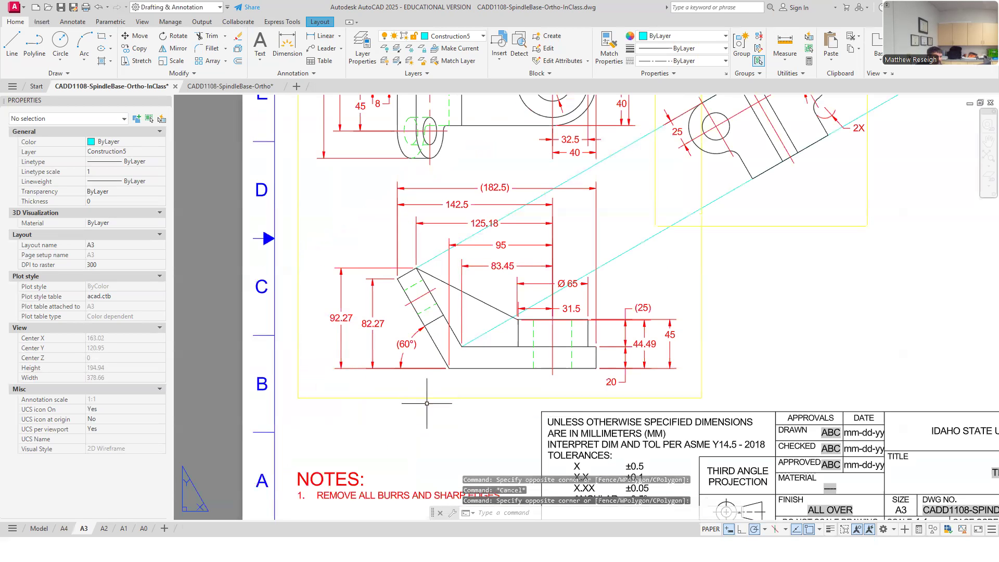
{"action": "key", "text": "Escape"}
{"action": "left_click", "coordinate": [426, 398]}
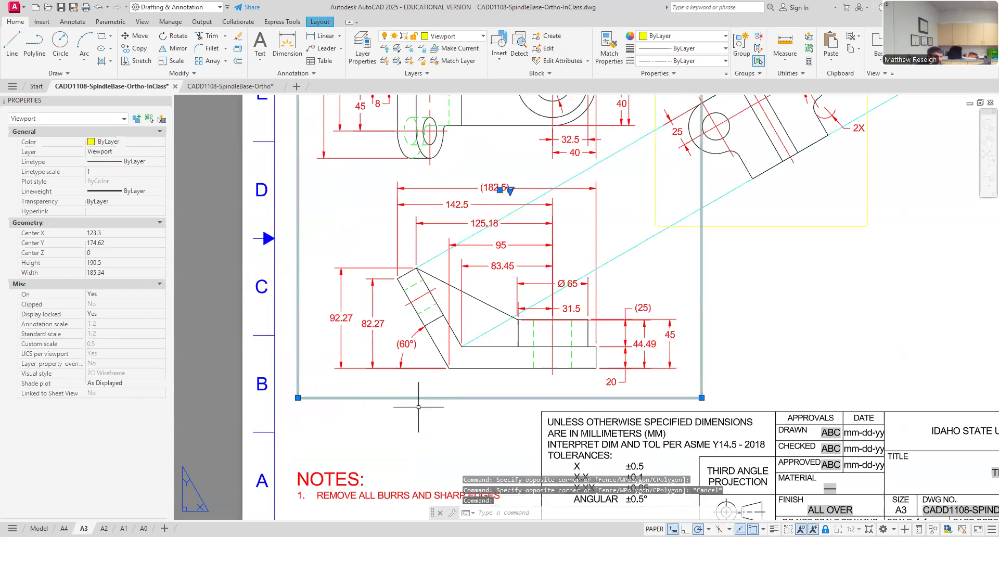
{"action": "left_click", "coordinate": [500, 189]}
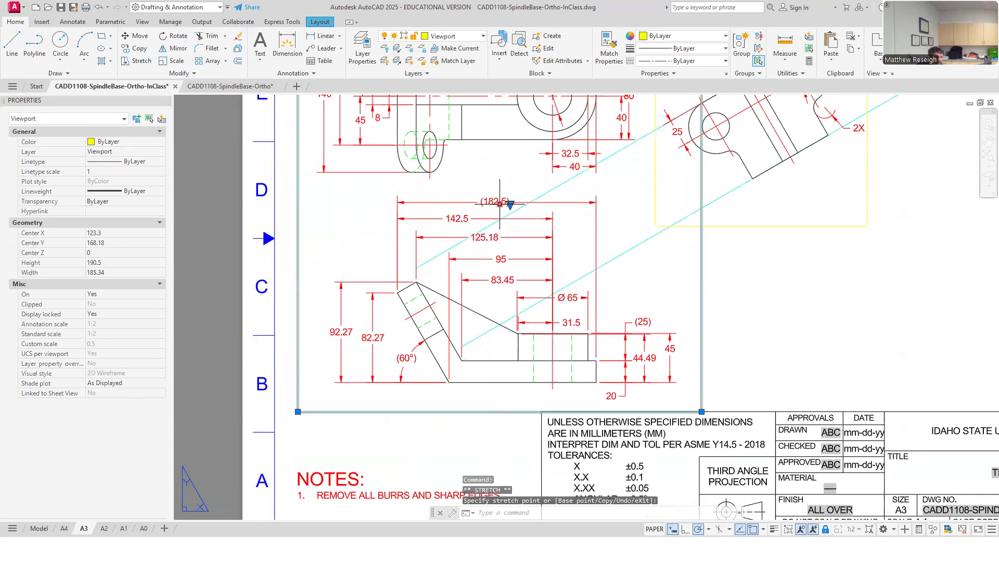
{"action": "scroll", "coordinate": [491, 386], "scroll_direction": "up", "scroll_amount": 1}
{"action": "scroll", "coordinate": [670, 320], "scroll_direction": "down", "scroll_amount": 3}
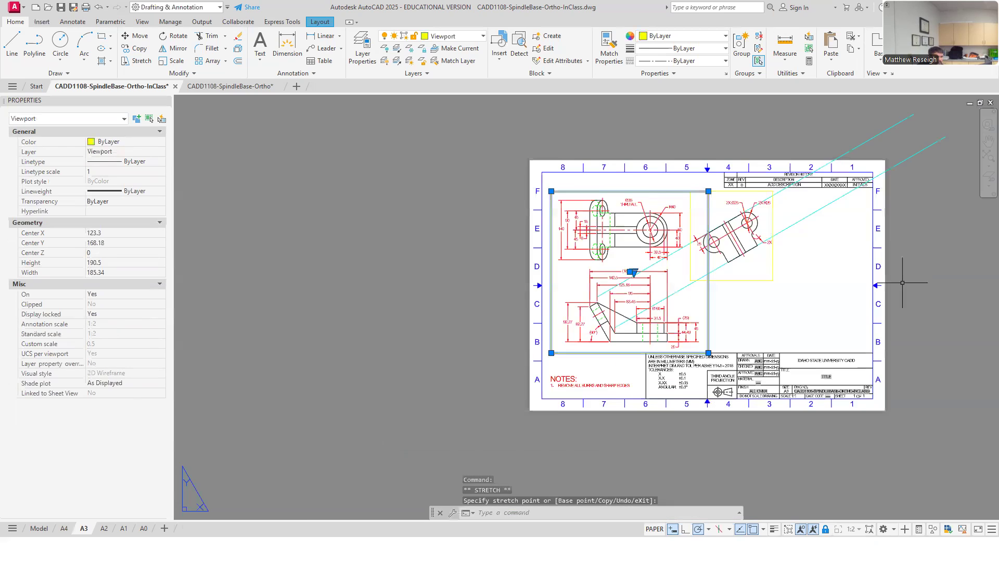
{"action": "scroll", "coordinate": [899, 268], "scroll_direction": "up", "scroll_amount": 1}
{"action": "key", "text": "Escape"}
{"action": "key", "text": "Escape"}
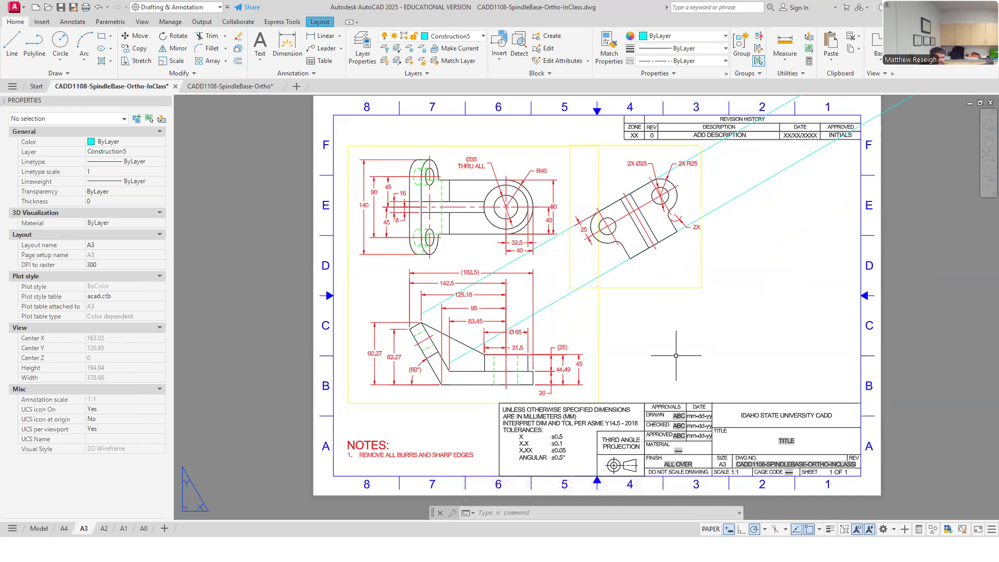
{"action": "scroll", "coordinate": [450, 360], "scroll_direction": "up", "scroll_amount": 2}
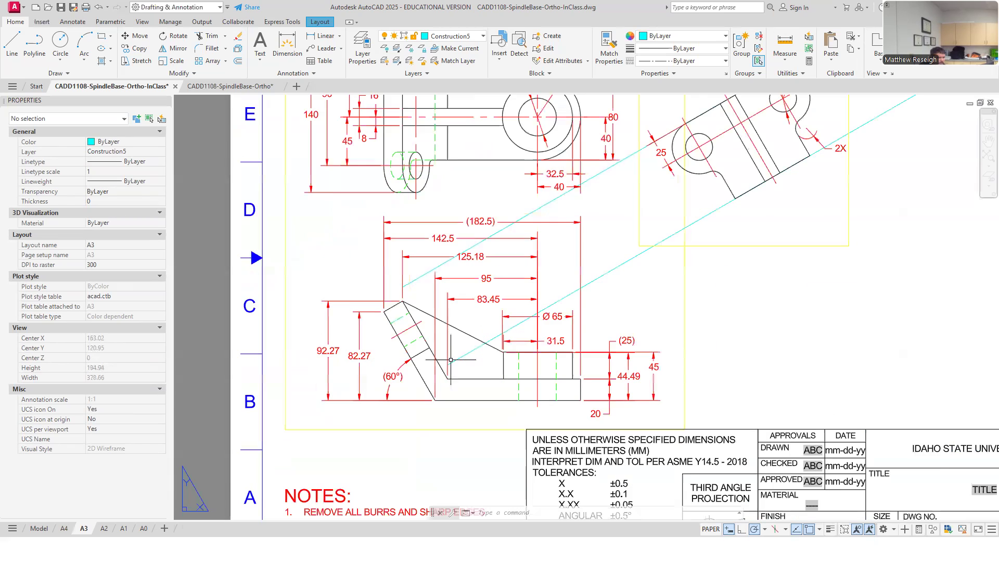
{"action": "scroll", "coordinate": [450, 360], "scroll_direction": "up", "scroll_amount": 2}
{"action": "left_click", "coordinate": [450, 364]}
{"action": "left_click", "coordinate": [445, 368]}
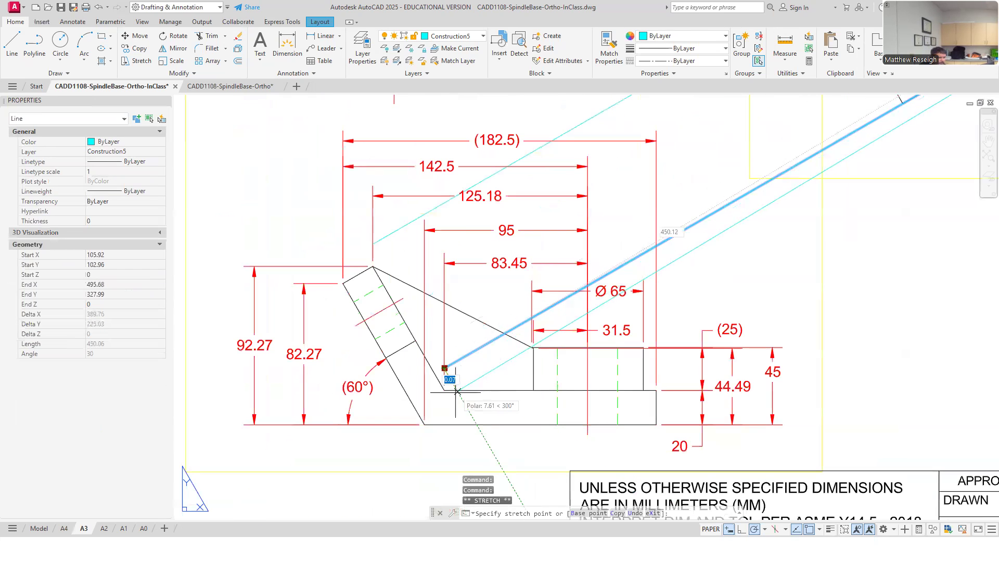
{"action": "key", "text": "Escape"}
{"action": "key", "text": "Escape"}
{"action": "scroll", "coordinate": [442, 385], "scroll_direction": "down", "scroll_amount": 4}
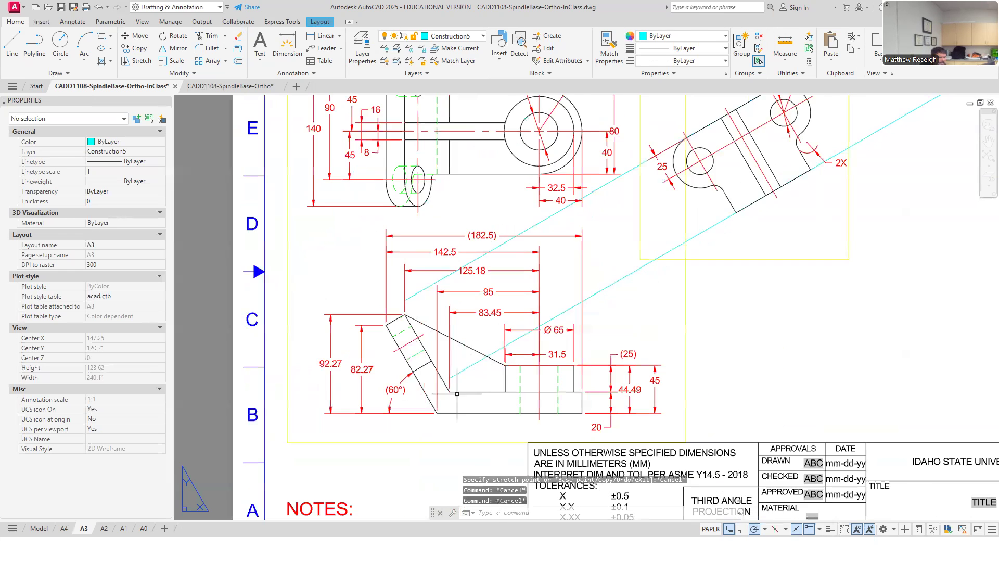
- Undo the grip move of the main views' viewport
{"action": "left_click", "coordinate": [96, 9]}
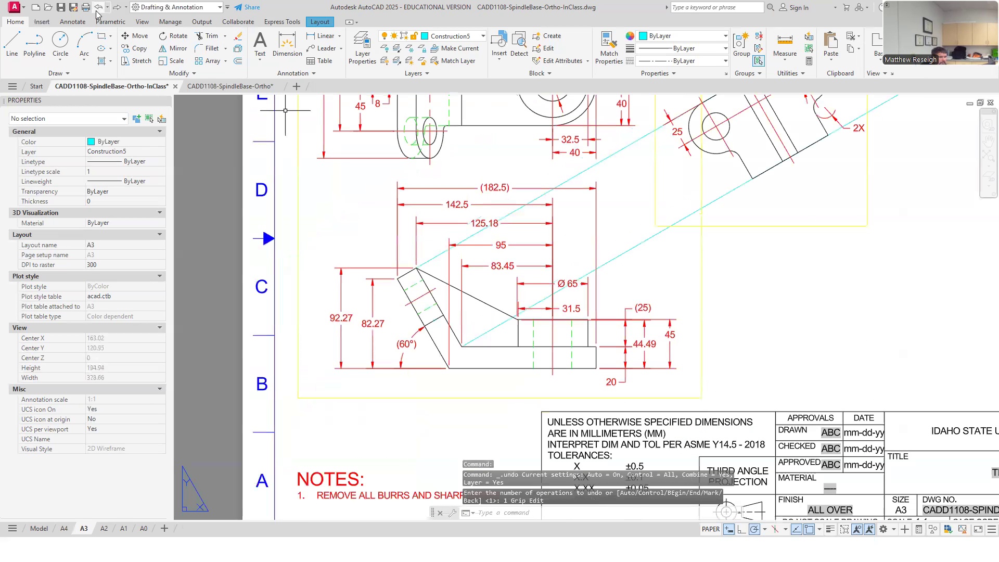
{"action": "left_click", "coordinate": [839, 314]}
{"action": "key", "text": "Escape"}
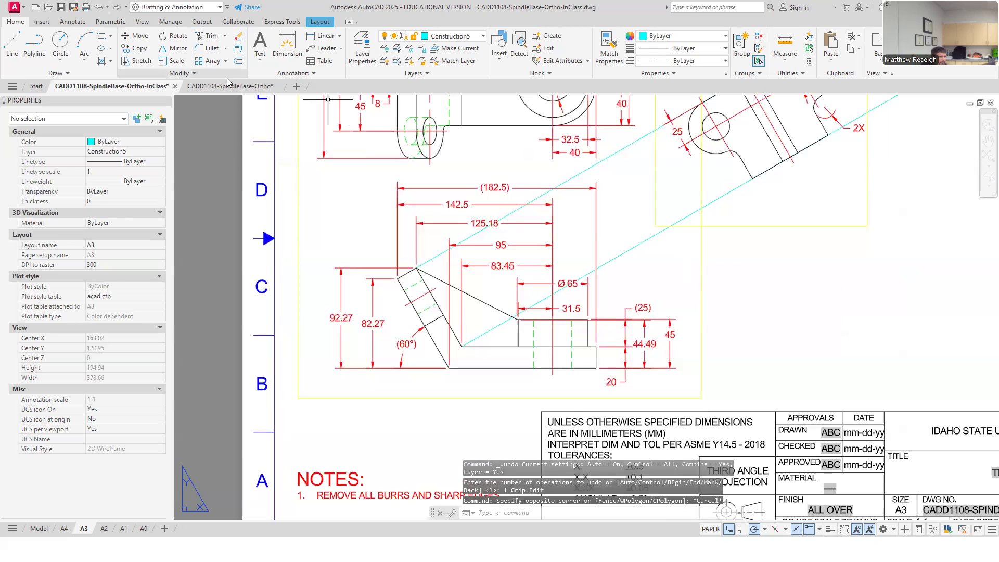
- Move both viewports and both construction lines together slightly straight down, using the front view's lower-left base corner as base point
{"action": "left_click", "coordinate": [136, 36]}
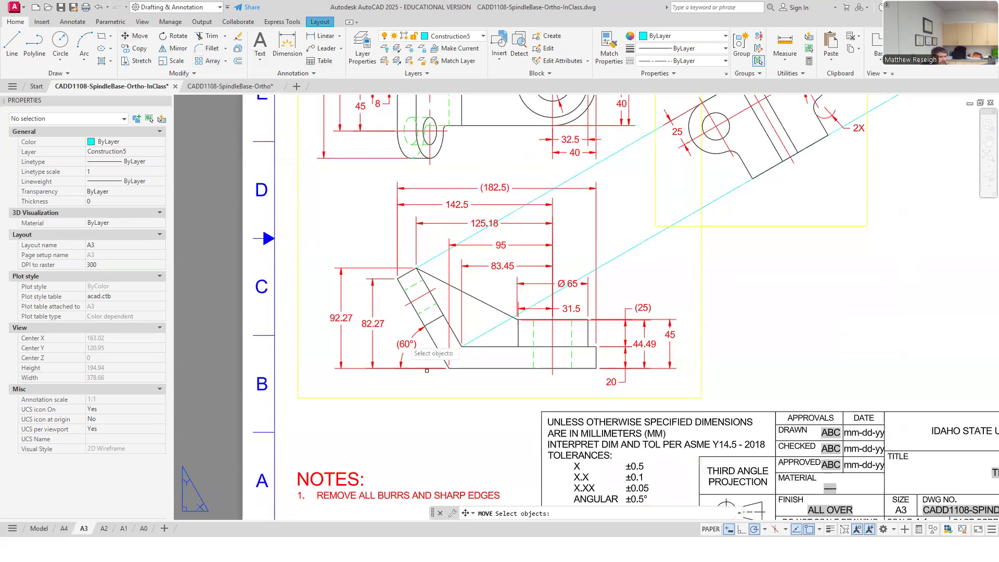
{"action": "left_click", "coordinate": [476, 397]}
{"action": "scroll", "coordinate": [520, 443], "scroll_direction": "down", "scroll_amount": 3}
{"action": "scroll", "coordinate": [547, 484], "scroll_direction": "up", "scroll_amount": 5}
{"action": "scroll", "coordinate": [547, 484], "scroll_direction": "down", "scroll_amount": 4}
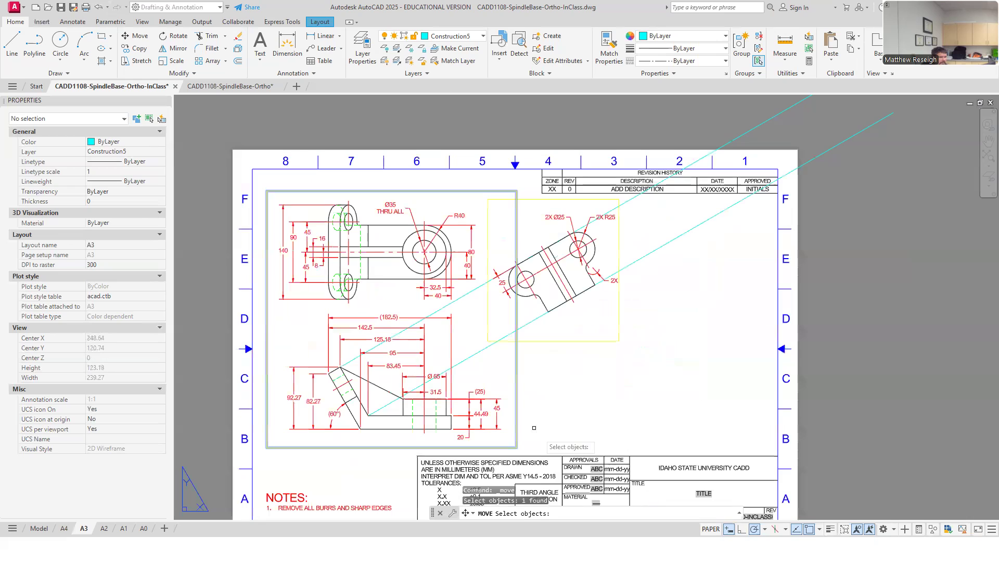
{"action": "left_click", "coordinate": [471, 356]}
{"action": "left_click", "coordinate": [463, 296]}
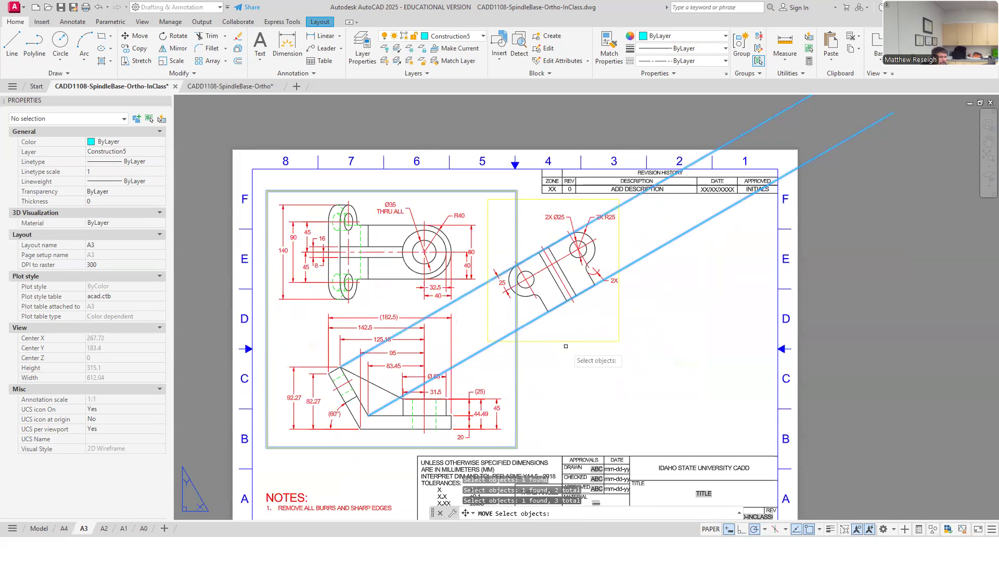
{"action": "left_click", "coordinate": [564, 340]}
{"action": "key", "text": "Return"}
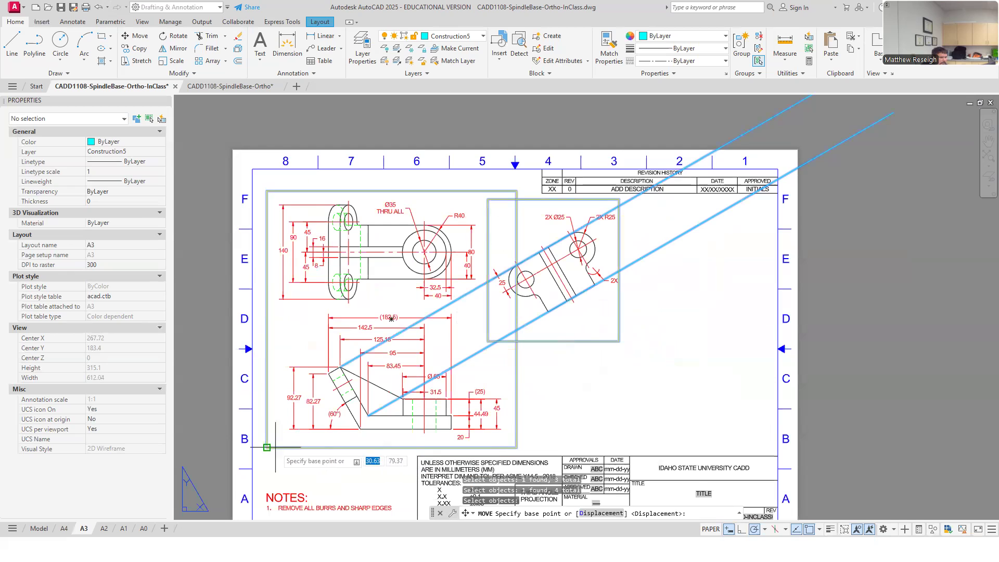
{"action": "left_click", "coordinate": [360, 428]}
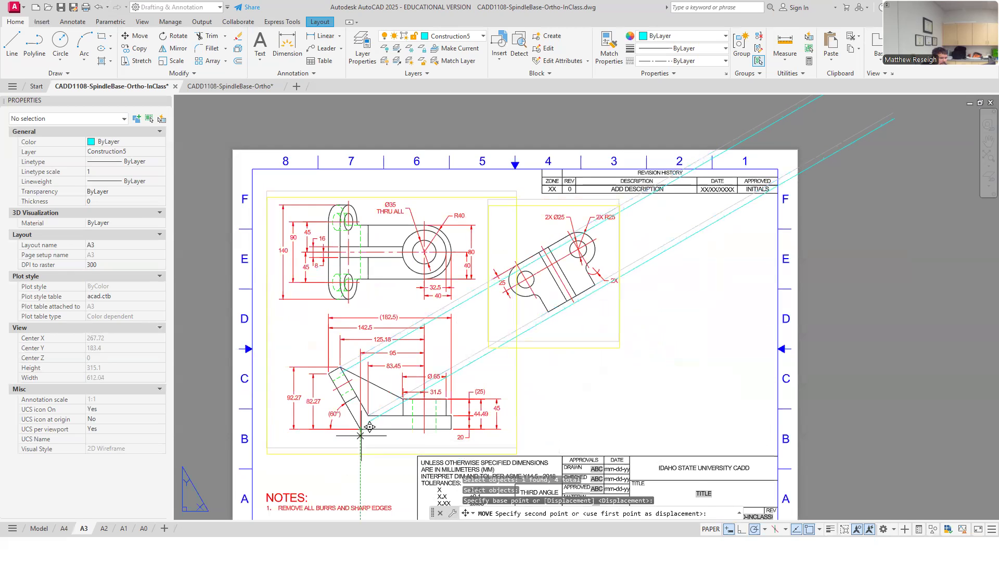
{"action": "left_click", "coordinate": [360, 439]}
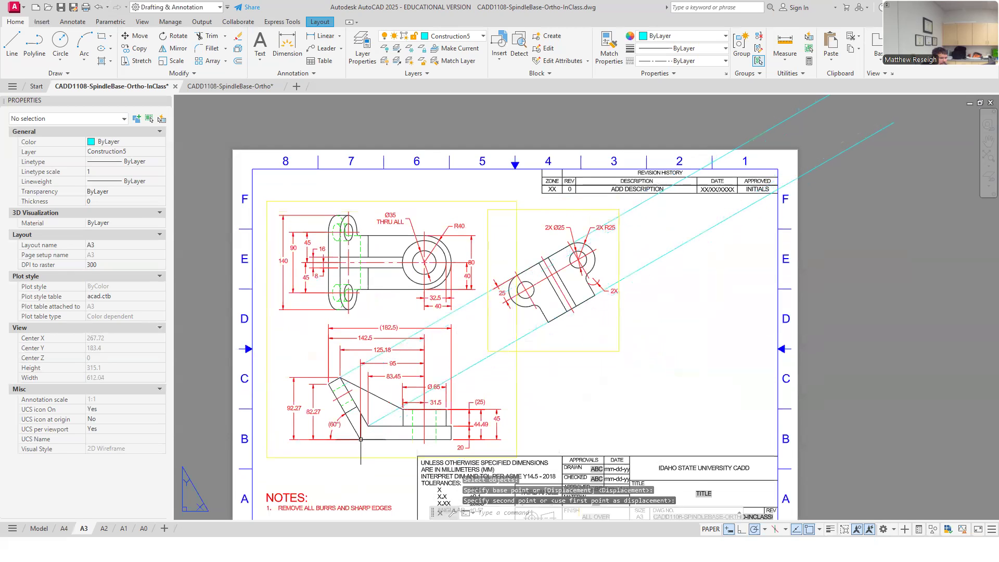
{"action": "left_click", "coordinate": [640, 416]}
{"action": "key", "text": "Escape"}
{"action": "key", "text": "Escape"}
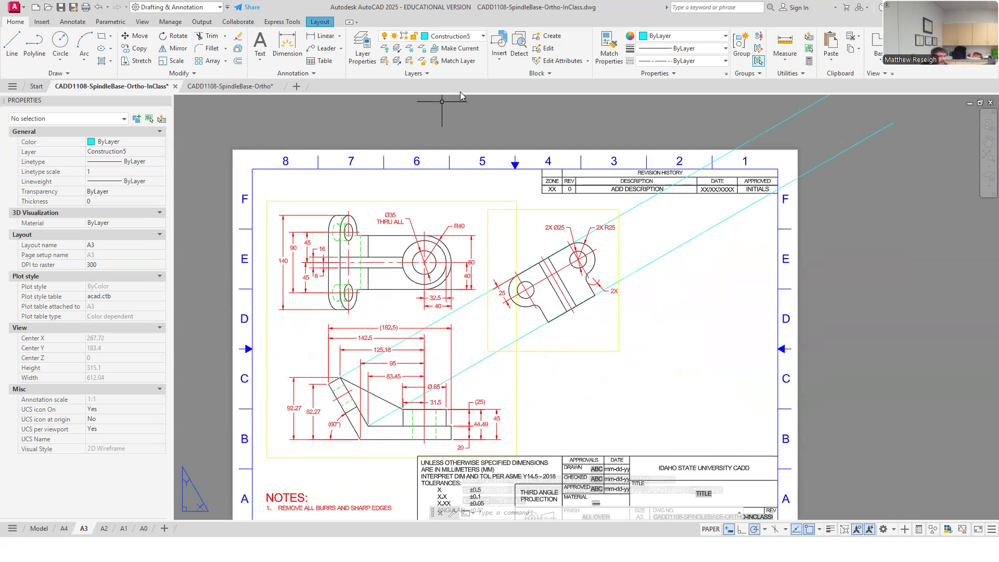
- Make Visible-Object the current layer and turn off the Construction5 layer
{"action": "left_click", "coordinate": [483, 36]}
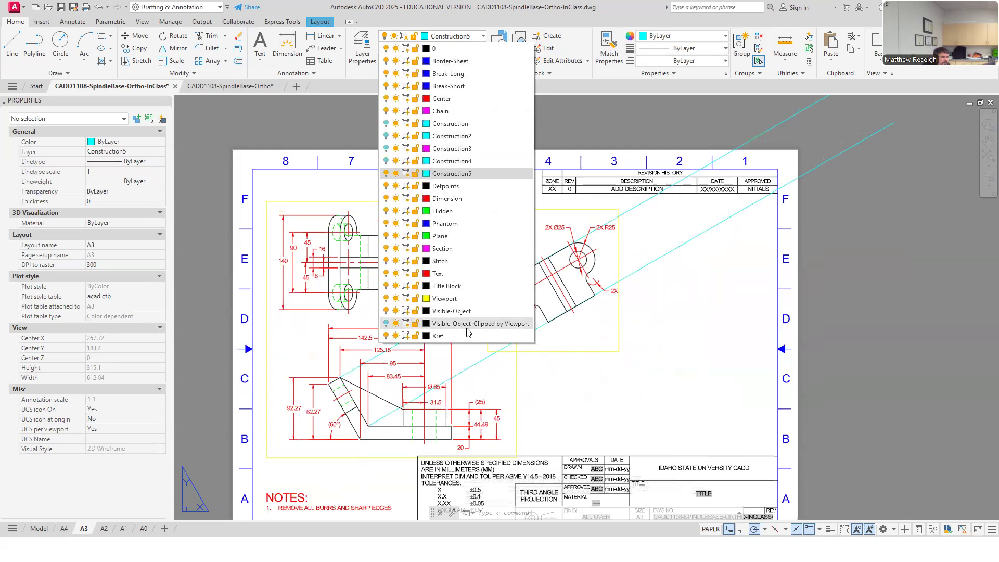
{"action": "left_click", "coordinate": [442, 439]}
{"action": "left_click", "coordinate": [482, 36]}
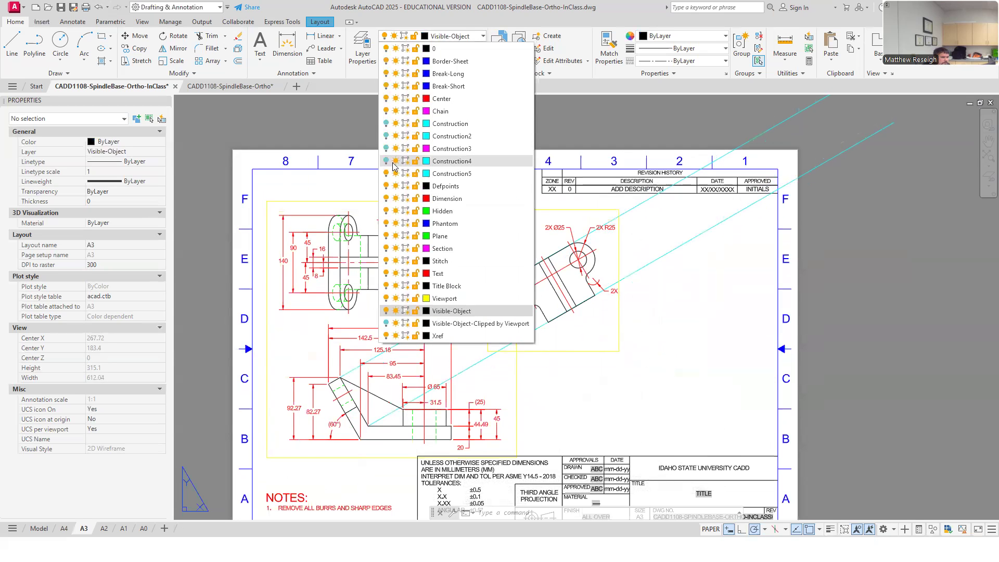
{"action": "left_click", "coordinate": [389, 173]}
{"action": "left_click", "coordinate": [656, 369]}
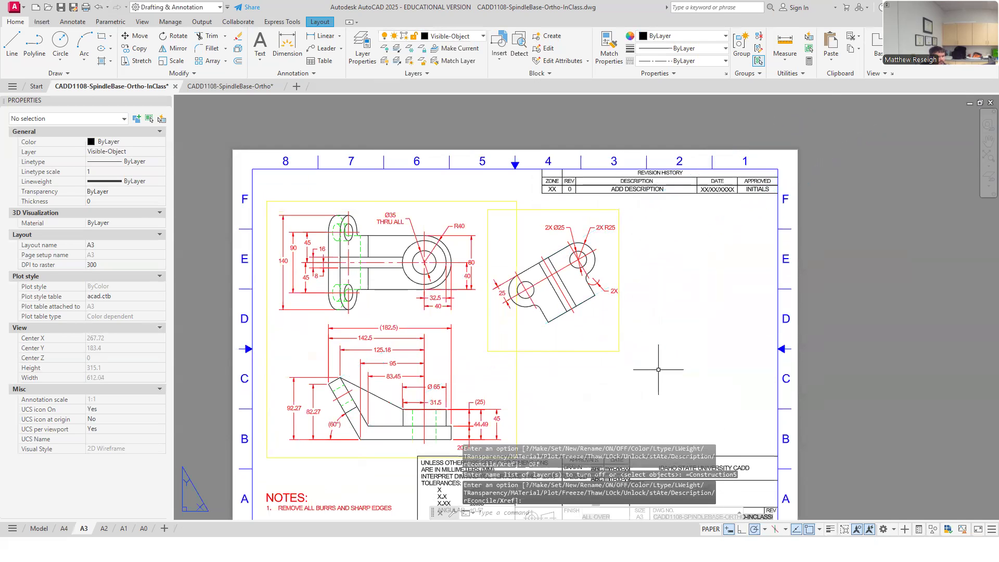
- Preview the A3 layout's plot with DWG To PDF.pc3, and leave without plotting
{"action": "key", "text": "ctrl+p"}
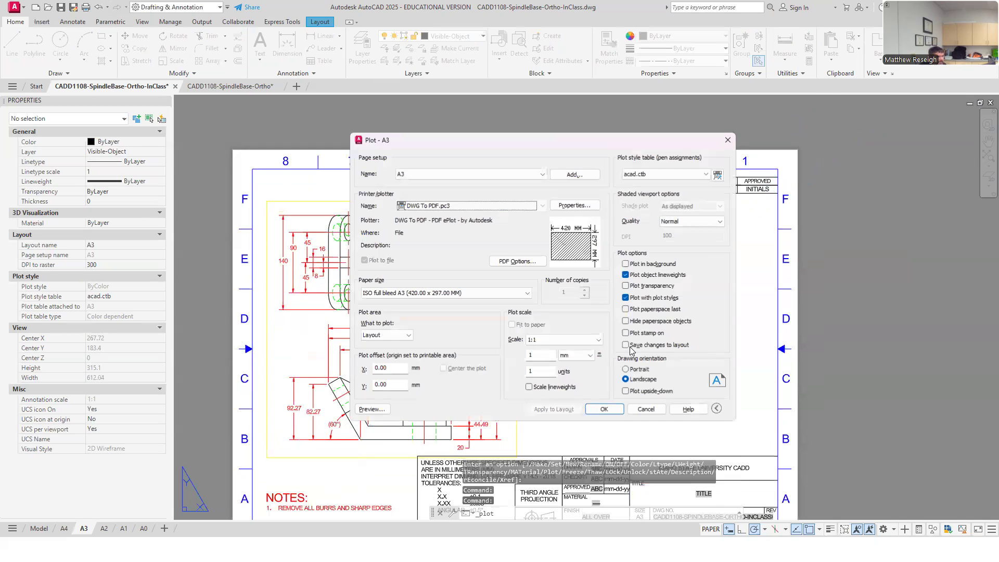
{"action": "left_click", "coordinate": [381, 408]}
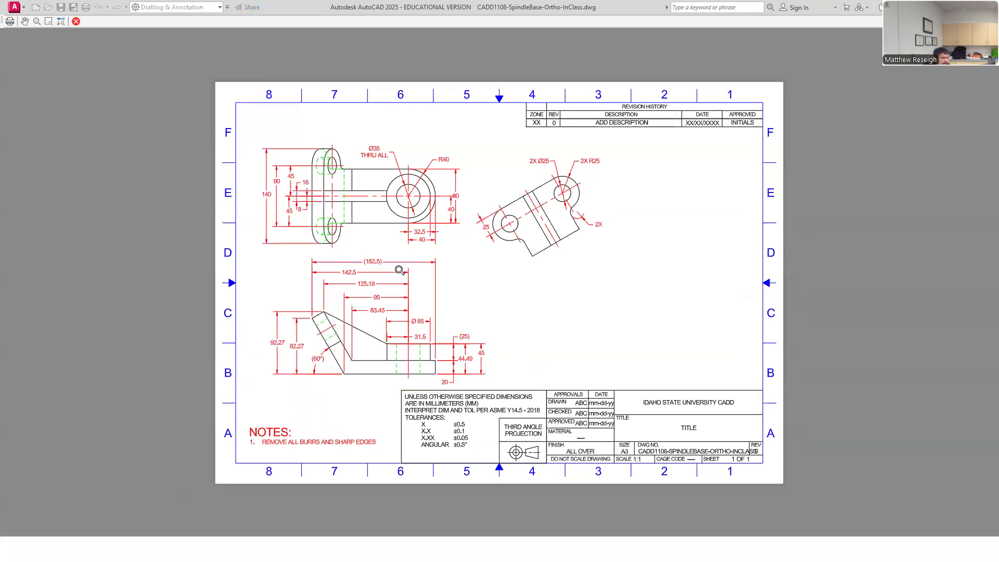
{"action": "left_click", "coordinate": [76, 20]}
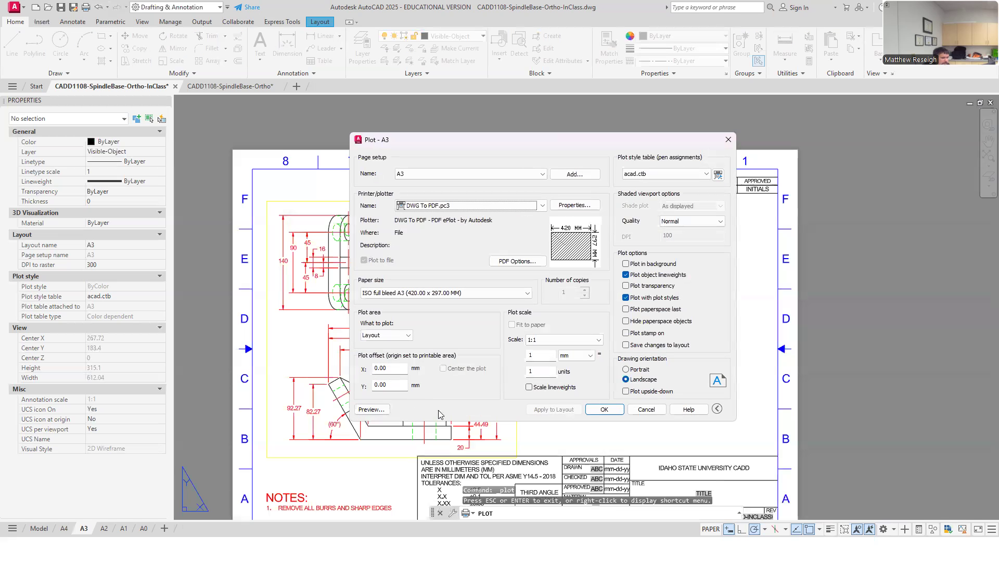
{"action": "left_click", "coordinate": [645, 409]}
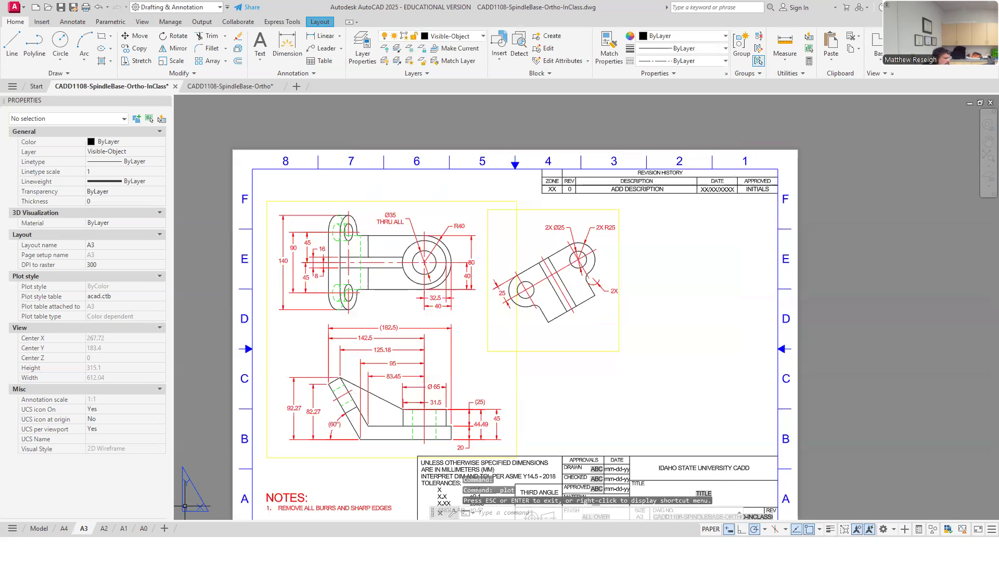